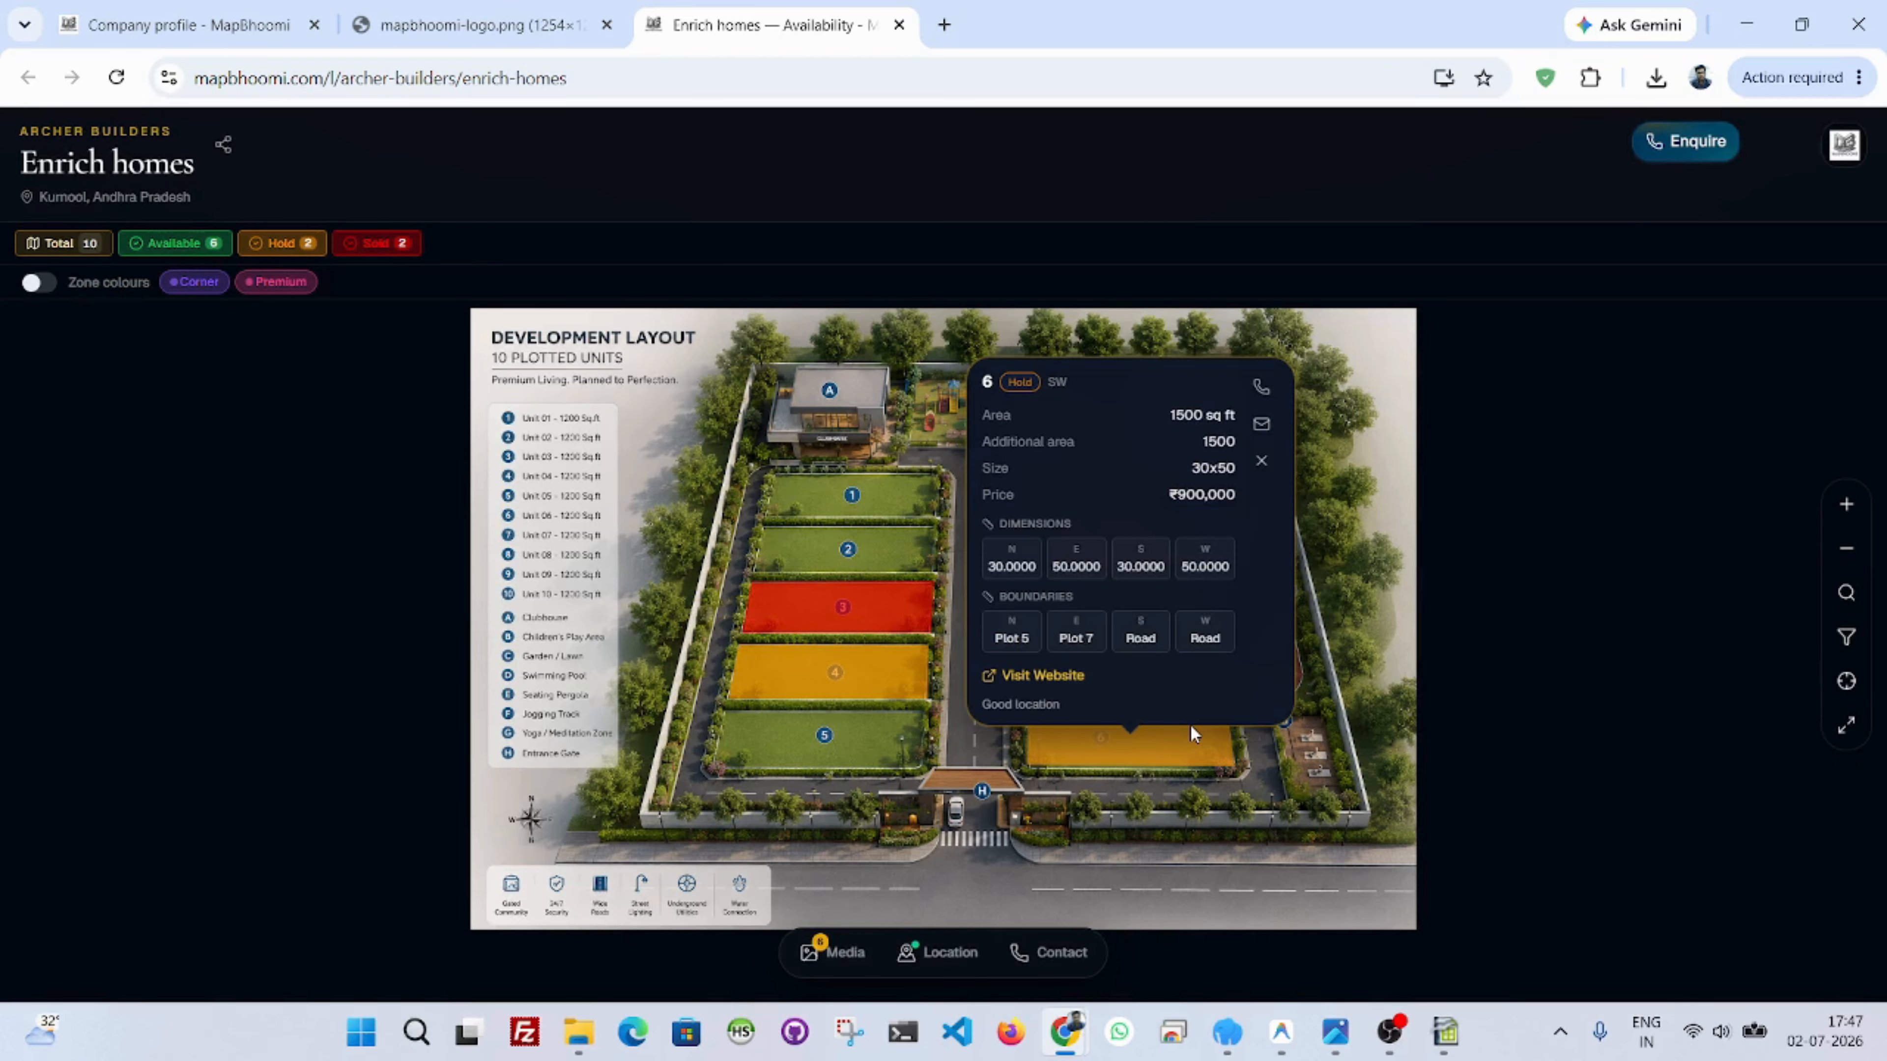
Open plot 4's details, filter the Enrich homes layout to Corner plots, and dismiss the plot details.
click(888, 660)
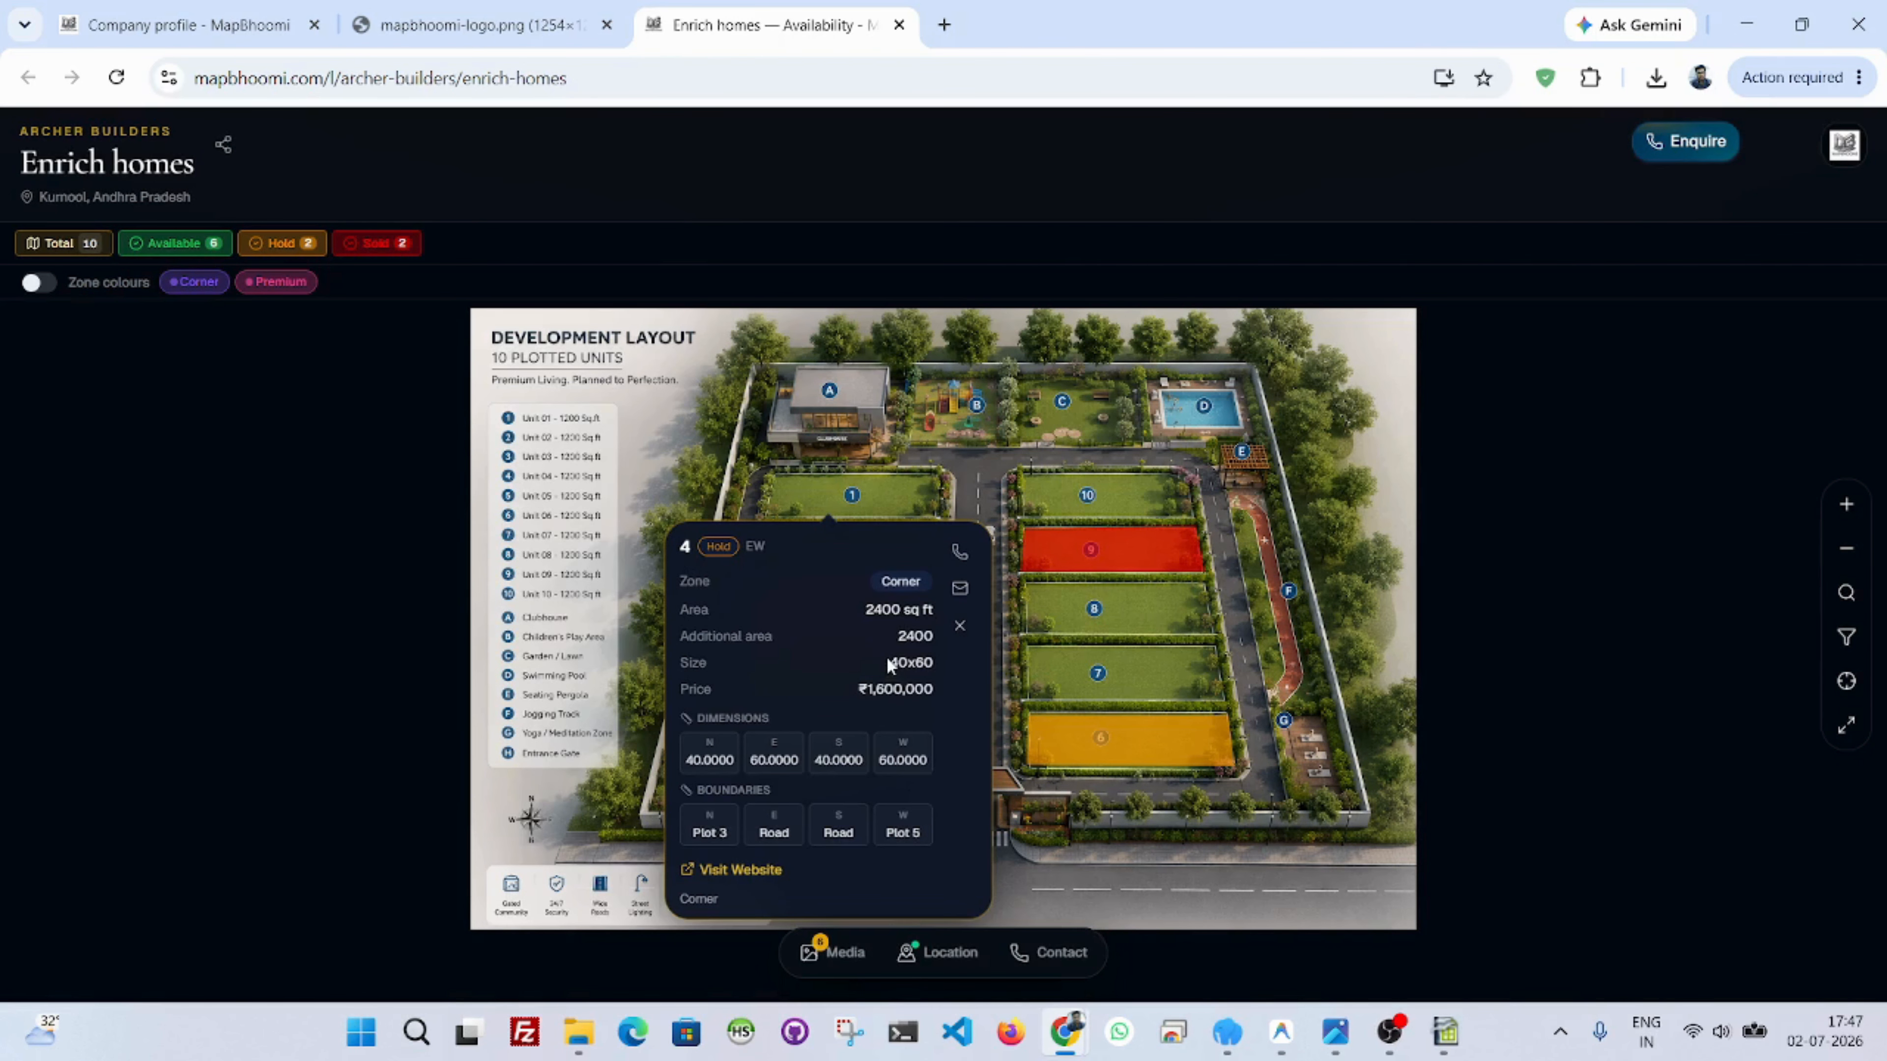
click(1846, 633)
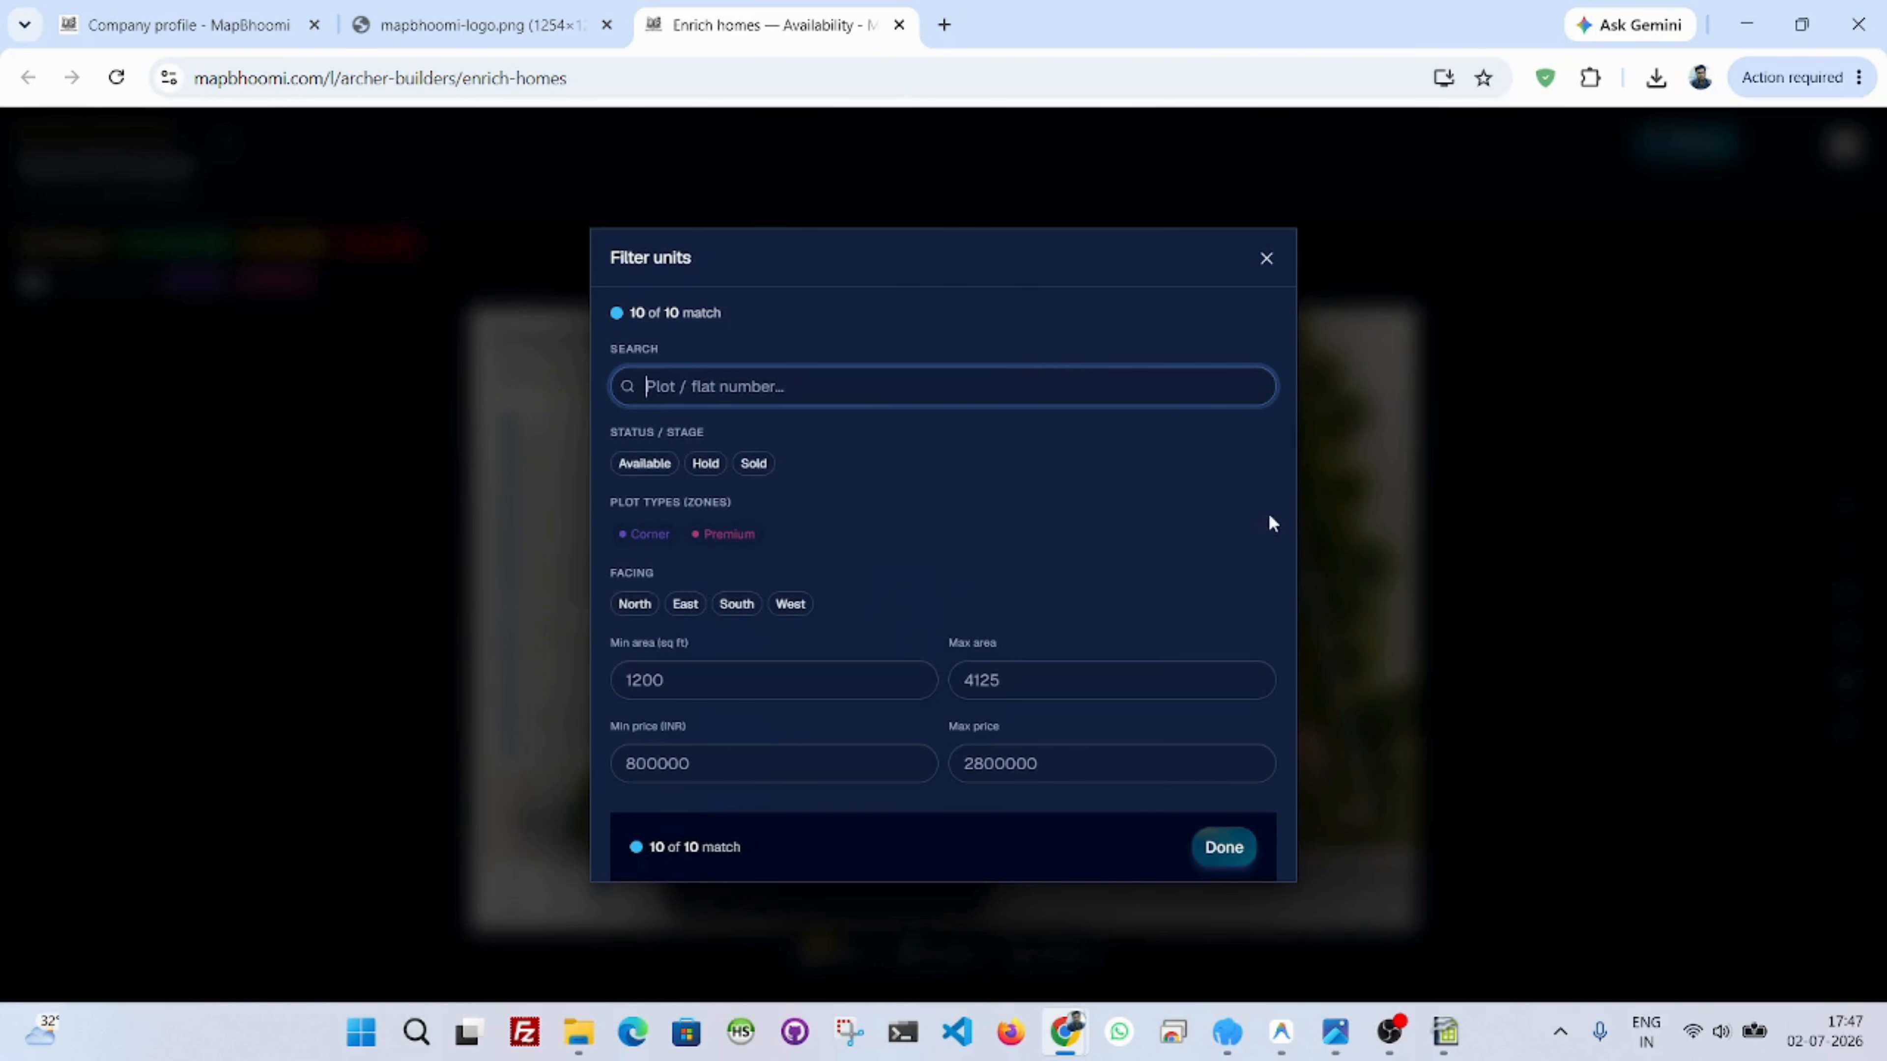
click(657, 534)
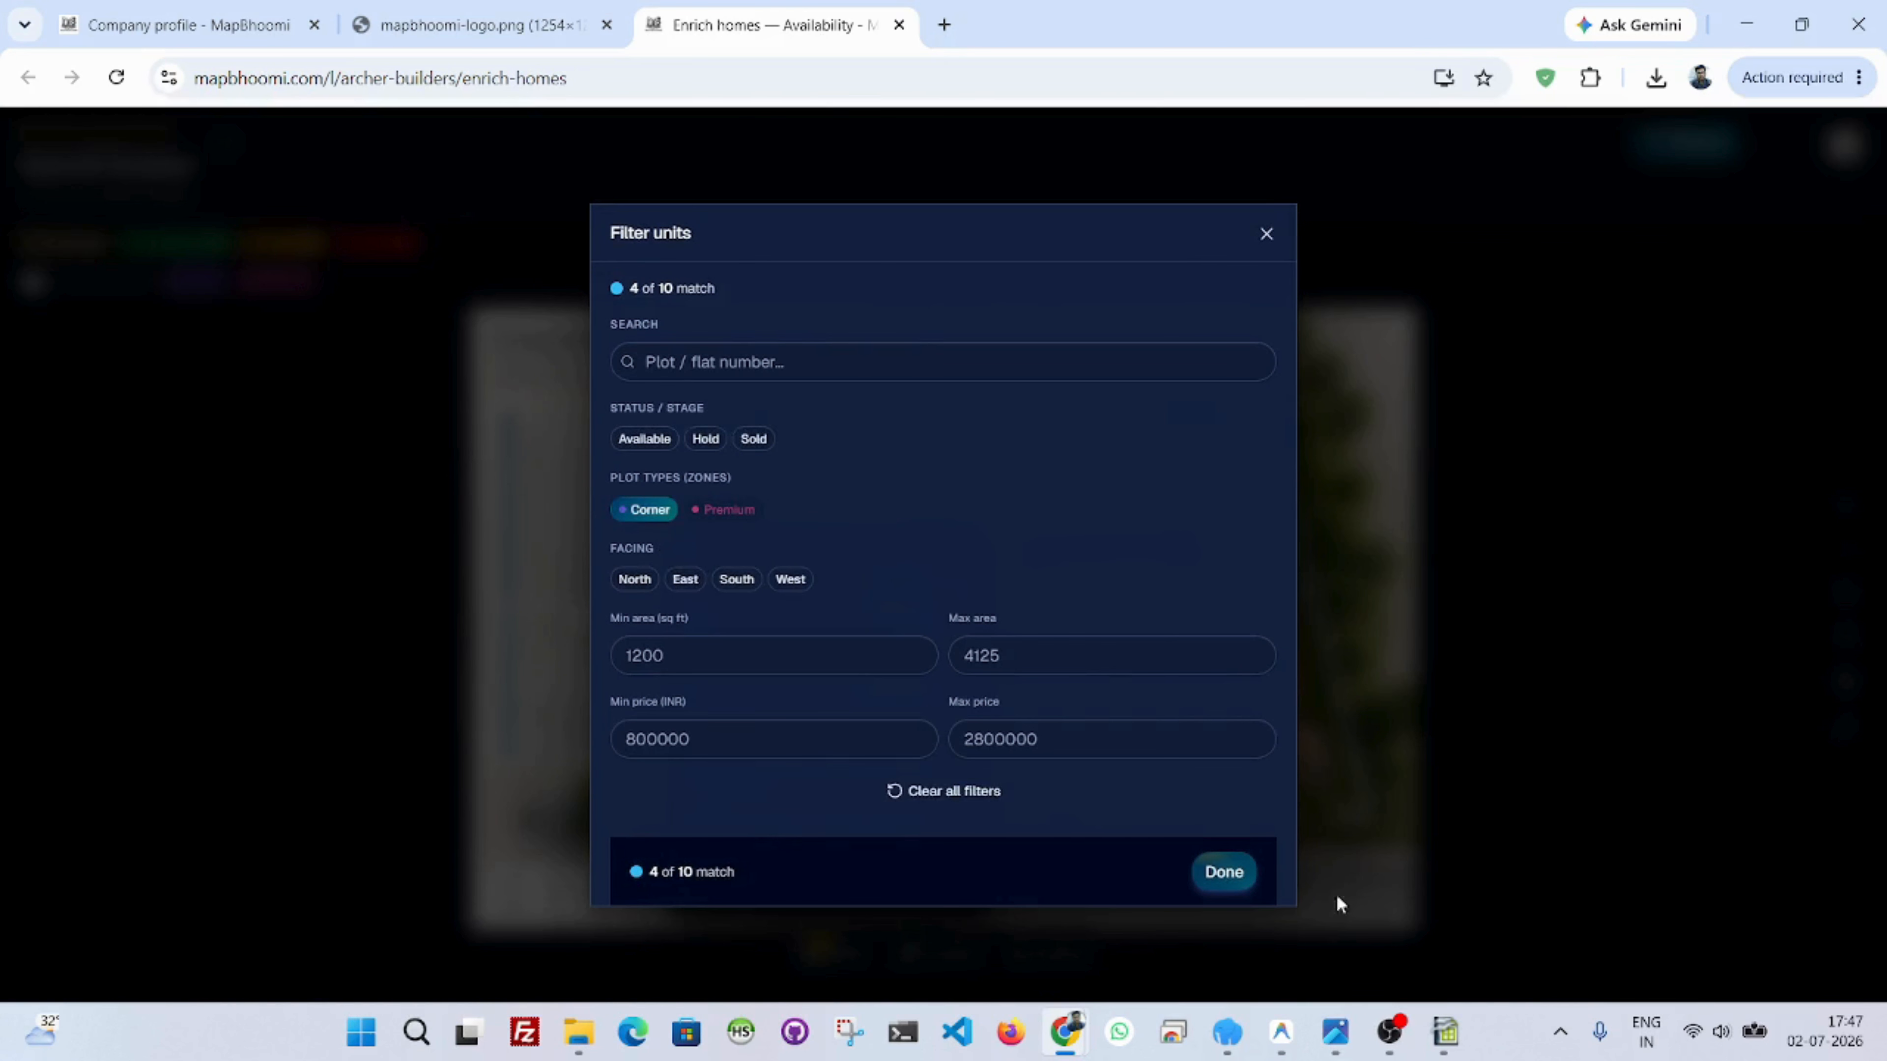
click(1237, 873)
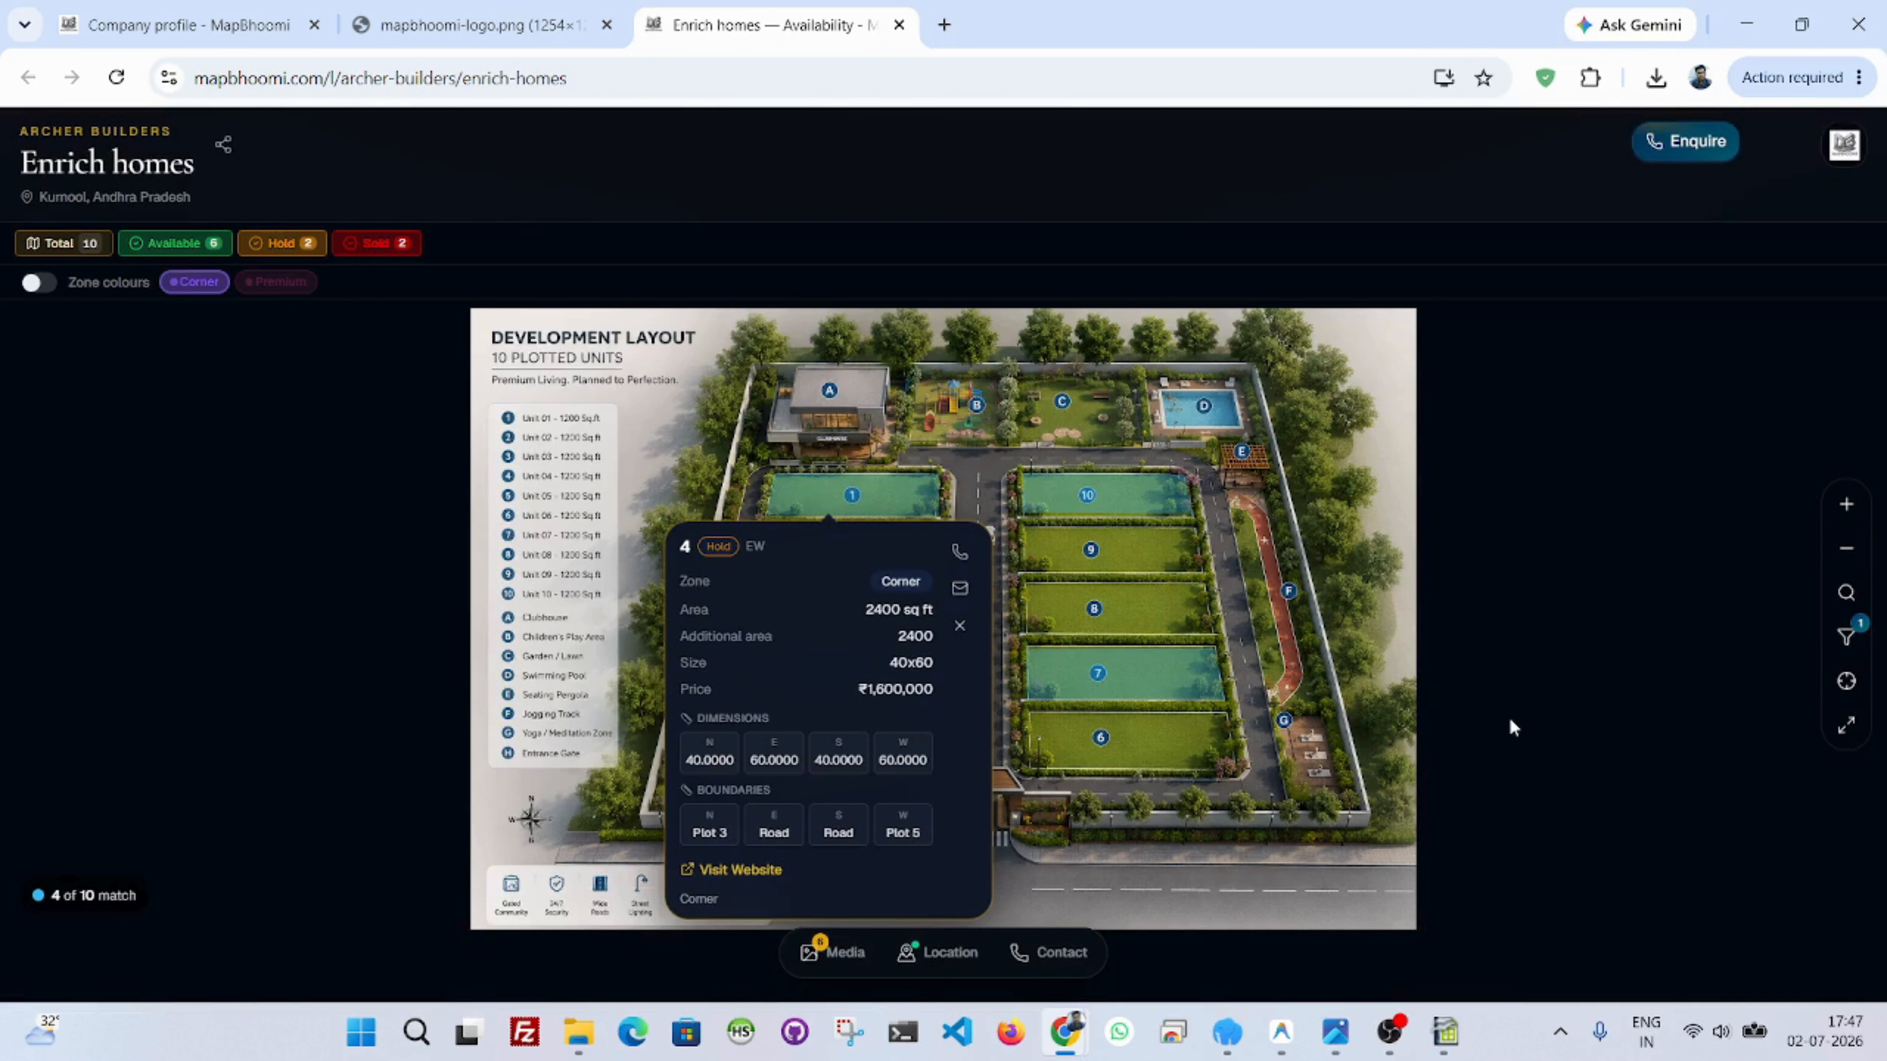
click(1510, 722)
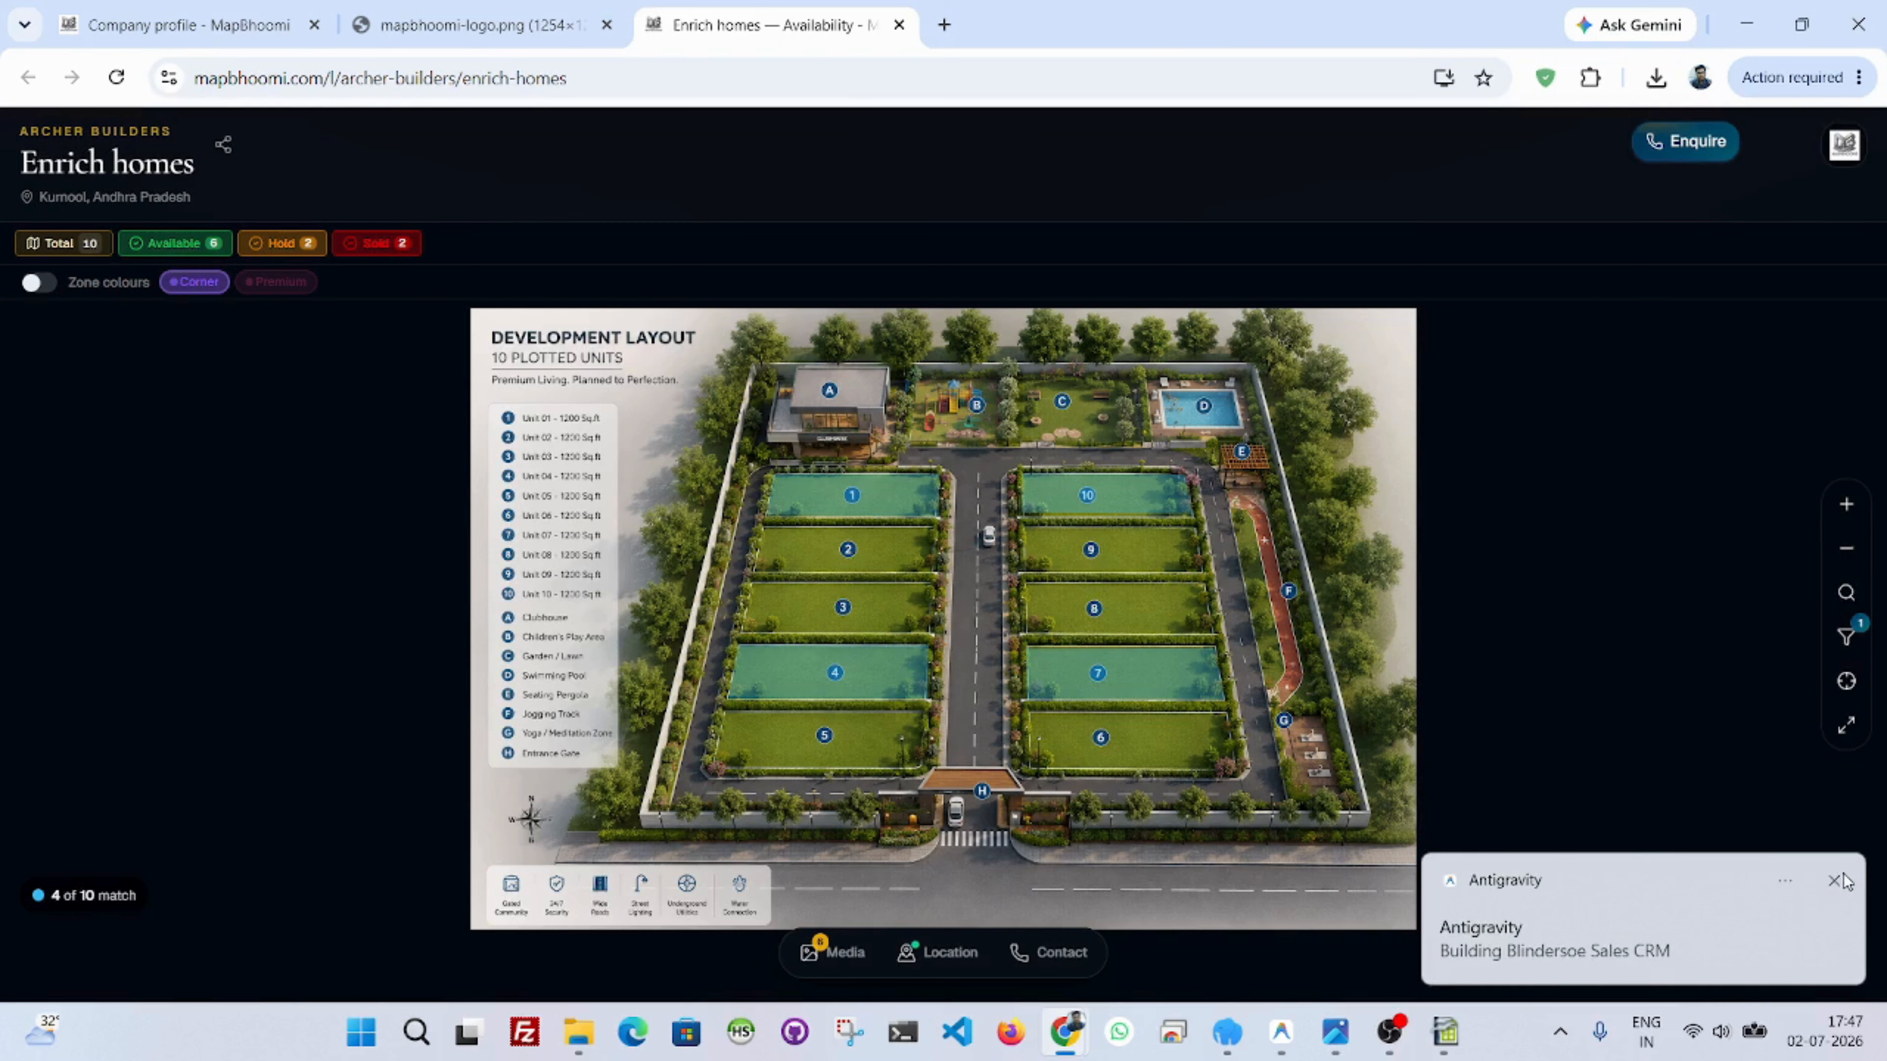
click(1841, 878)
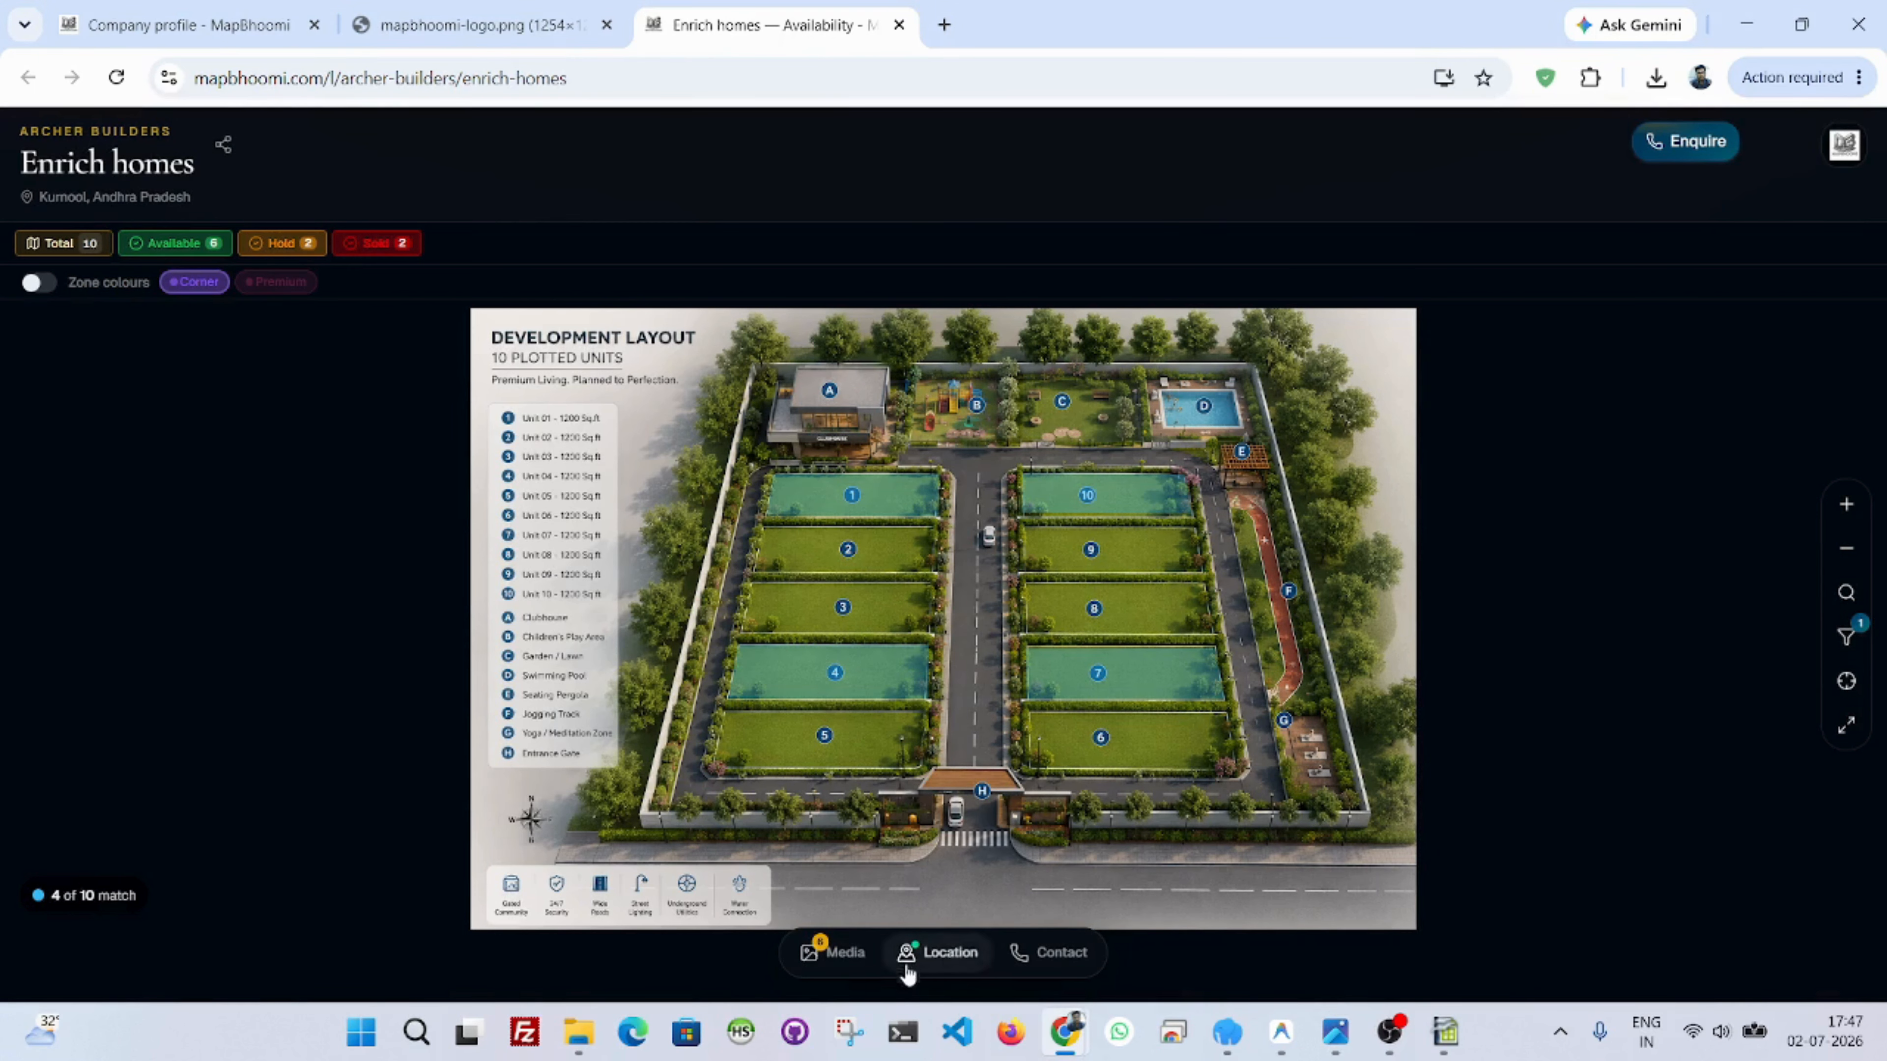
Review the Enrich homes project's media and its site location, and return to the layout.
click(846, 948)
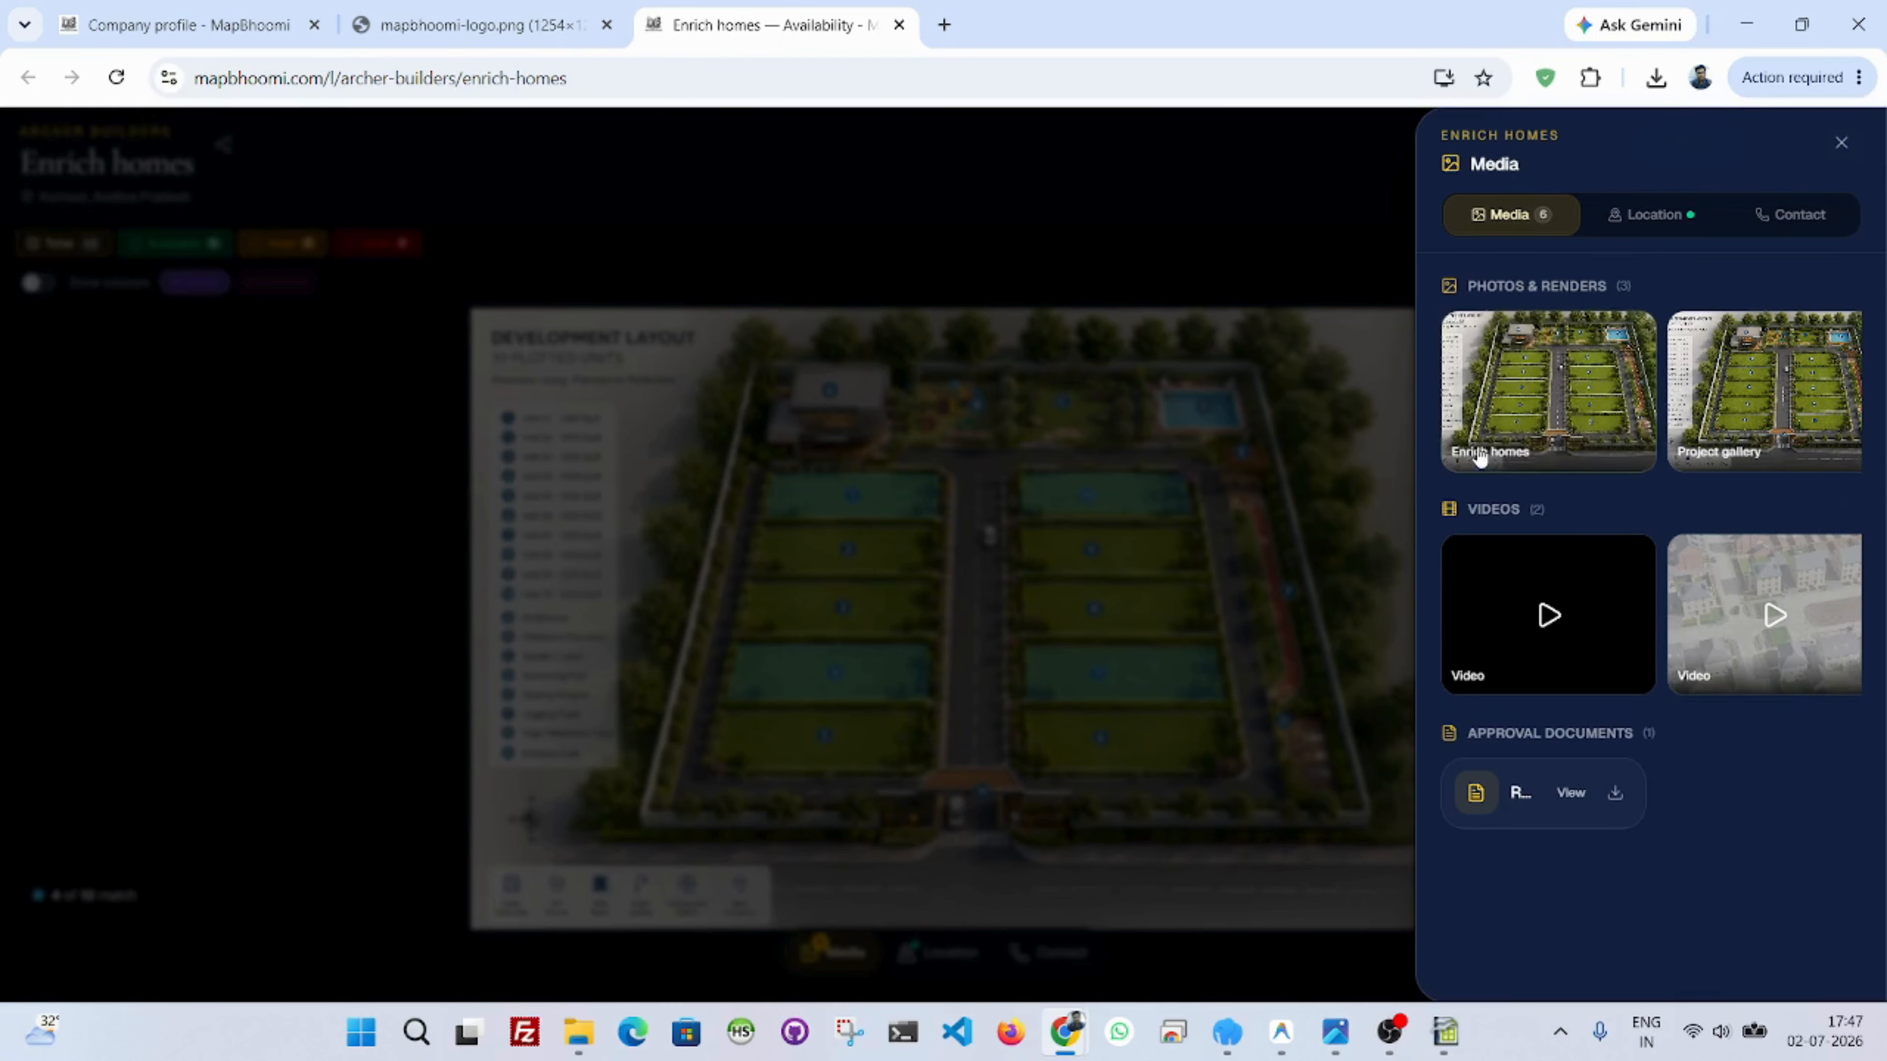
click(1667, 226)
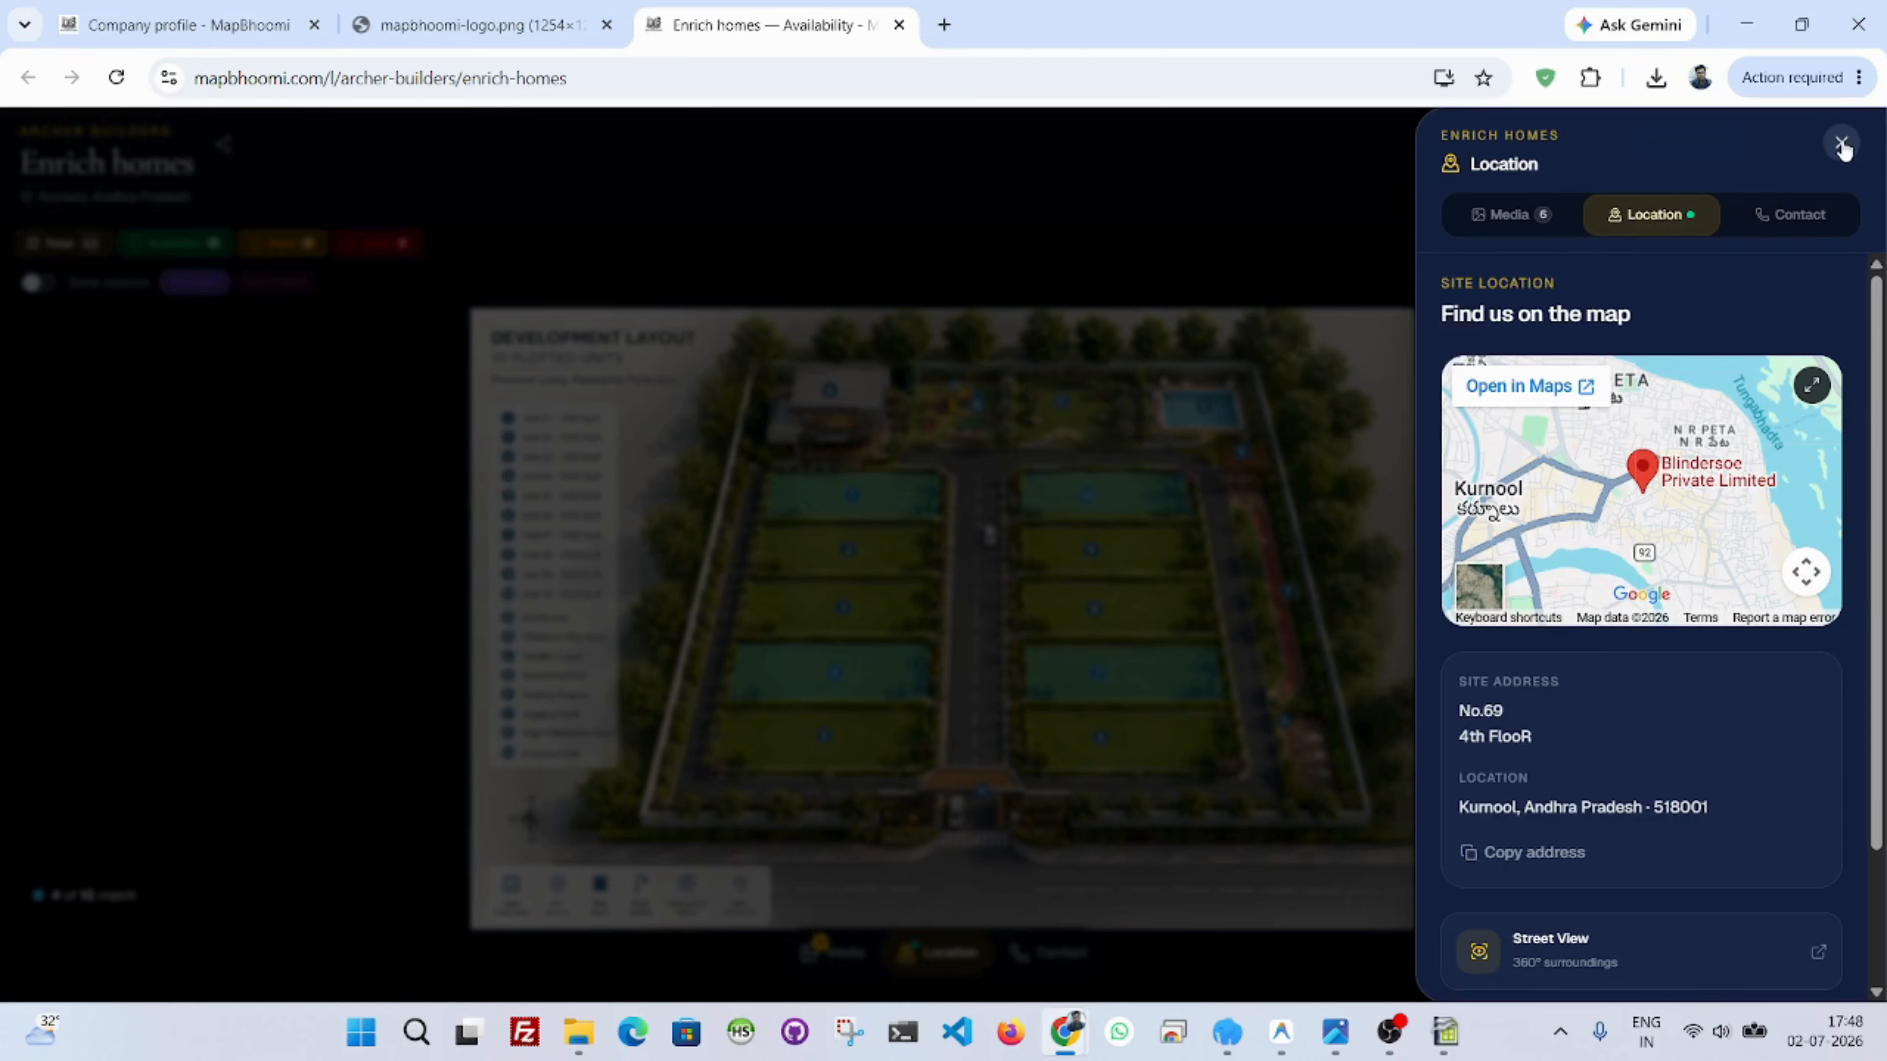
click(1222, 232)
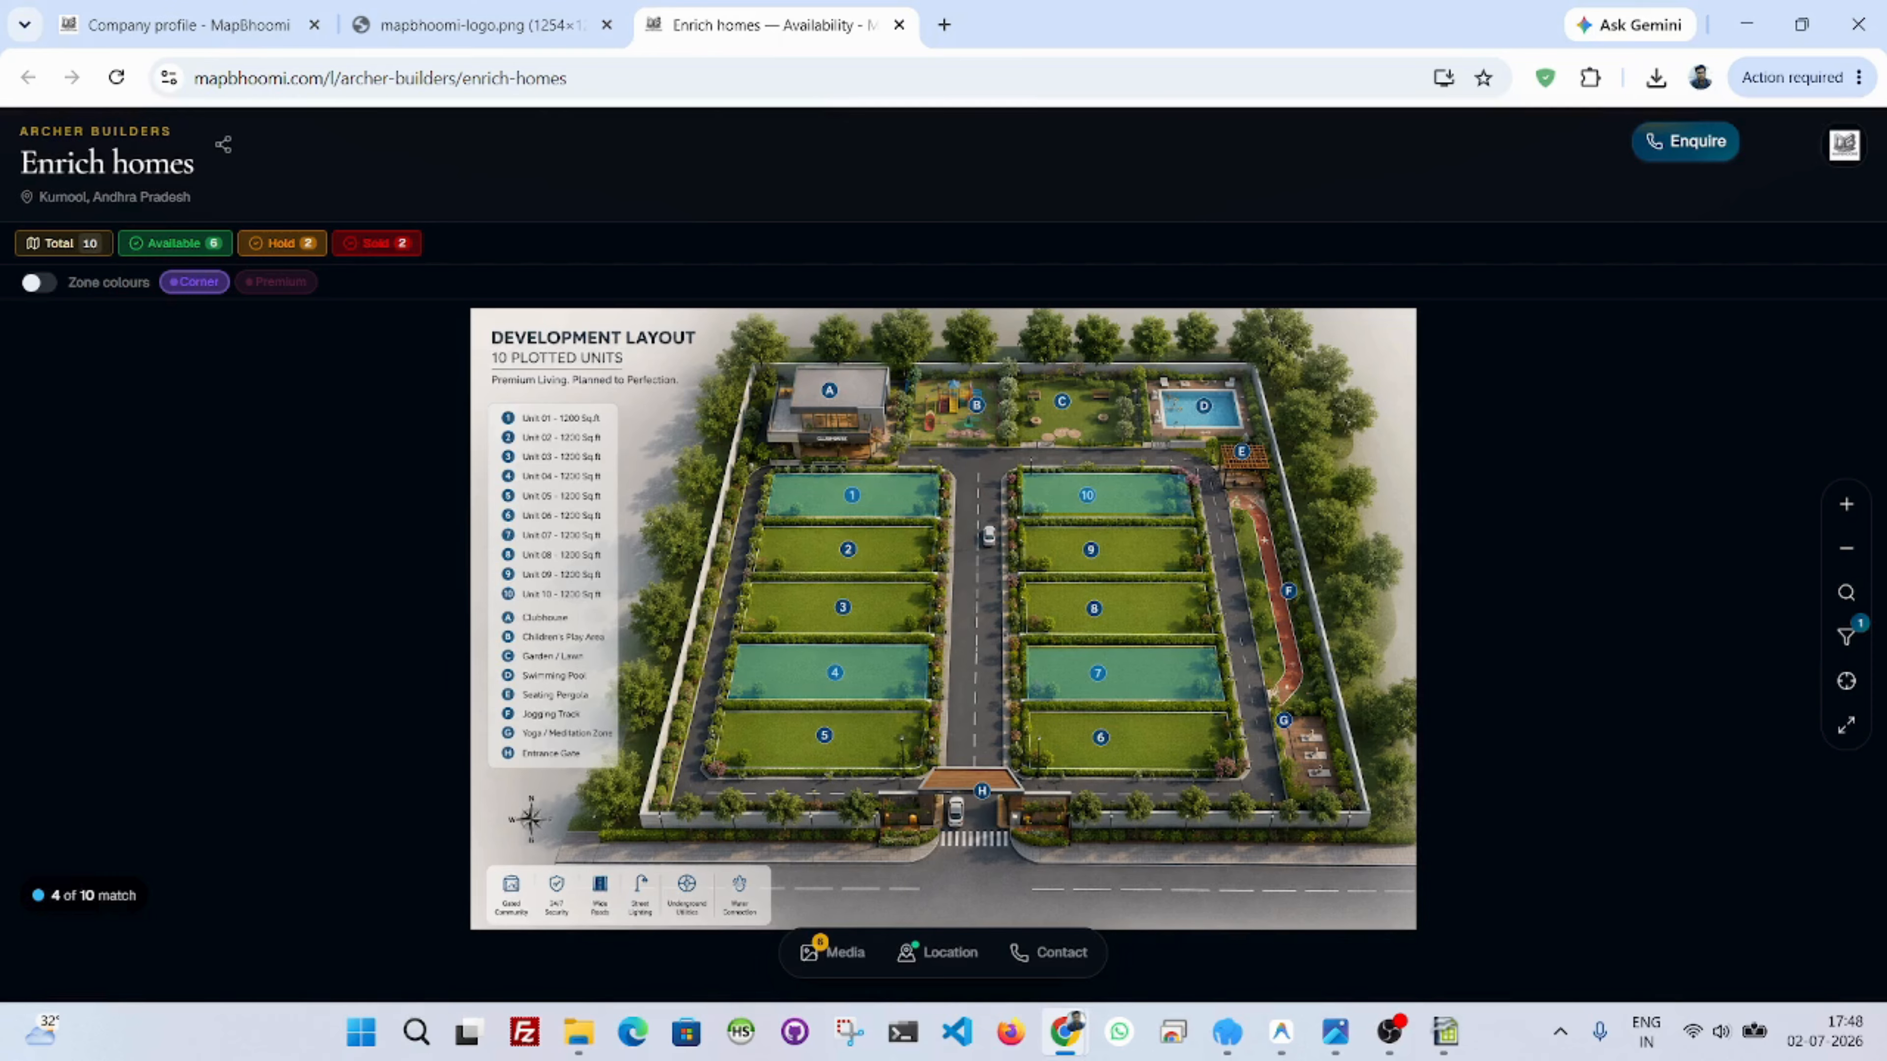
Review the subscription details and general information on the company profile page.
click(253, 22)
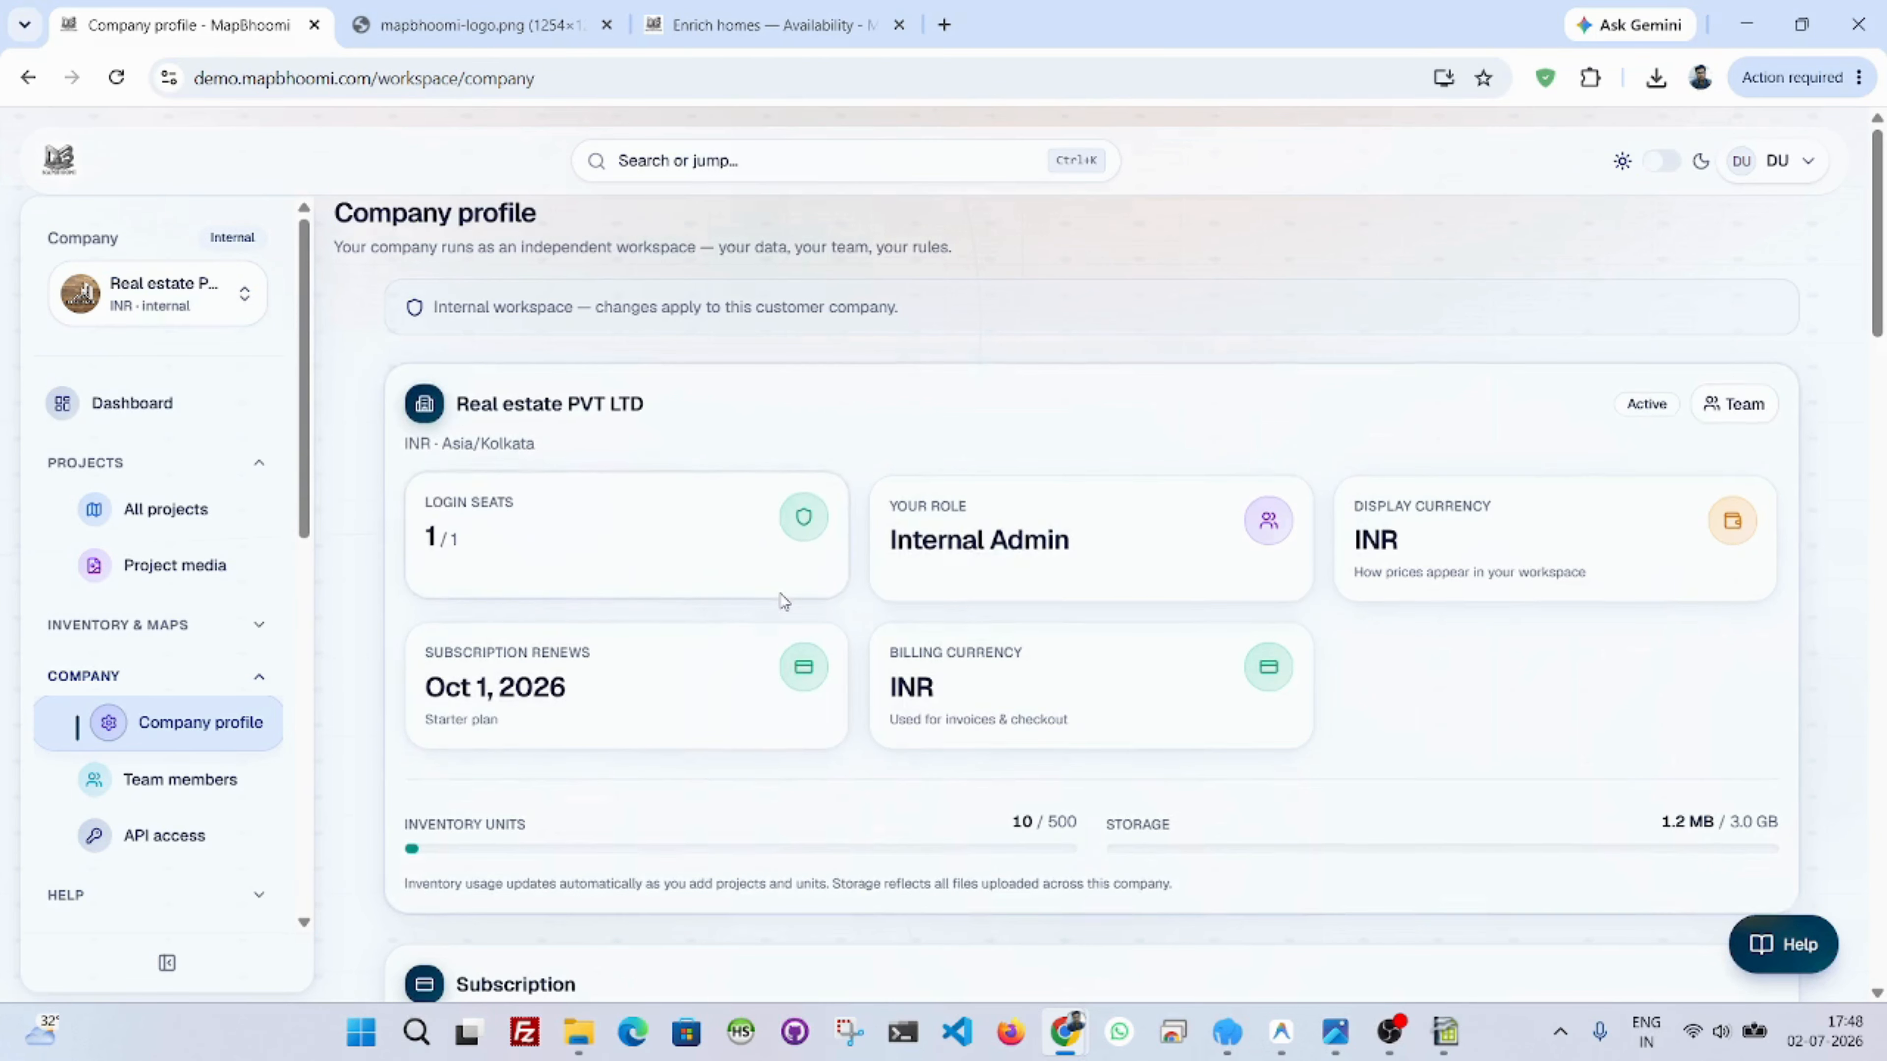
scroll(784, 601, down, 6)
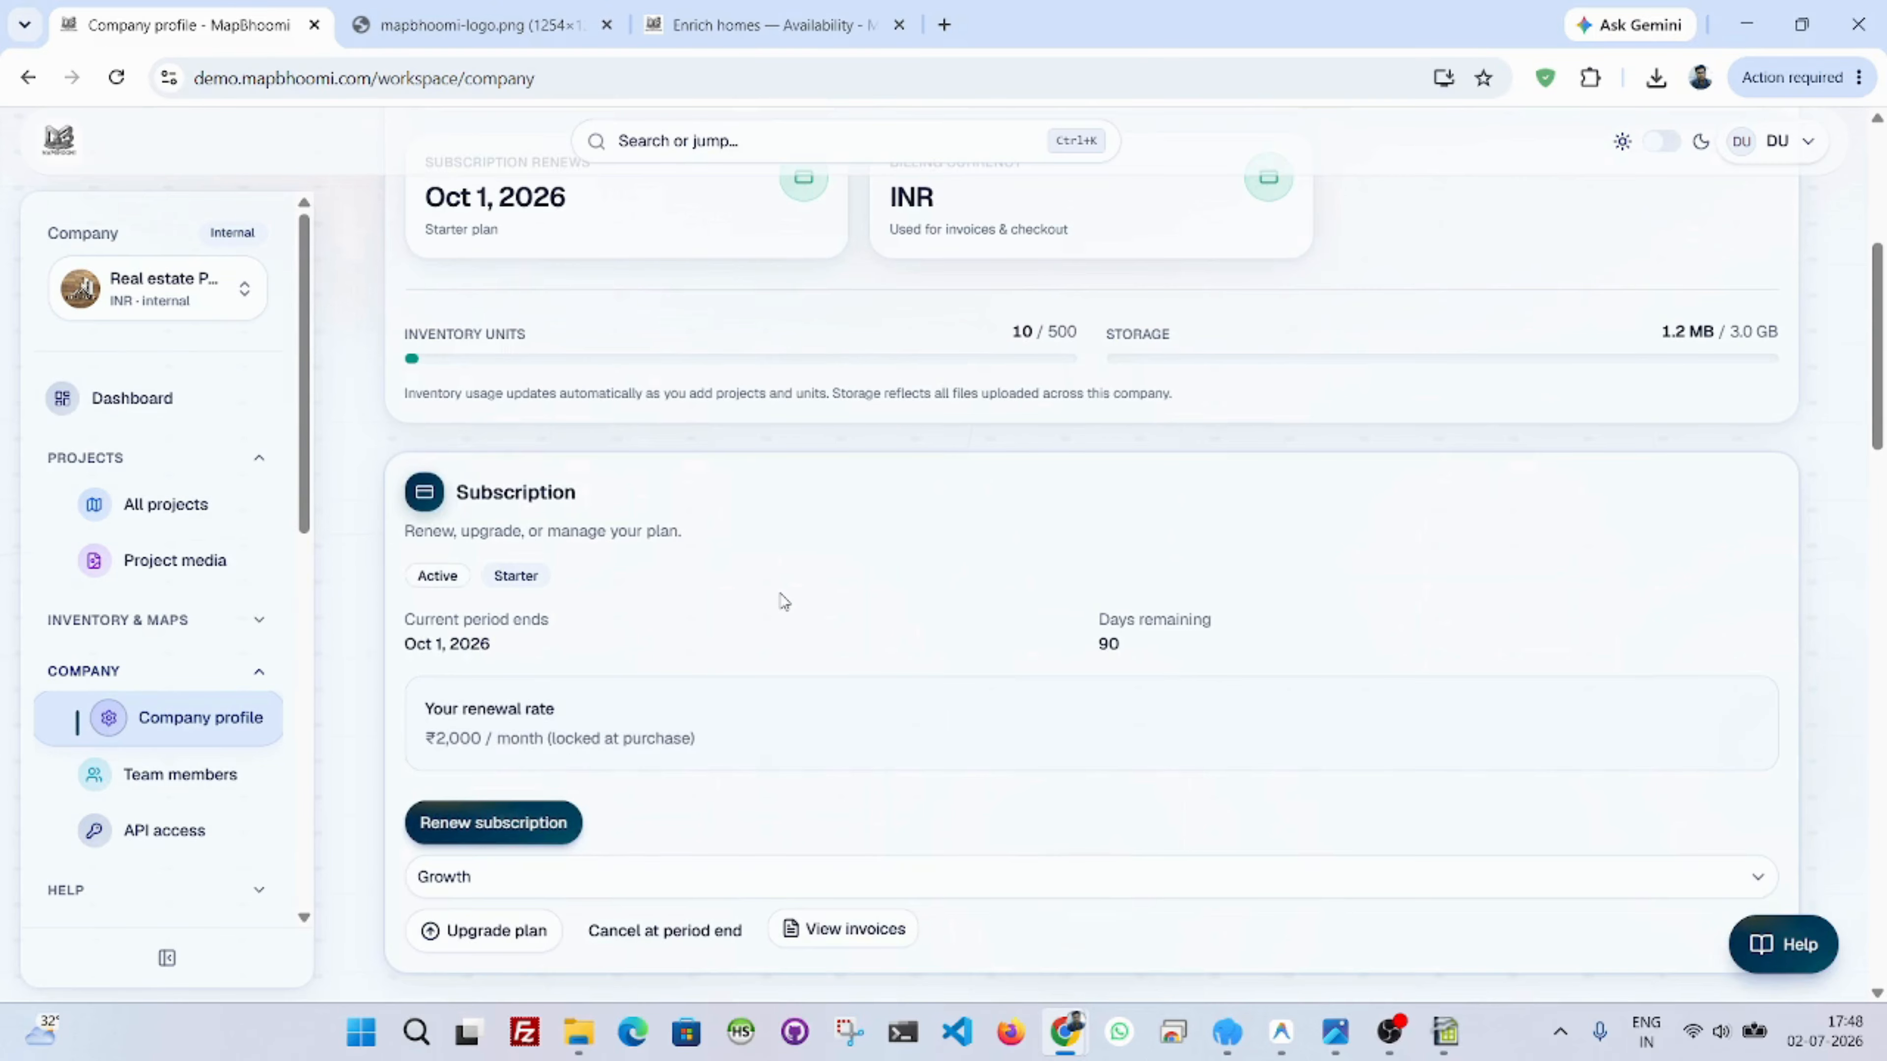
scroll(783, 600, down, 9)
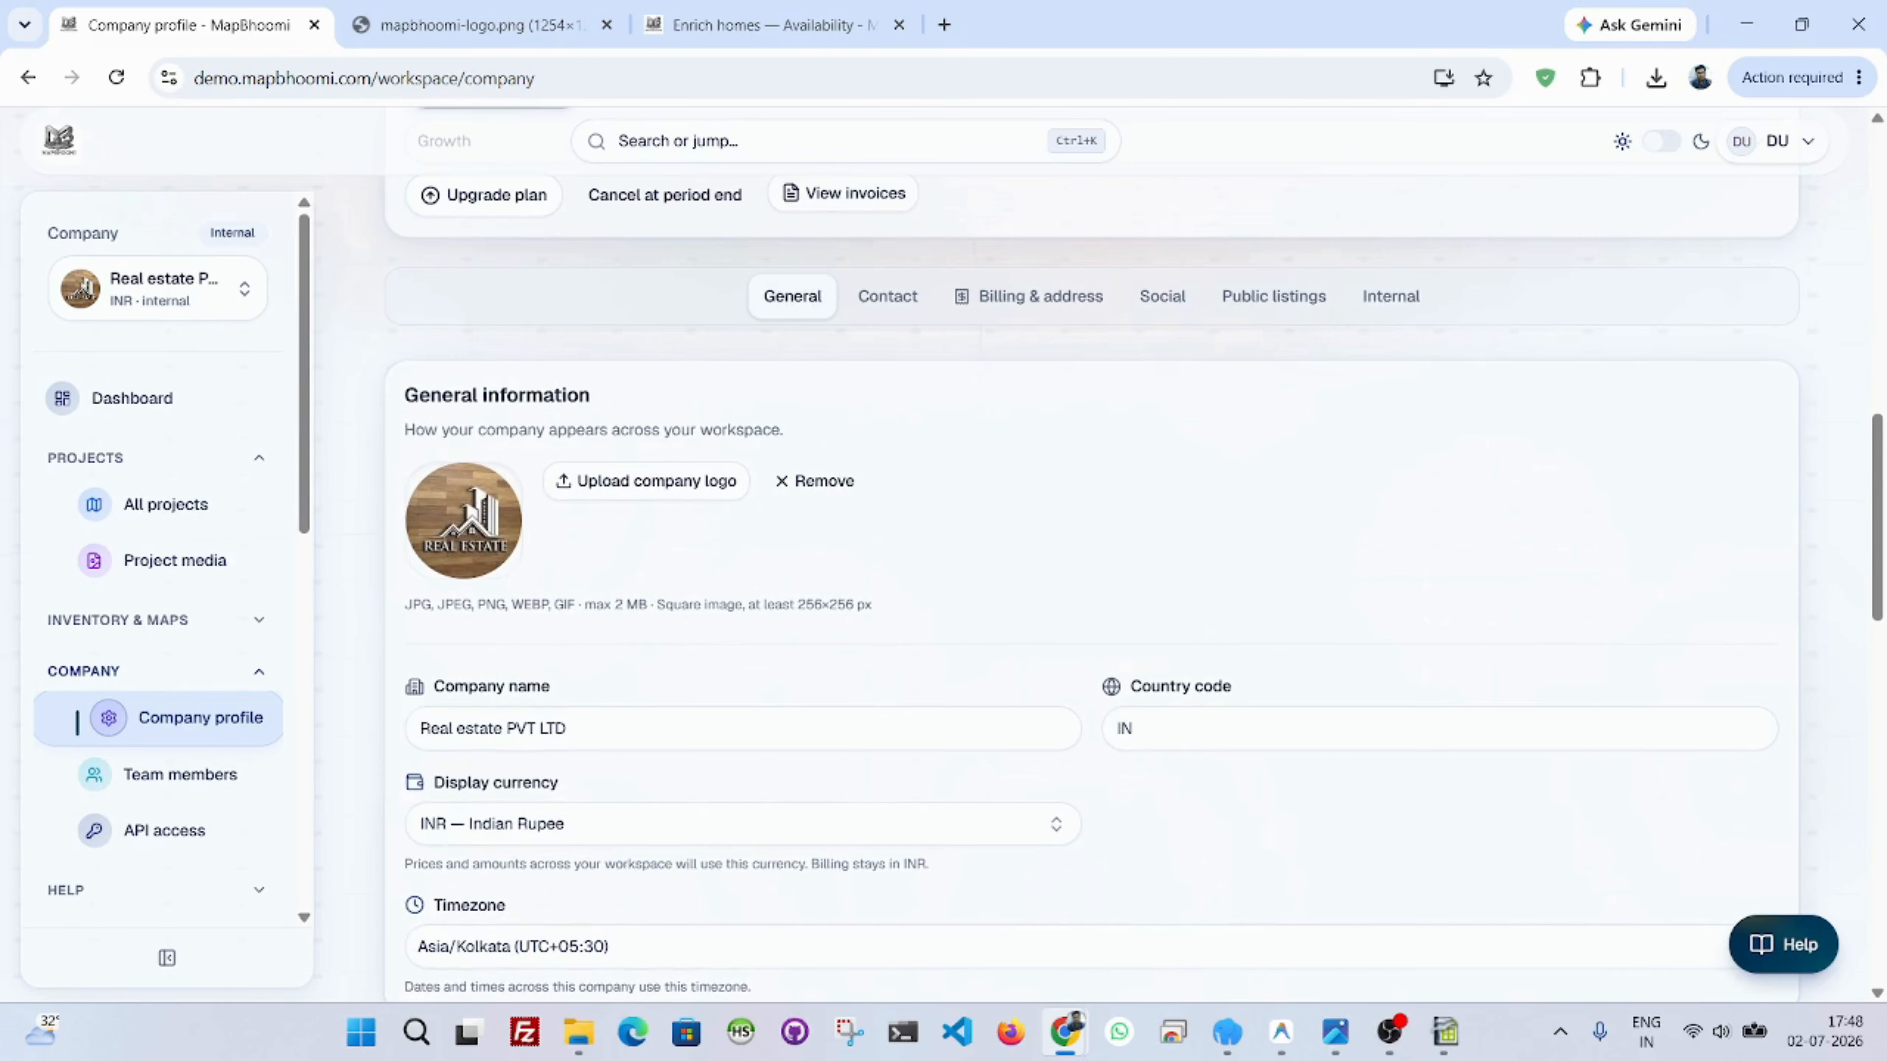
scroll(1014, 816, down, 3)
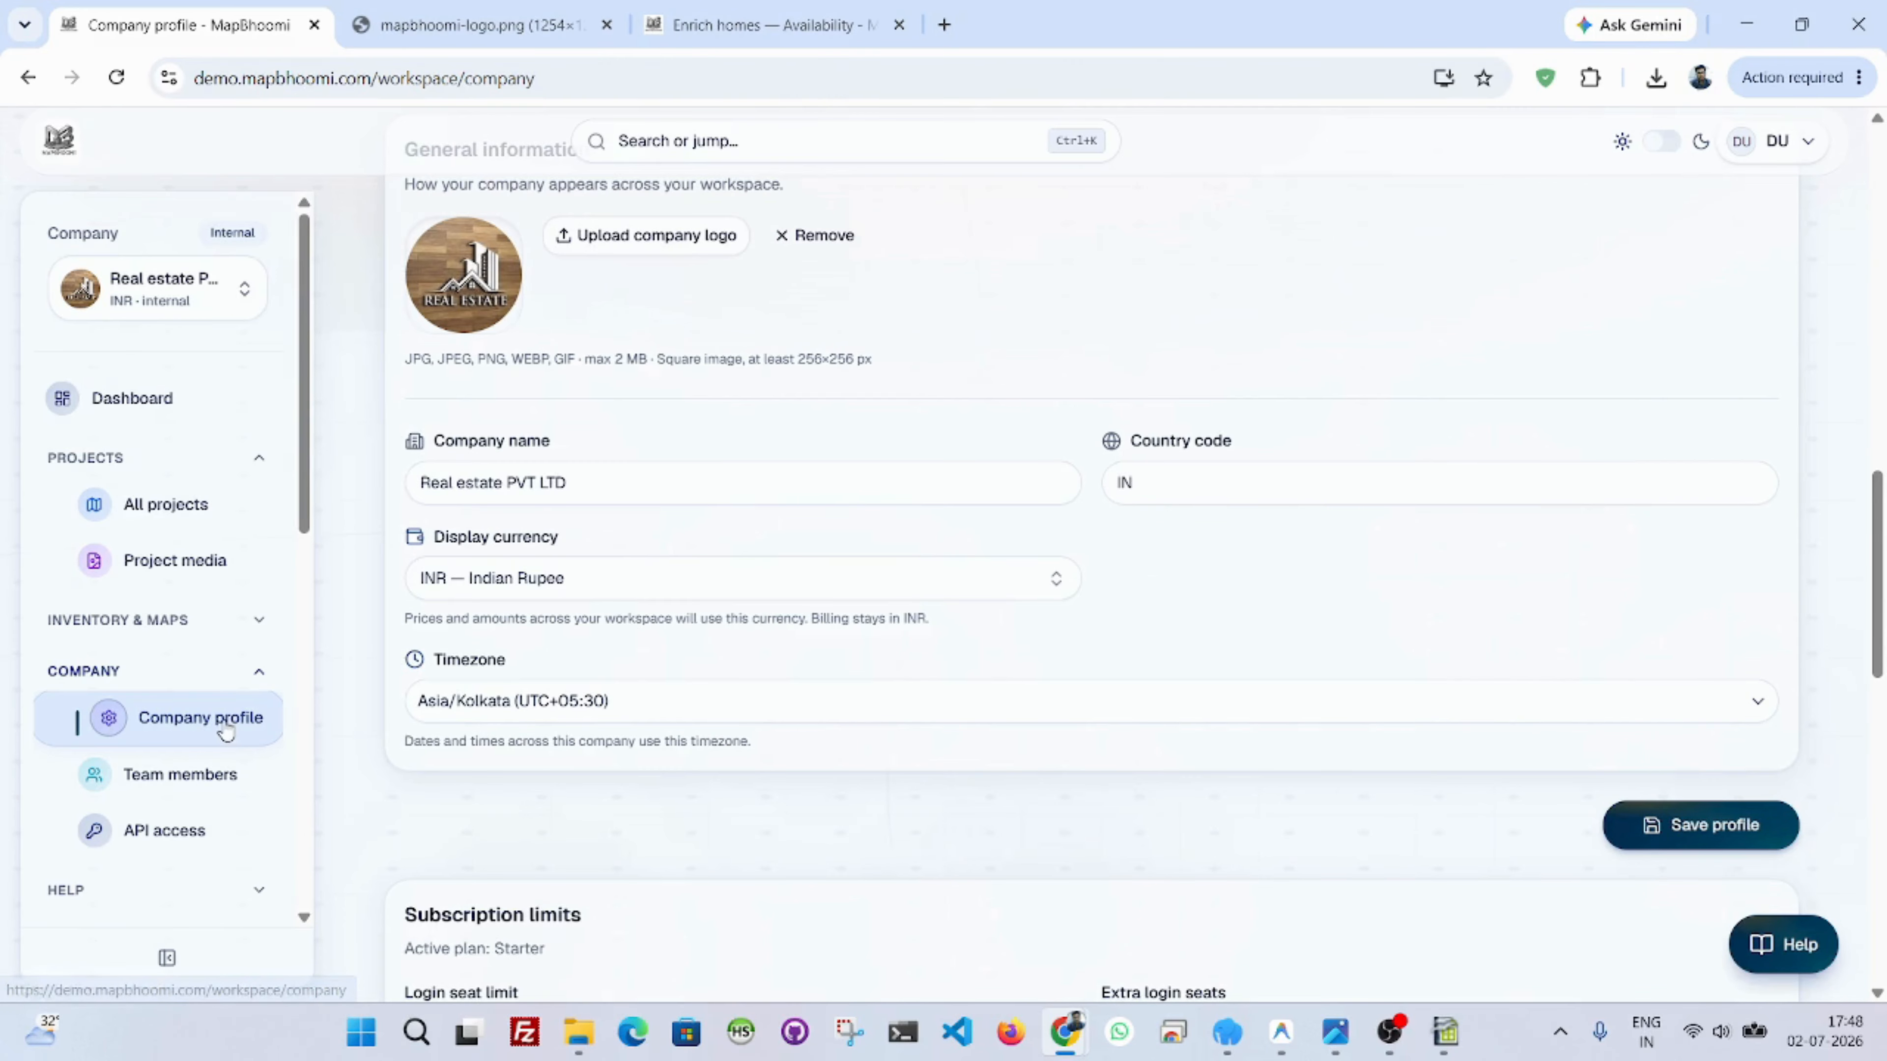
scroll(709, 437, up, 2)
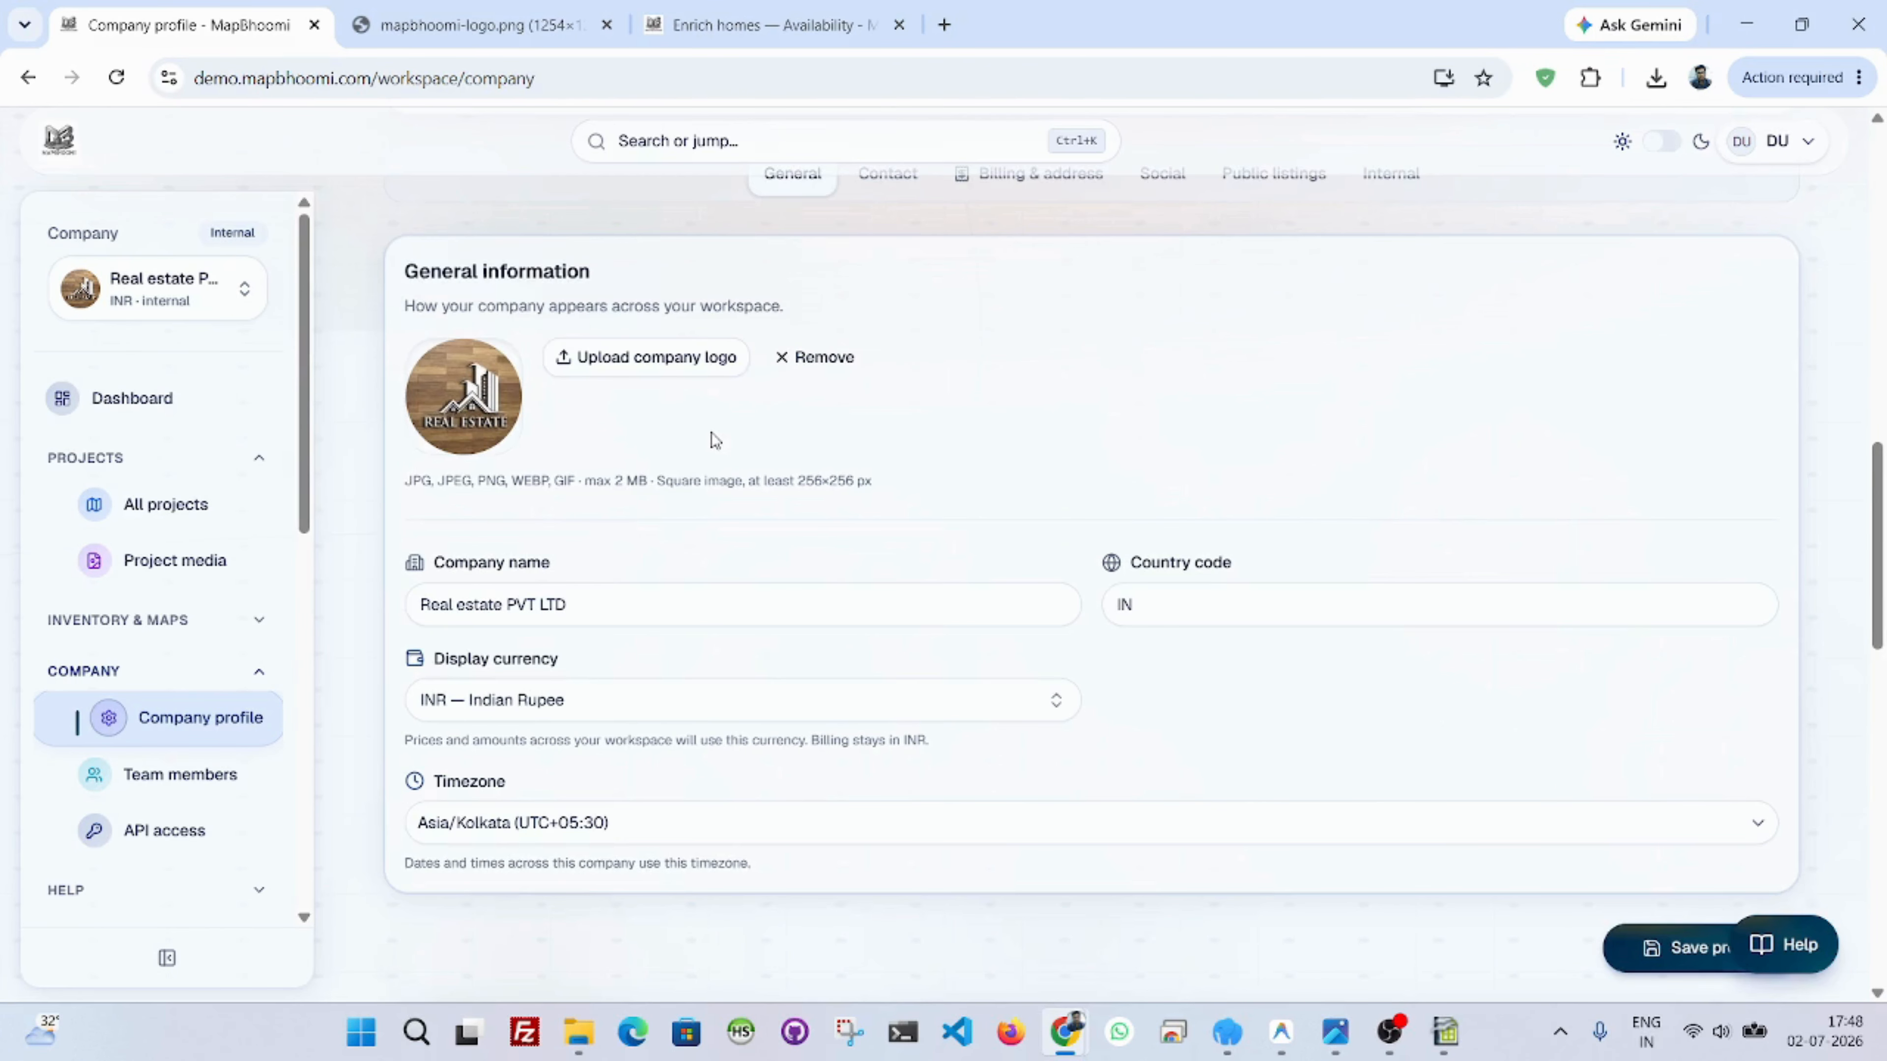
scroll(762, 581, down, 2)
scroll(762, 582, up, 2)
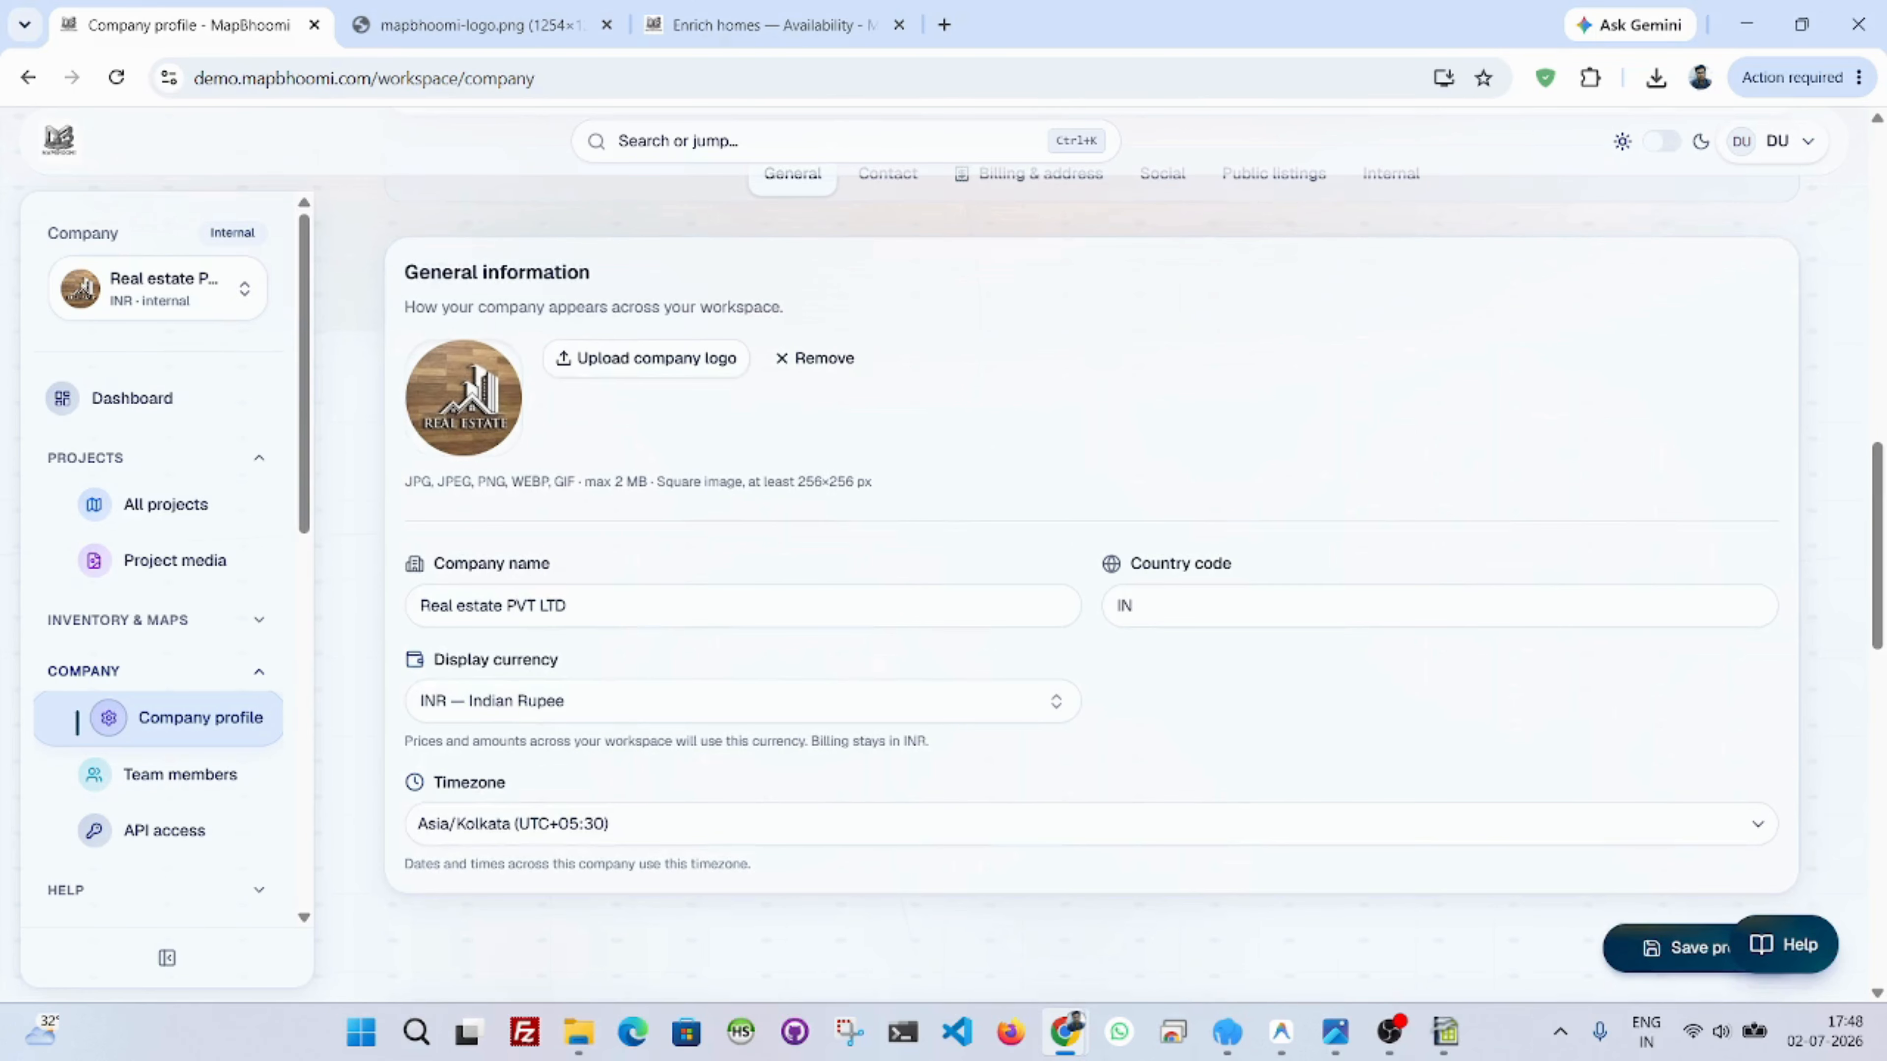
scroll(910, 469, up, 2)
Look through the company profile's contact, billing and address, and social media sections.
click(887, 297)
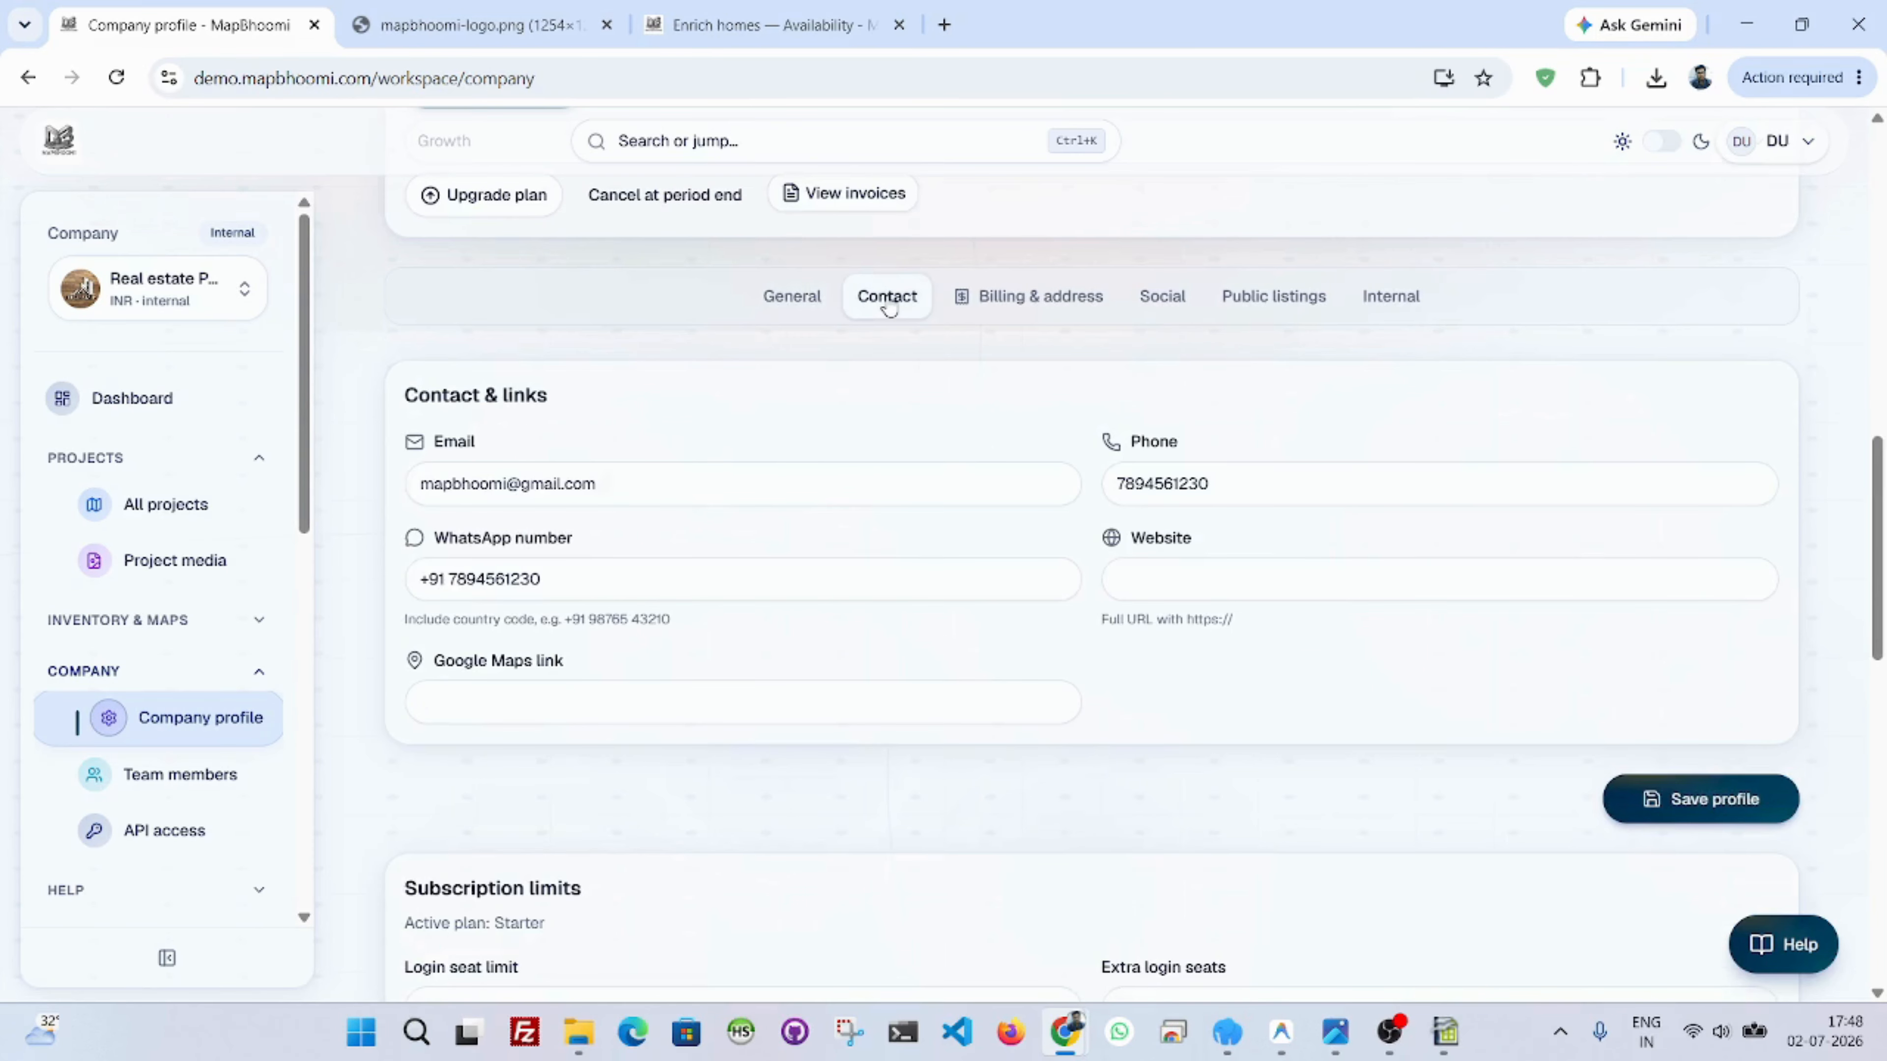
click(1078, 308)
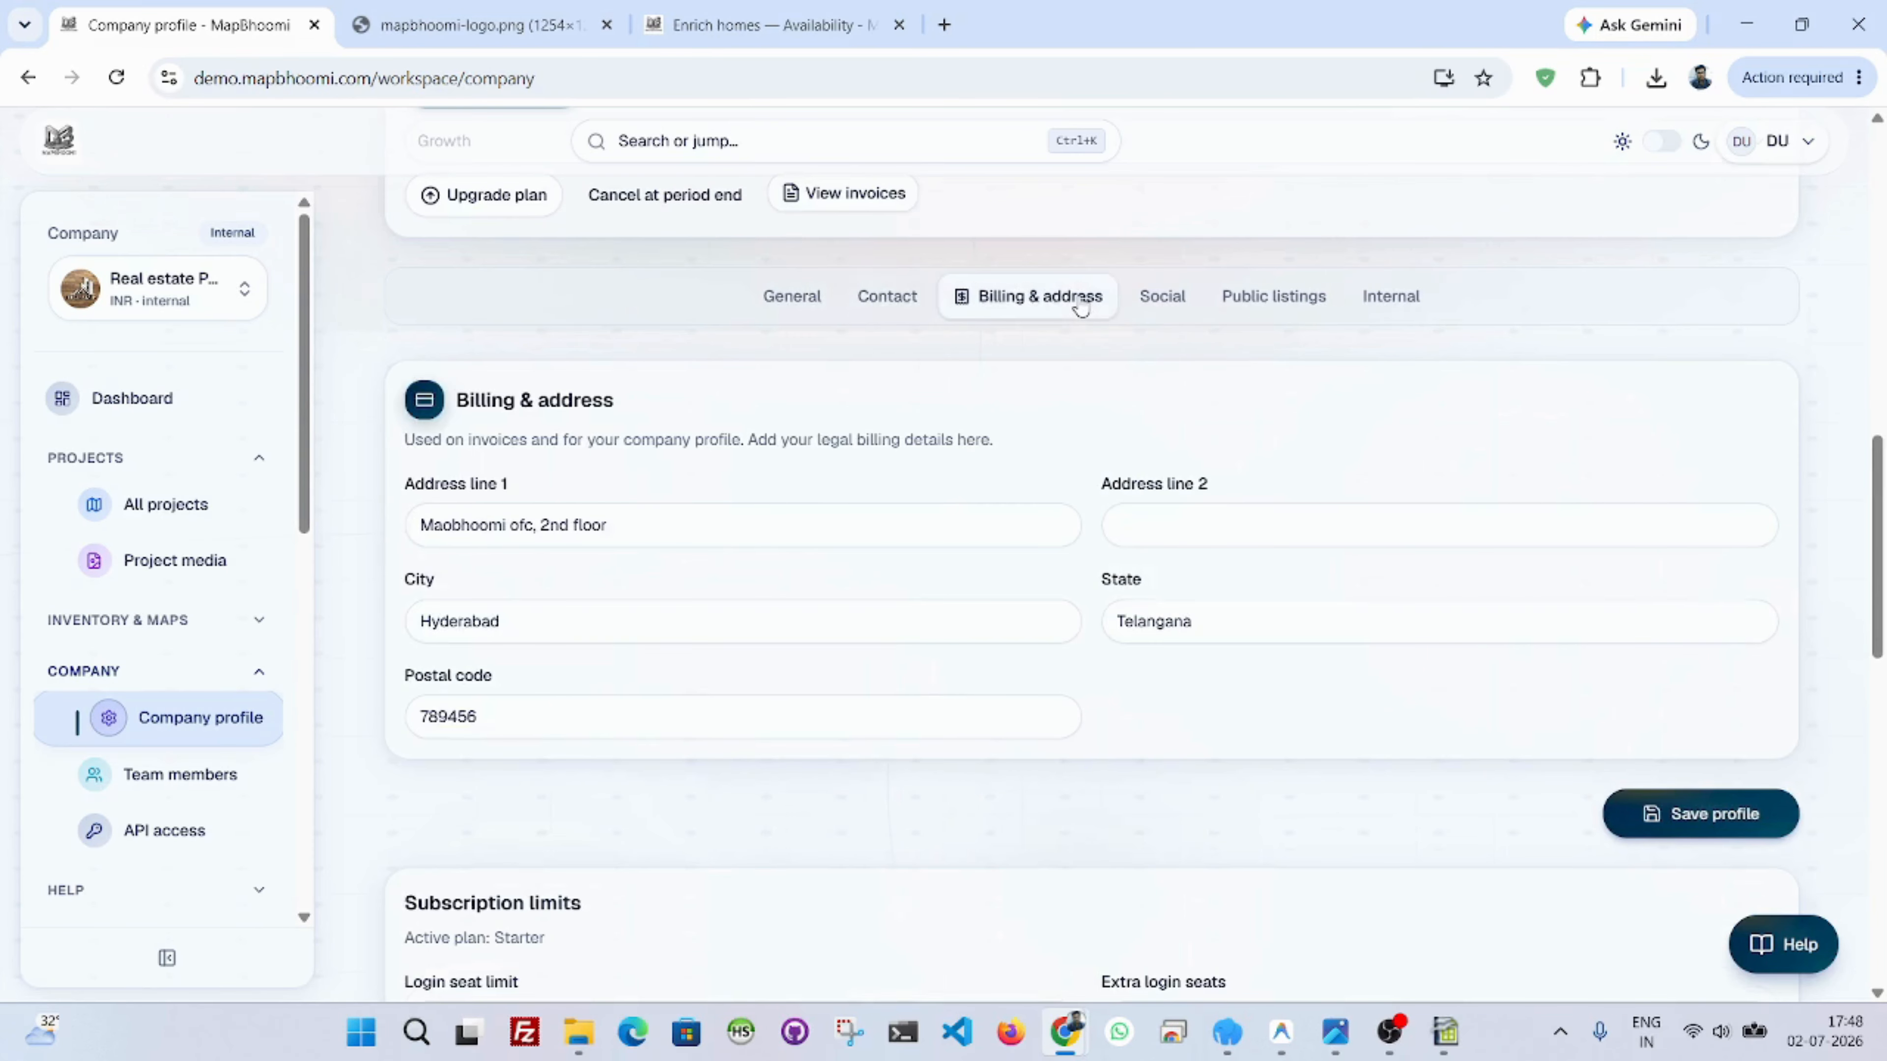
click(1144, 298)
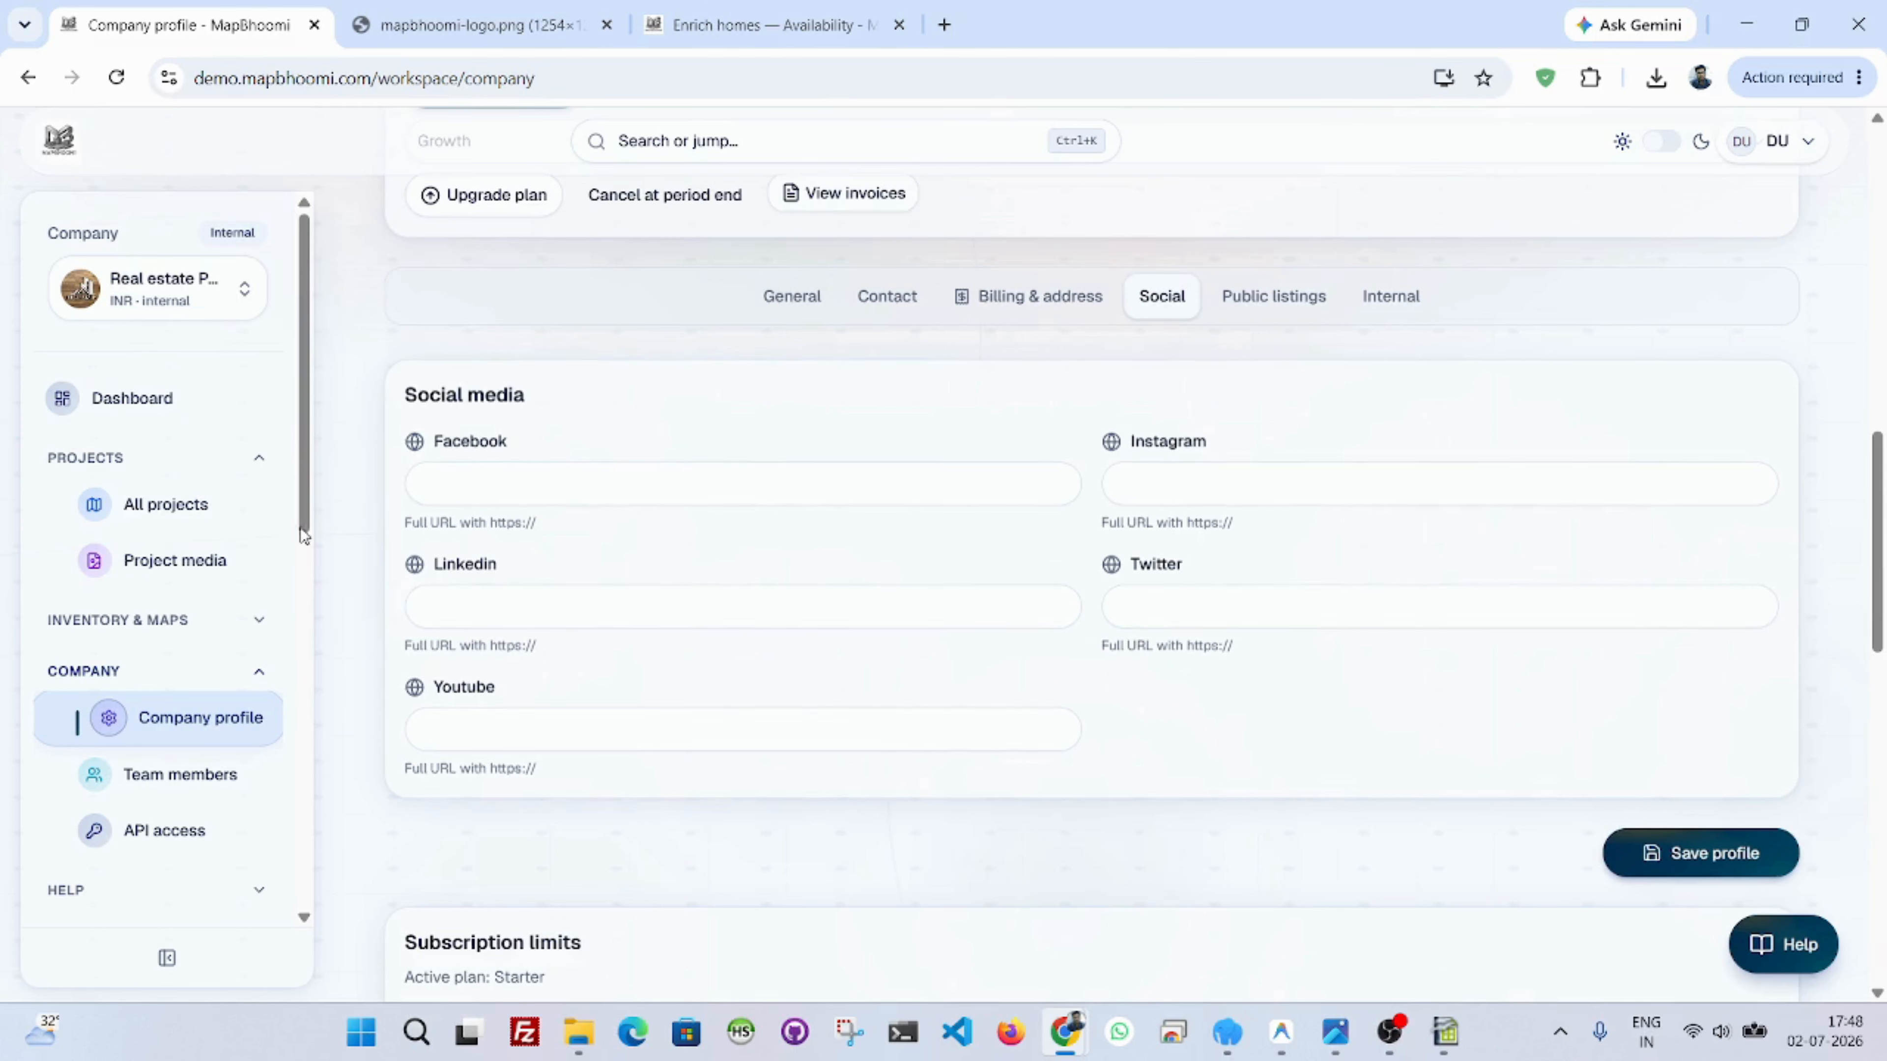
Start a new project from the company's list of all projects.
click(186, 532)
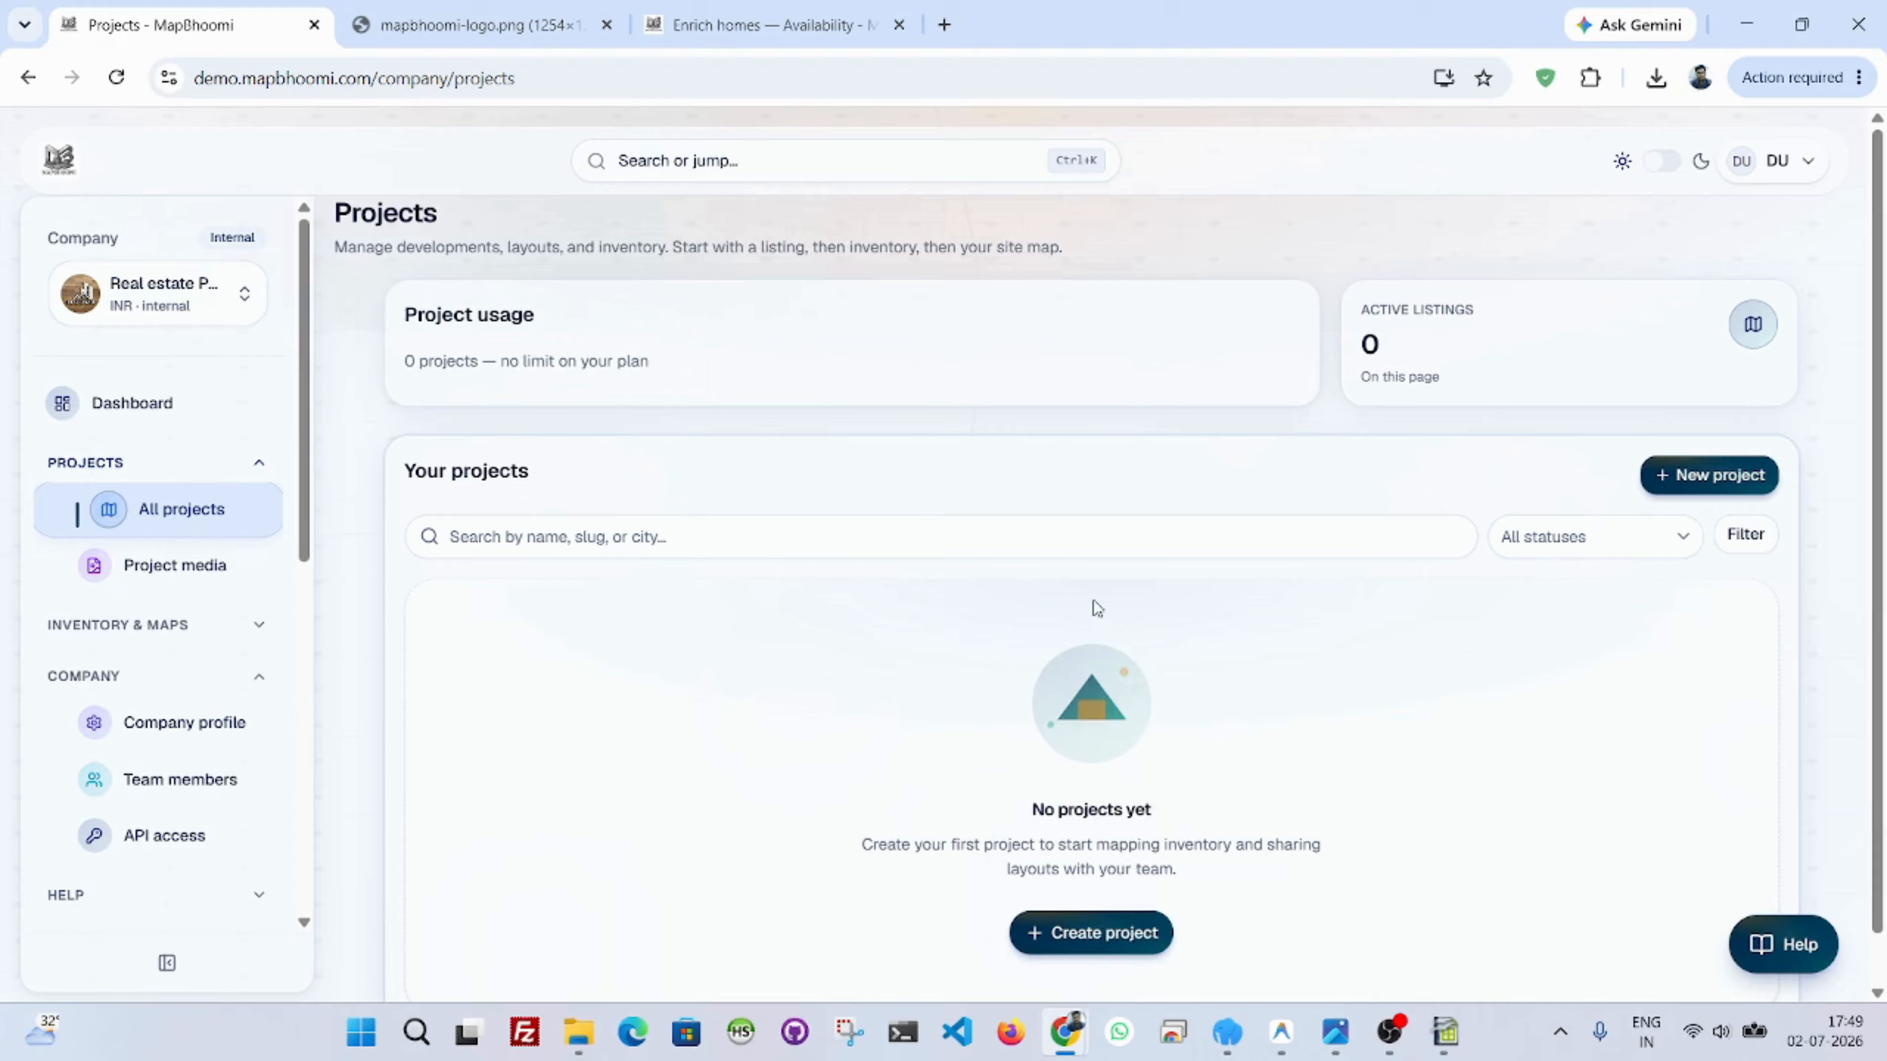
click(1653, 474)
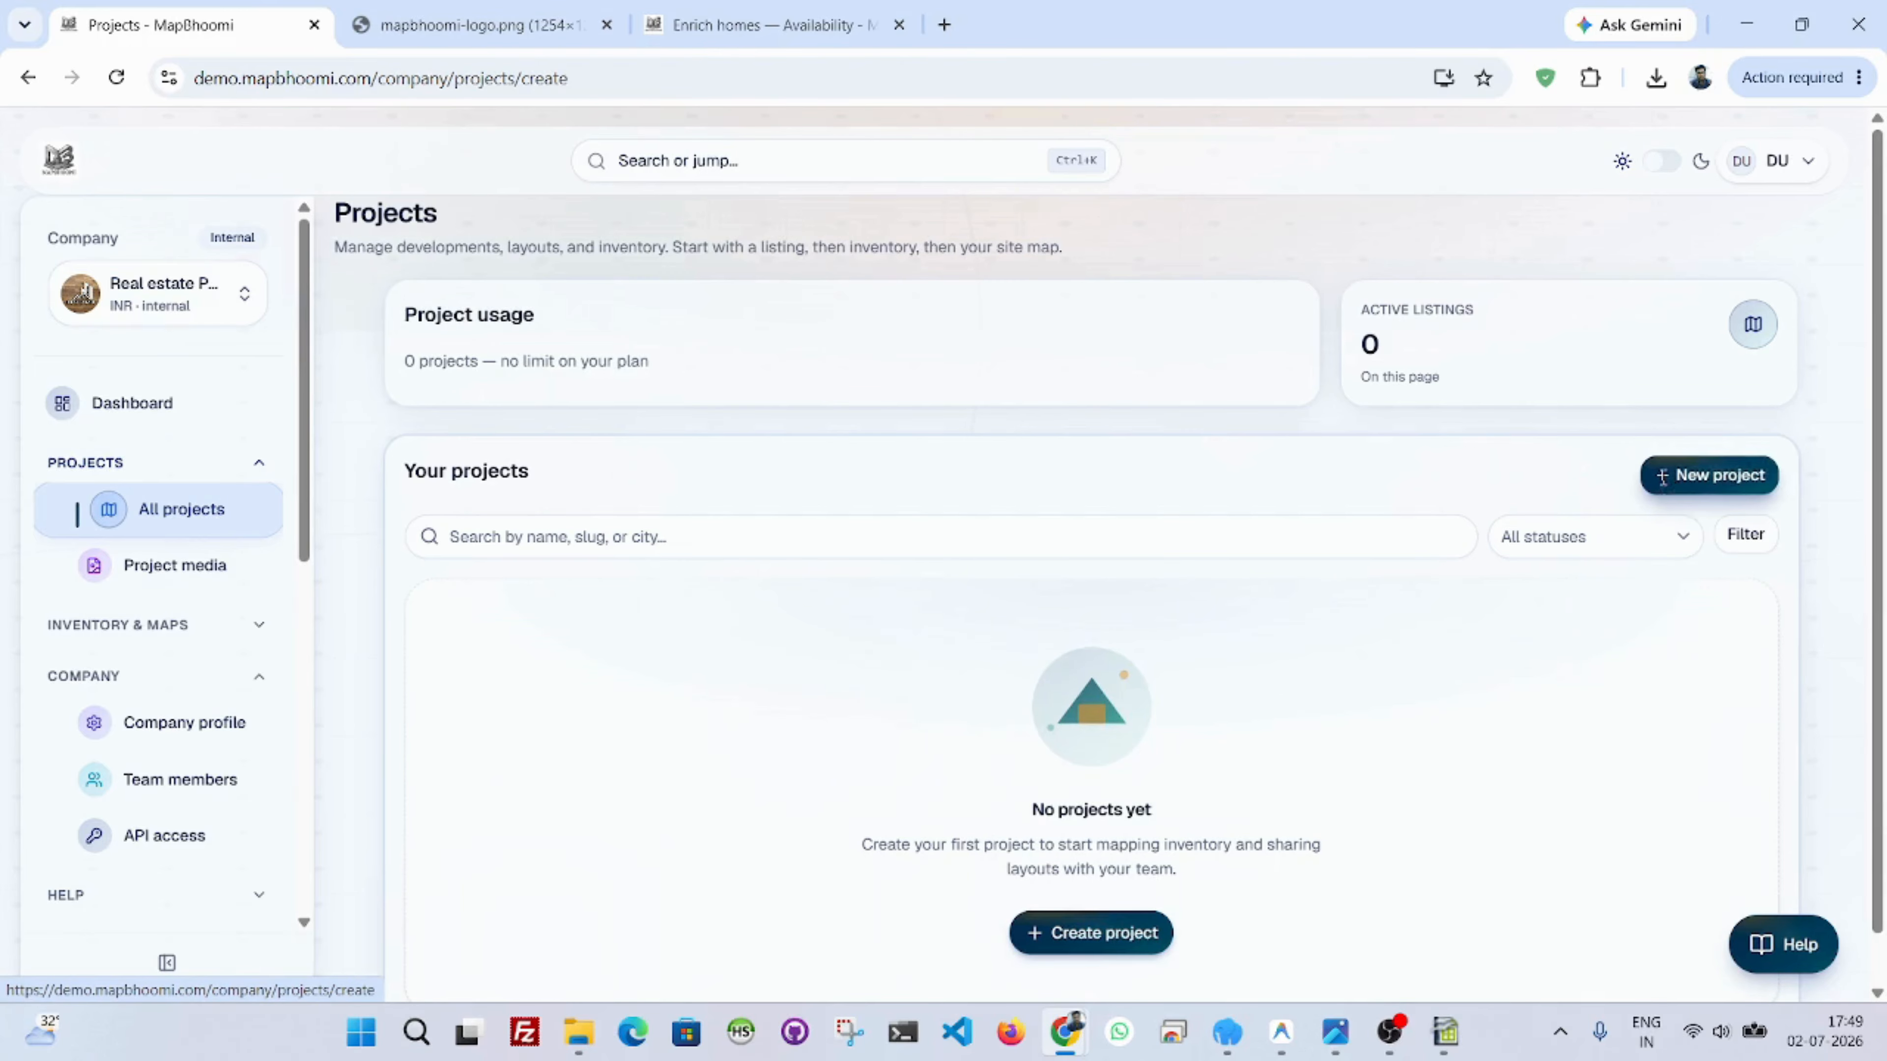
click(748, 455)
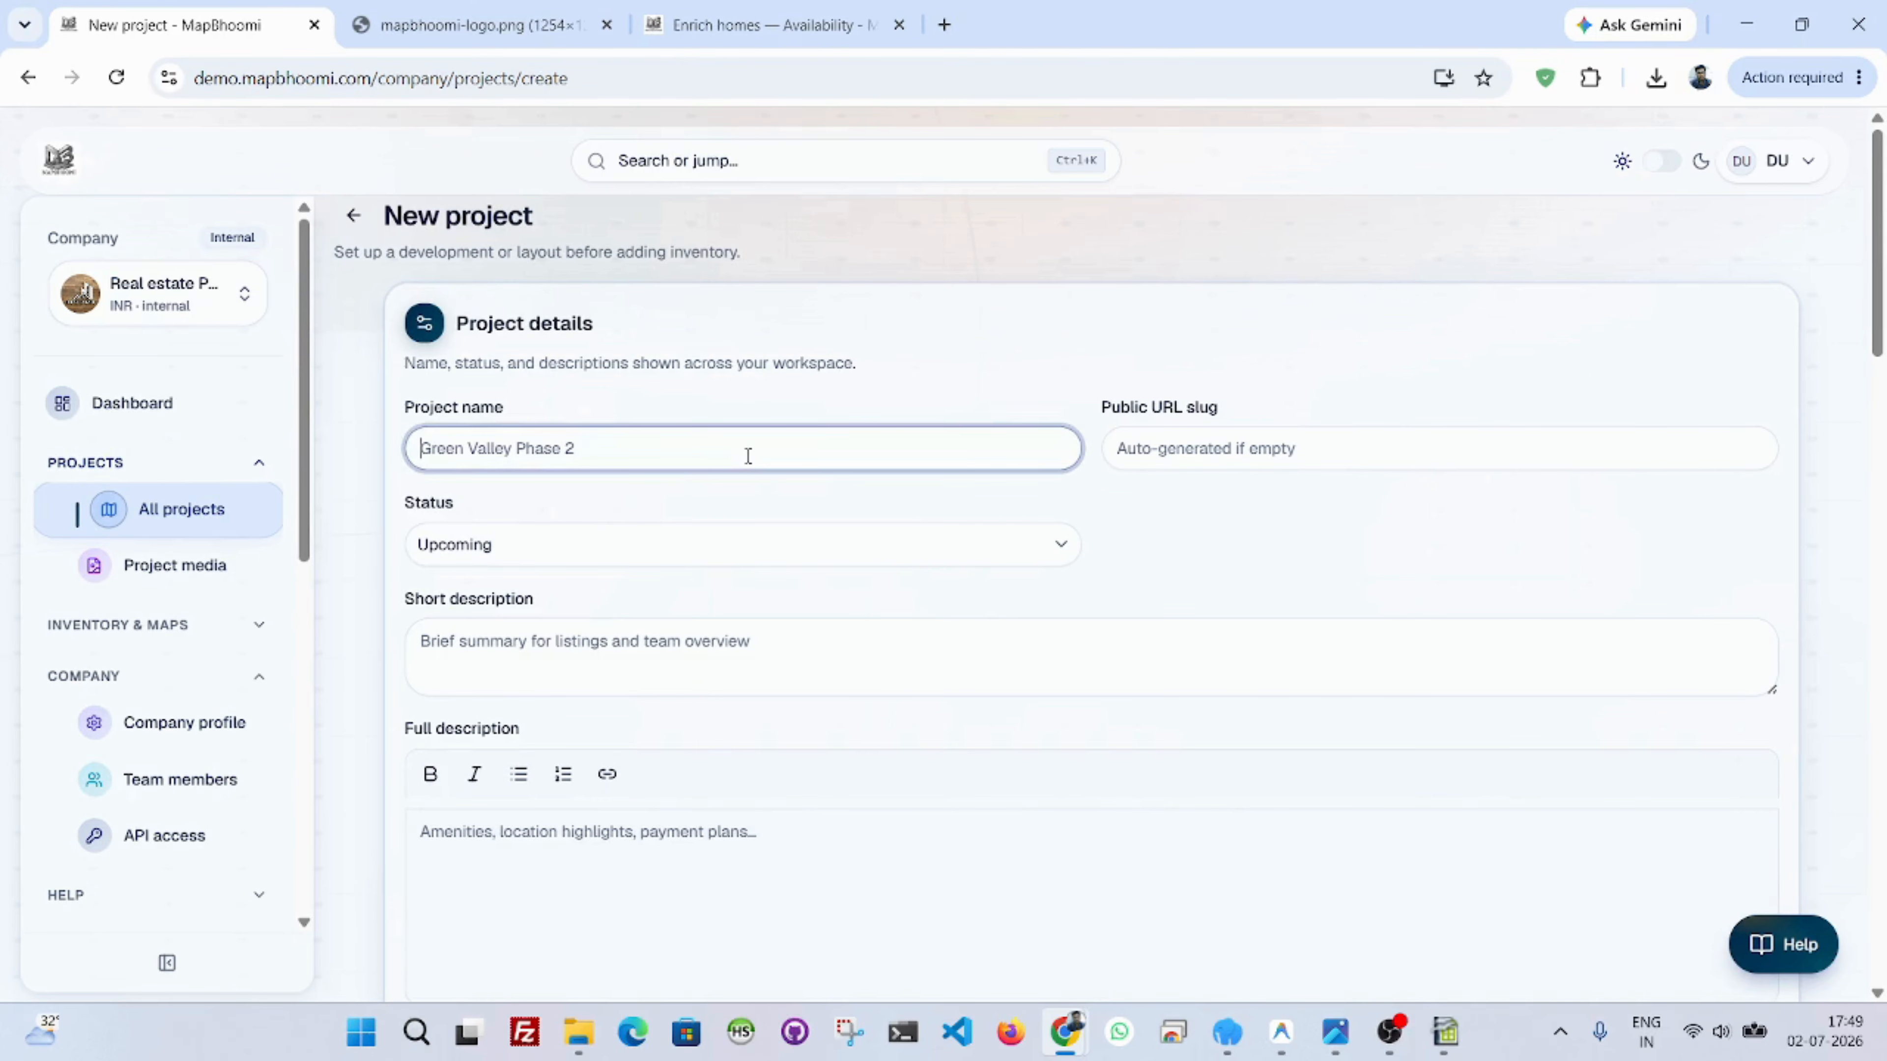
text(happy)
key(Num_Lock)
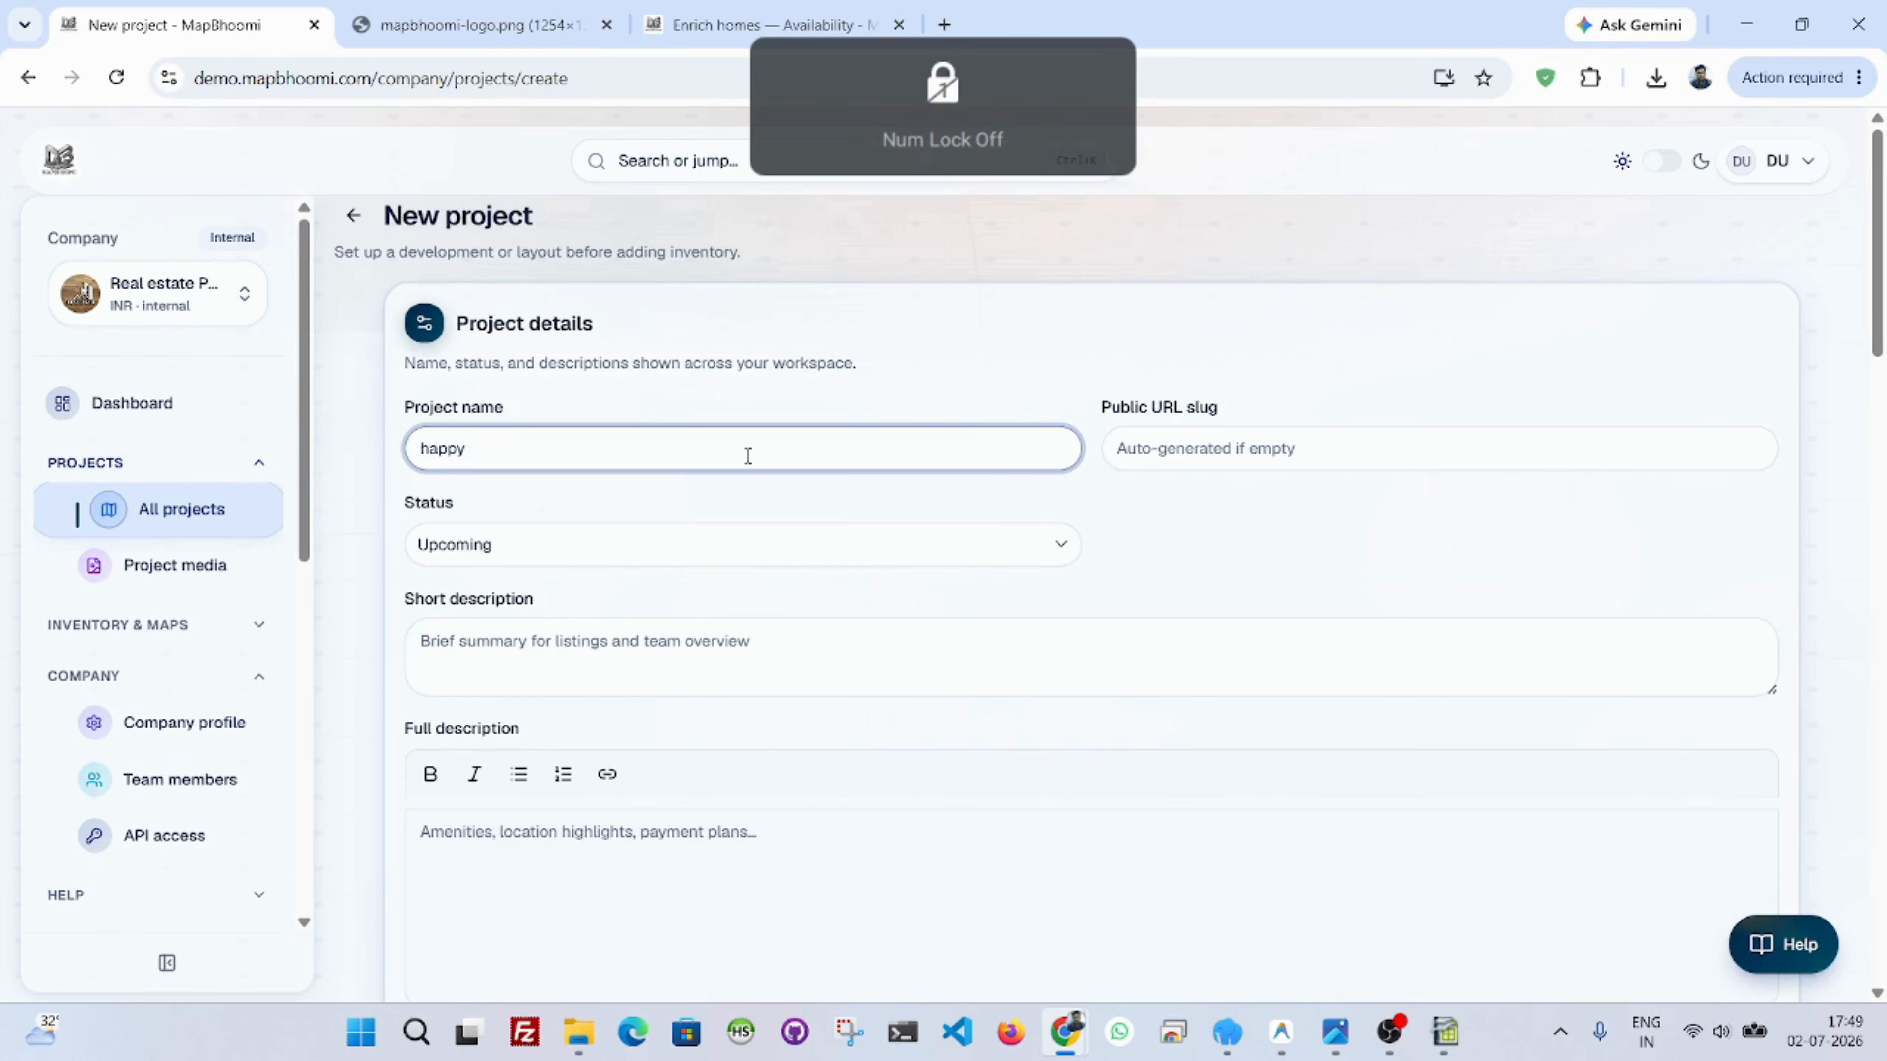
key(BackSpace)
key(BackSpace)
key(BackSpace)
key(BackSpace)
key(BackSpace)
key(BackSpace)
Name the project "archer home" and set its status to Ongoing.
text(archer home)
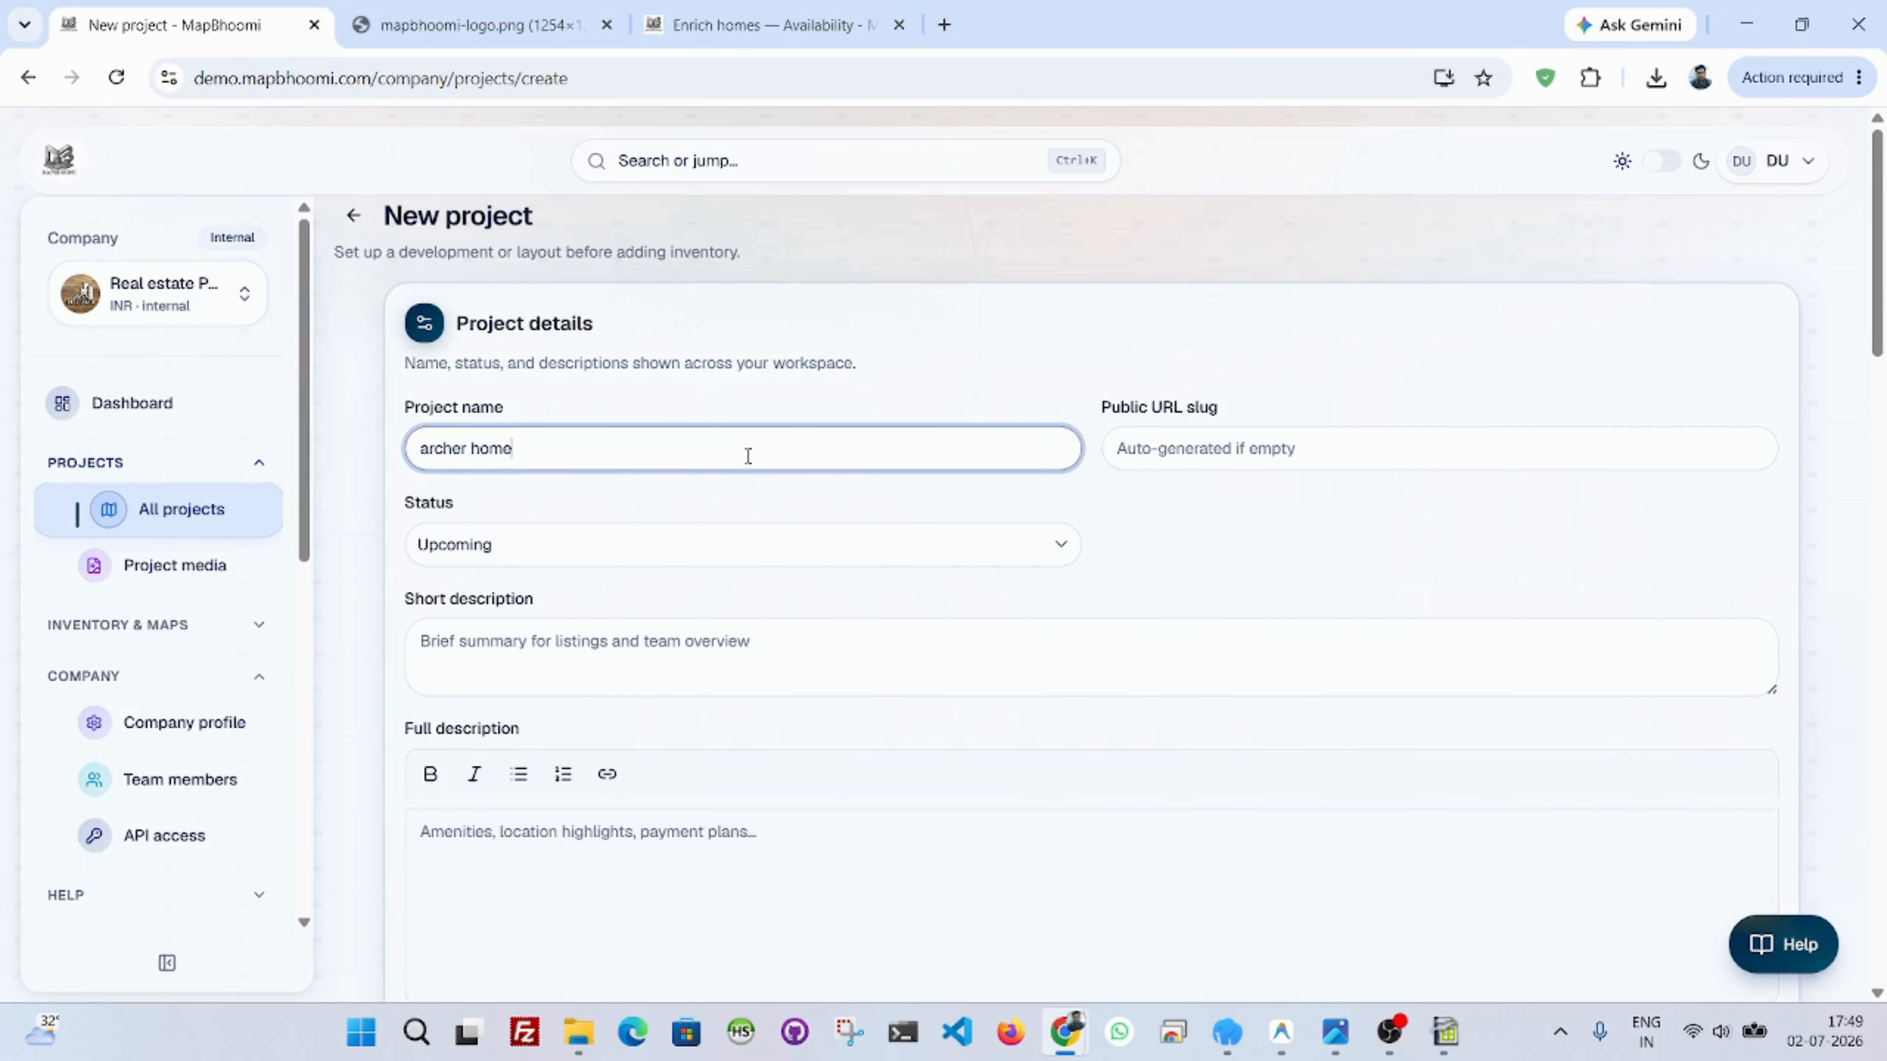
click(714, 559)
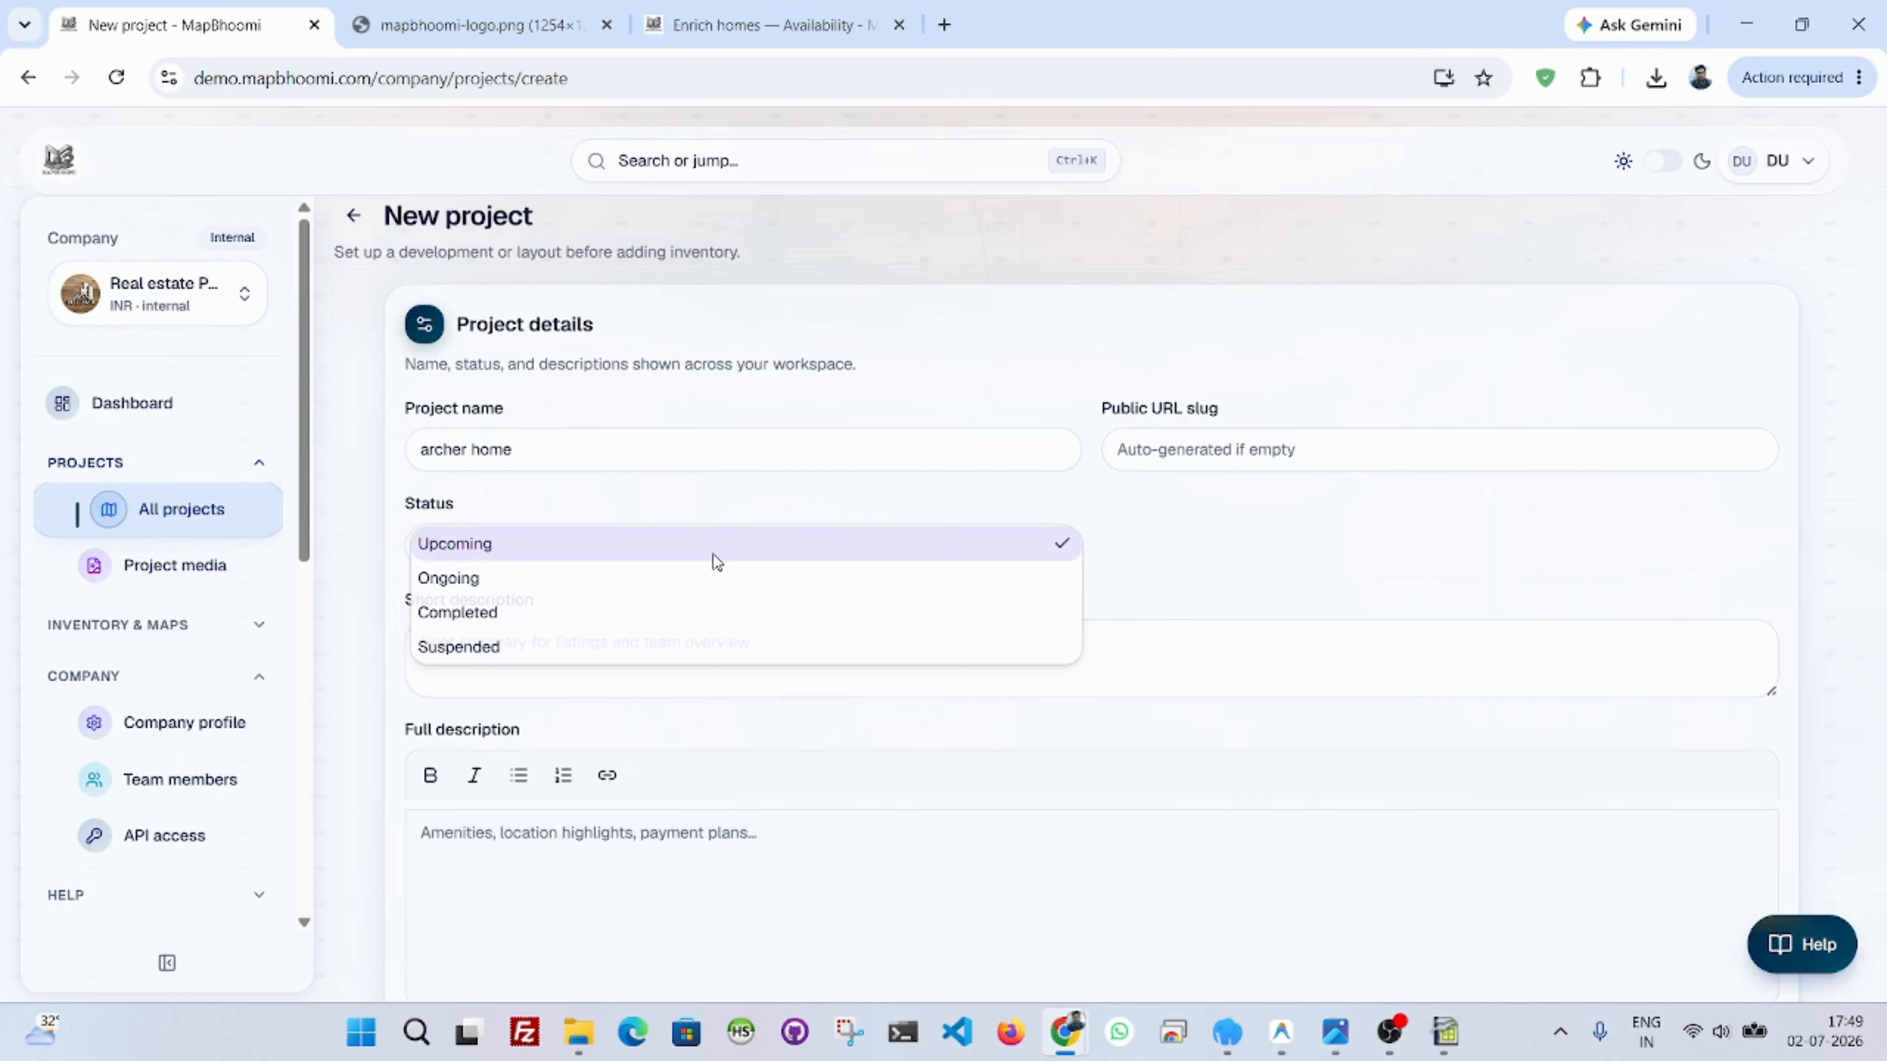
click(698, 576)
scroll(696, 570, down, 4)
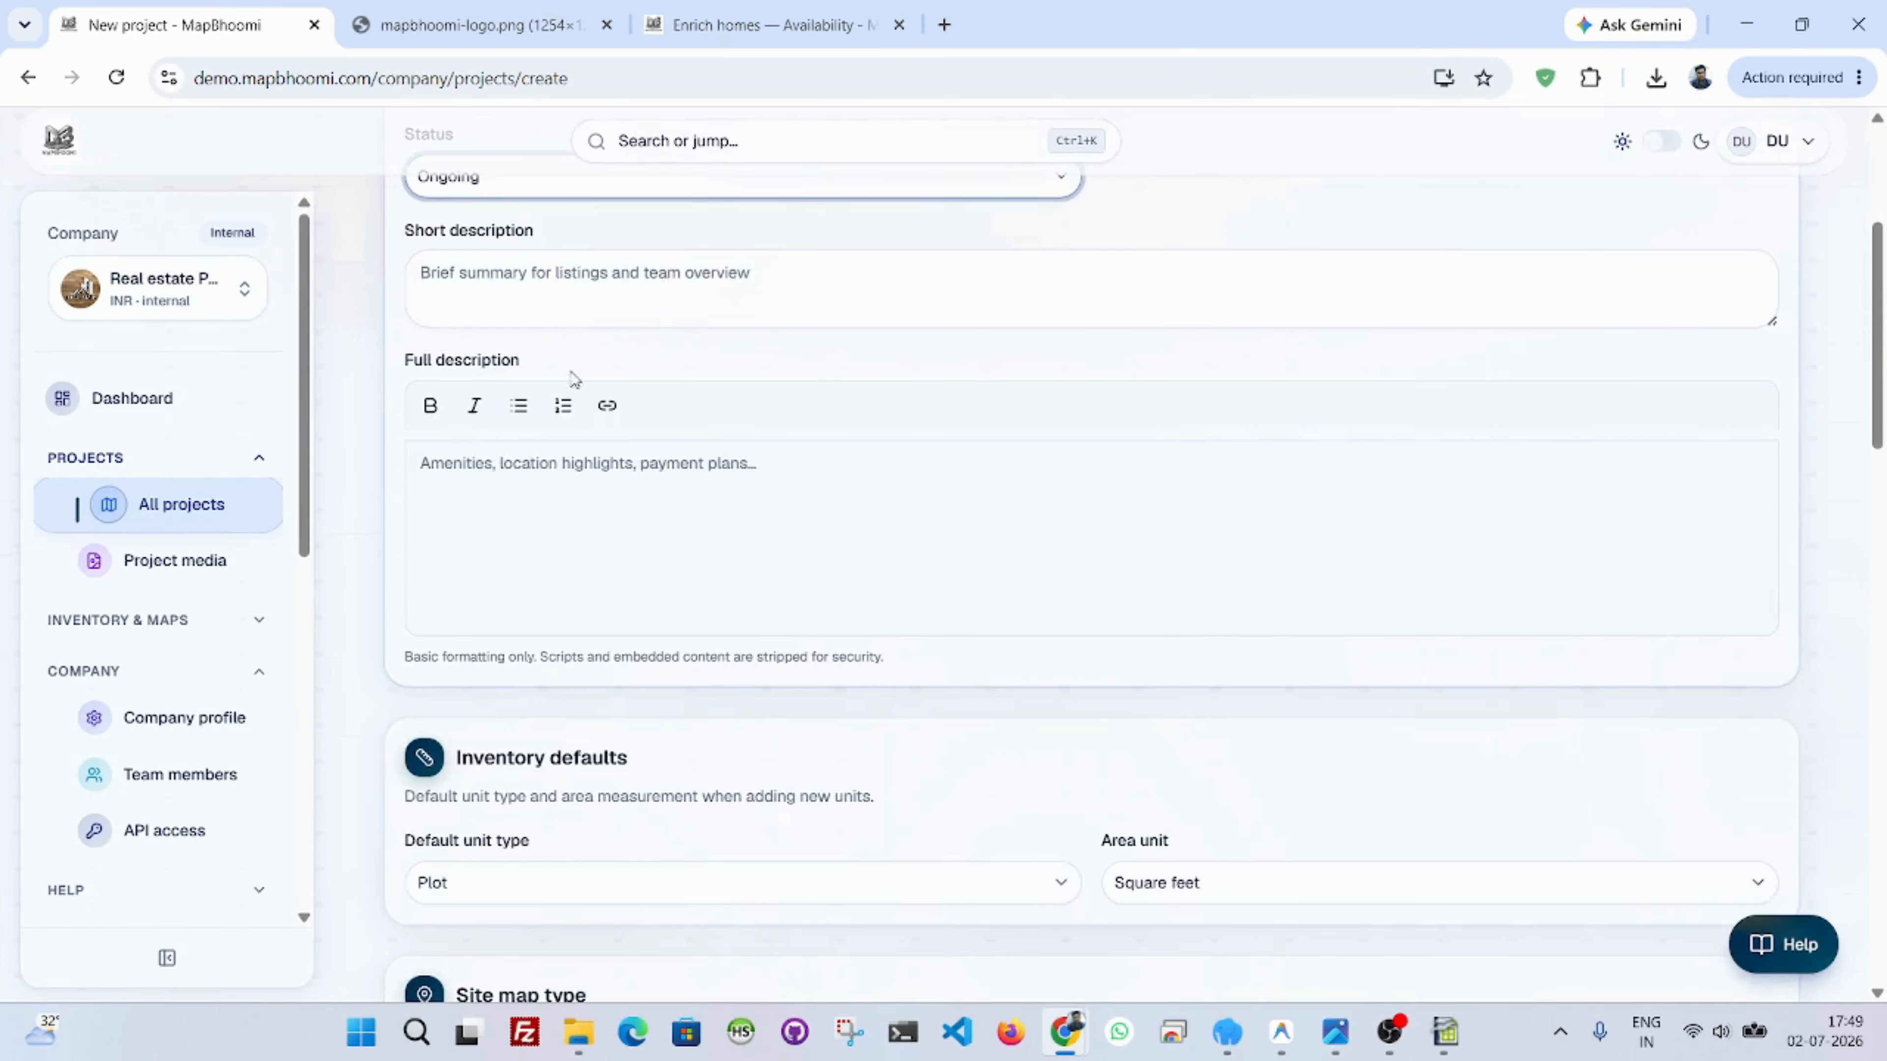
click(566, 270)
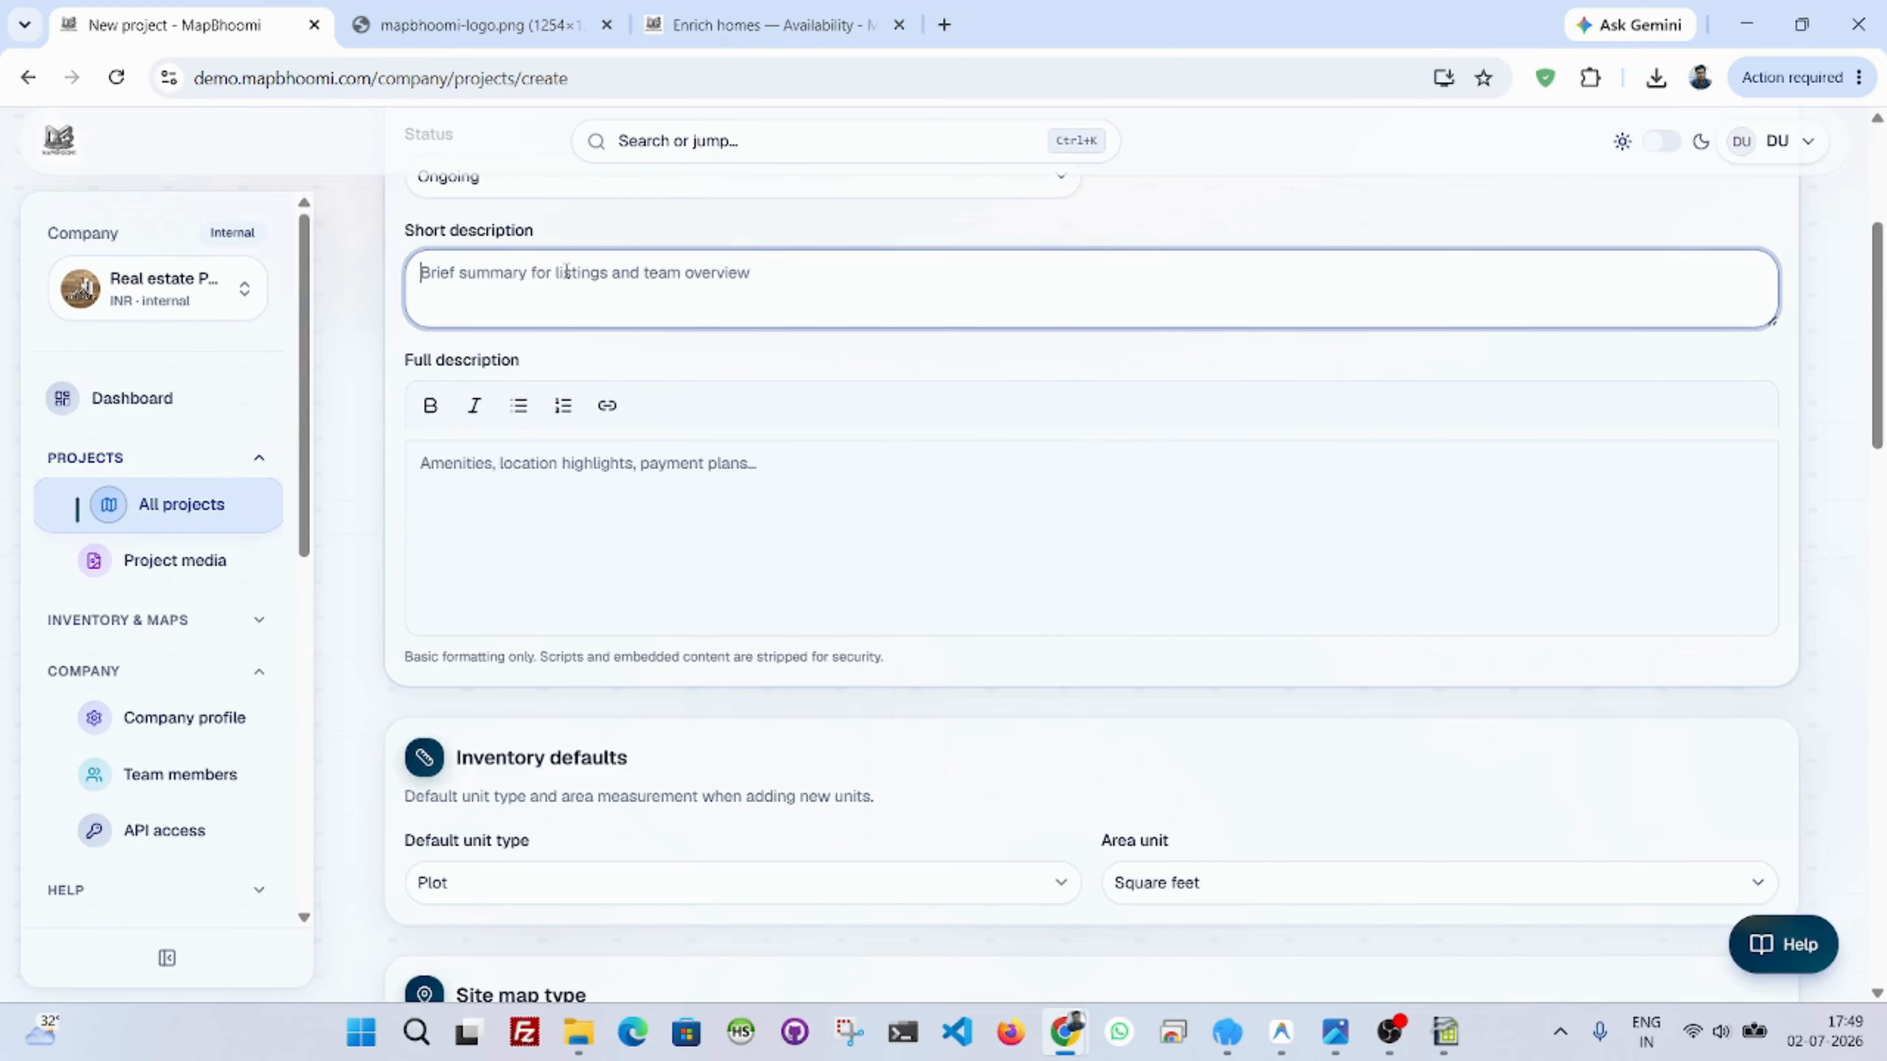
click(496, 483)
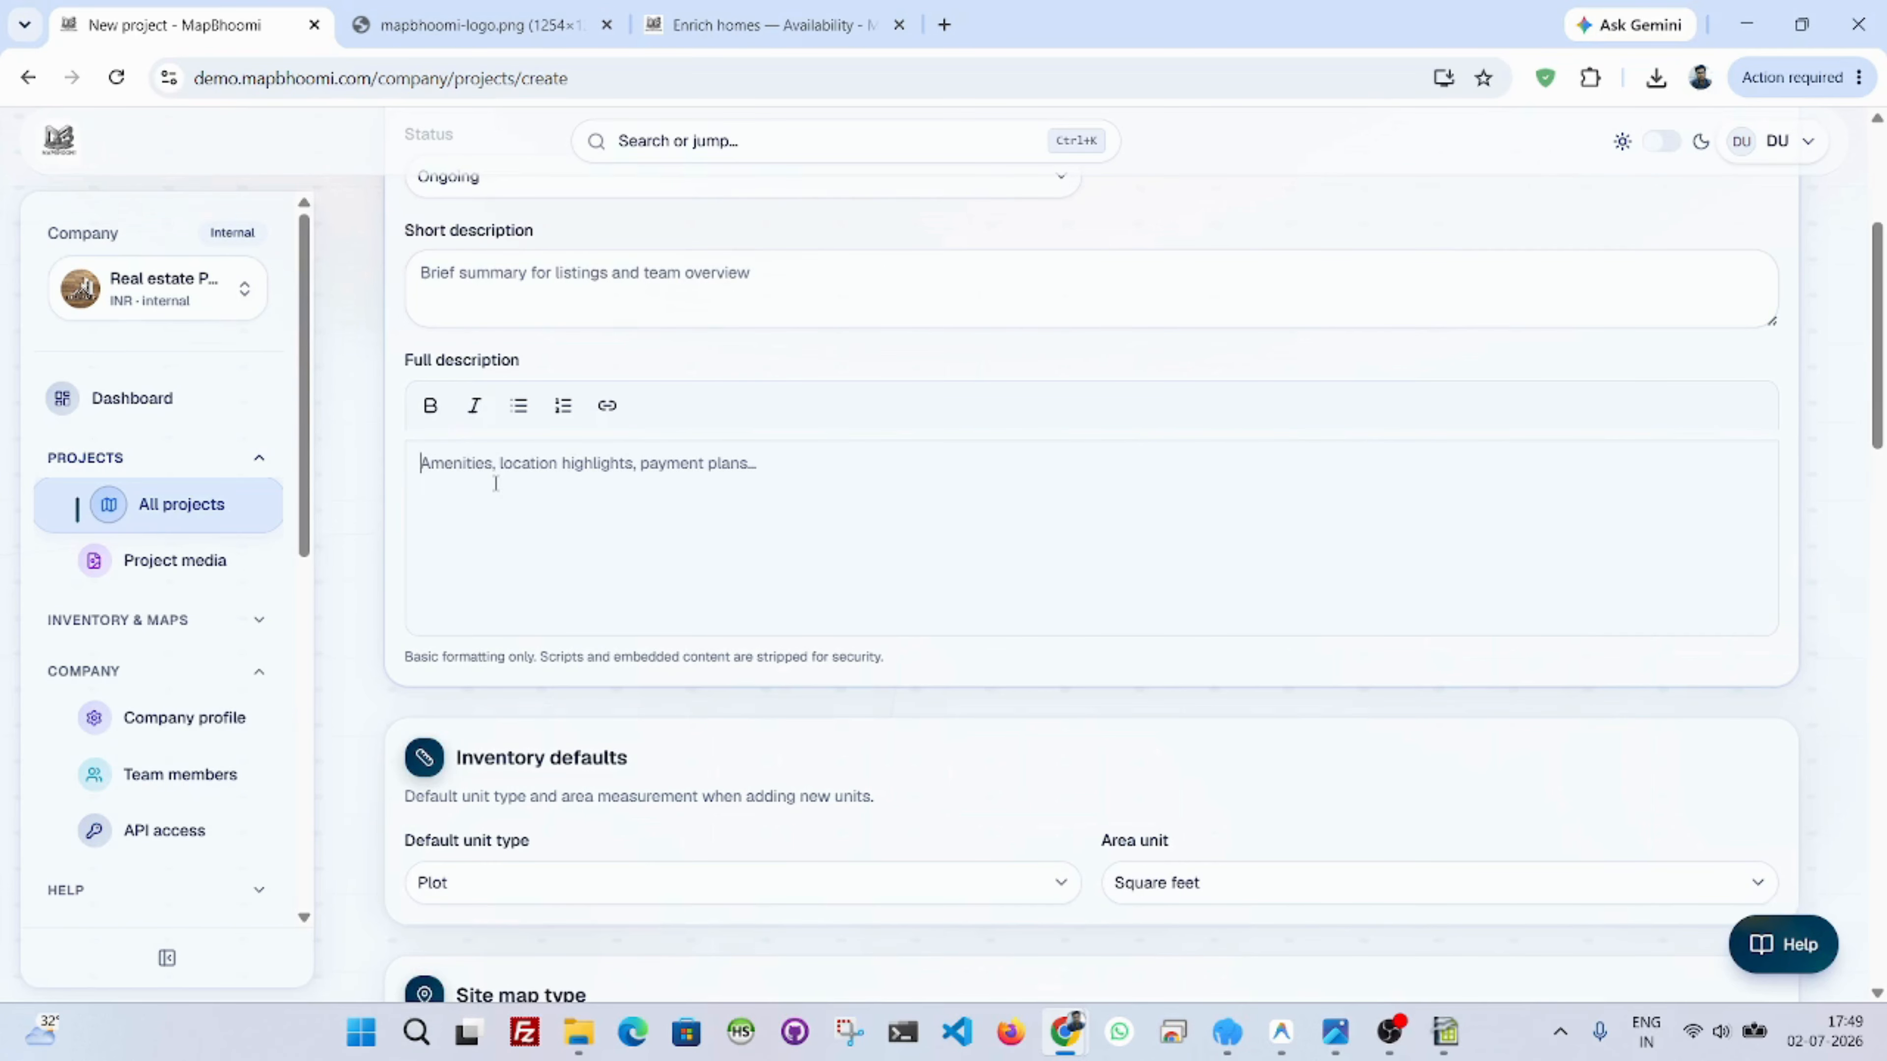
Select Plot as the default unit type and Square feet as the area unit in the inventory defaults.
scroll(543, 577, down, 5)
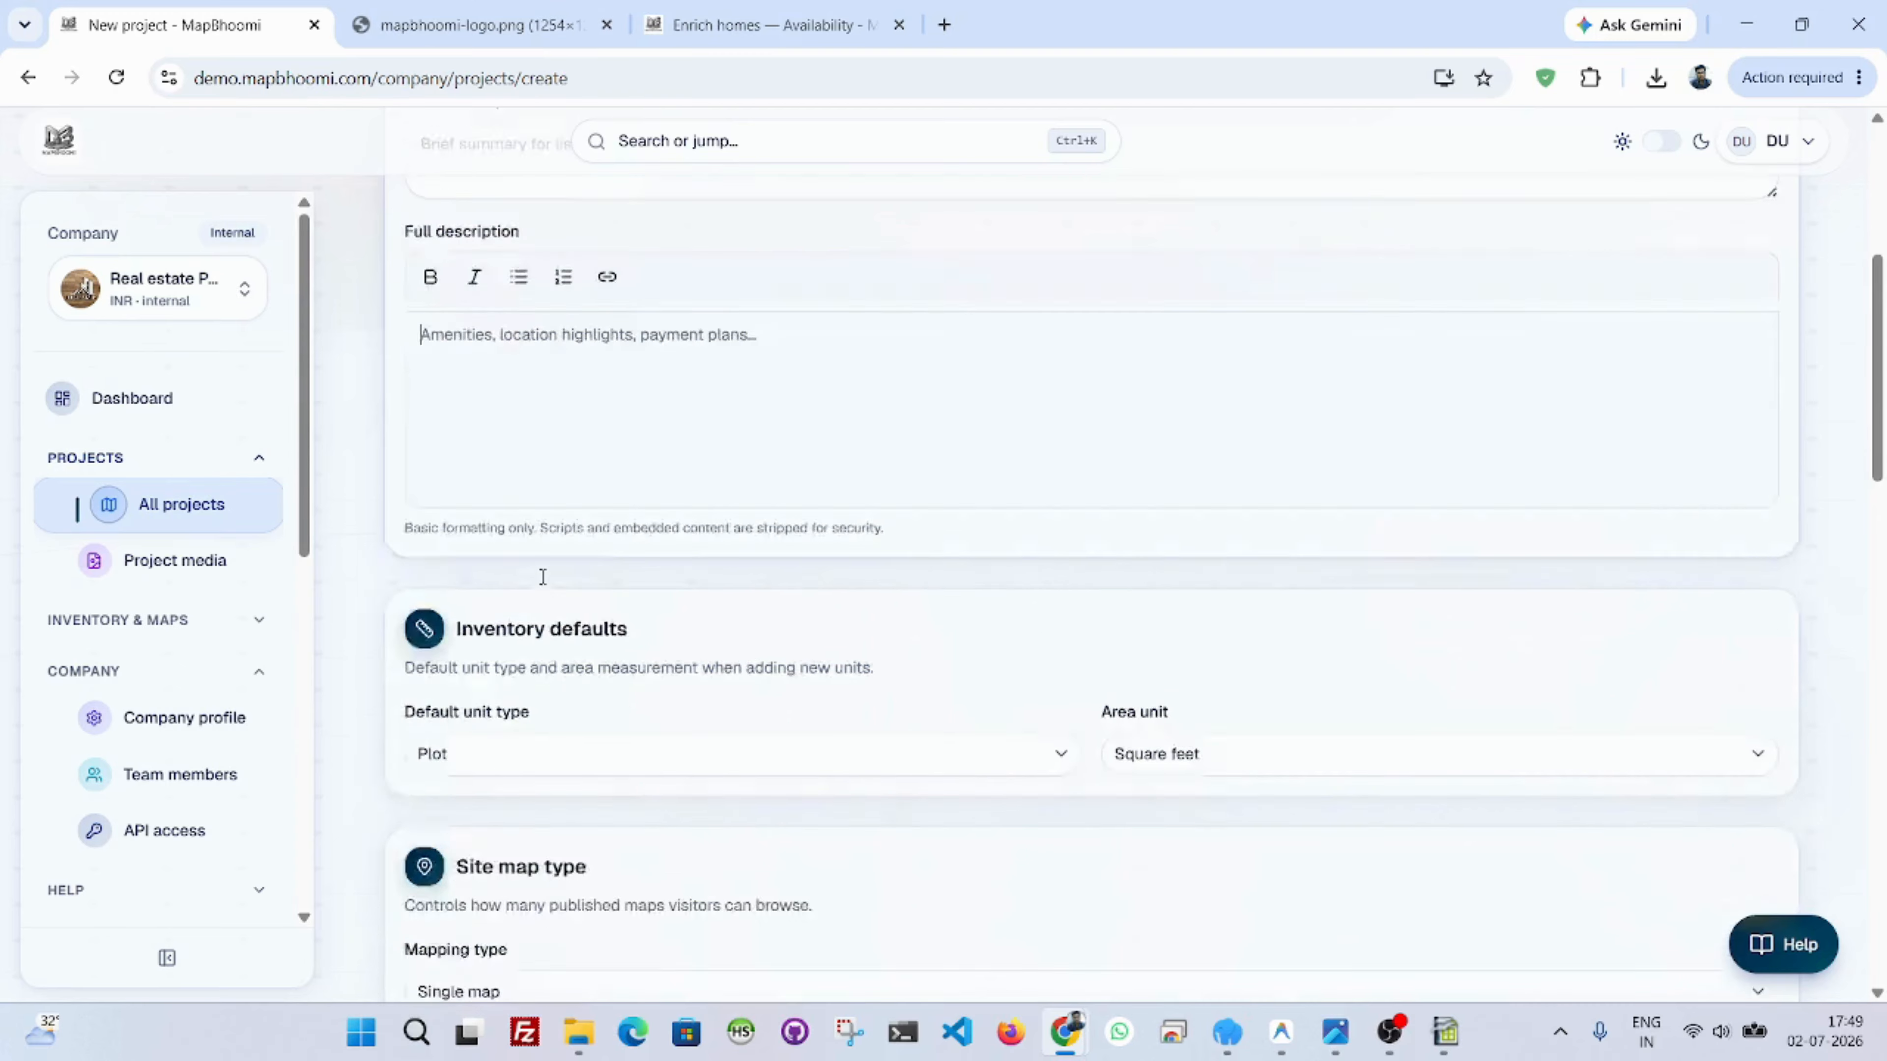
click(532, 523)
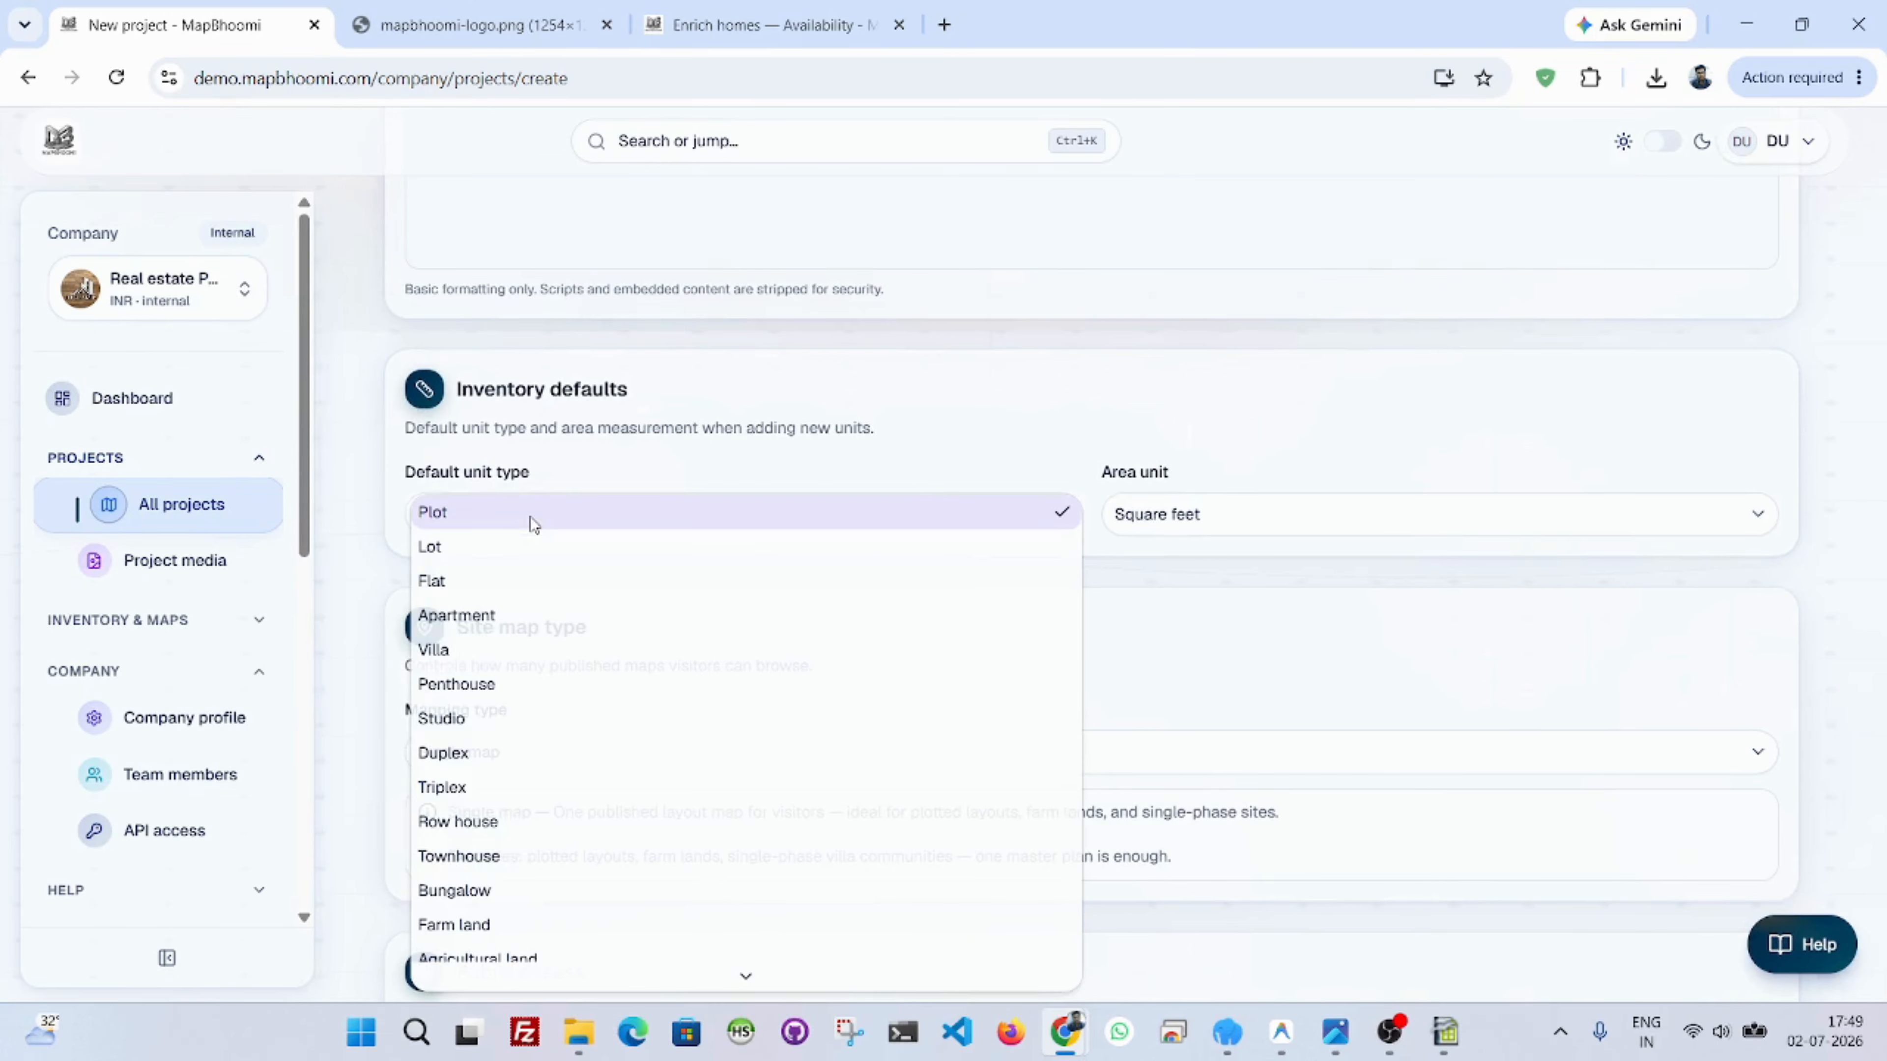
click(579, 522)
click(1217, 516)
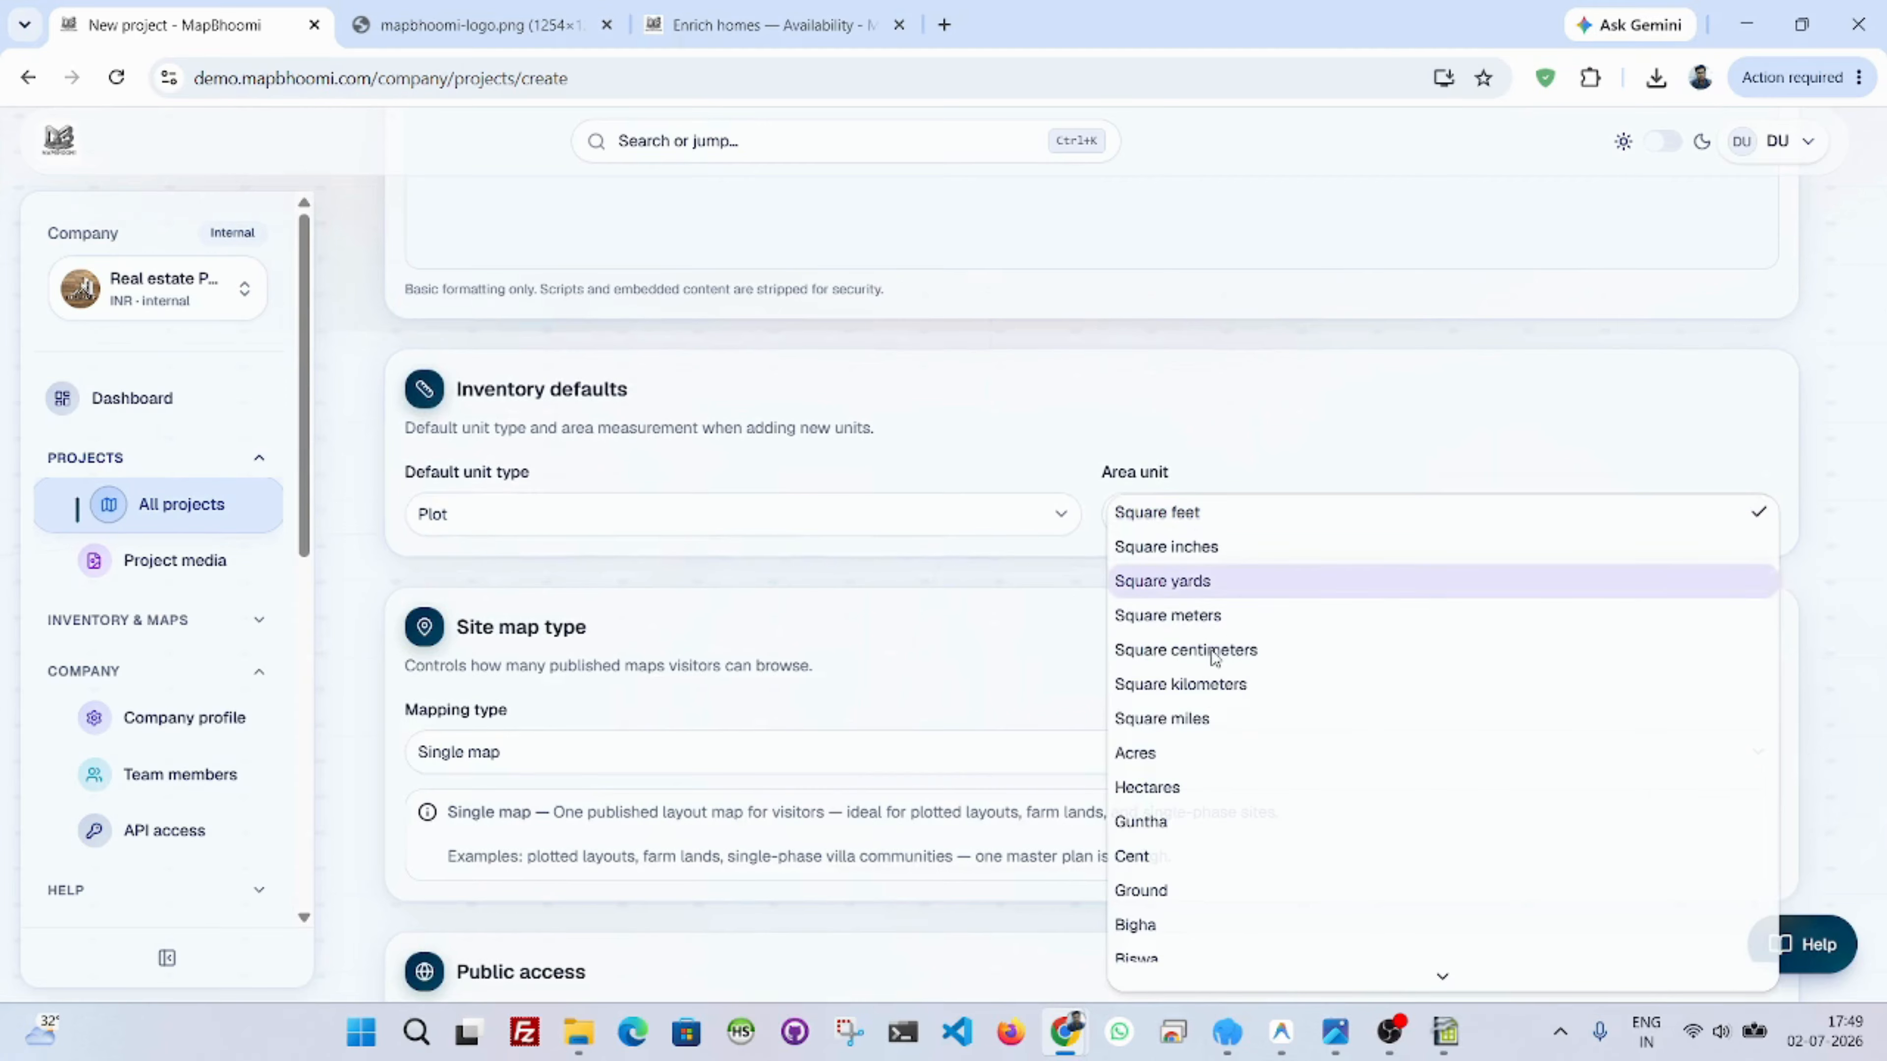
click(1181, 513)
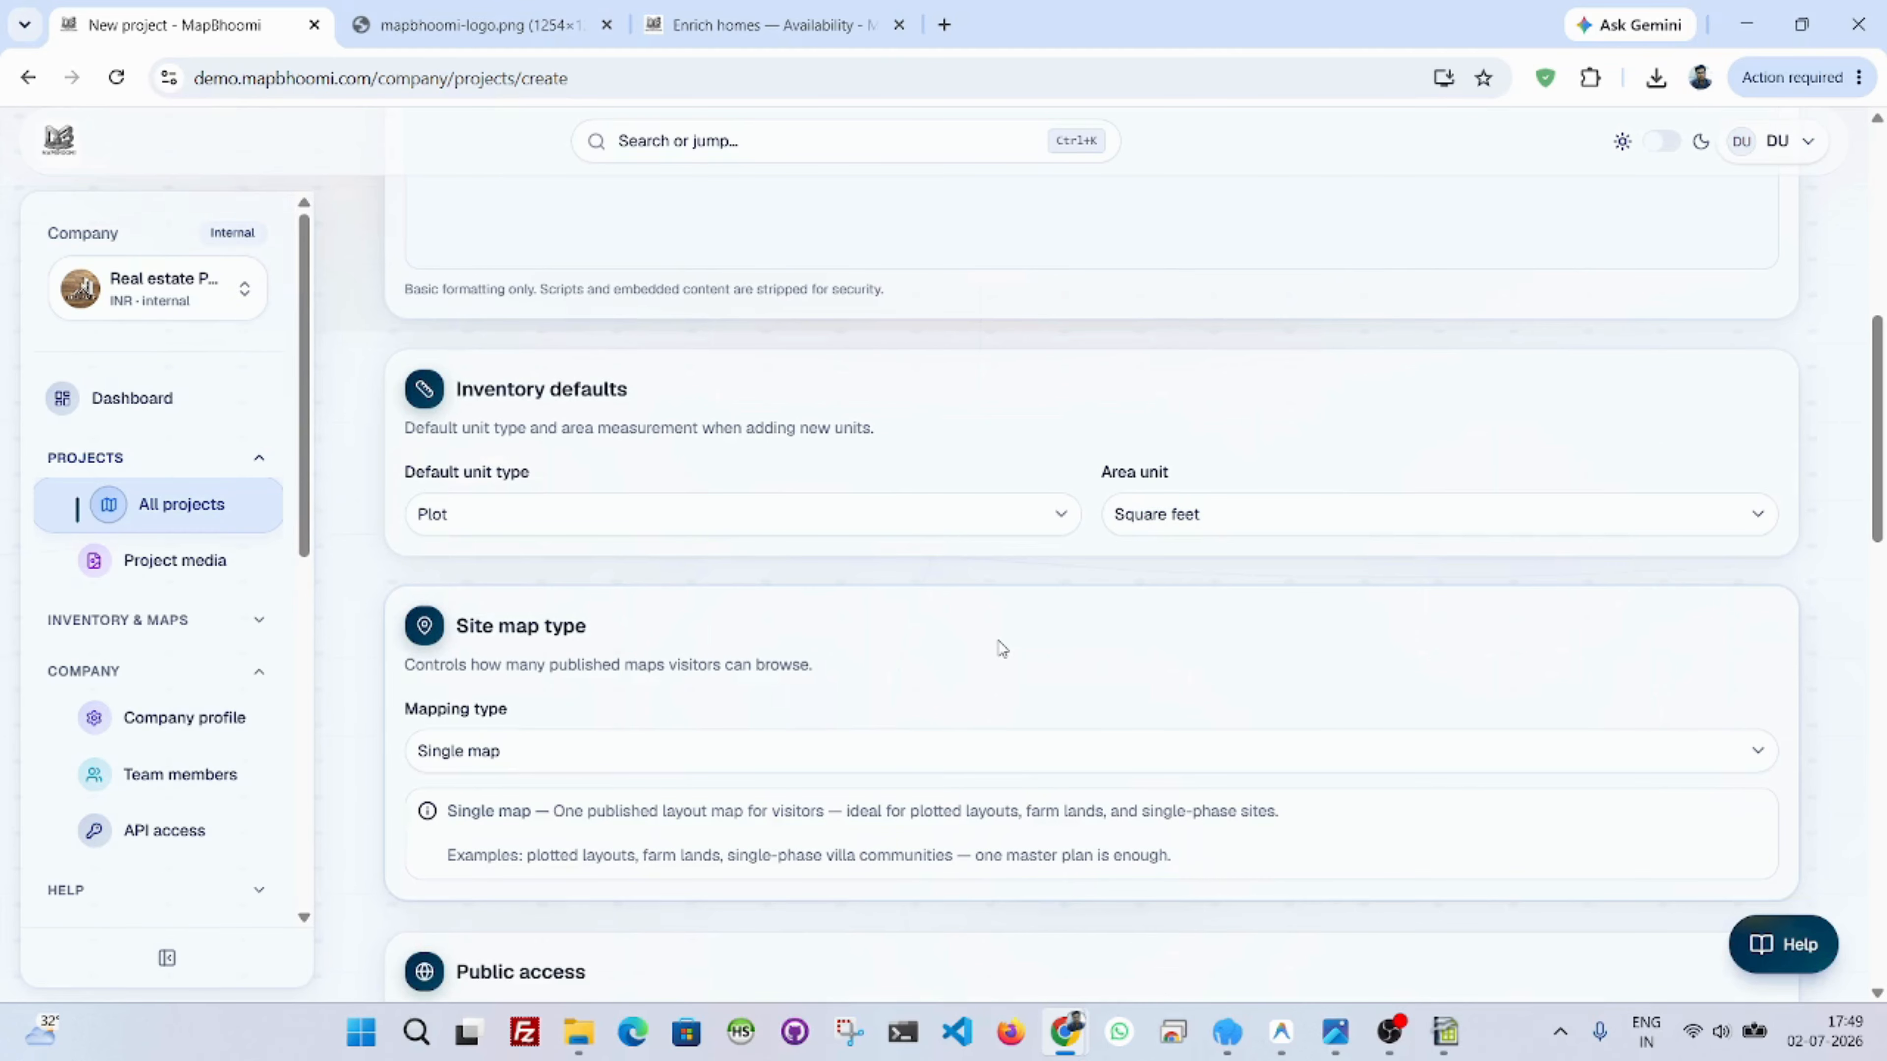
Review the mapping type options for the site map and keep Single map selected.
scroll(993, 650, down, 3)
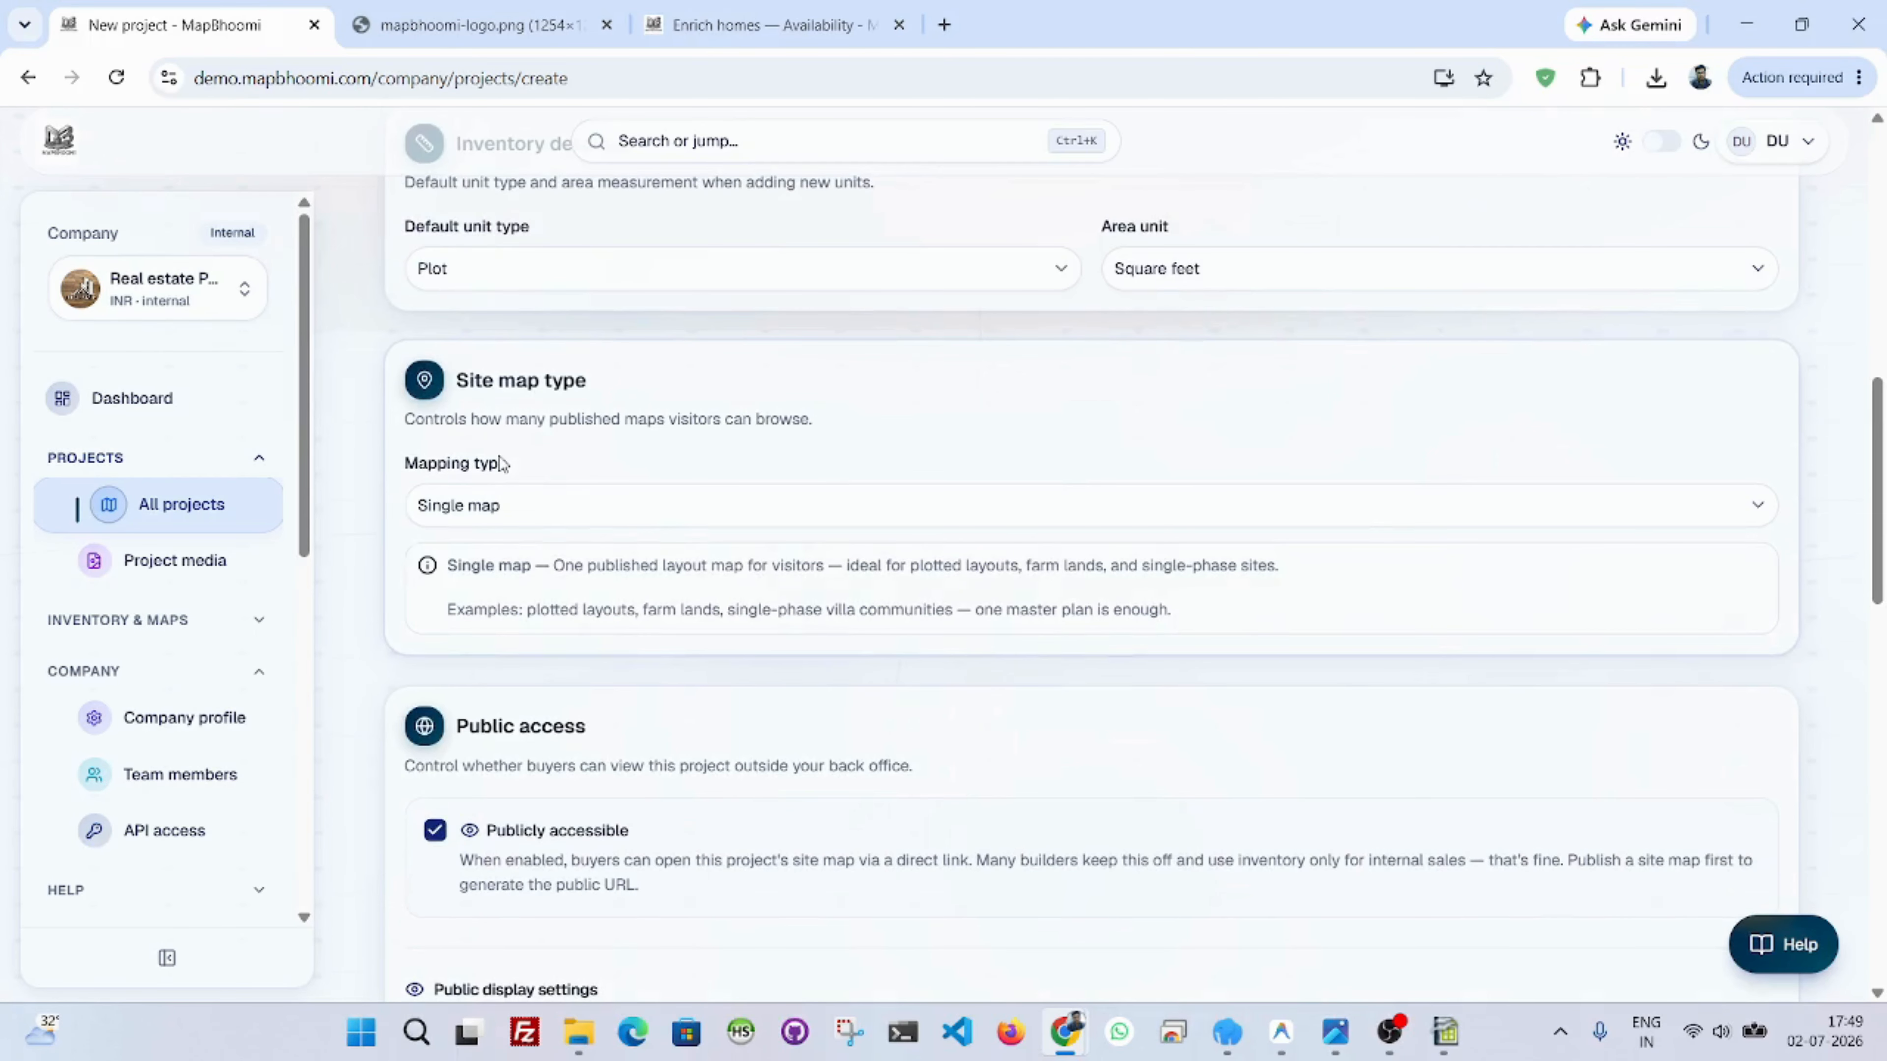
click(525, 506)
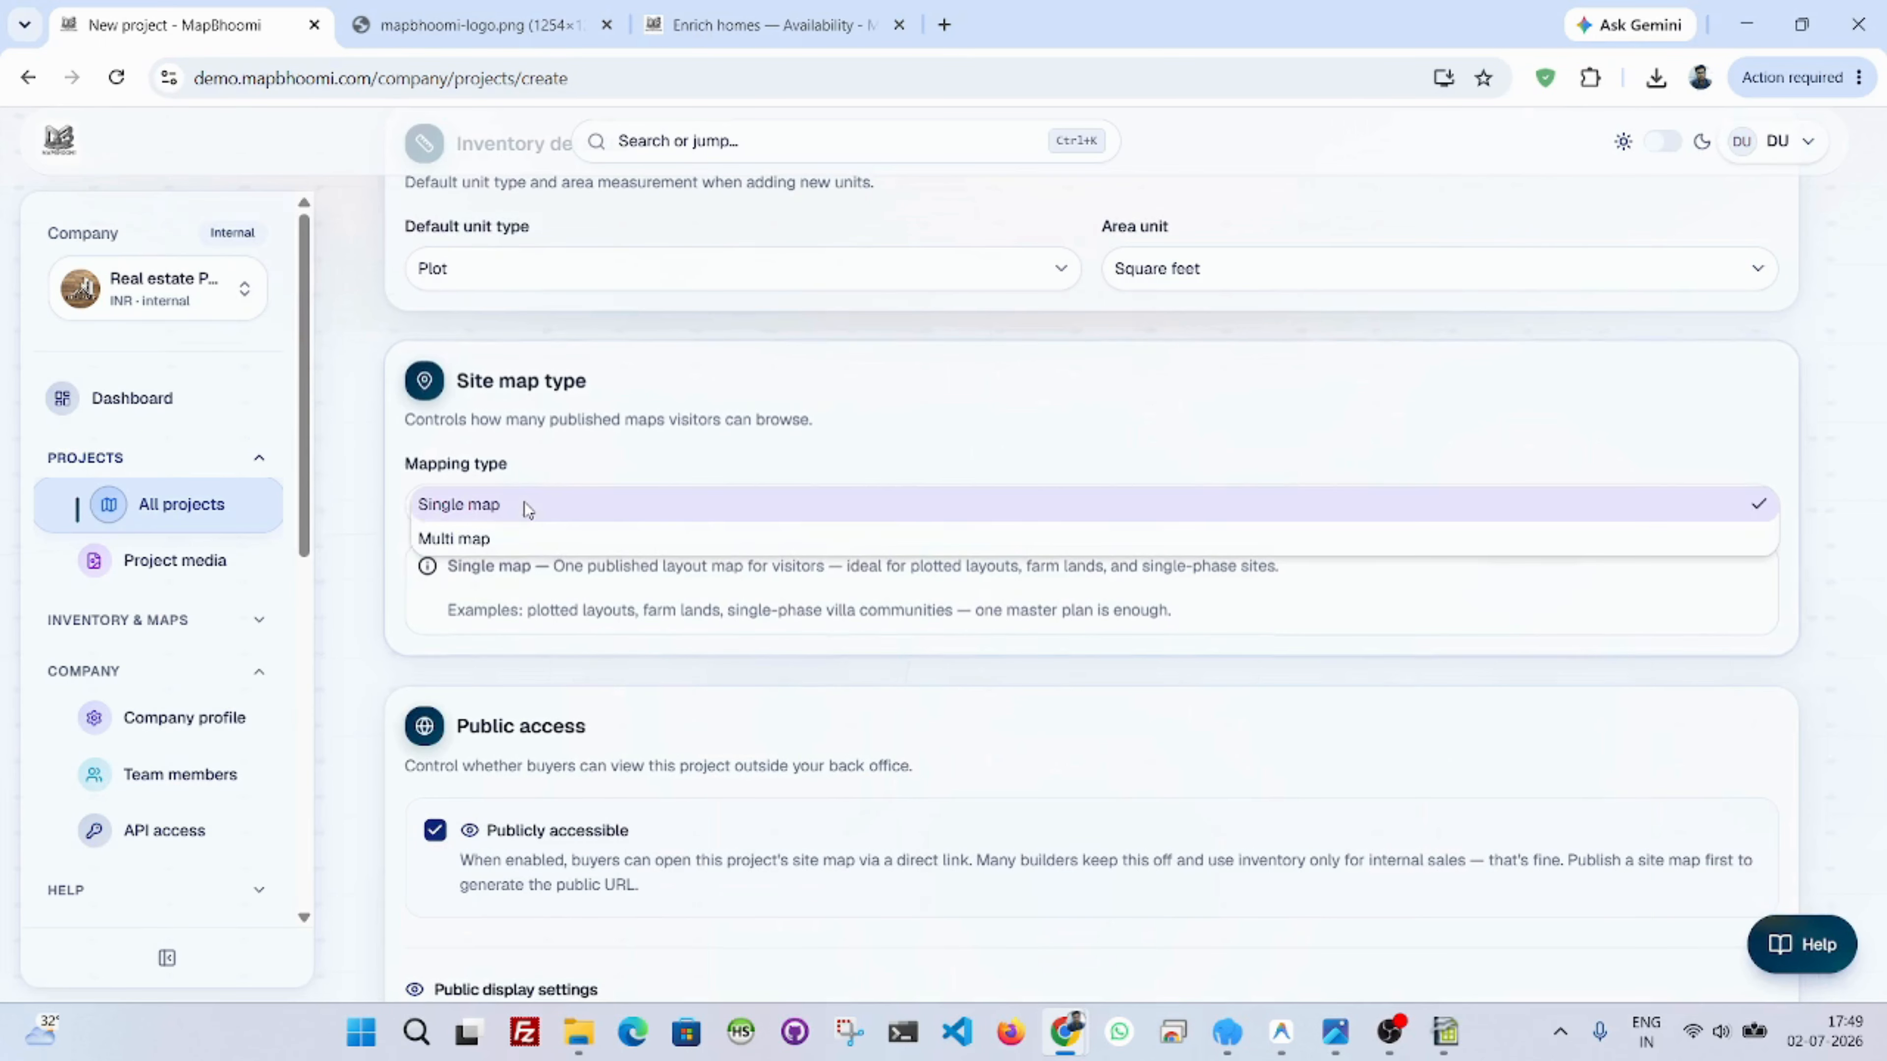
click(524, 502)
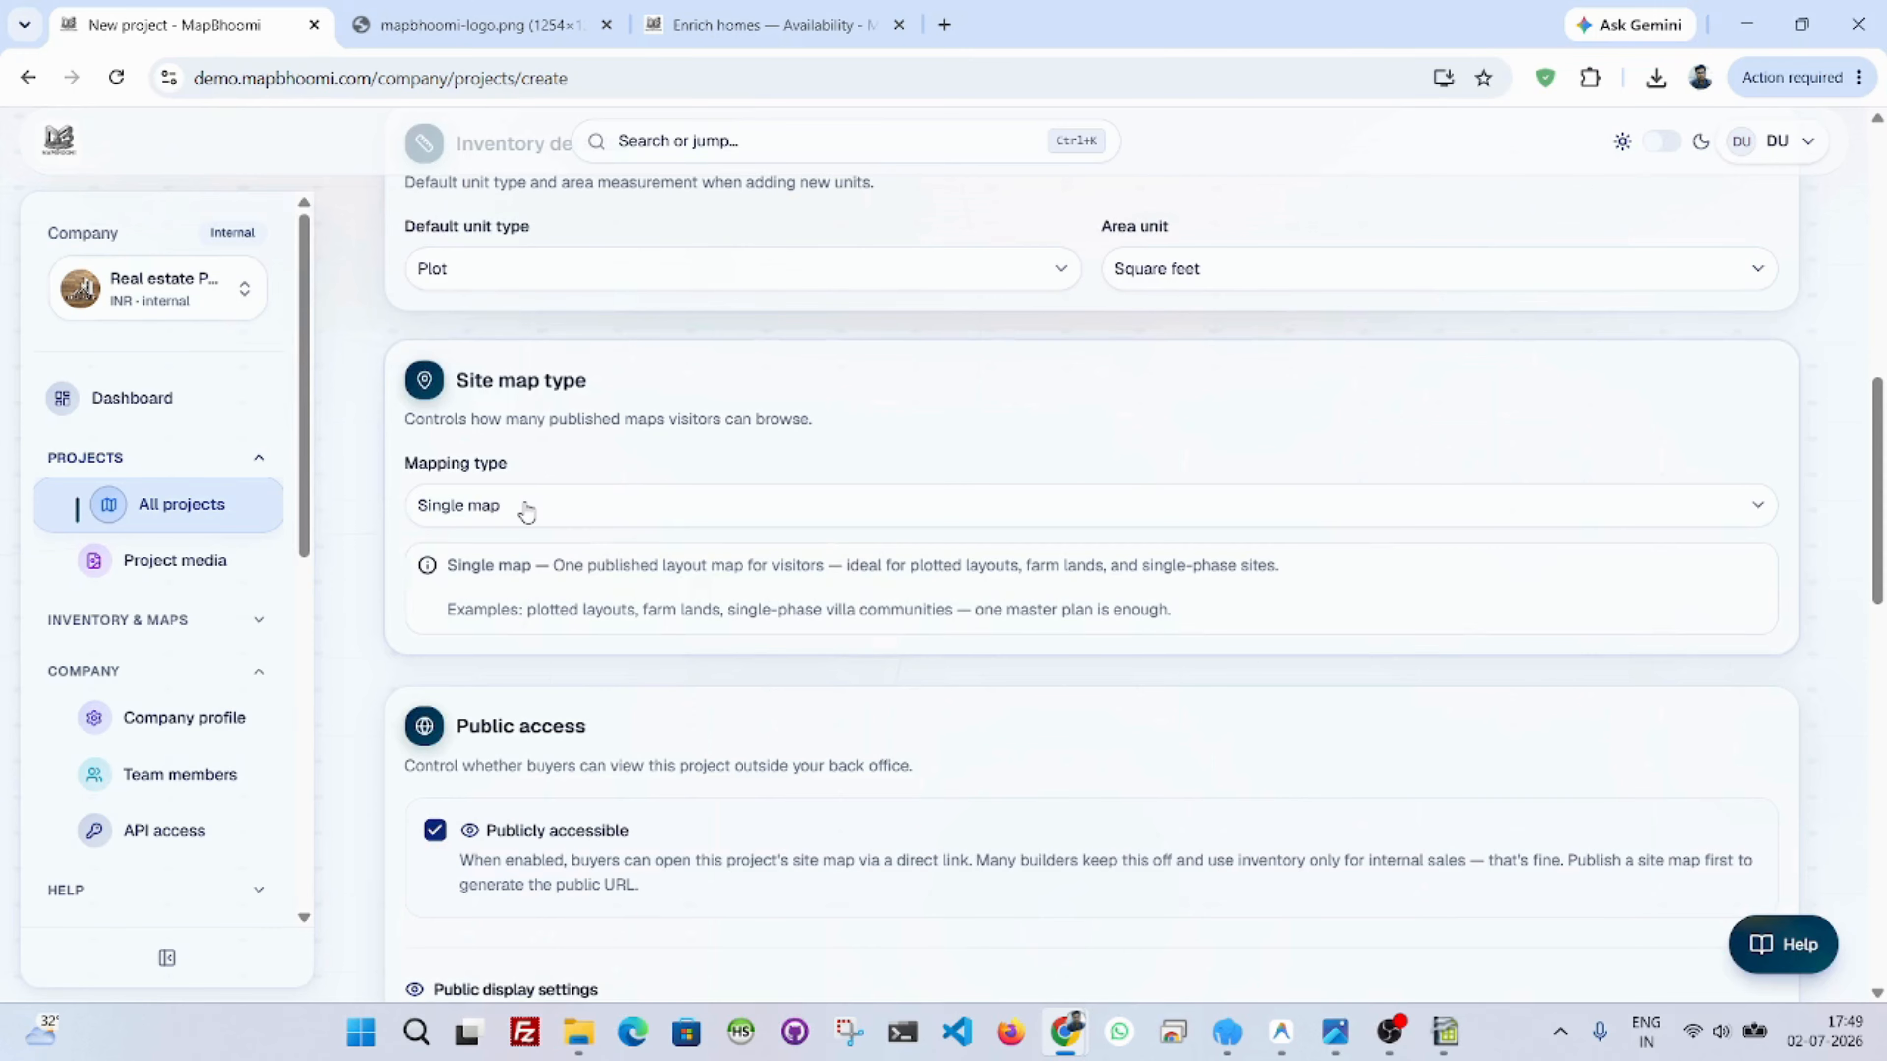
click(527, 509)
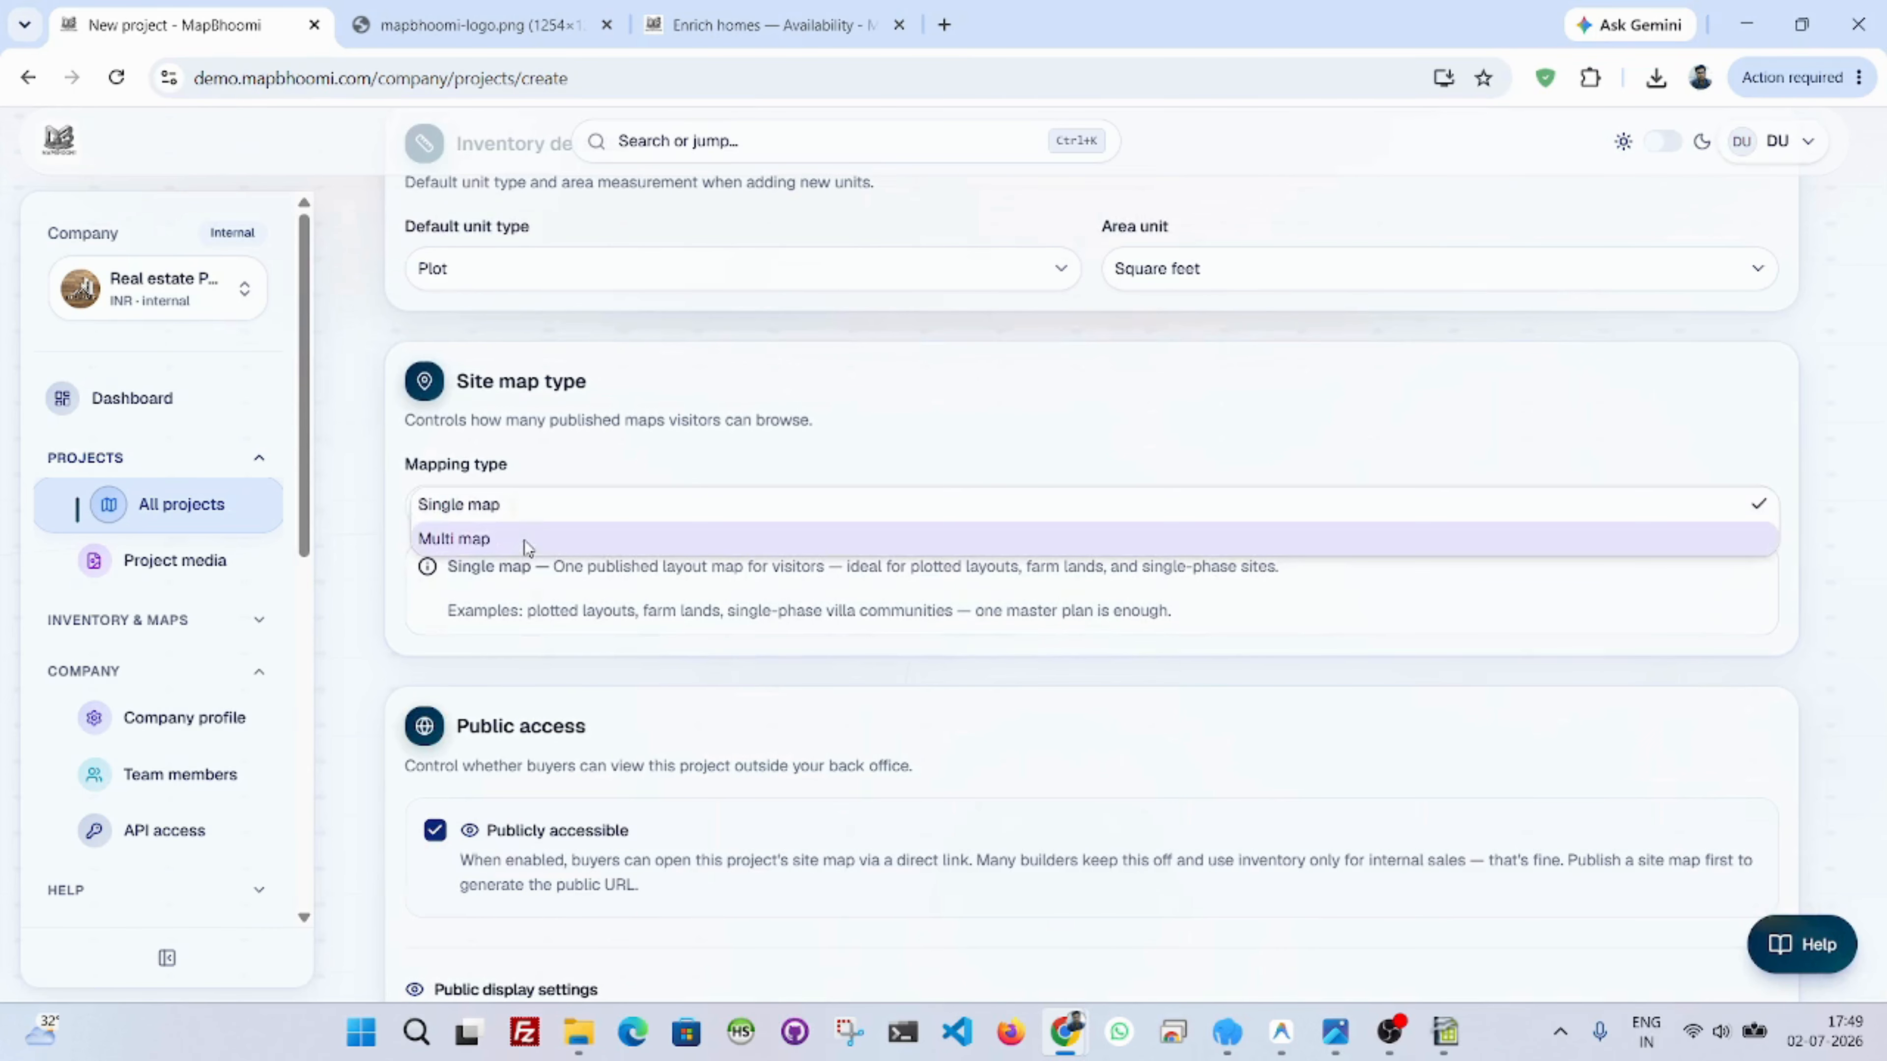
click(536, 517)
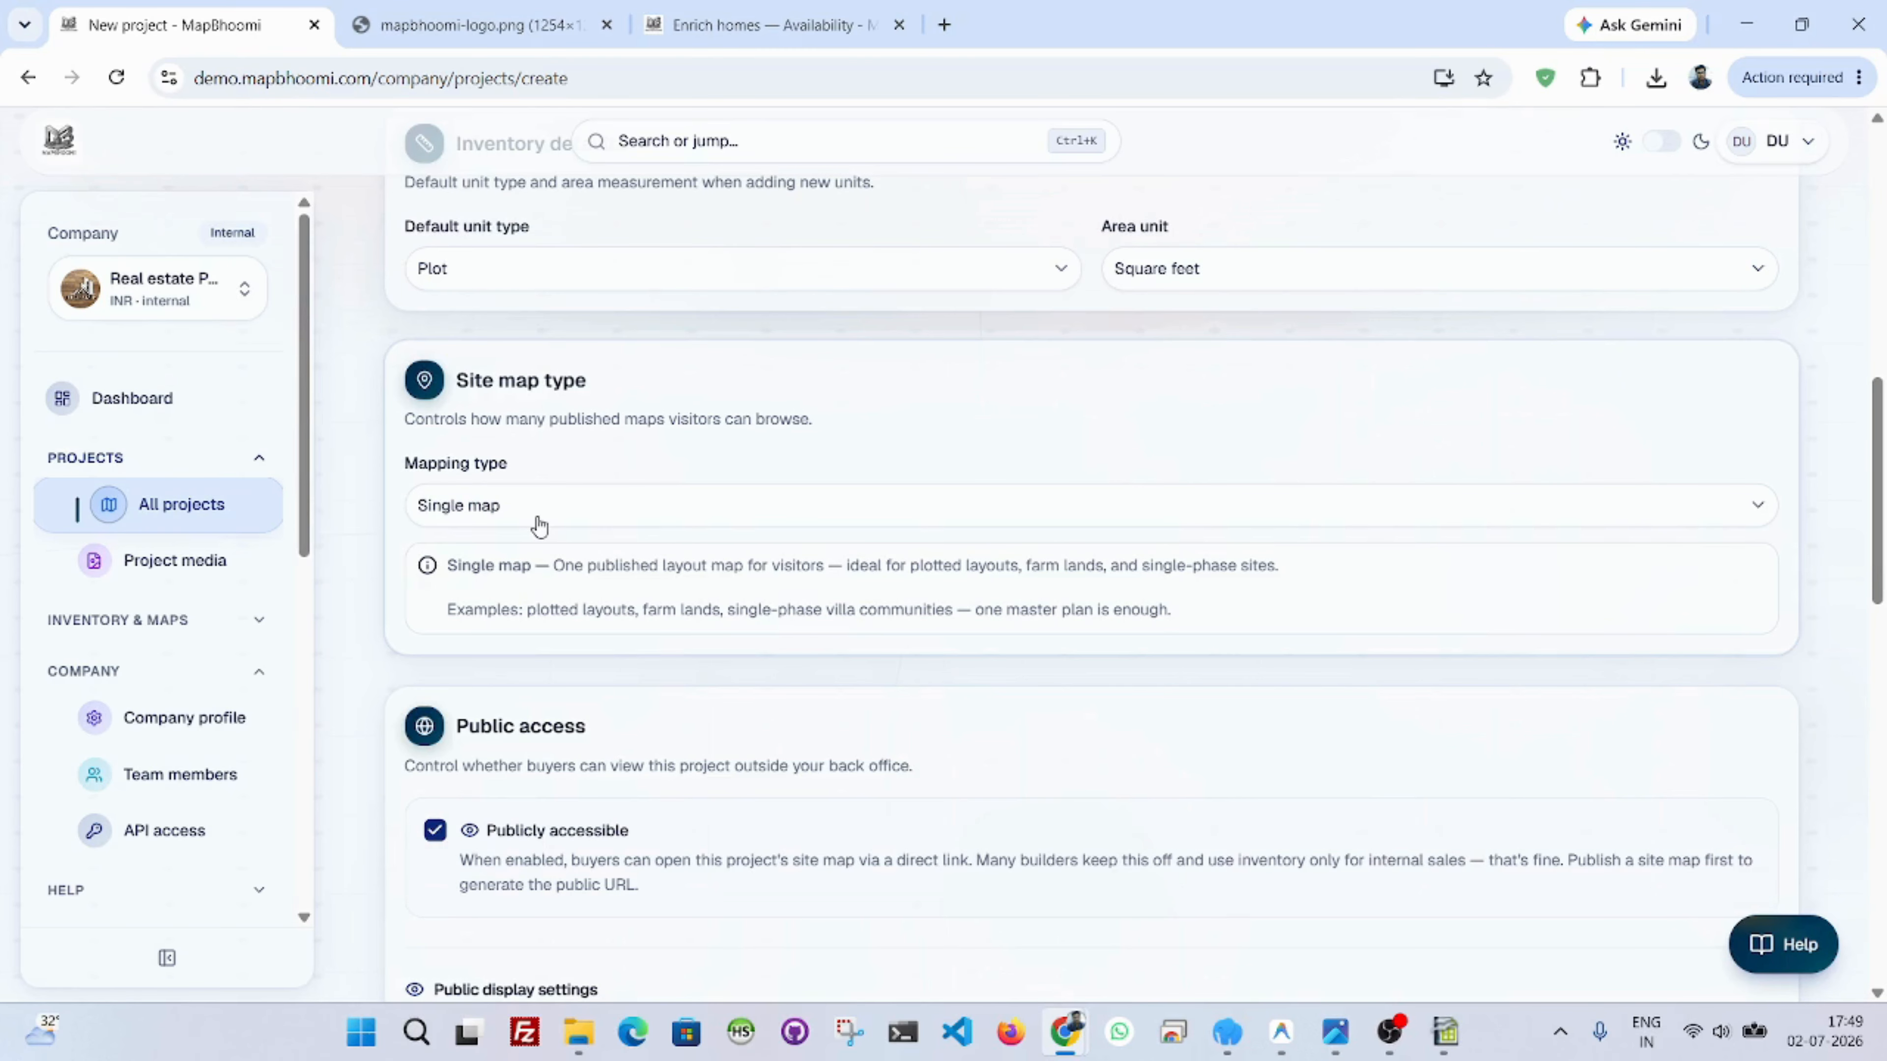
Review the public display settings and open plot 6's details on the public Enrich homes map to examine its price and other fields.
scroll(540, 526, down, 6)
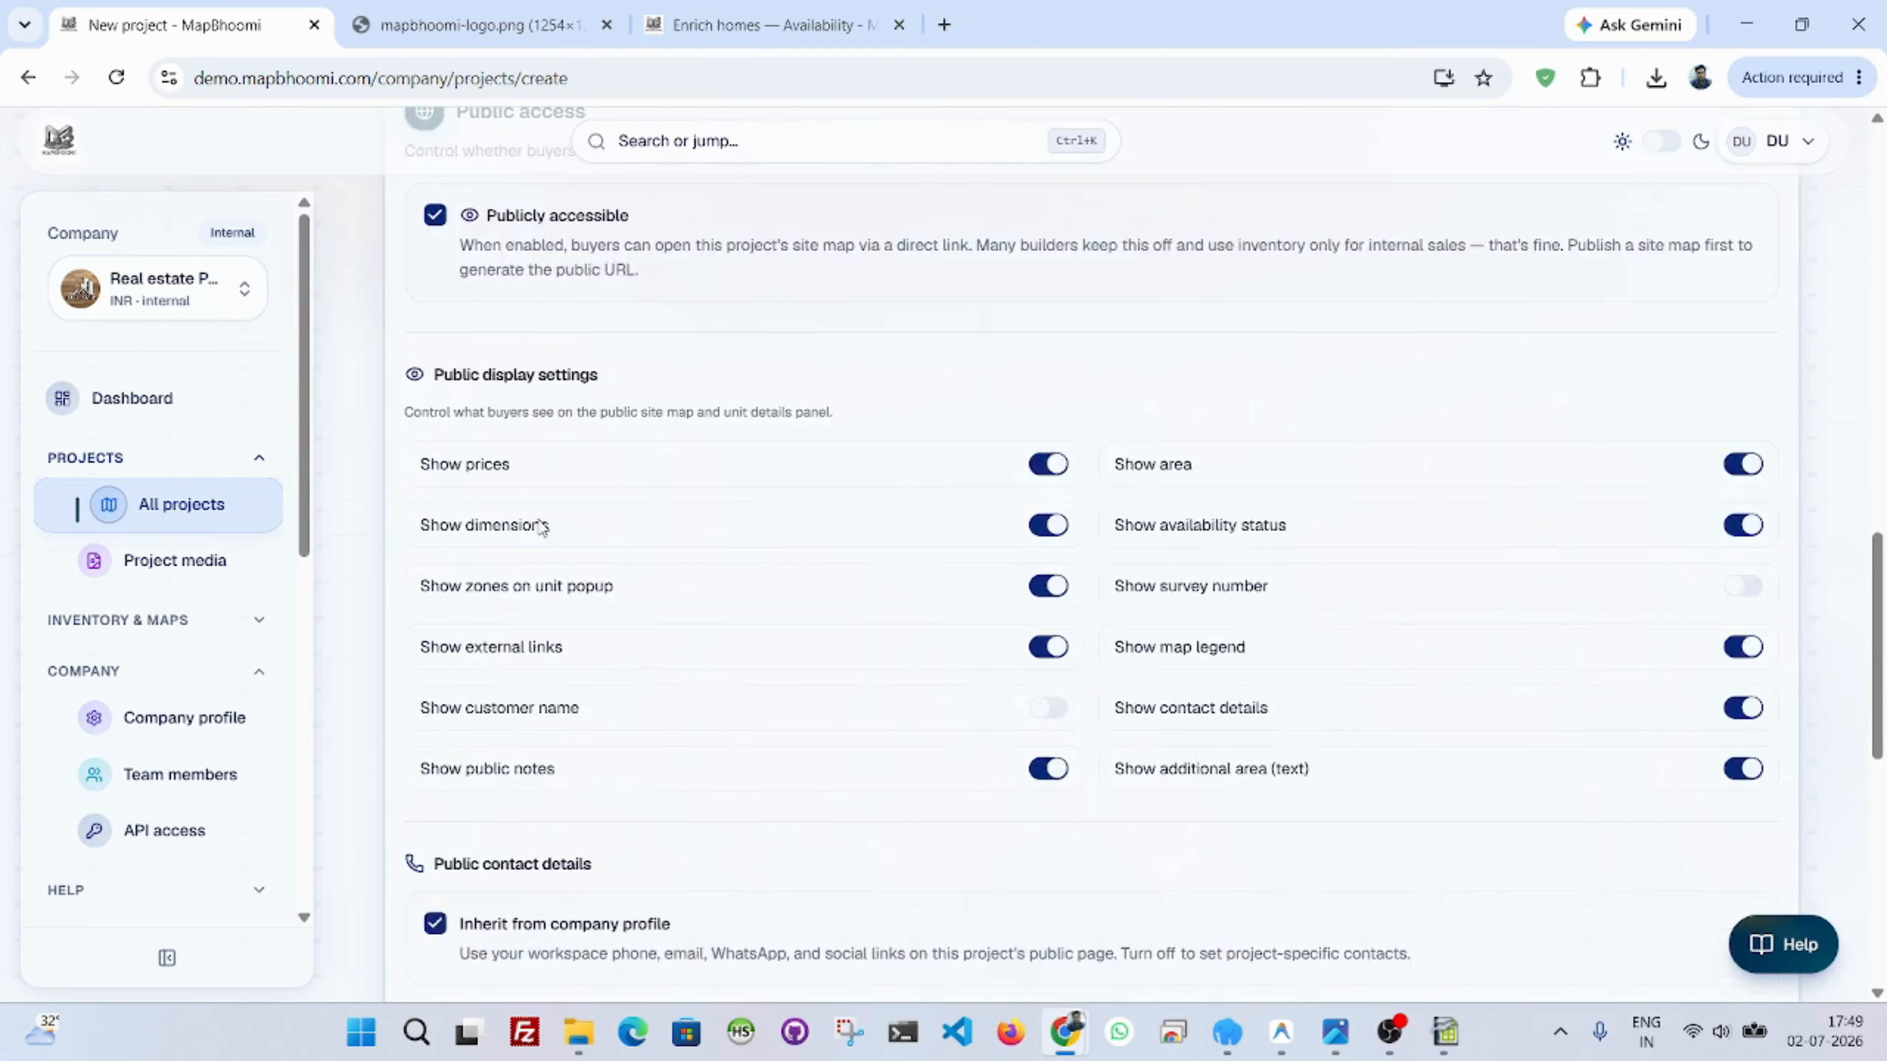
scroll(619, 550, down, 2)
click(715, 16)
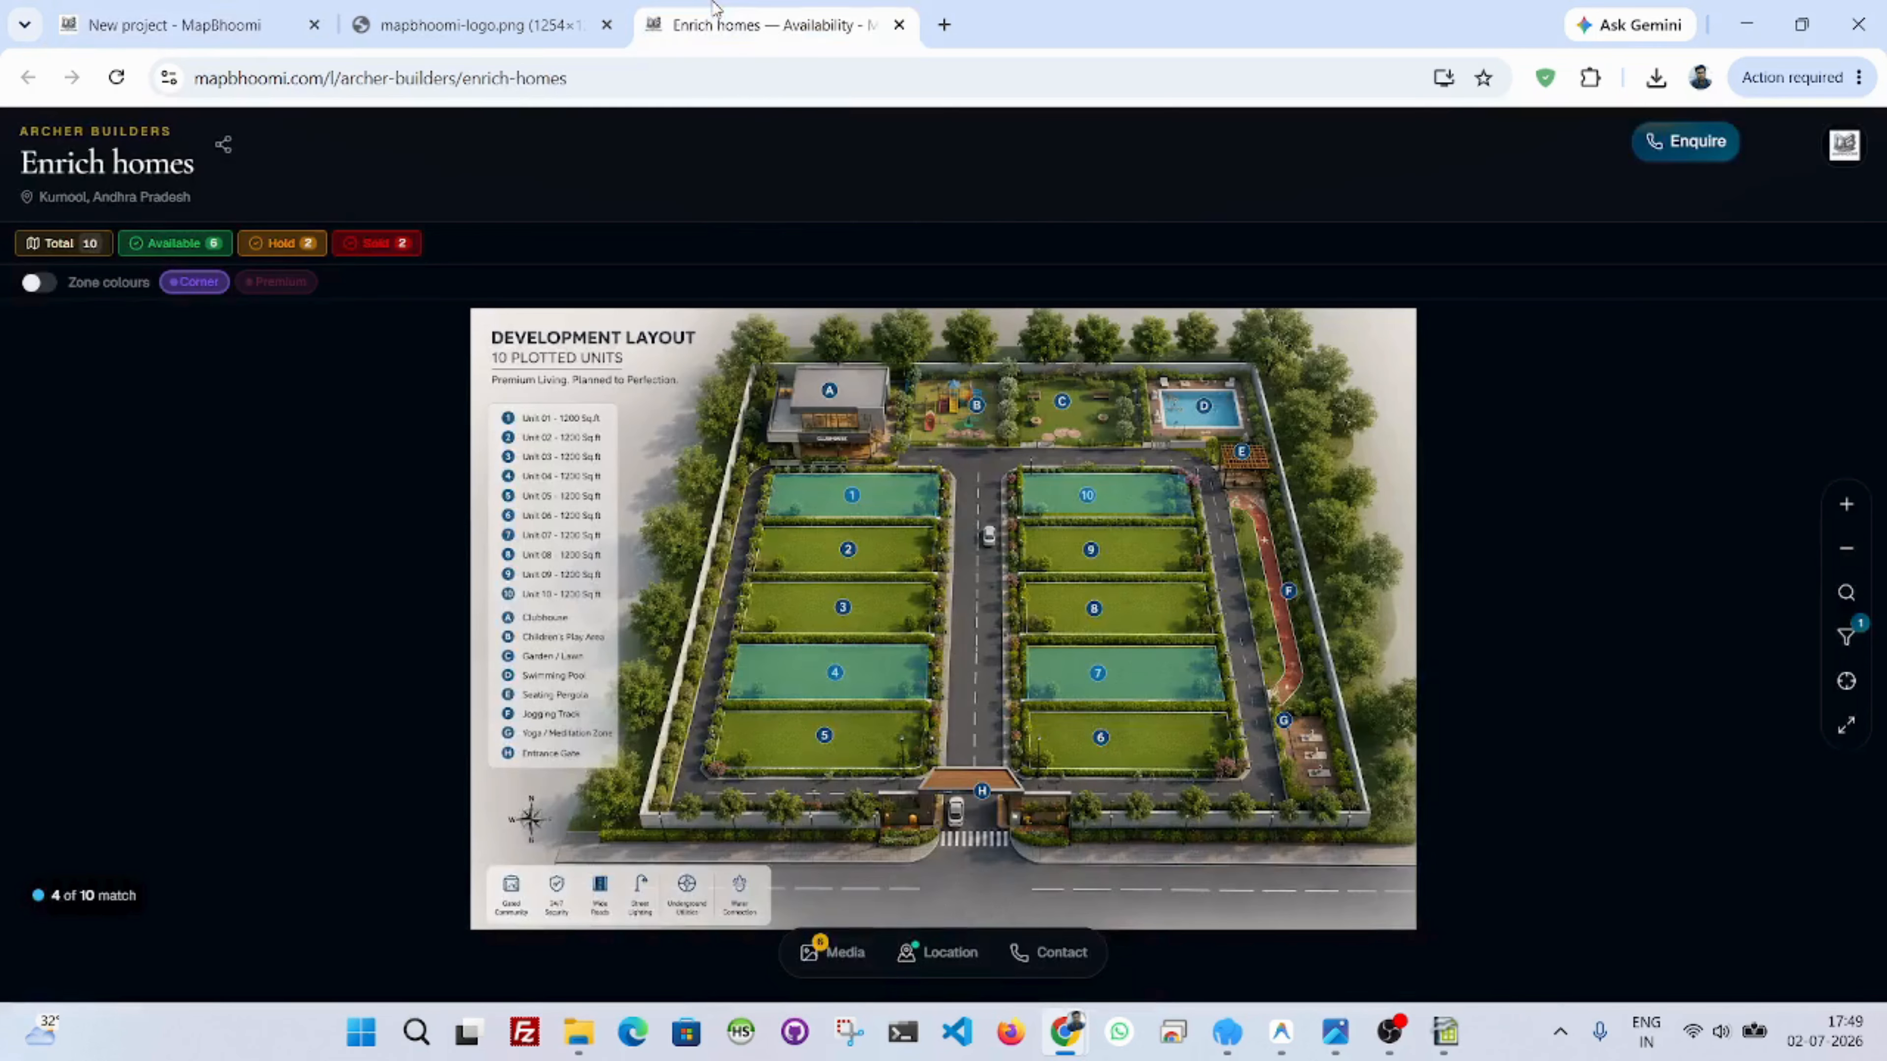
scroll(1550, 587, up, 2)
scroll(1549, 592, down, 2)
scroll(1551, 592, up, 1)
scroll(1516, 704, up, 2)
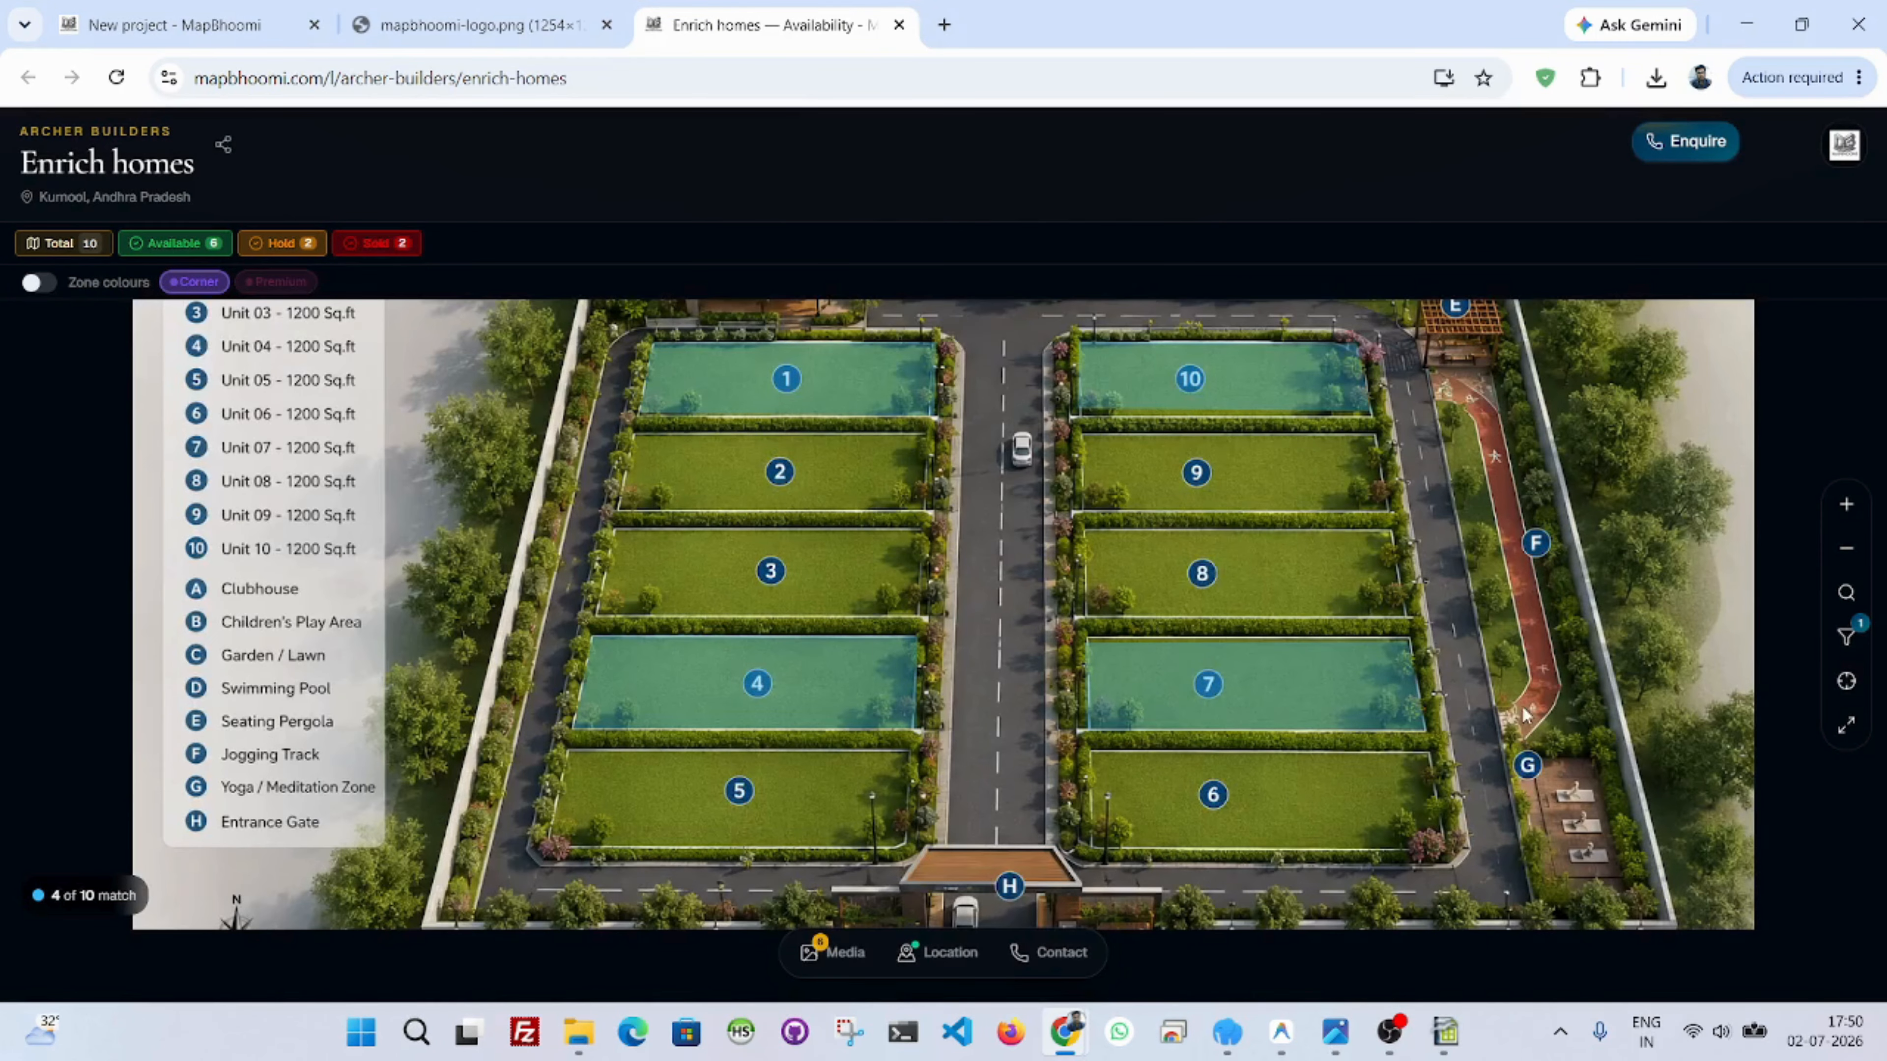
click(1286, 822)
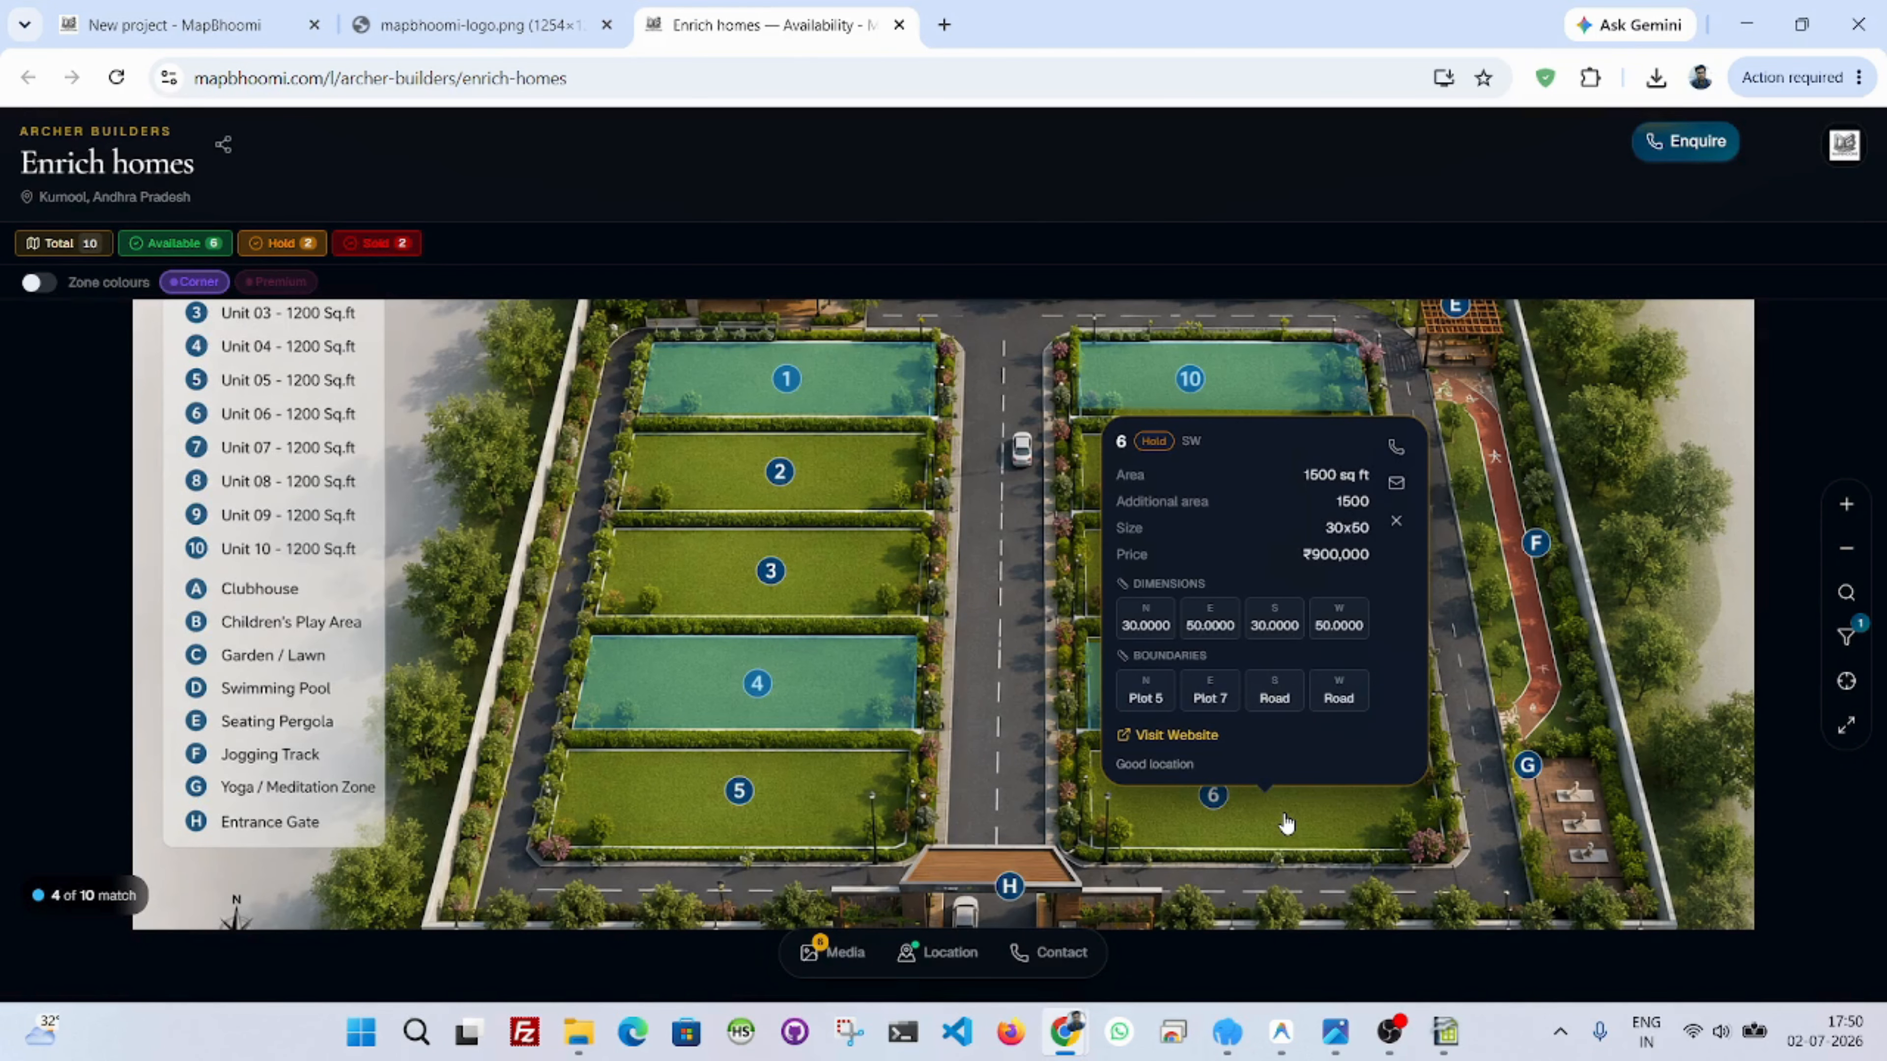
drag(1295, 478, 1360, 557)
Switch Show prices off and back on in the new project's public display settings, and compare it with plot 6's details in Enrich homes.
click(223, 24)
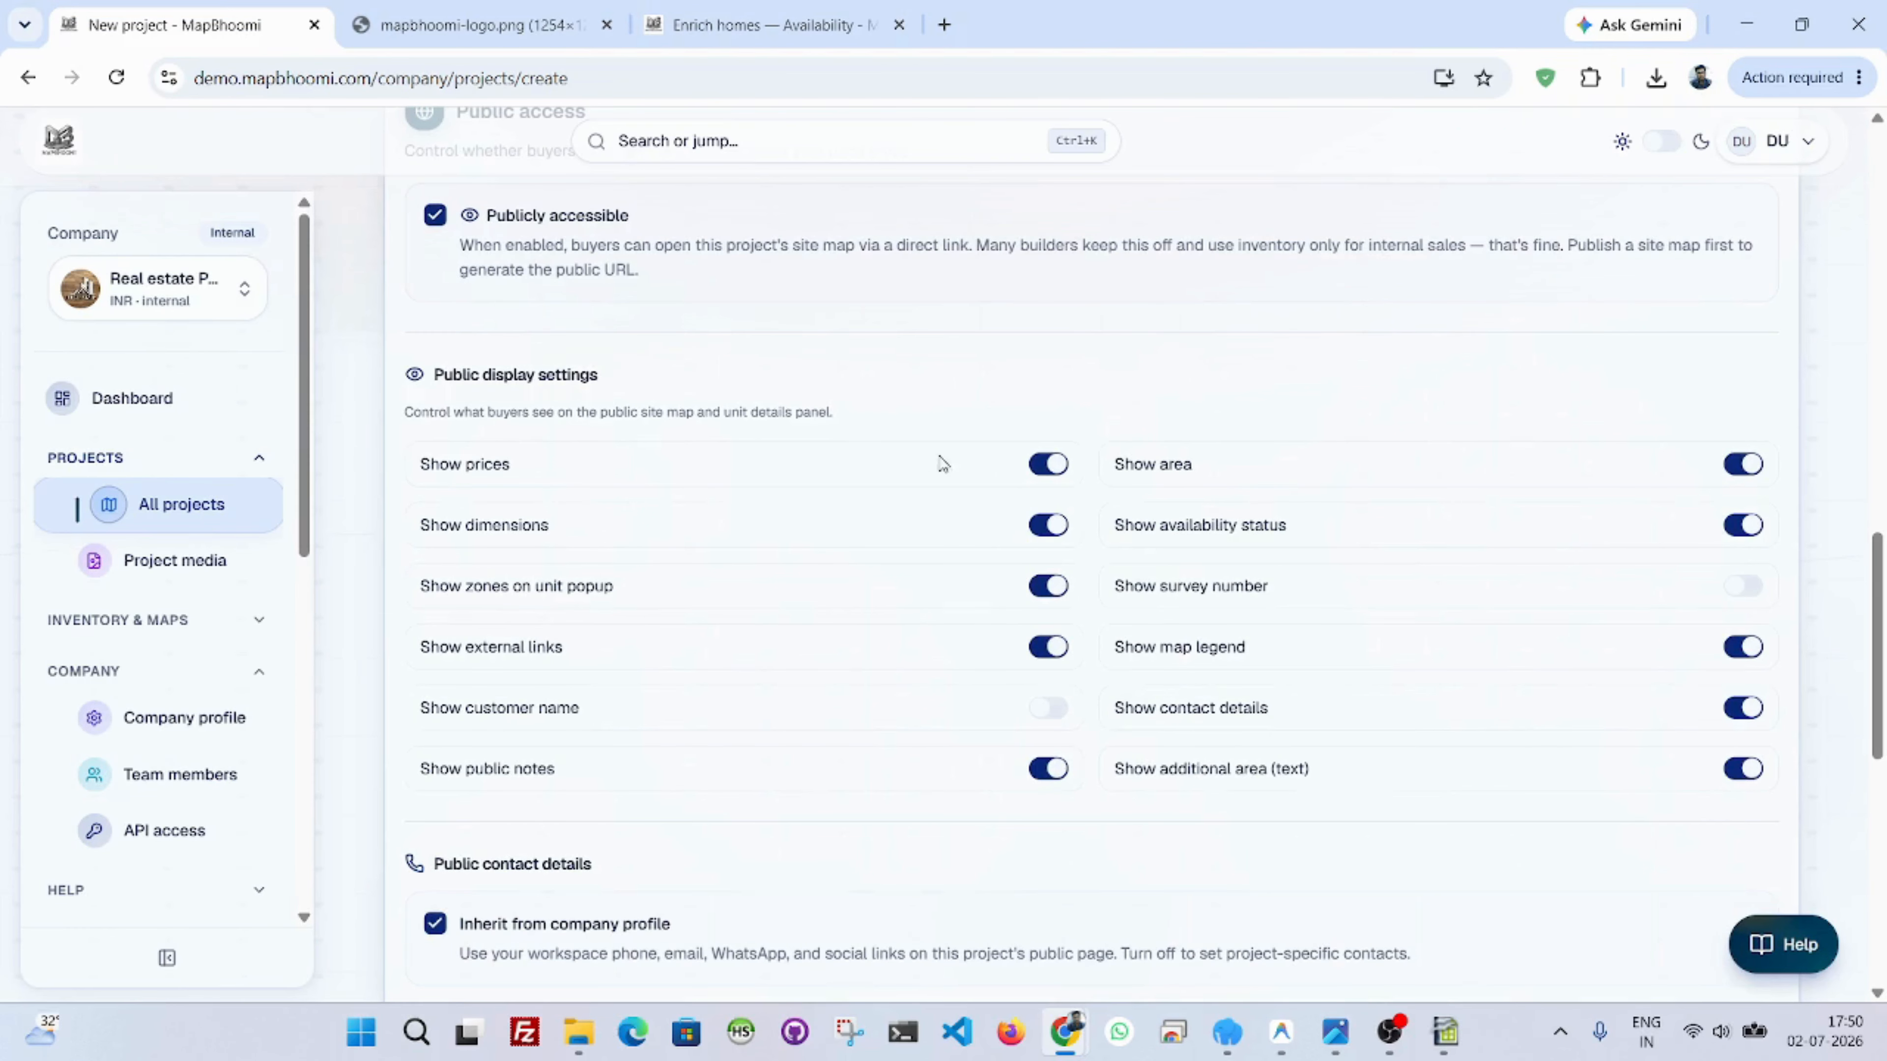
click(1034, 468)
click(1035, 468)
click(674, 22)
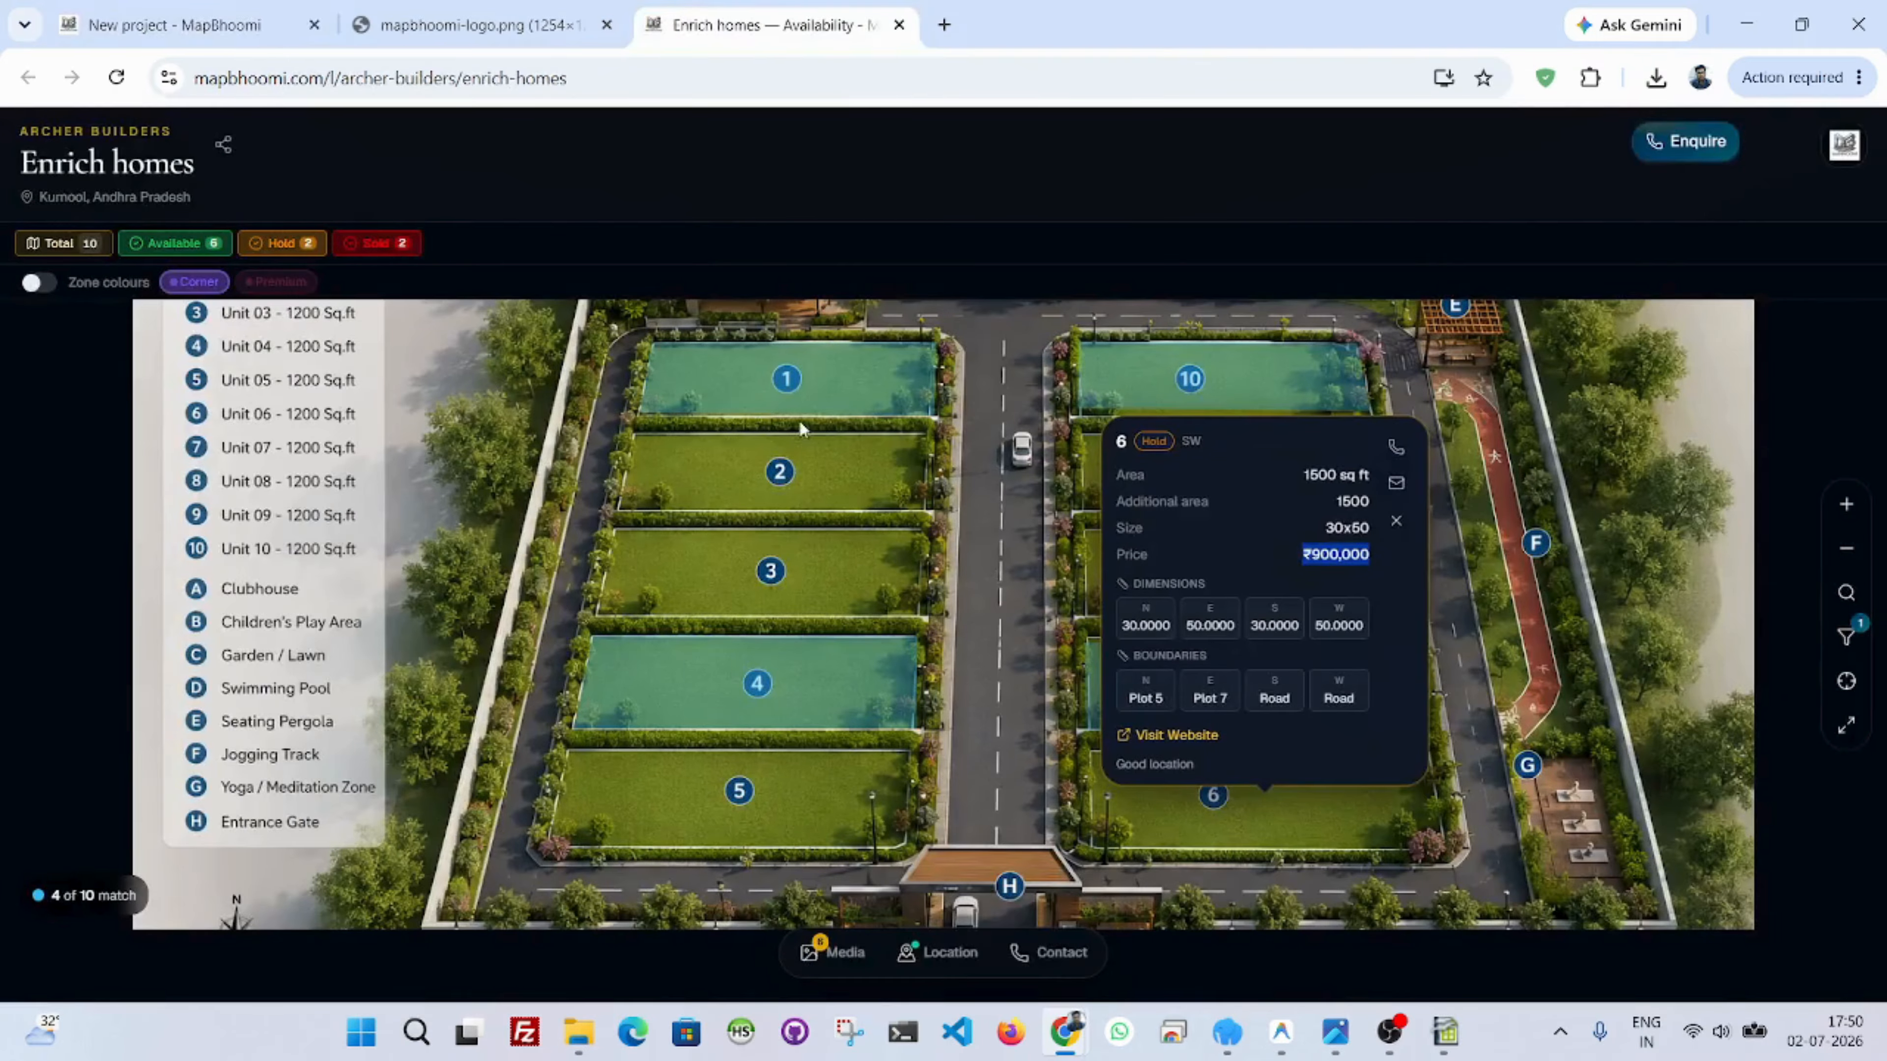
click(204, 22)
Review the location and map link fields, leave them empty, and create the project.
scroll(890, 522, down, 5)
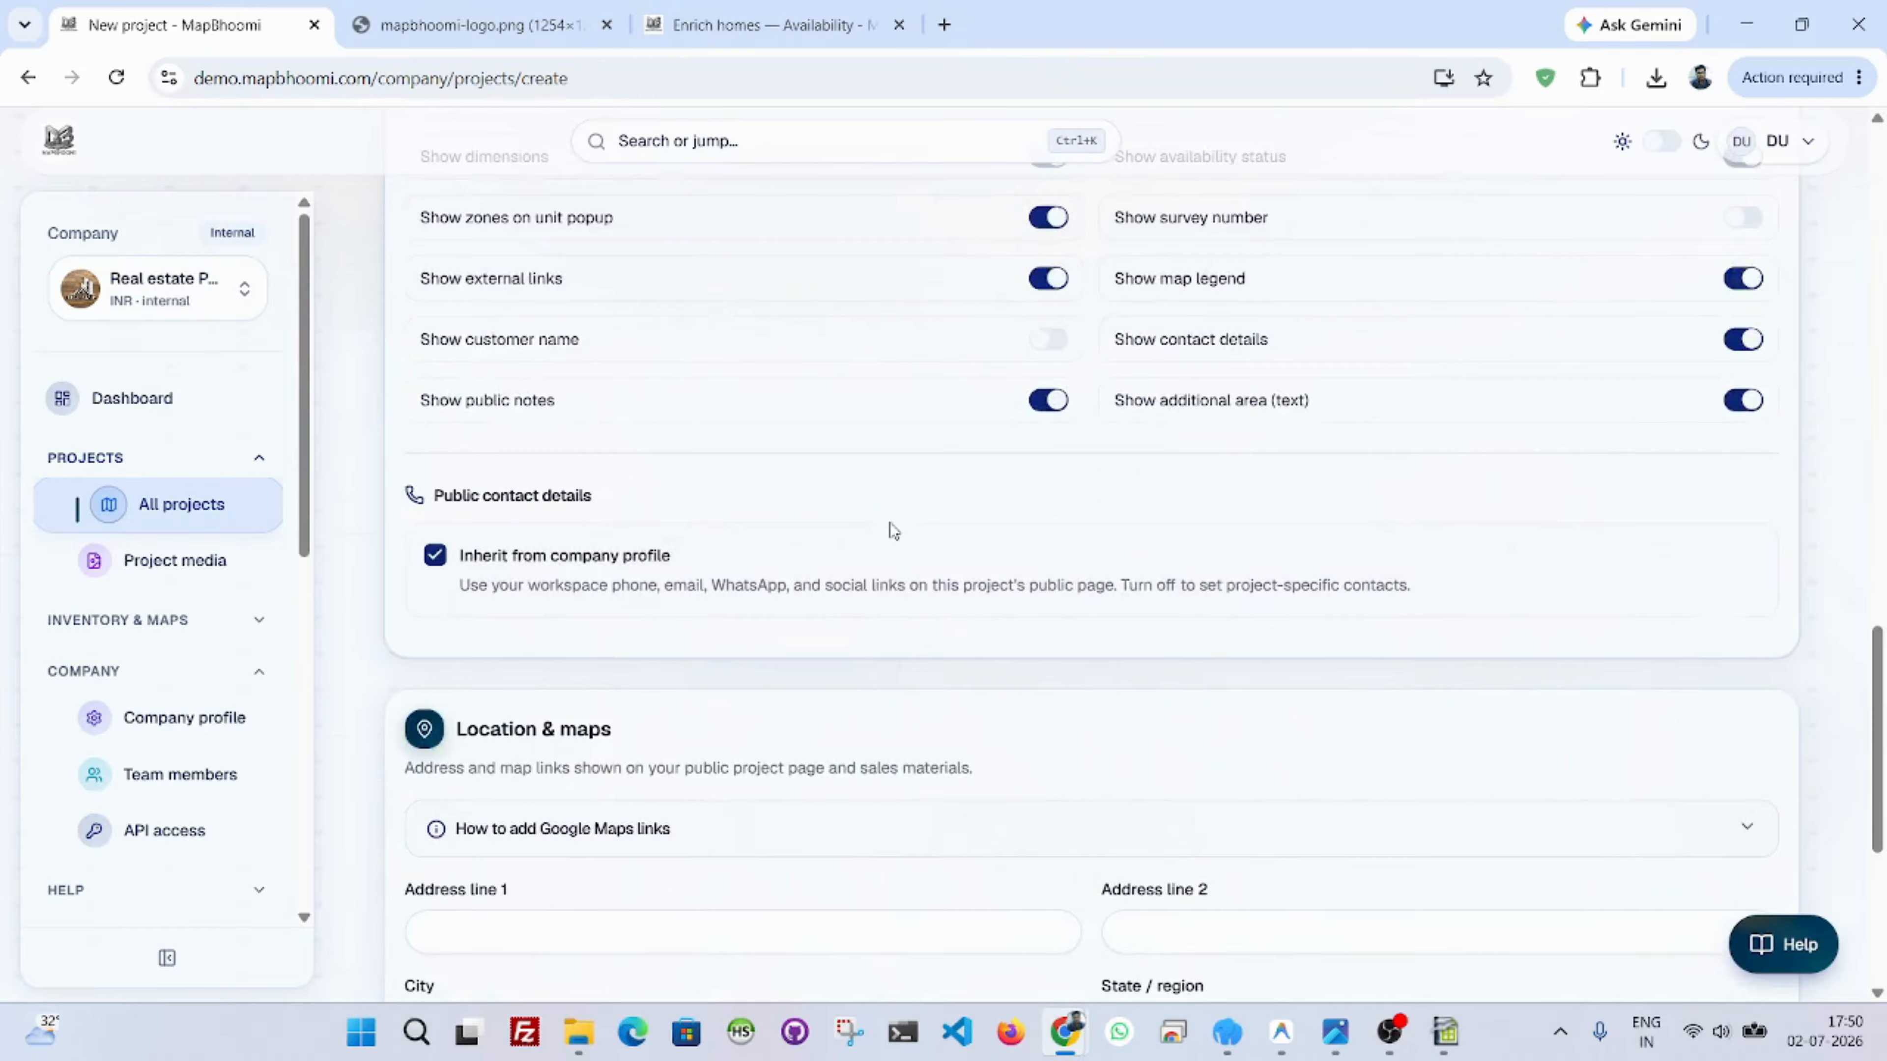
scroll(890, 522, down, 5)
click(595, 422)
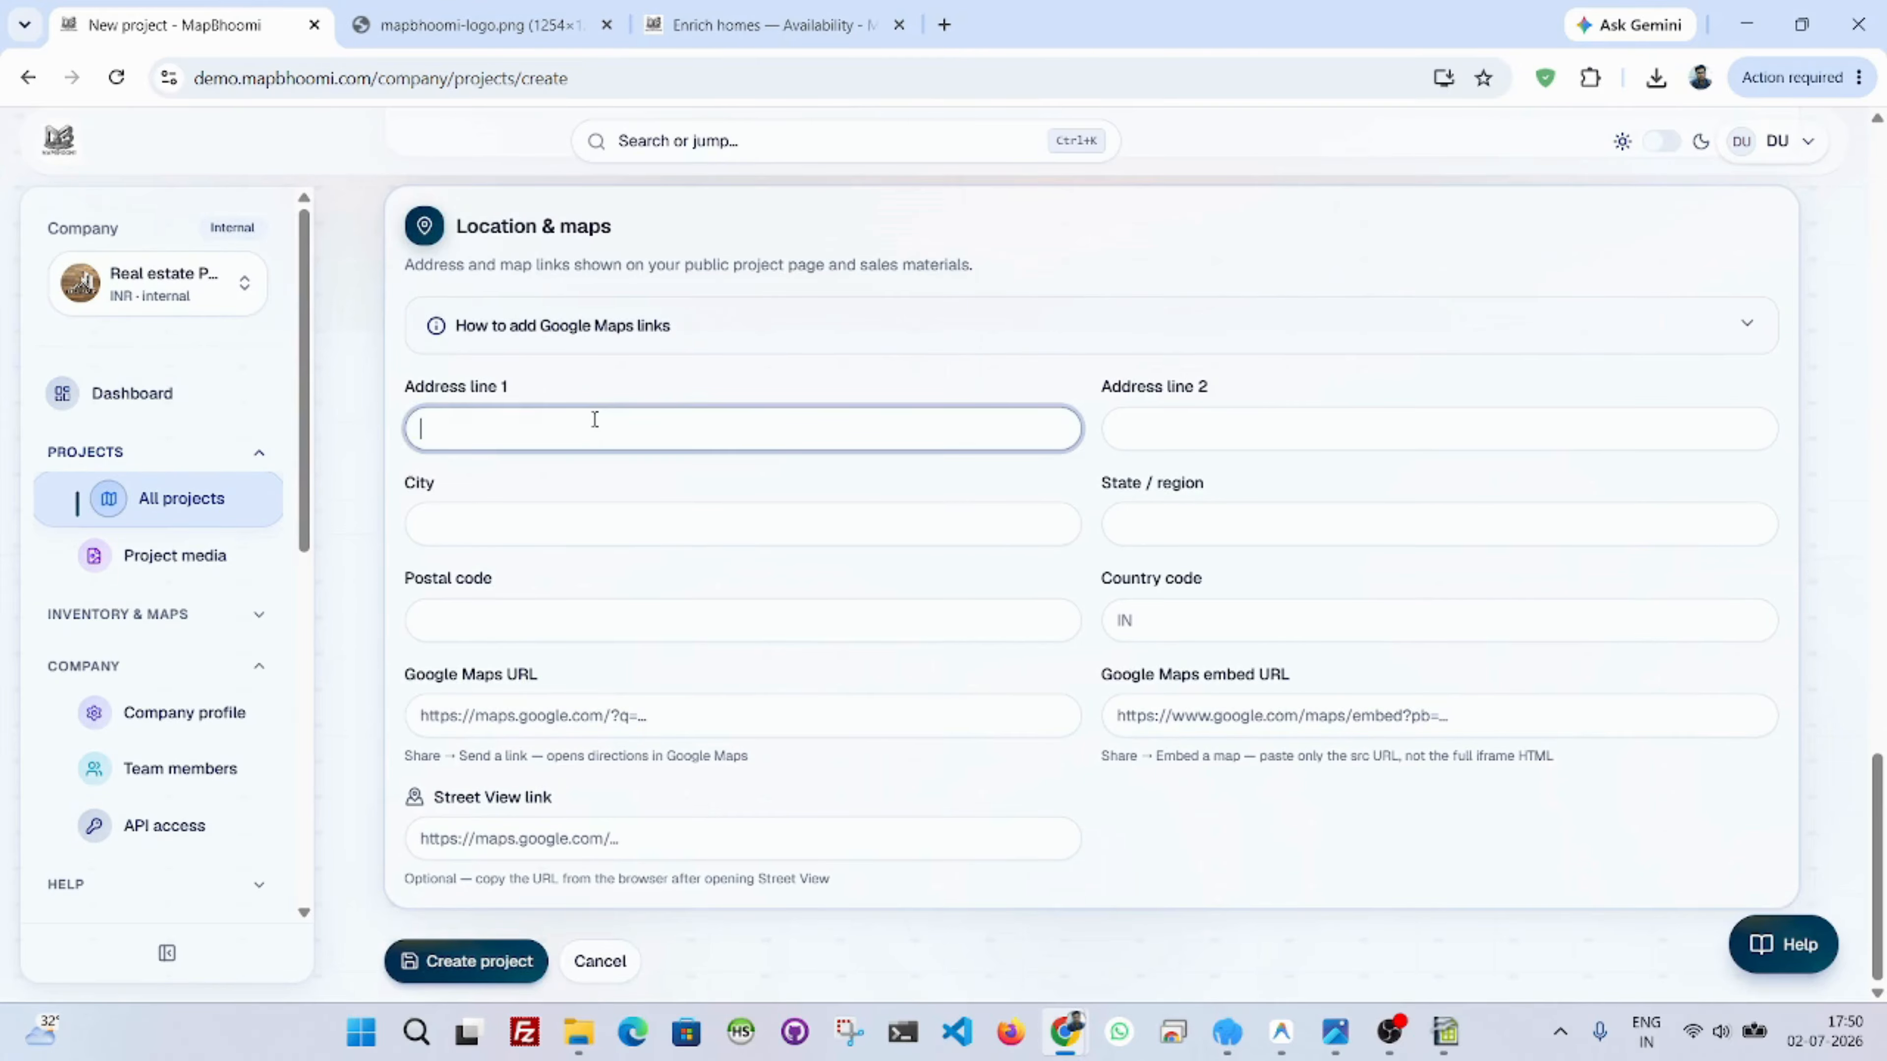
click(1219, 458)
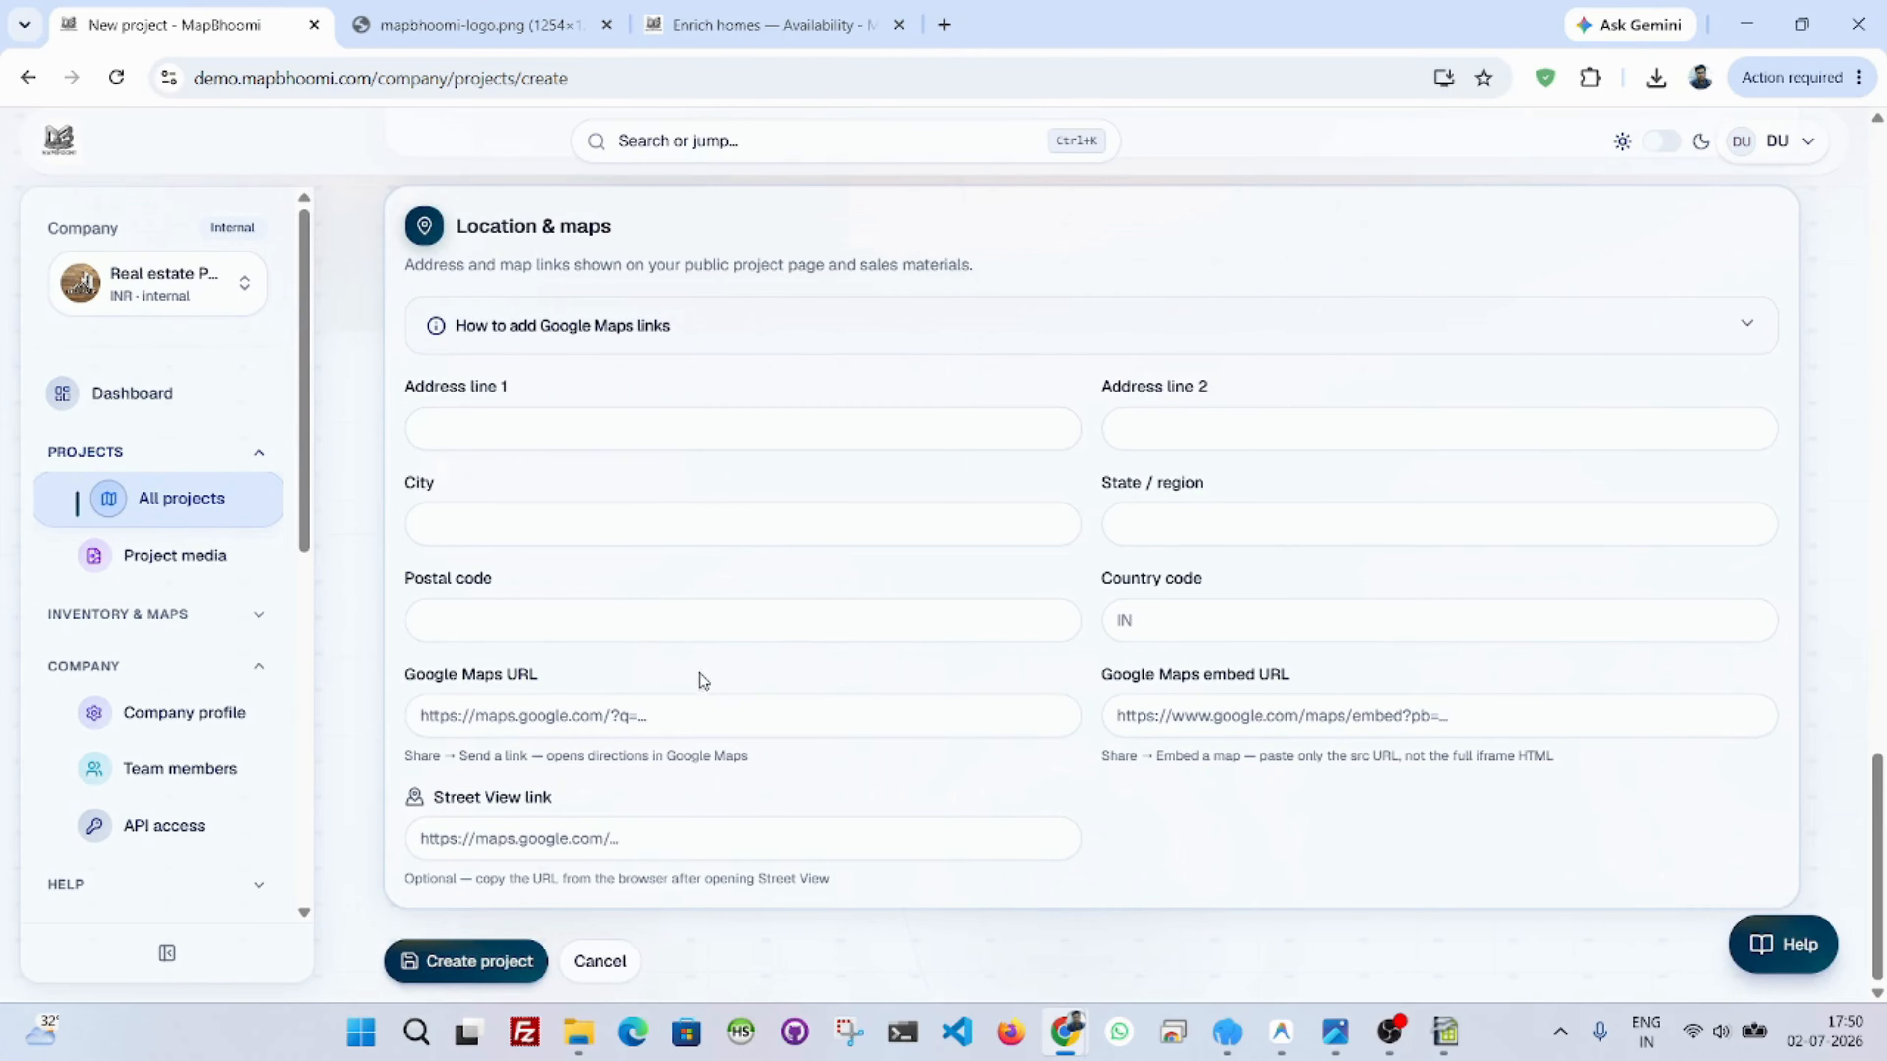
click(598, 718)
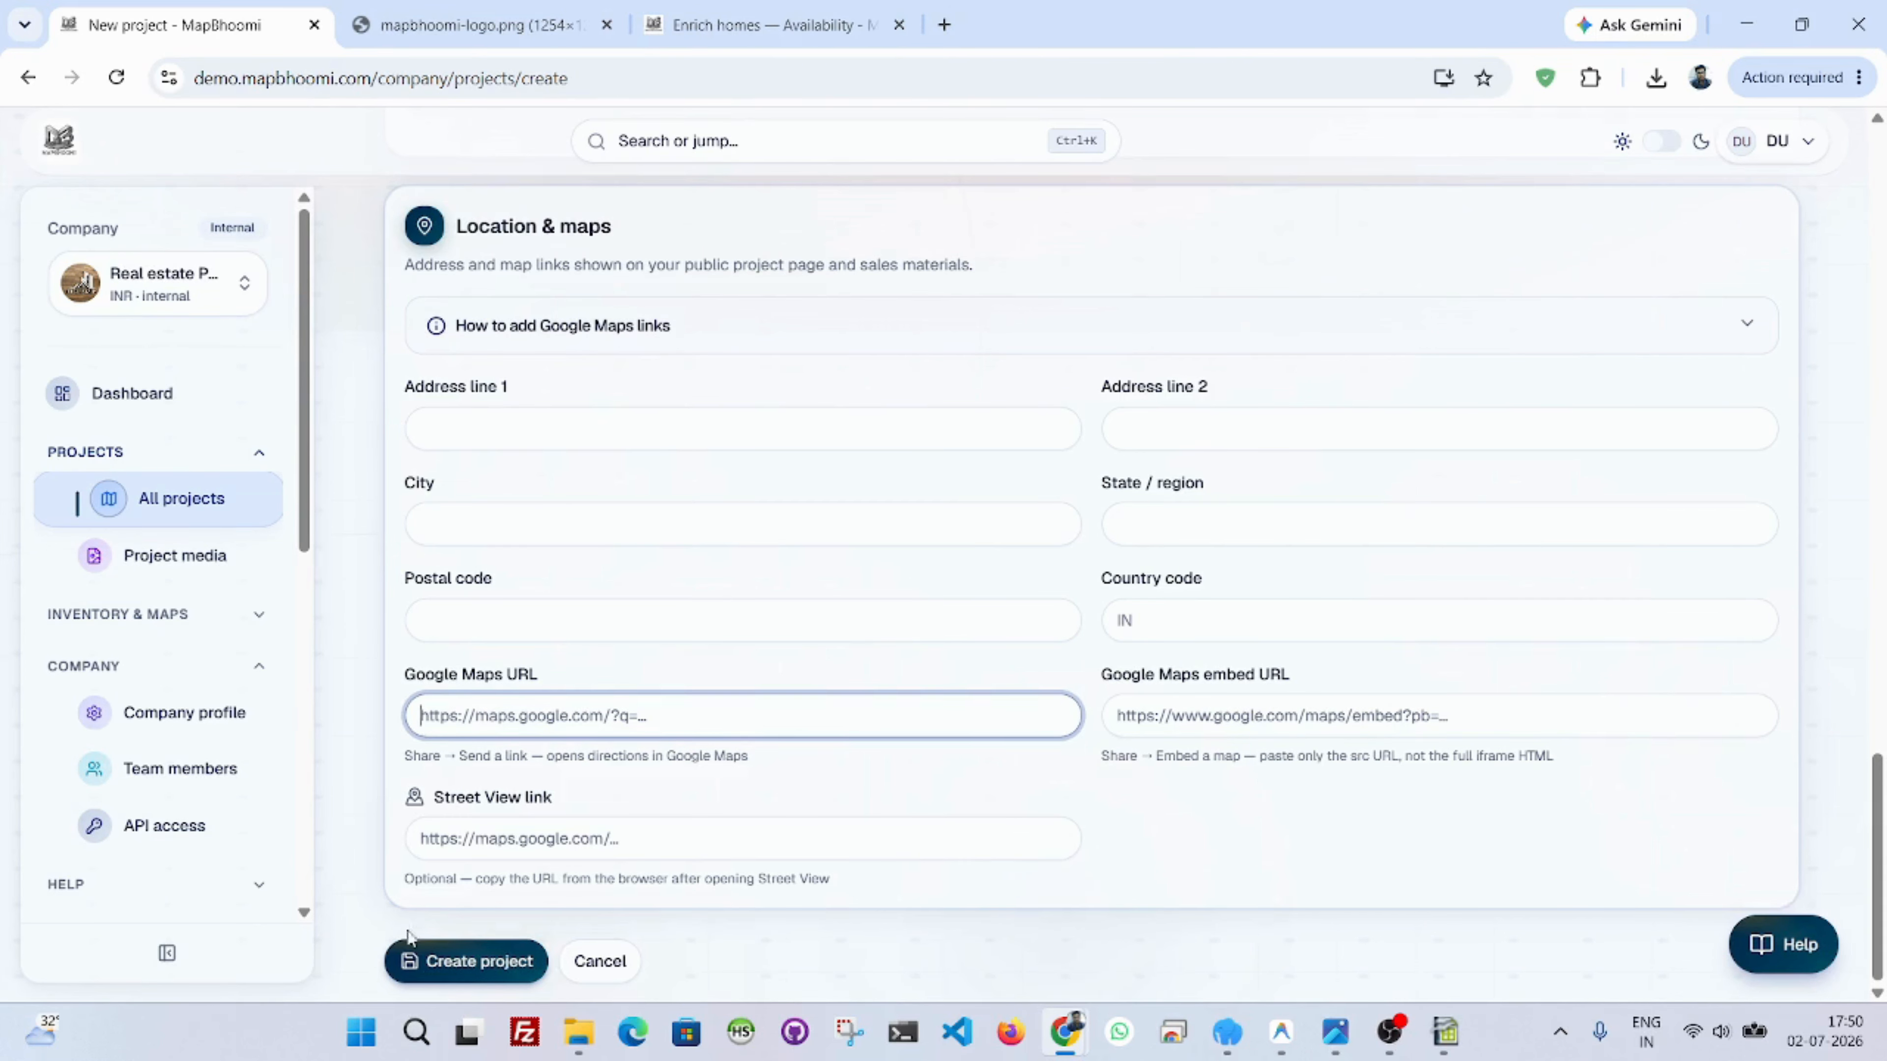
click(448, 963)
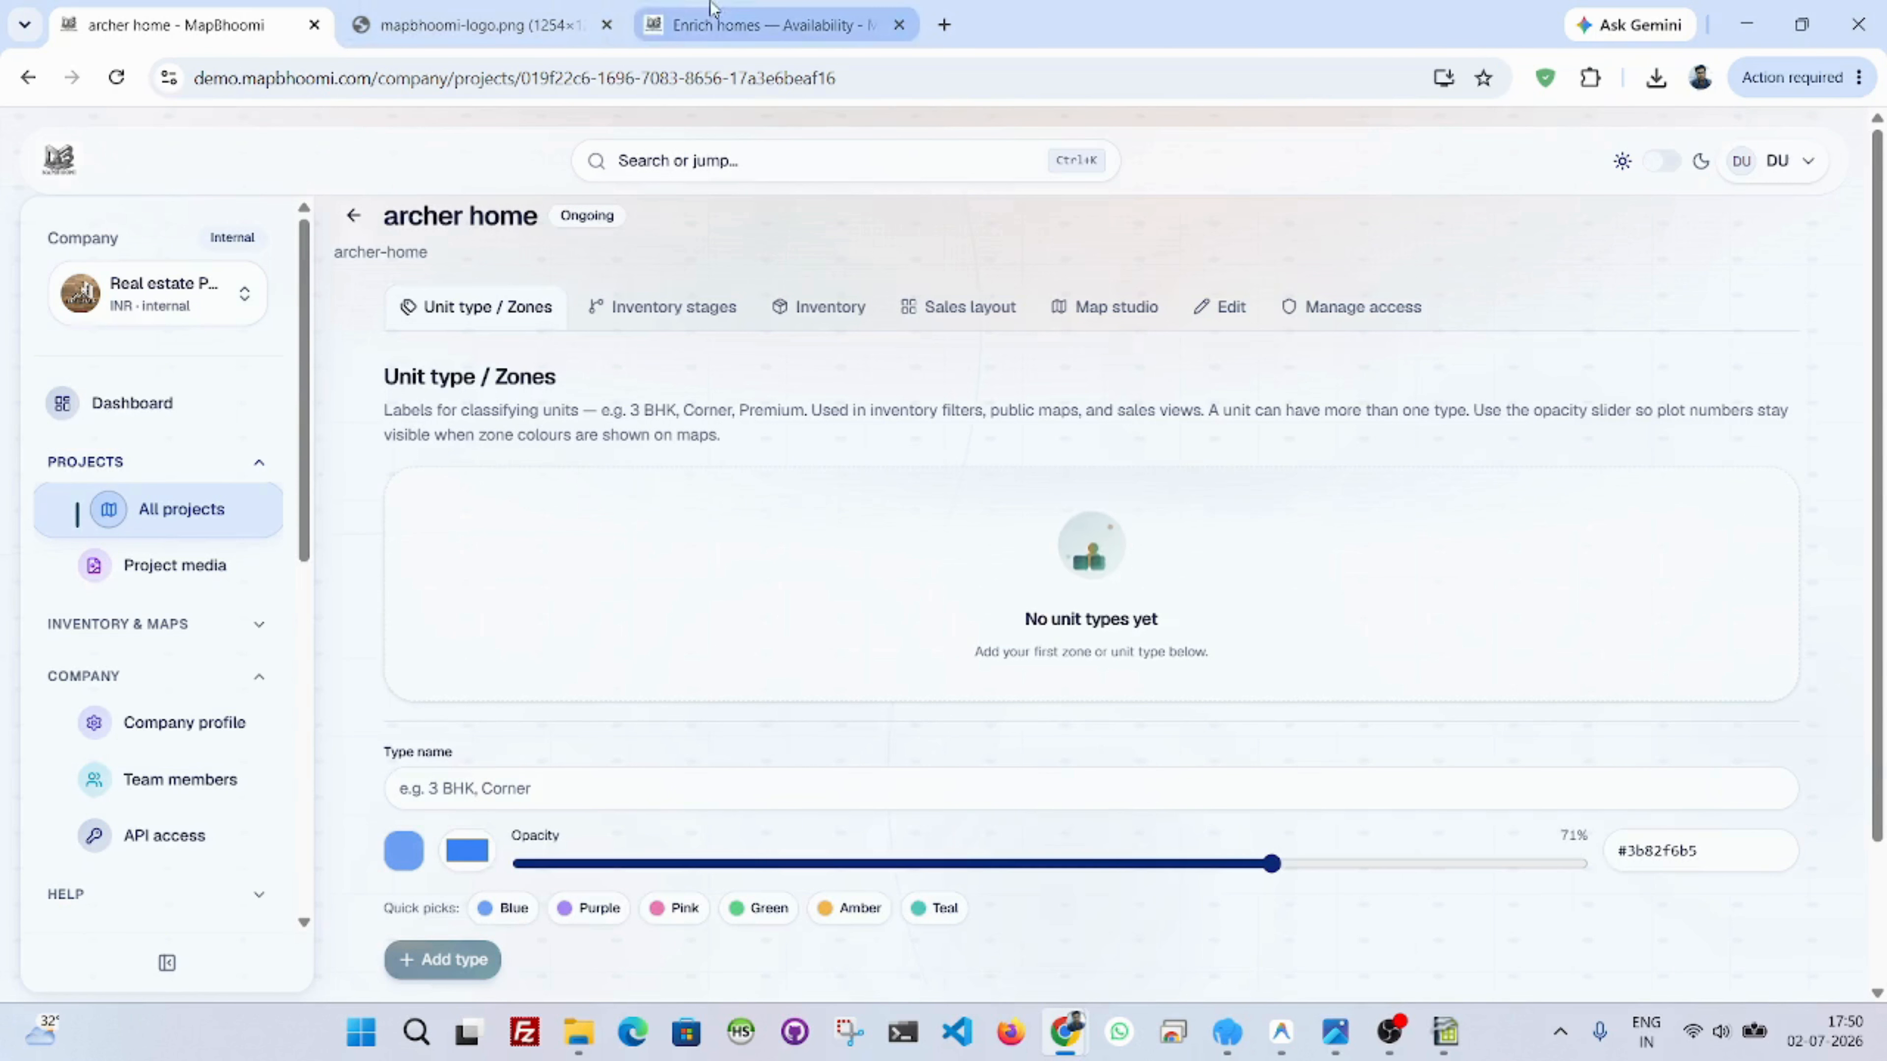
Reload the public Enrich homes map and filter its units by the Corner plot type.
click(742, 25)
click(116, 83)
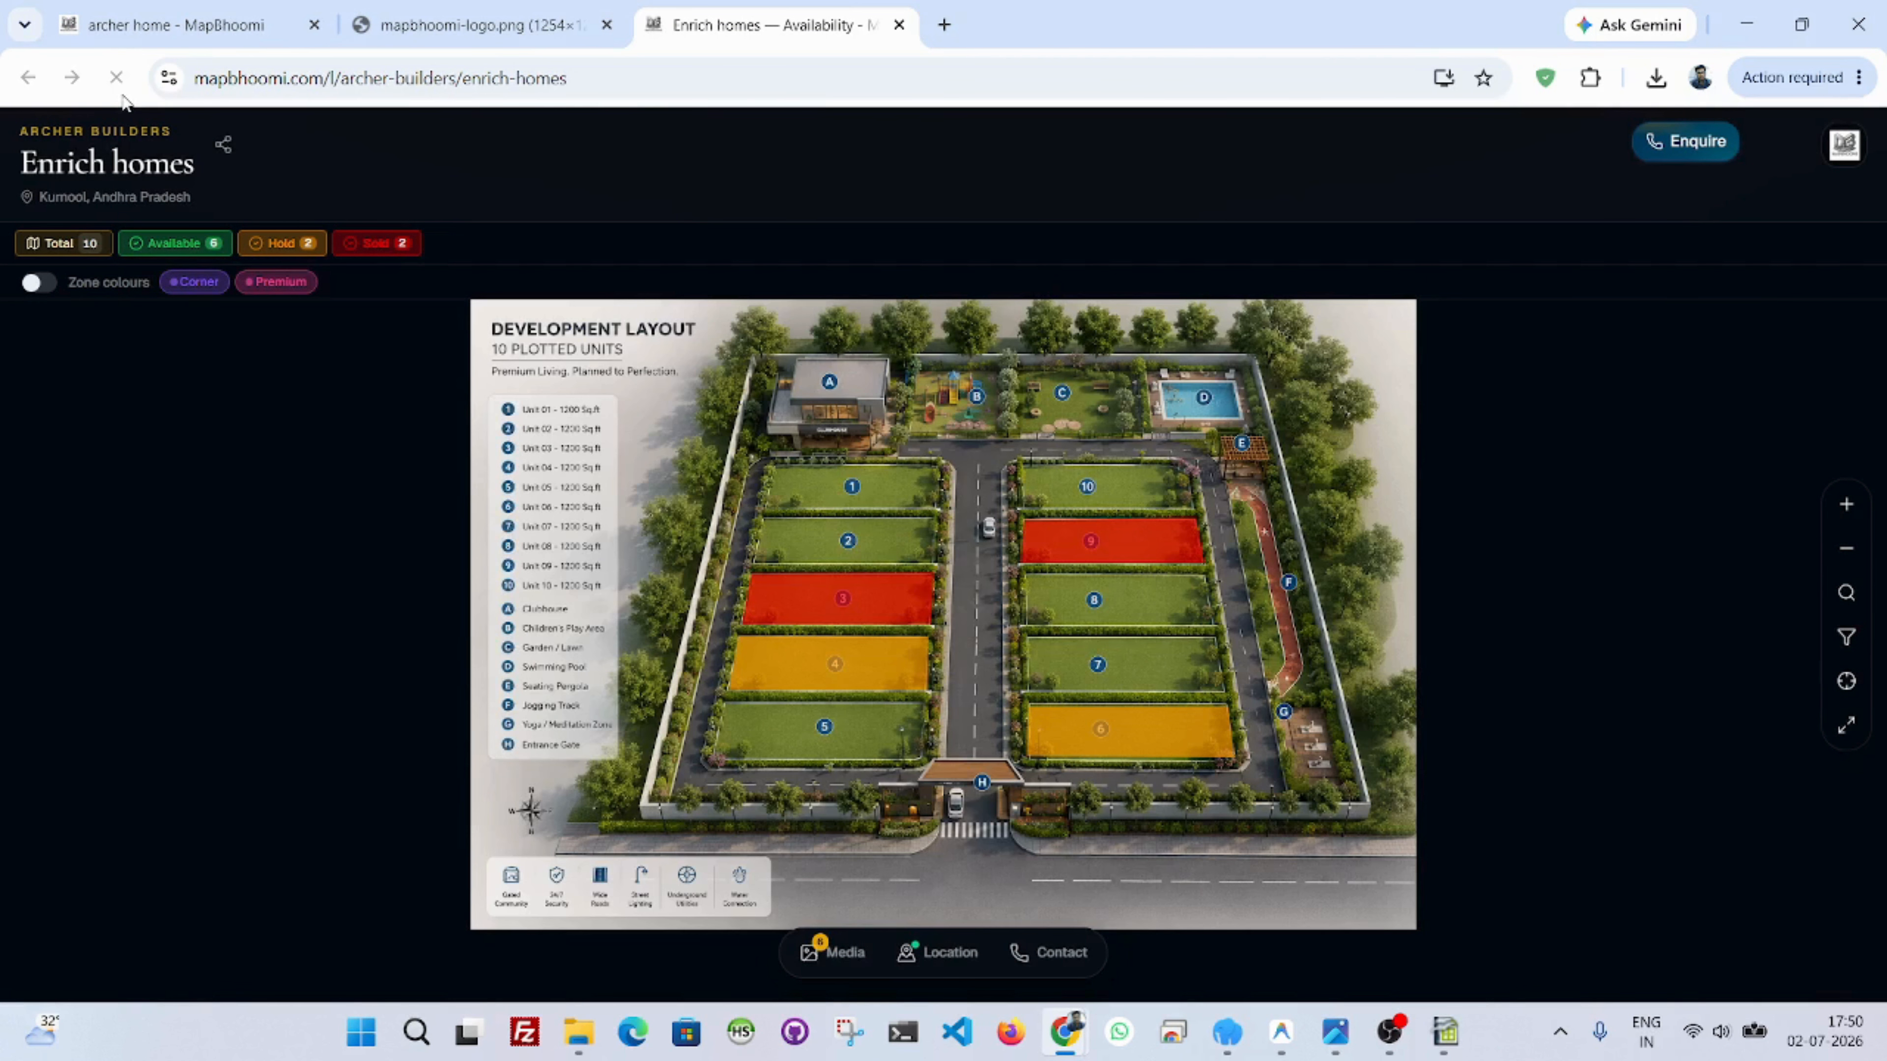
click(1839, 644)
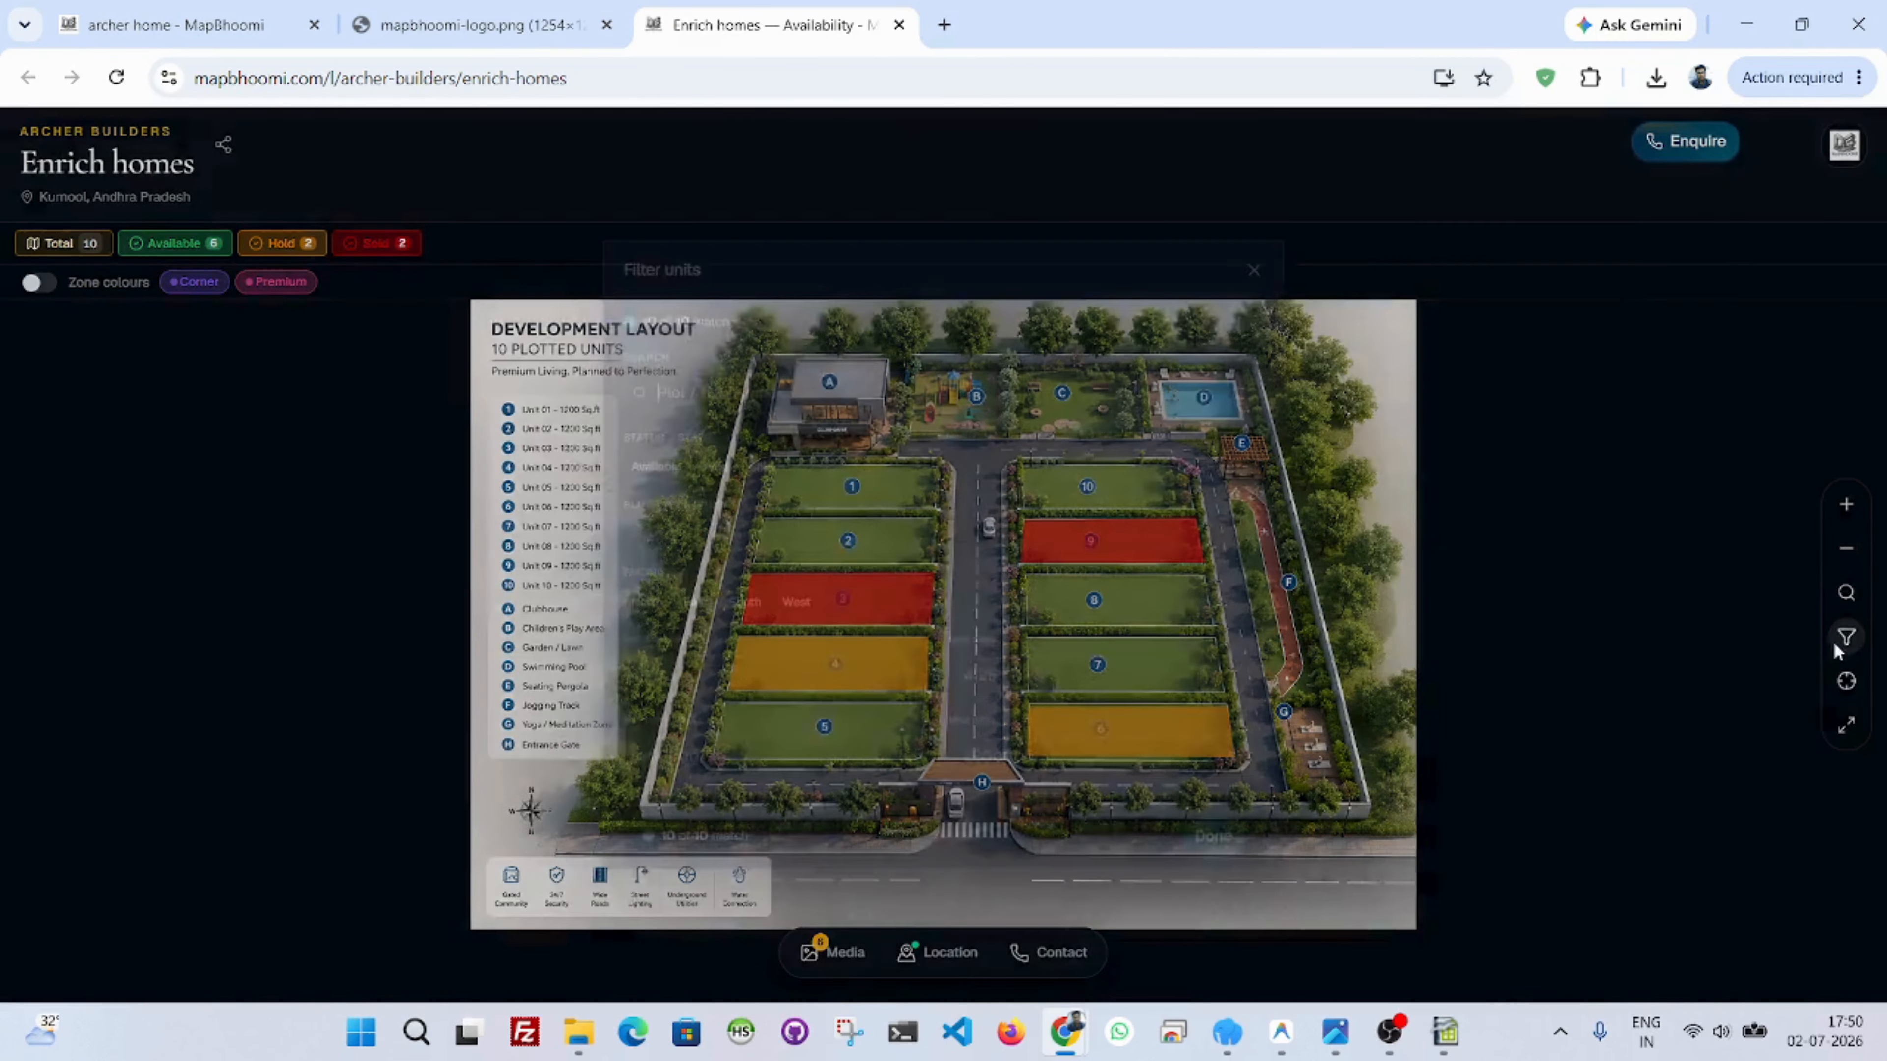
click(657, 547)
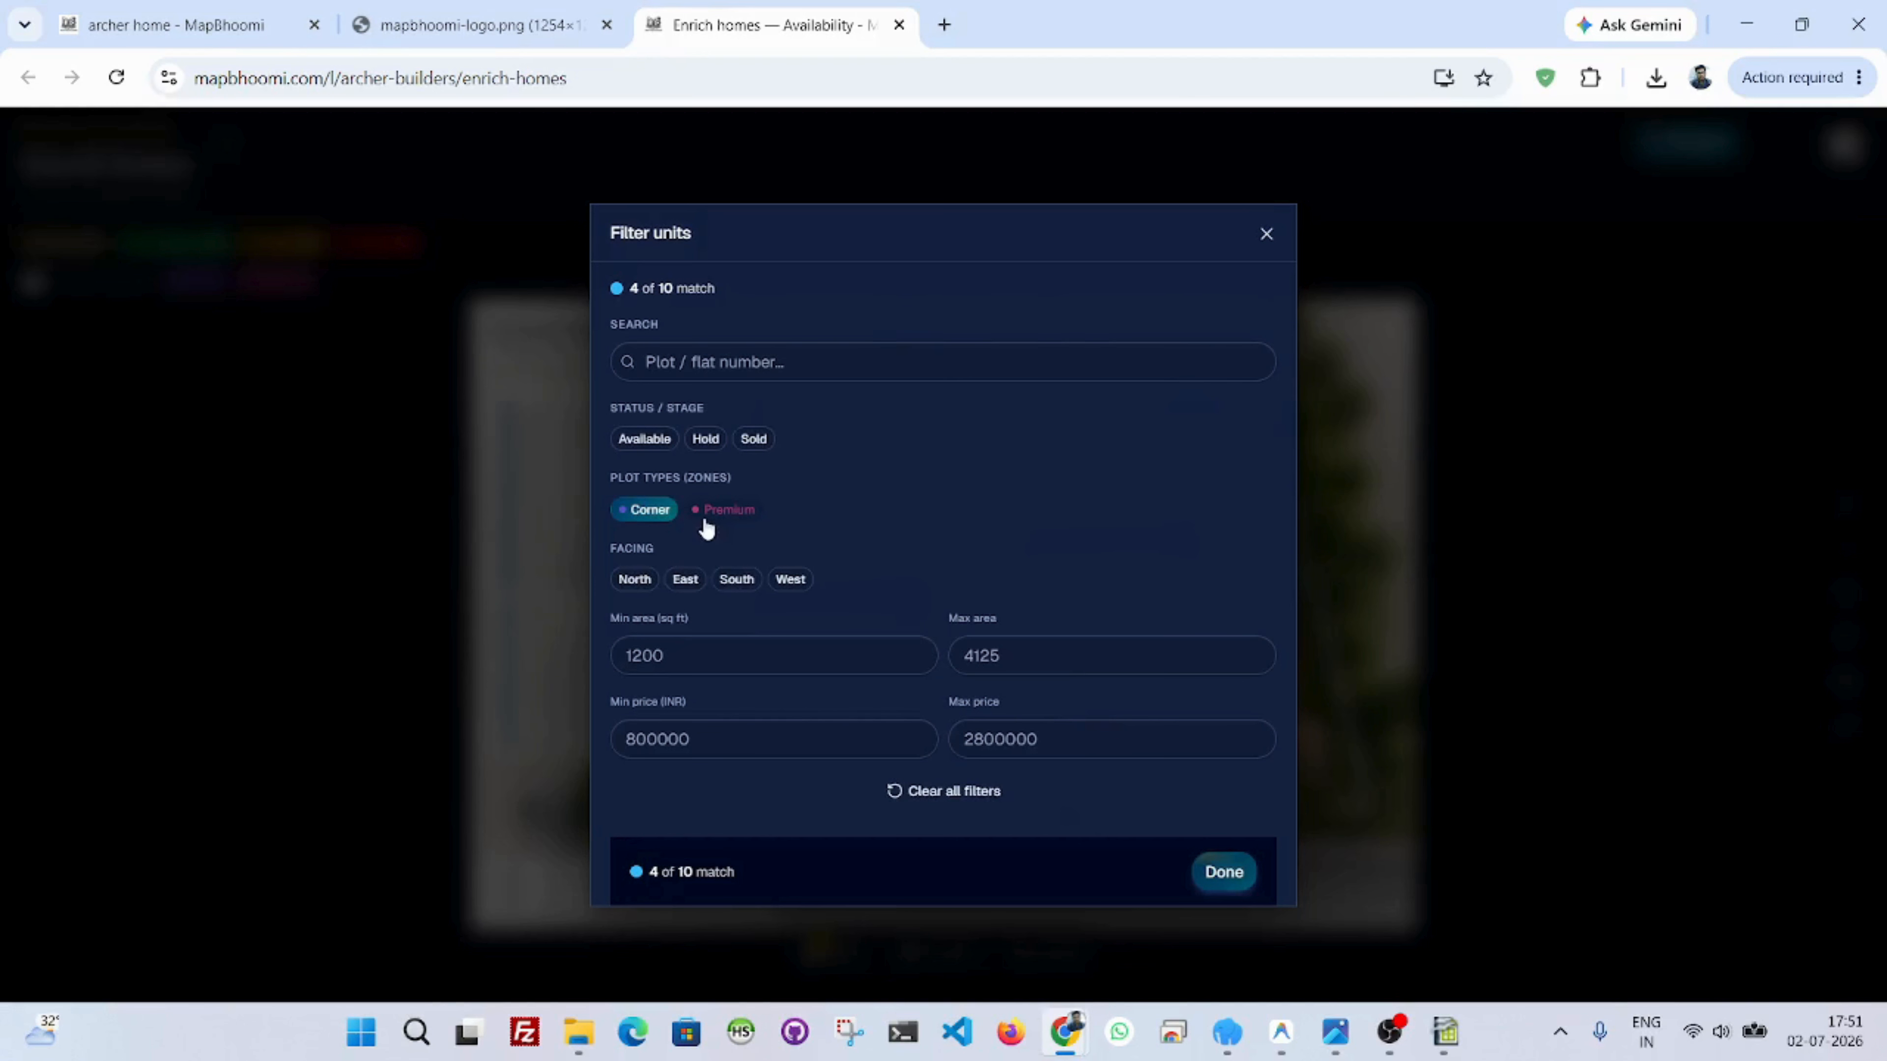
click(1222, 873)
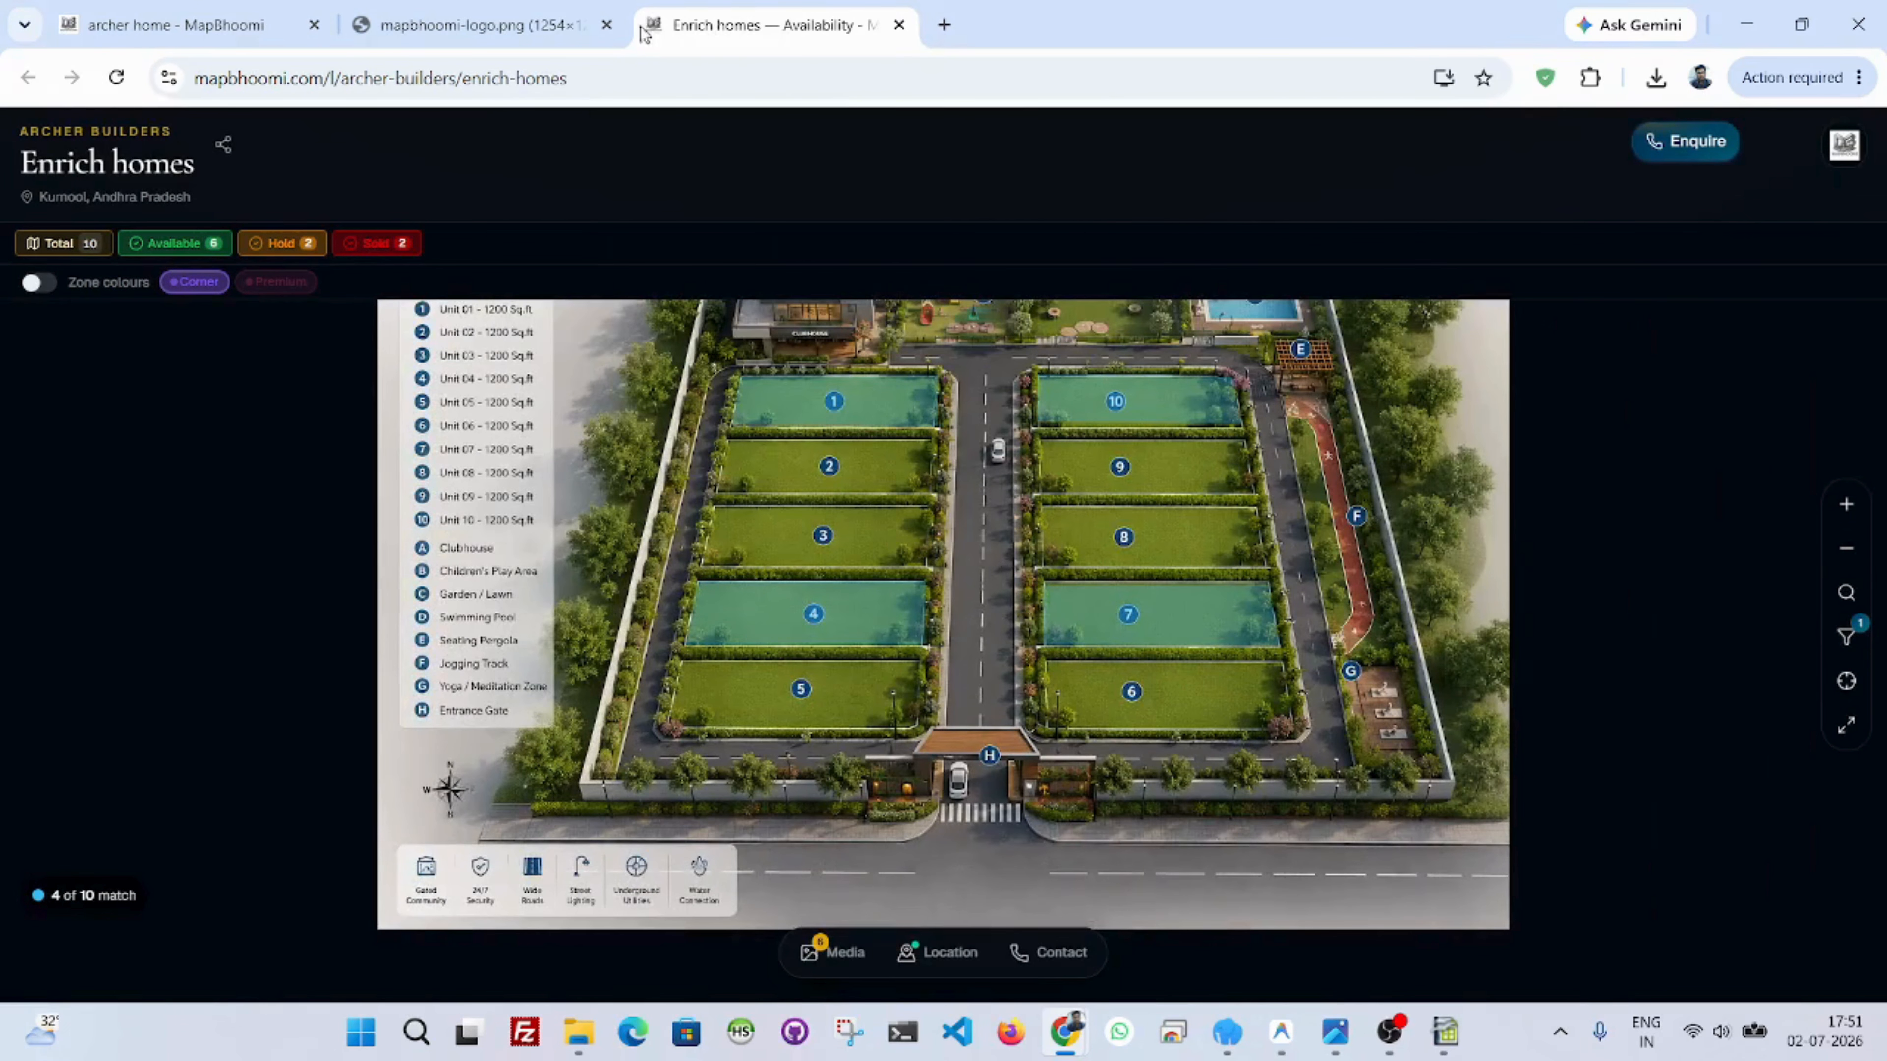
Return to the archer home project and enter "Commercial units" as the name of a new unit type.
click(223, 26)
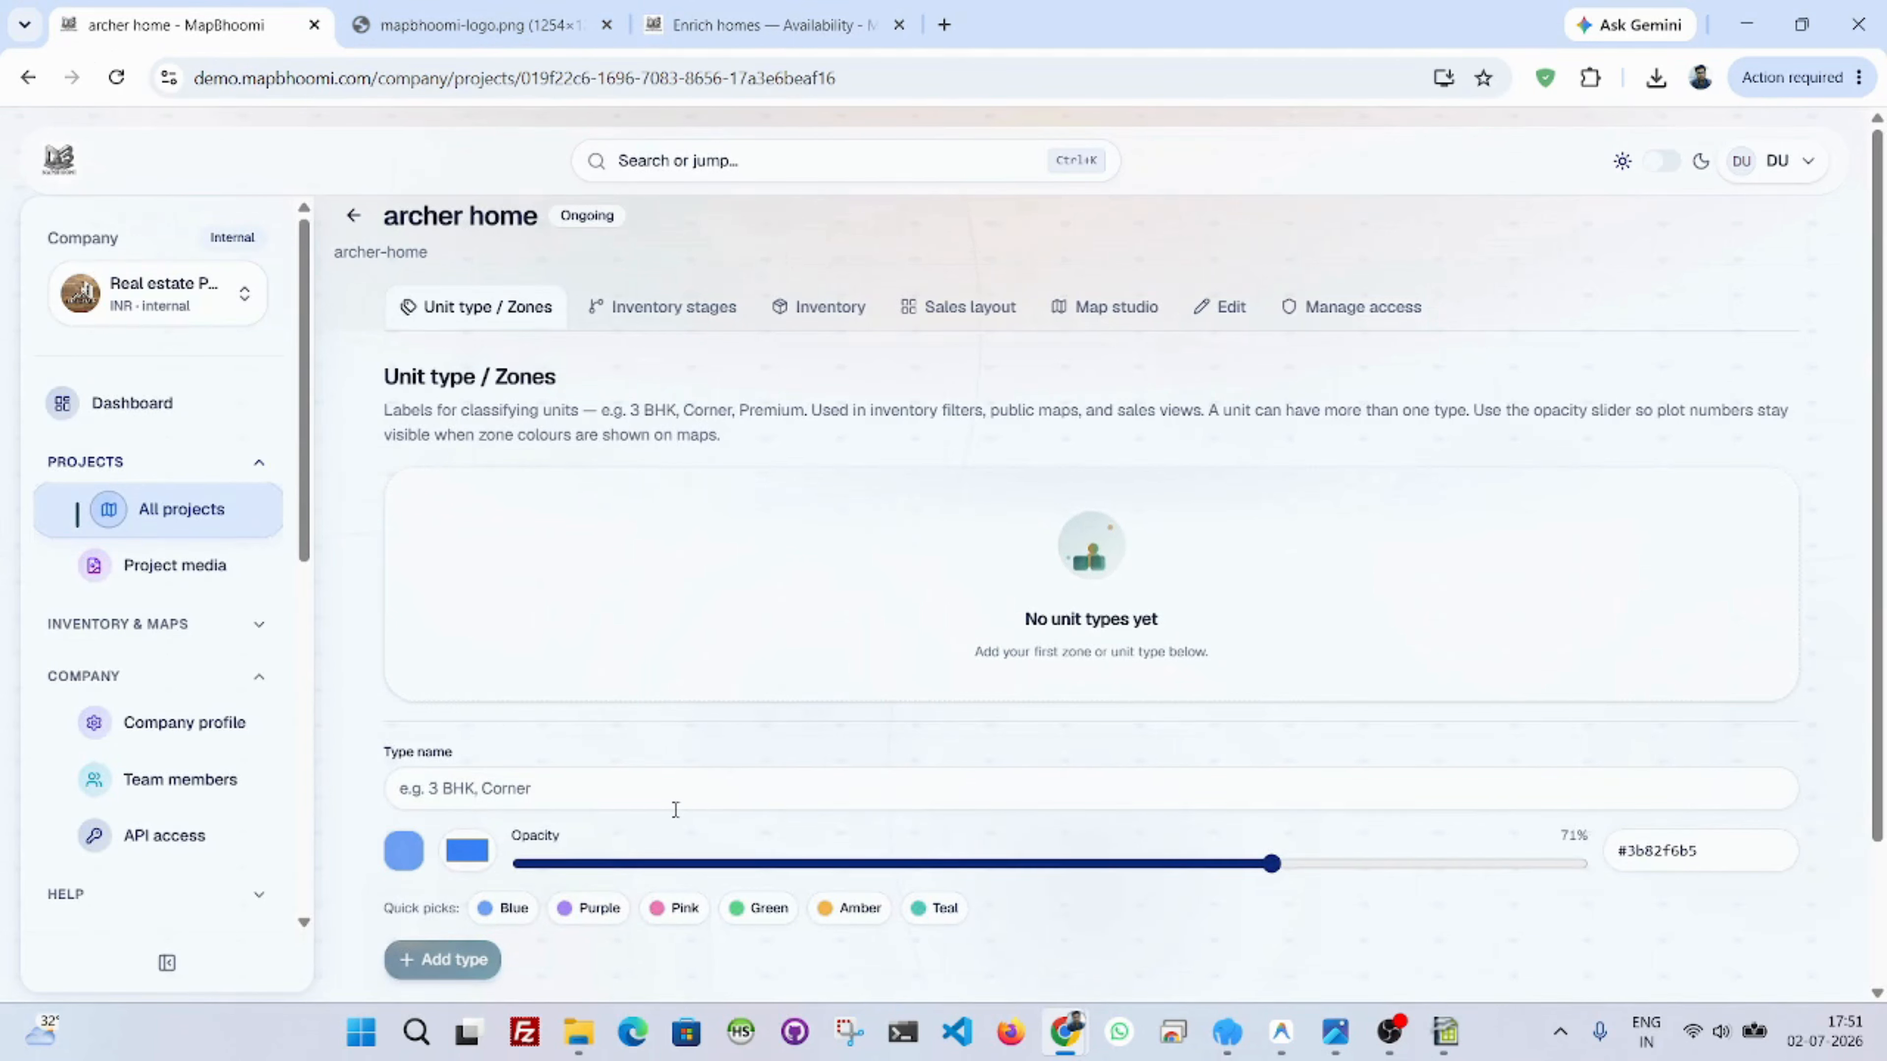
click(691, 790)
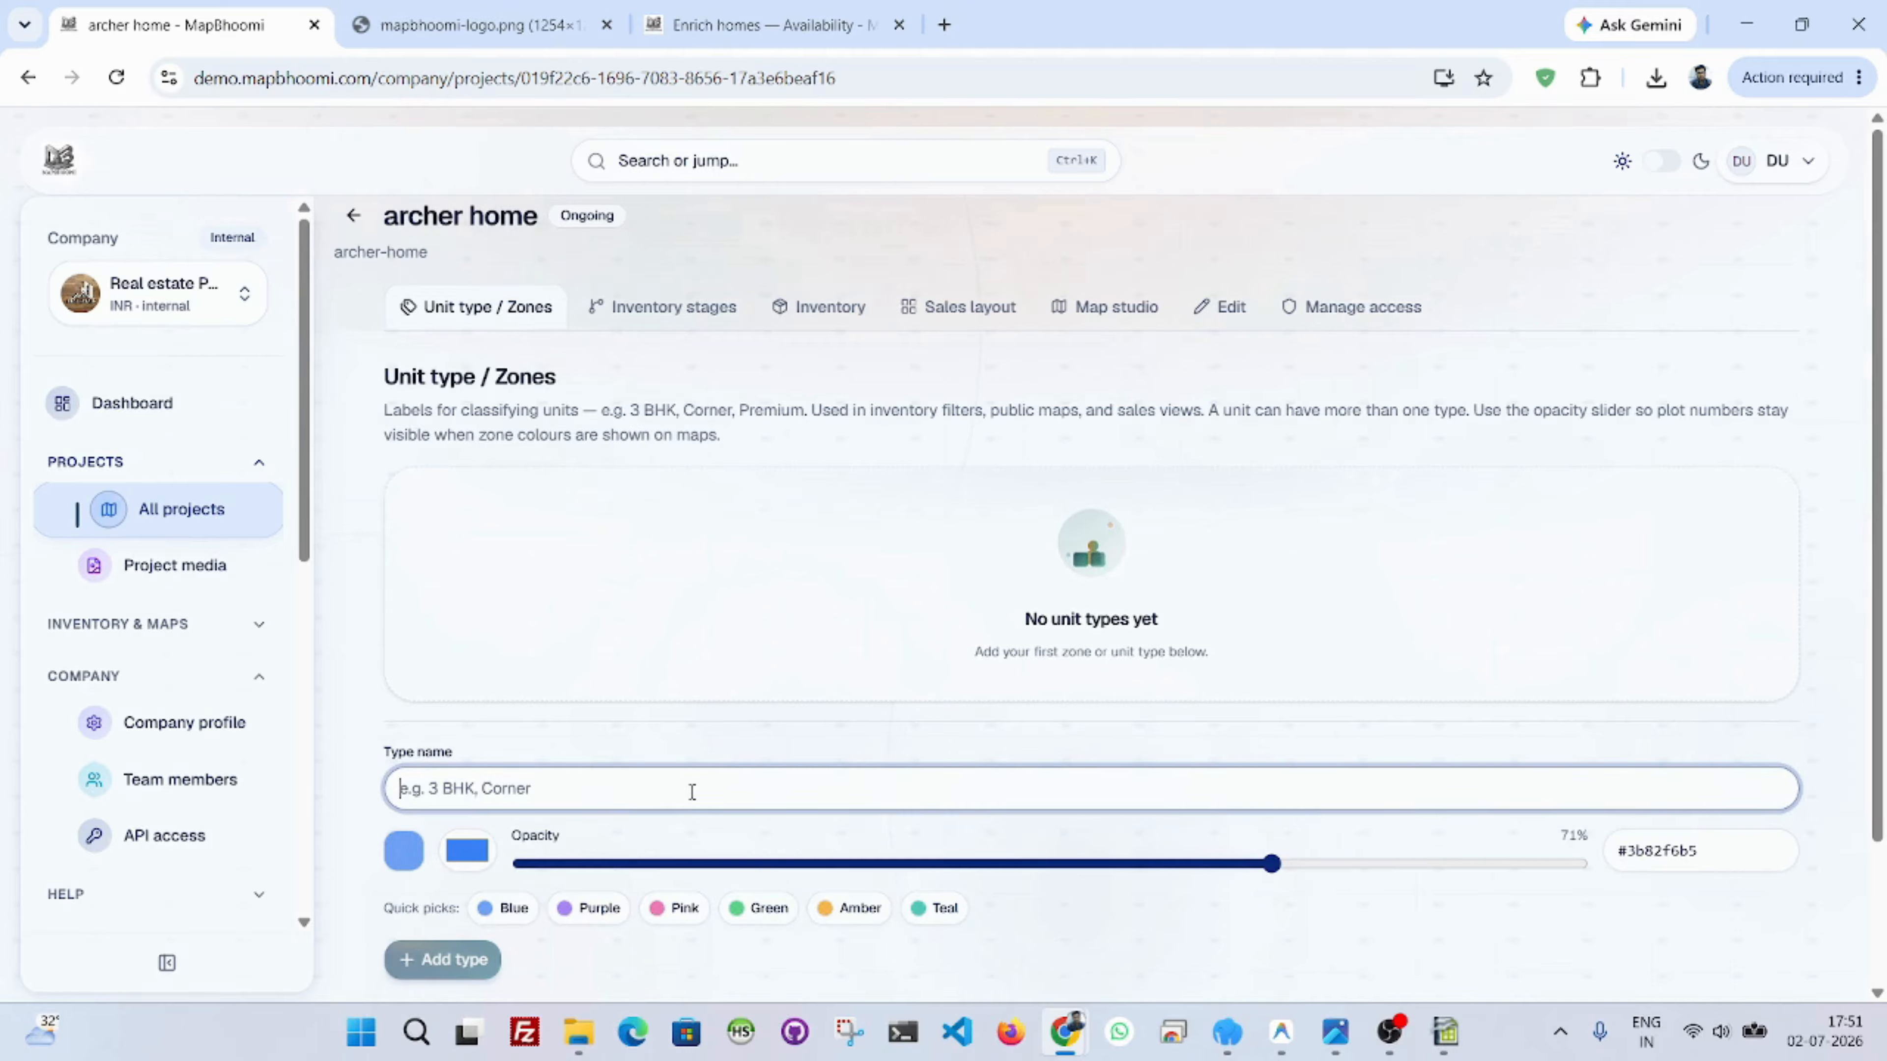
text(Commerc)
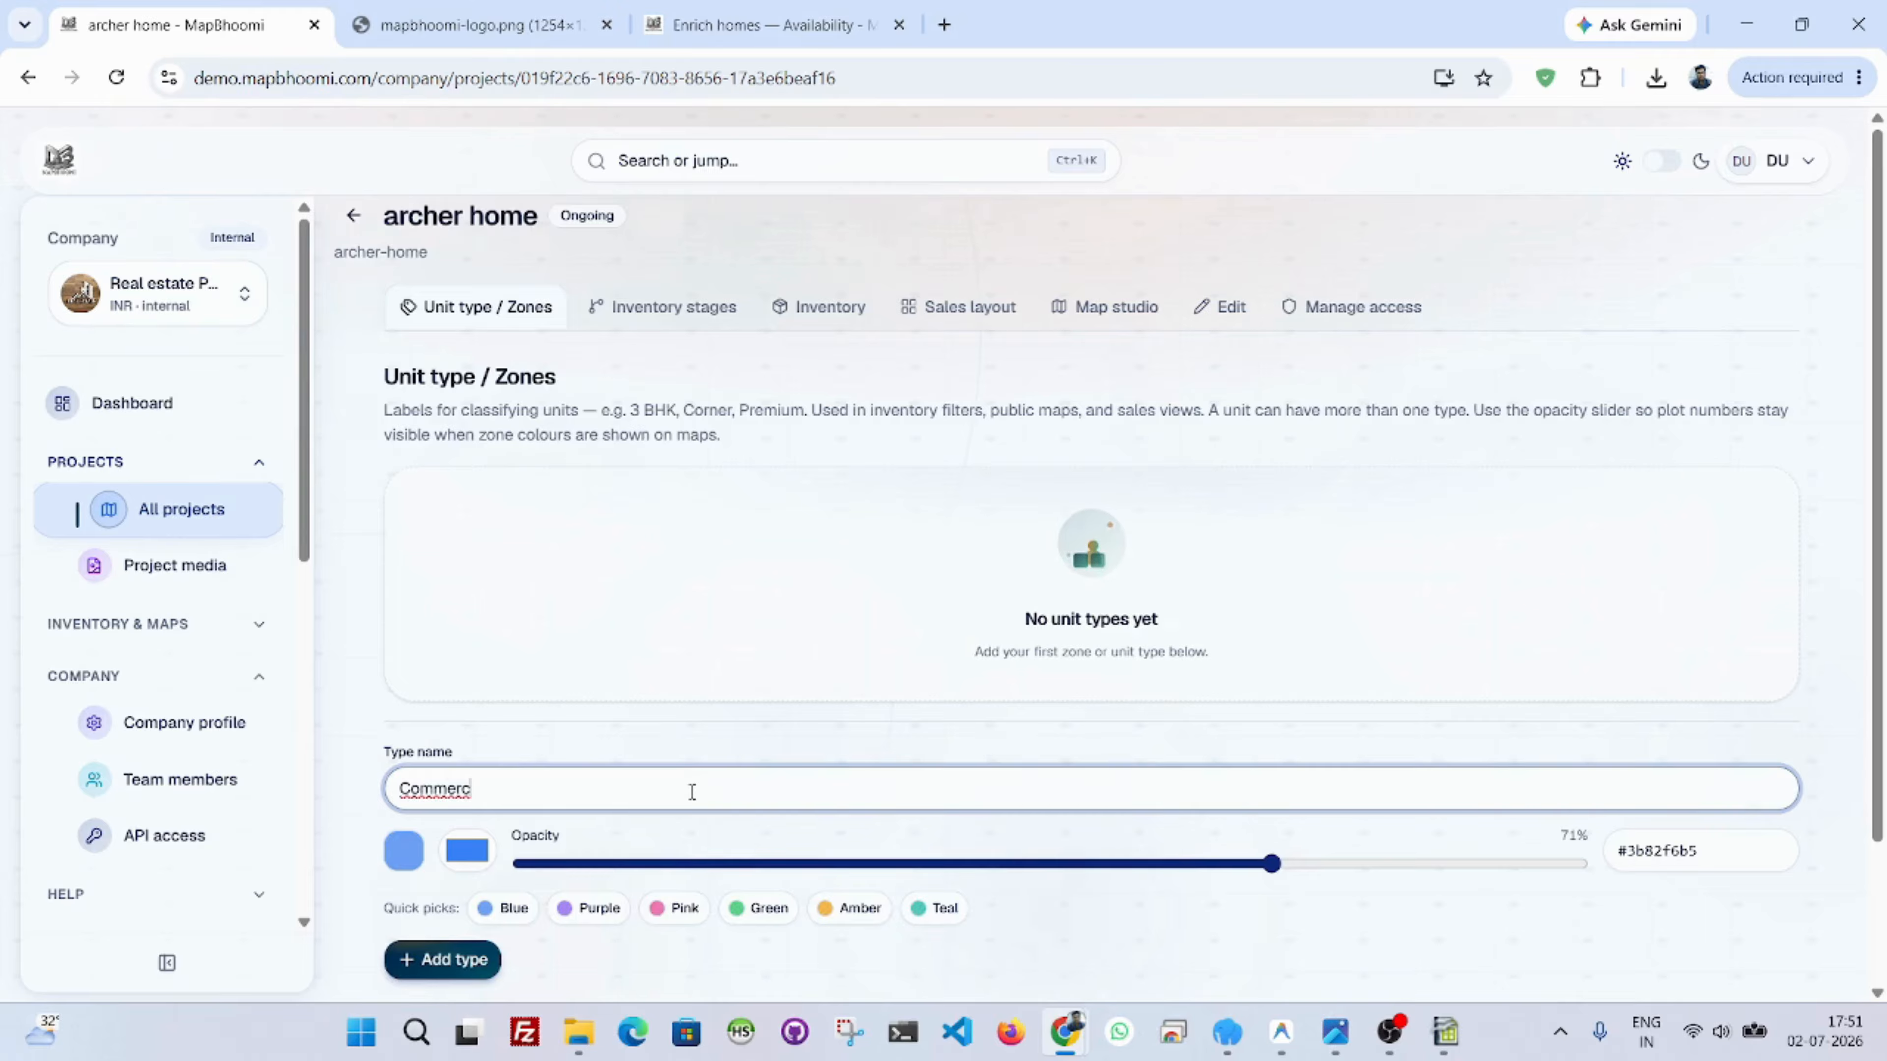
text(ial T)
key(Num_Lock)
text(T)
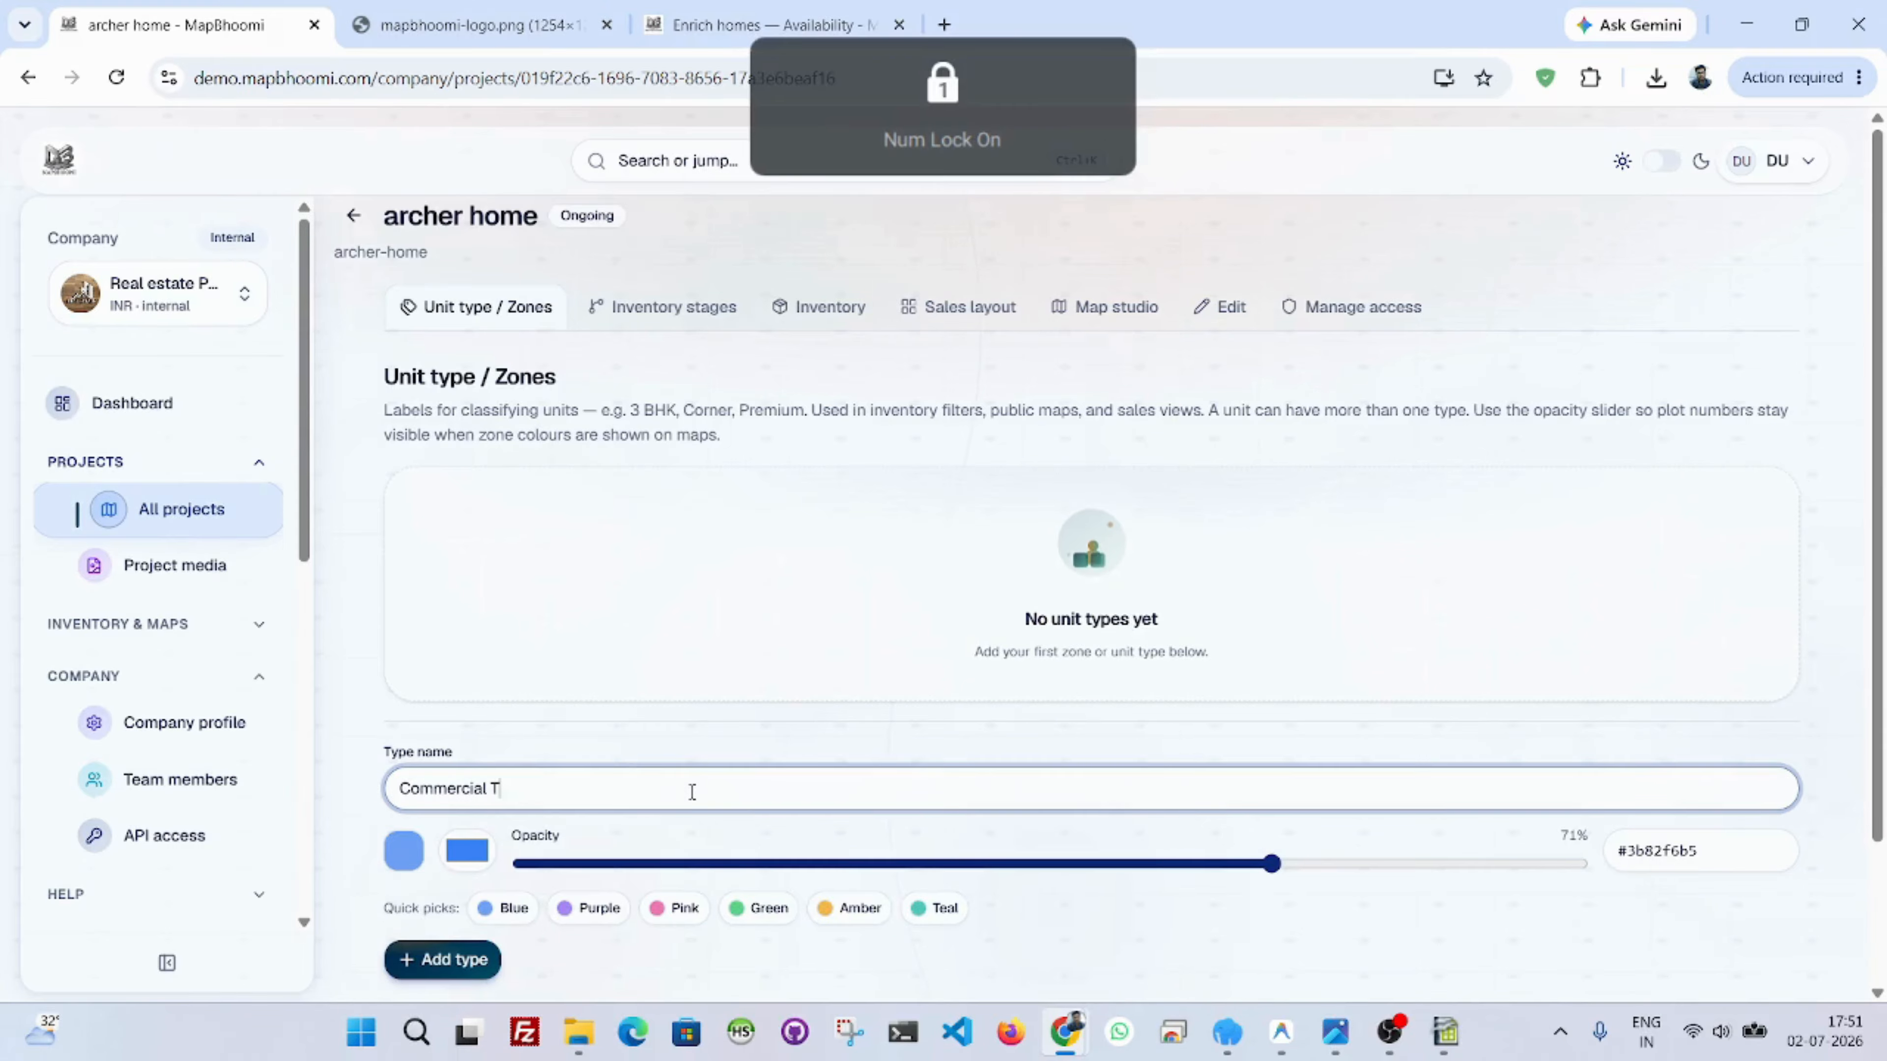
key(BackSpace)
text(units)
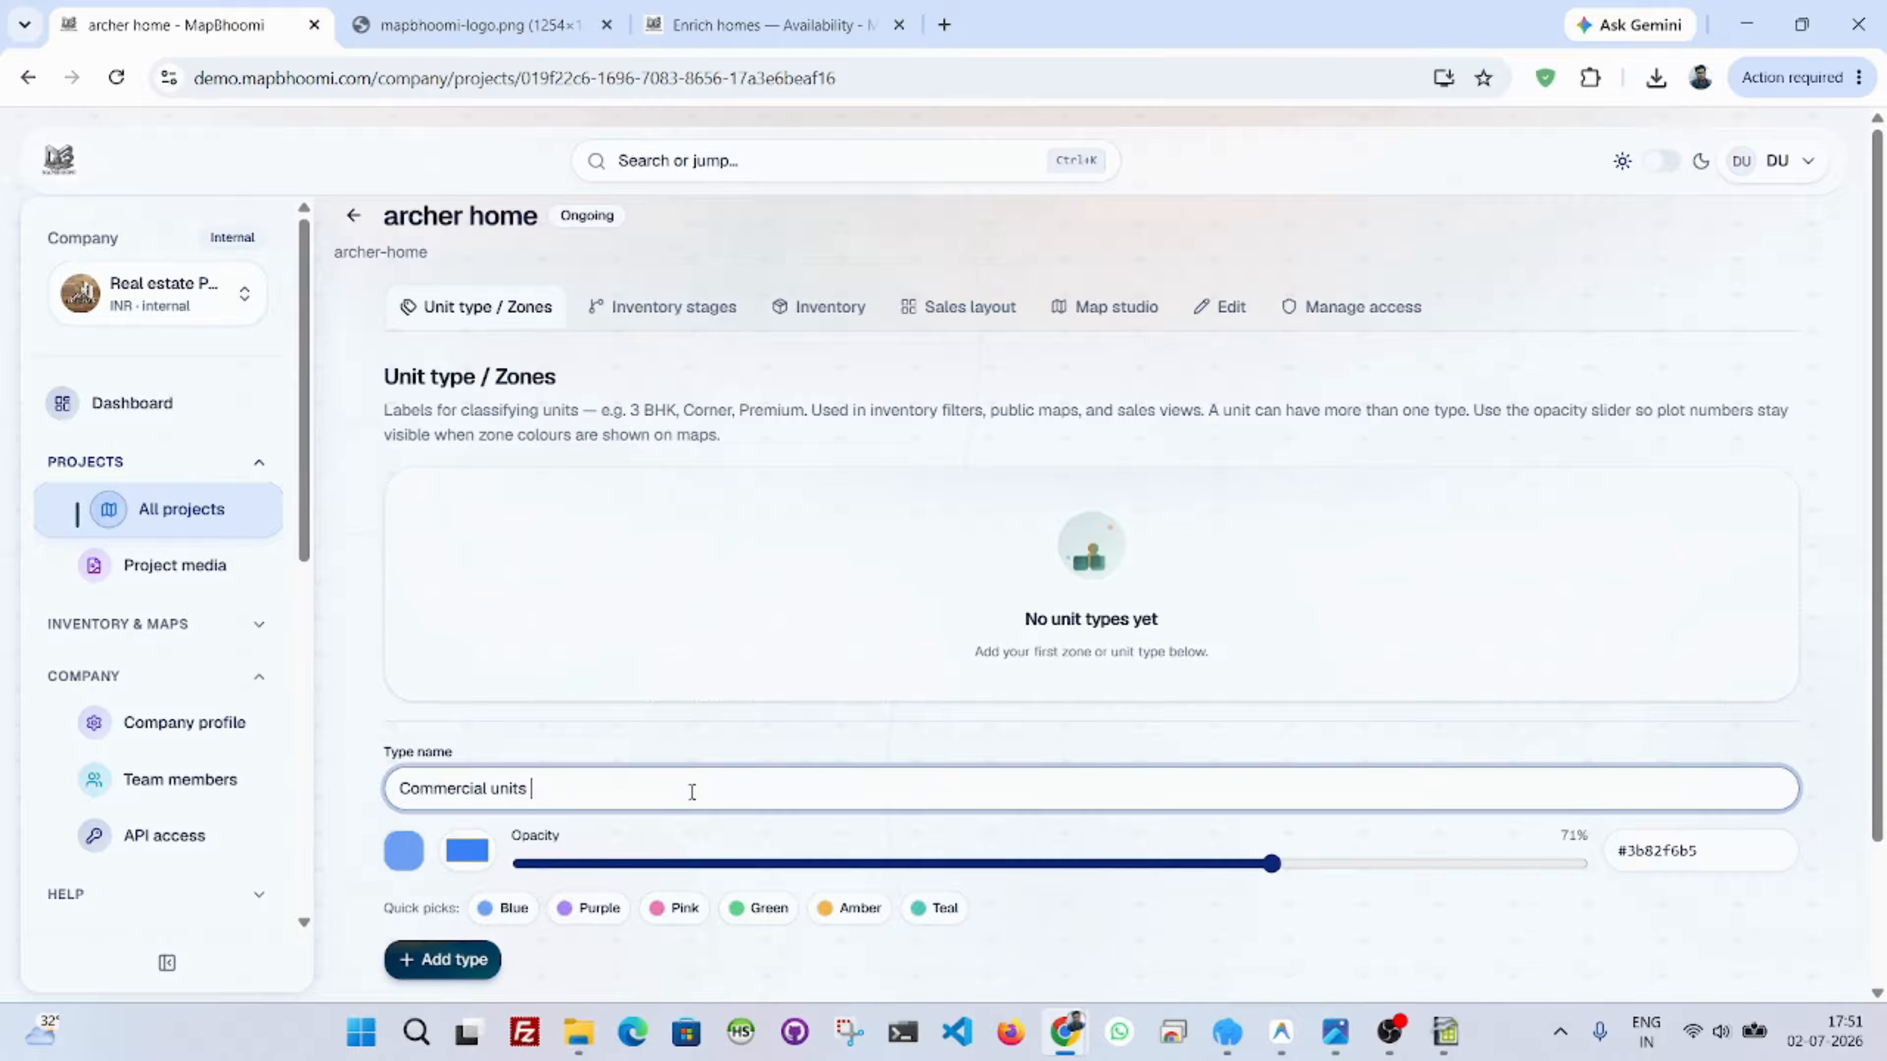
Set the unit type's colour to turquoise #3bf7c8b5 and add it to the project.
click(473, 858)
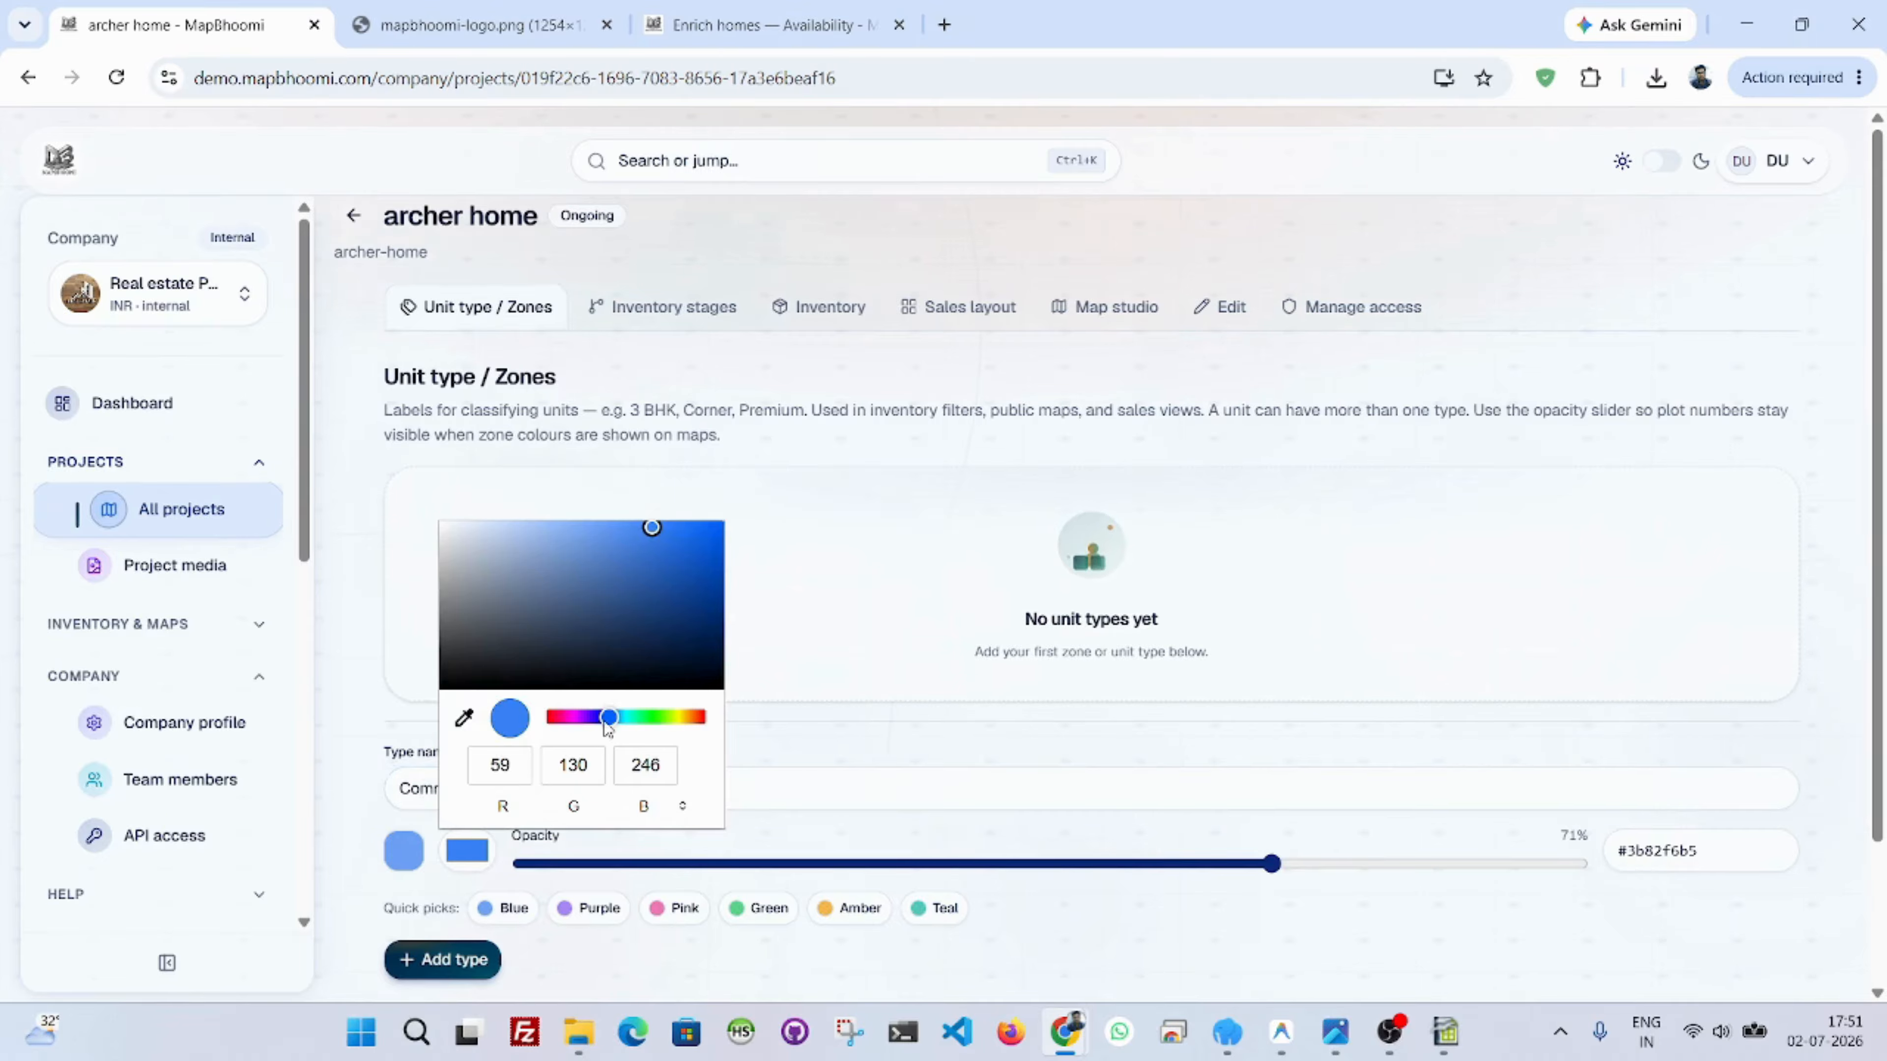
drag(608, 717, 631, 716)
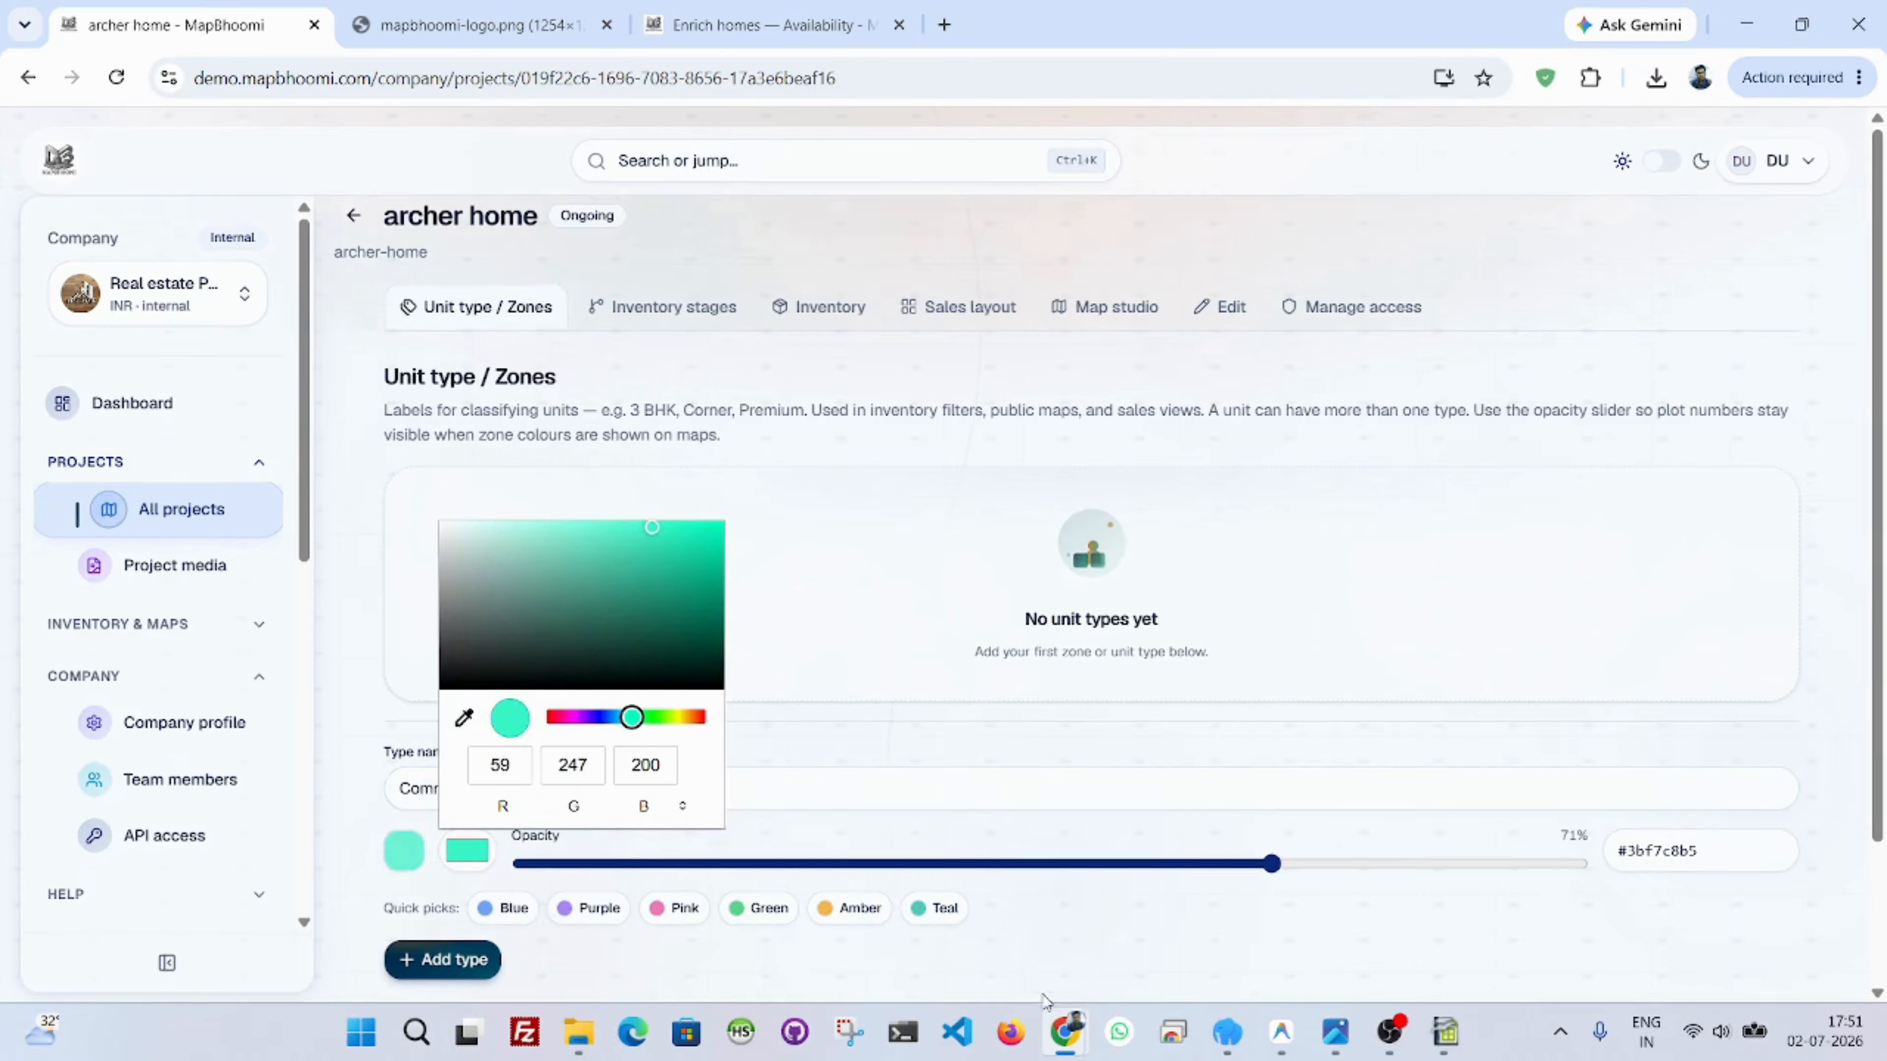
click(1027, 969)
click(434, 968)
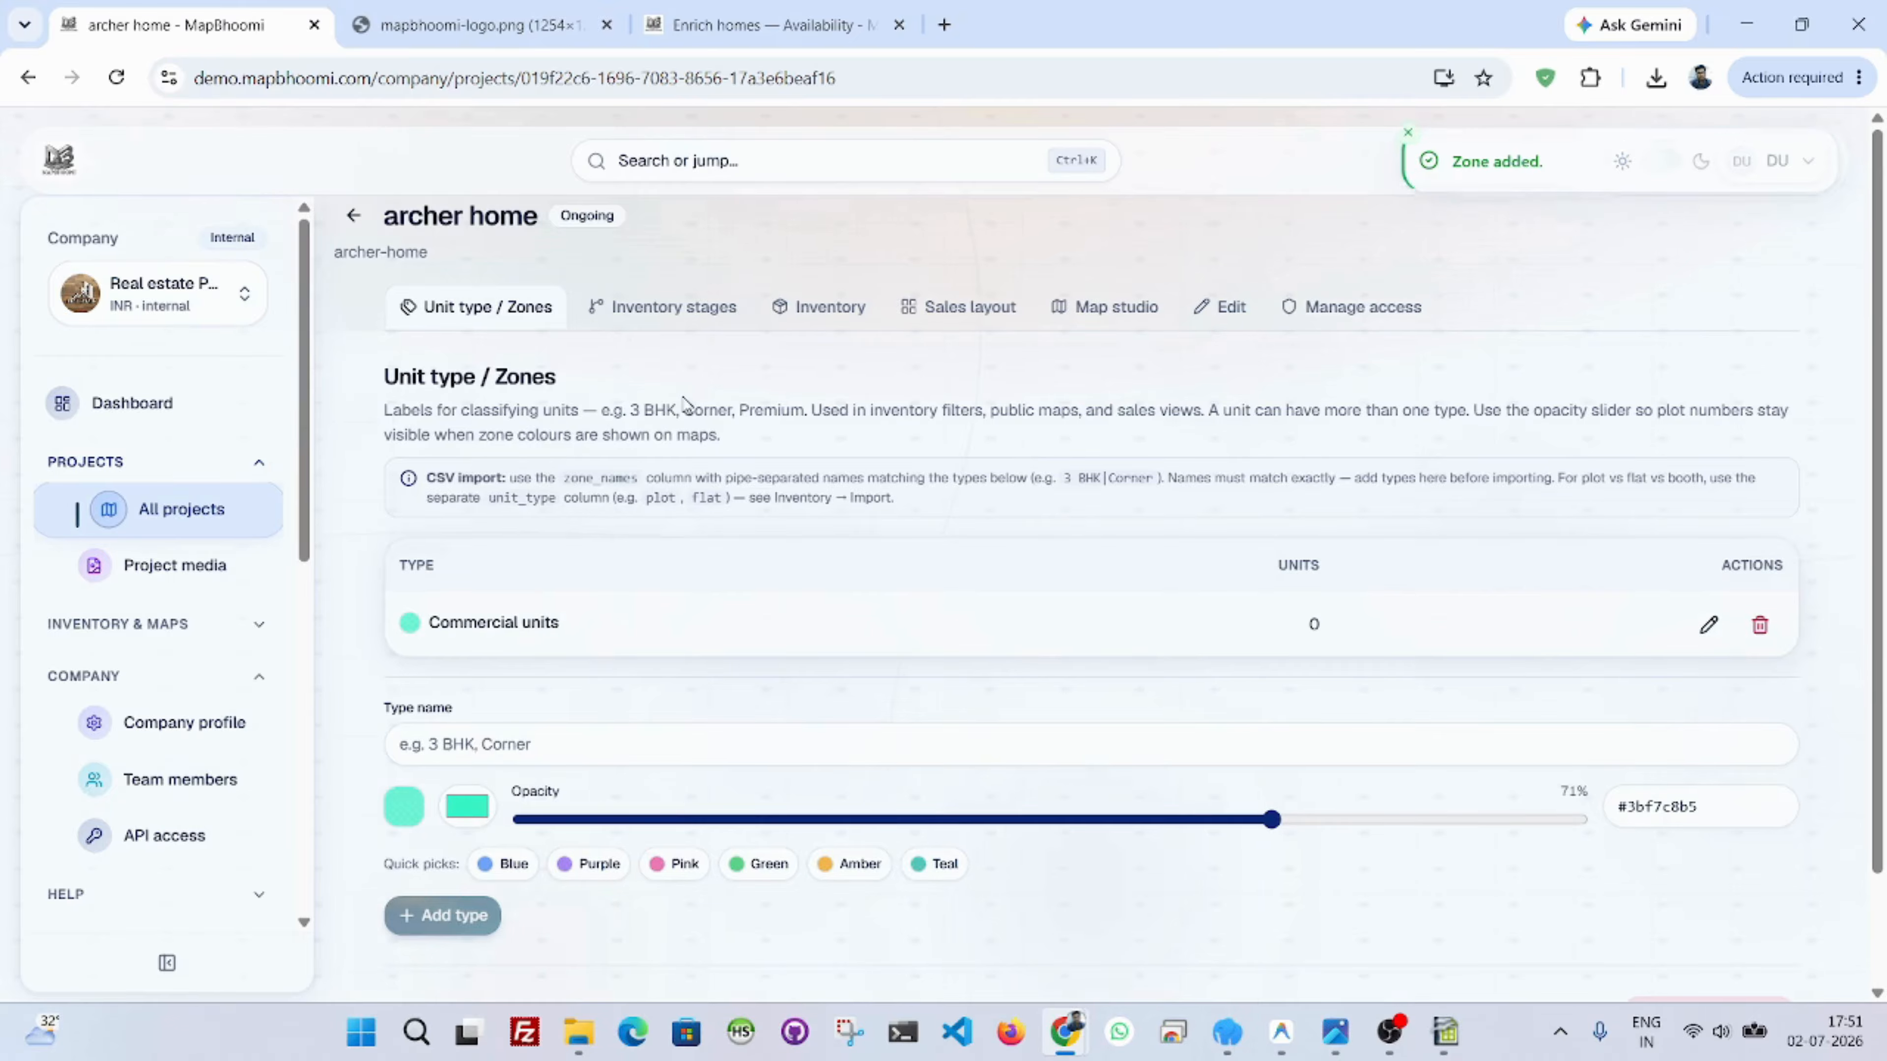
Add a custom inventory stage named "Blocked" with the blue colour #3c72beb5.
click(658, 323)
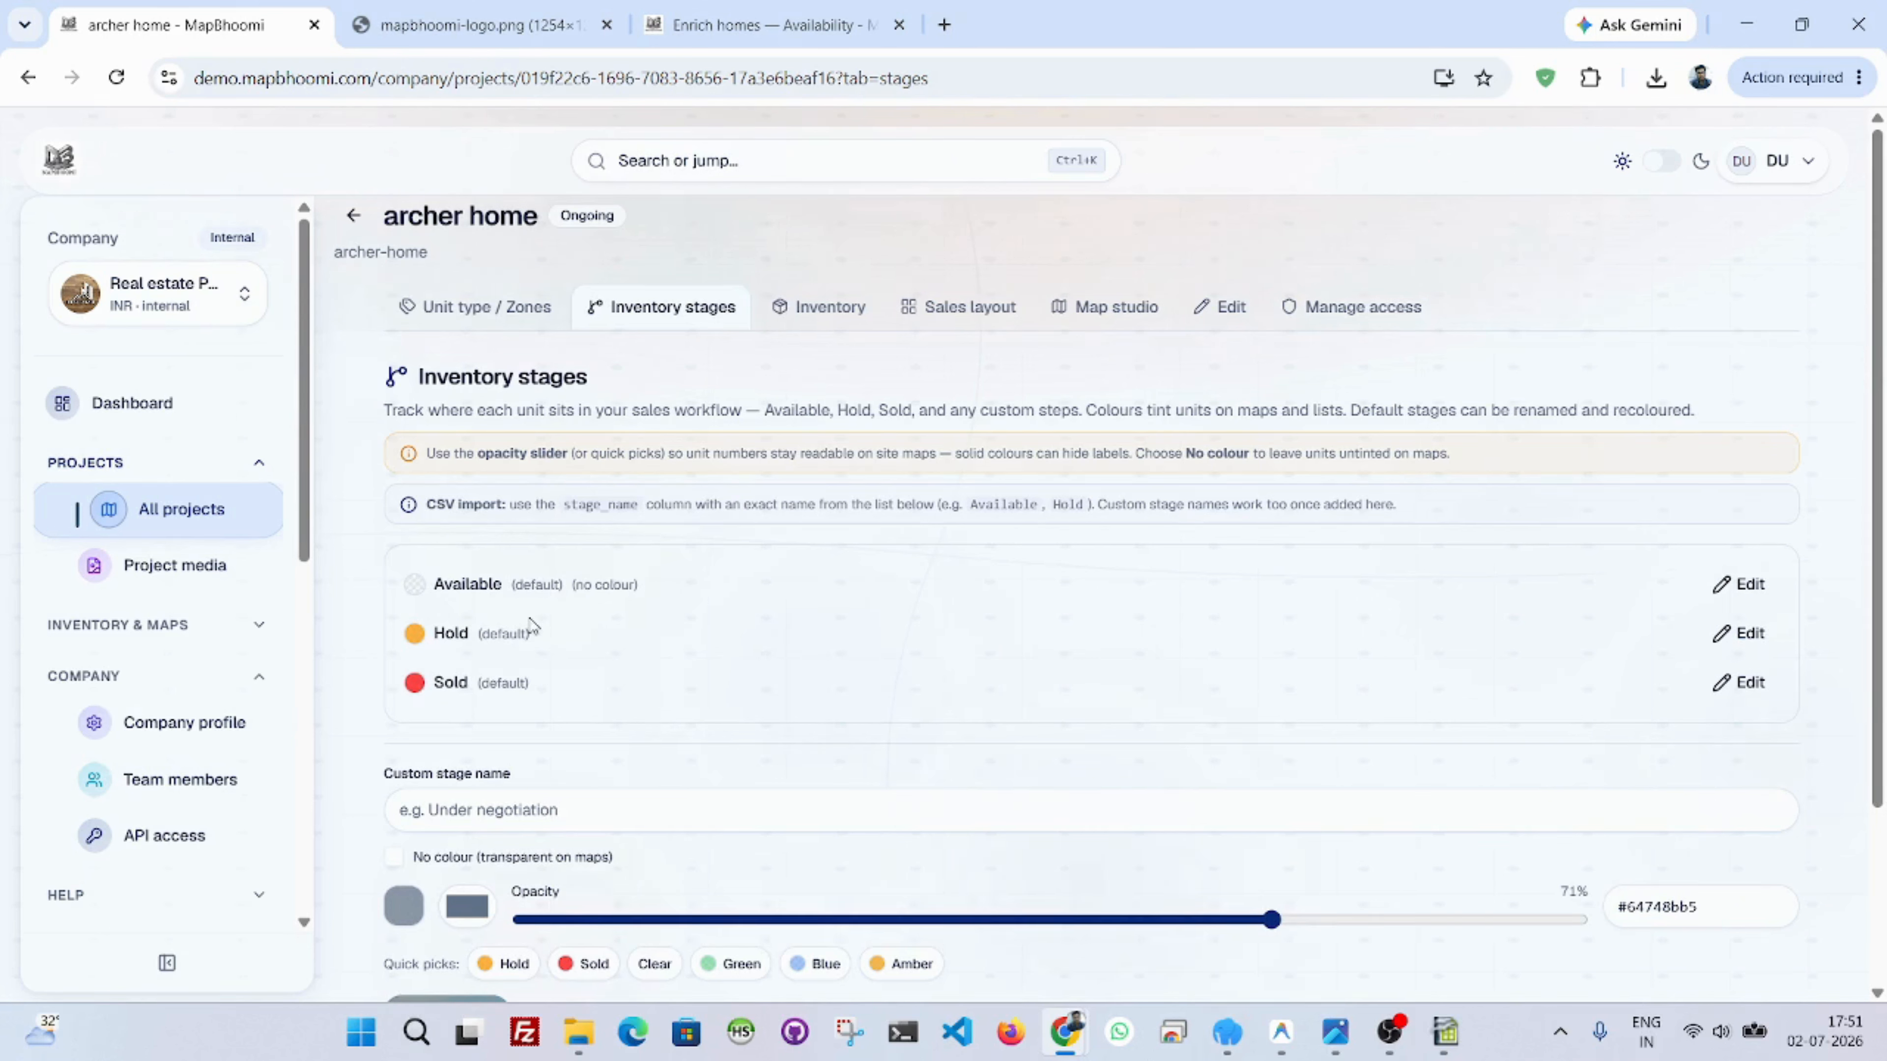
click(578, 817)
text(Blocked)
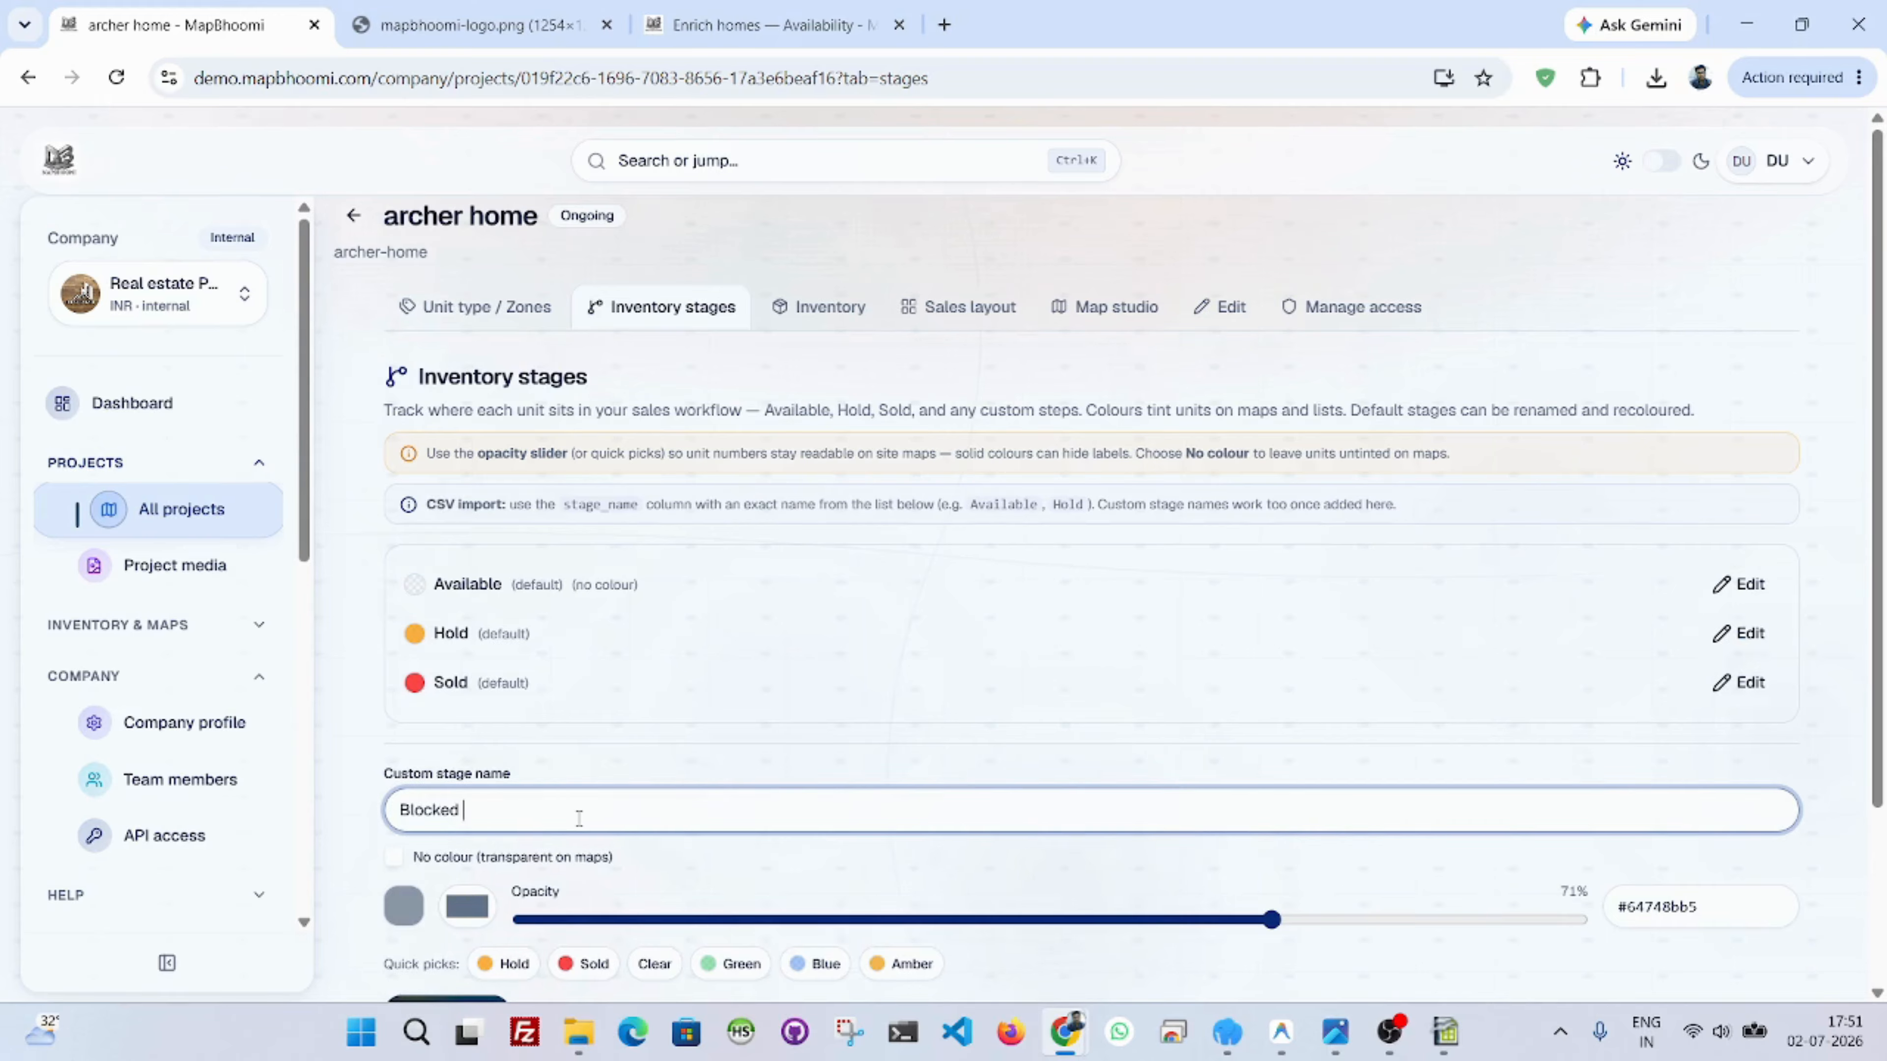
click(476, 917)
drag(518, 652, 631, 619)
click(827, 752)
scroll(810, 751, down, 3)
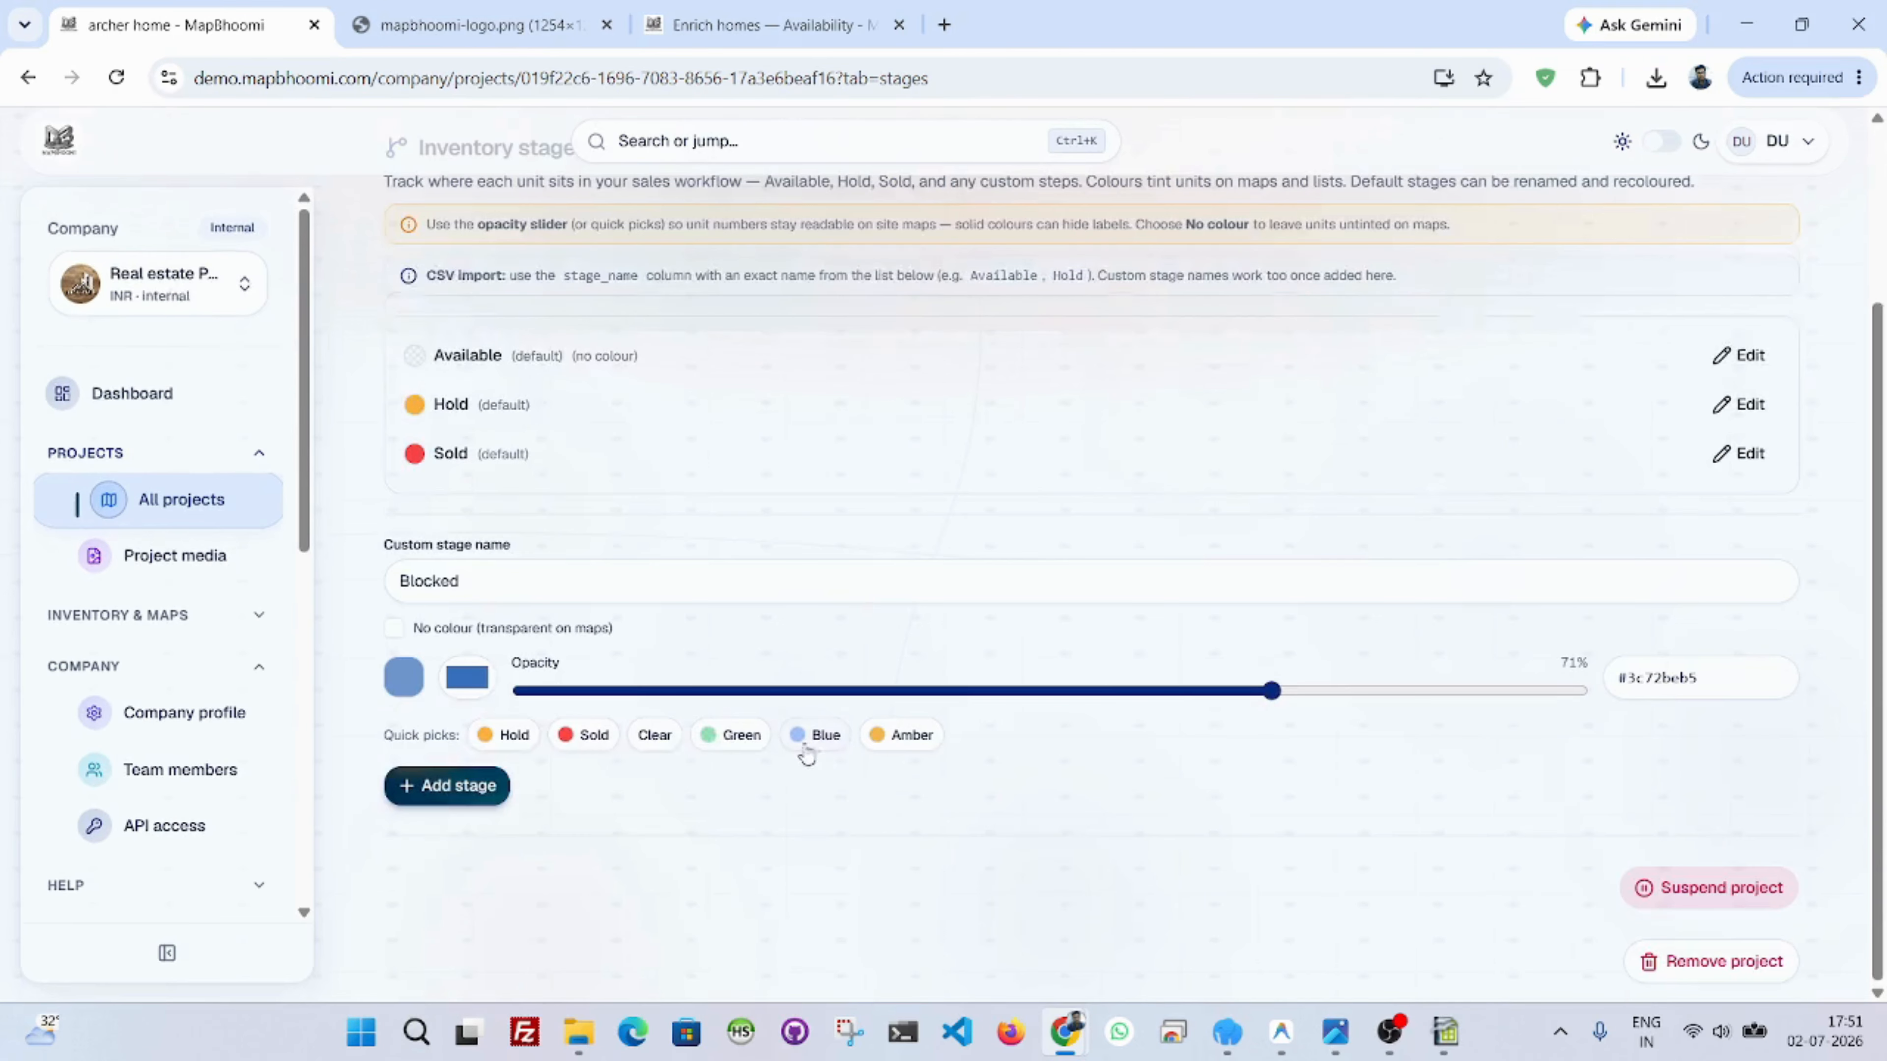
click(468, 792)
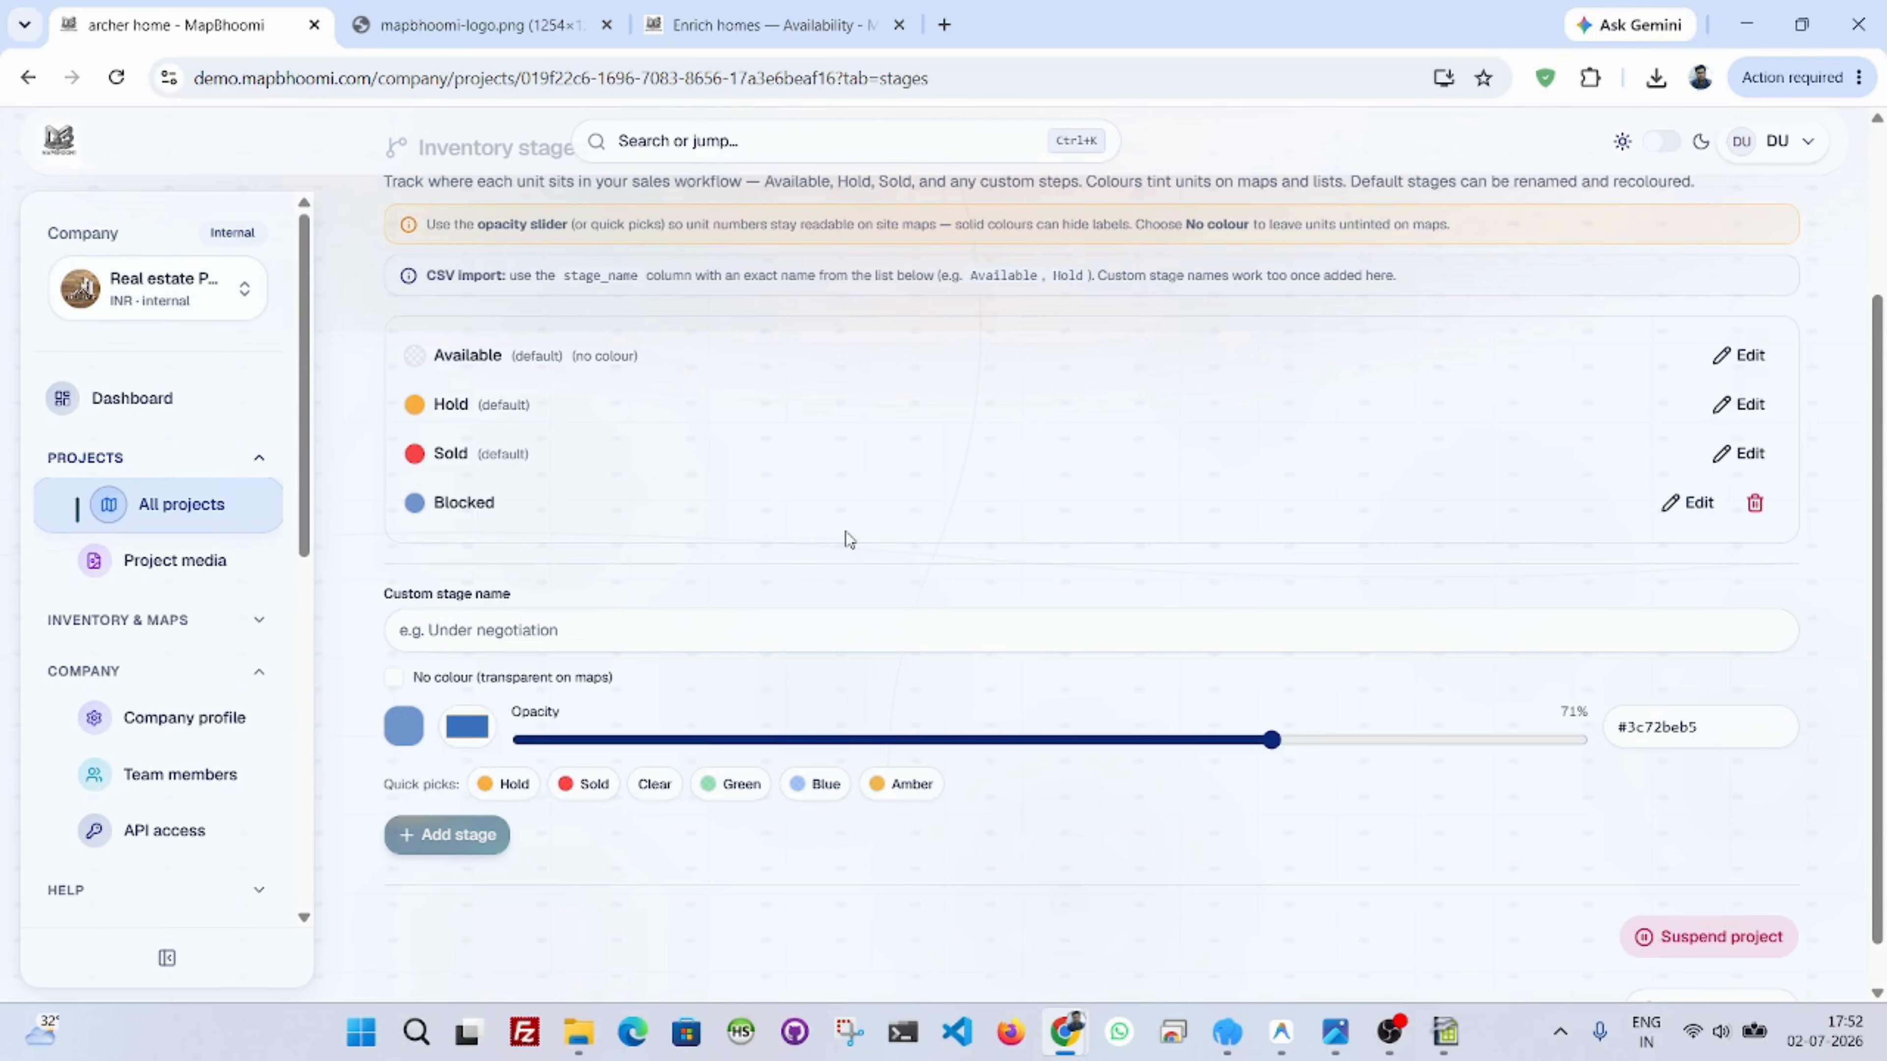
scroll(849, 541, up, 3)
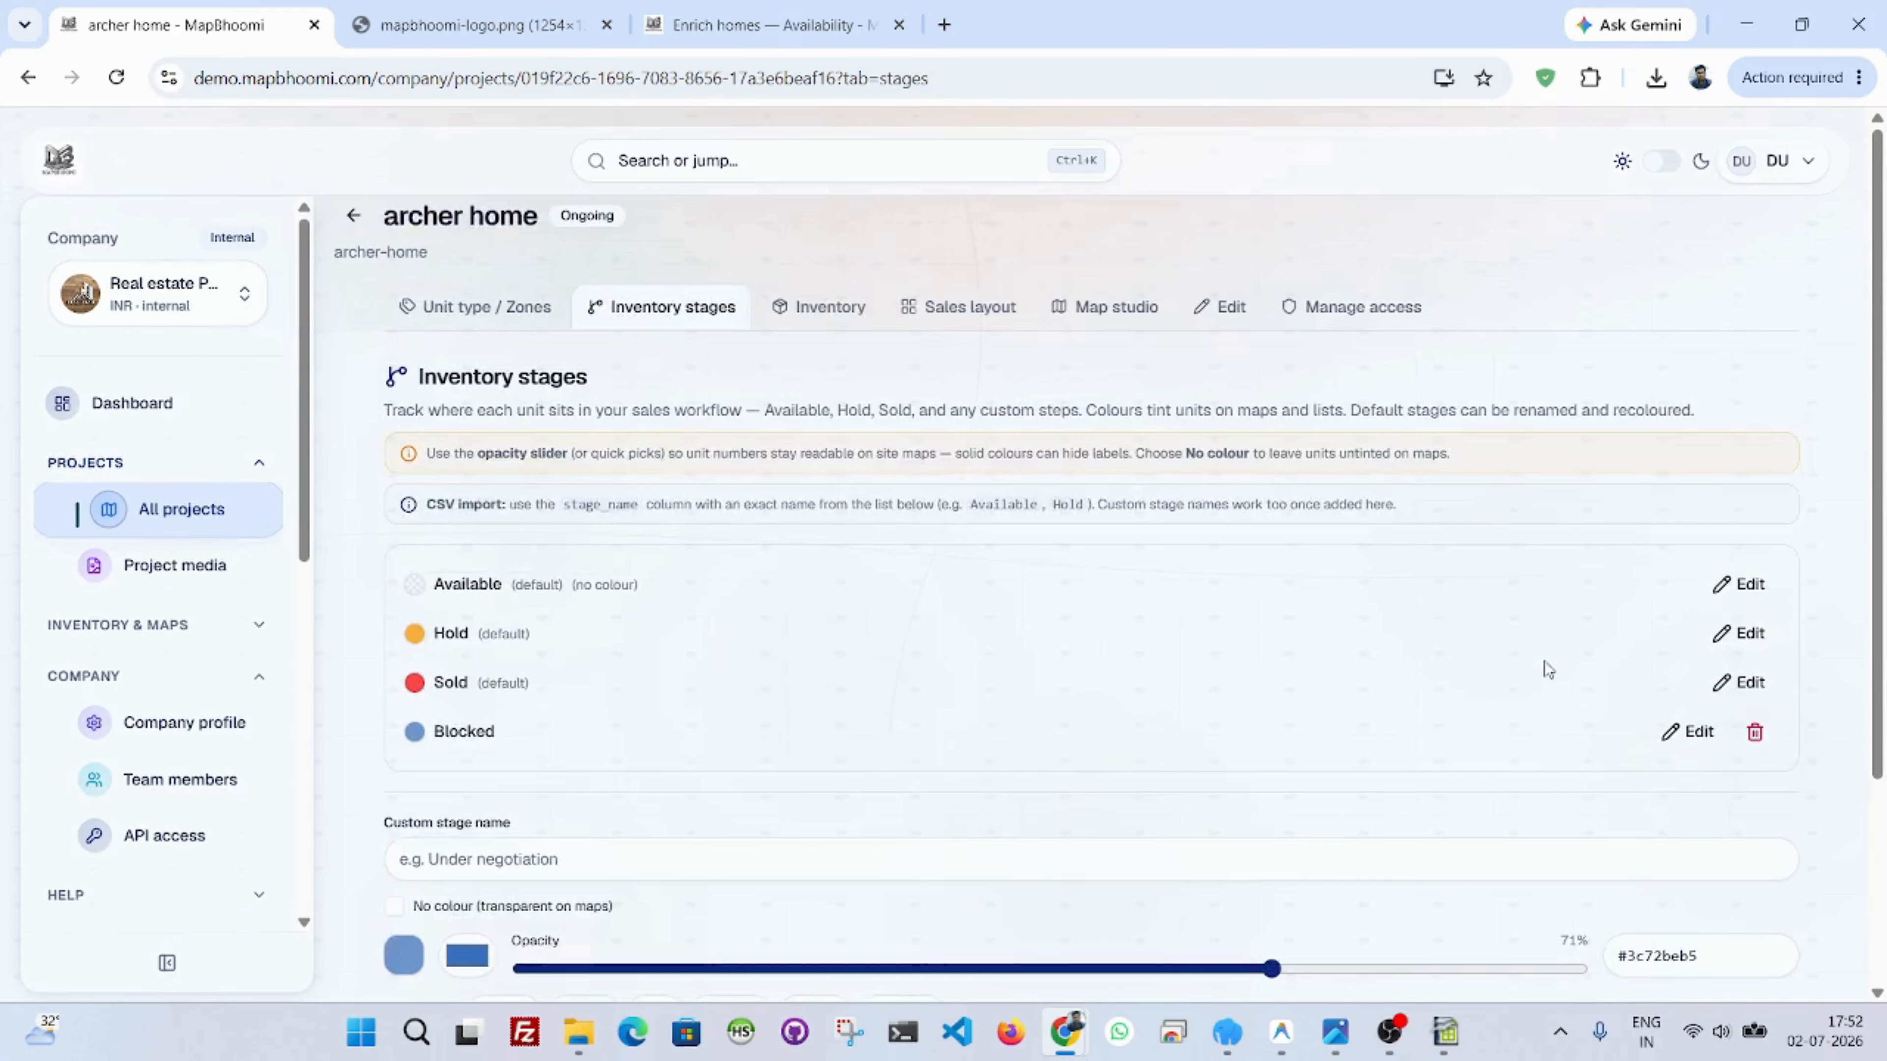
scroll(1821, 633, down, 4)
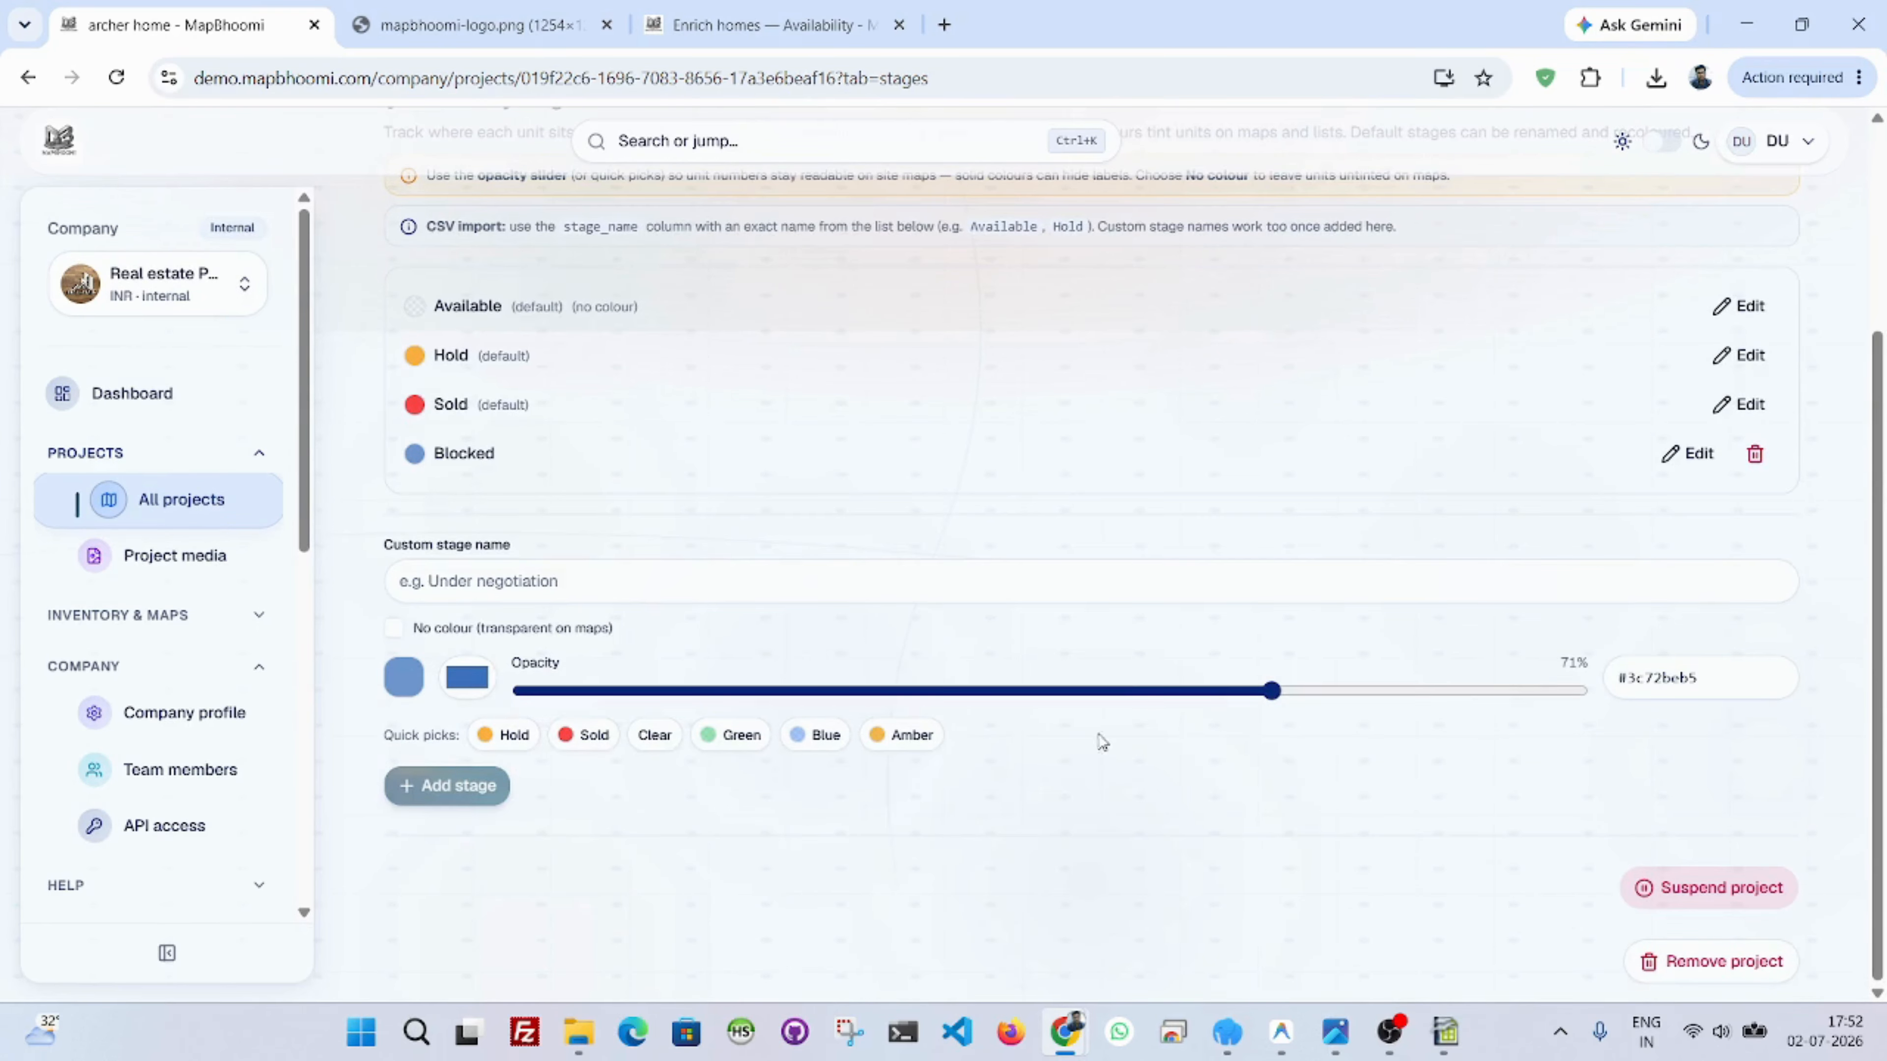
scroll(1102, 741, up, 3)
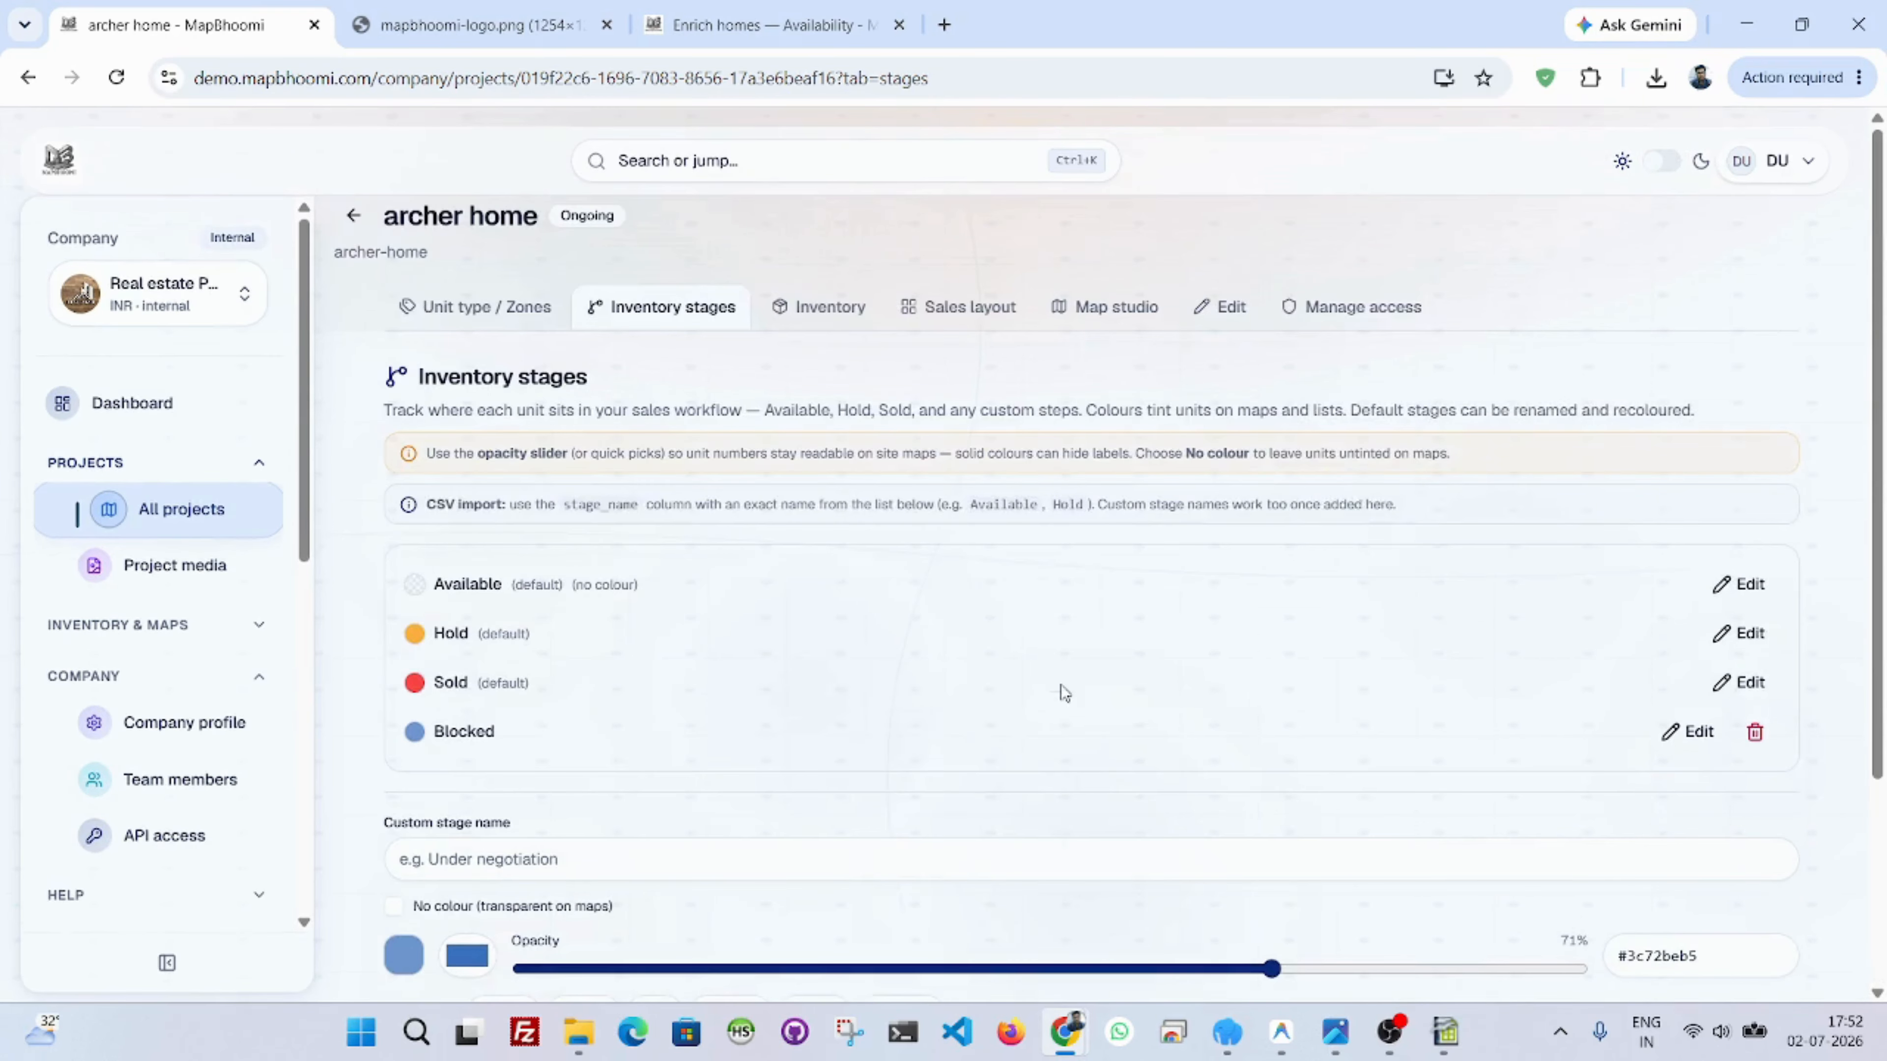
Download archer home's current inventory in import format and save it as inventory-import-archer-home.csv in Downloads.
click(838, 334)
scroll(1208, 636, down, 3)
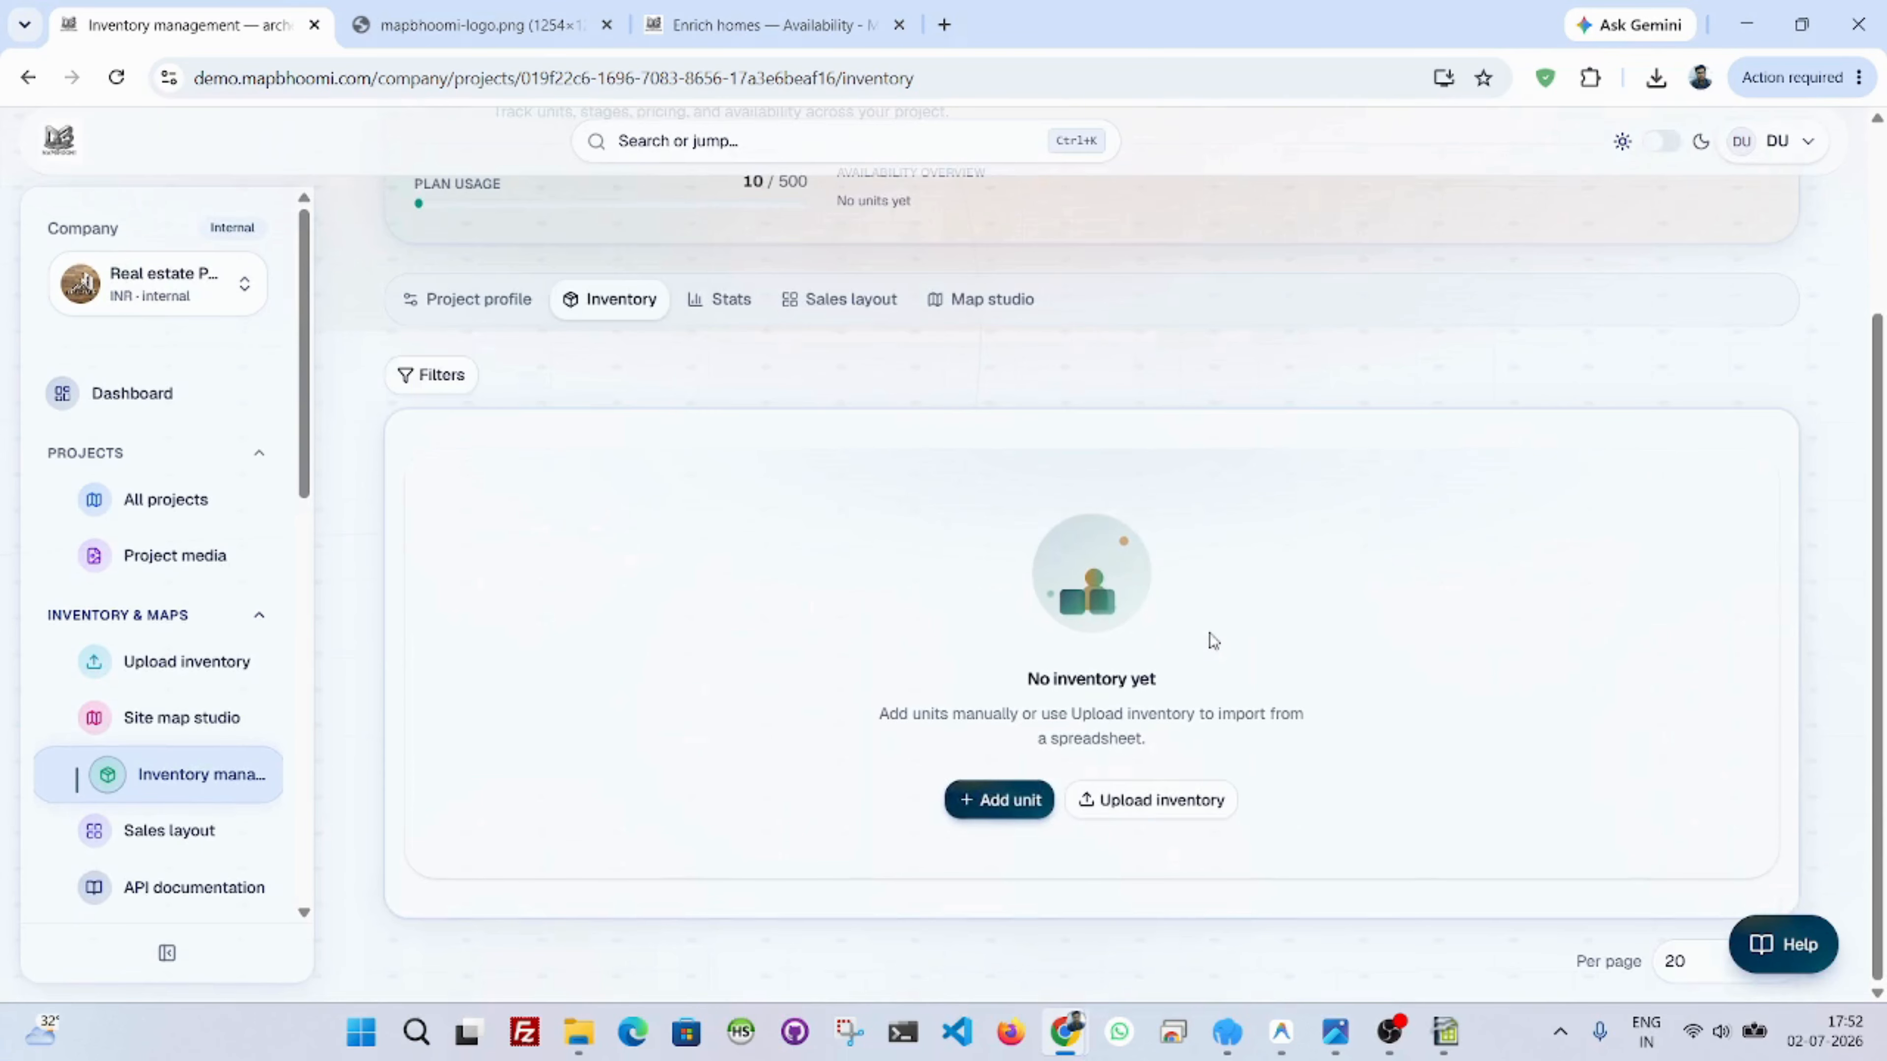
click(1172, 811)
scroll(1020, 695, down, 3)
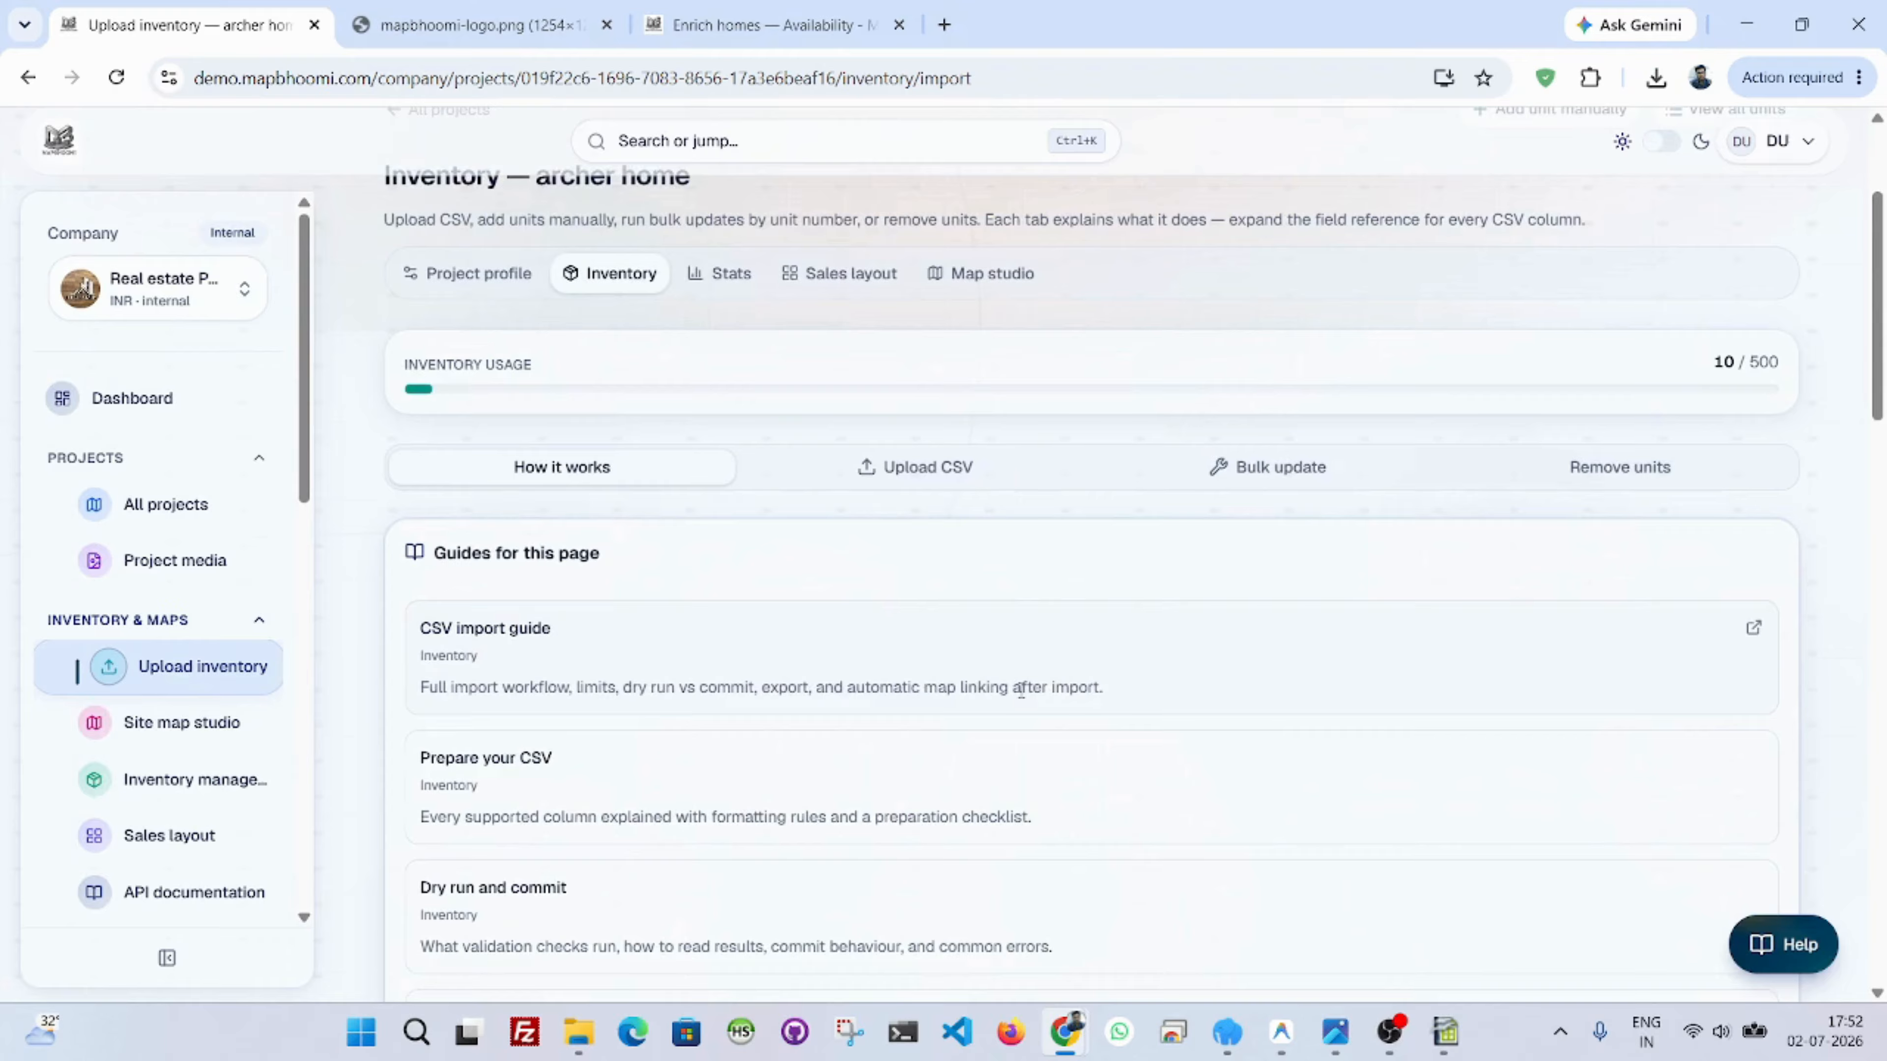
click(907, 480)
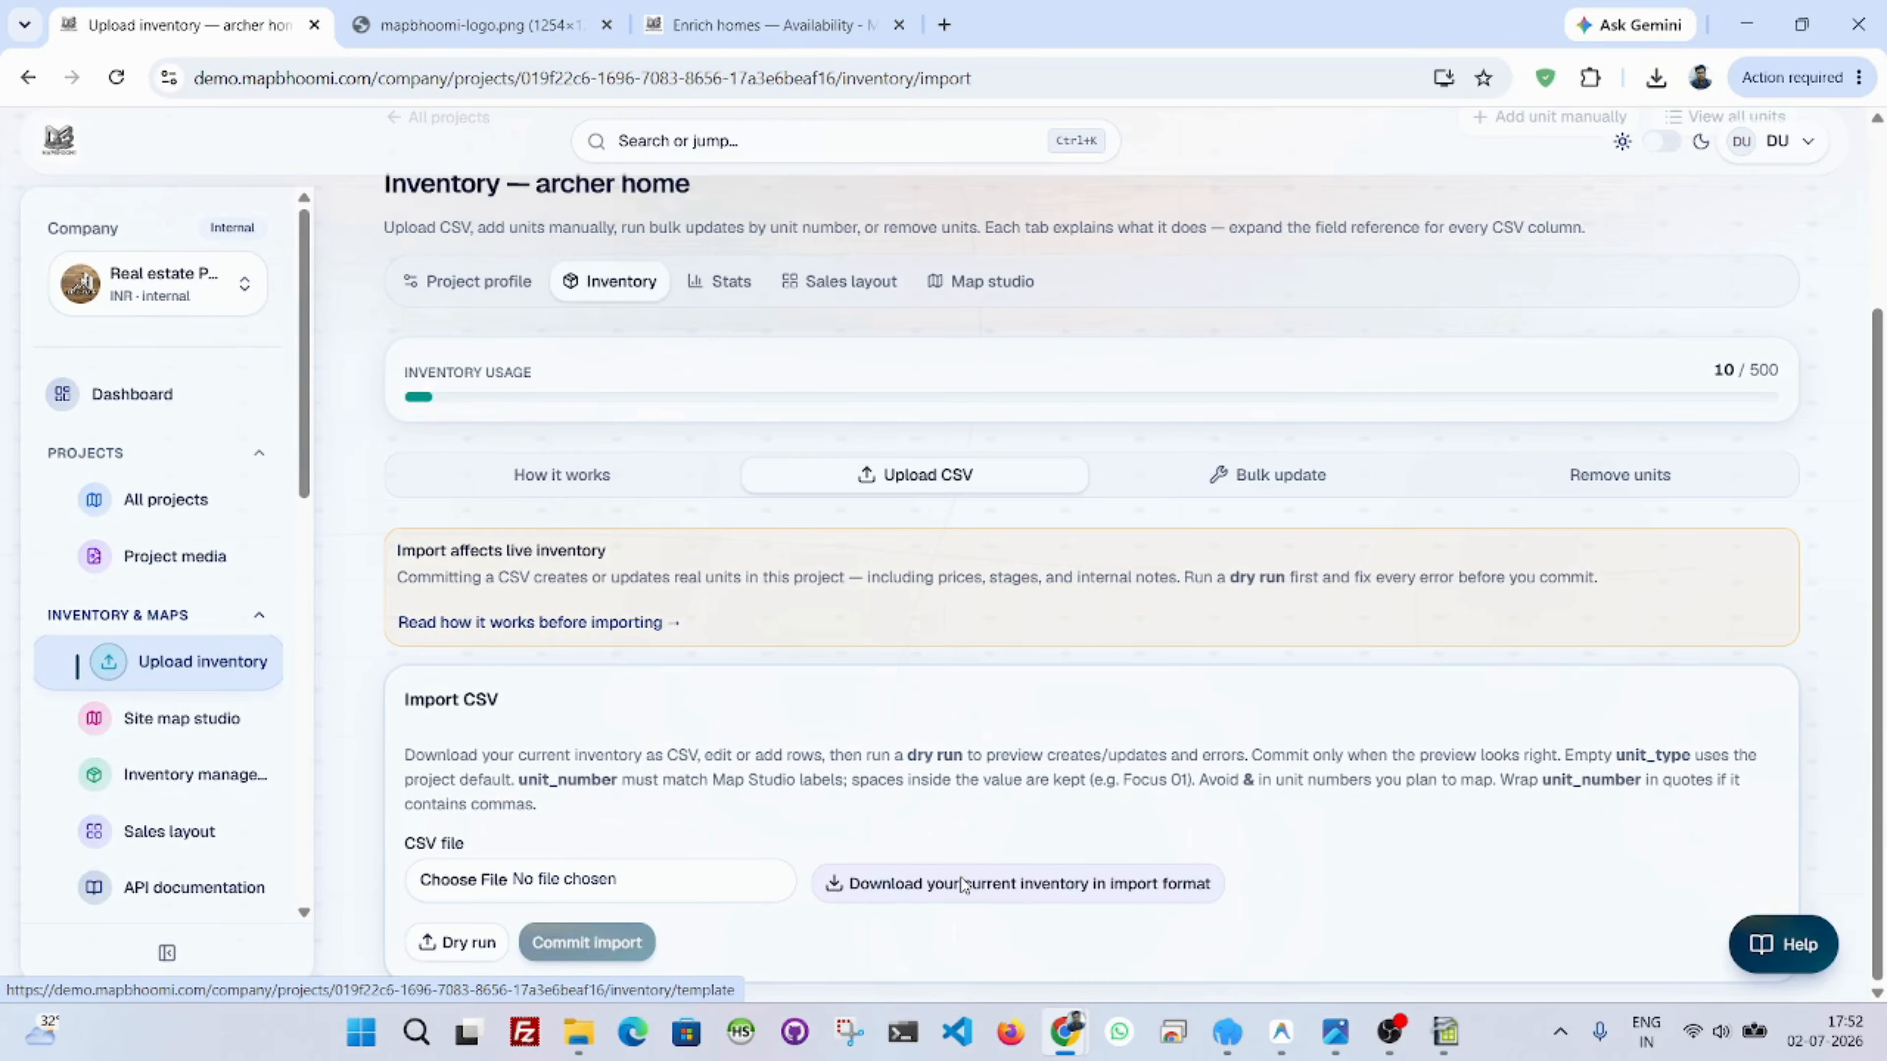
click(851, 884)
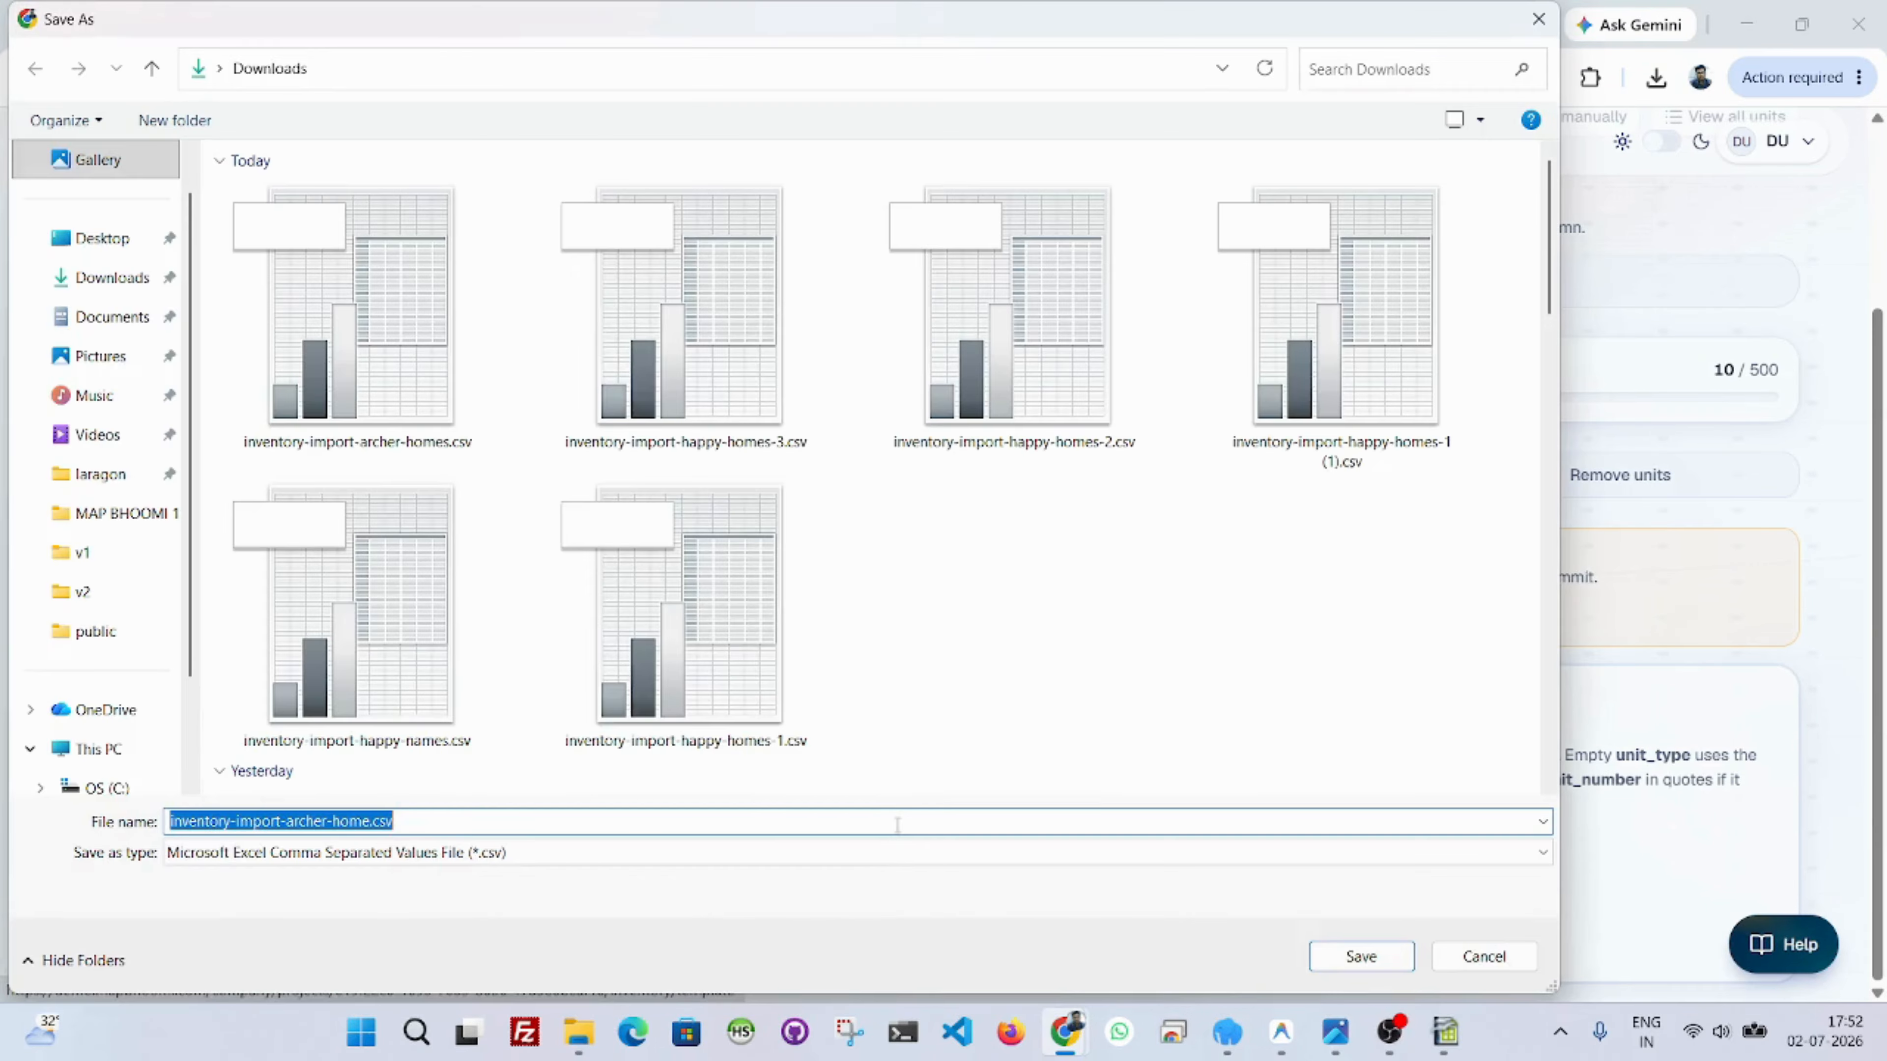
click(1341, 956)
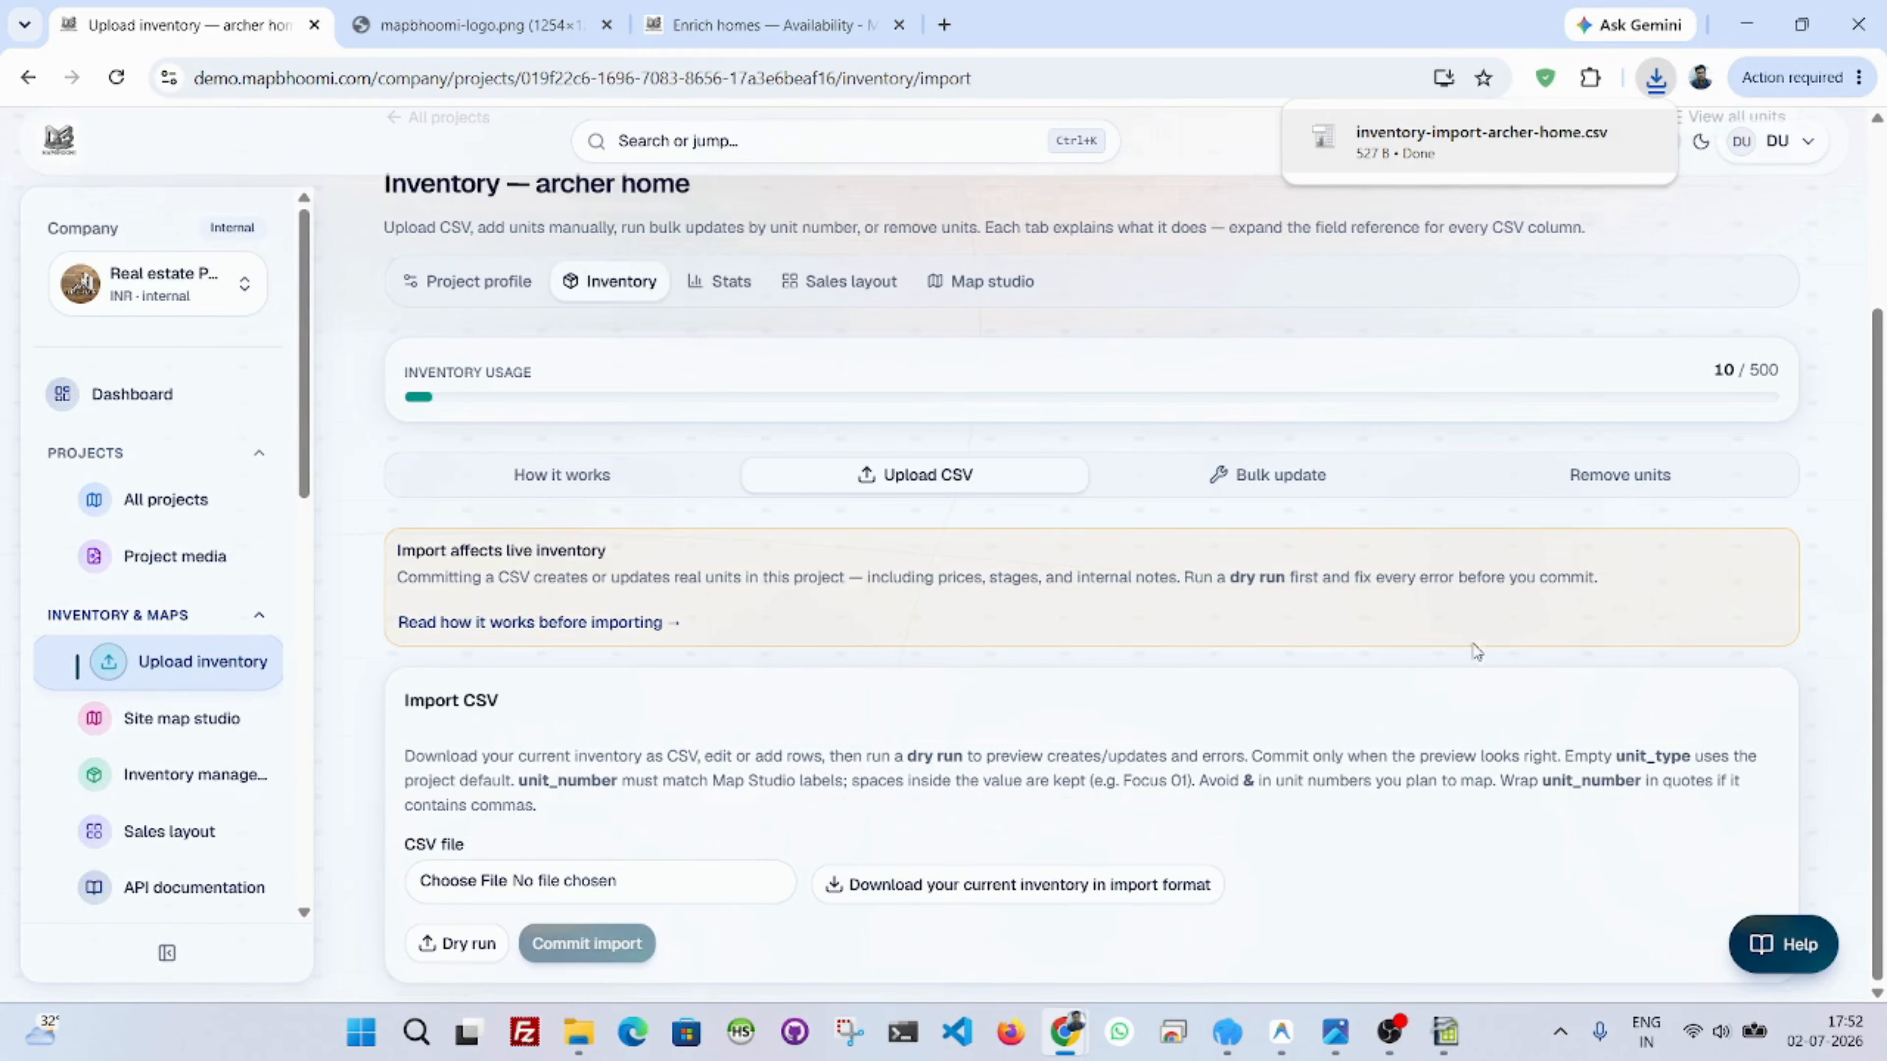
Switch to OpenOffice Calc and open inventory-import-archer-home.csv with comma and space as separators.
mouse_move(1456, 1030)
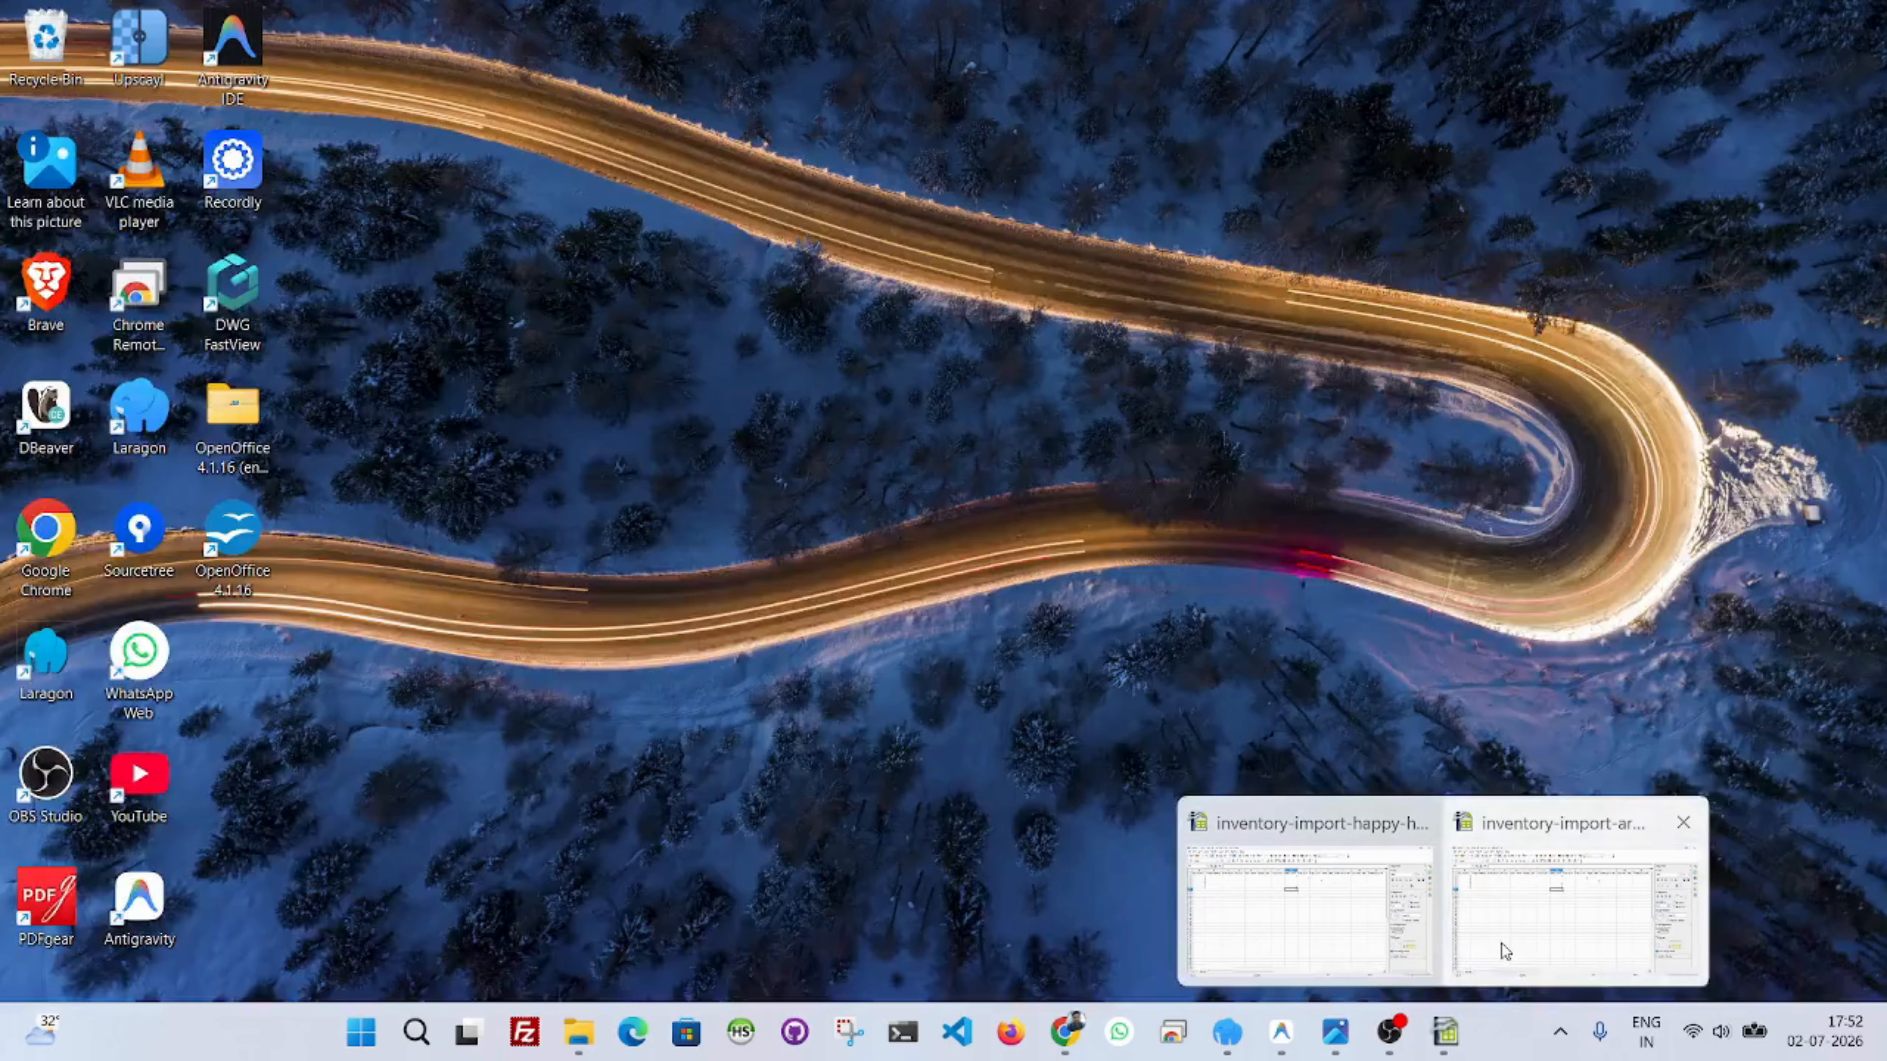
click(1501, 945)
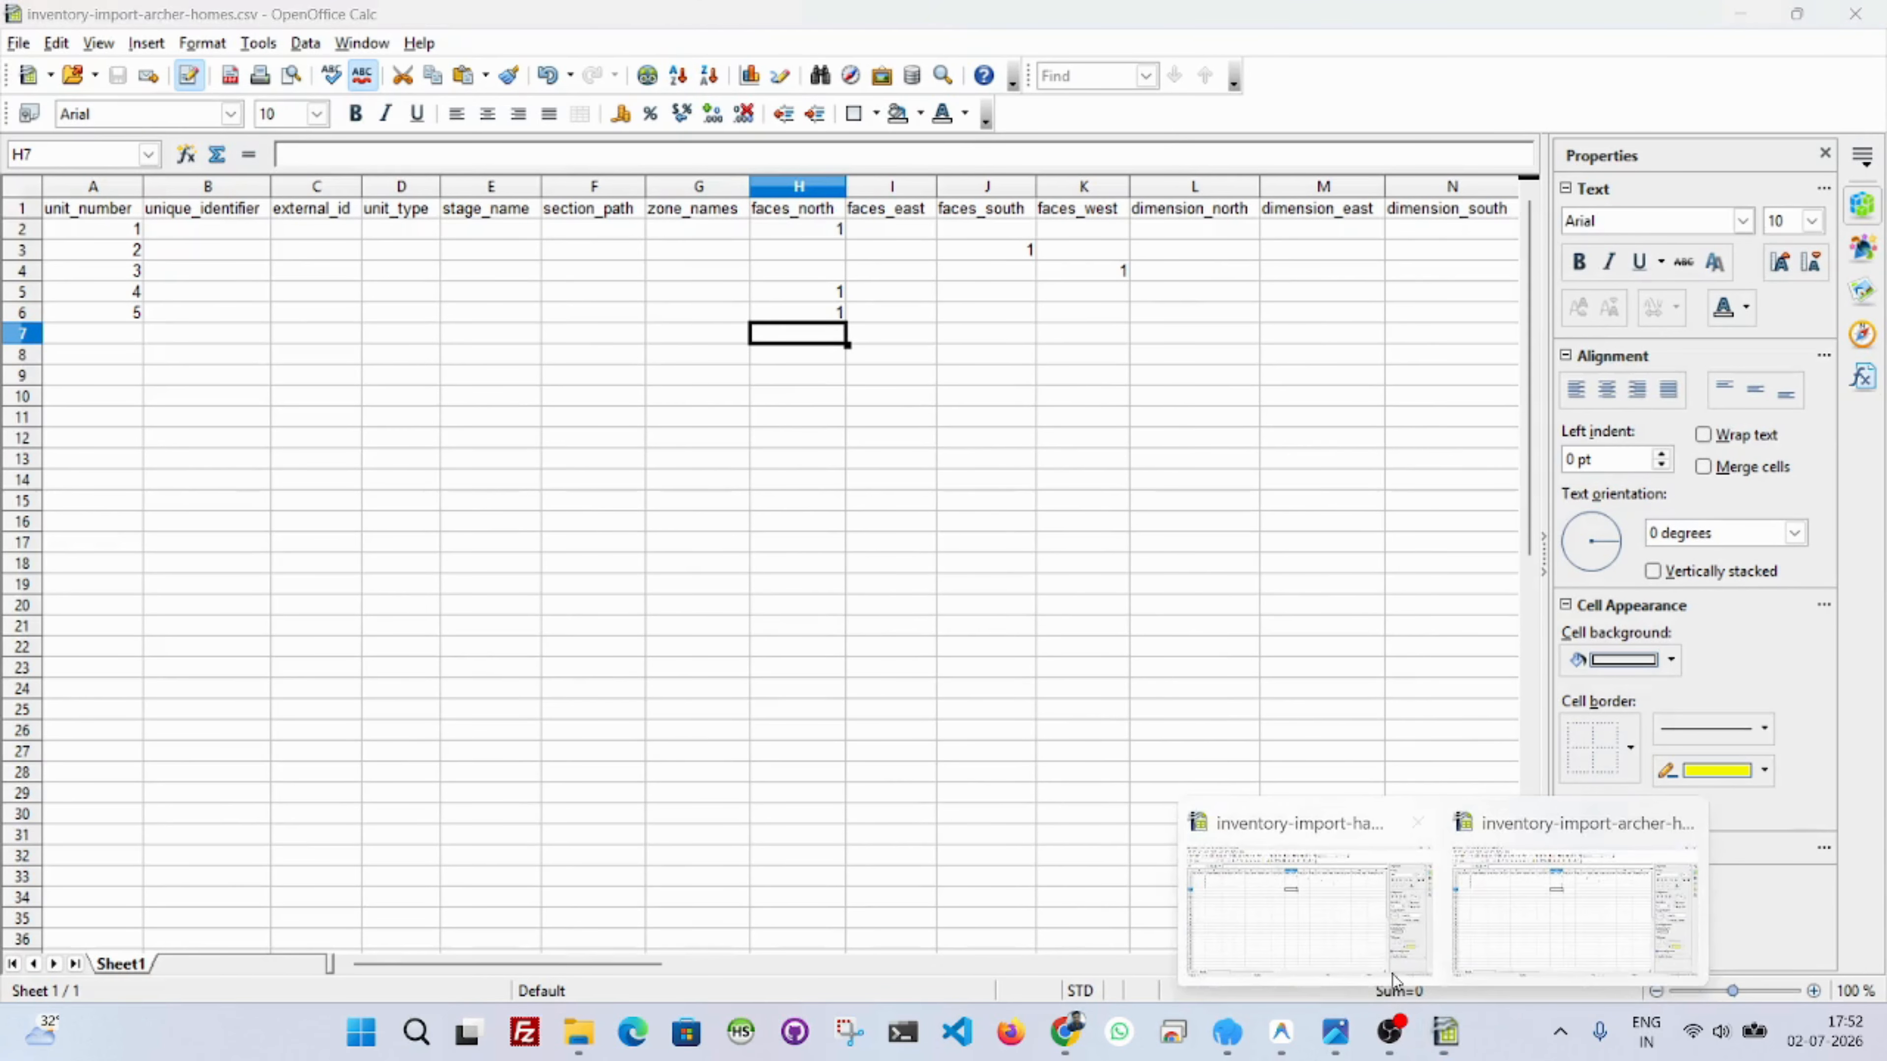
click(1374, 949)
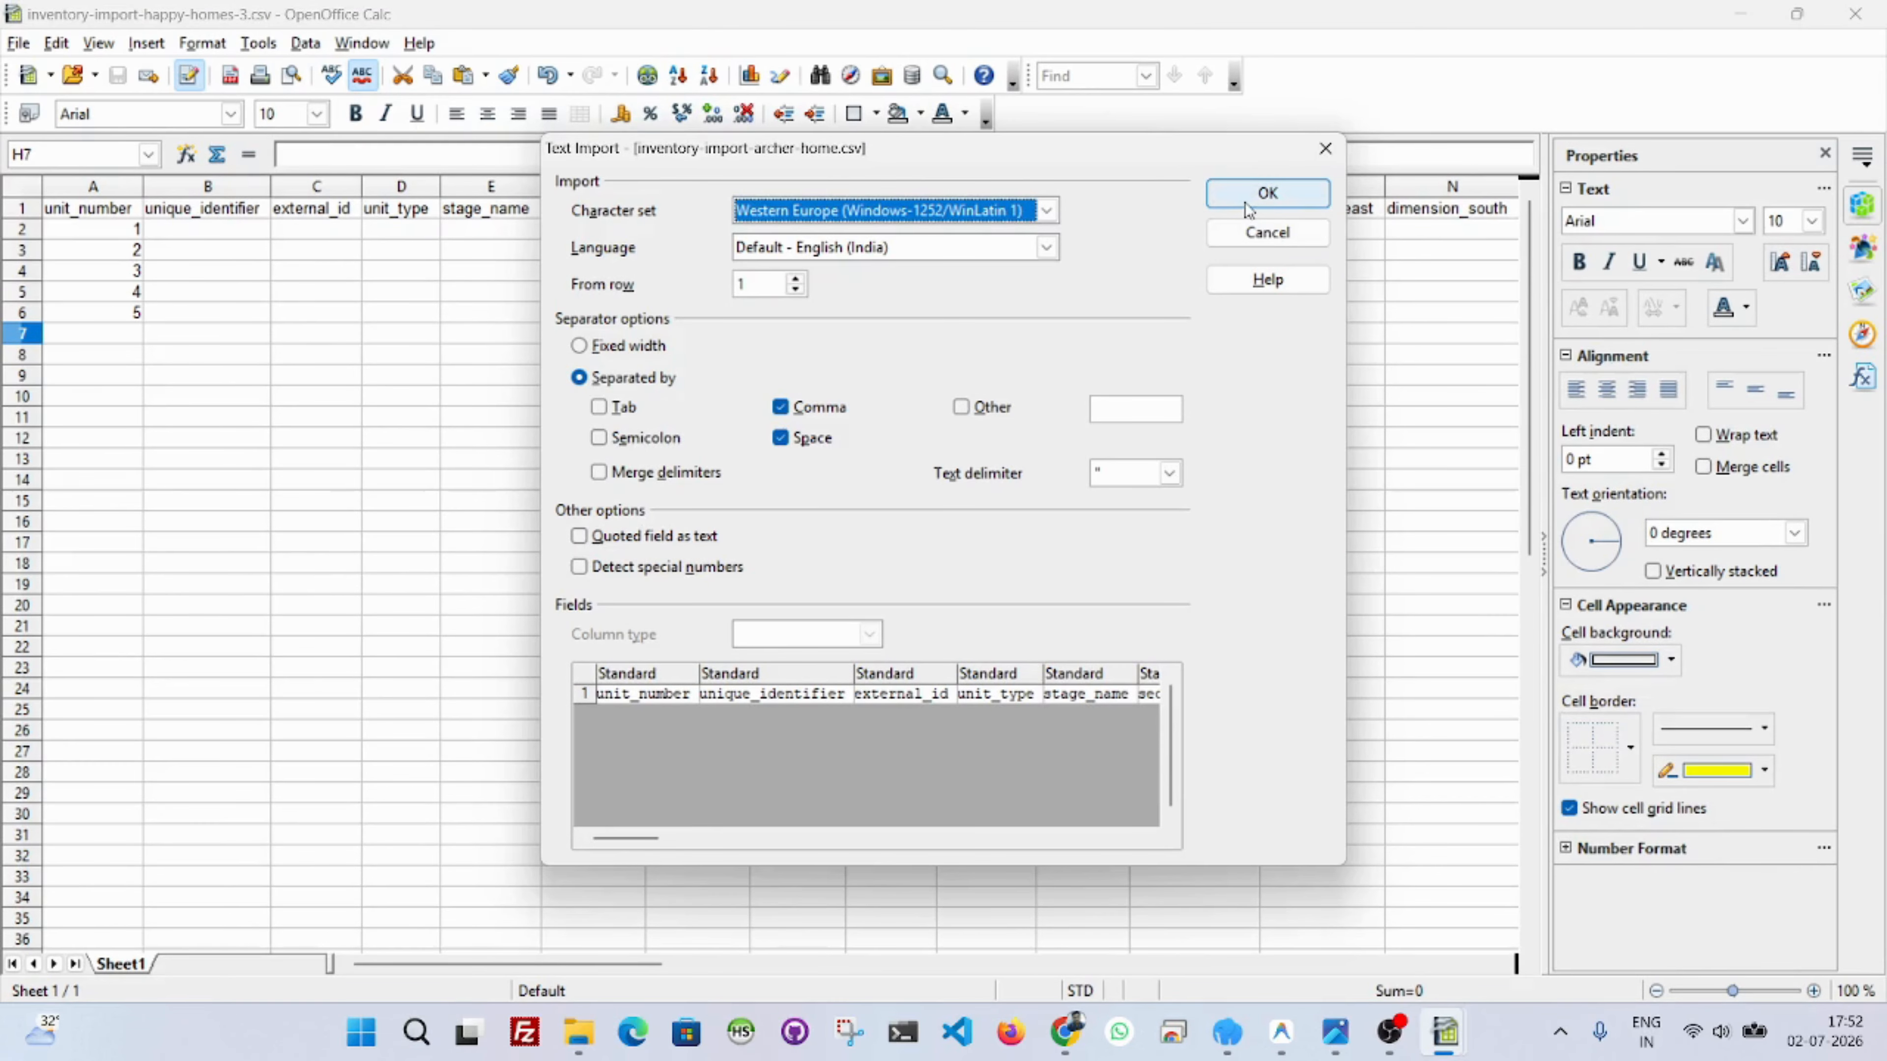
click(1267, 194)
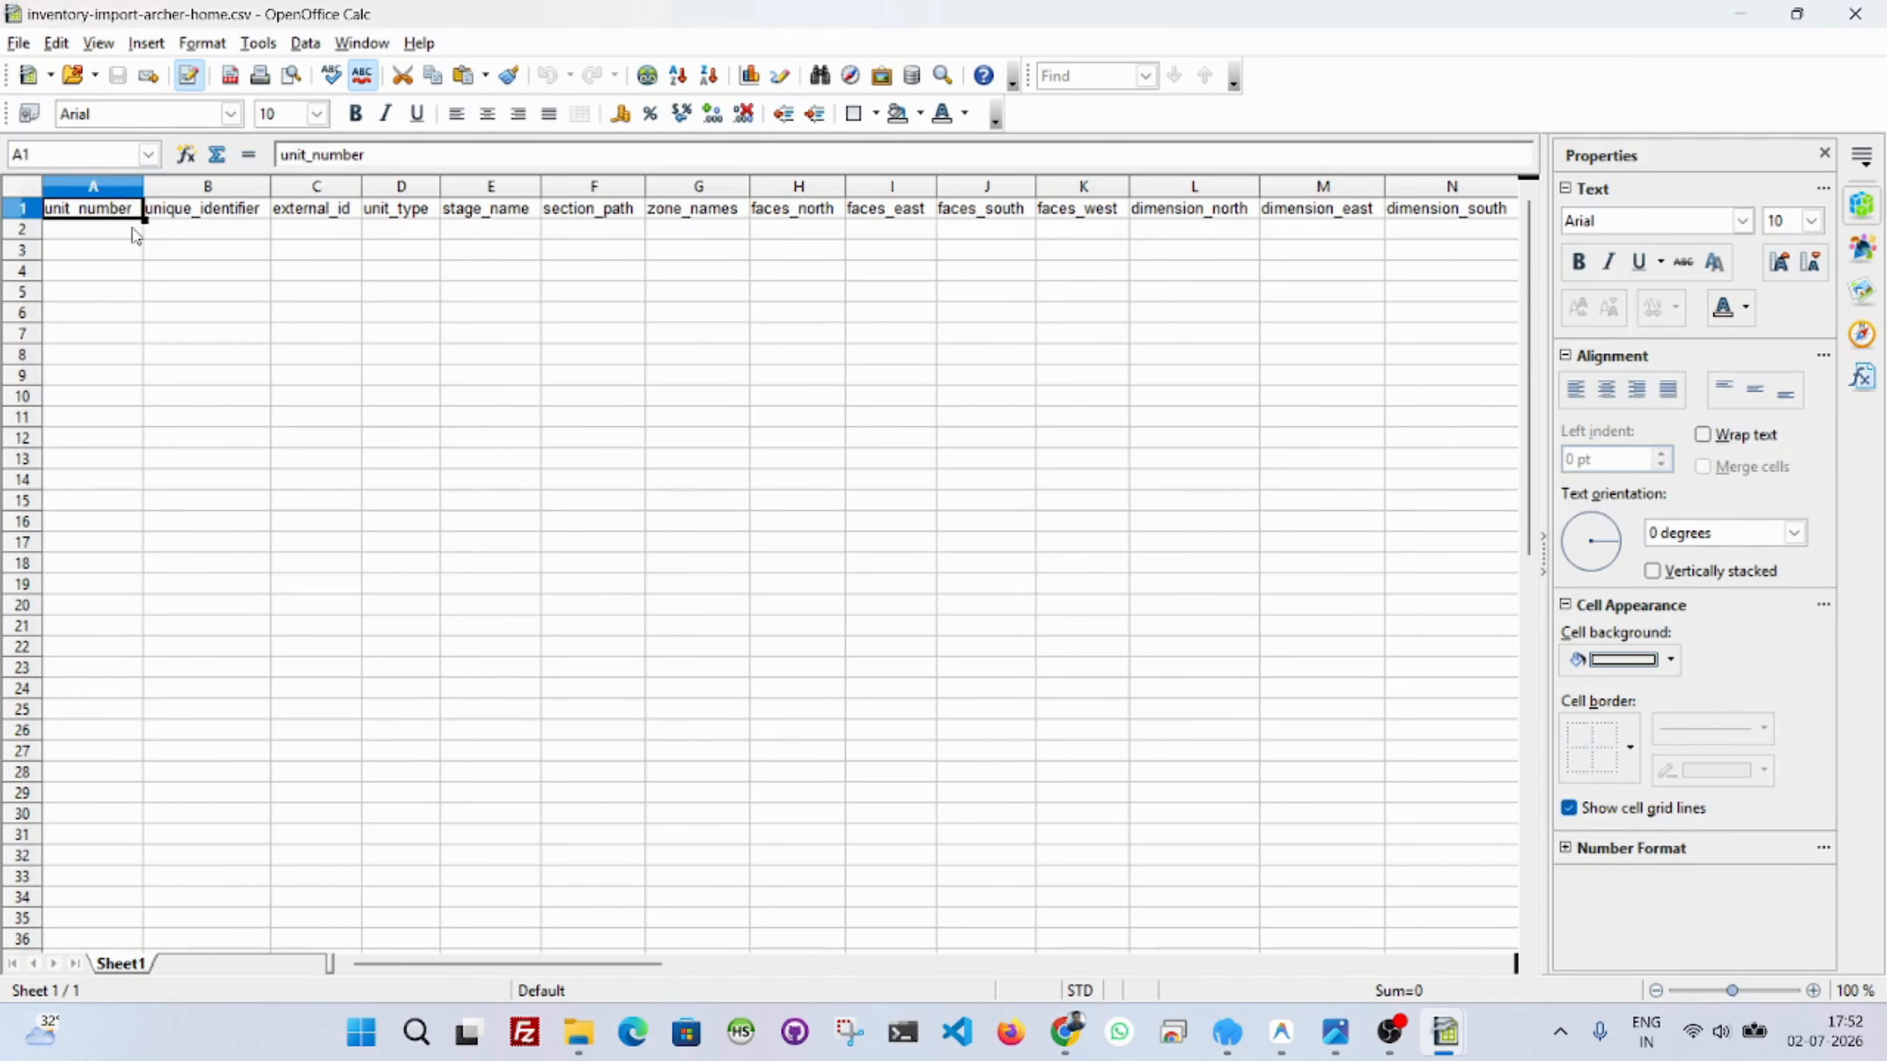
Fill the unit_number column with 1, 2, 3, 4 and 5 in cells A2 to A6.
click(133, 228)
click(125, 213)
click(127, 228)
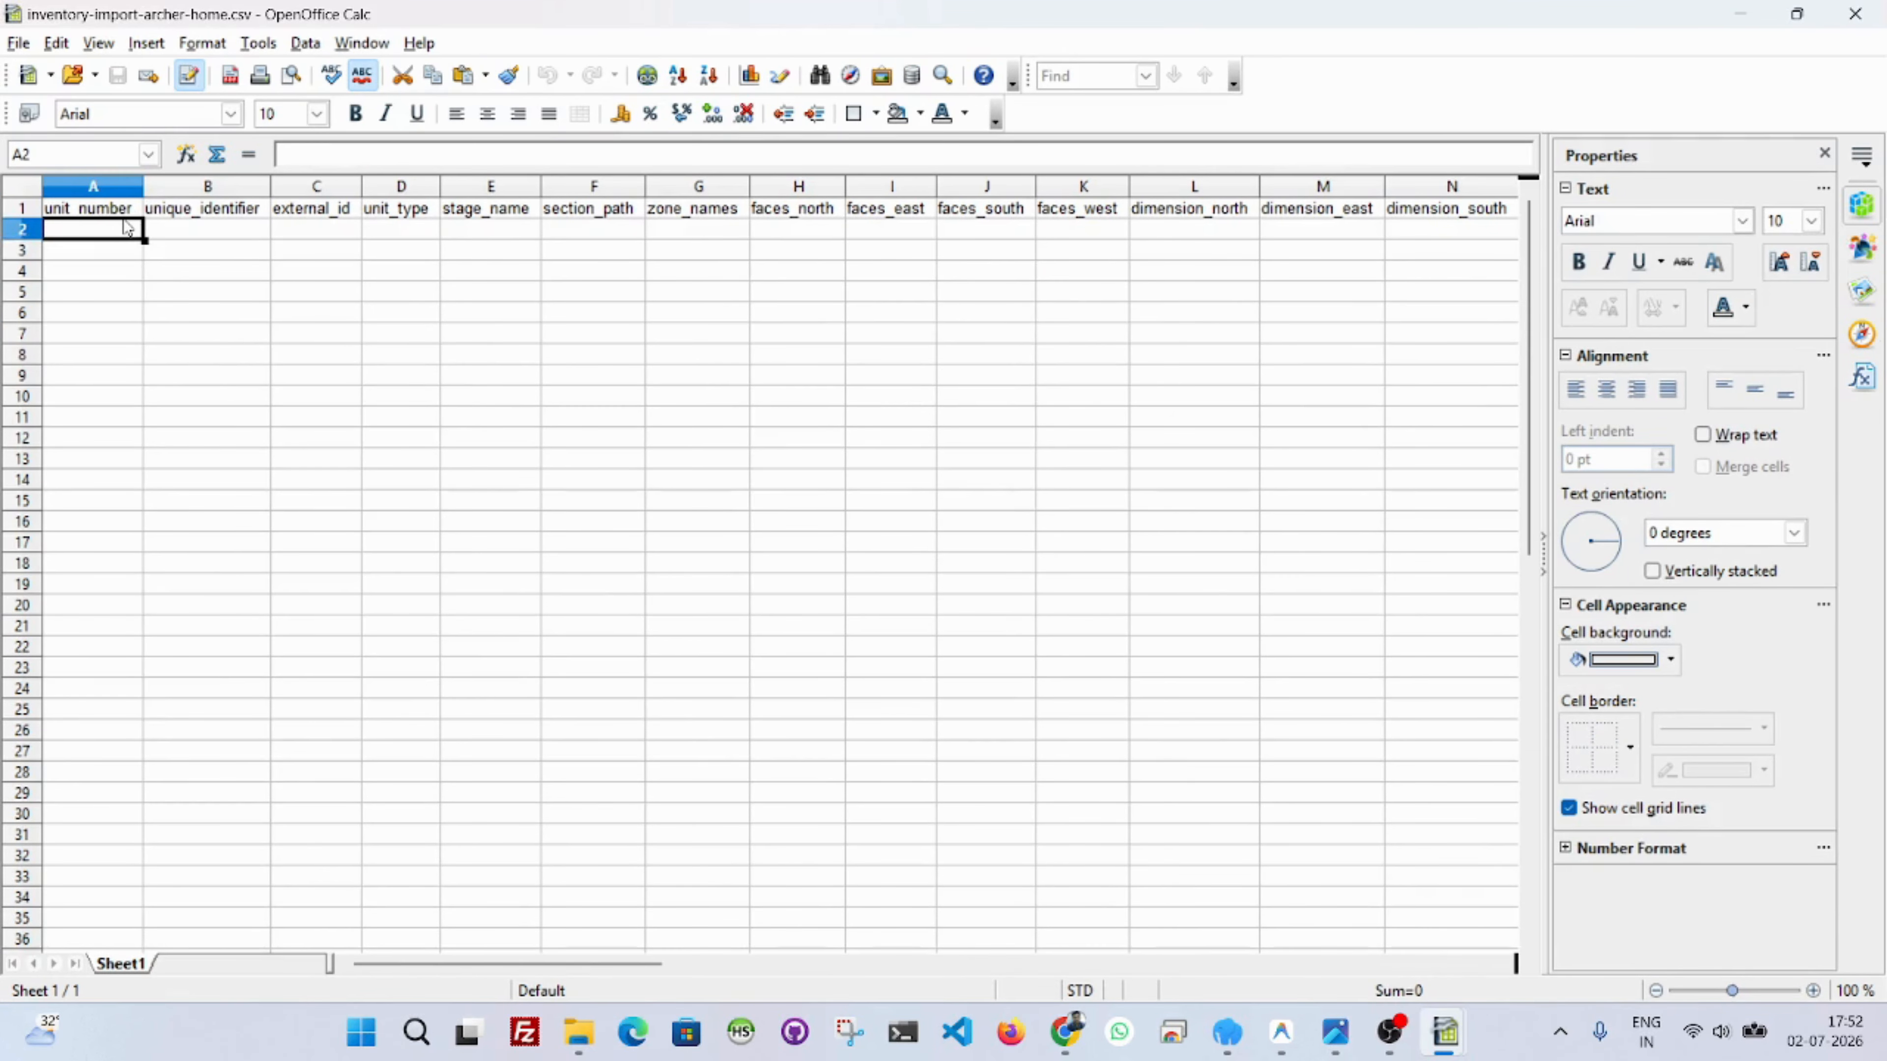
text(1)
key(Return)
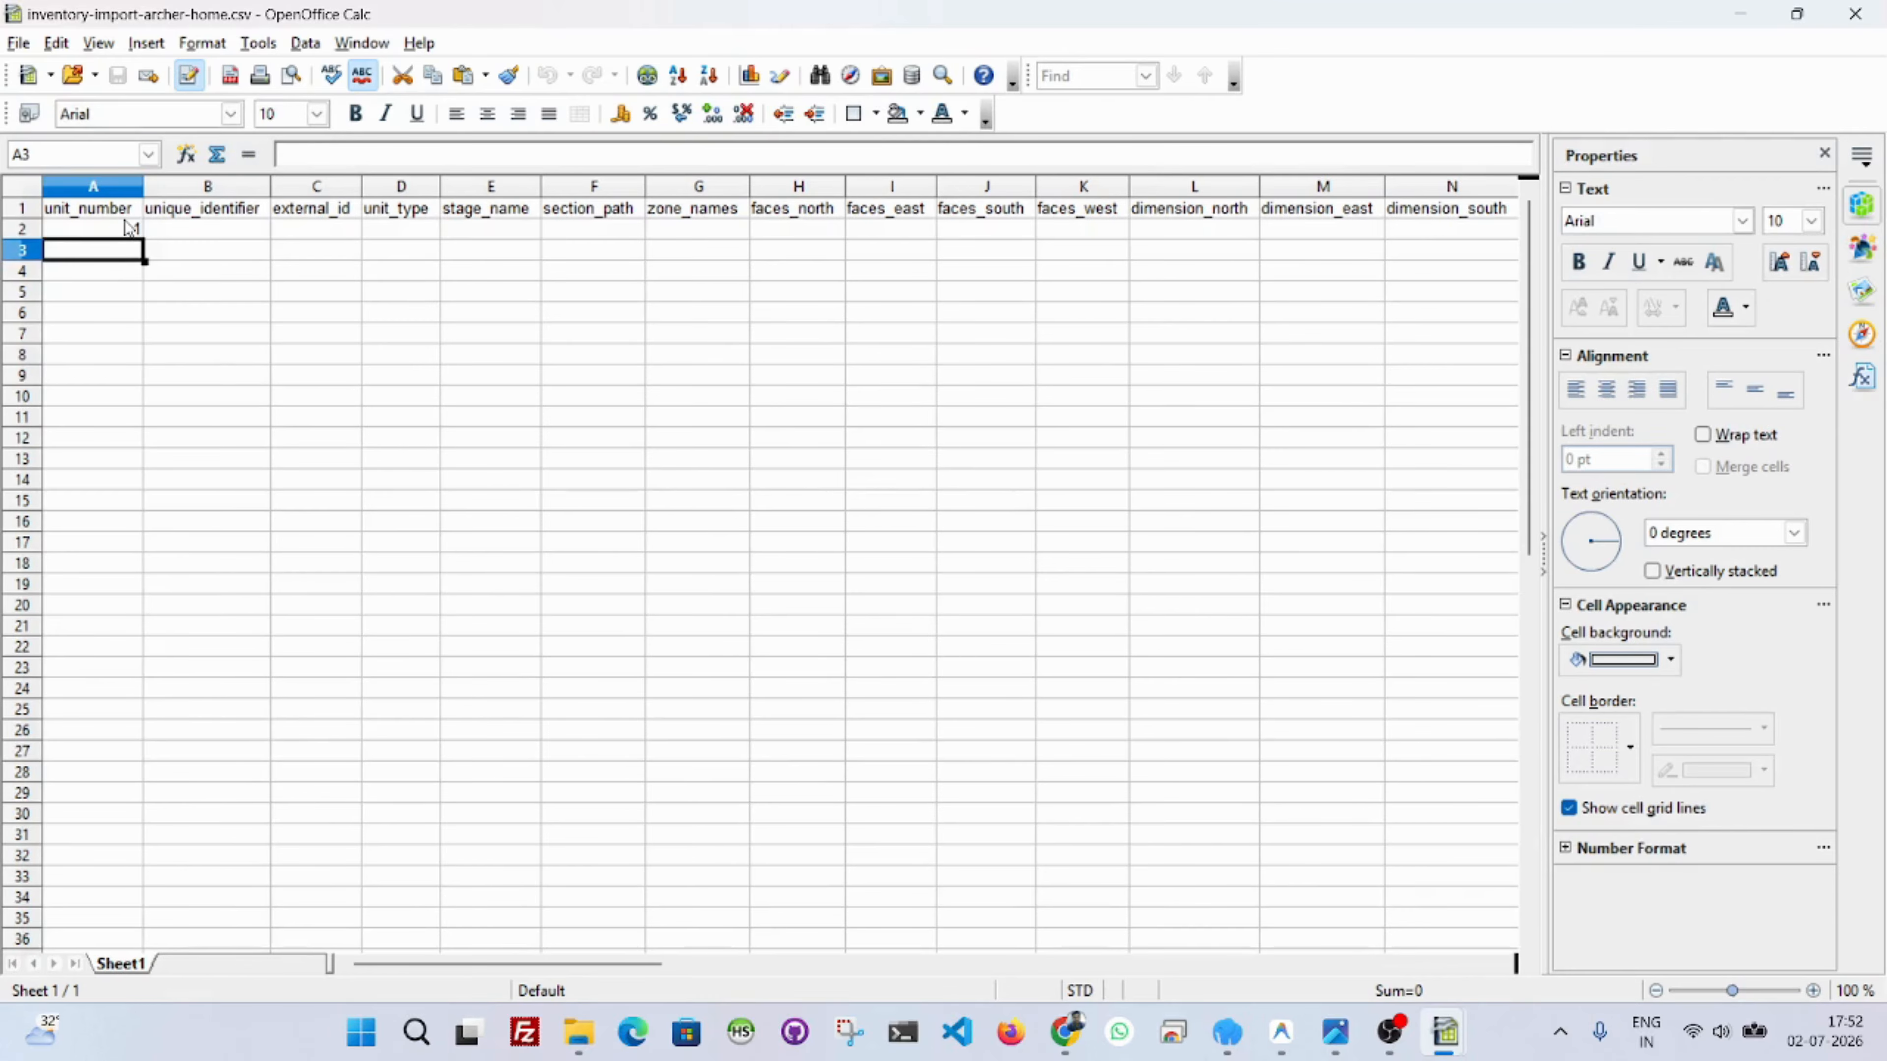
text(2)
key(Return)
text(4)
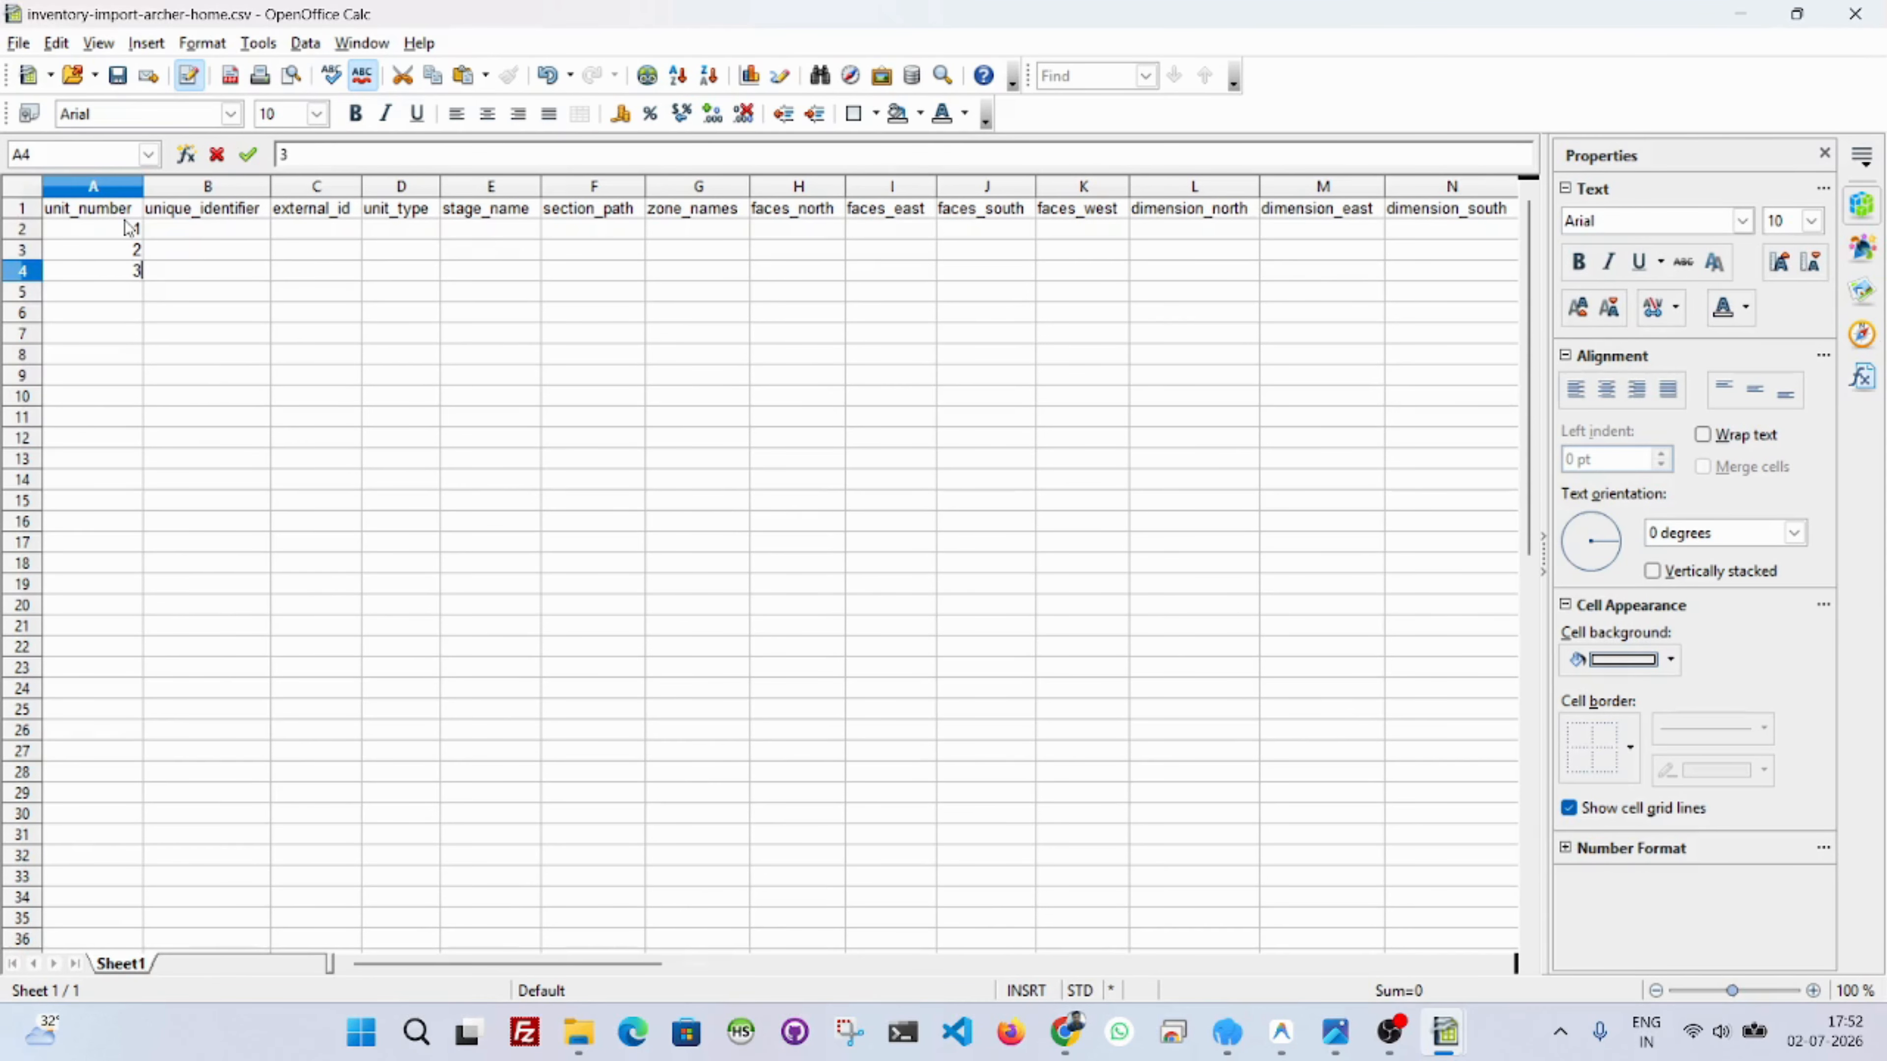
key(Return)
text(4)
key(Return)
text(5)
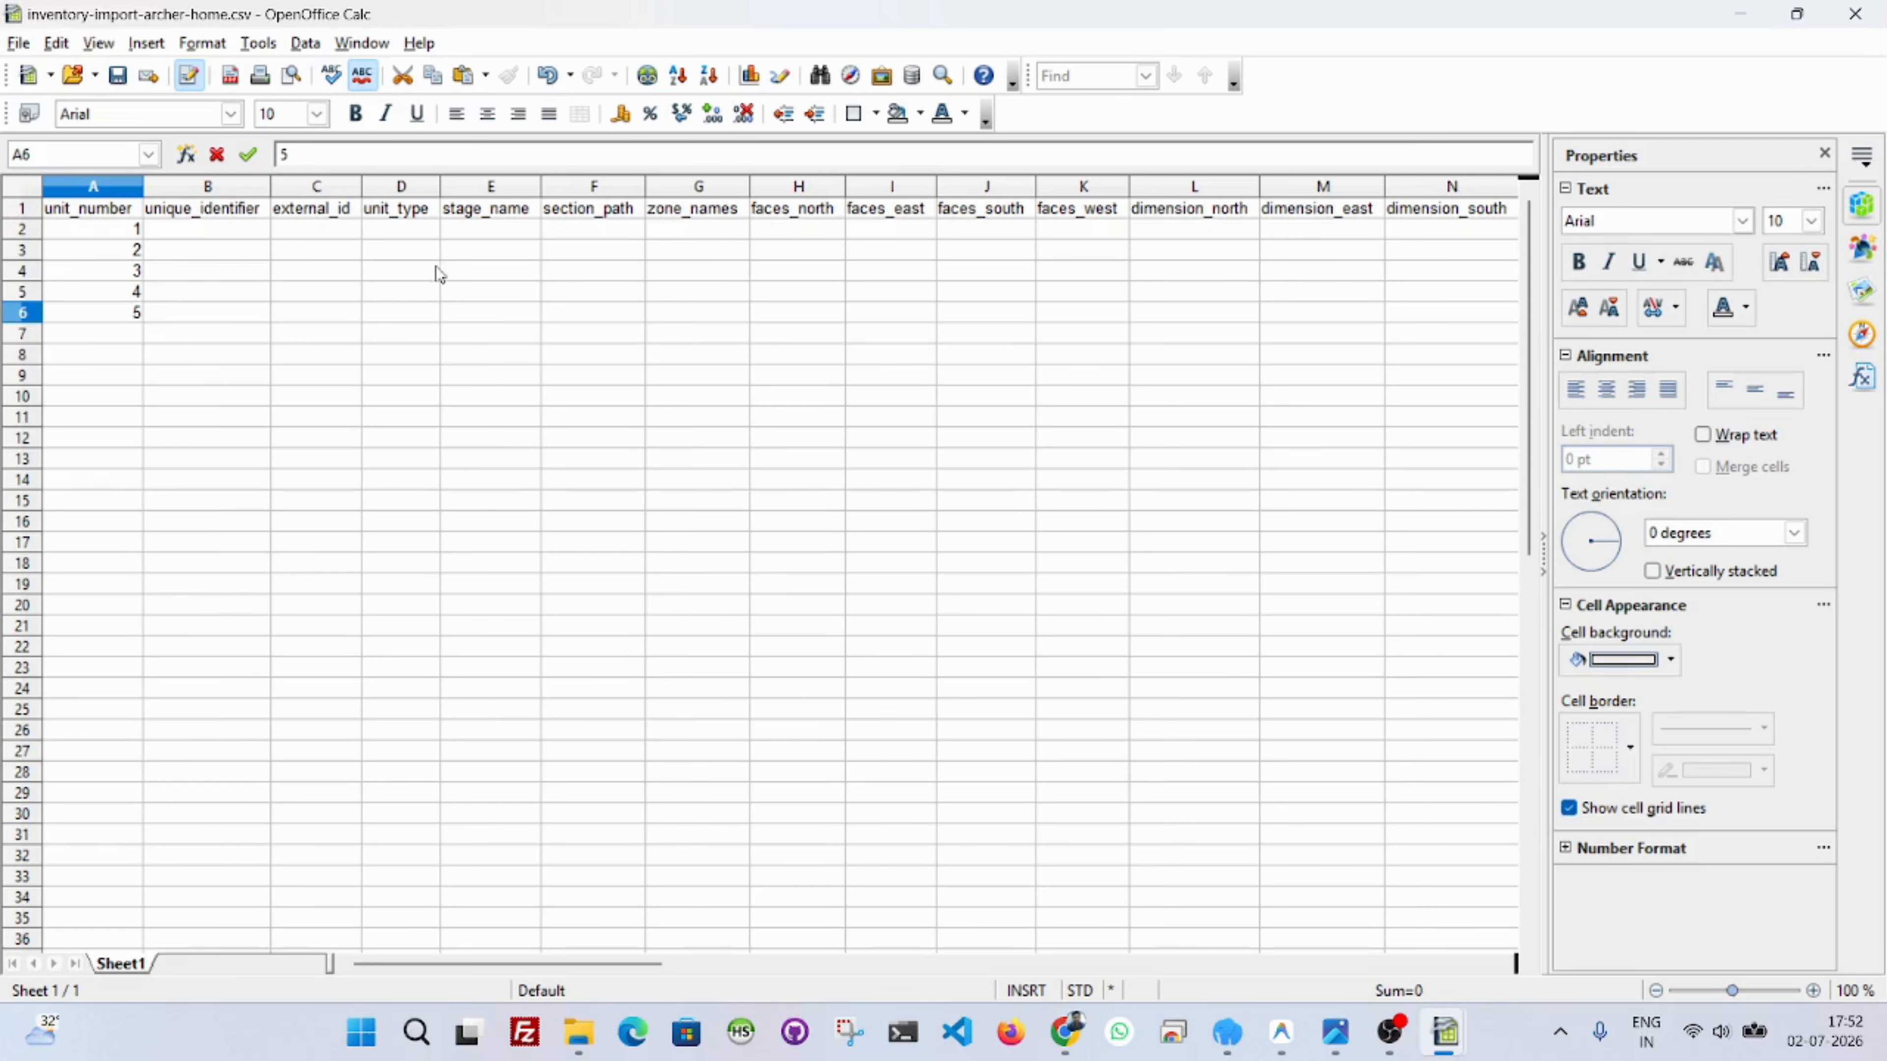
Examine the facing columns faces_north, faces_east, faces_south and faces_west for the first unit.
click(813, 229)
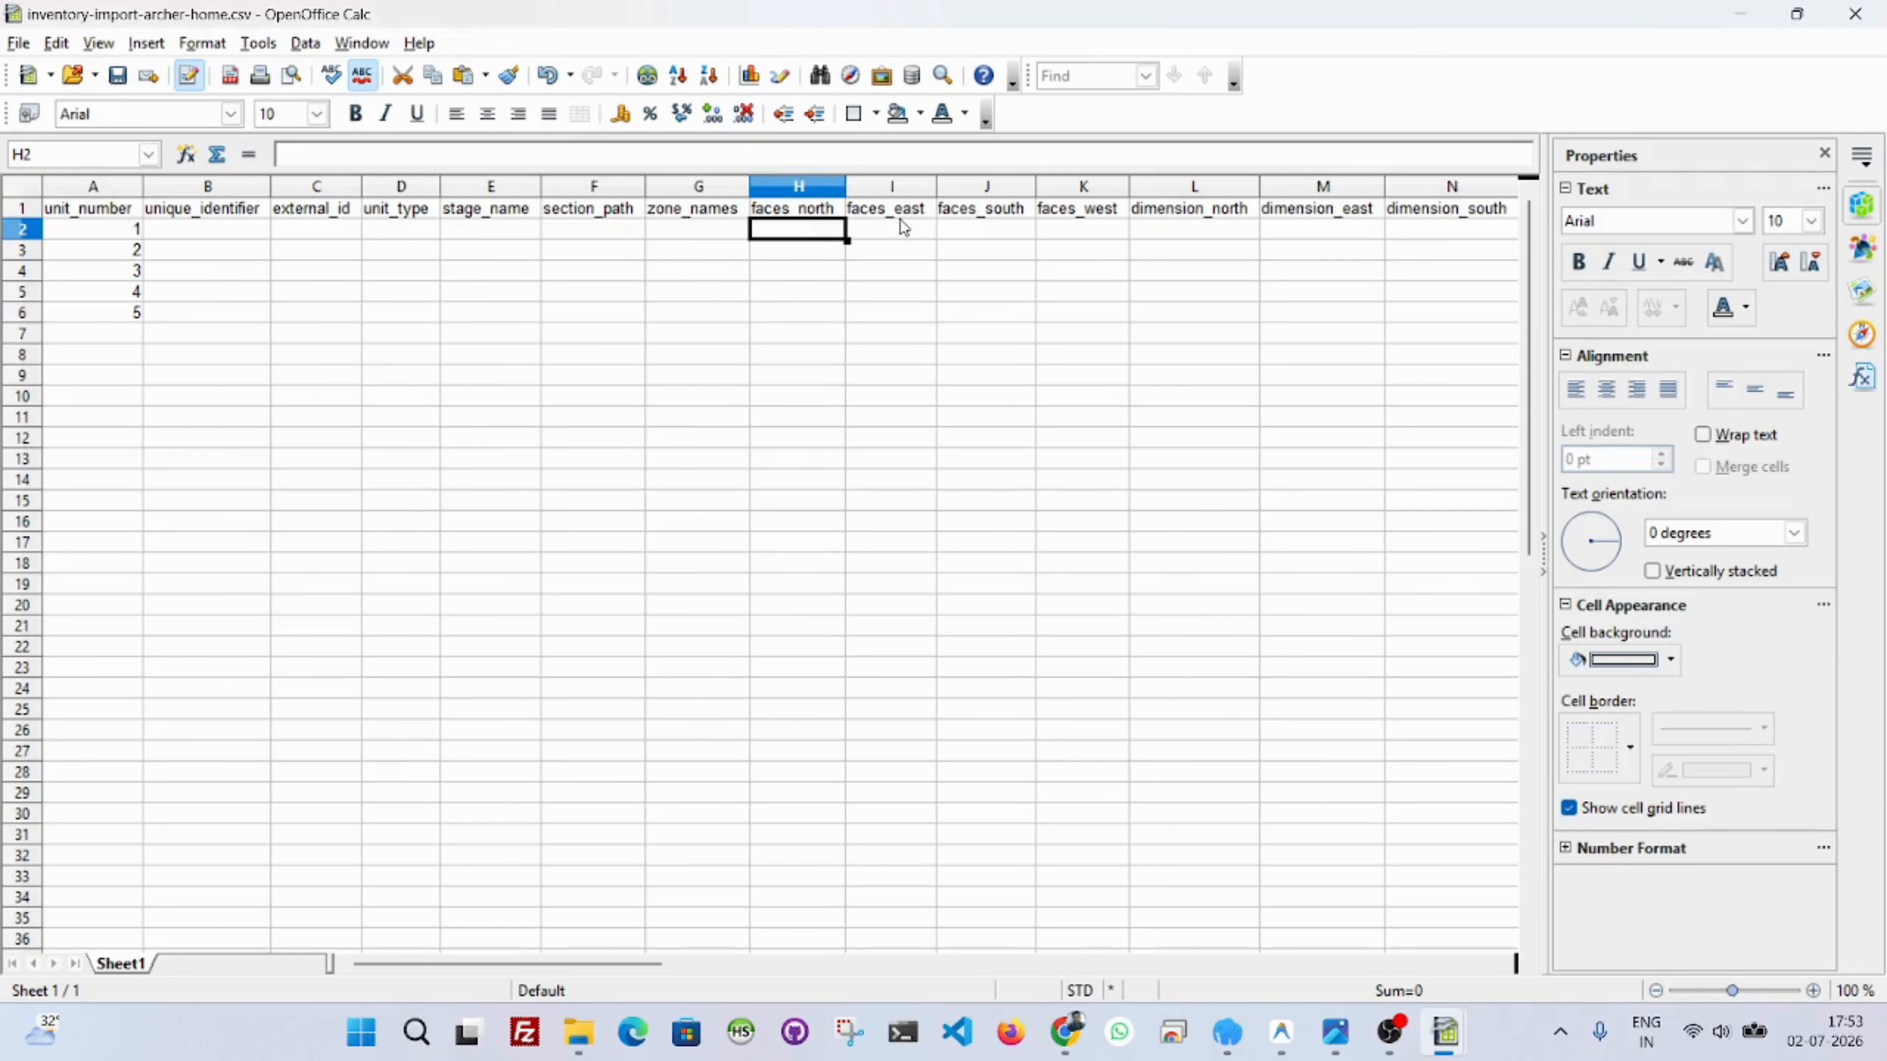
click(912, 236)
click(979, 239)
click(1087, 247)
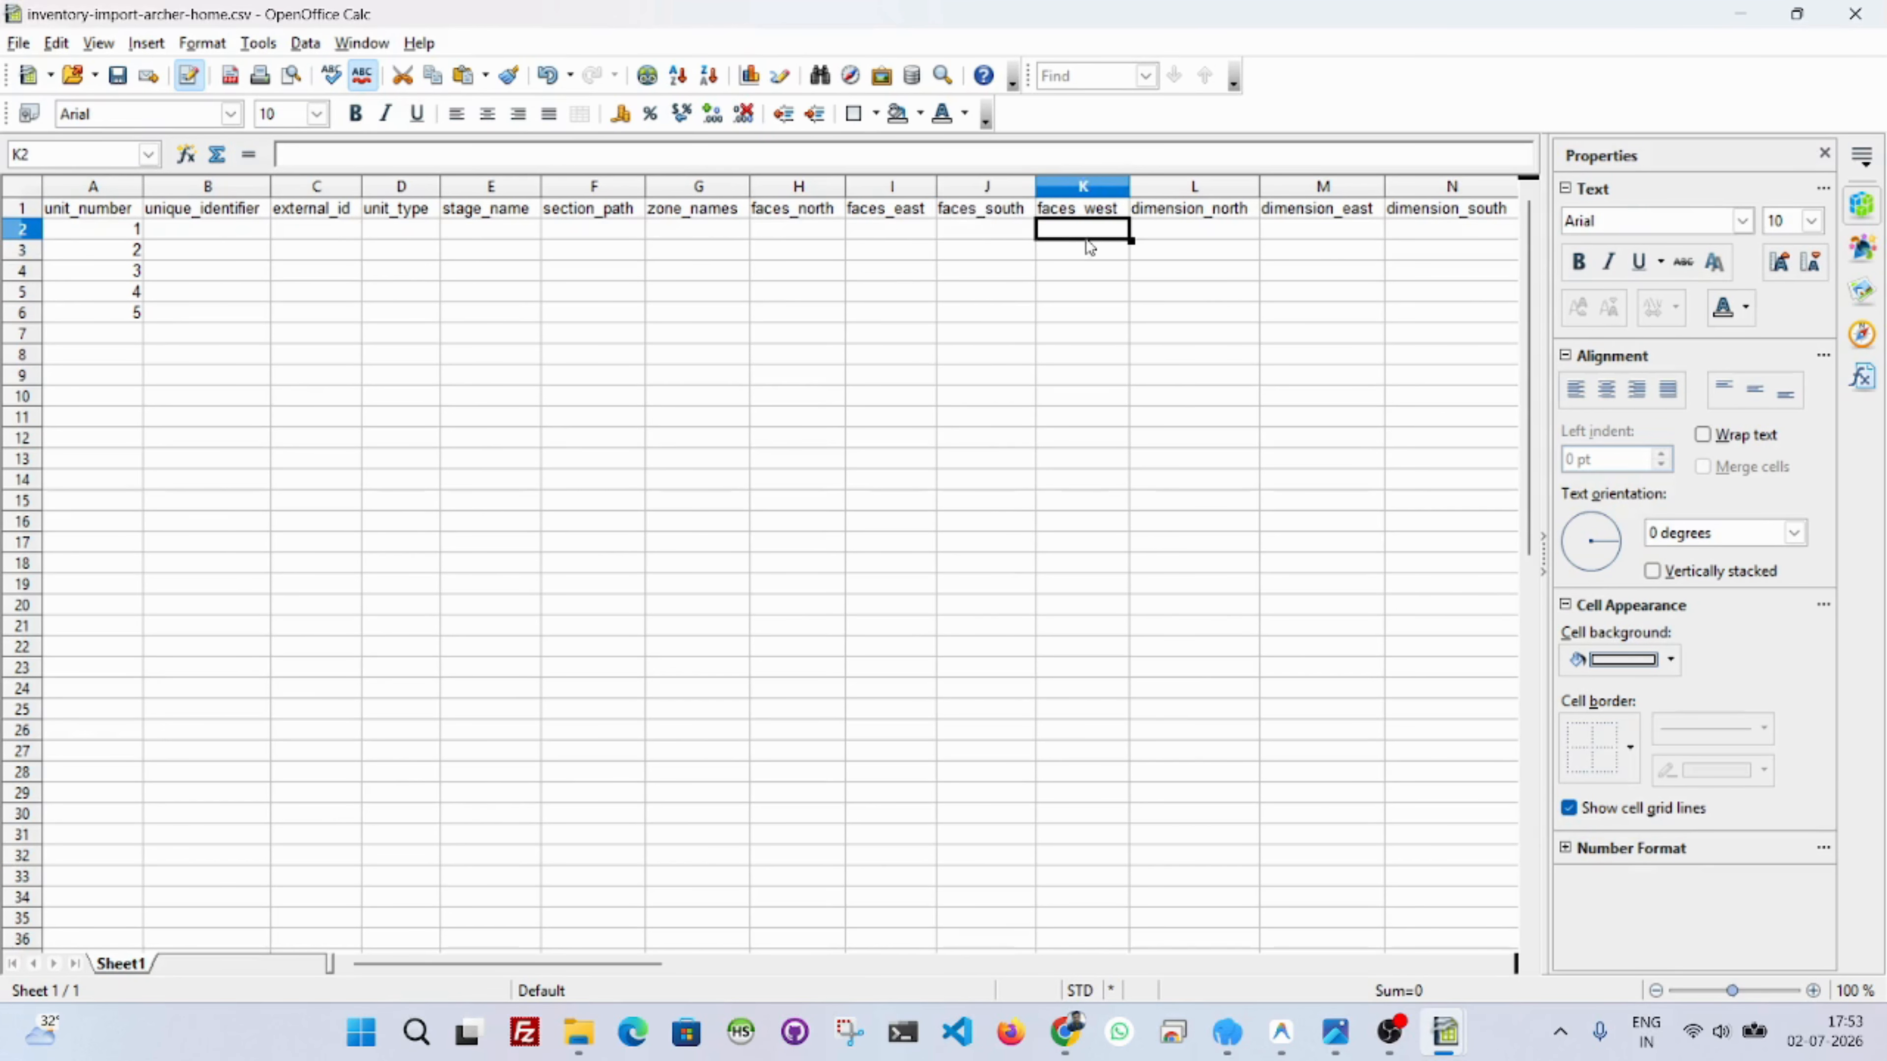
click(812, 221)
click(903, 229)
click(997, 235)
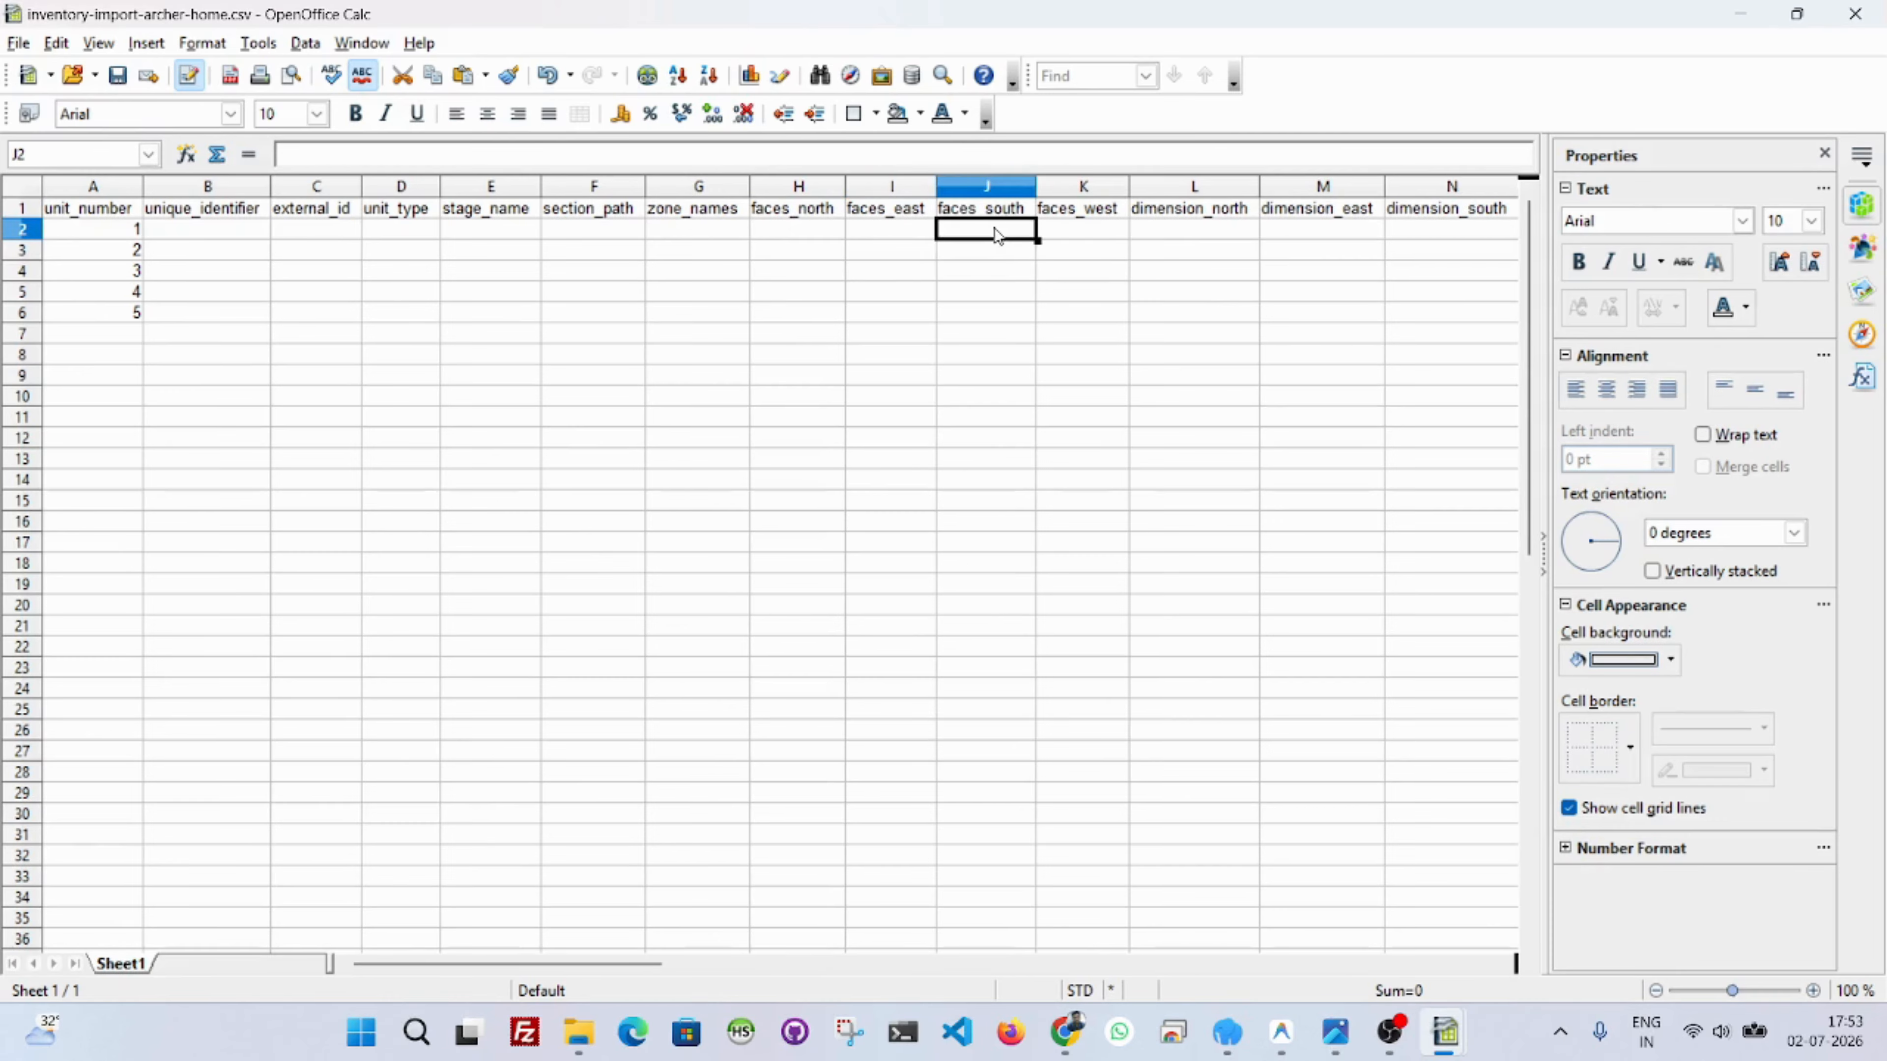
click(1069, 239)
Enter 1 under faces_north for unit 1, faces_south for unit 2 and faces_west for unit 3.
click(817, 237)
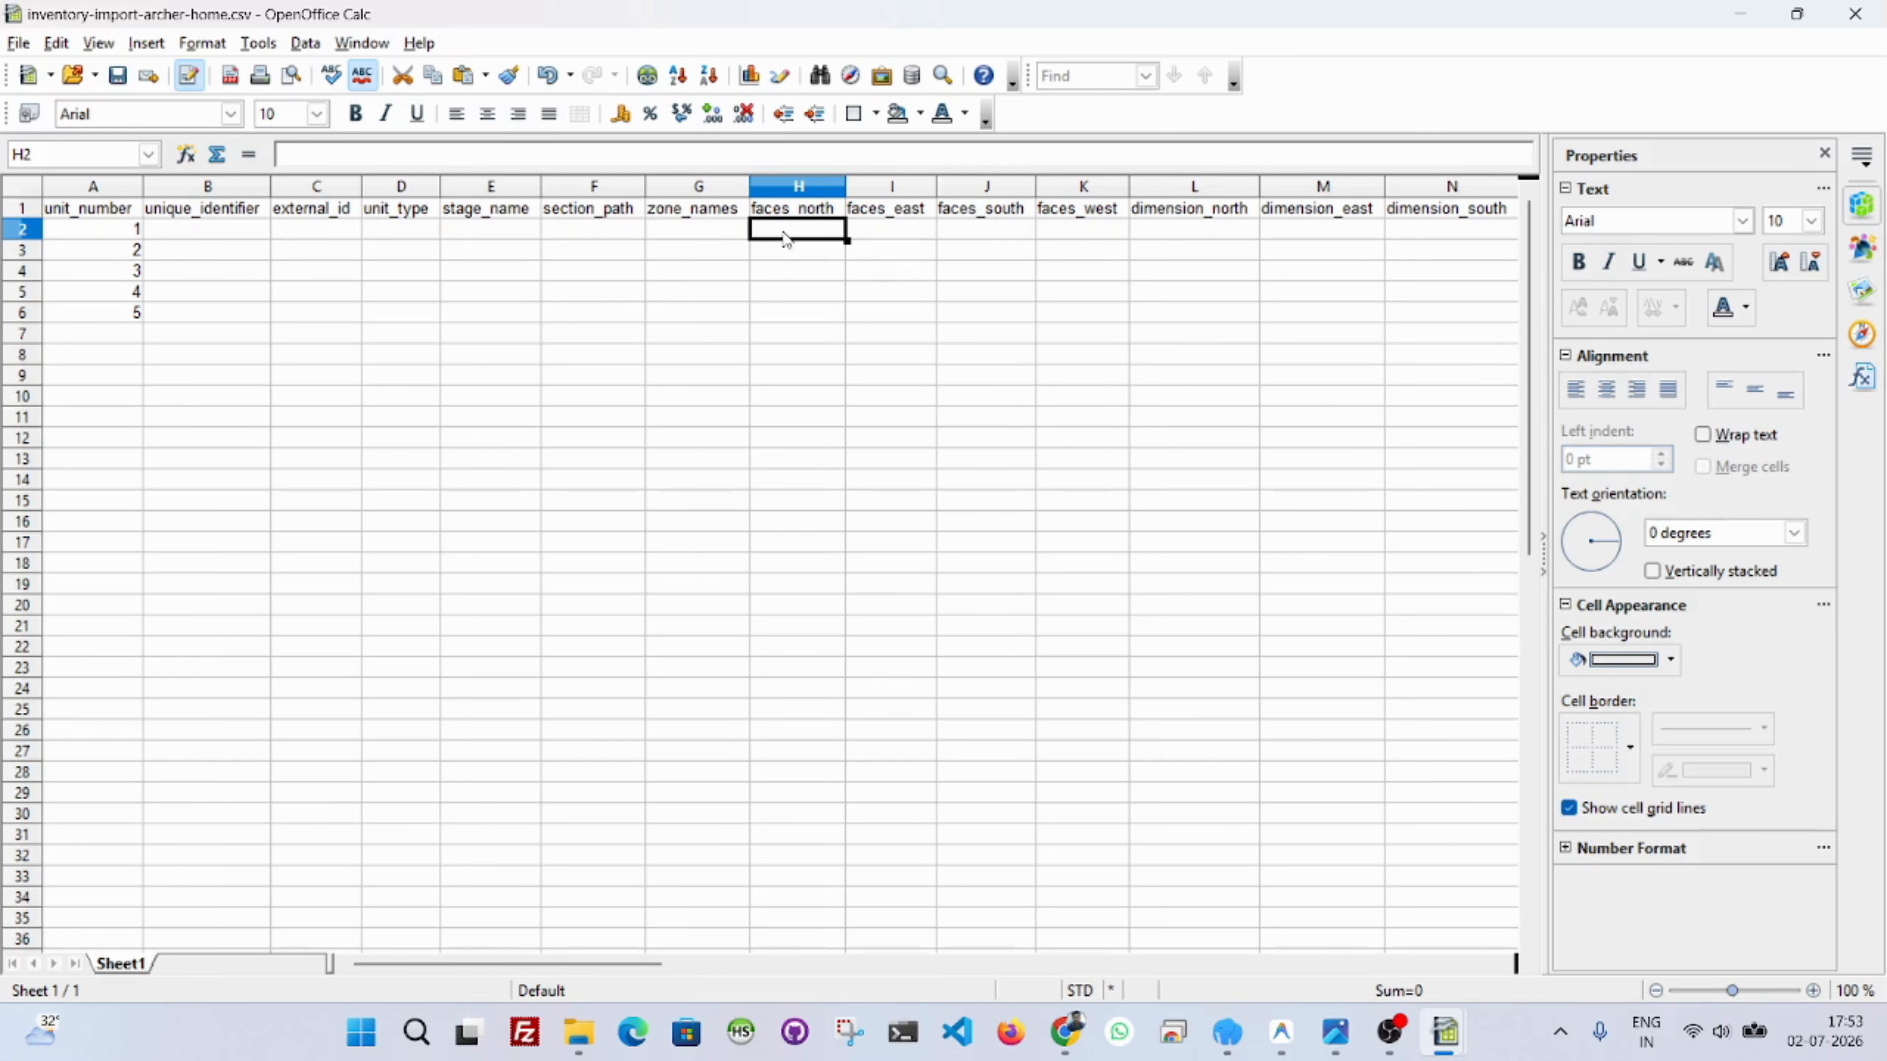
text(1)
key(Return)
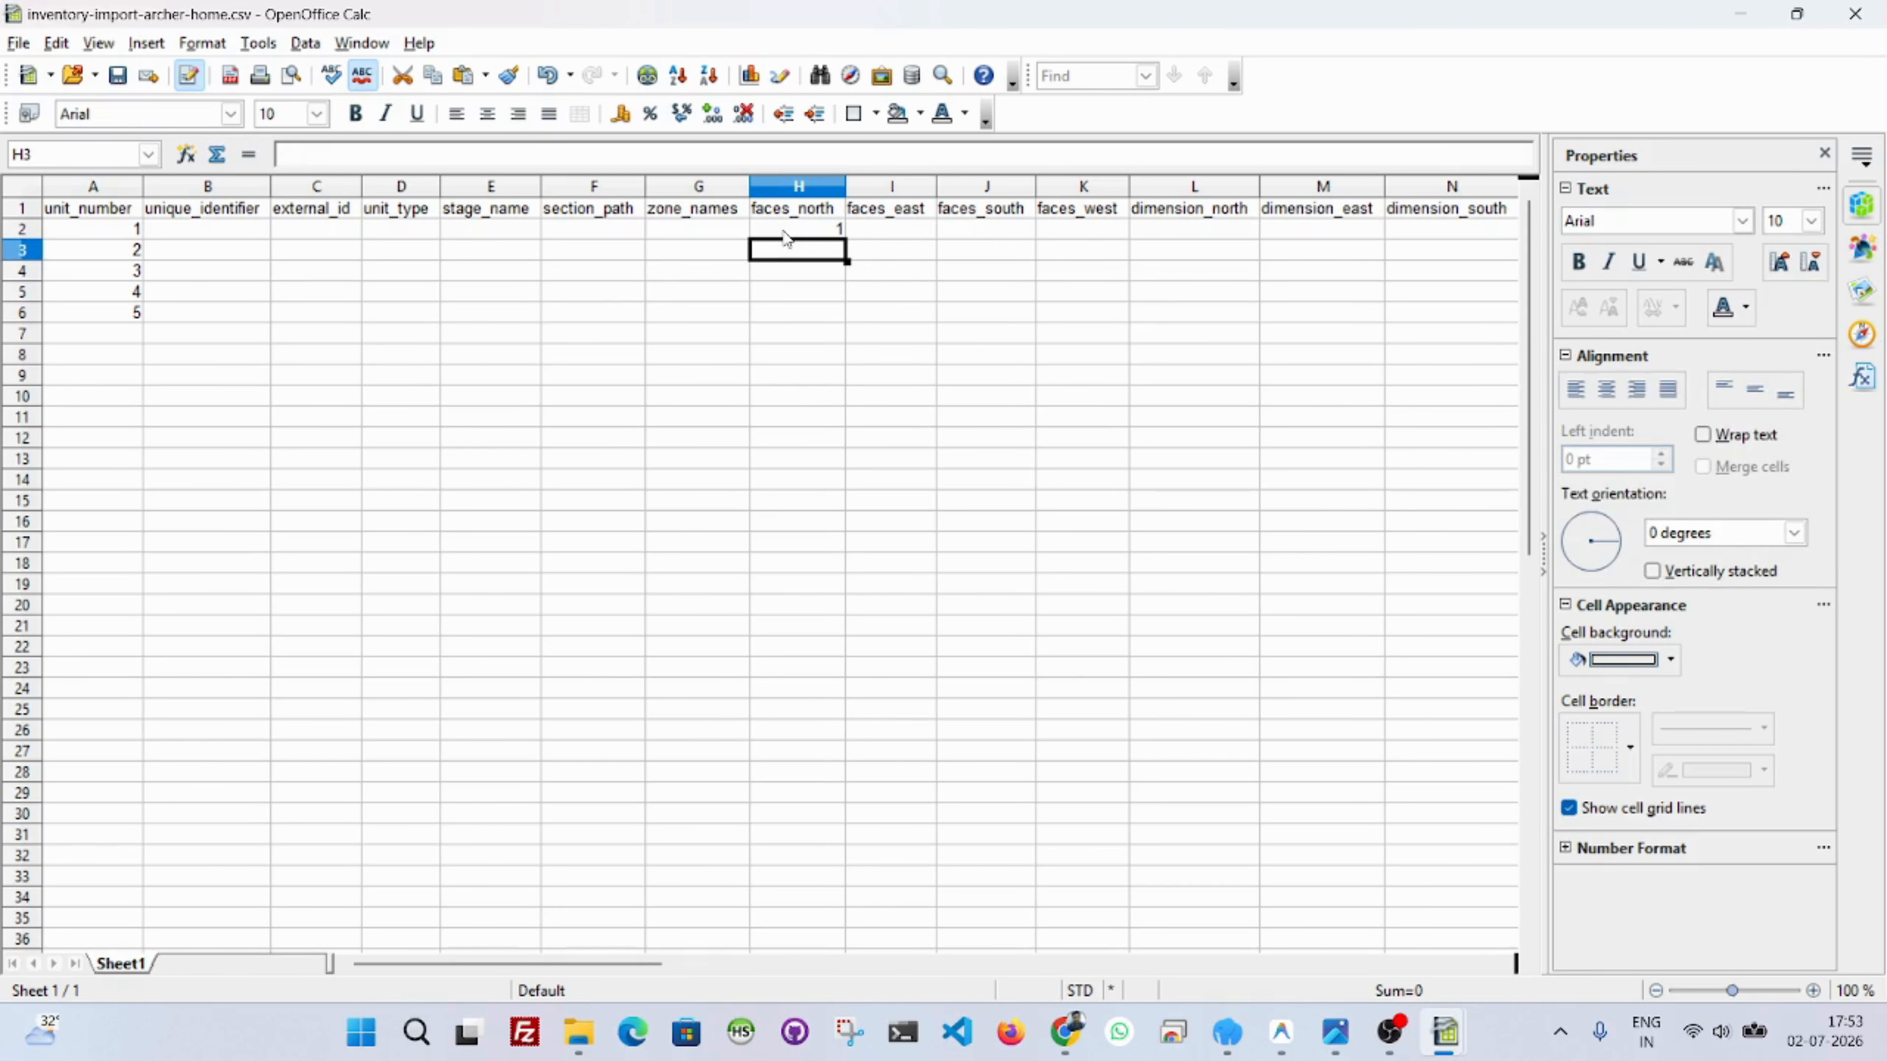
click(988, 254)
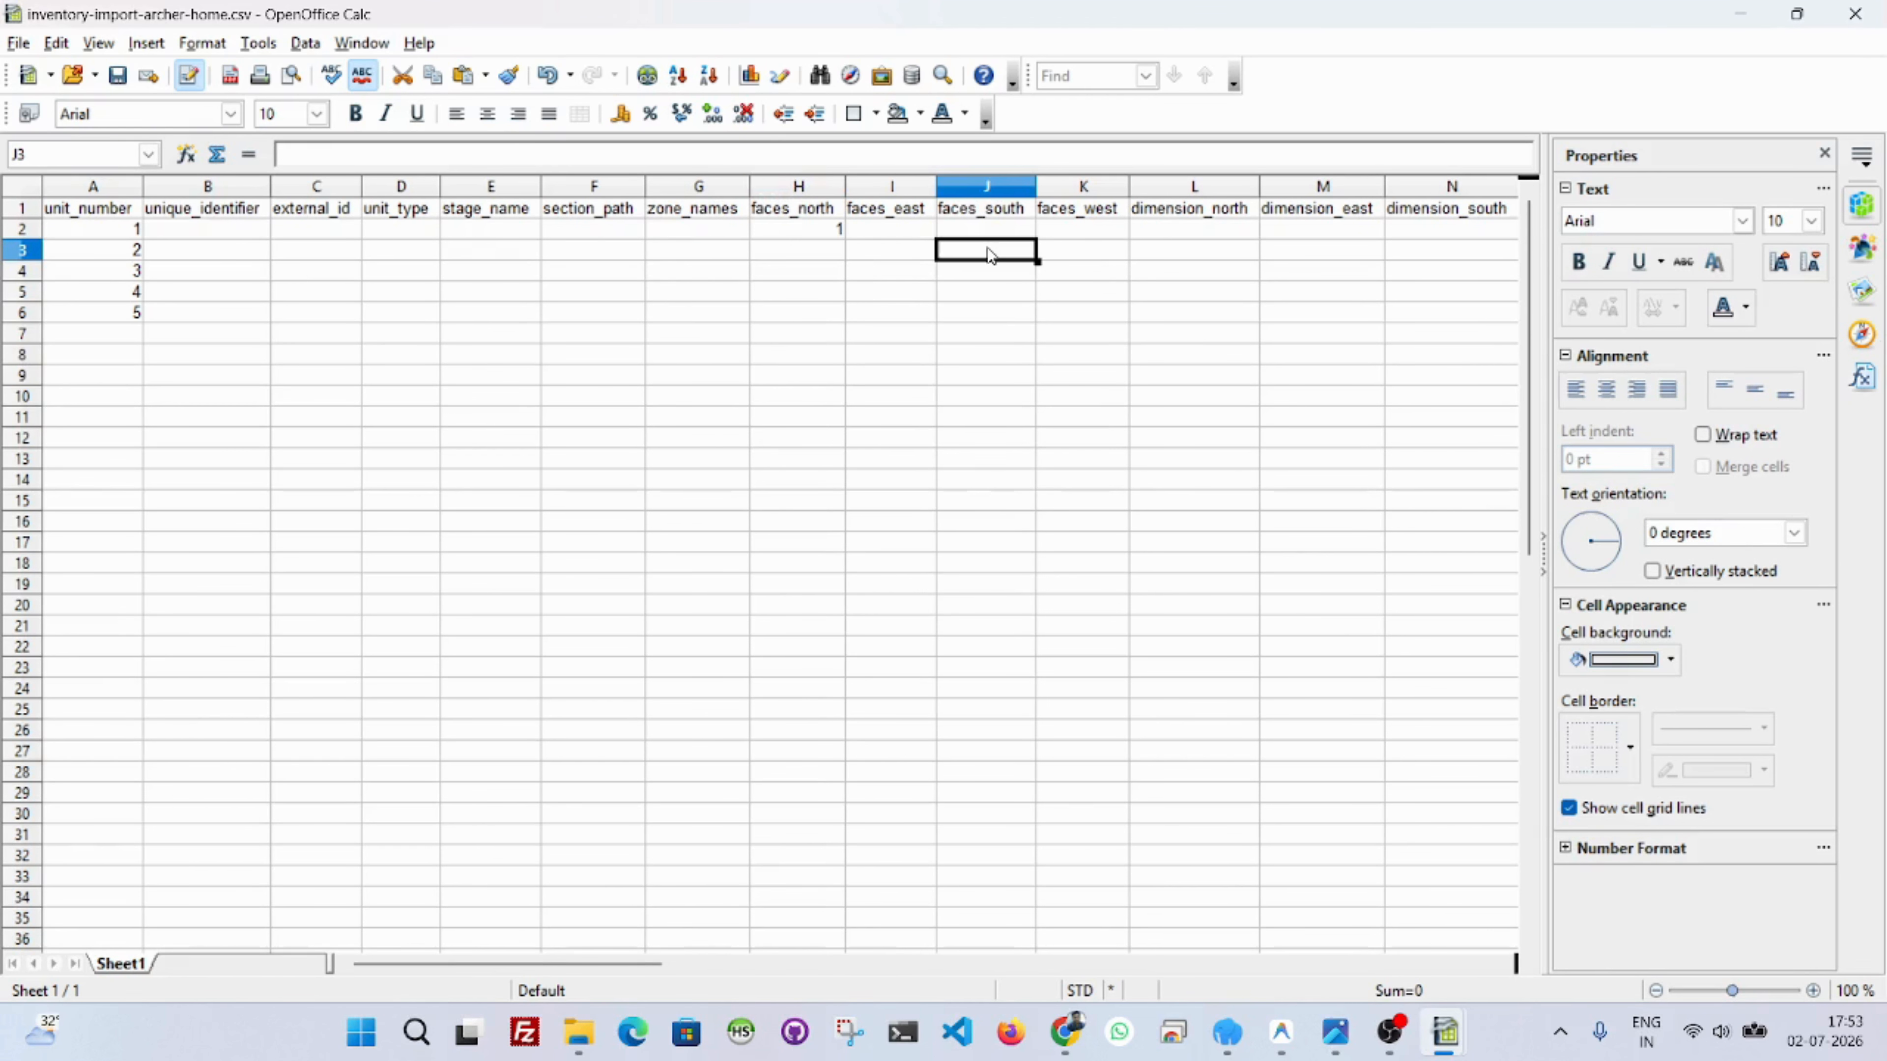
text(1)
key(Return)
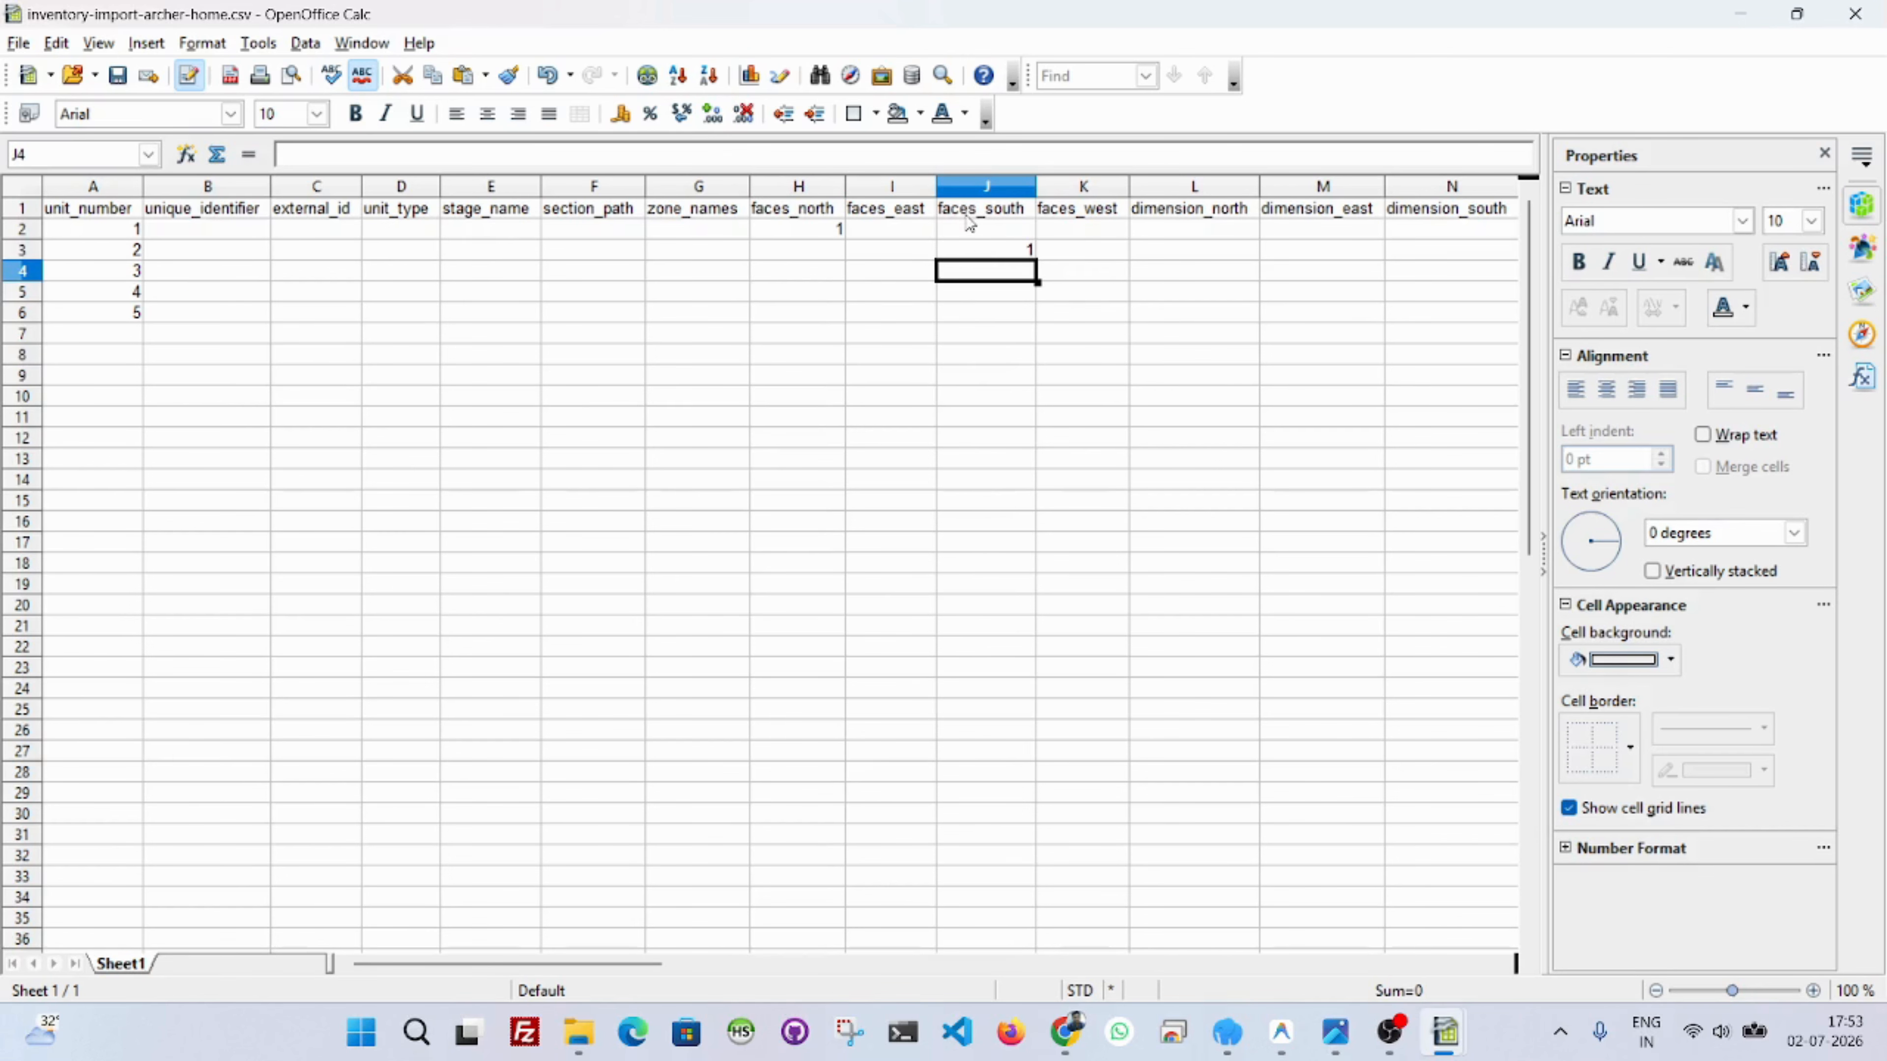
click(1072, 274)
text(1)
key(Return)
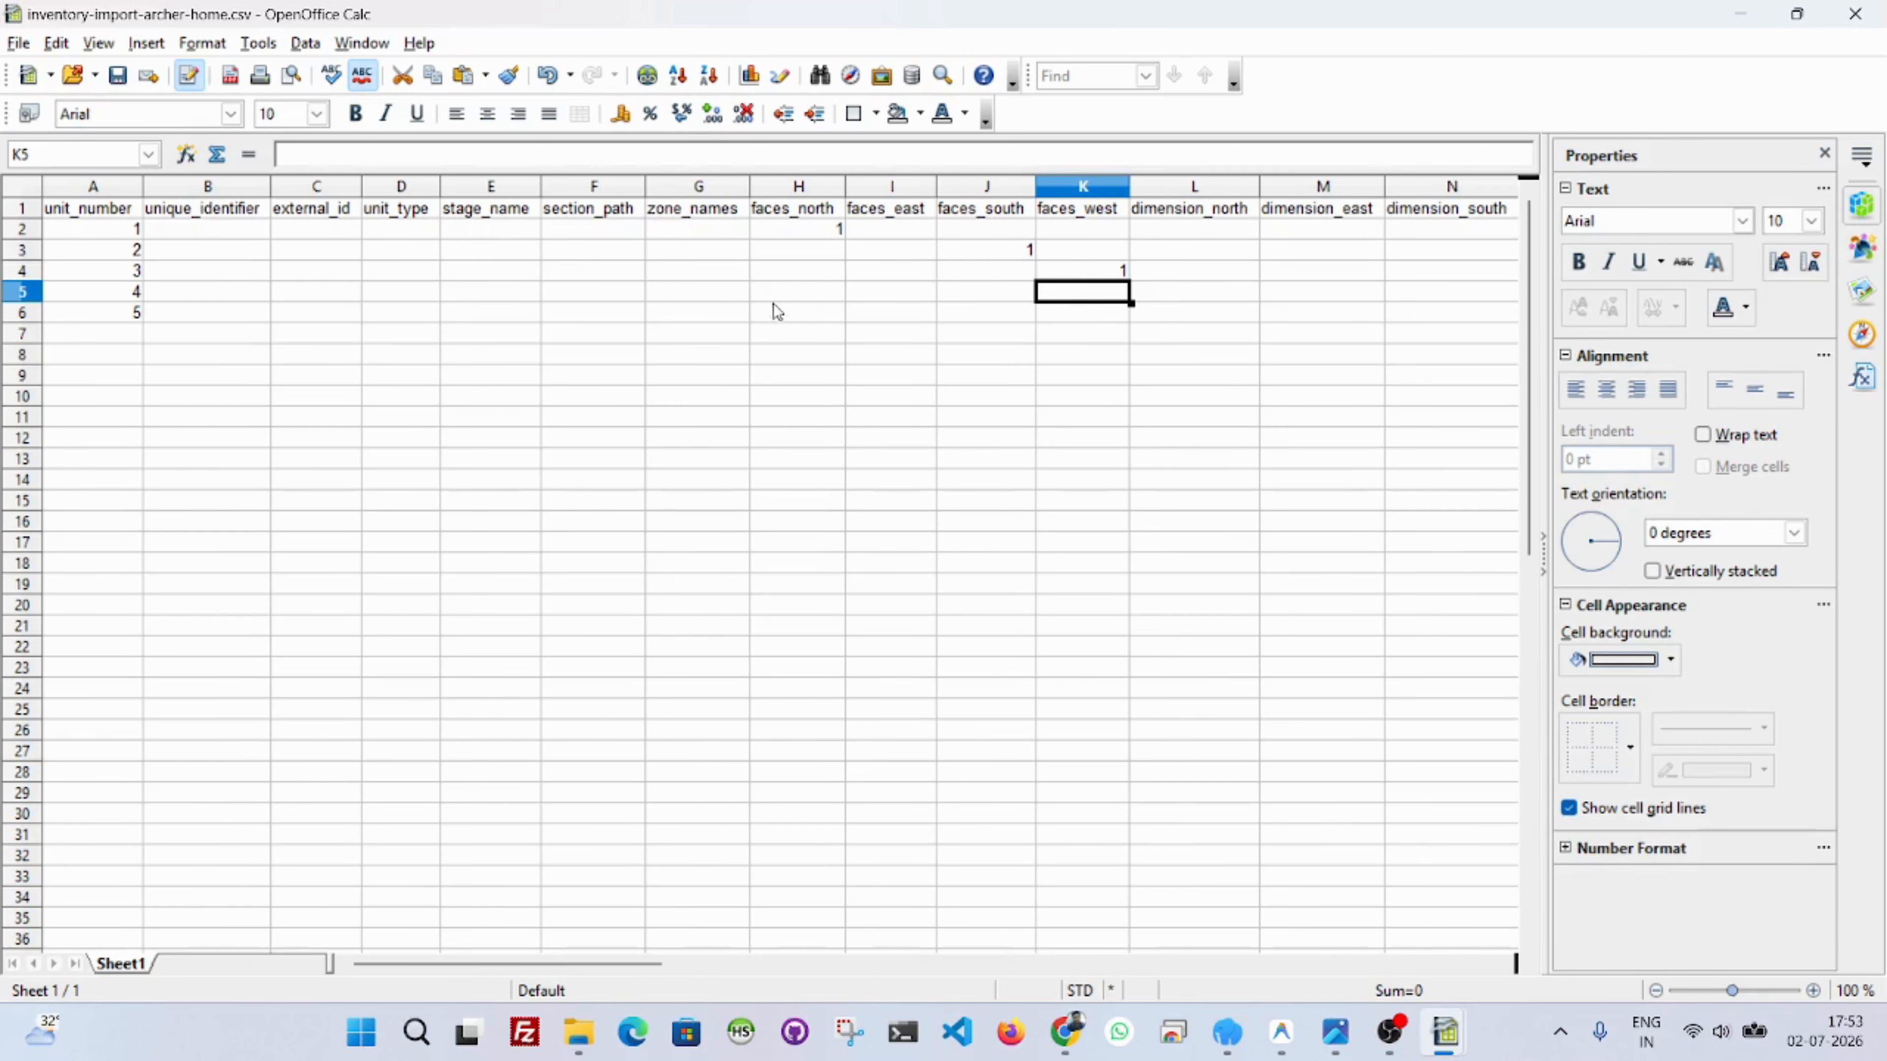
Enter 1 under faces_north for units 4 and 5.
click(830, 293)
text(1)
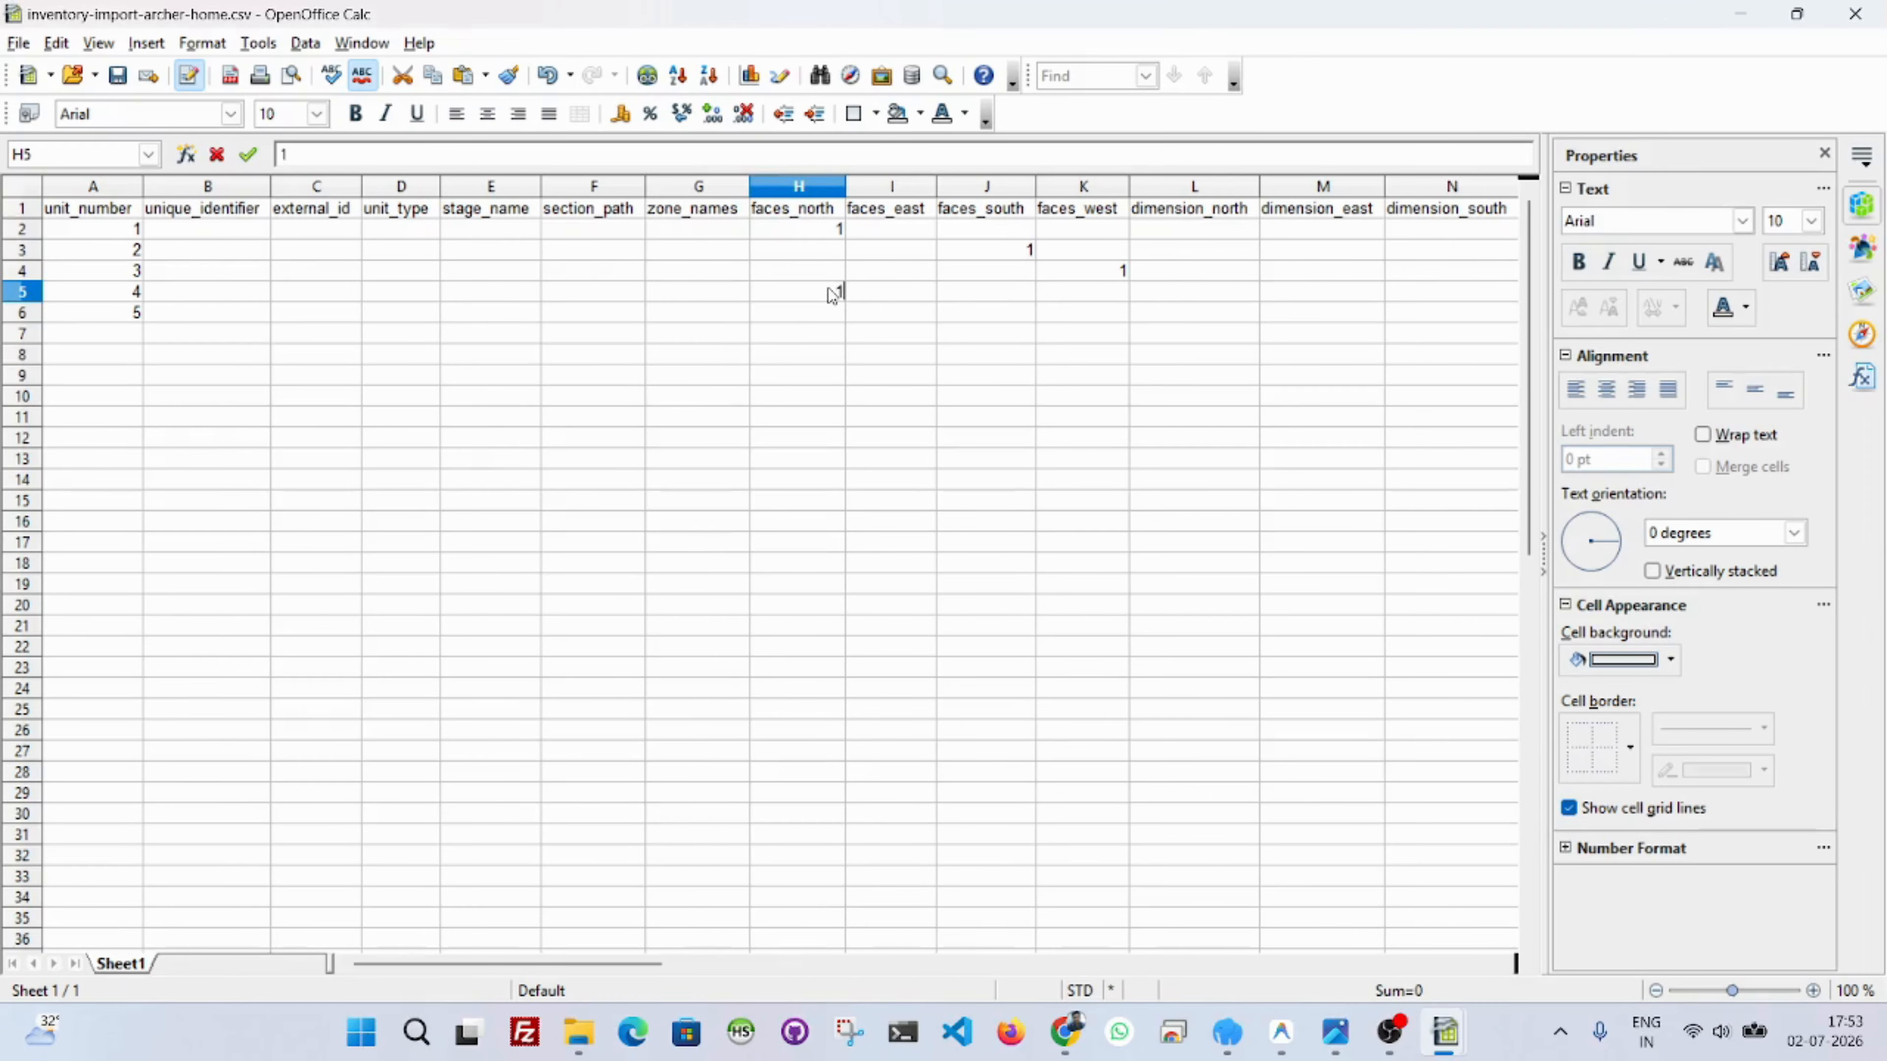
key(Return)
text(1)
key(Return)
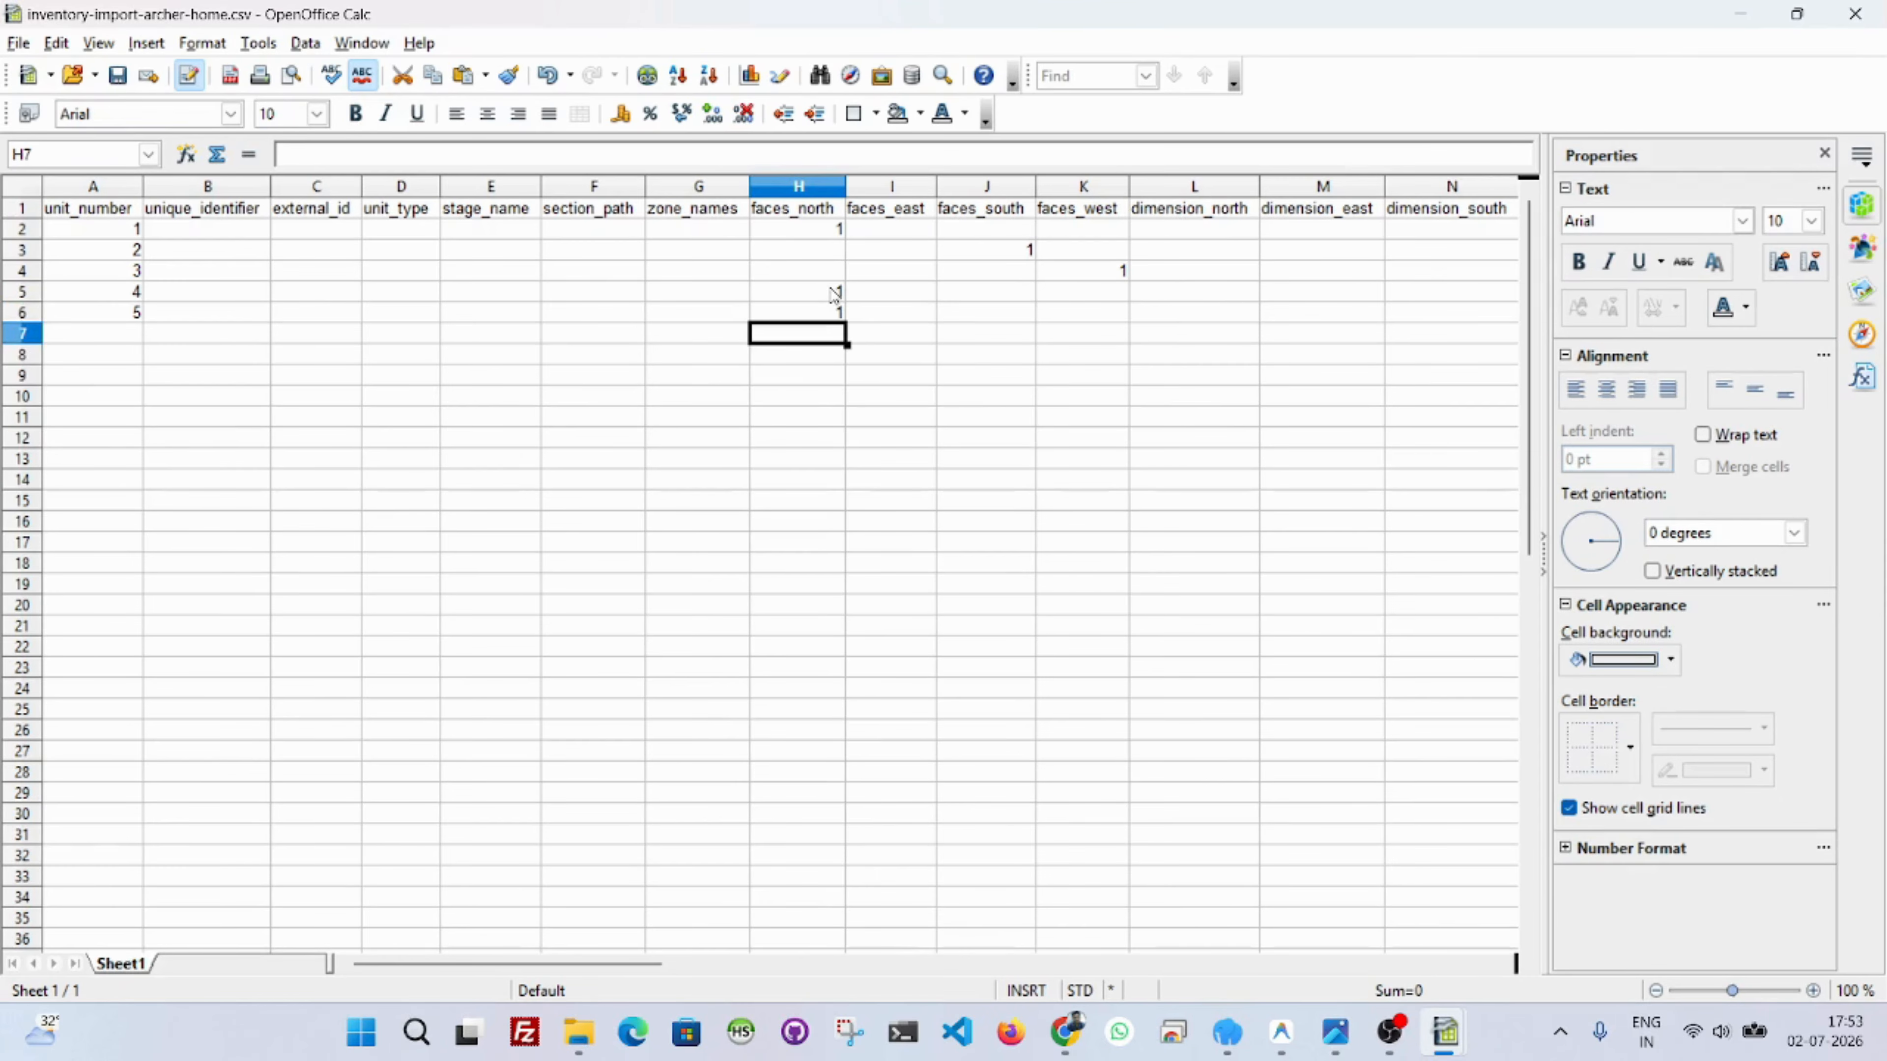
Save the spreadsheet in its current CSV format and minimise the Calc windows.
key(ctrl+s)
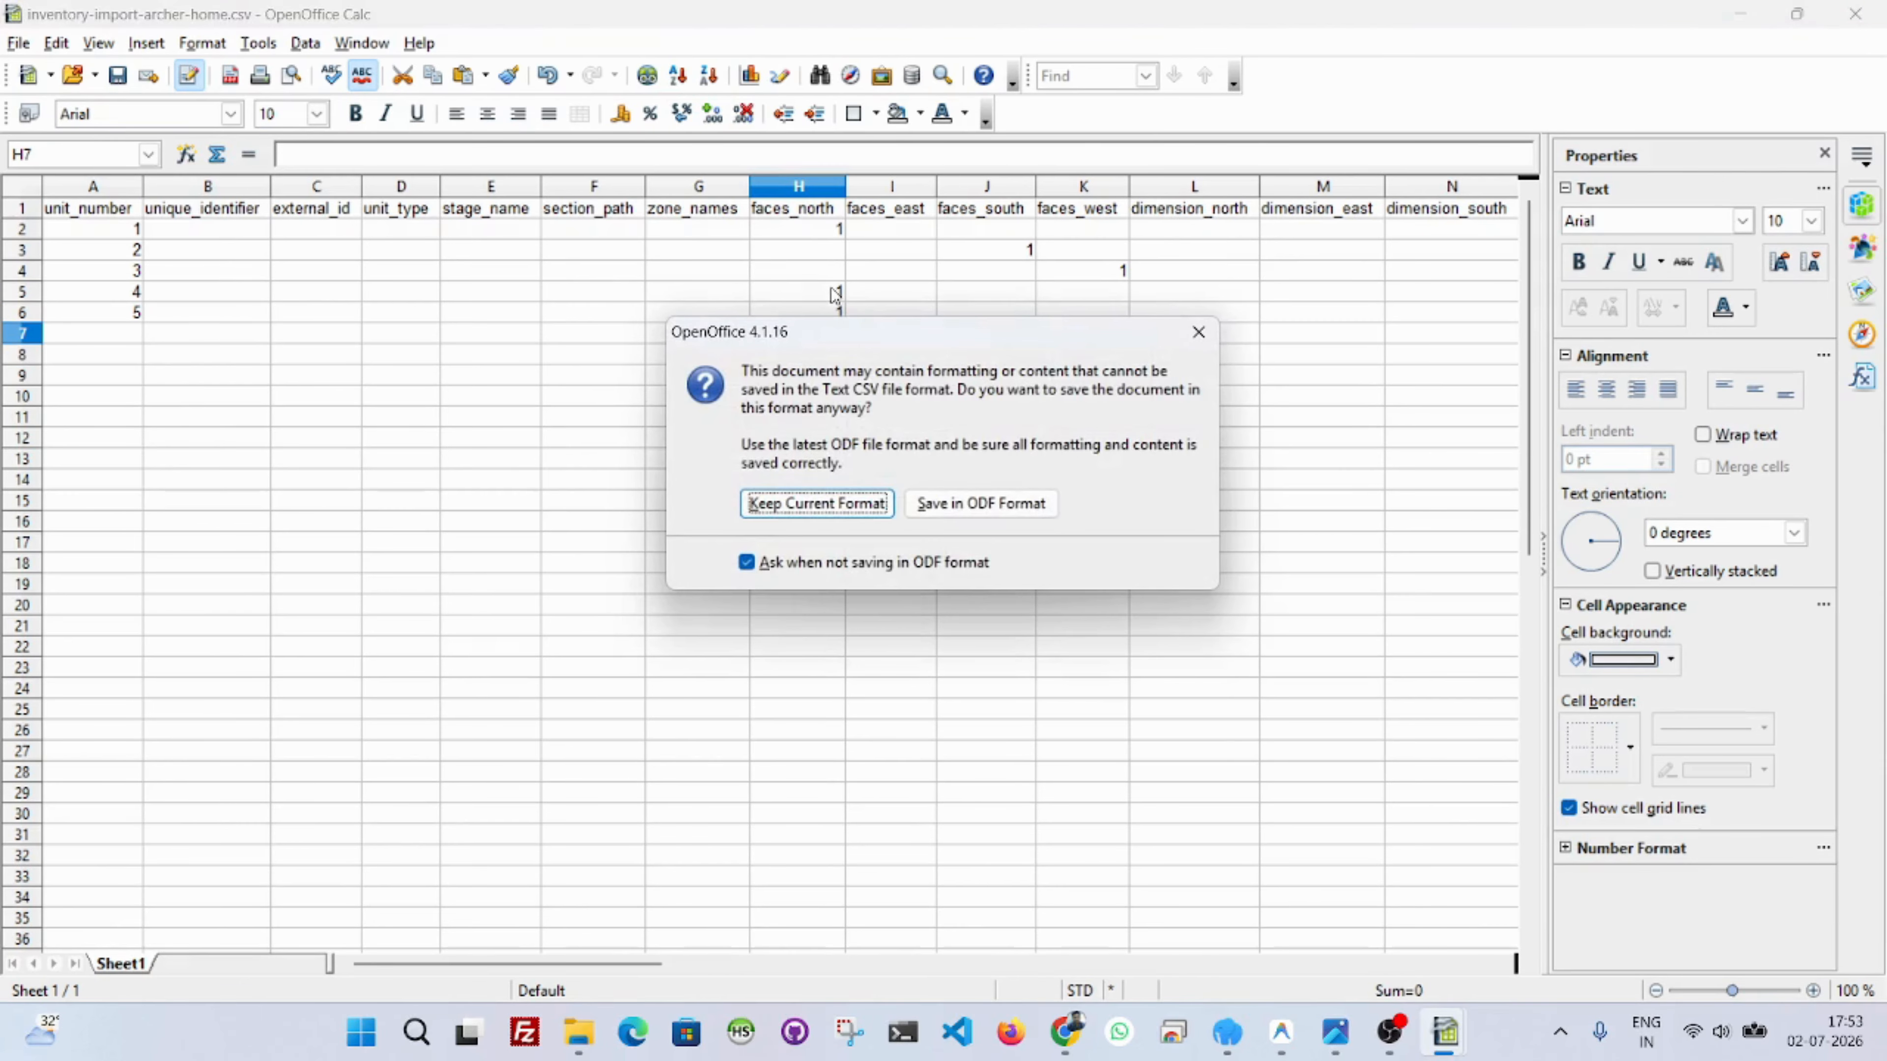
click(862, 497)
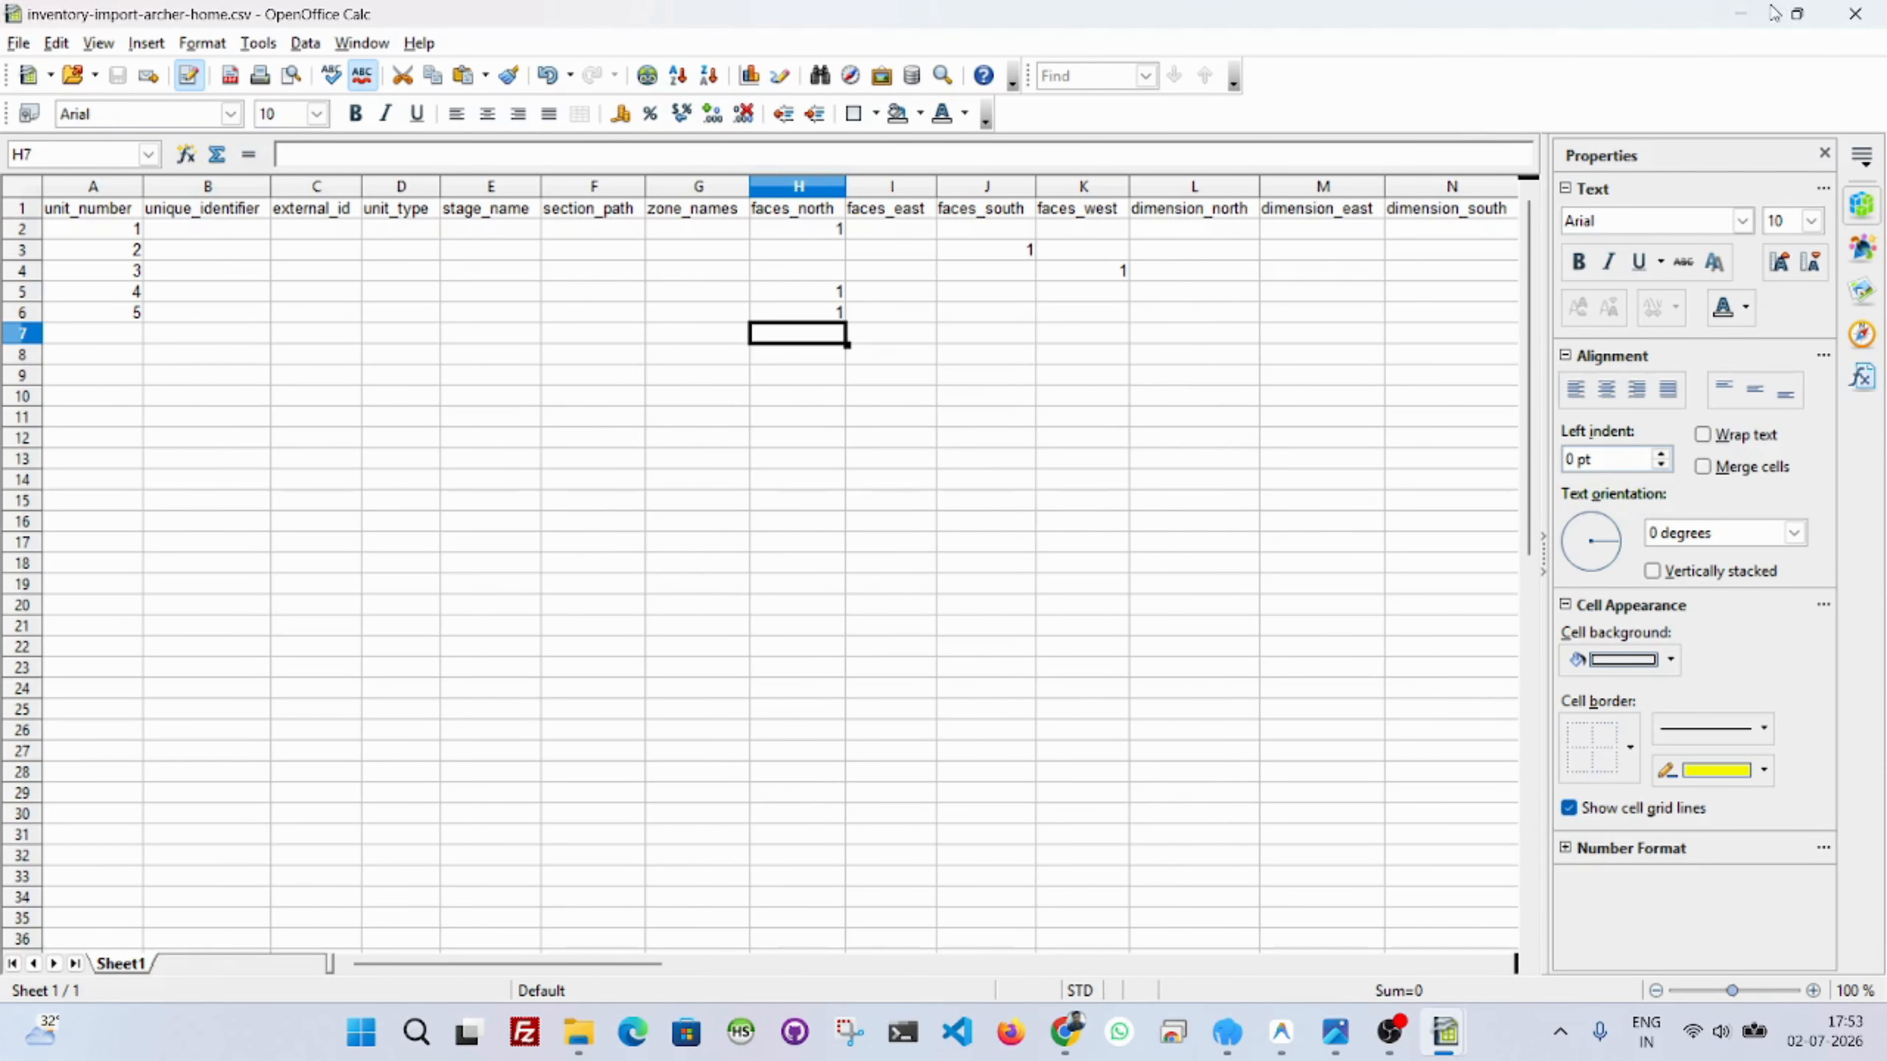
click(1740, 14)
click(1740, 15)
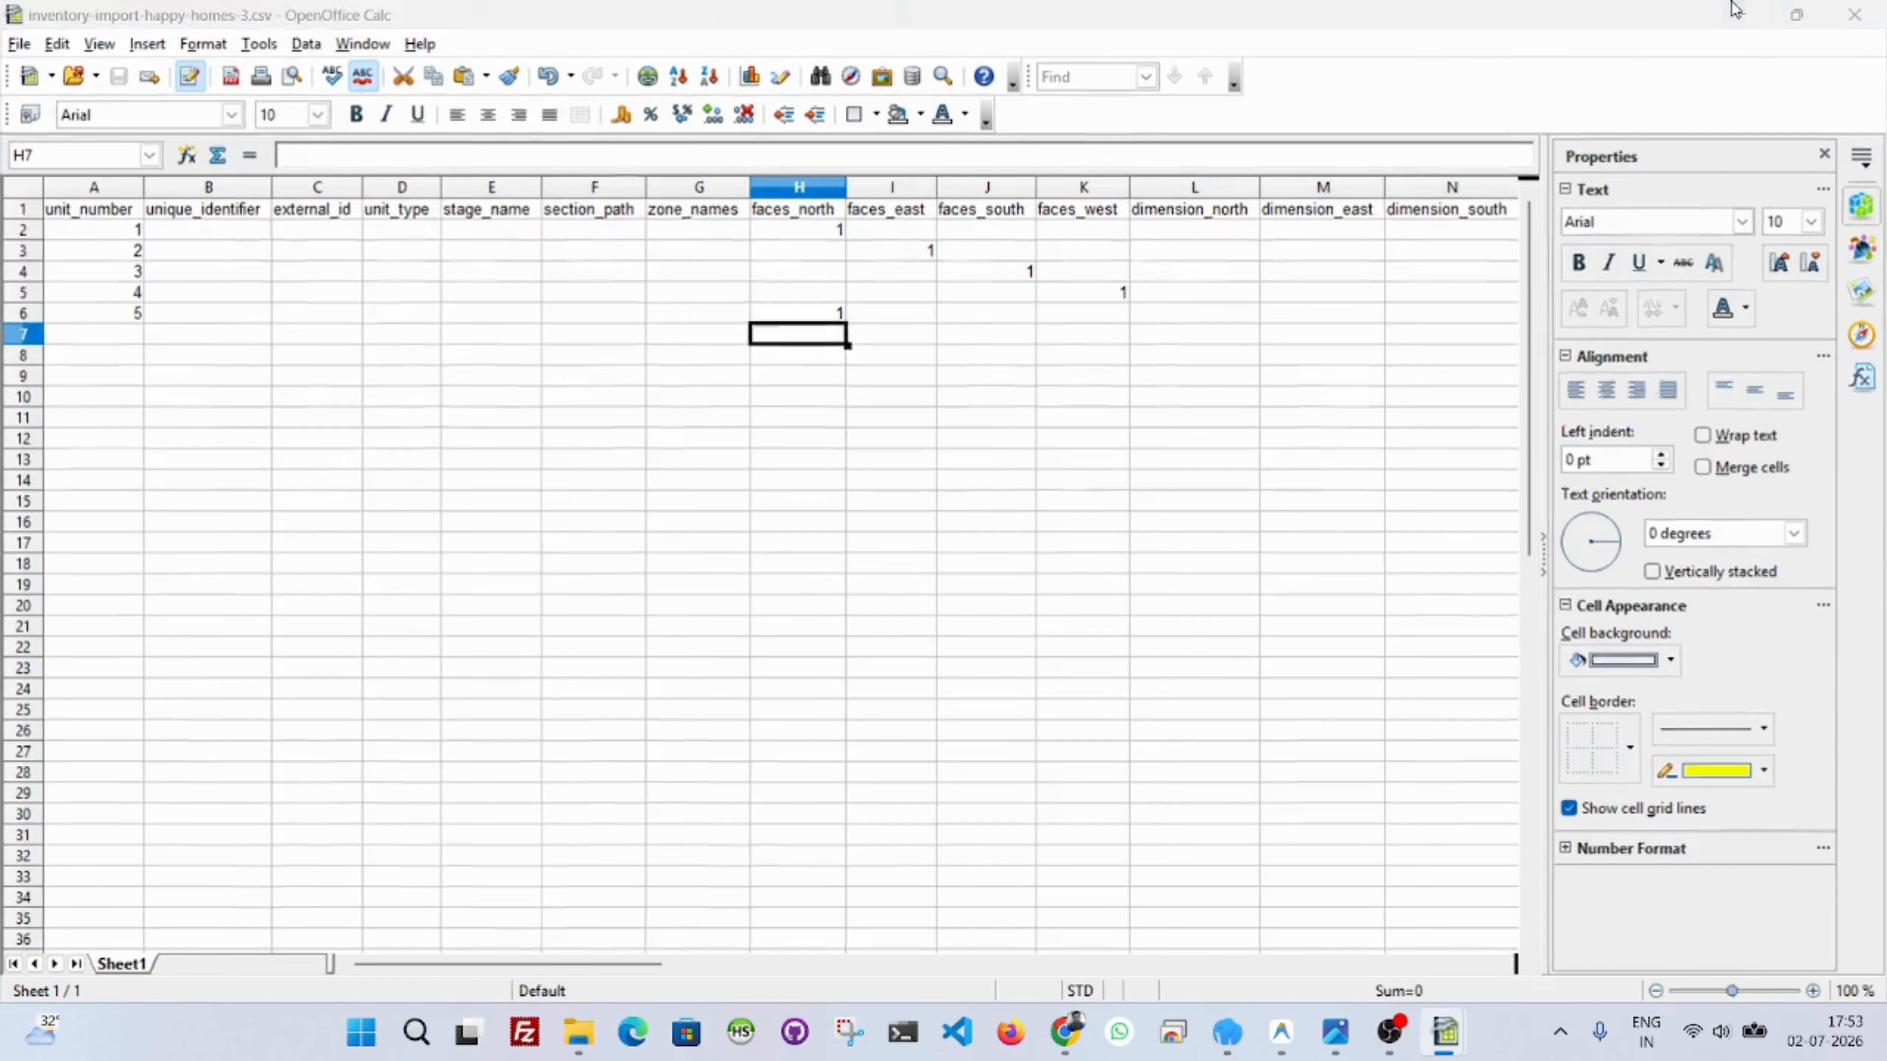
Switch to the Upload inventory page in Chrome and choose inventory-import-archer-home.csv as the CSV file to import.
mouse_move(1065, 1031)
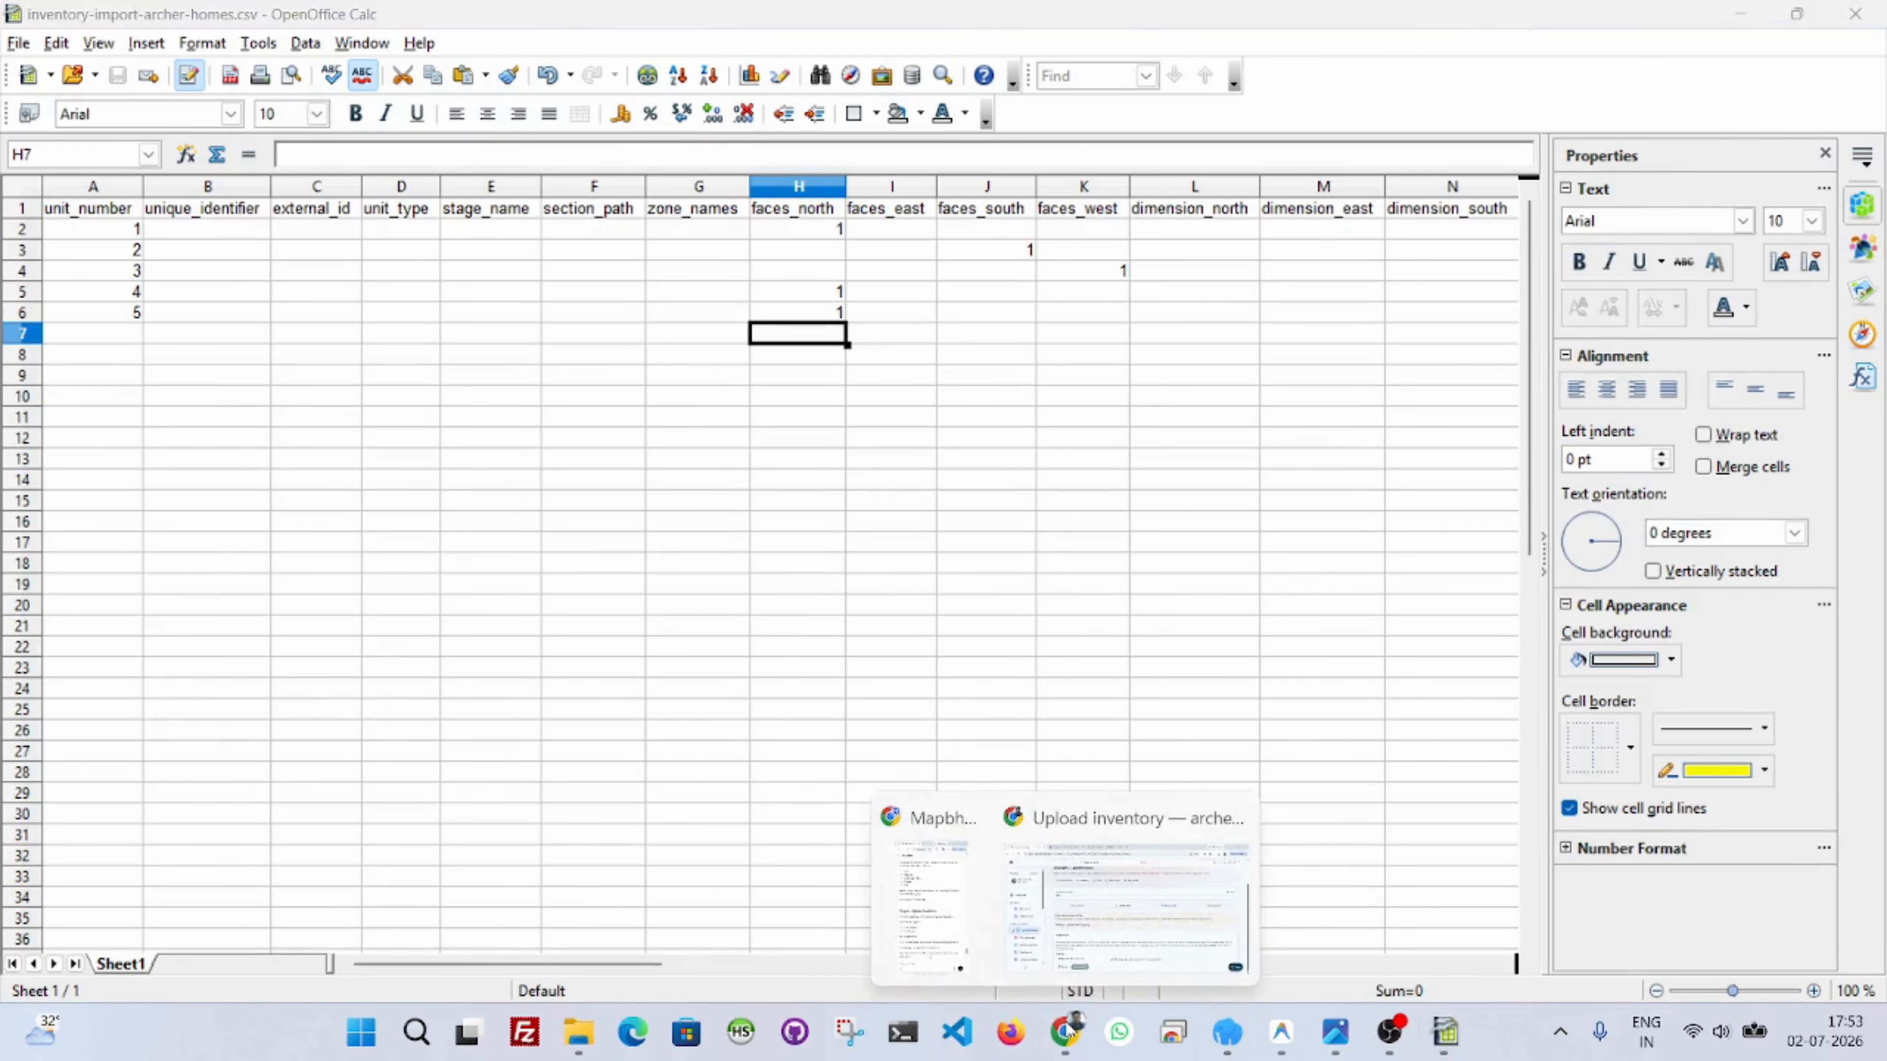
click(1093, 929)
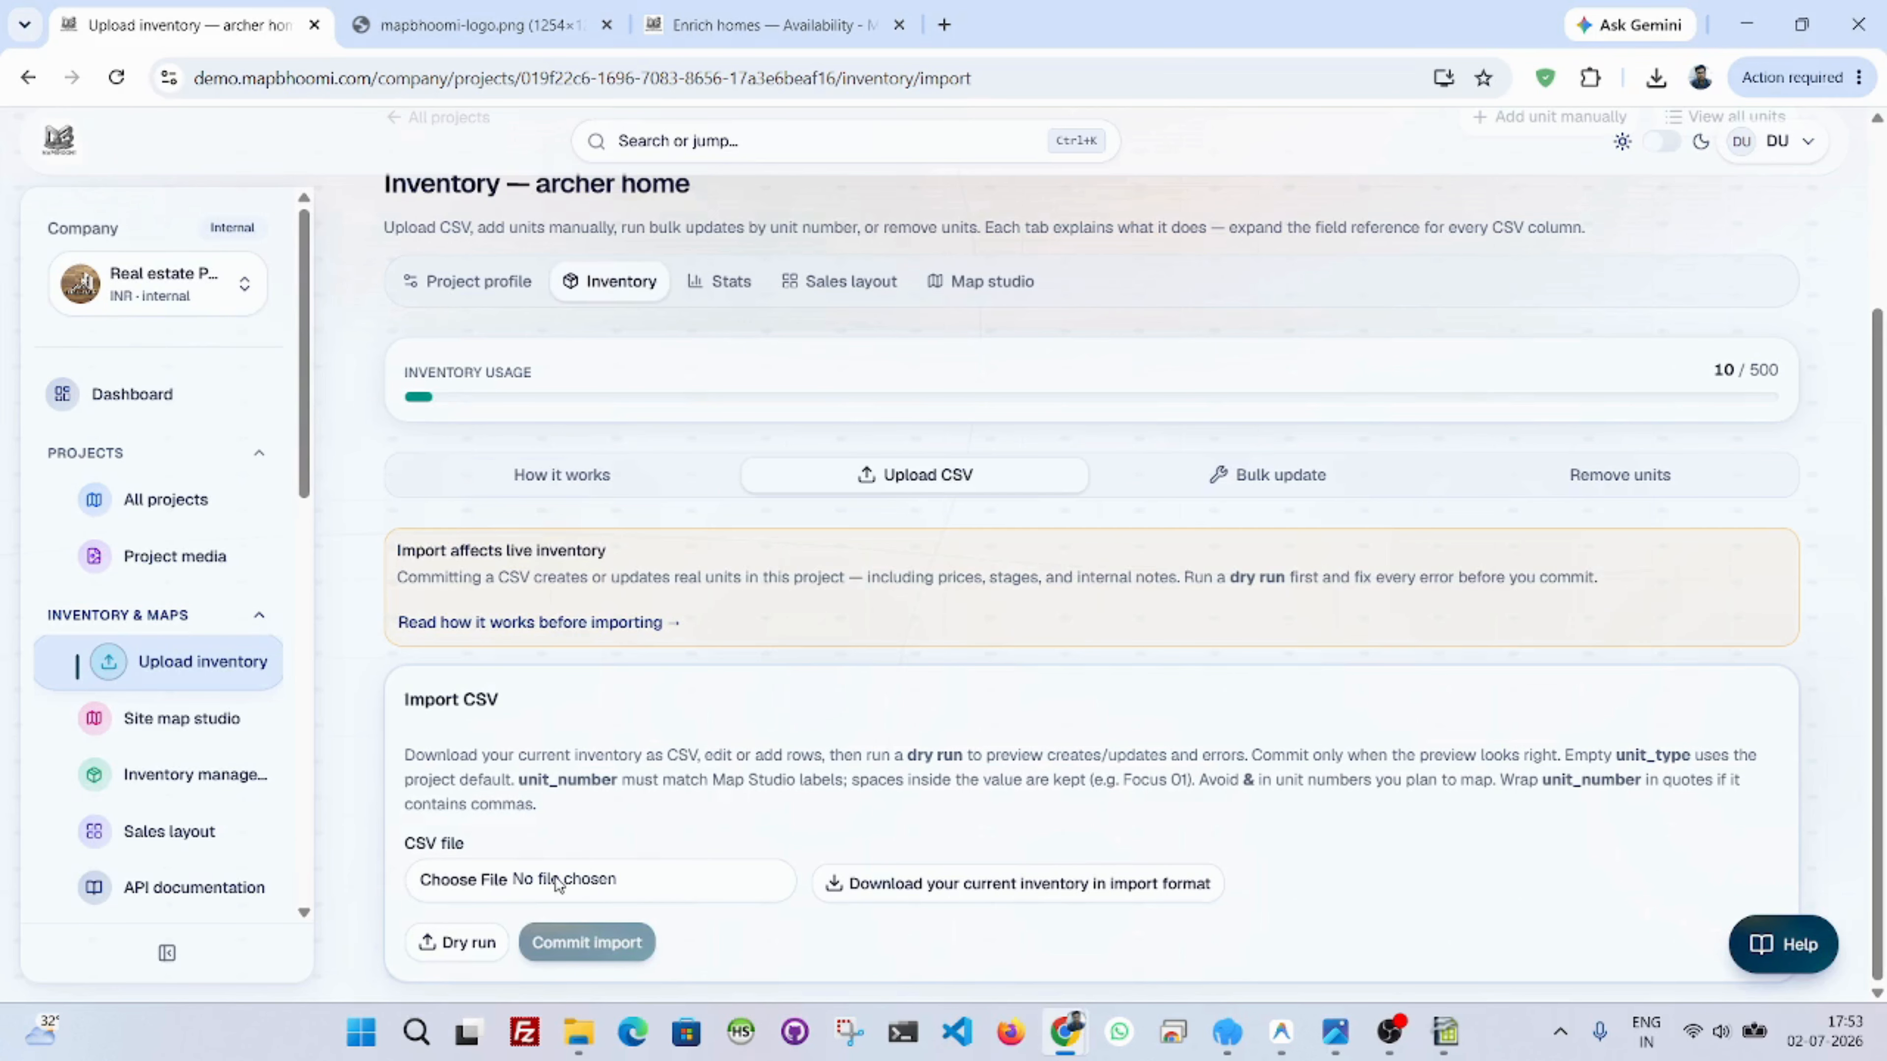
click(463, 881)
click(407, 397)
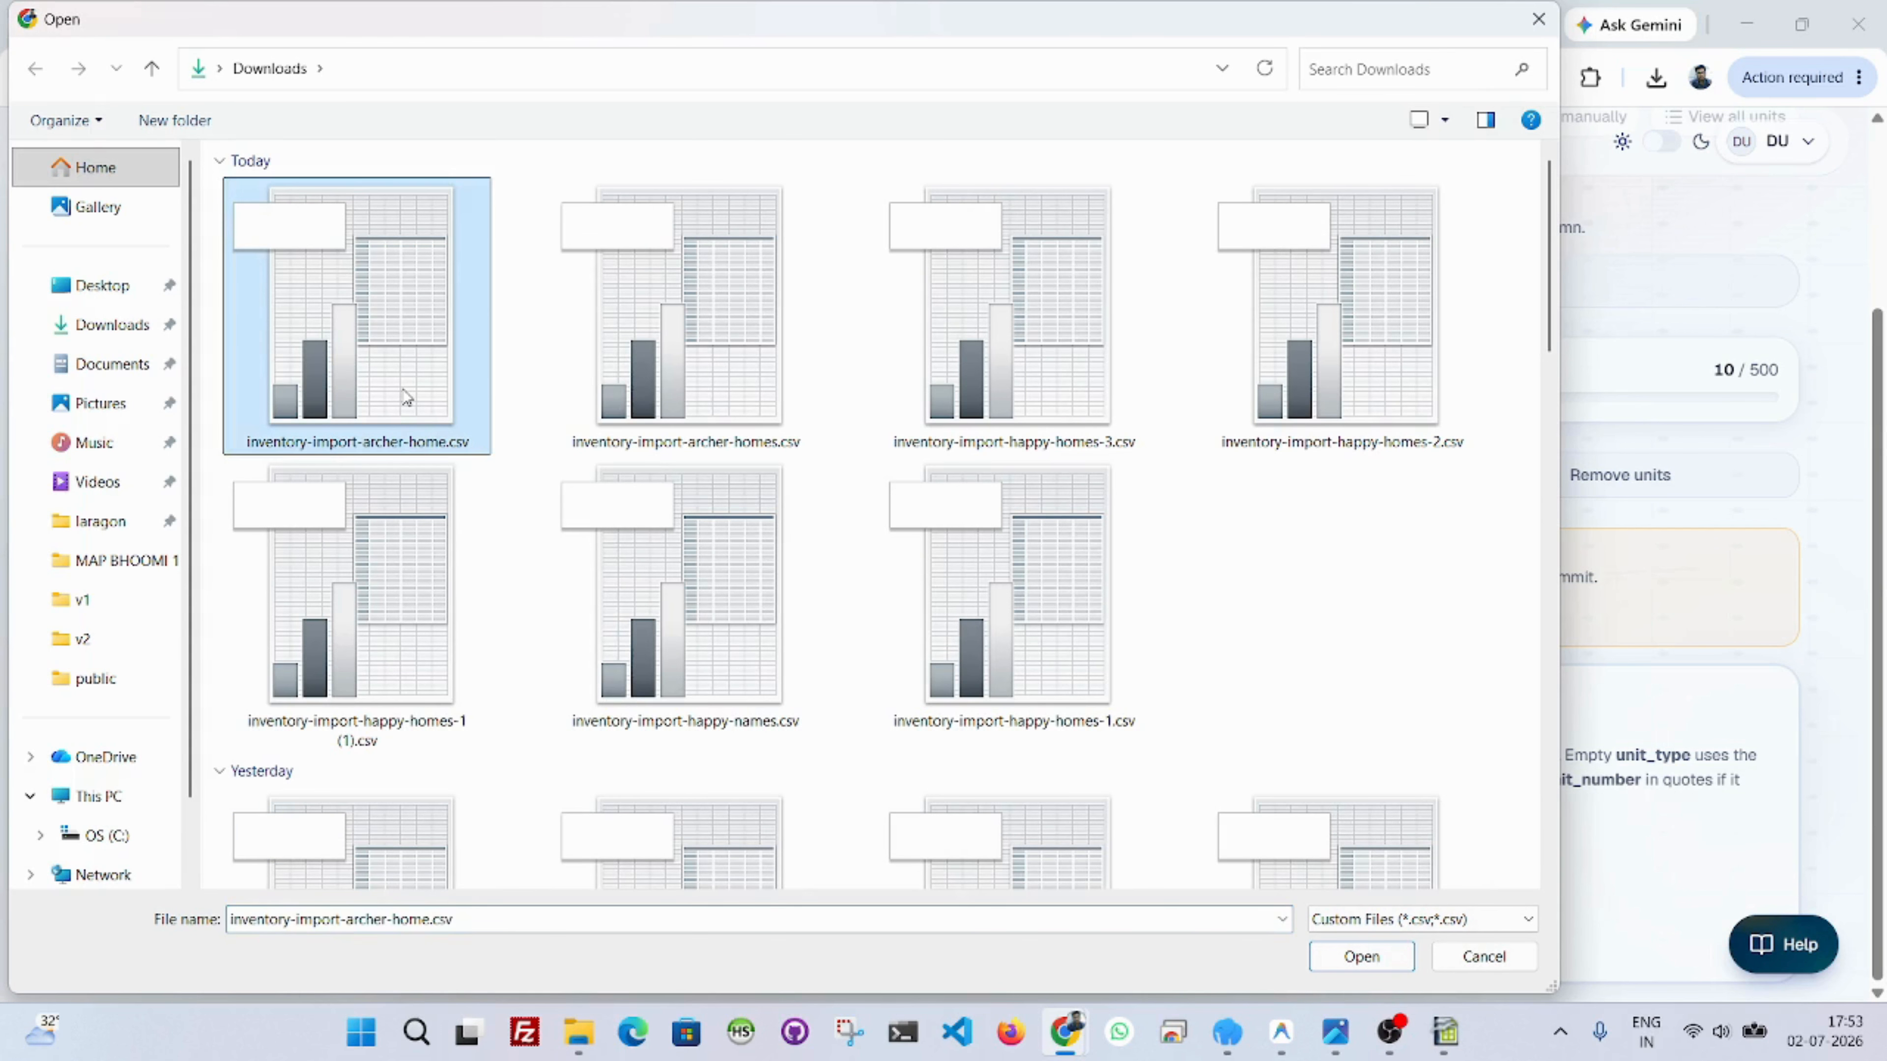
click(1347, 960)
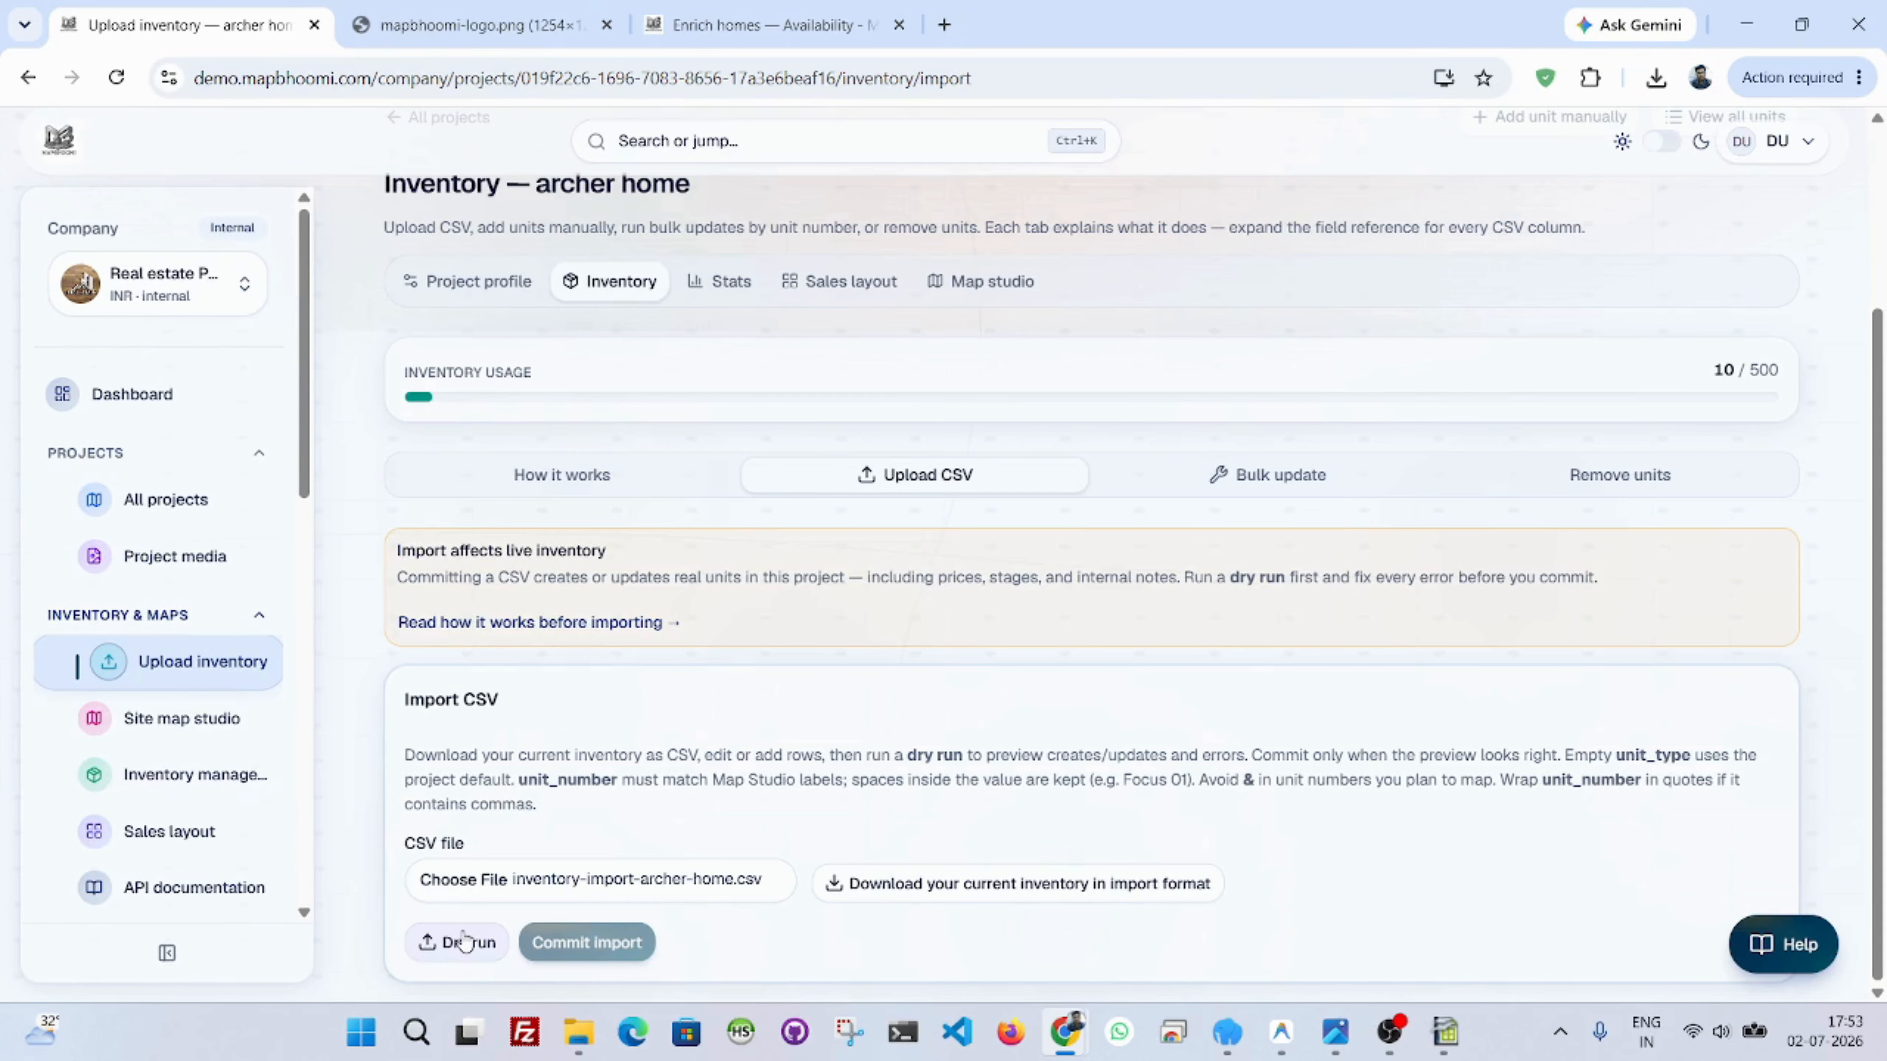
Perform a dry run of the chosen CSV and commit the import to archer home's inventory.
click(465, 942)
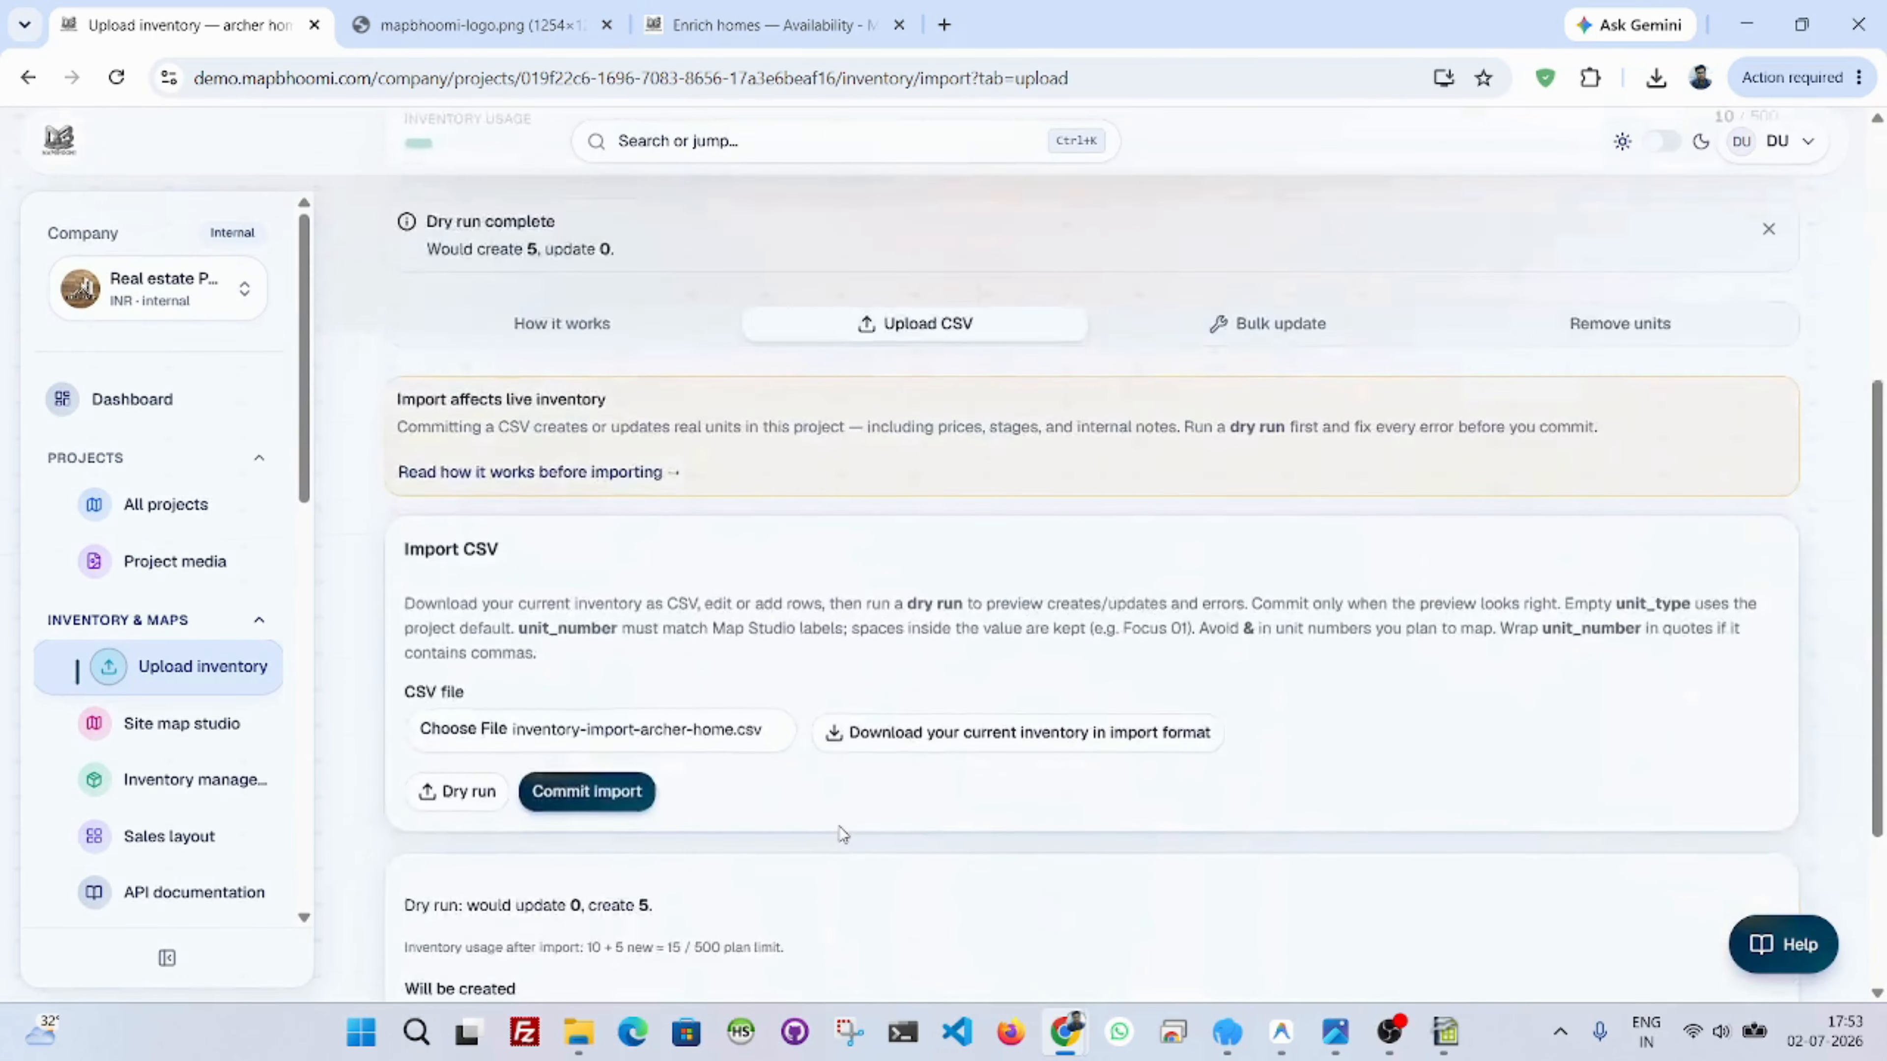
scroll(843, 835, down, 4)
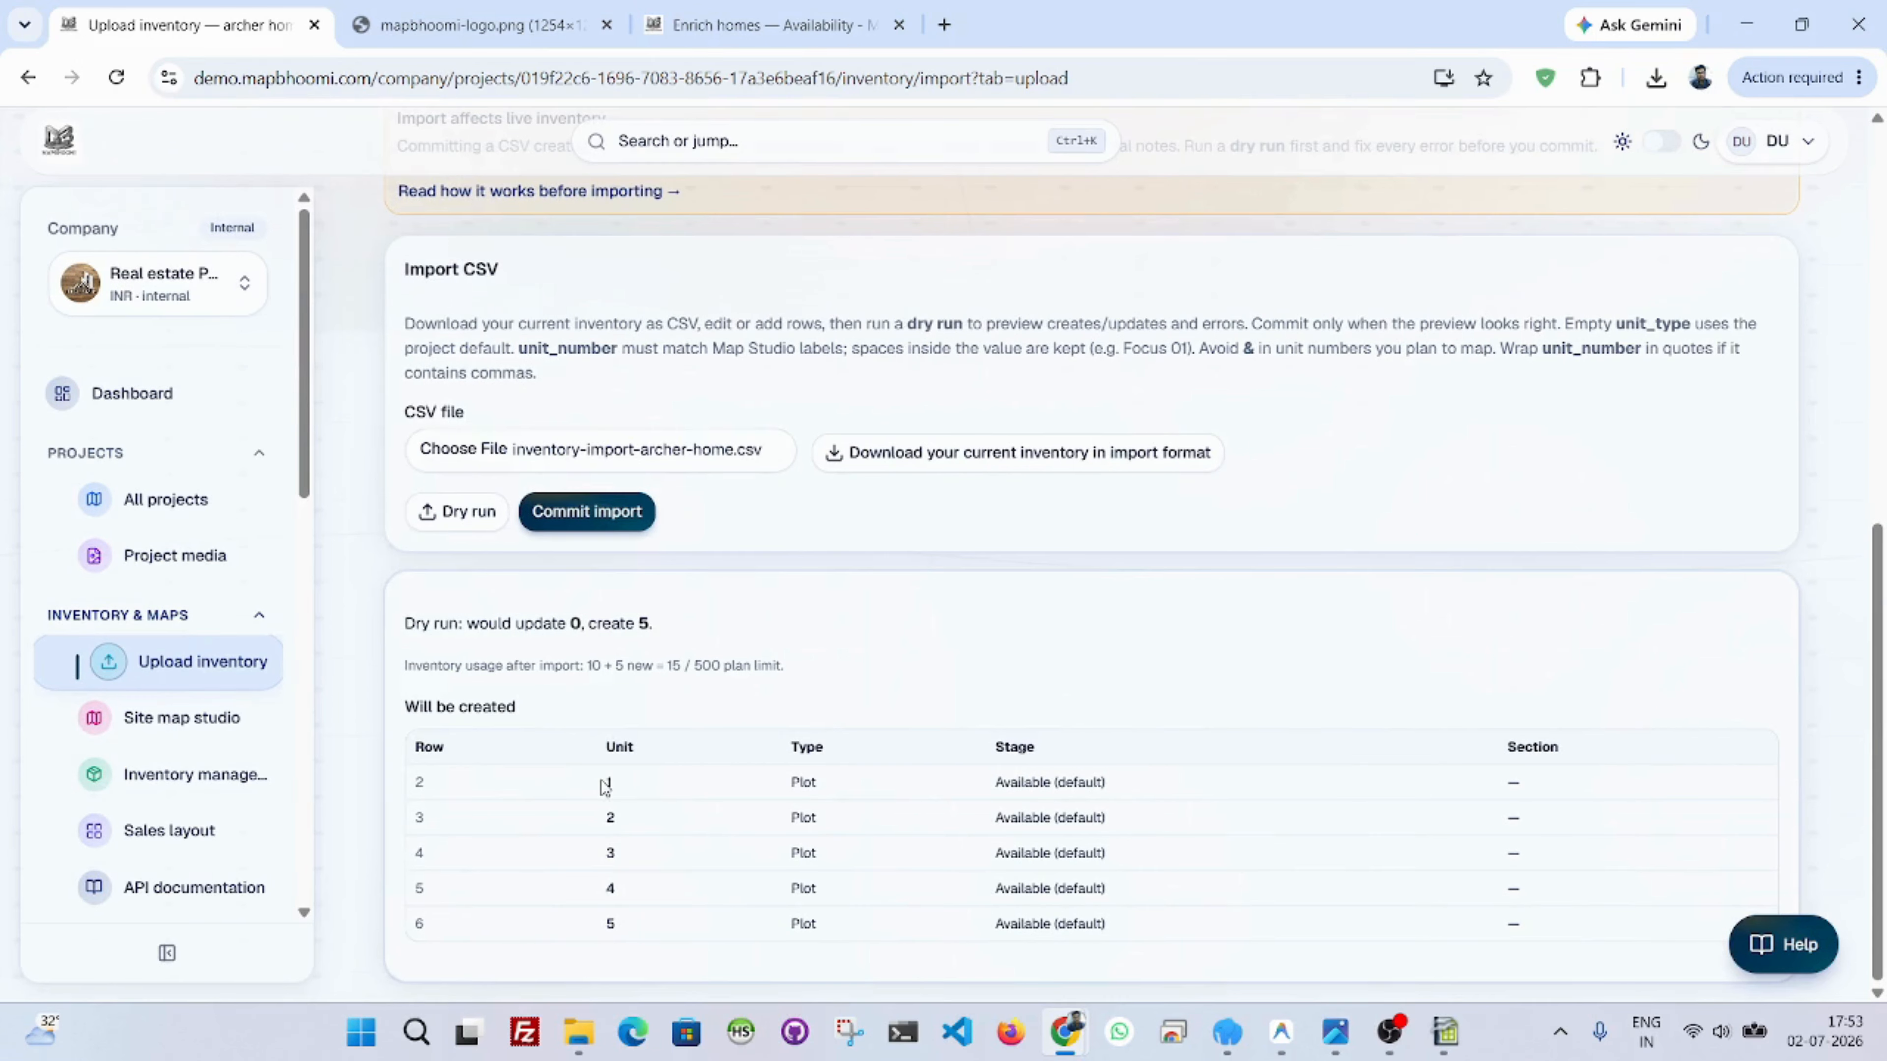
drag(604, 786, 638, 920)
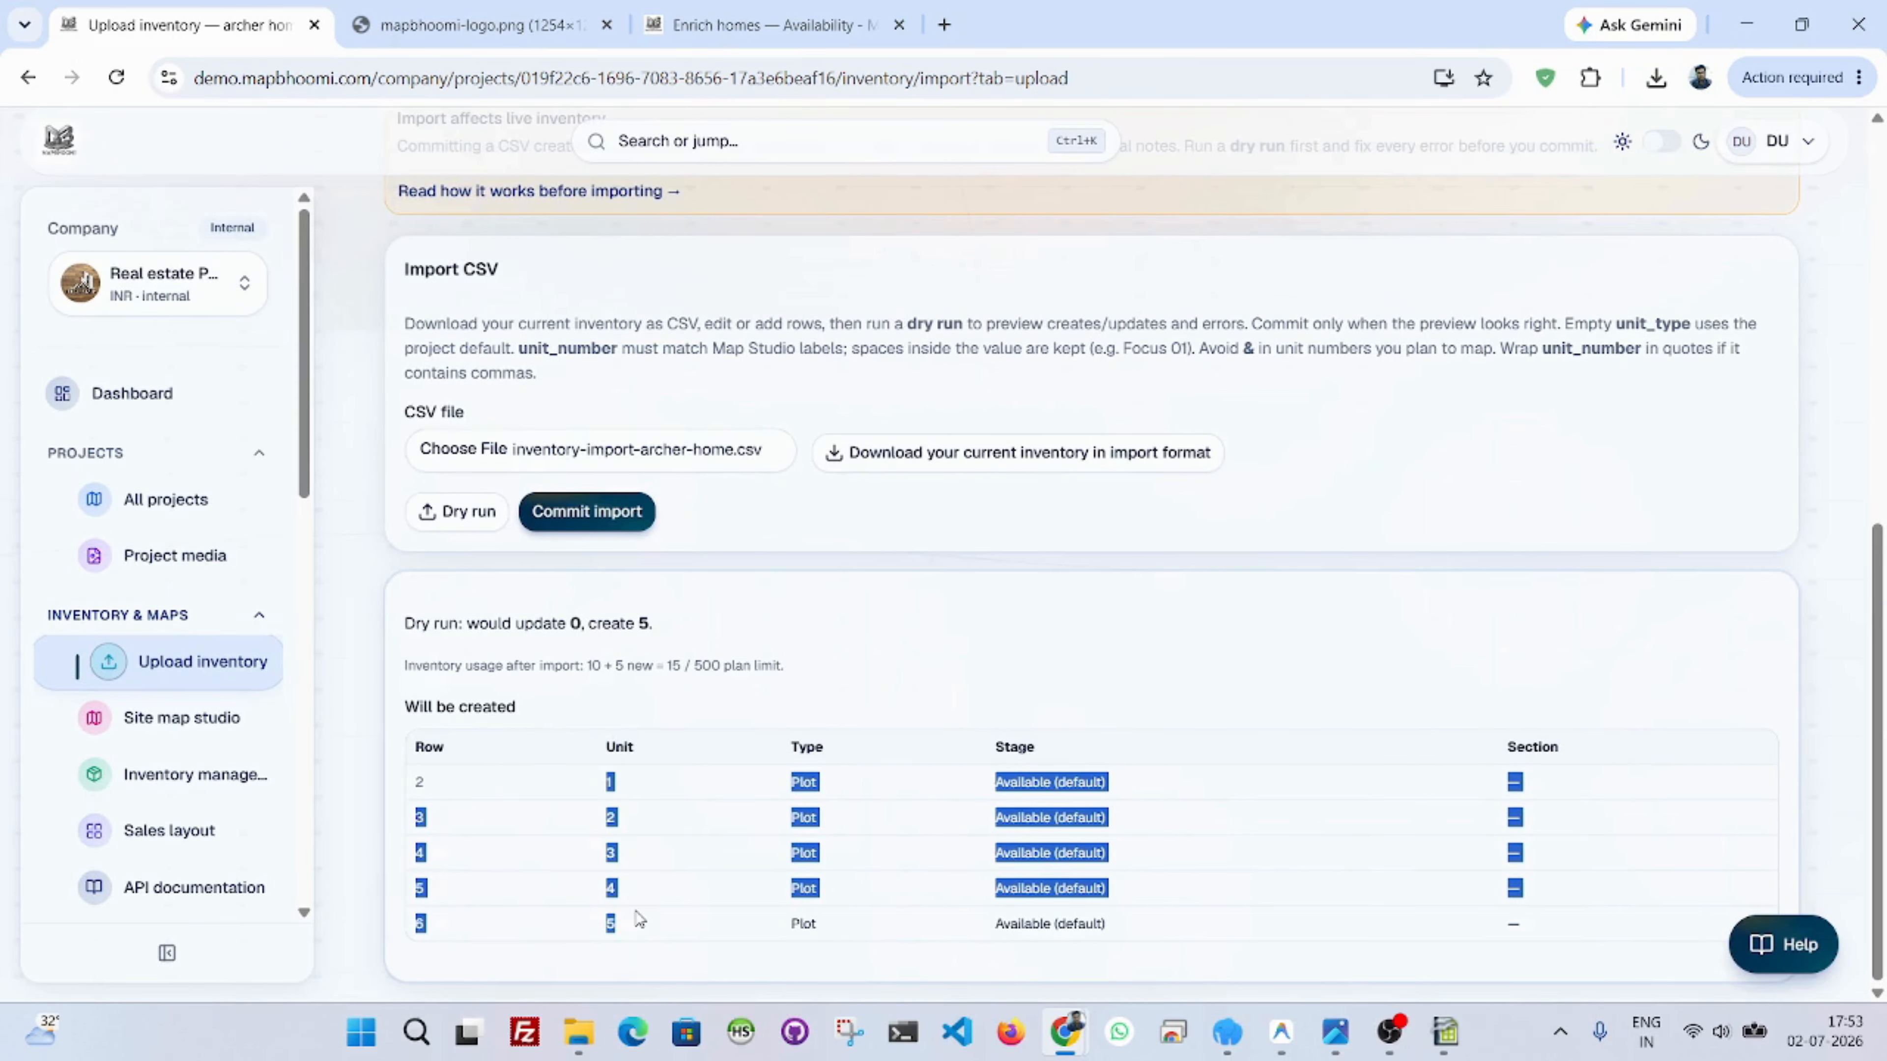
click(862, 892)
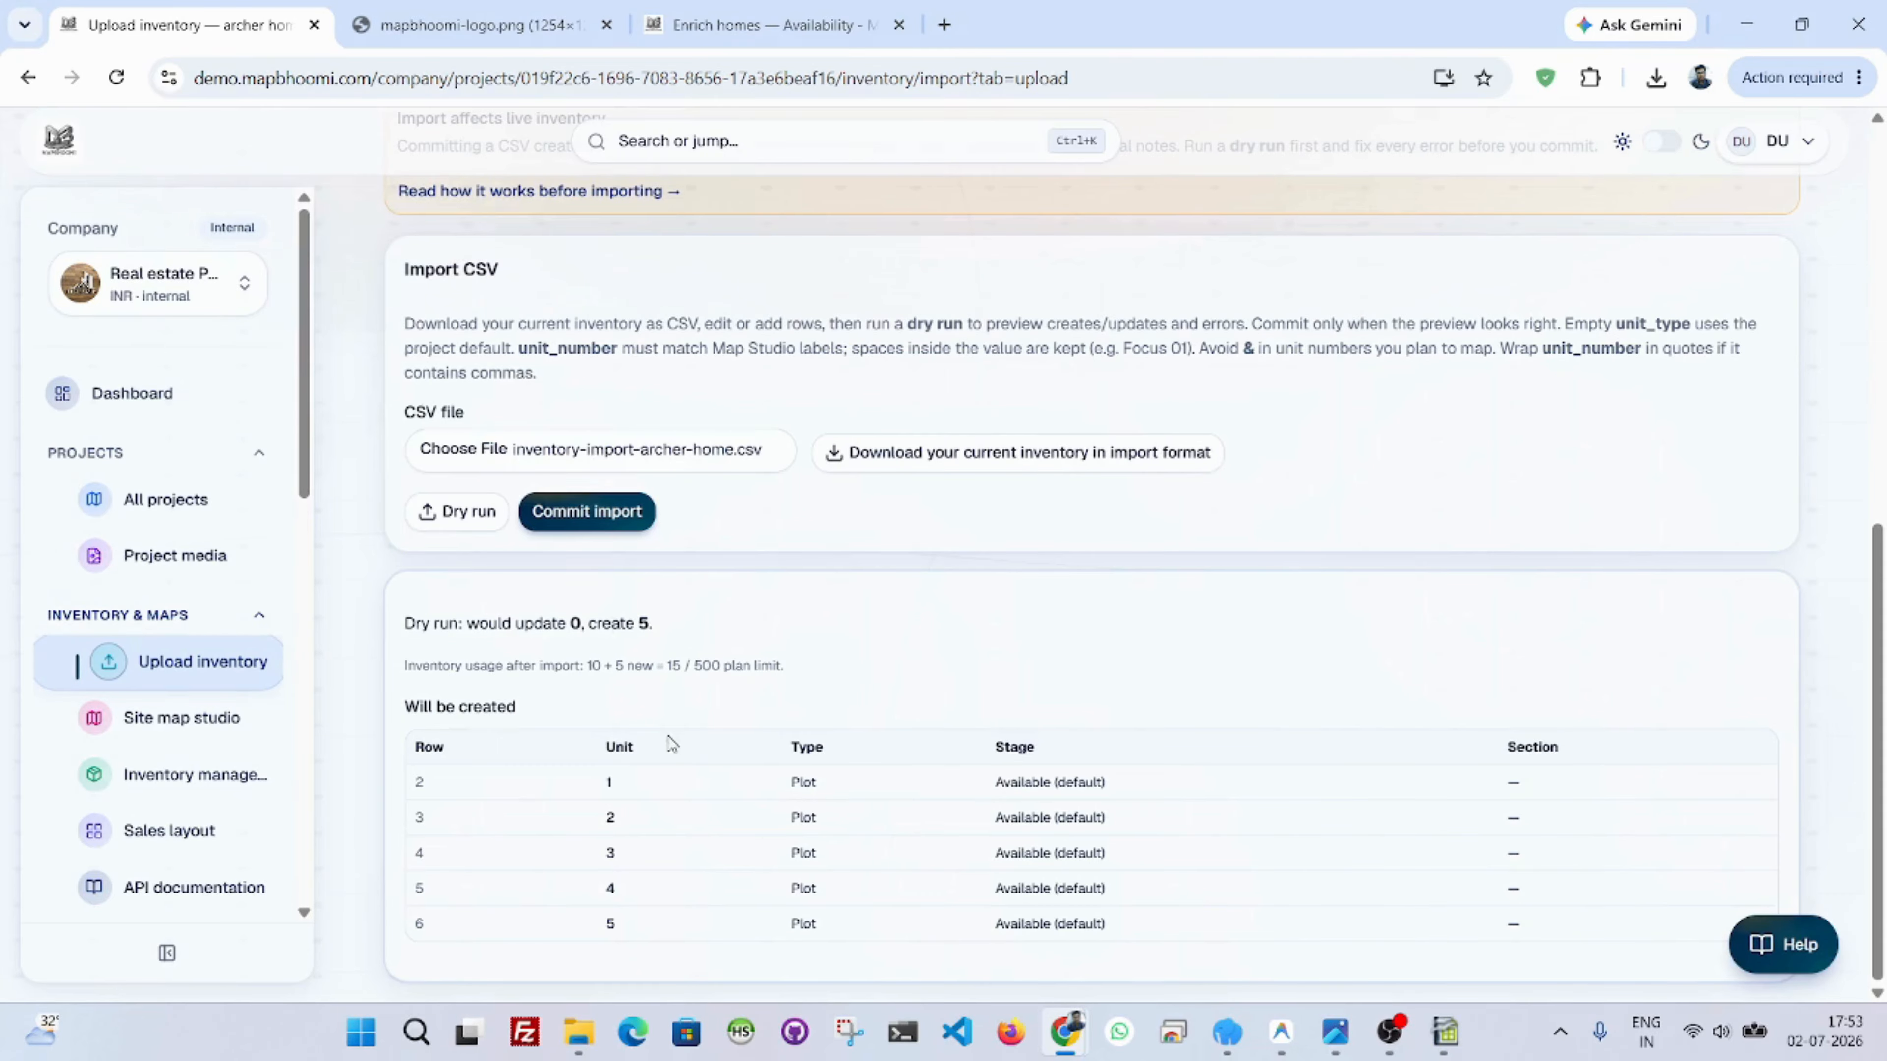
click(614, 536)
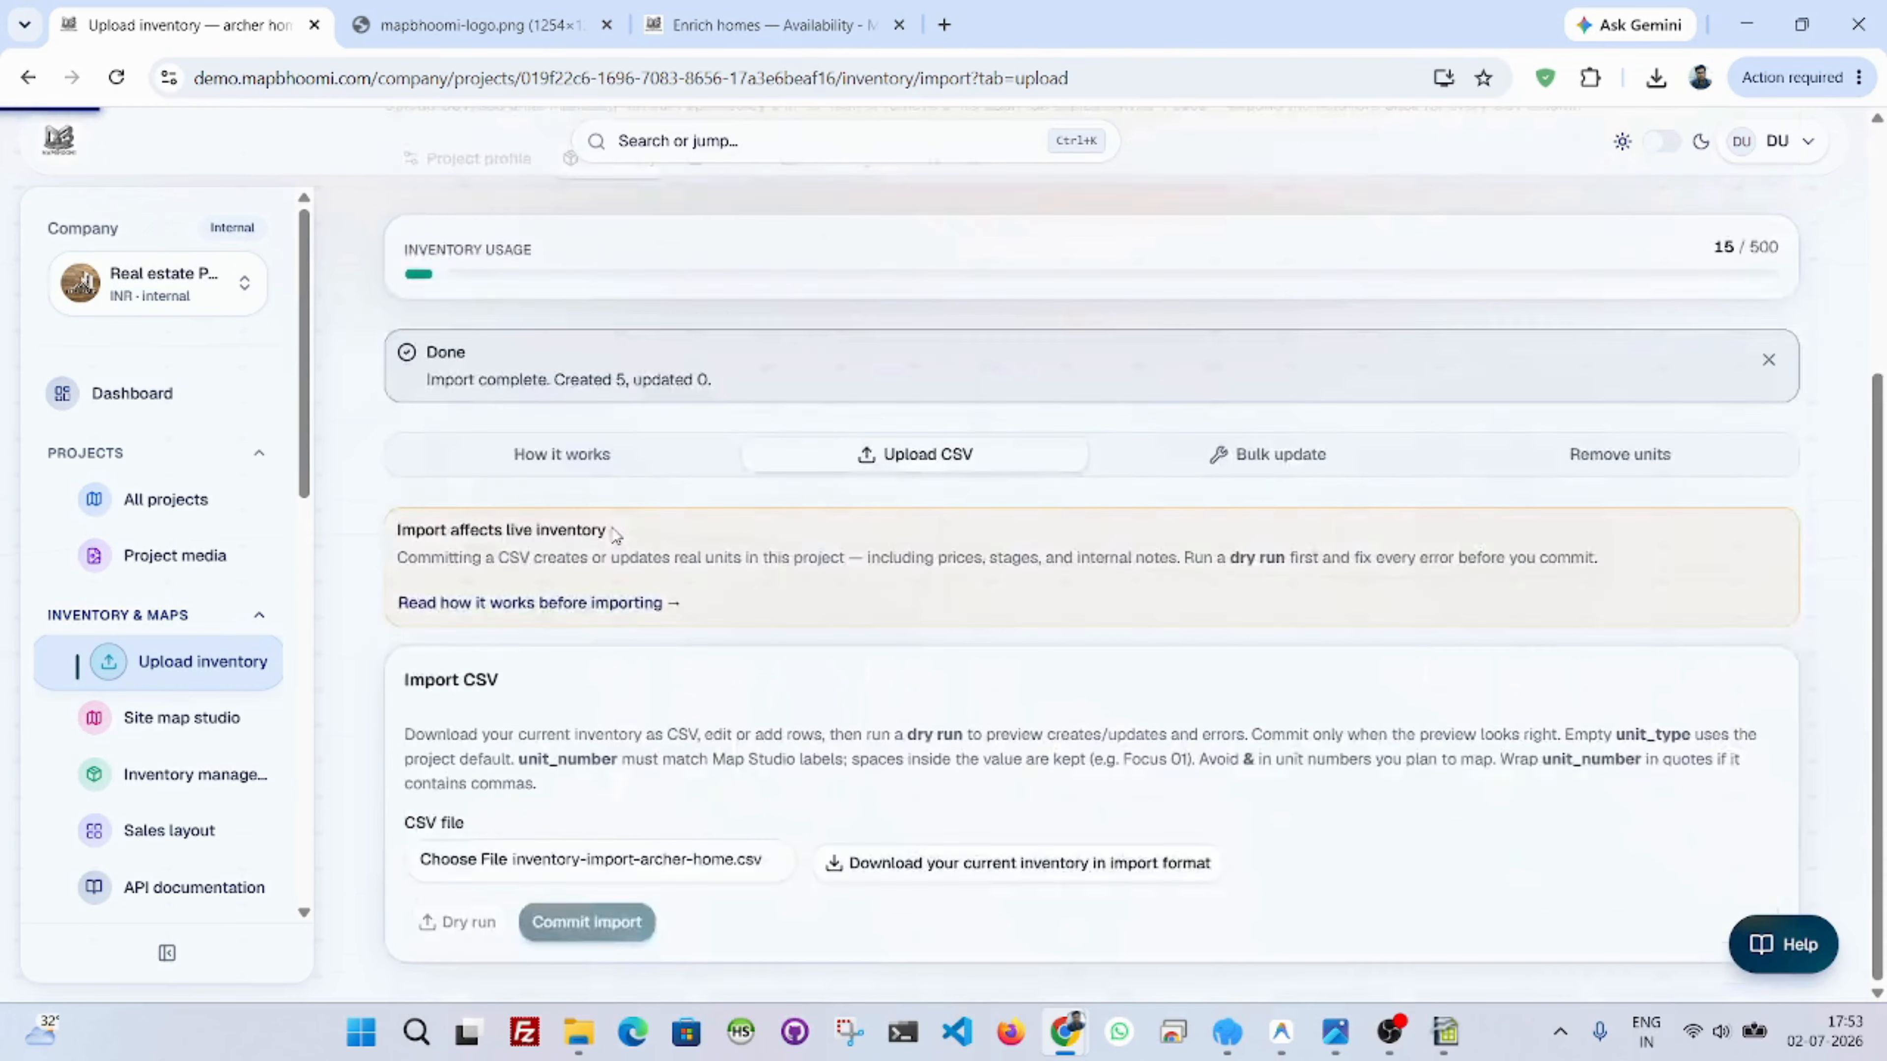
Go to archer home's Map studio and start adding a new site map.
scroll(693, 751, down, 3)
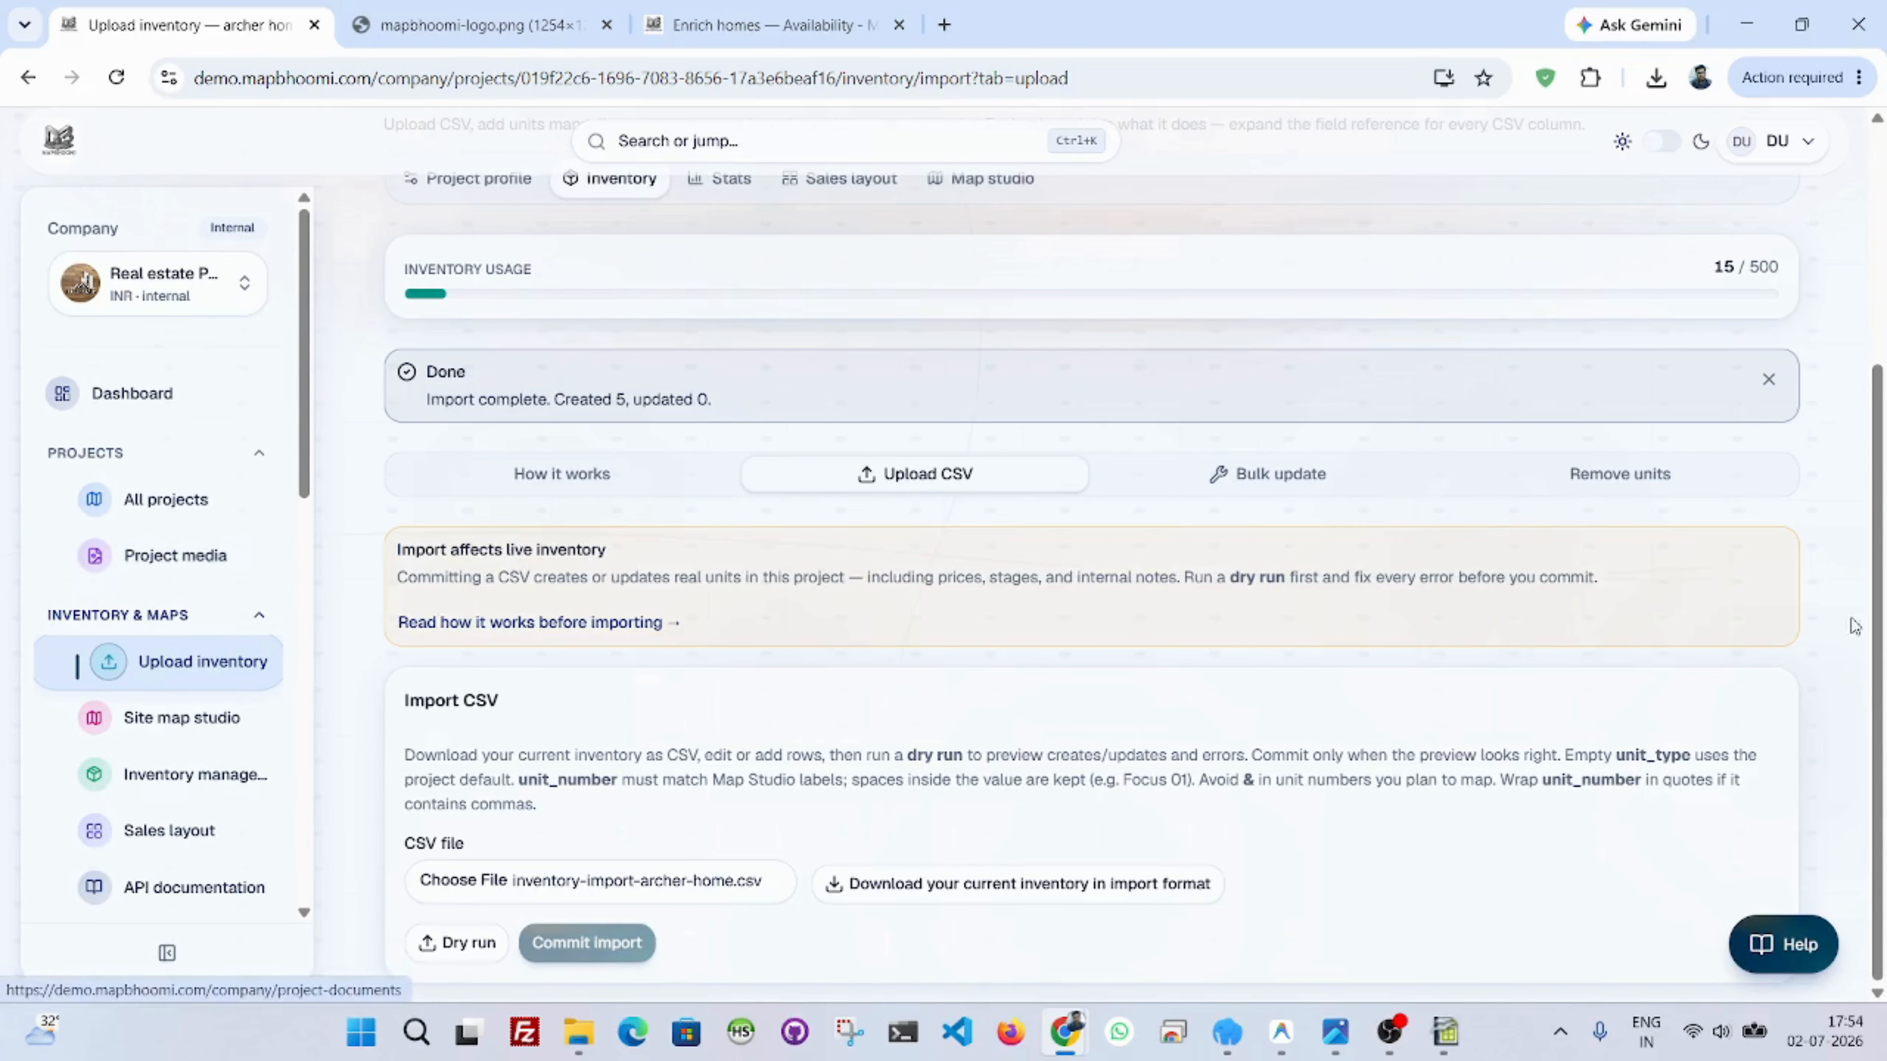
scroll(1021, 687, up, 5)
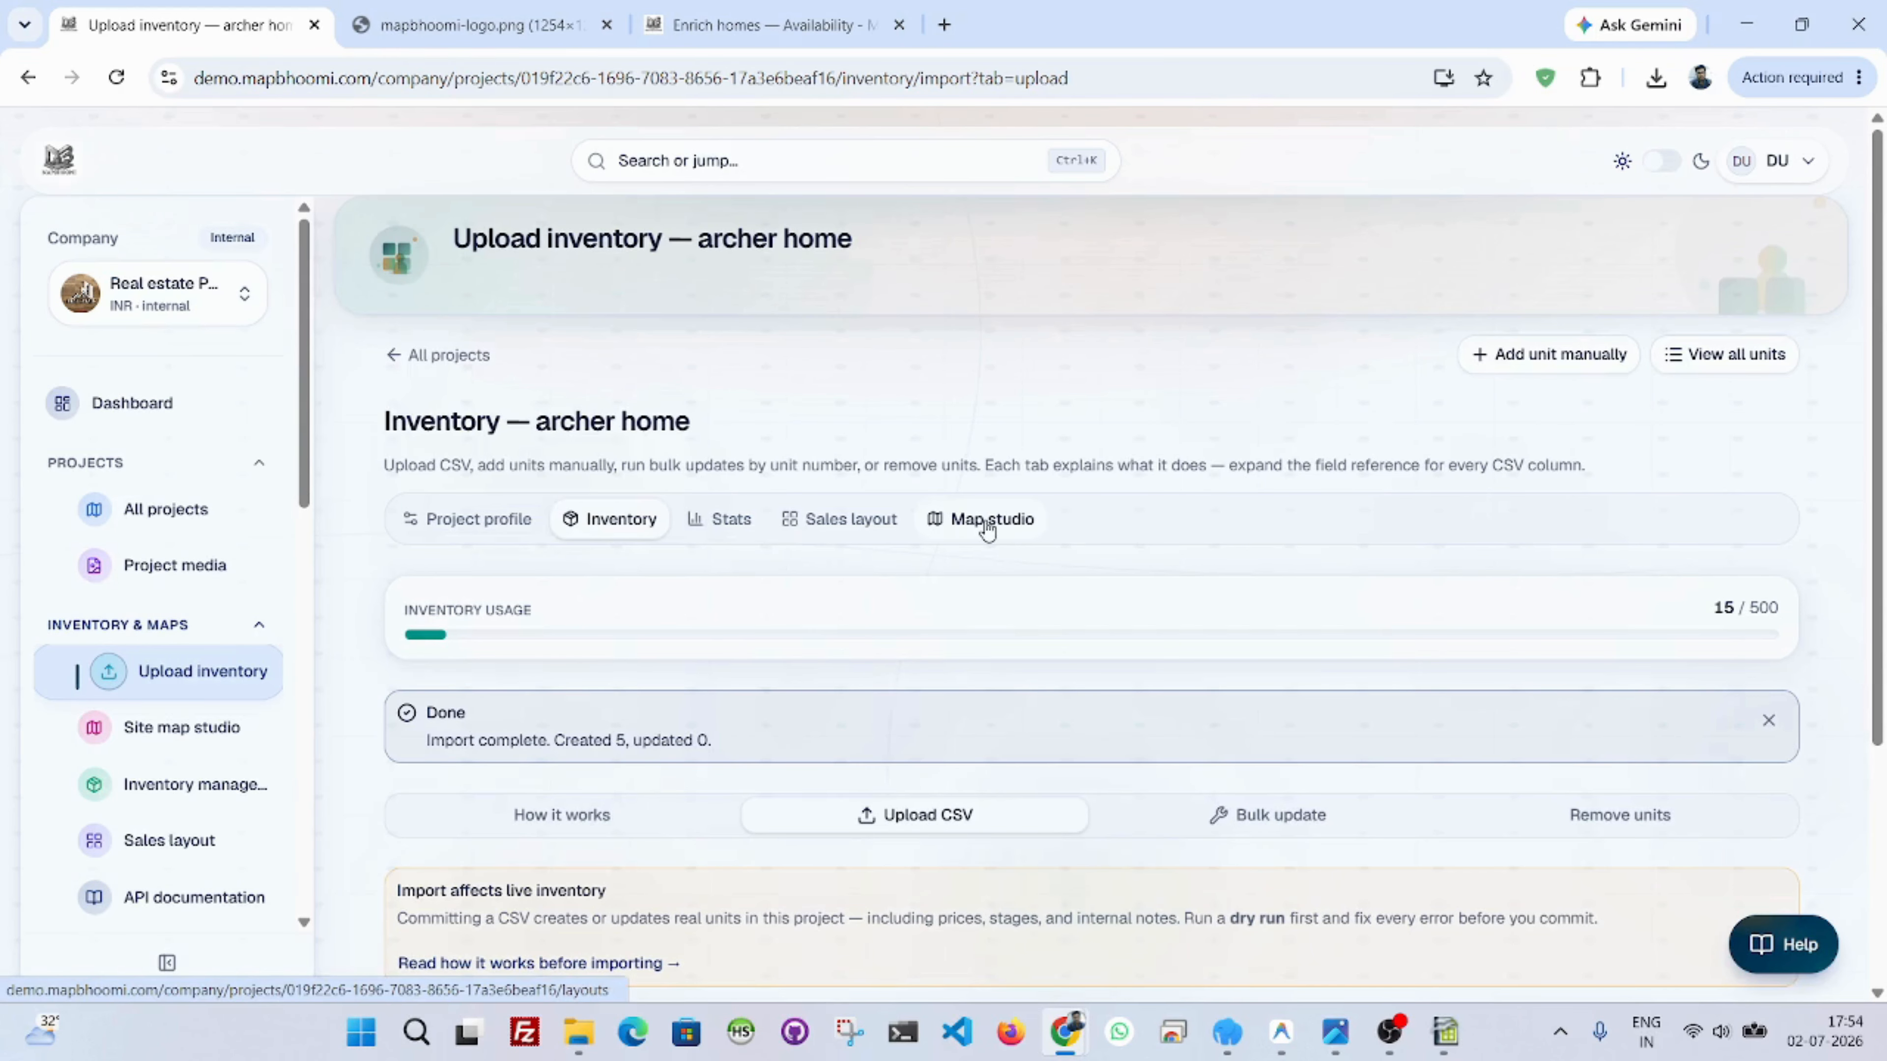
click(988, 520)
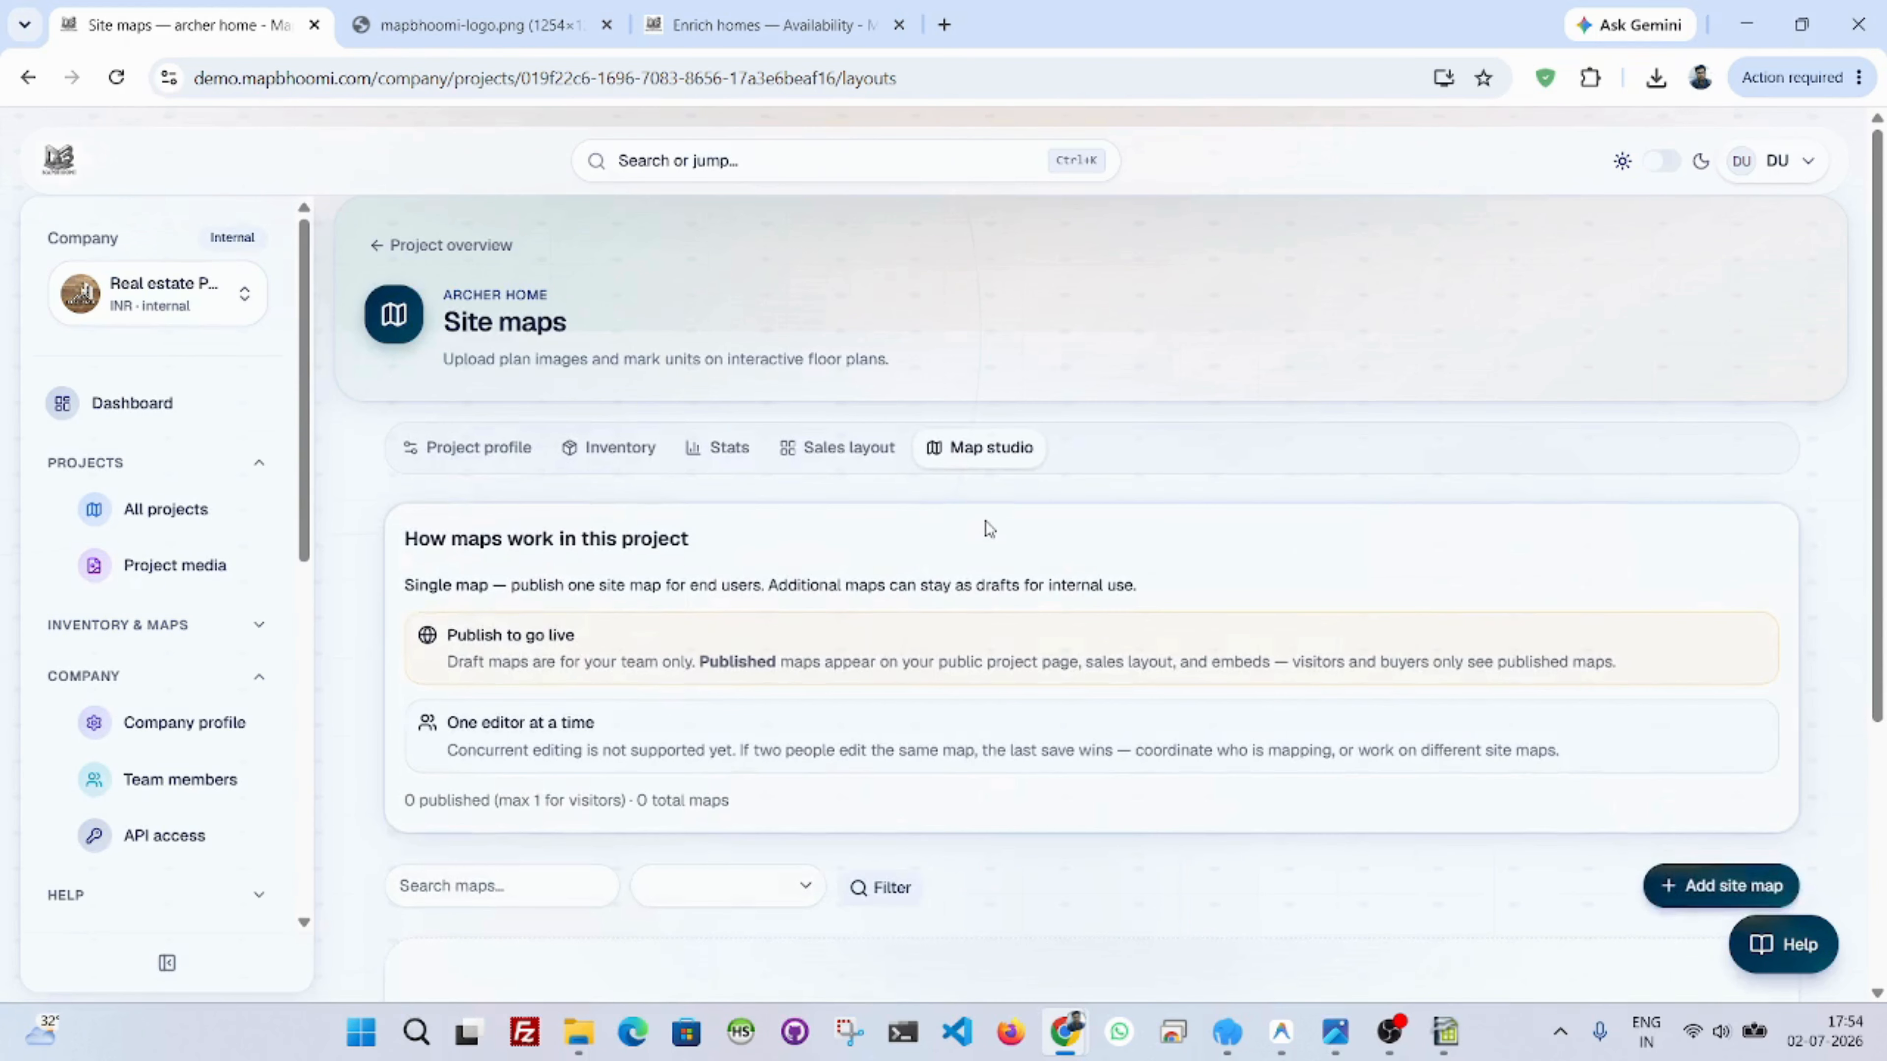
scroll(988, 525, down, 4)
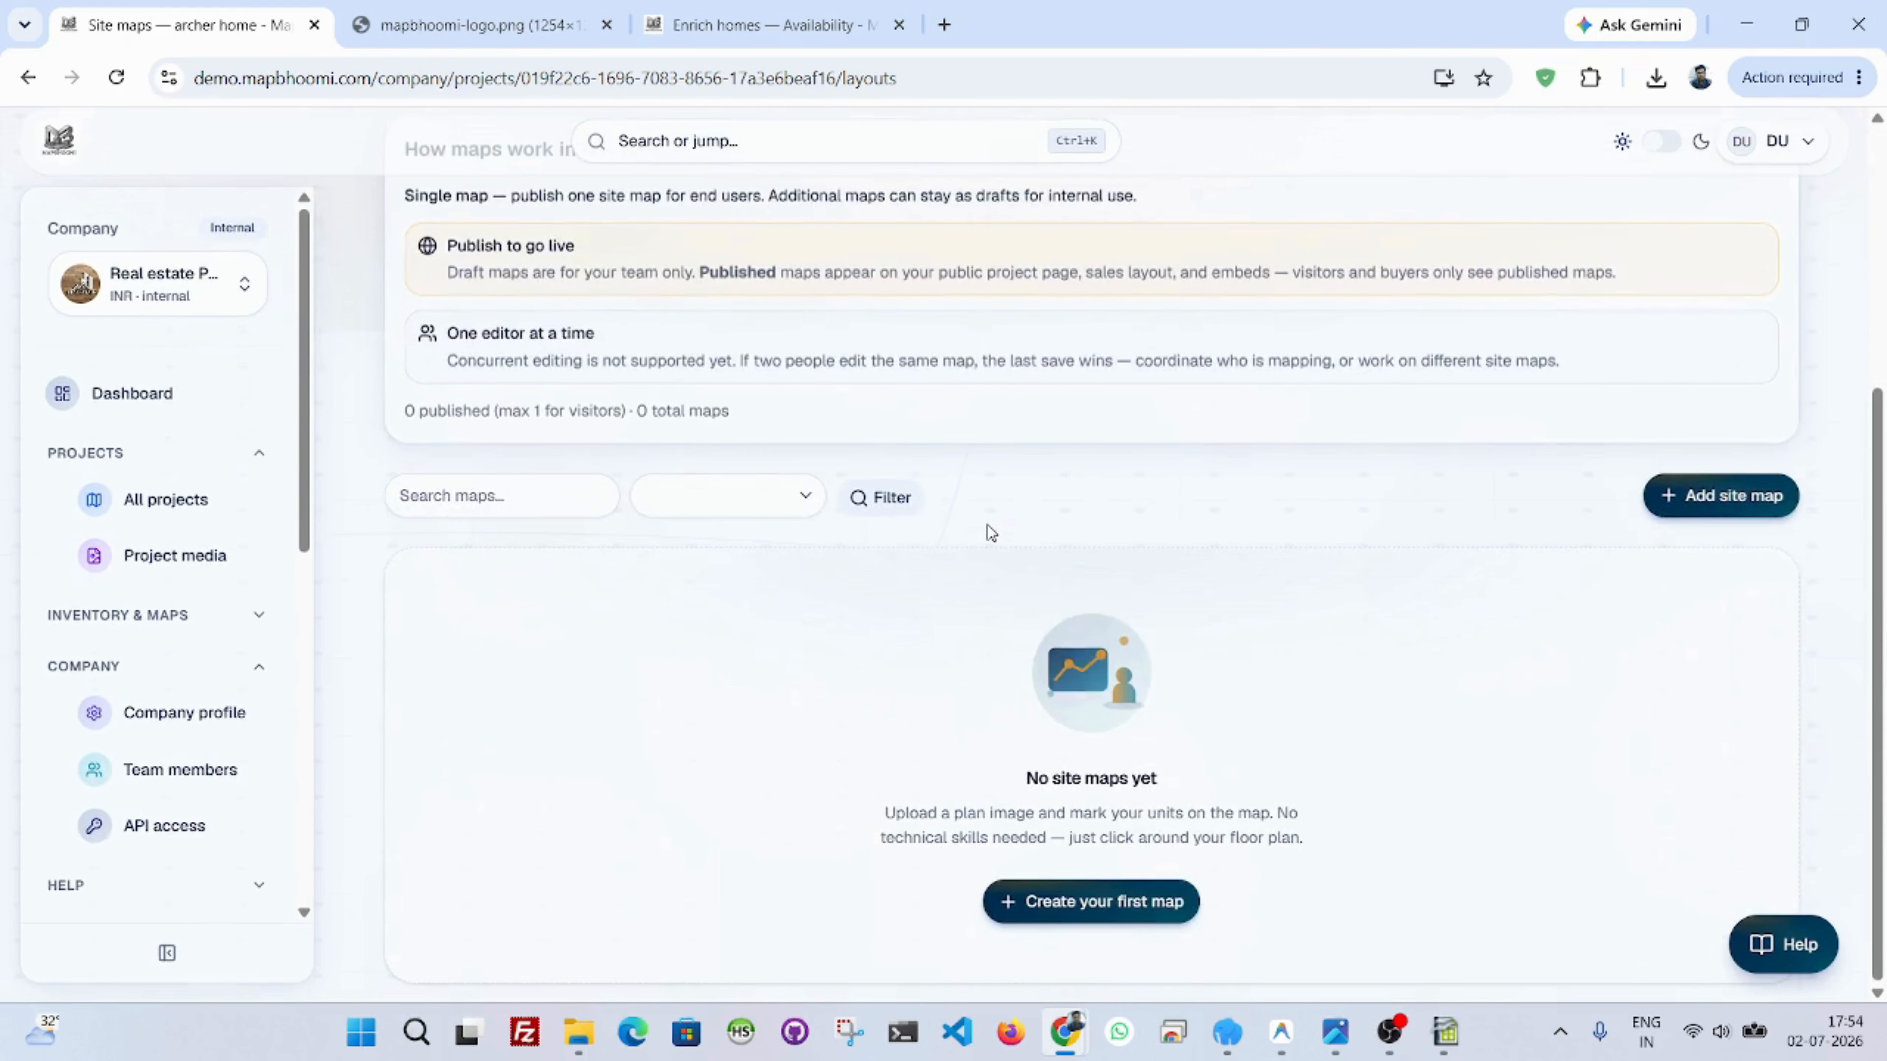
click(1705, 499)
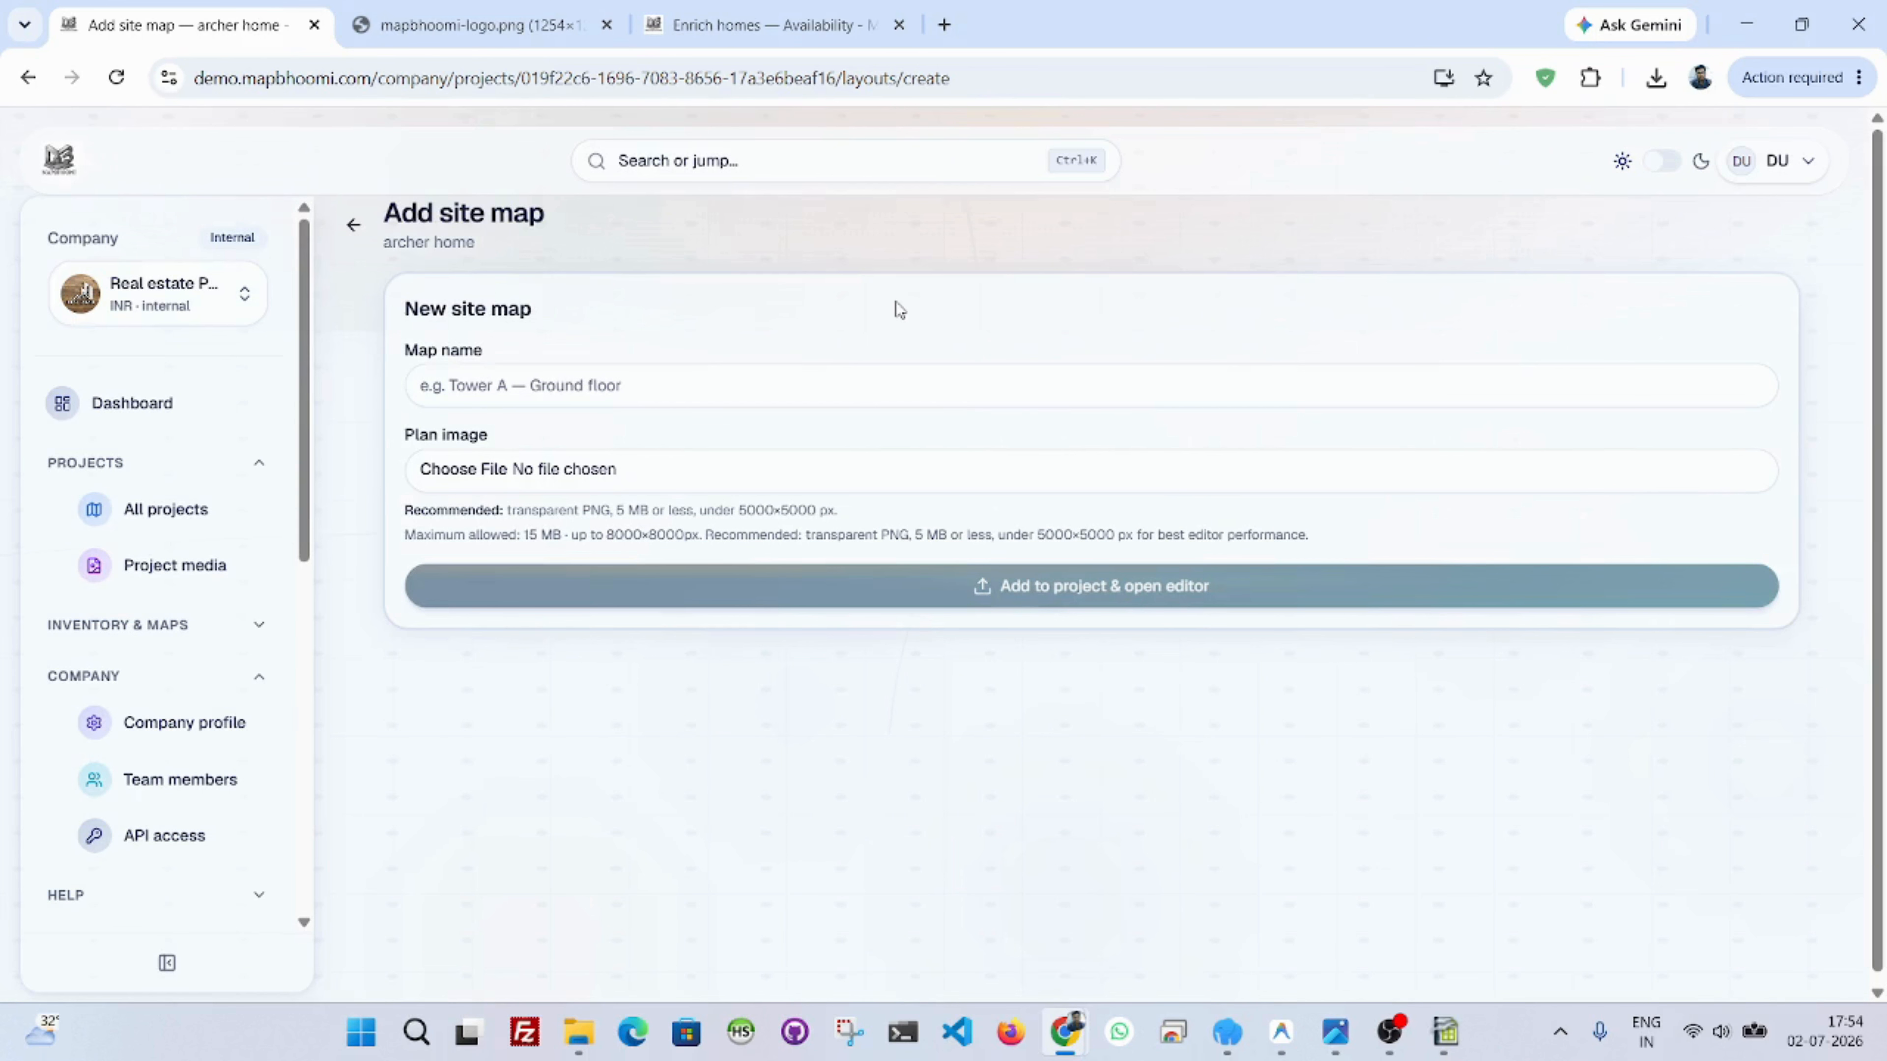
Name the site map Archer Homes, choose sample layput for mapbhoomi.jpeg as its plan image, and add it to the project.
click(843, 378)
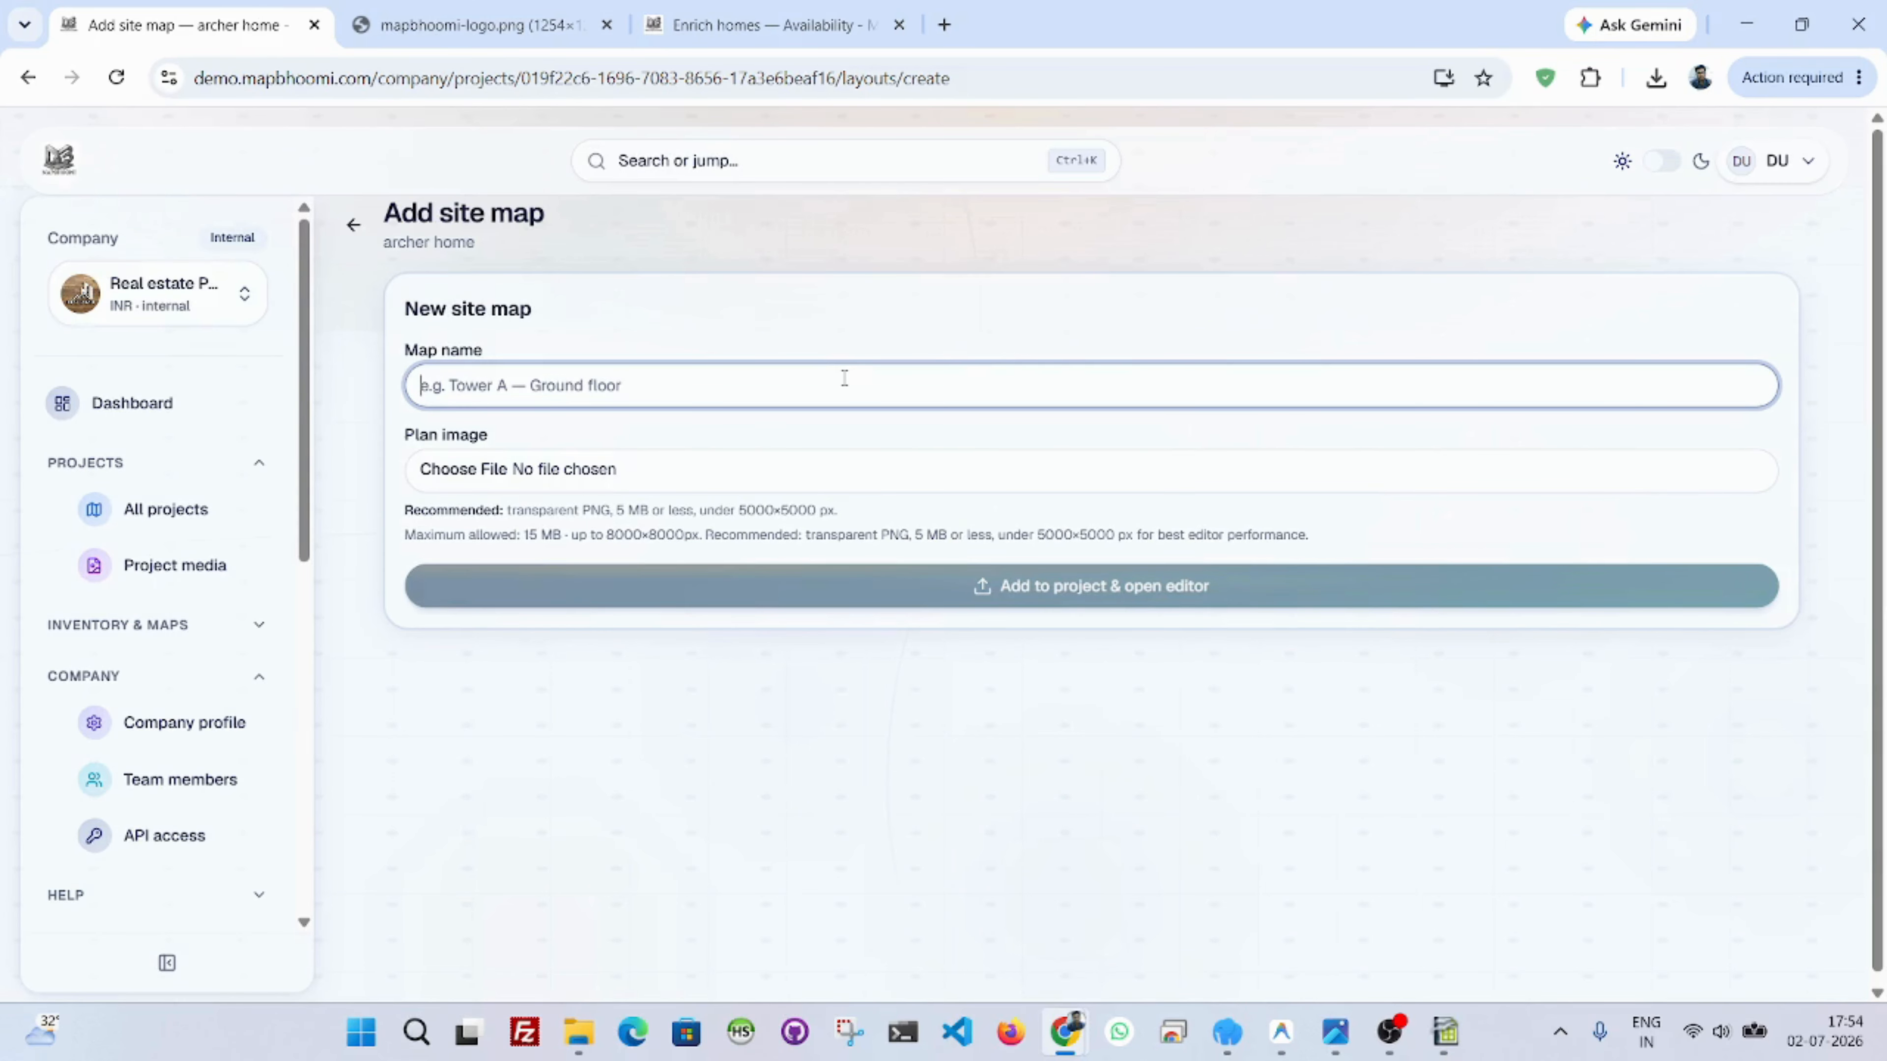
text(Archer)
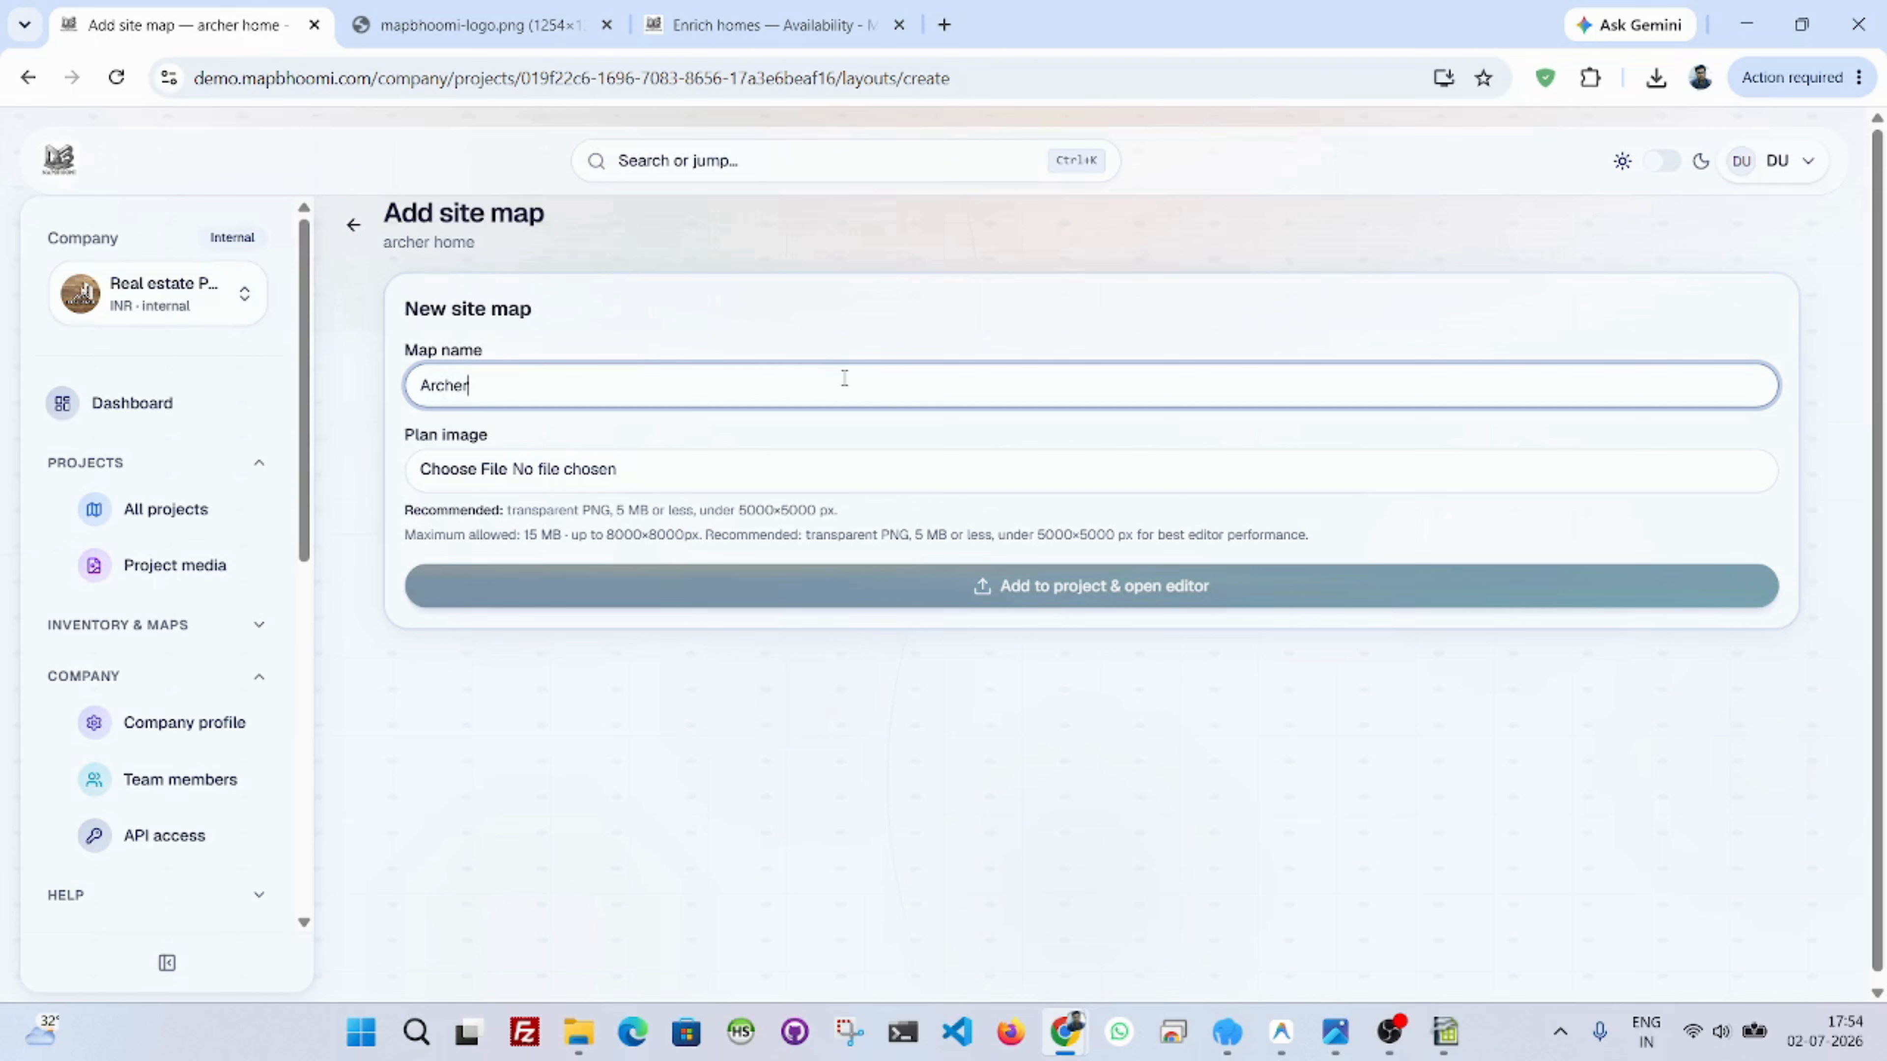
text( Homes)
click(488, 469)
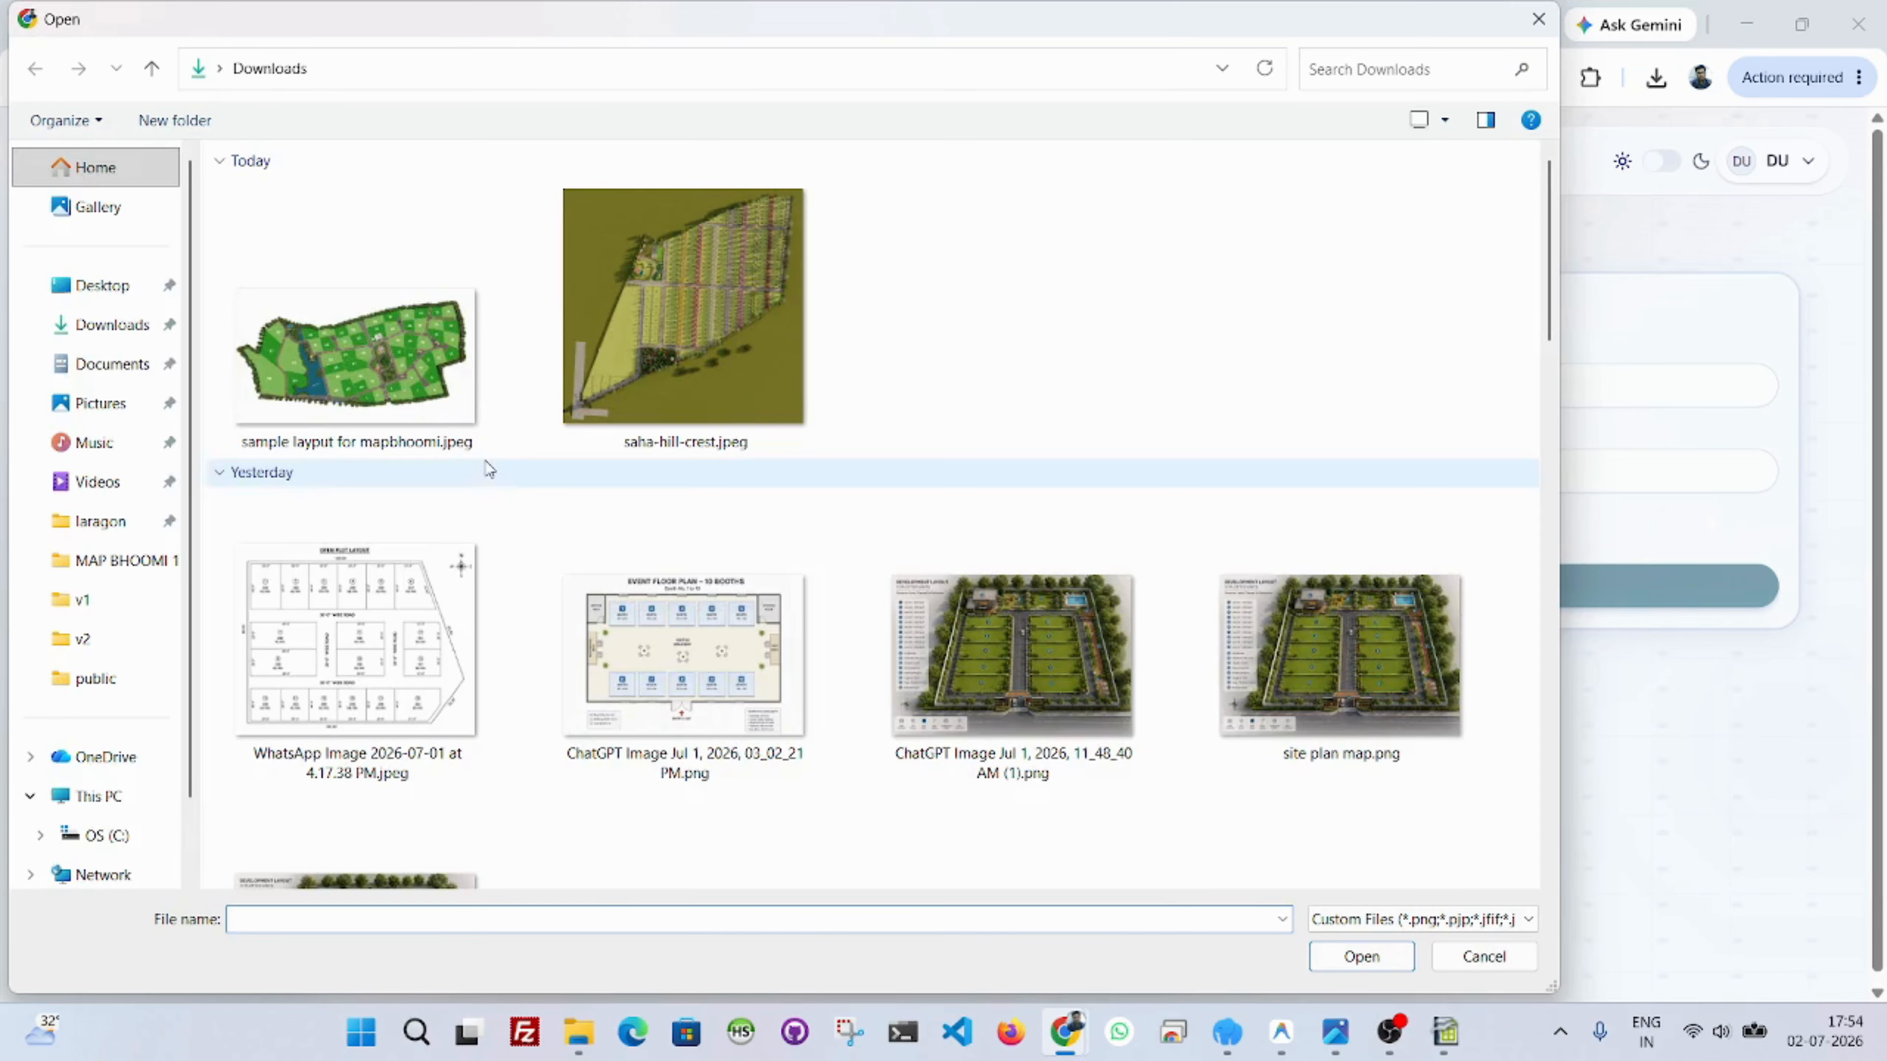
click(479, 446)
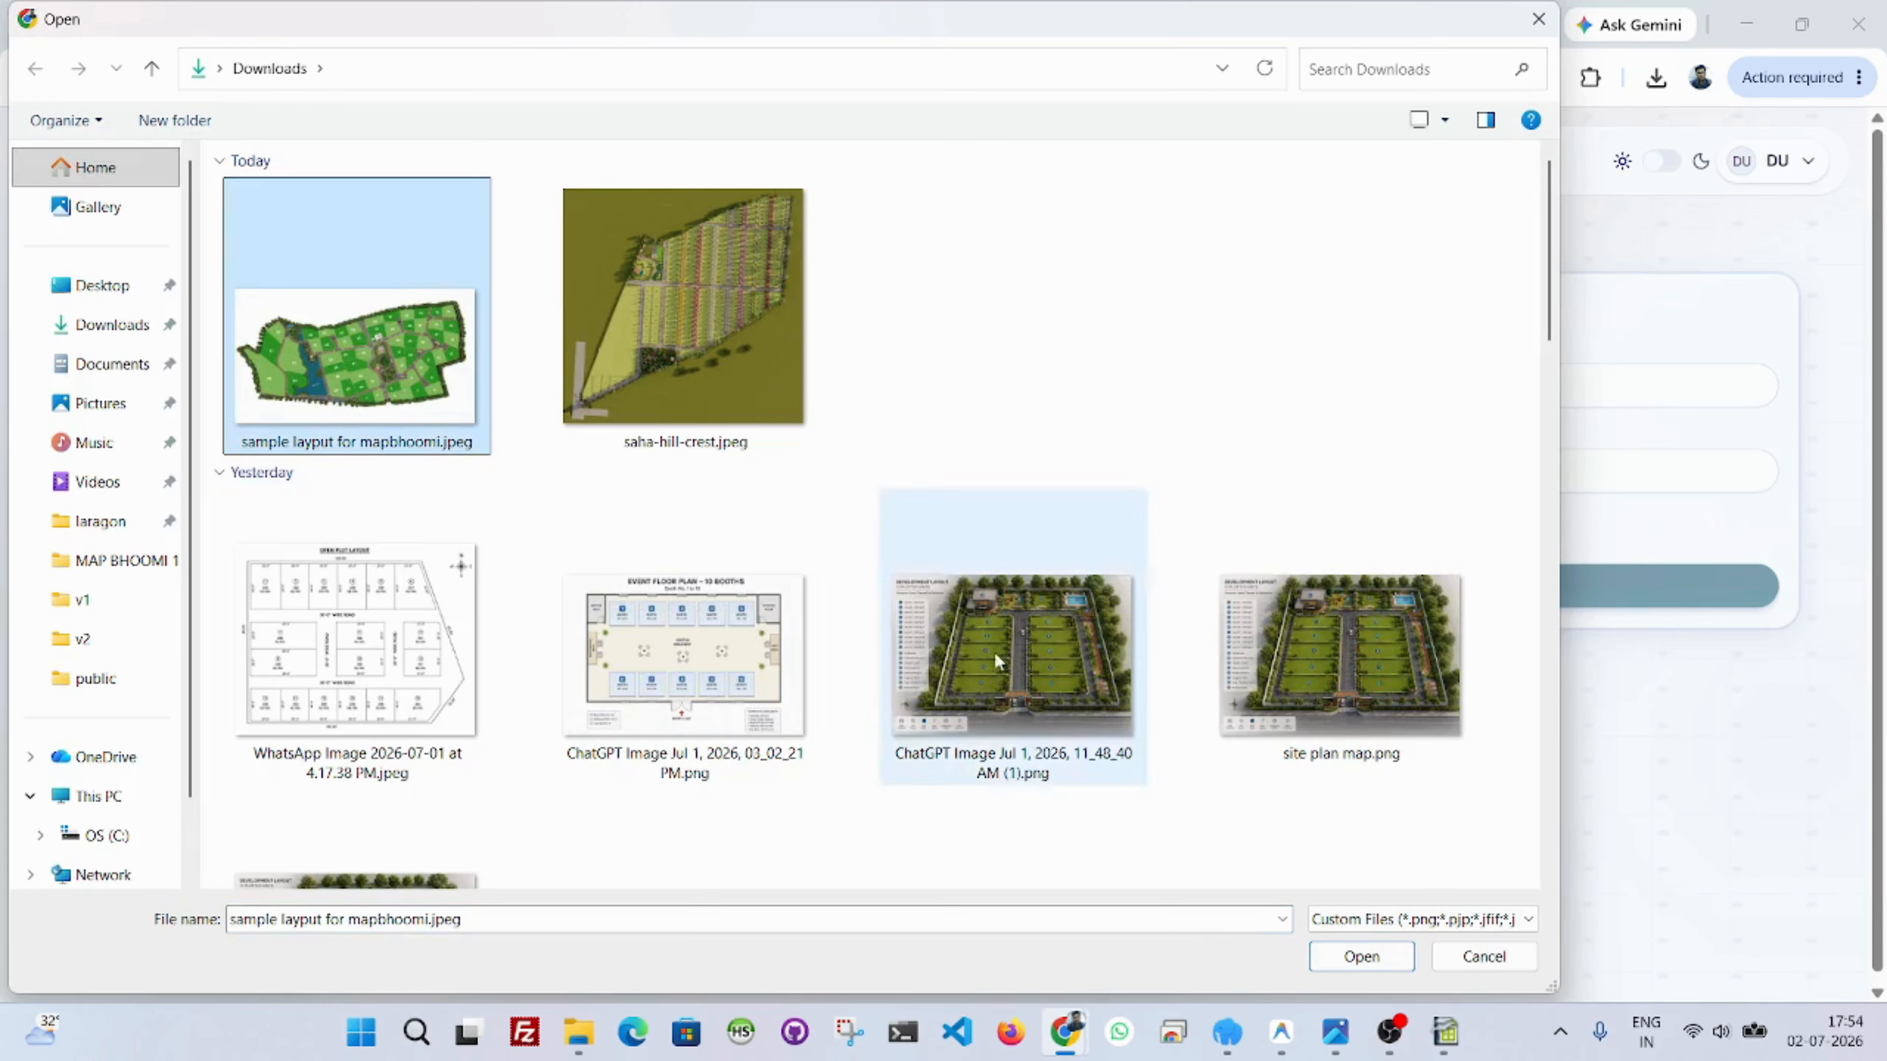
click(1341, 964)
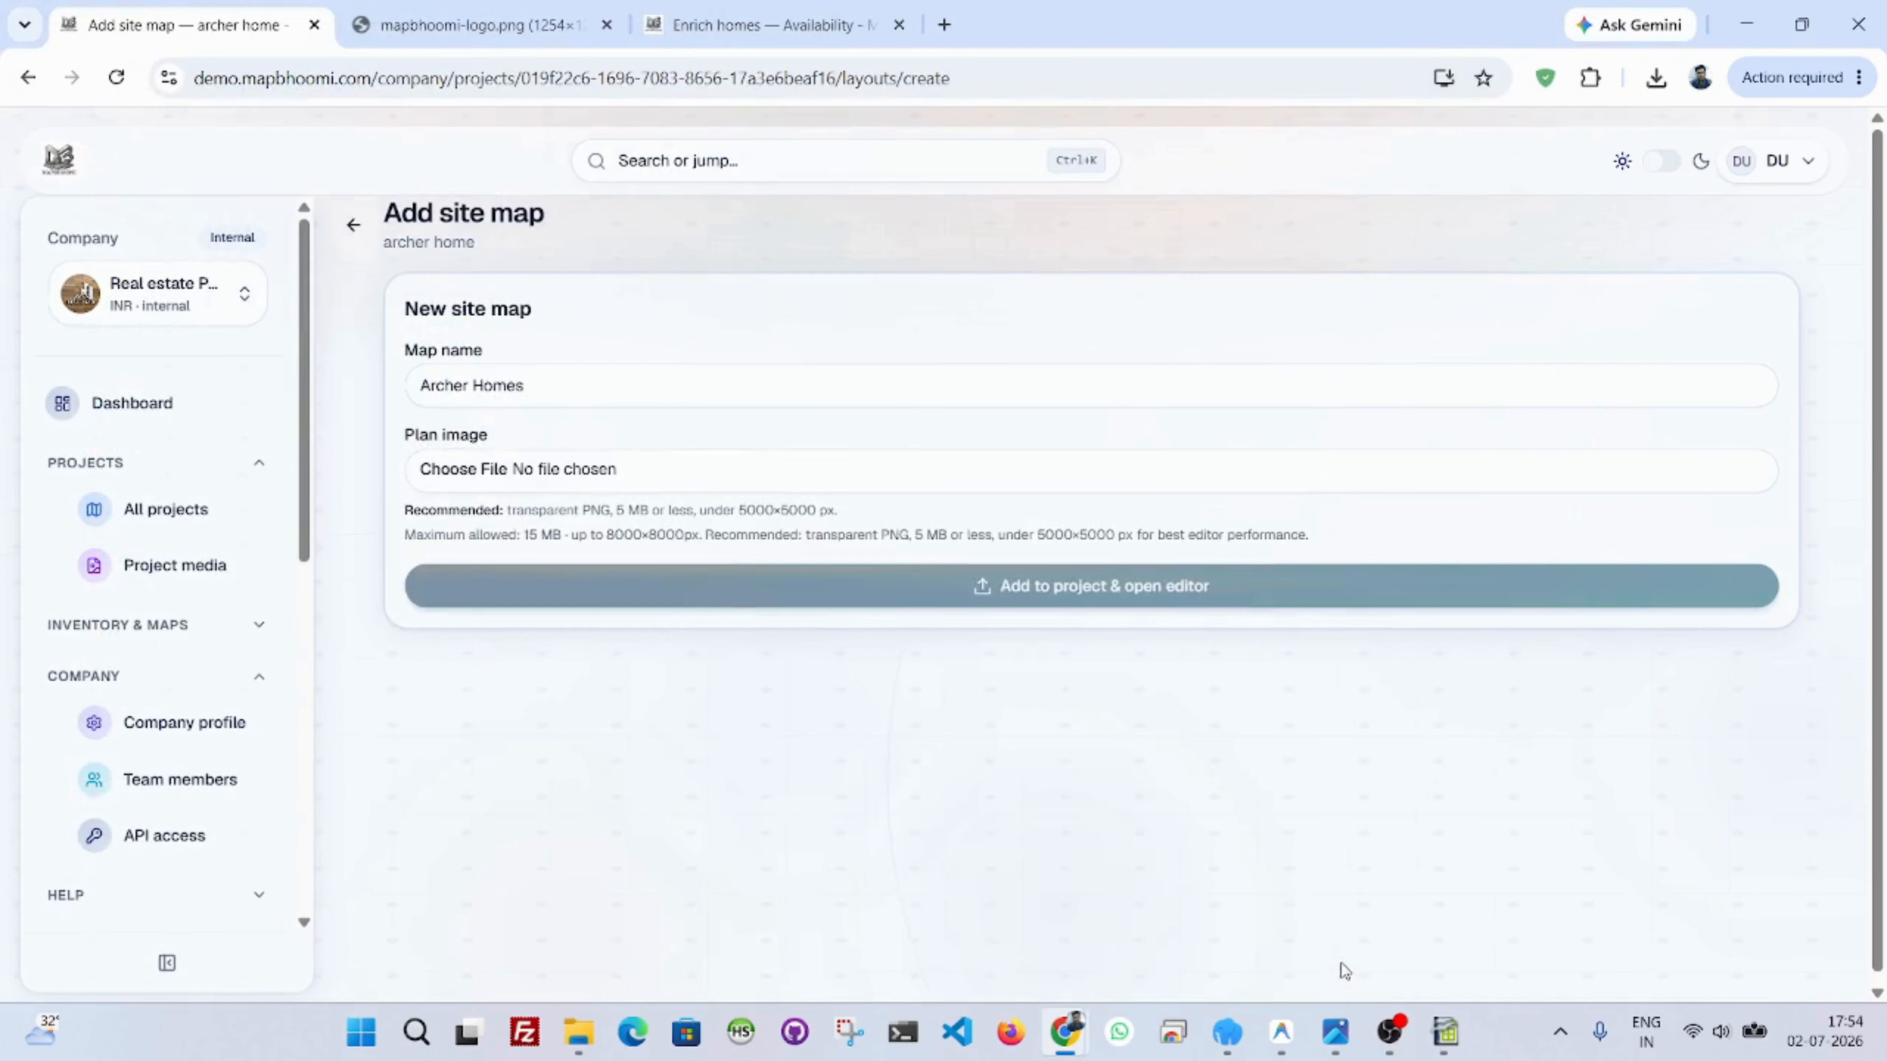
click(1187, 587)
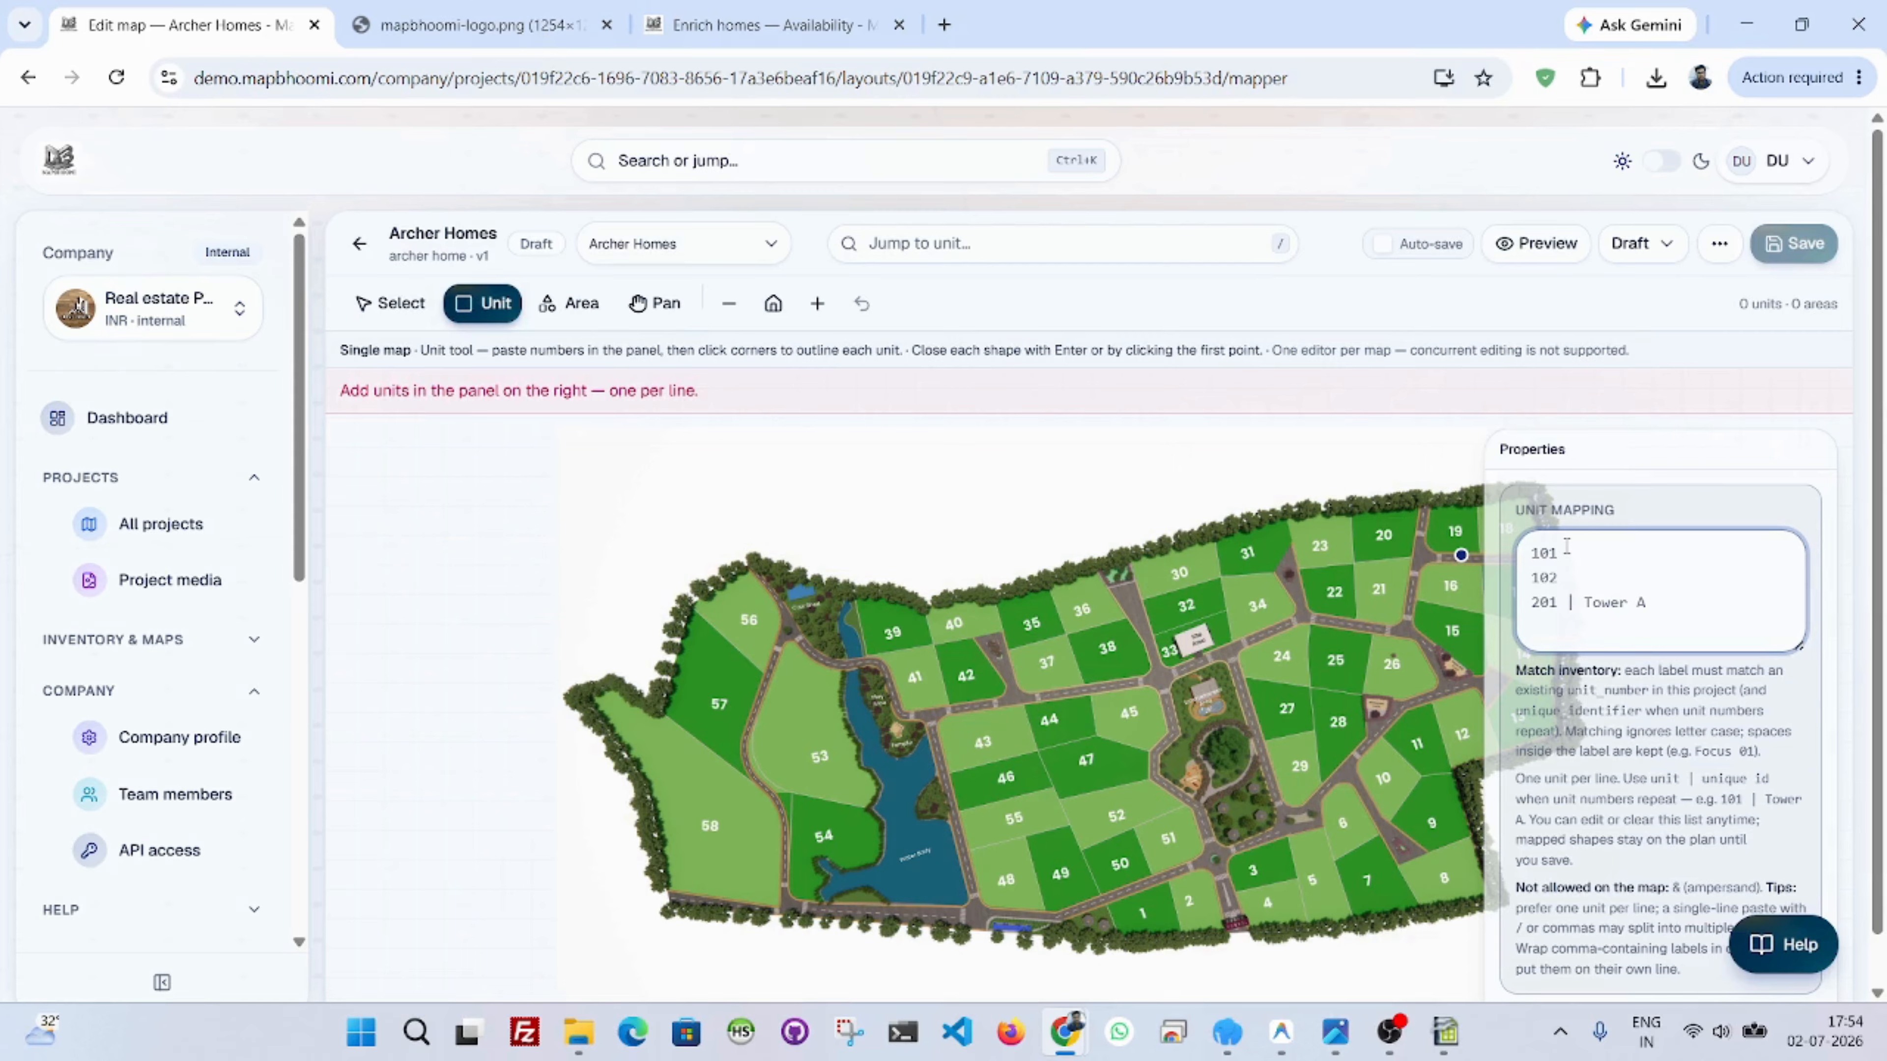
List units 1, 2, 3, 4 and 5 for unit mapping, one number per line.
scroll(895, 717, up, 1)
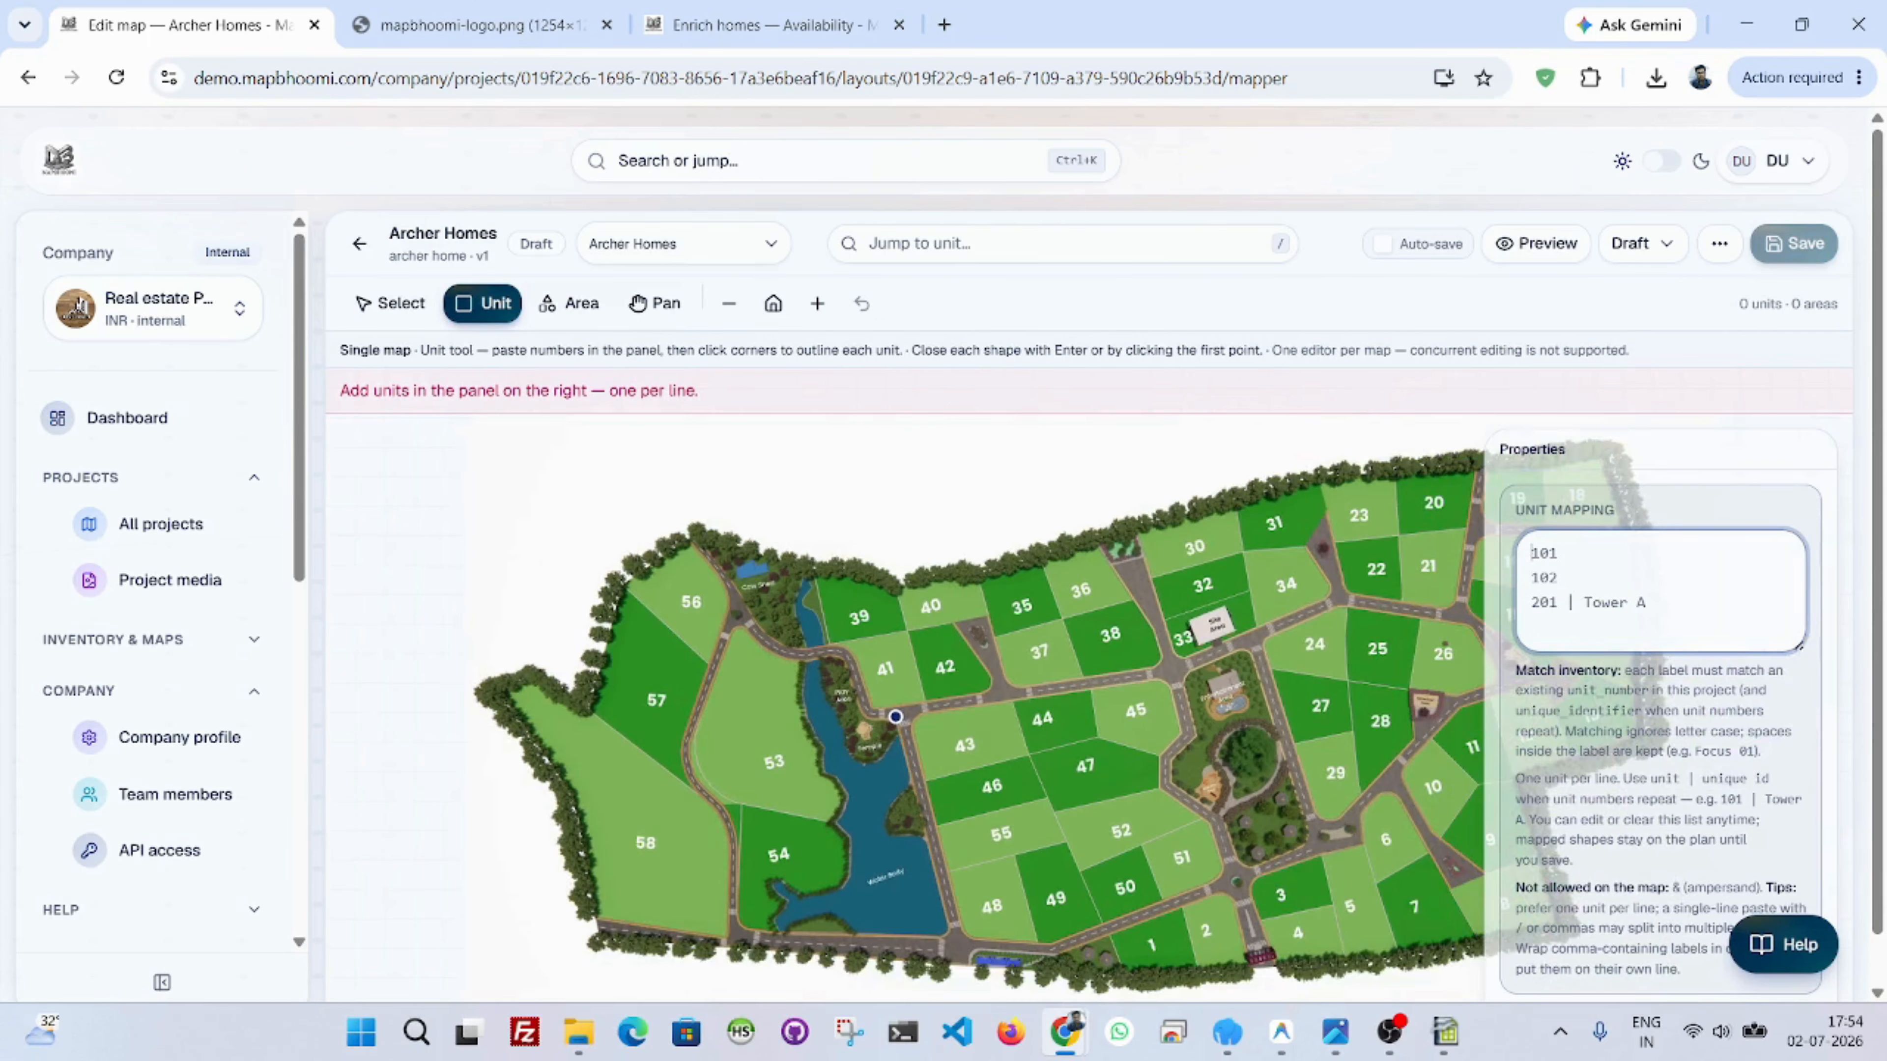
scroll(935, 719, down, 1)
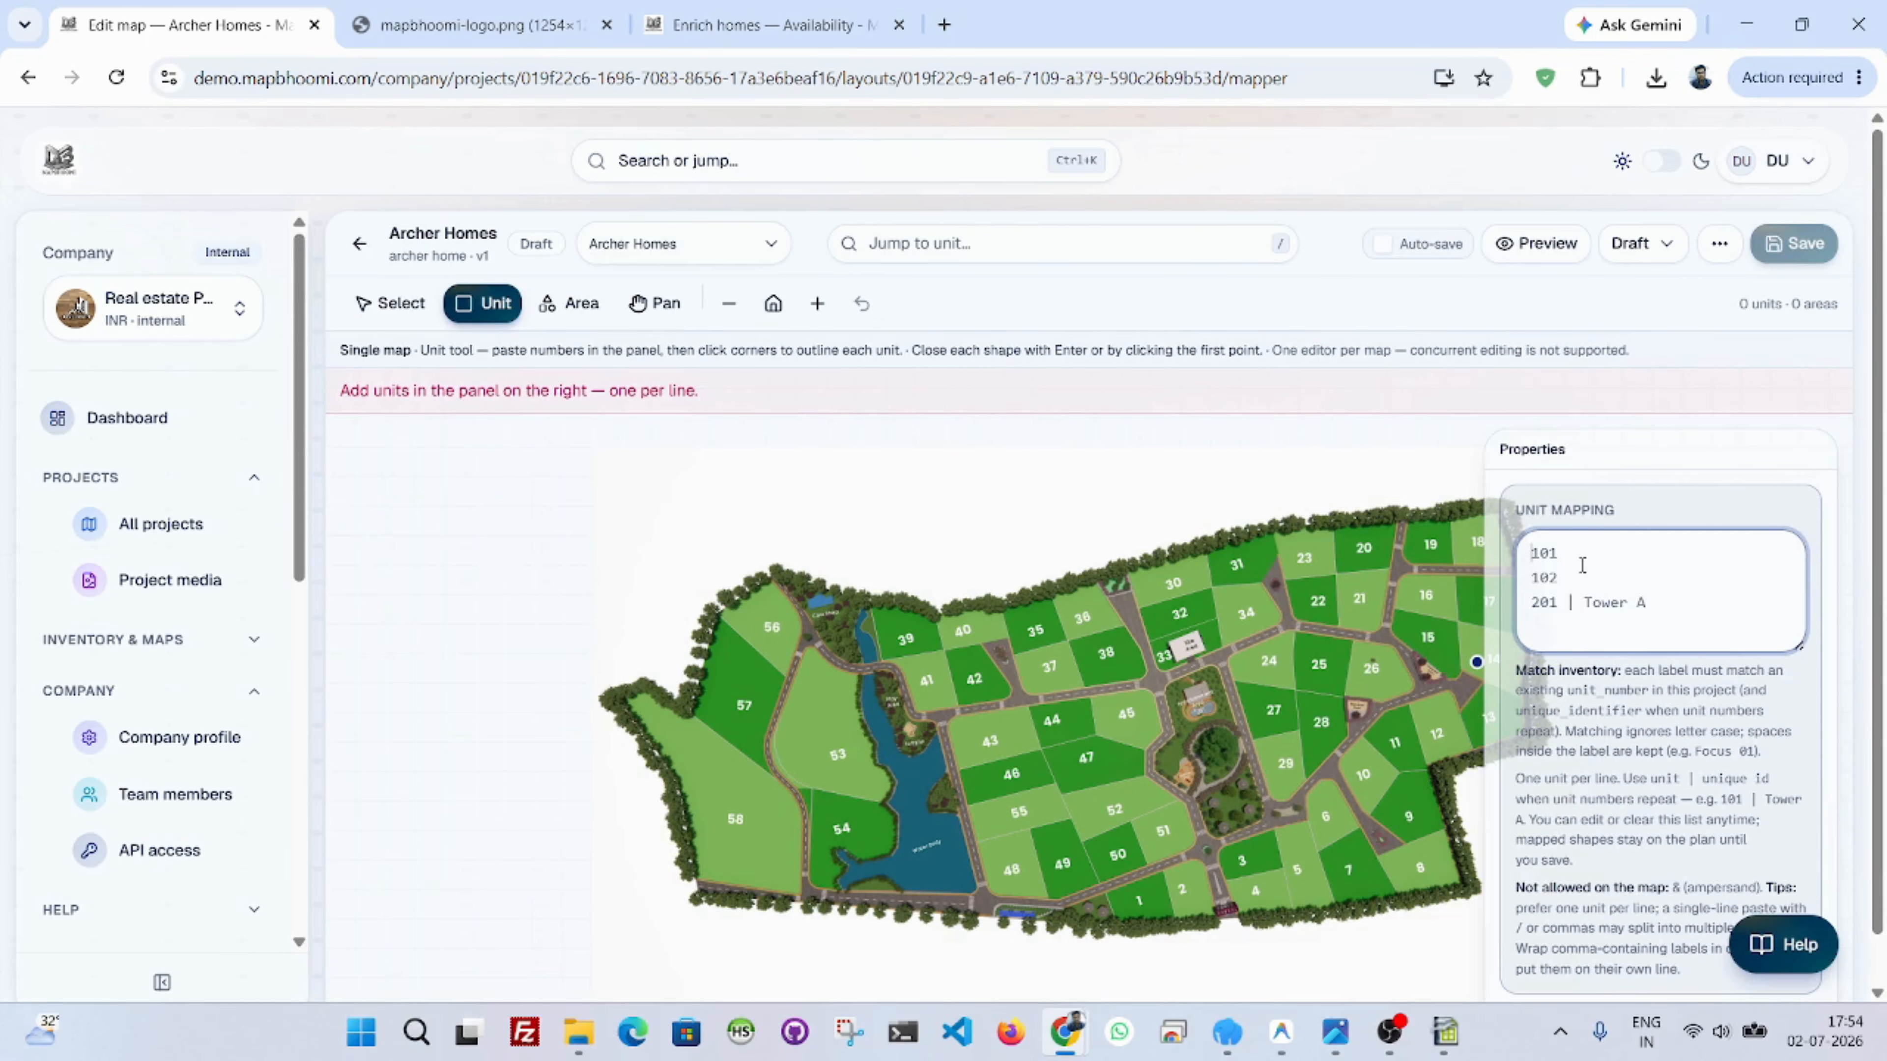
text(1)
key(Return)
text(2)
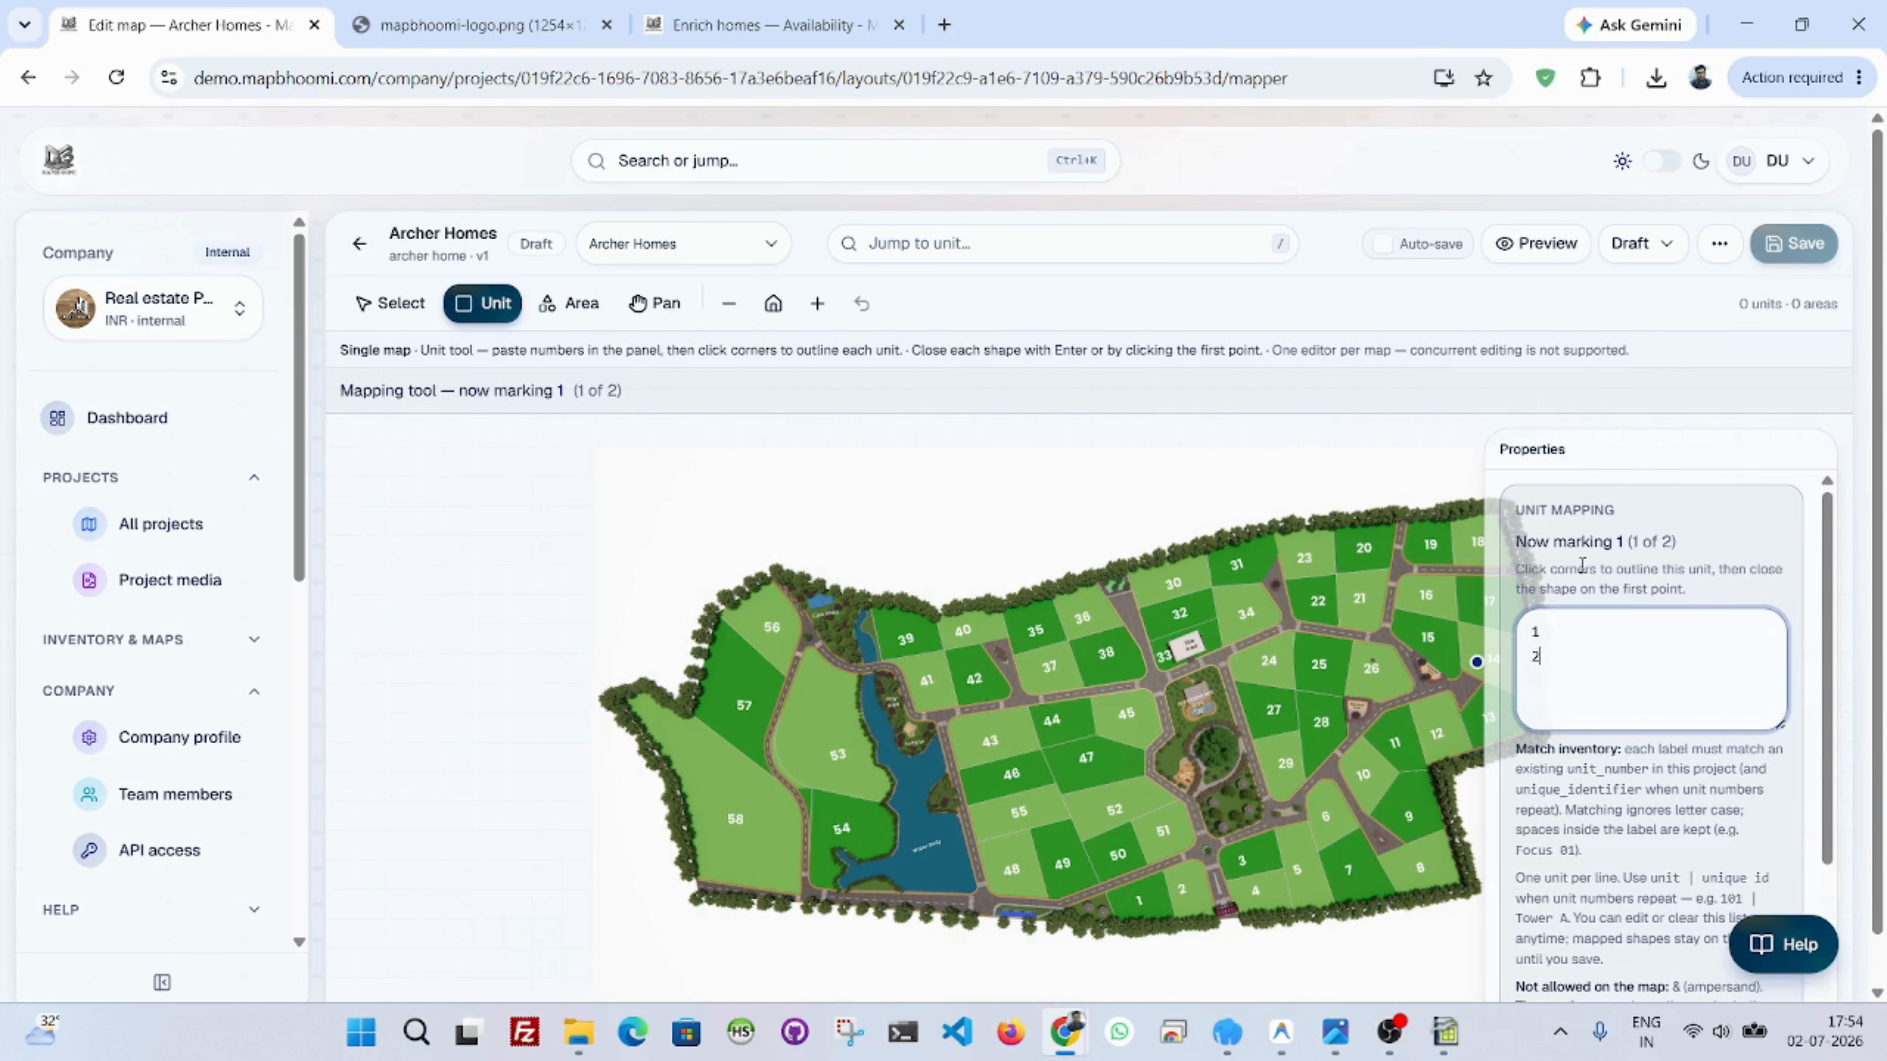
key(Return)
text(3 )
text(4)
key(Return)
text(5)
key(Return)
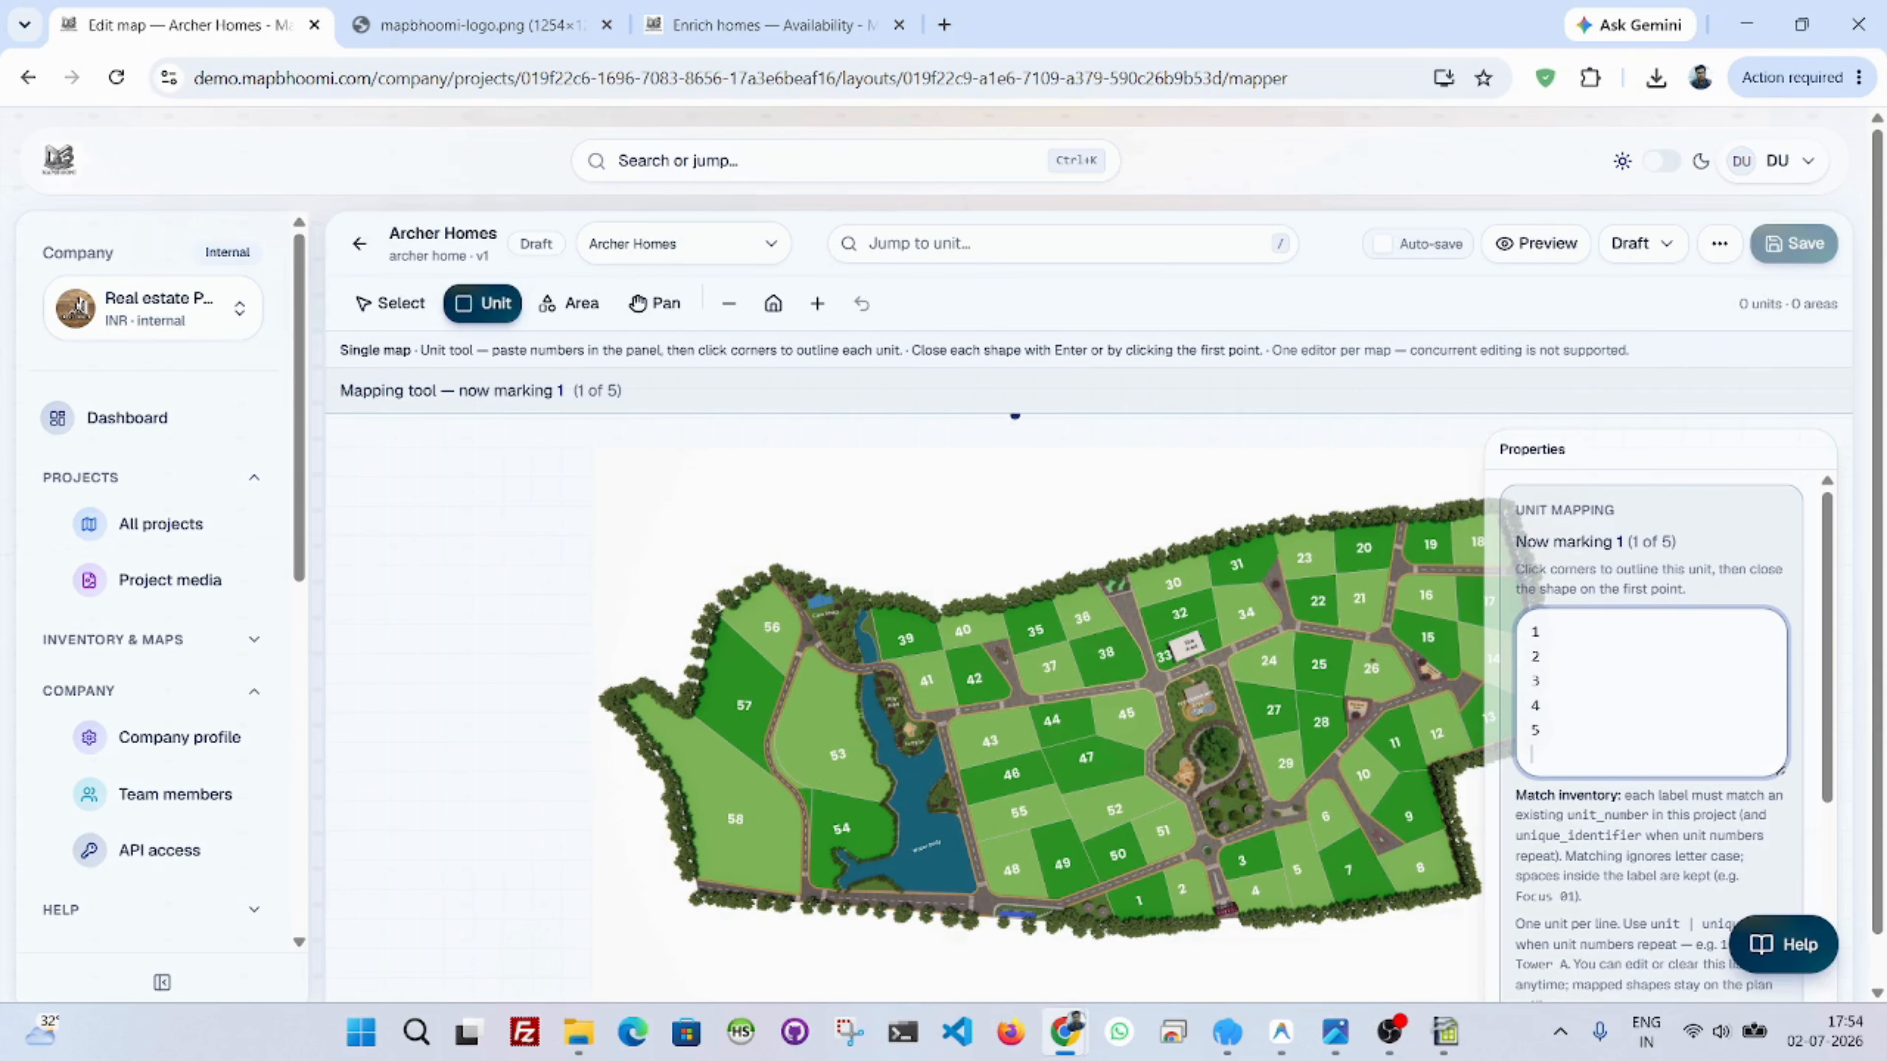
Outline plot 1 on the plan with the Unit tool as a closed four-corner shape.
click(665, 303)
scroll(1040, 565, up, 5)
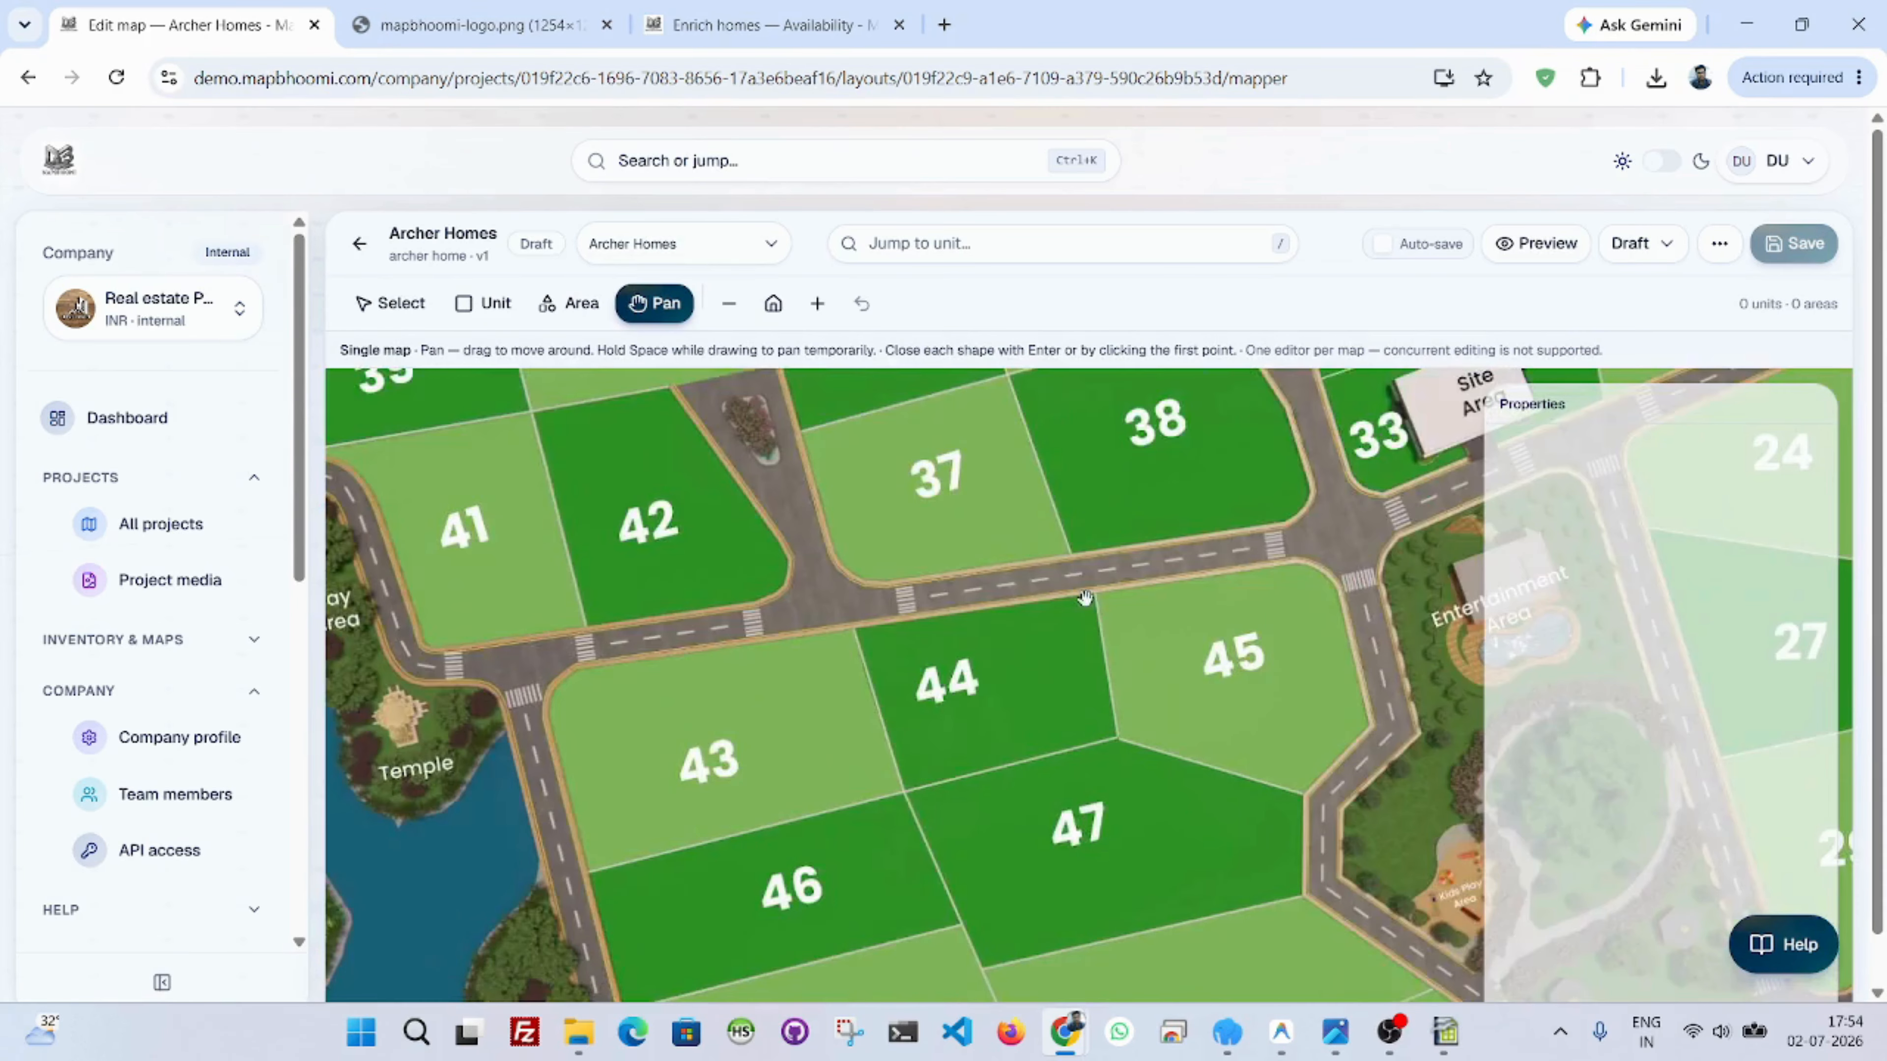
scroll(1084, 599, down, 10)
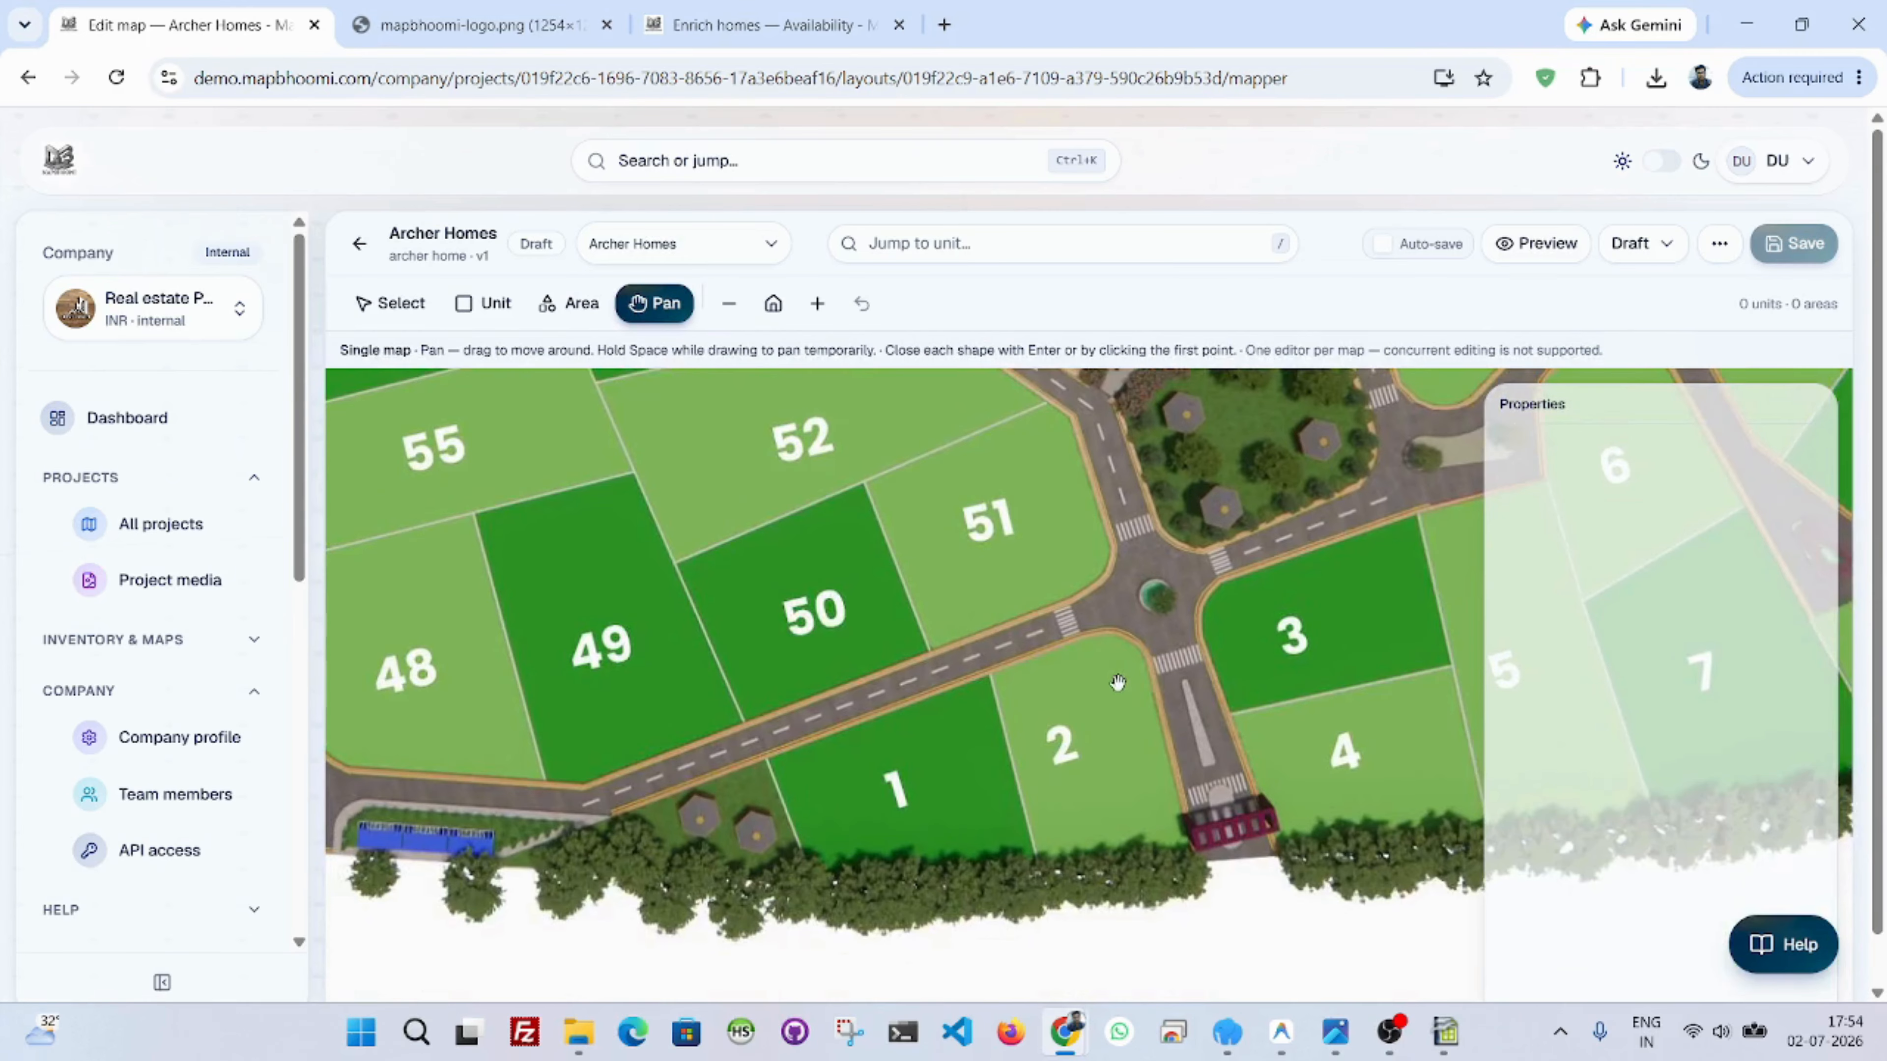
scroll(1118, 682, up, 2)
click(483, 303)
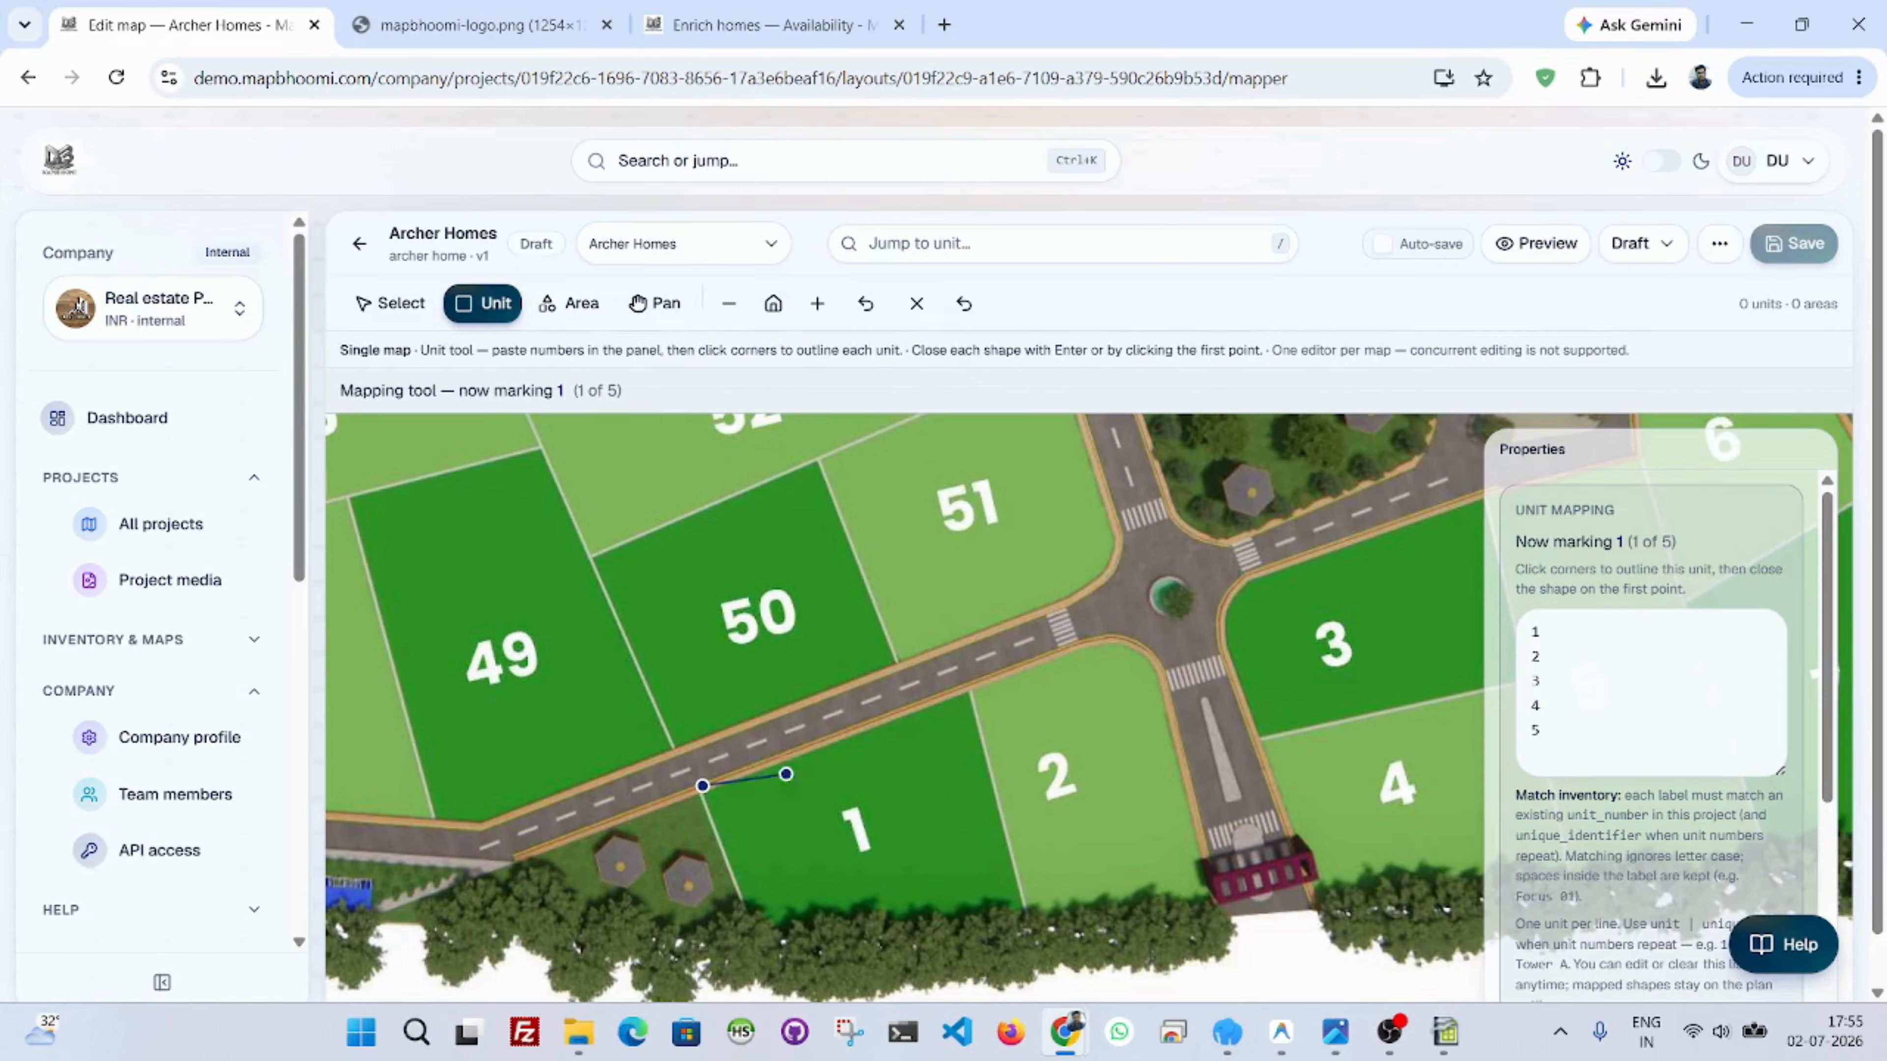
click(972, 693)
click(1027, 922)
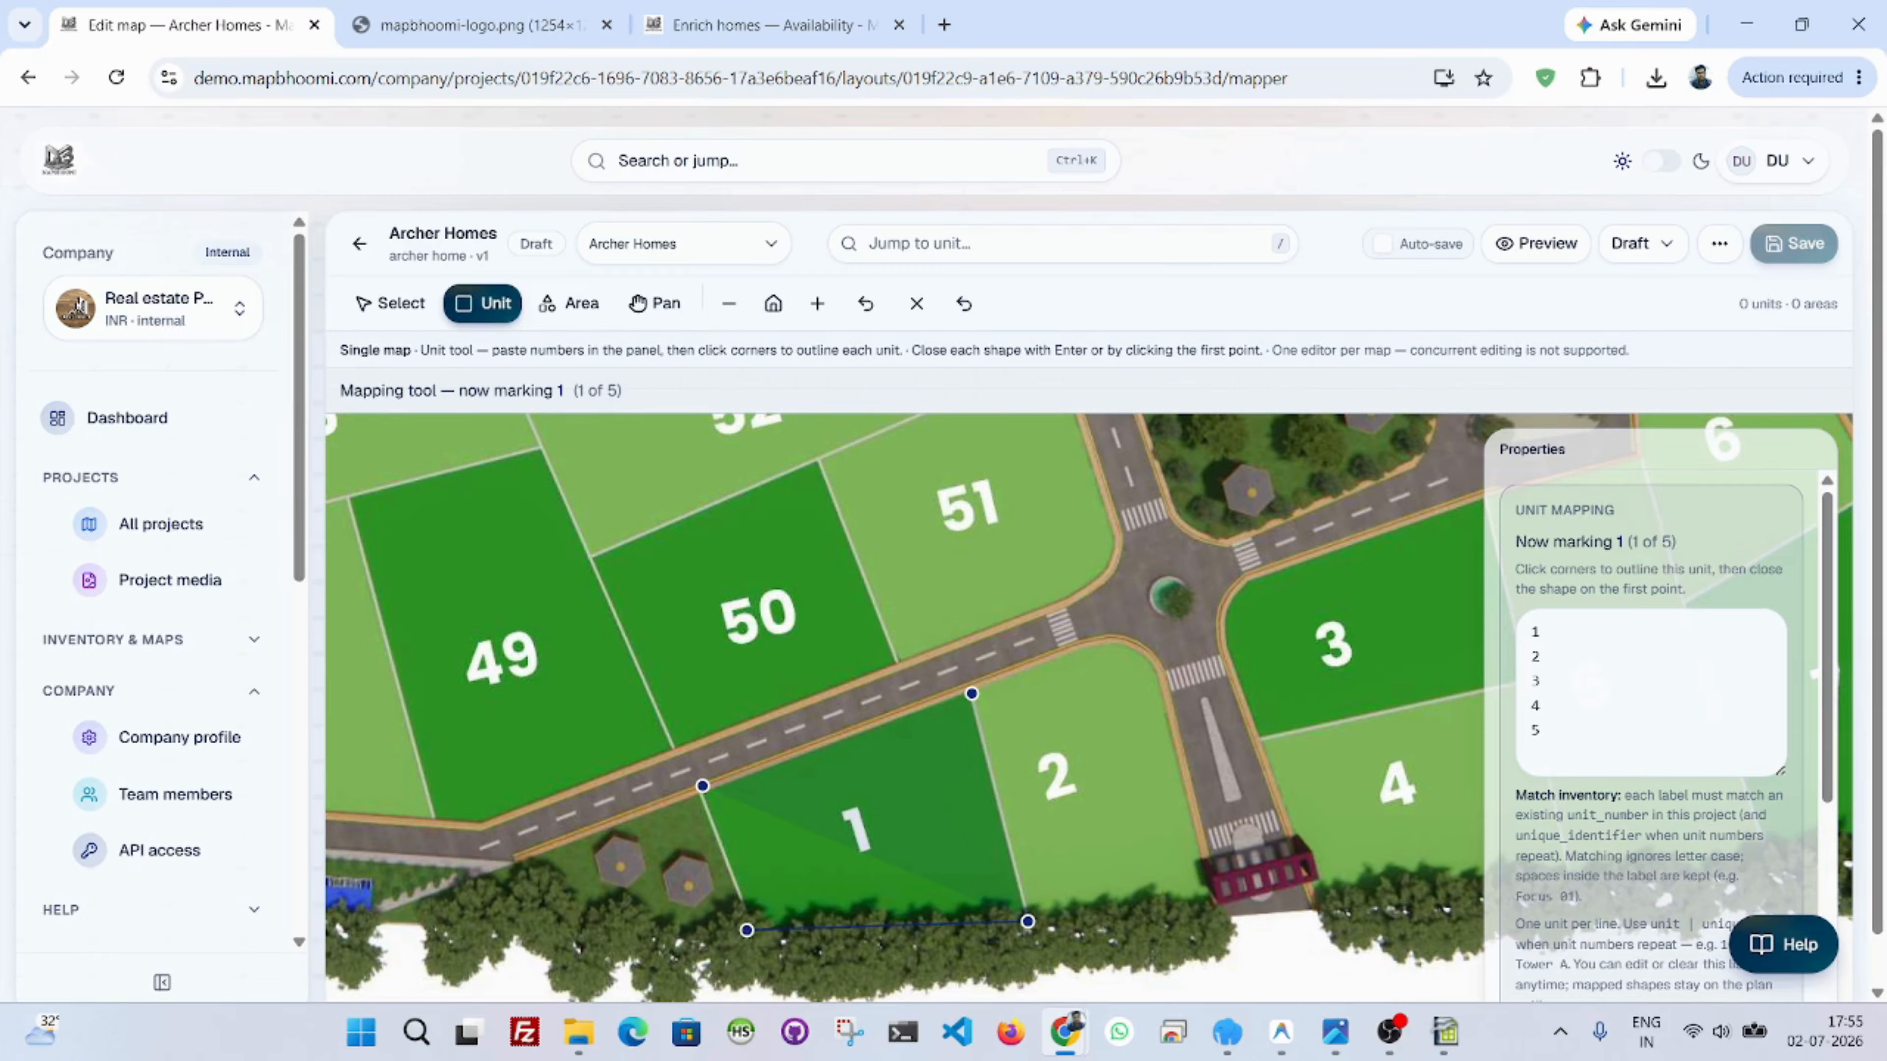
click(746, 929)
click(702, 785)
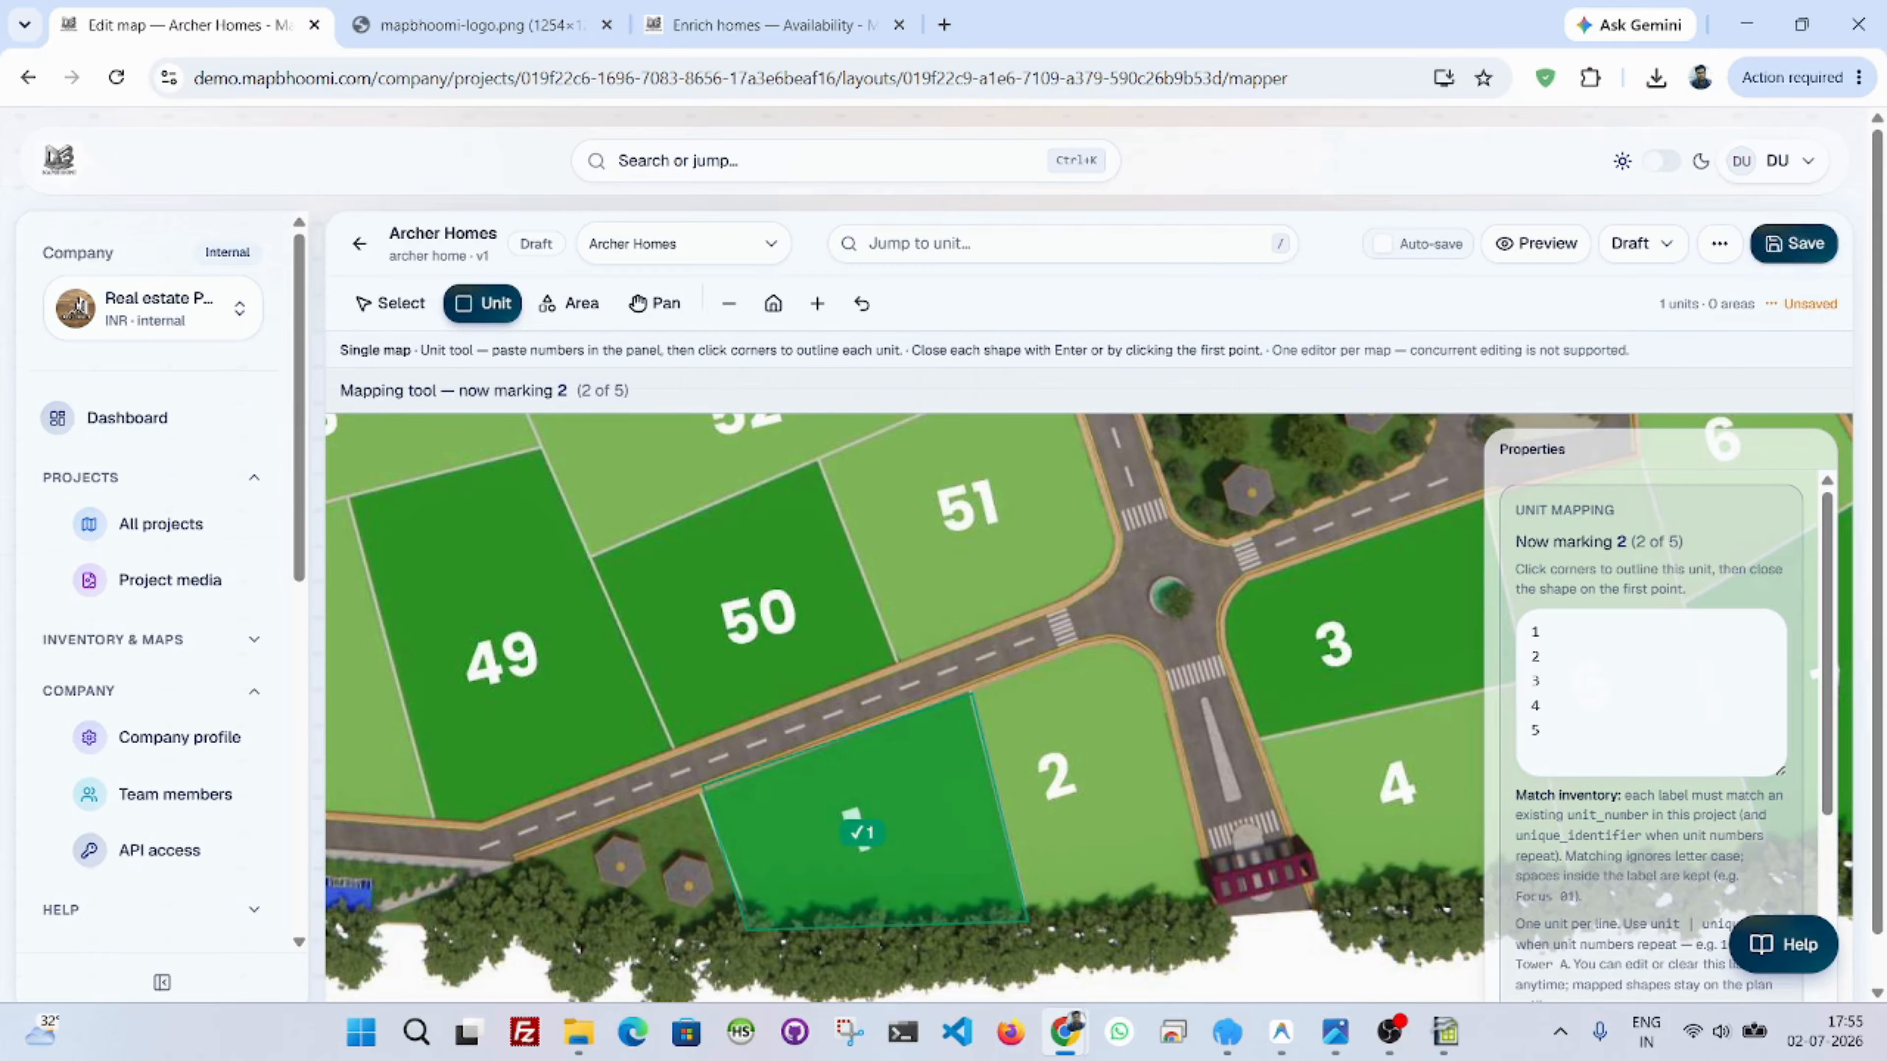
Outline plot 2 as a closed unit shape, following its rounded corner by the road junction and its shared edge with plot 1.
scroll(918, 843, up, 3)
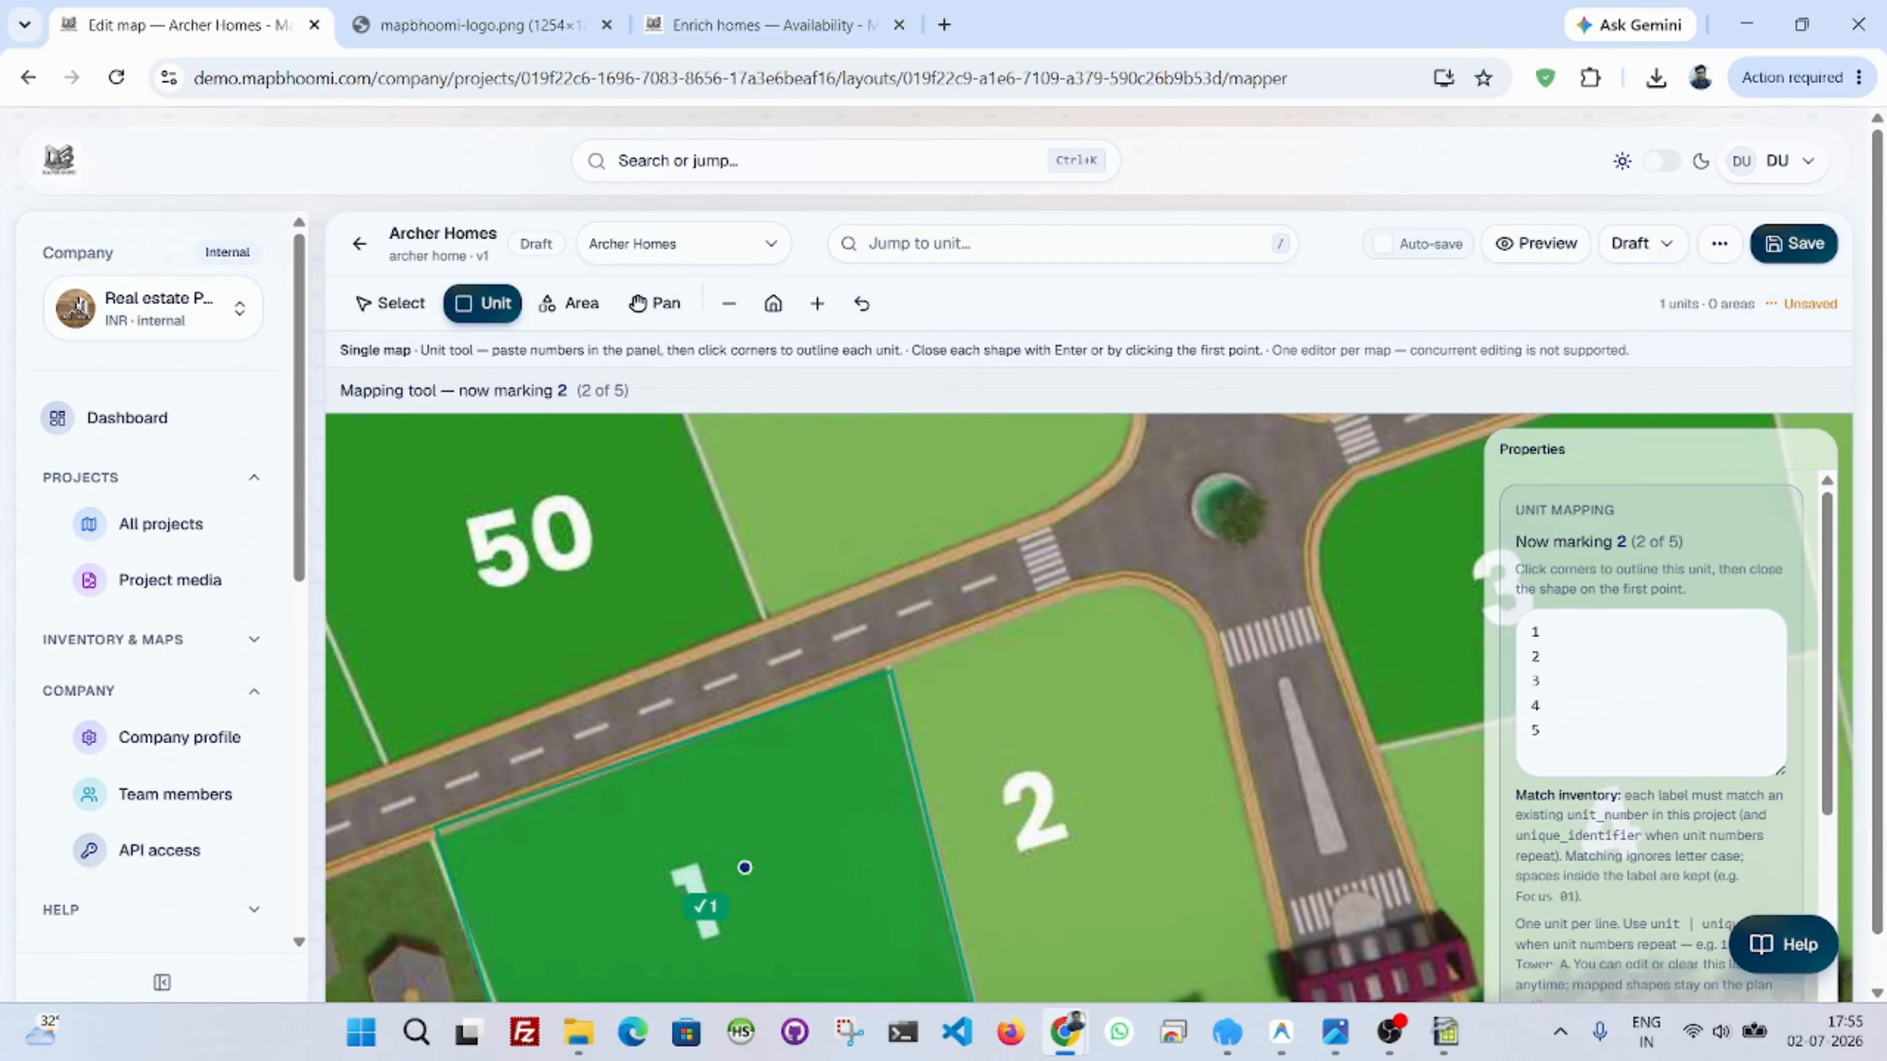
scroll(745, 867, down, 3)
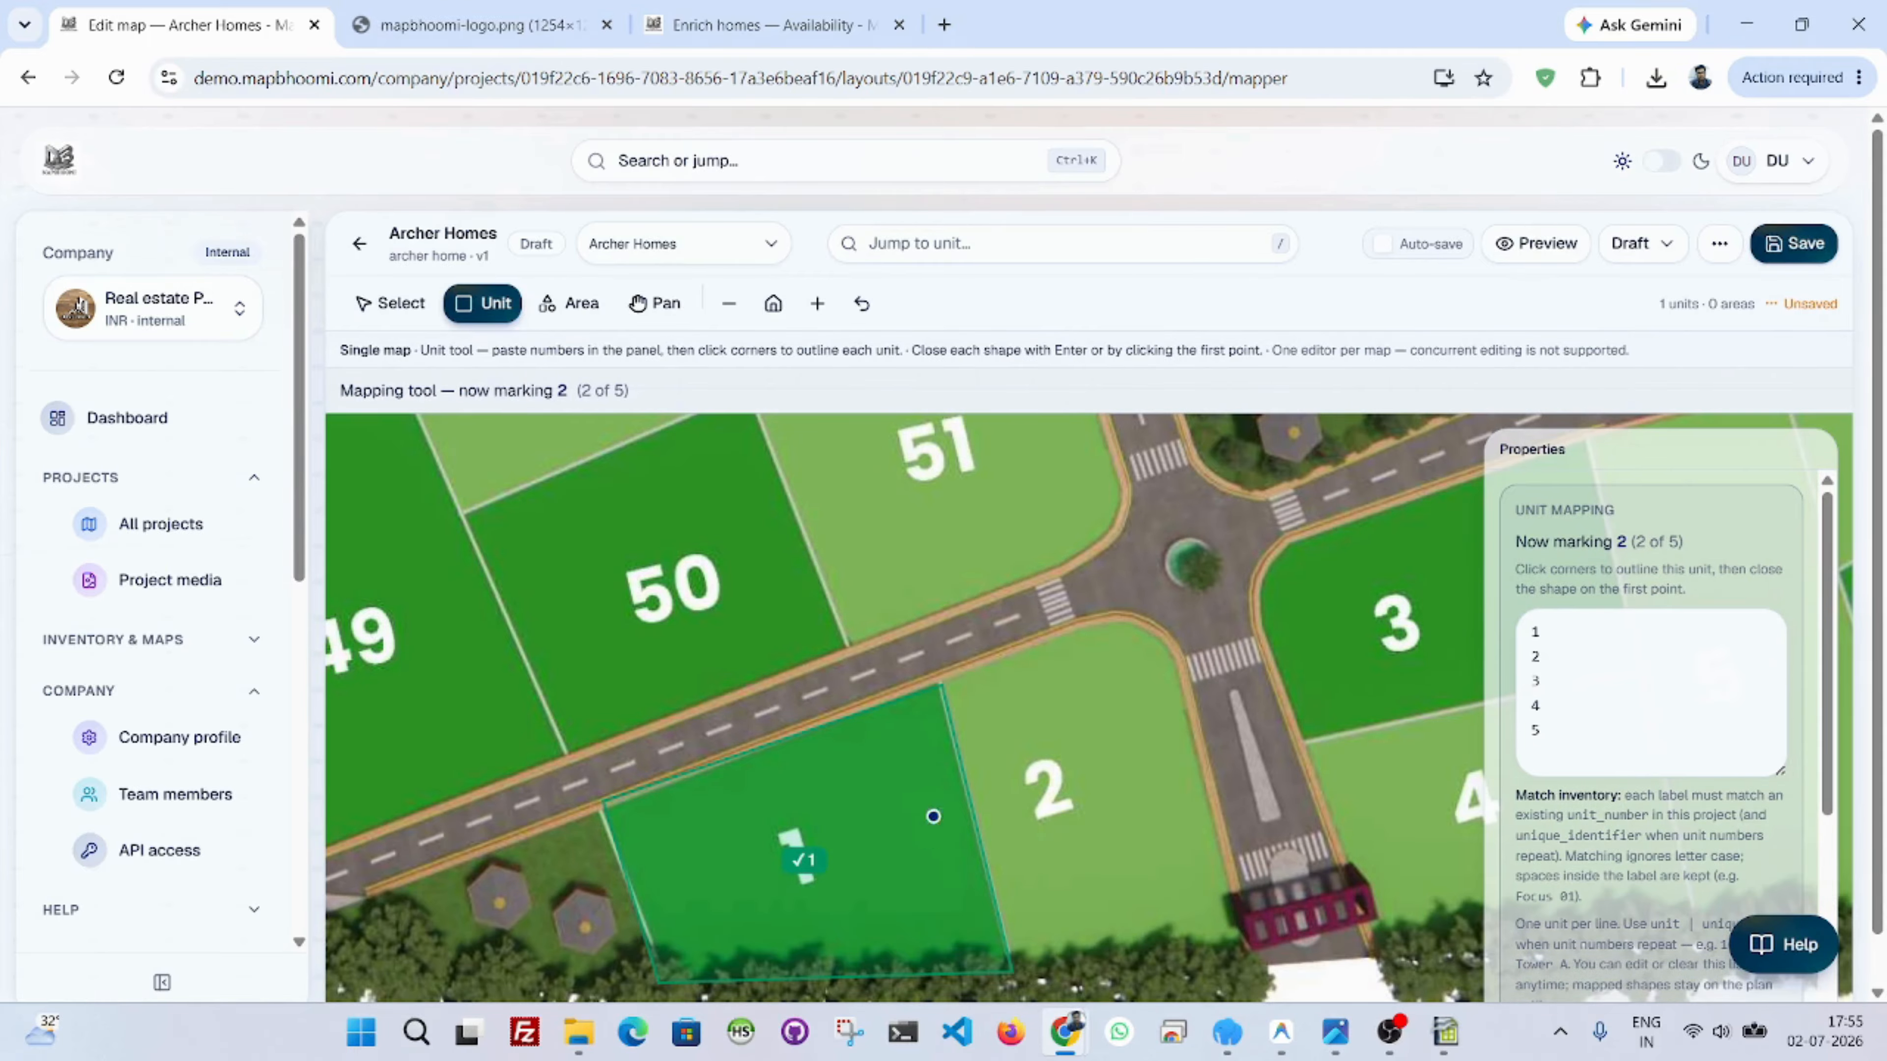
click(941, 686)
click(1108, 623)
click(1142, 626)
click(1171, 653)
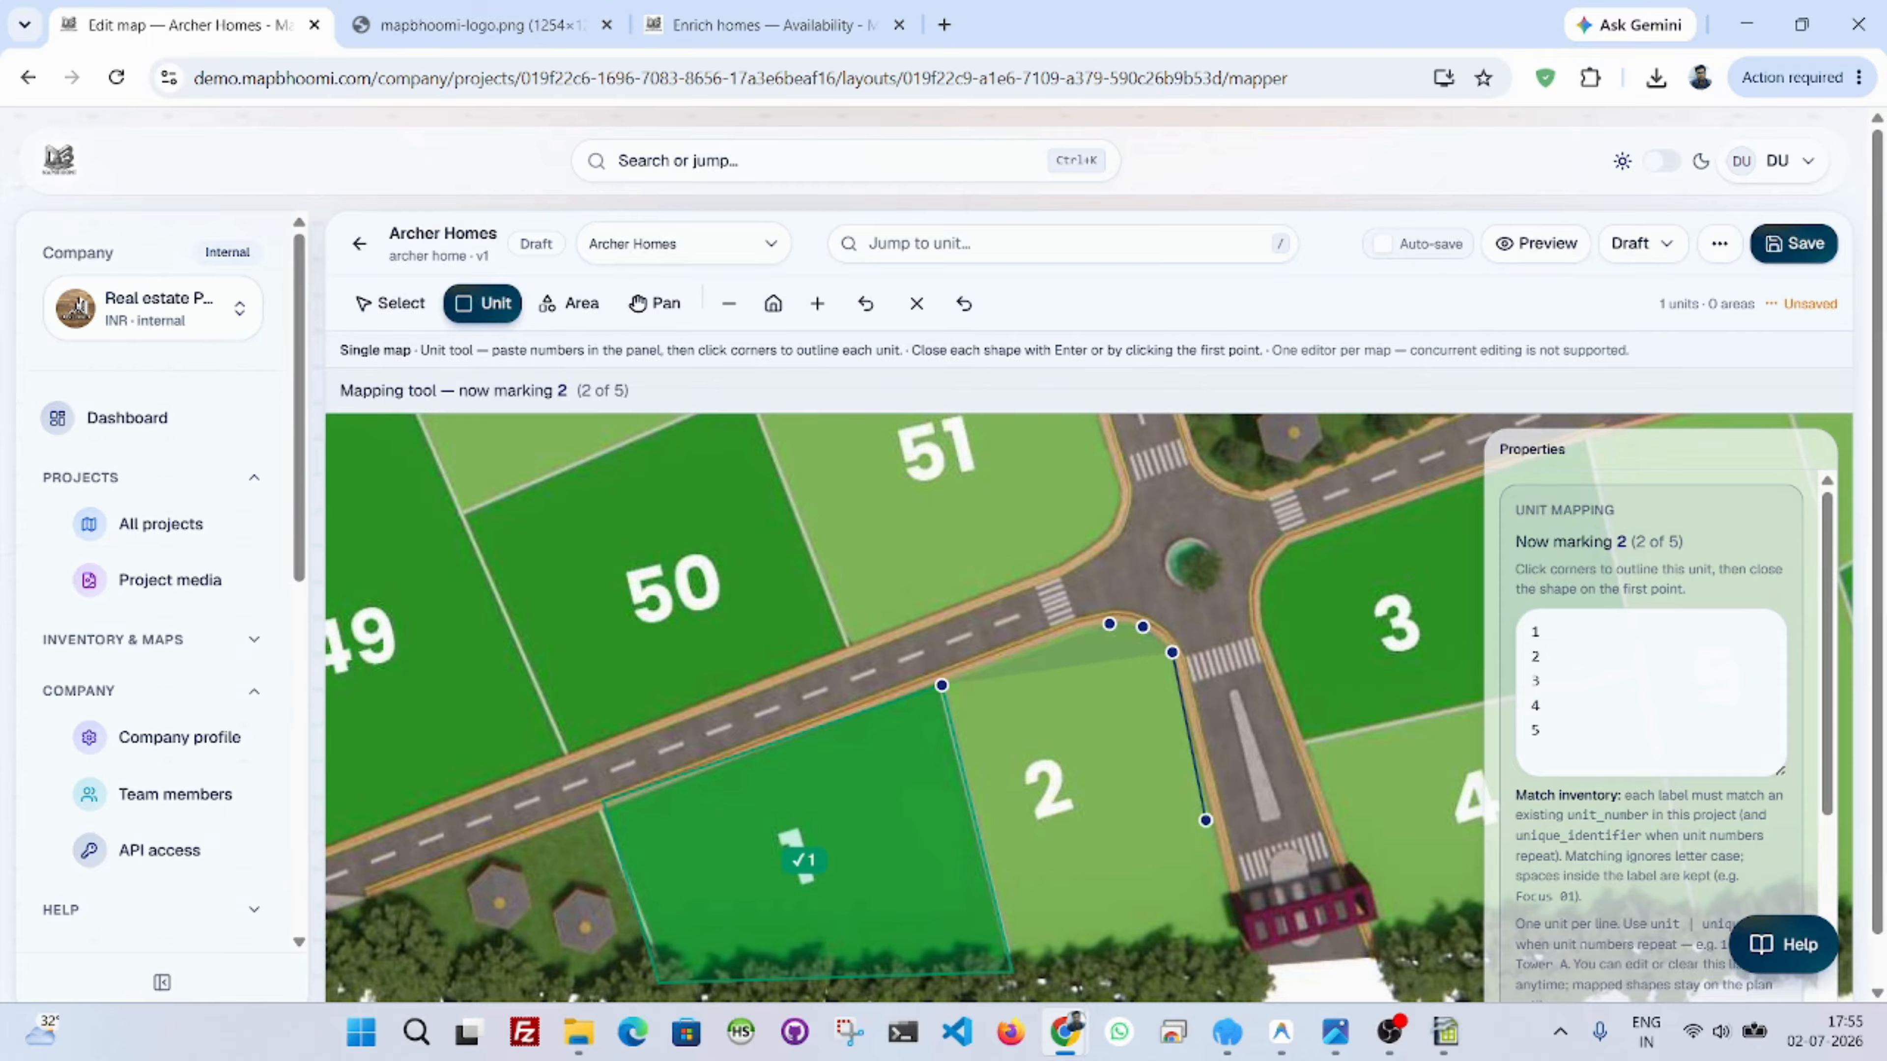
click(1241, 961)
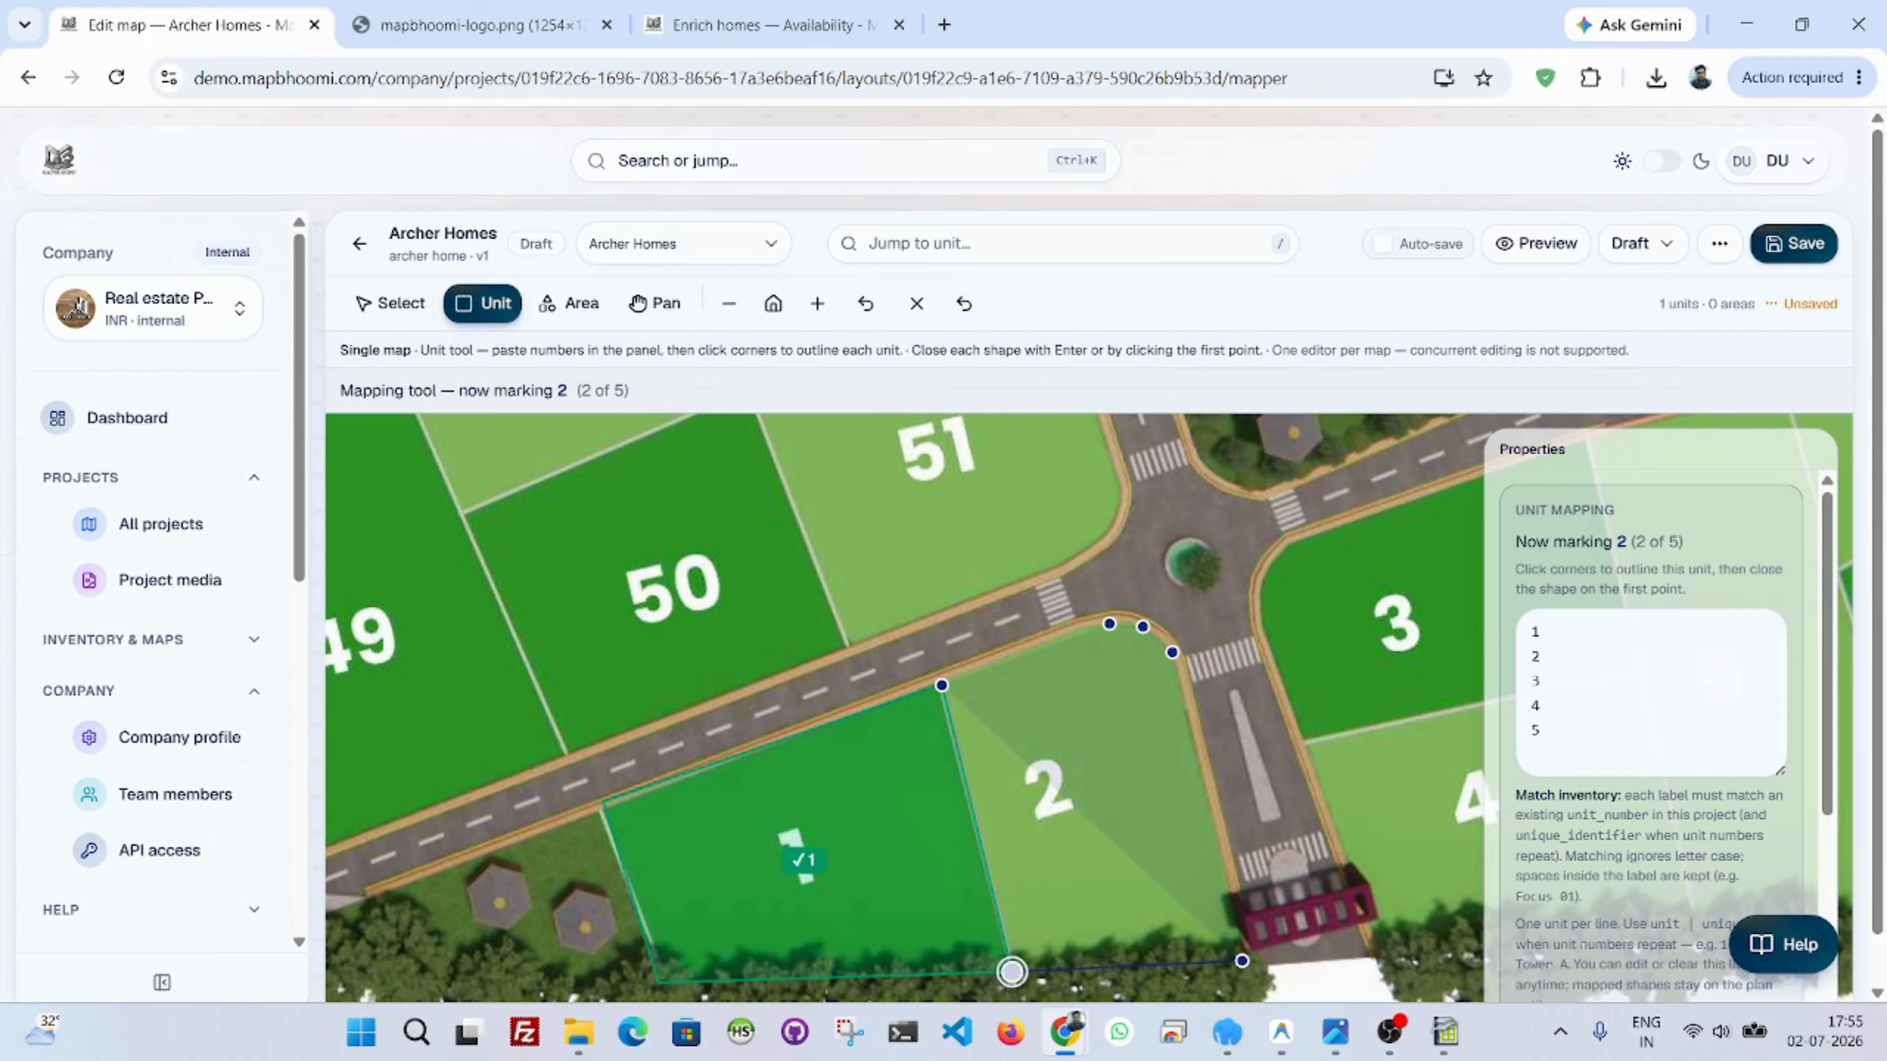
click(1011, 971)
click(940, 685)
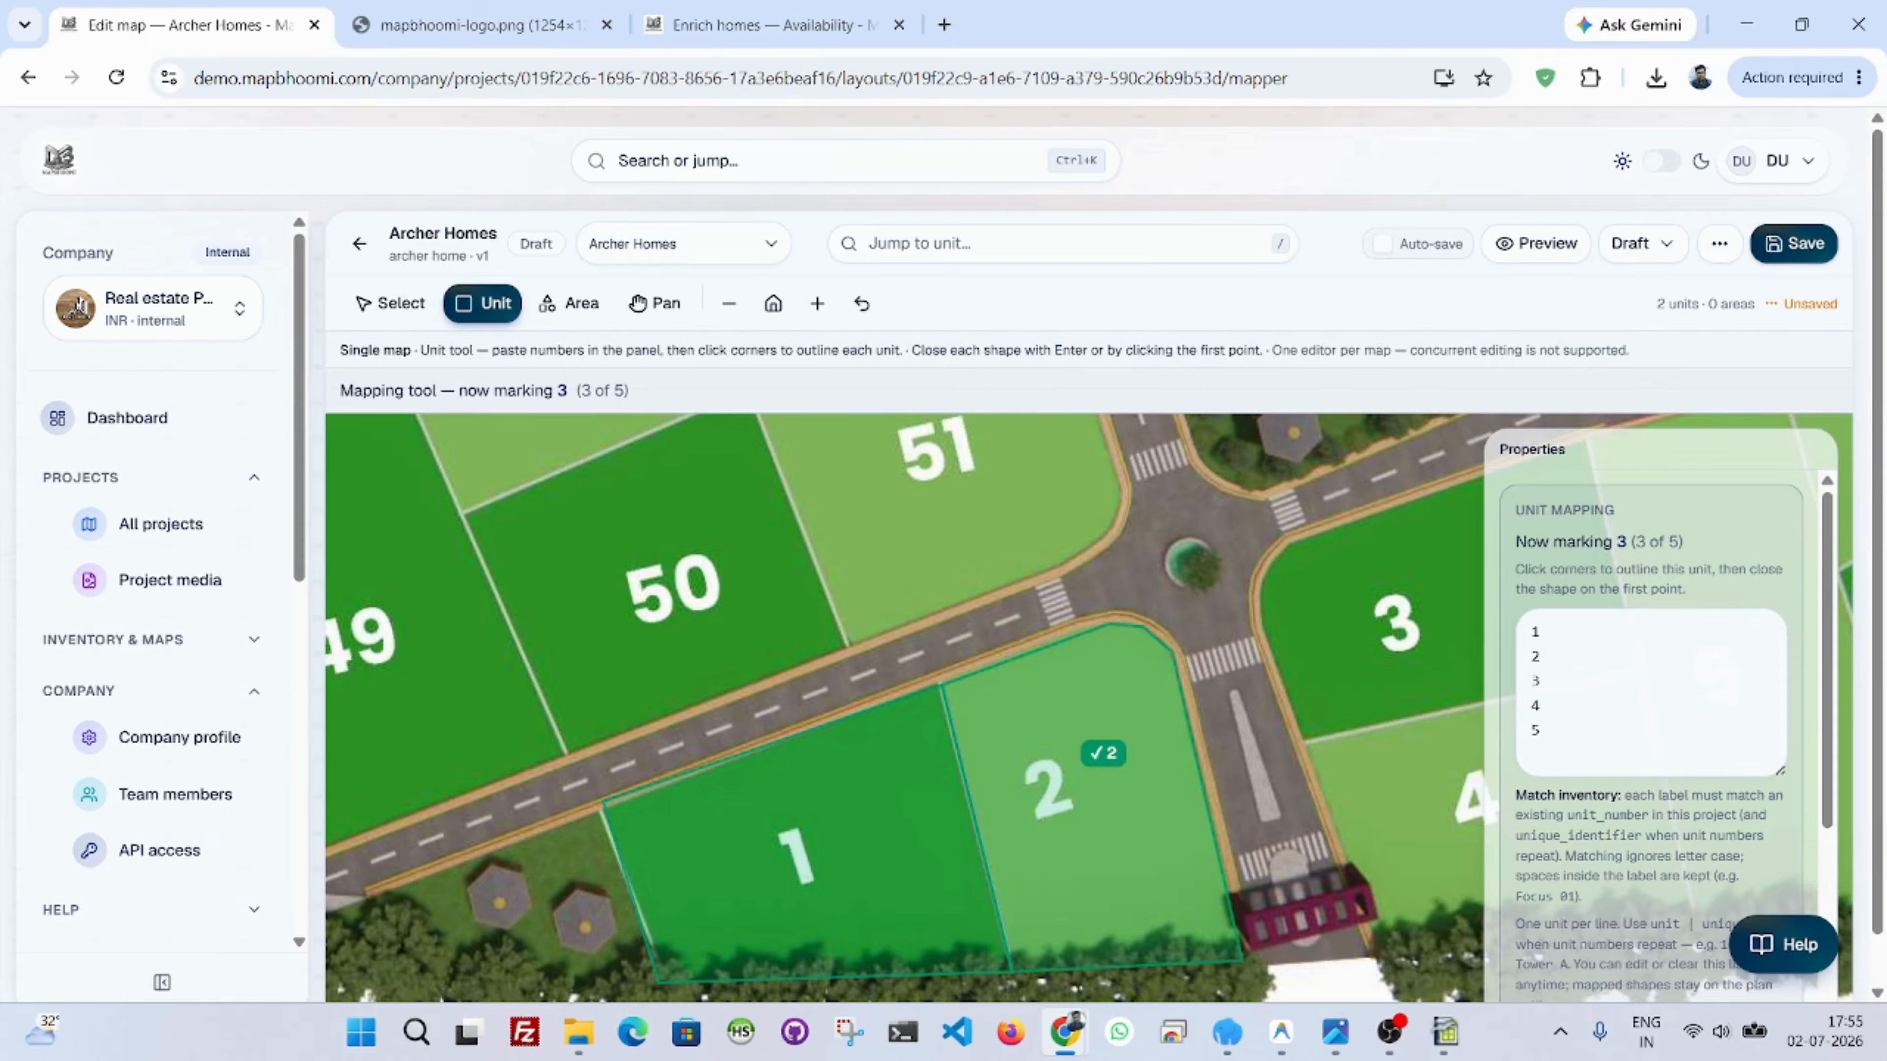
Outline plot 3 across the entrance road as a closed unit shape, following its rounded corner at the junction.
scroll(1139, 752, down, 4)
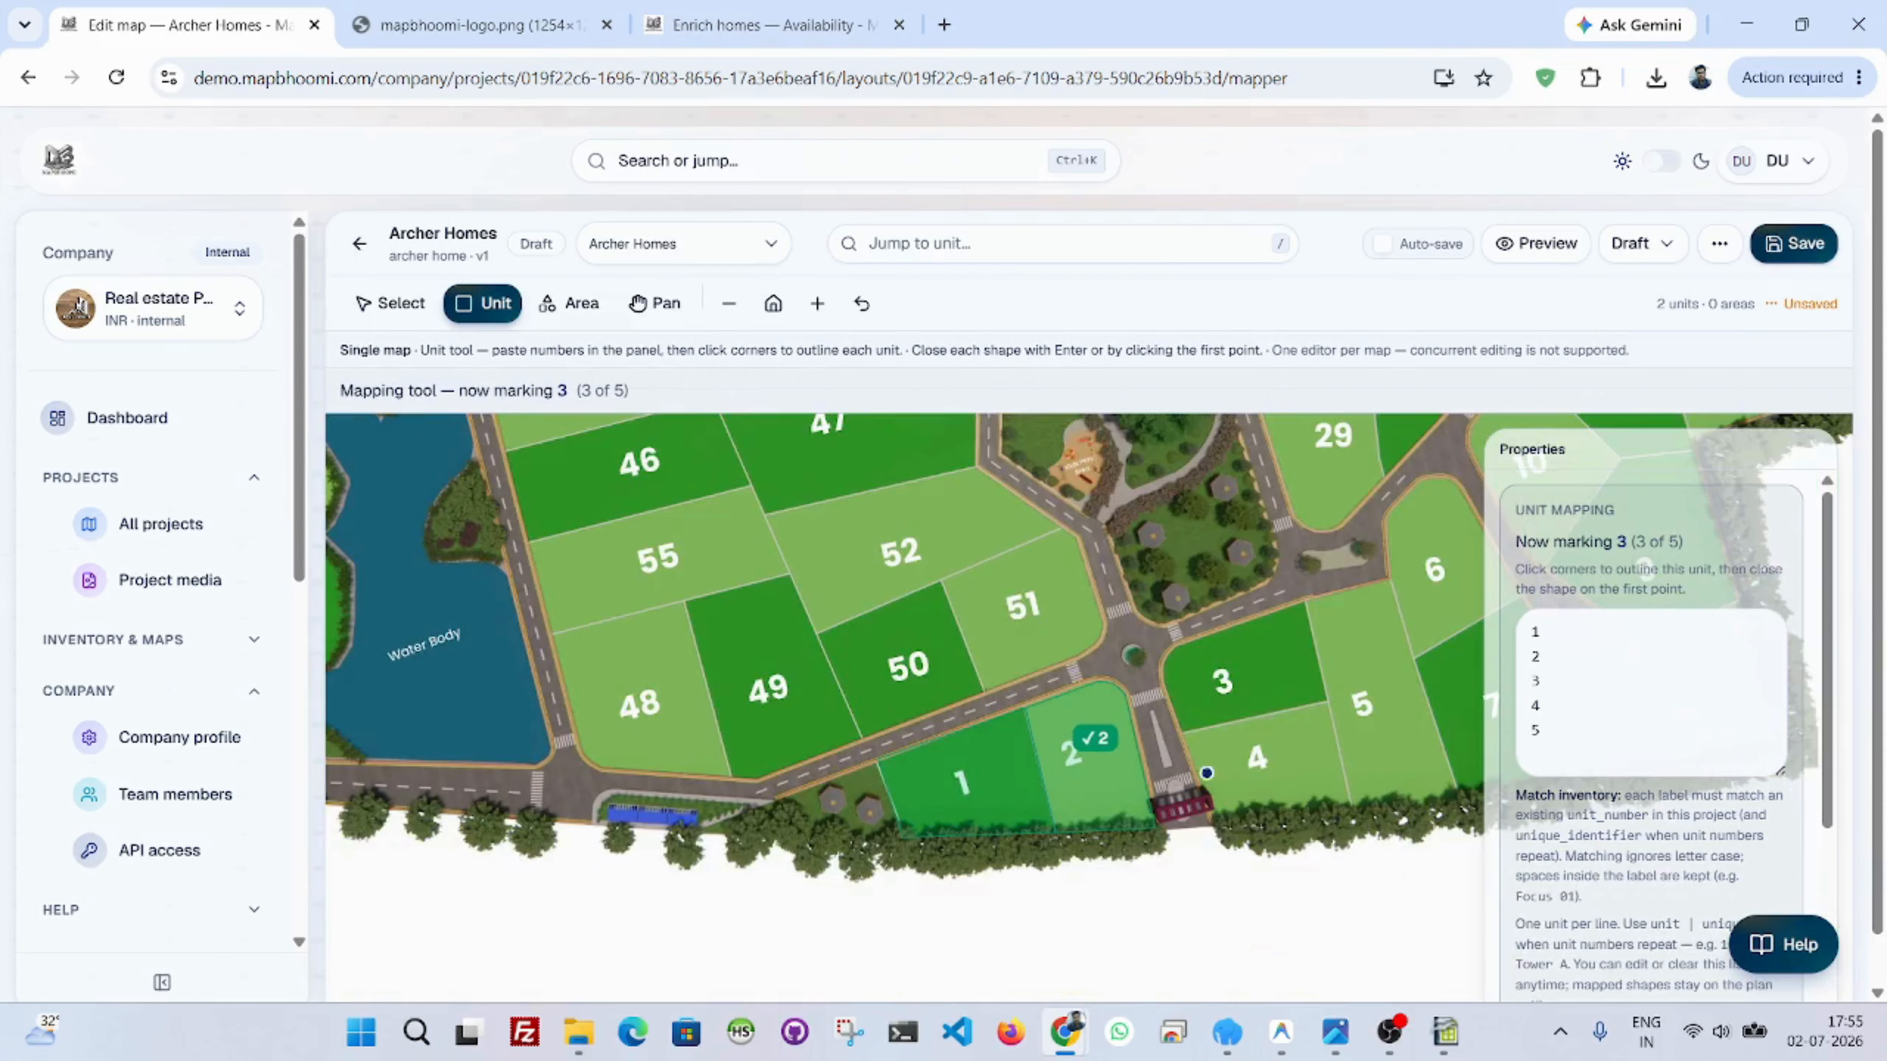
click(643, 303)
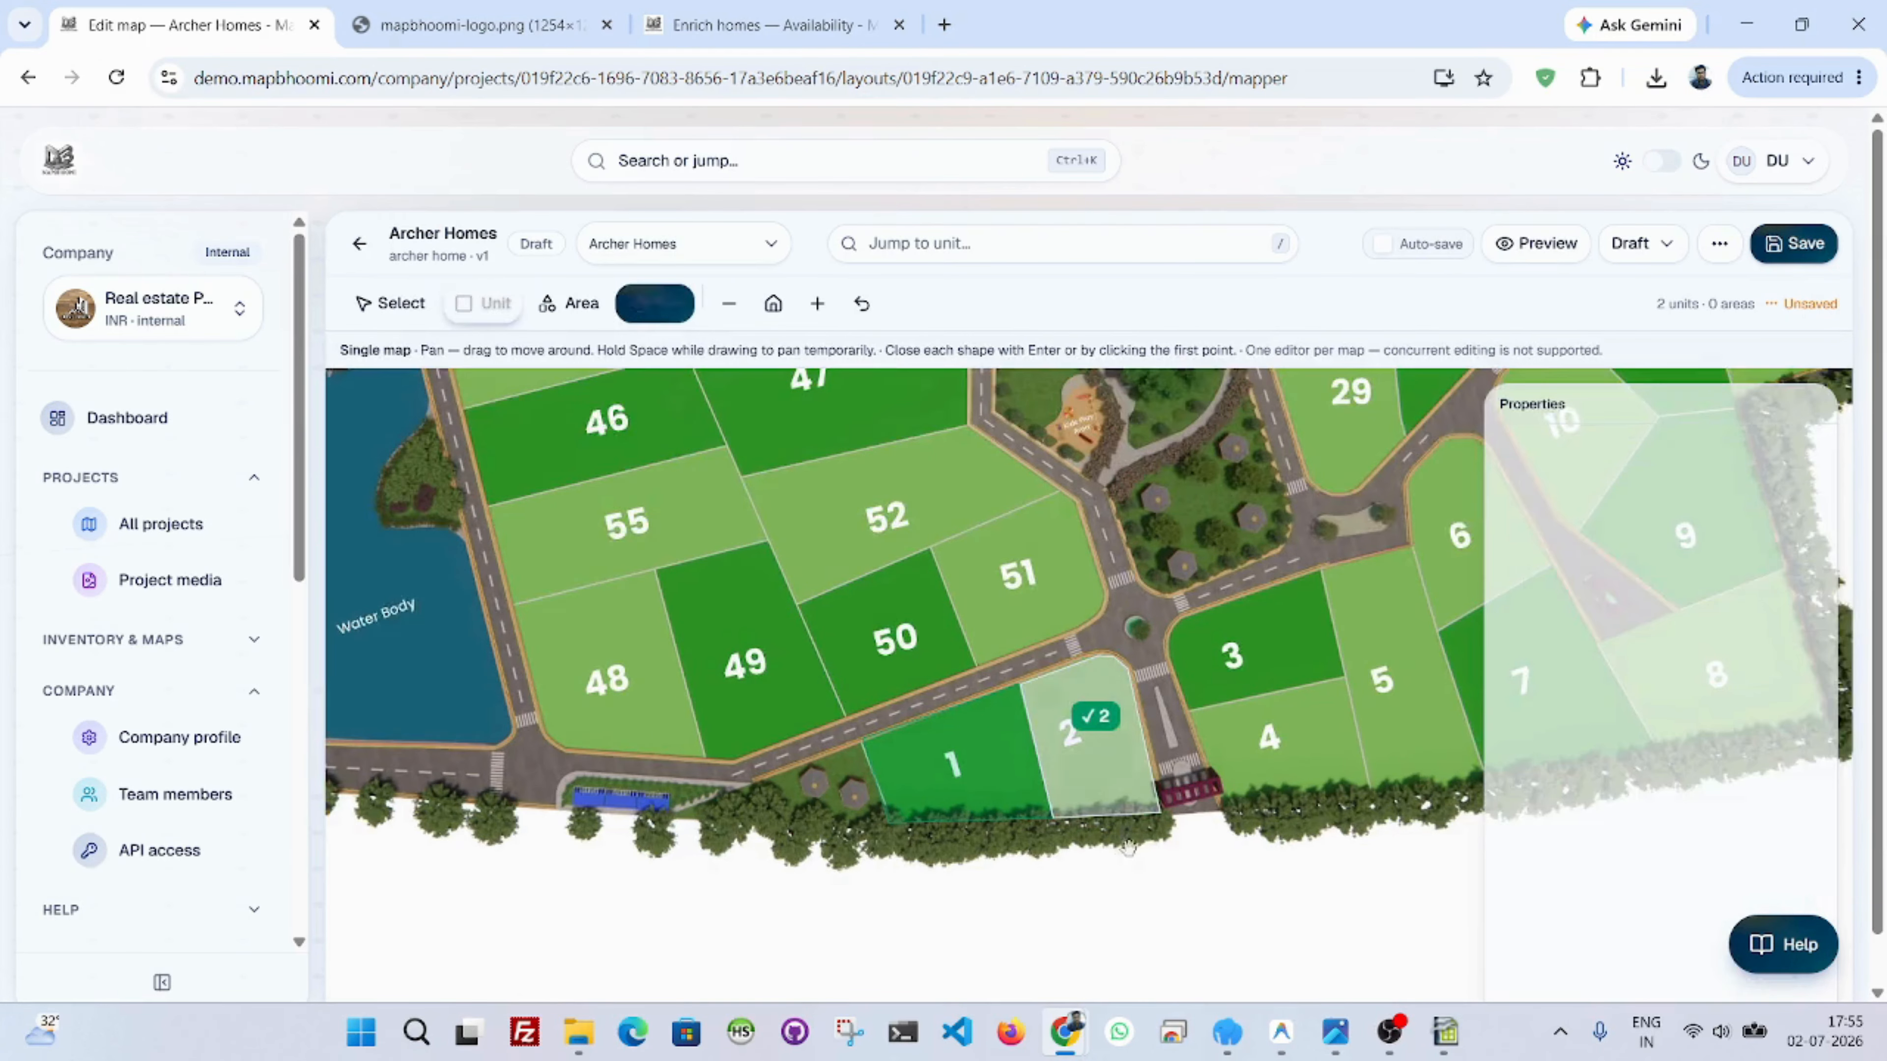
drag(904, 850, 567, 787)
scroll(1084, 706, up, 4)
drag(1049, 820, 1177, 974)
scroll(1126, 795, up, 1)
click(485, 306)
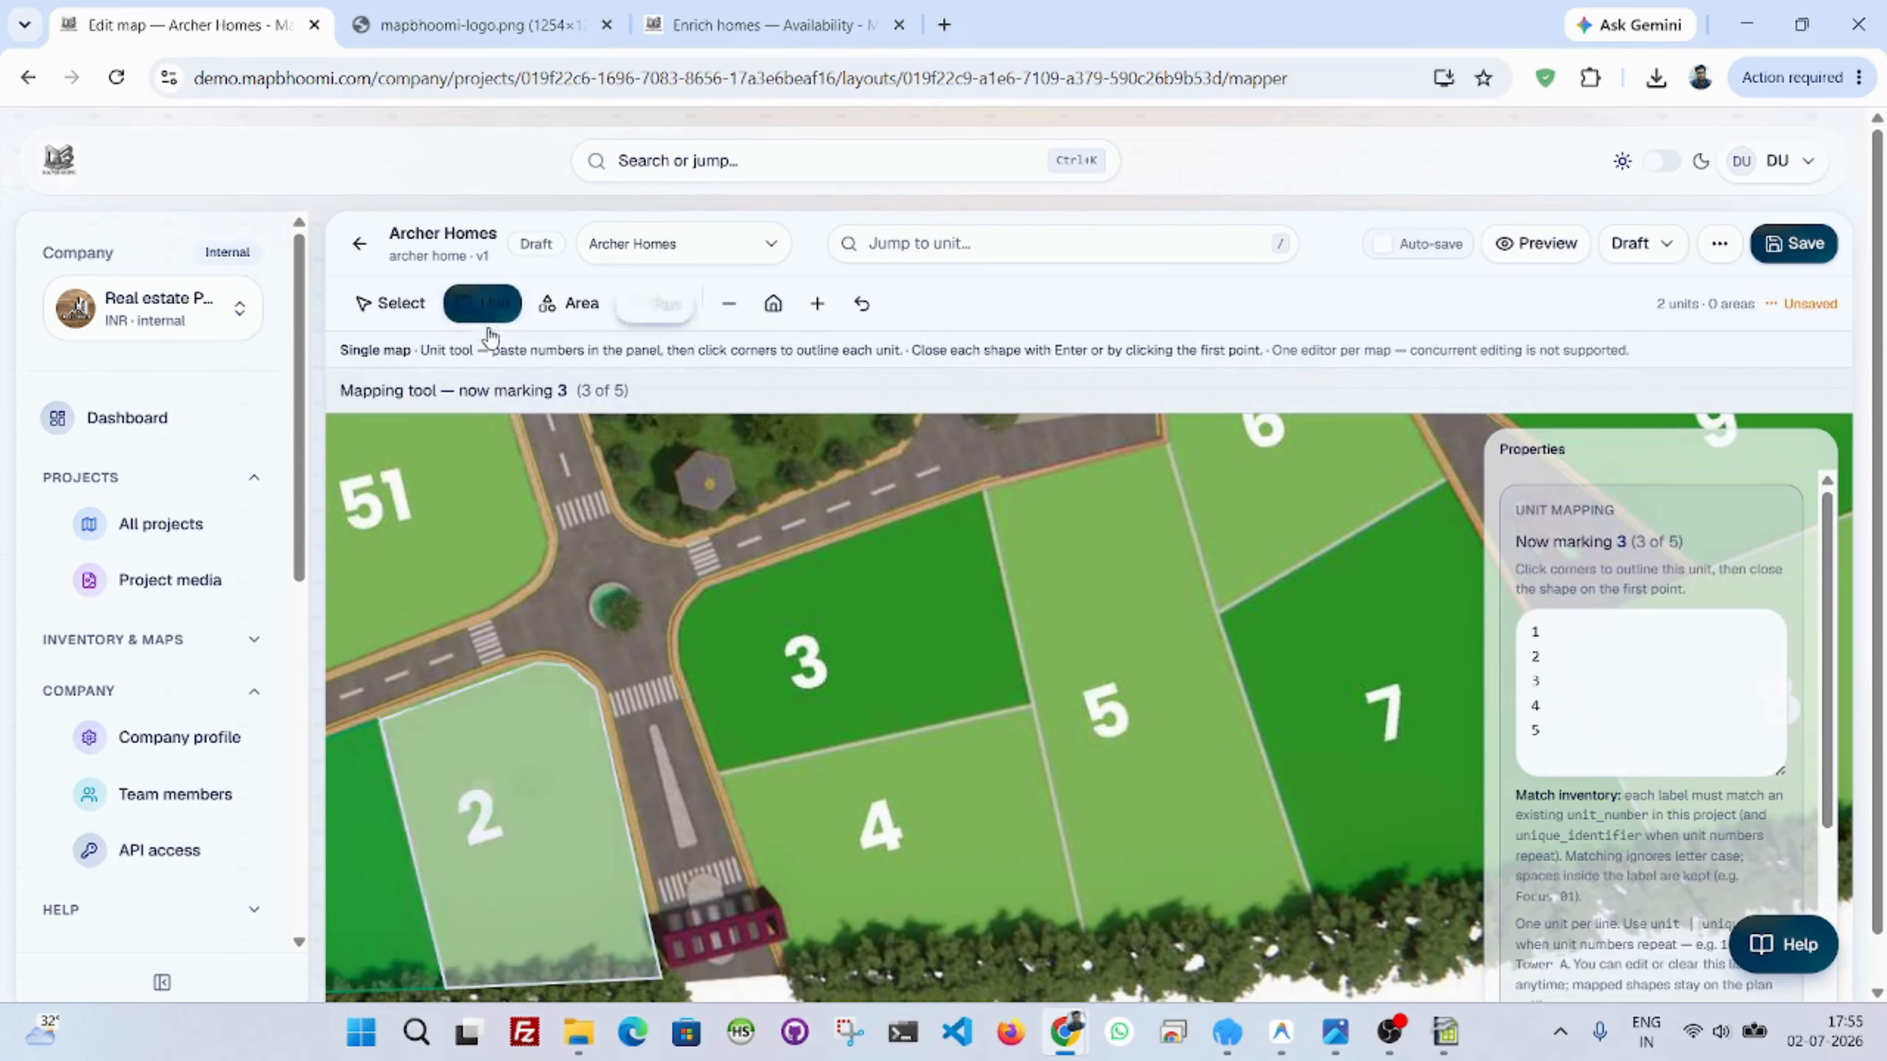
click(685, 671)
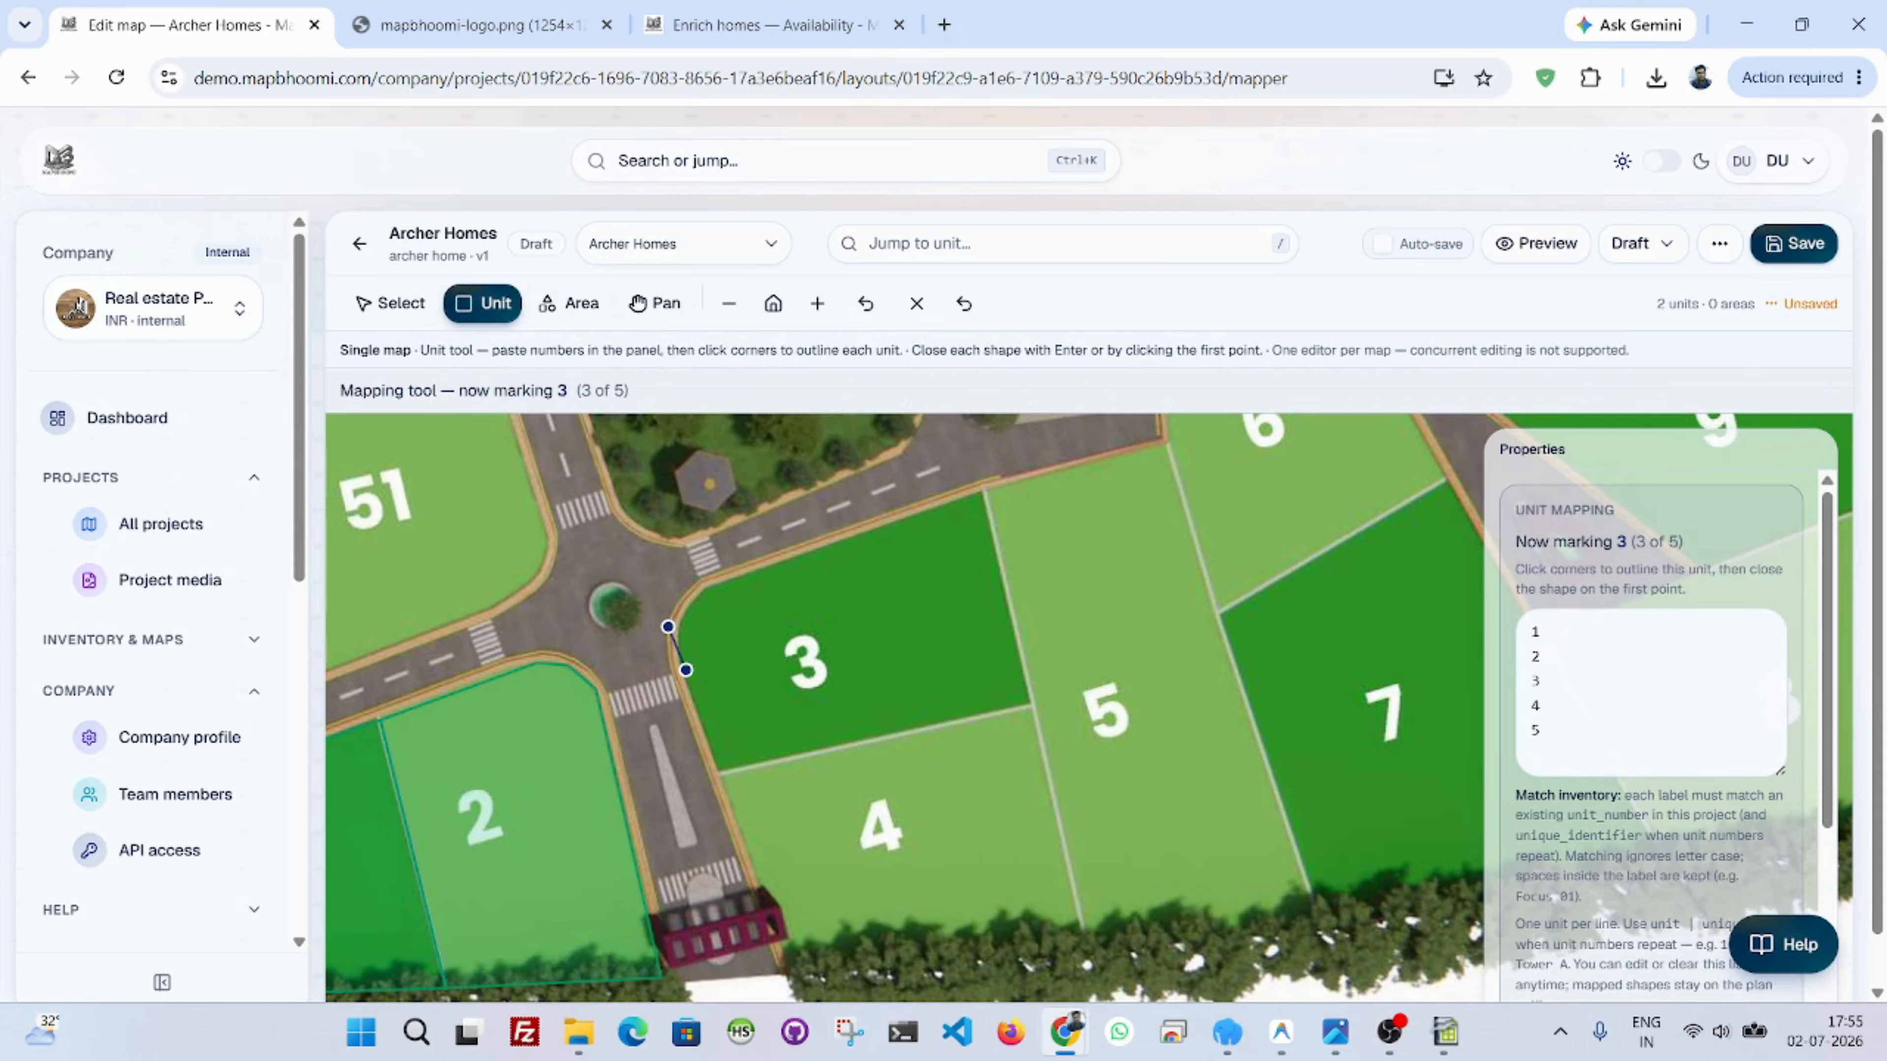
click(675, 625)
click(712, 586)
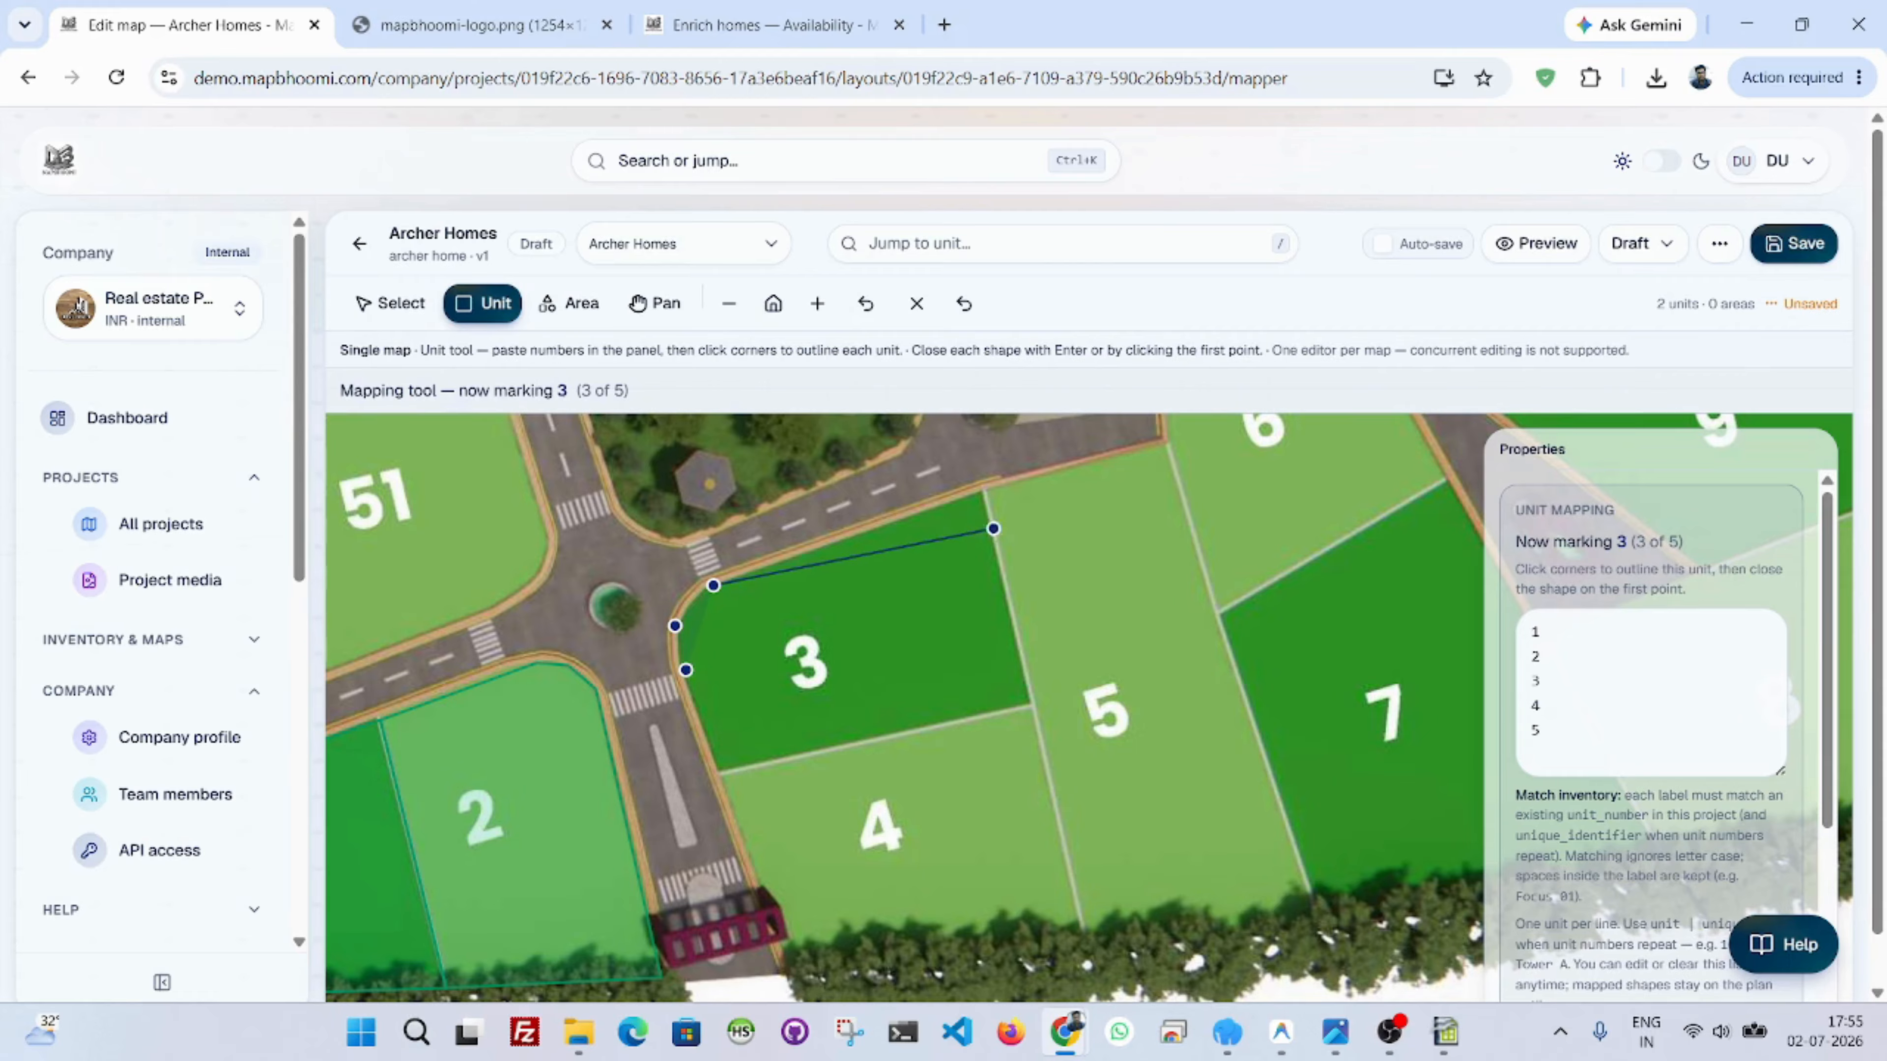
click(985, 494)
click(1012, 661)
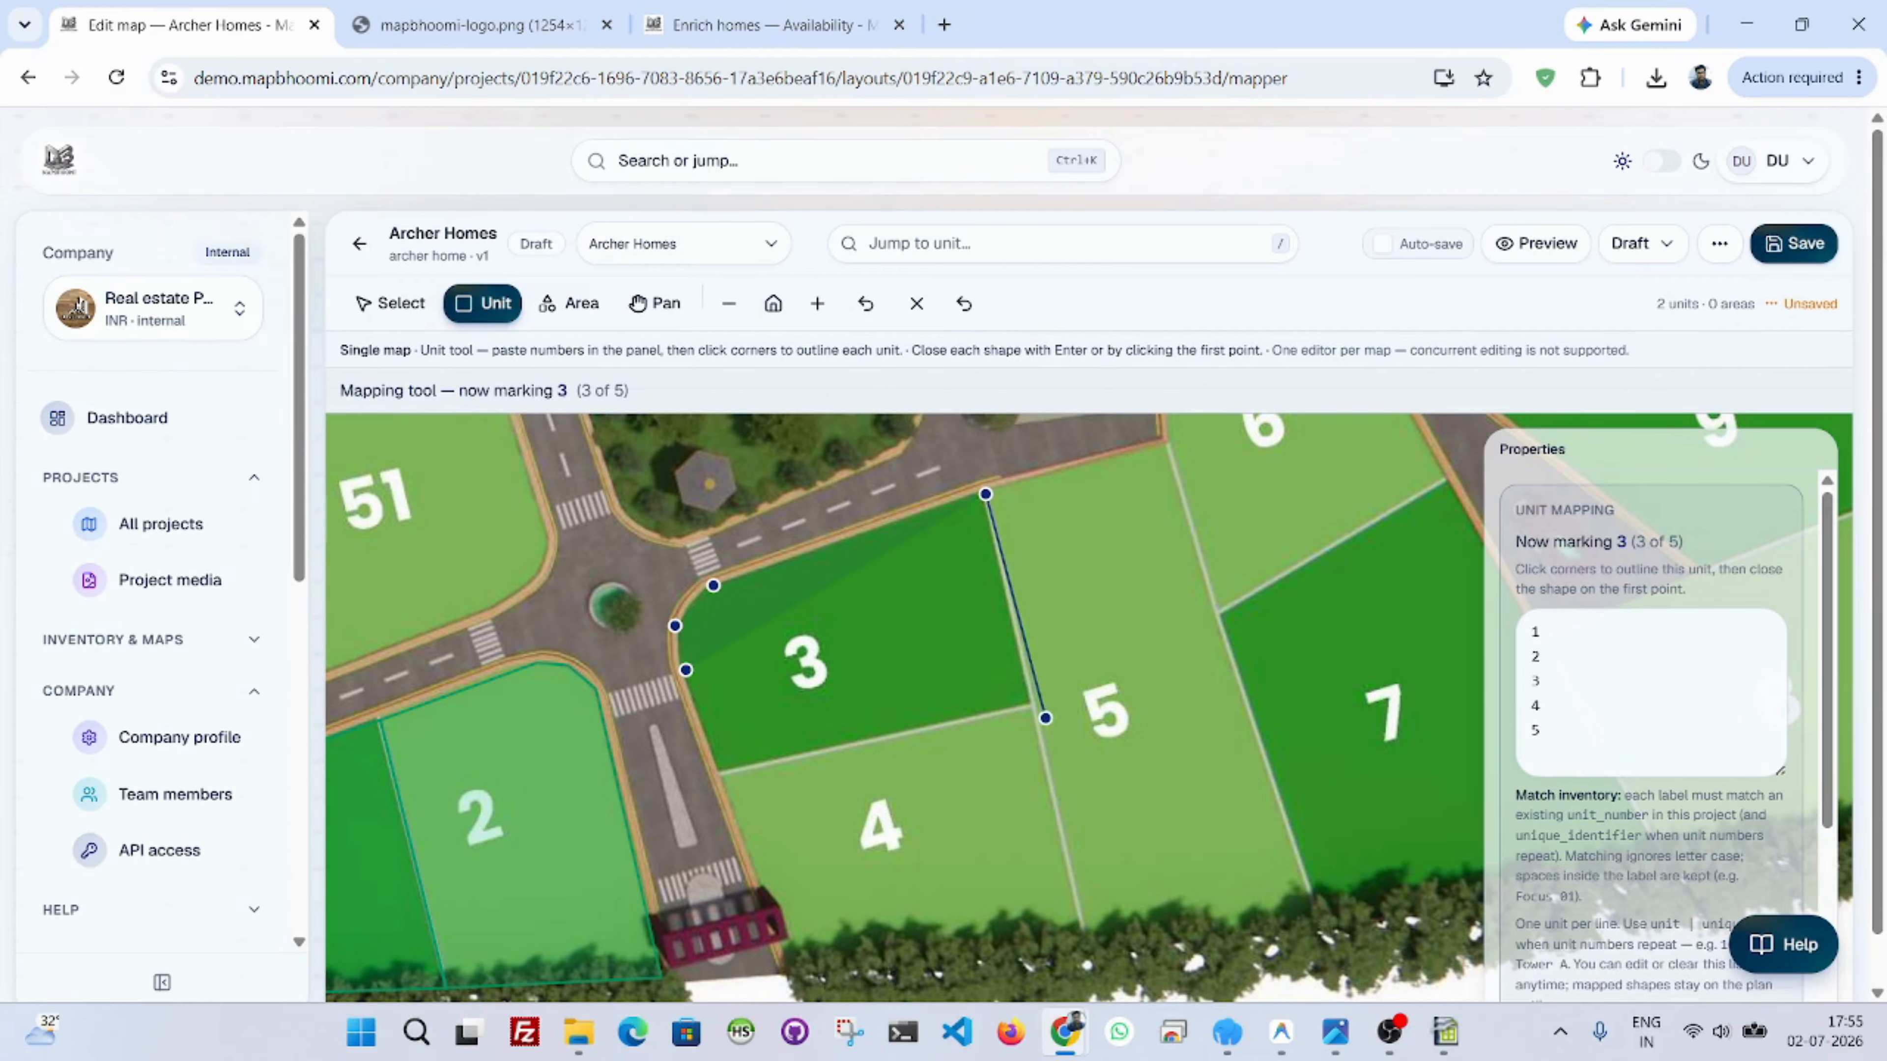
click(1033, 706)
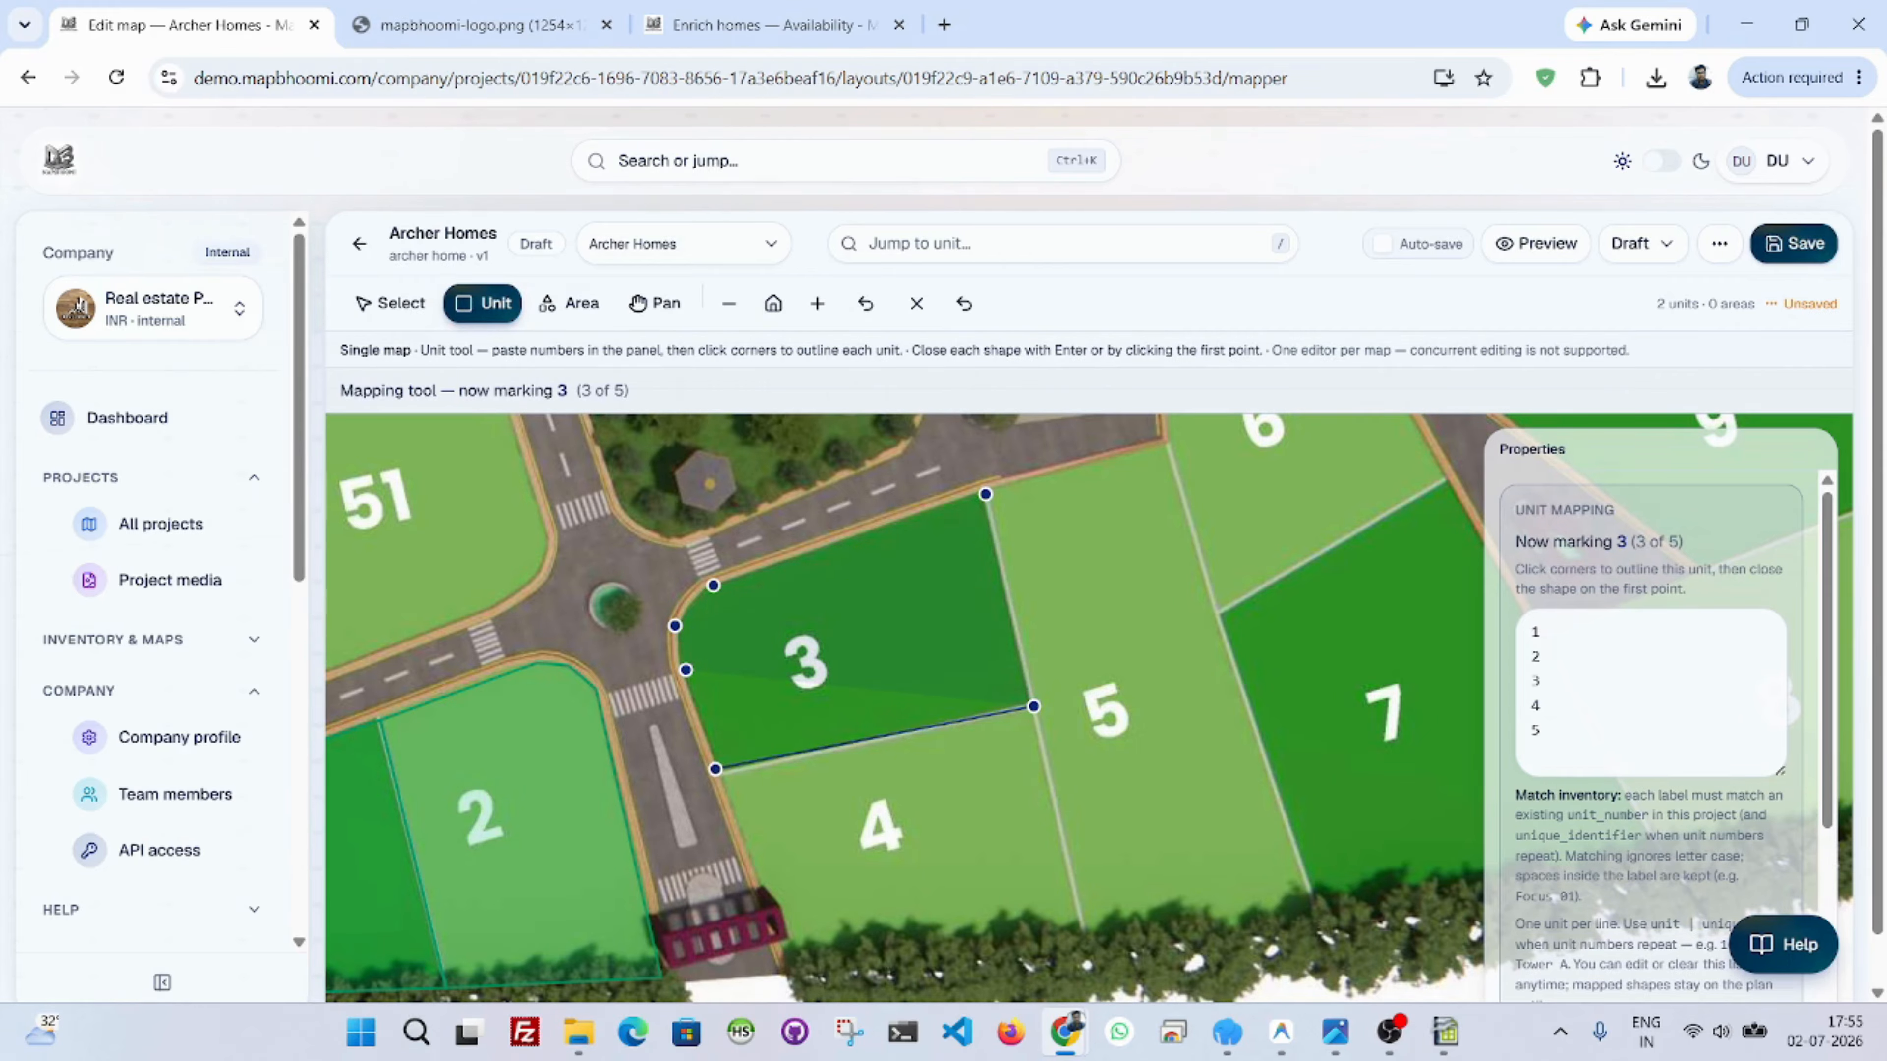
click(685, 671)
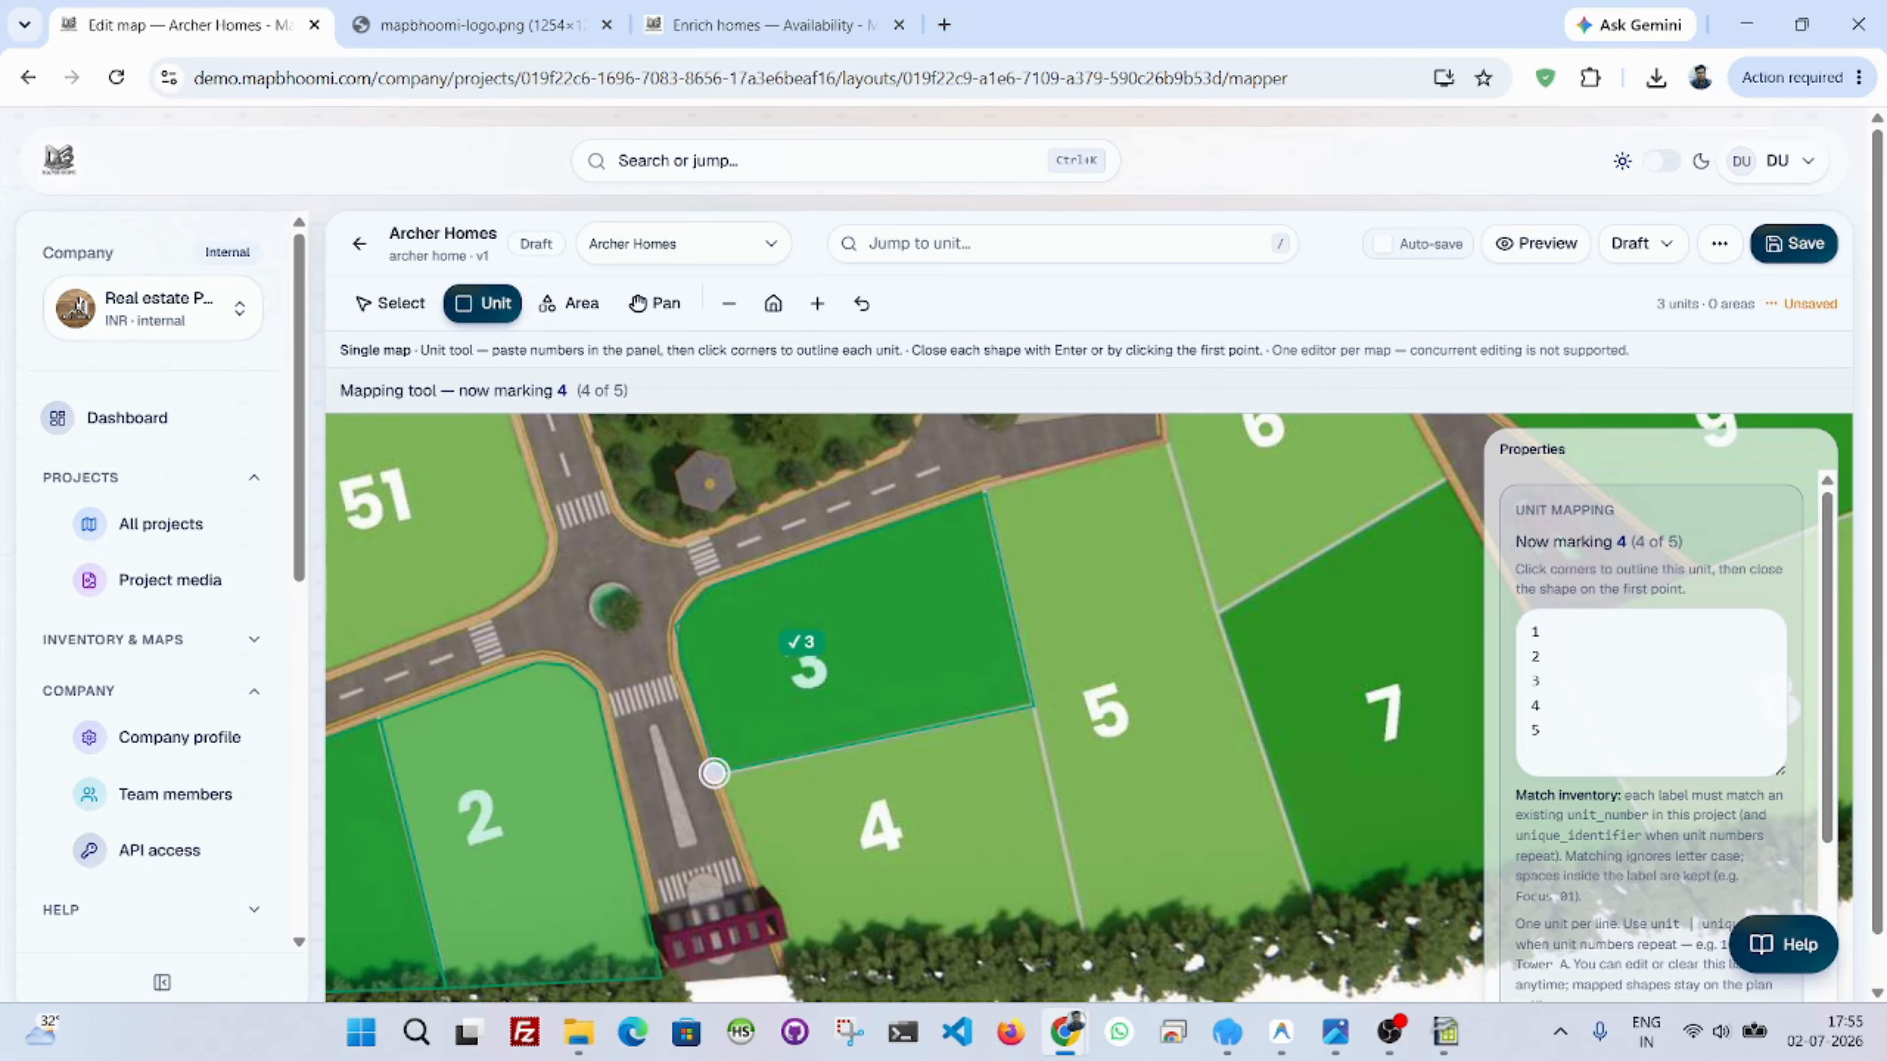
Outline plot 4 as a closed four-corner unit shape, sharing its upper edge with plot 3.
click(715, 773)
click(1033, 706)
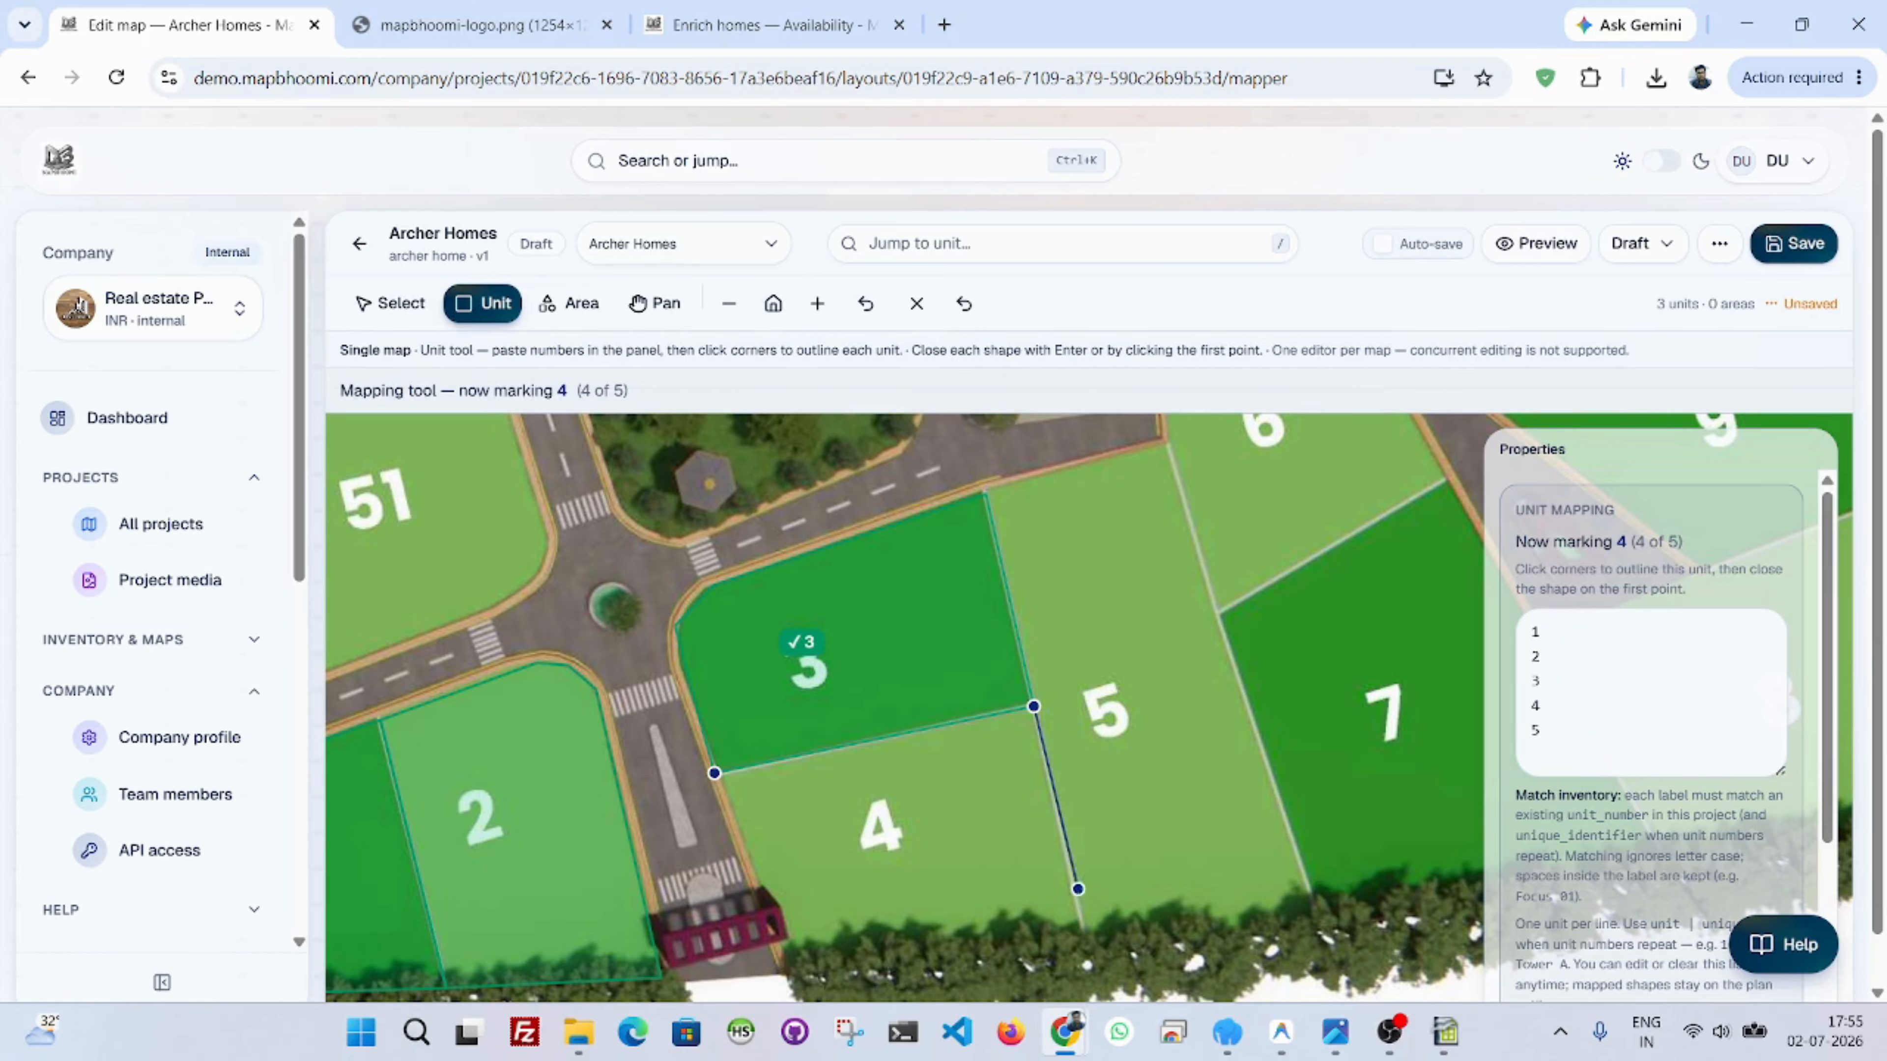
click(1081, 939)
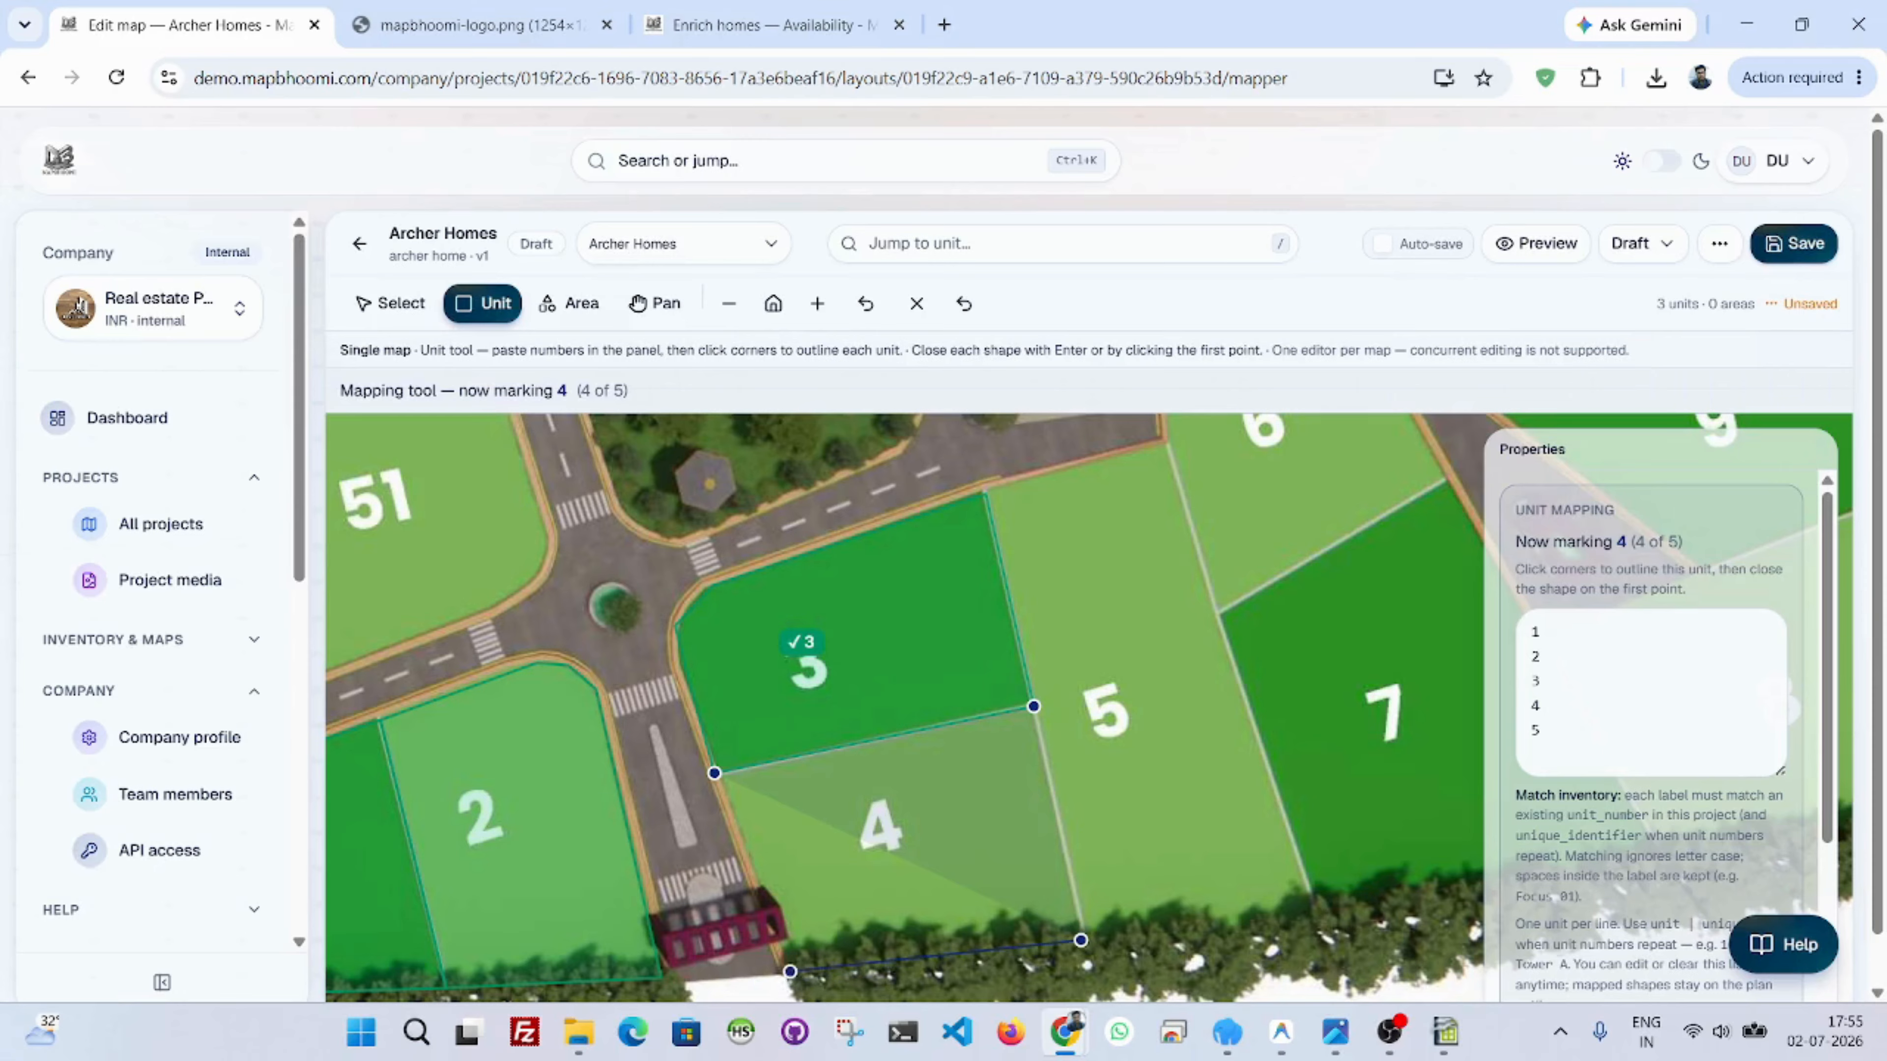
click(799, 966)
click(716, 773)
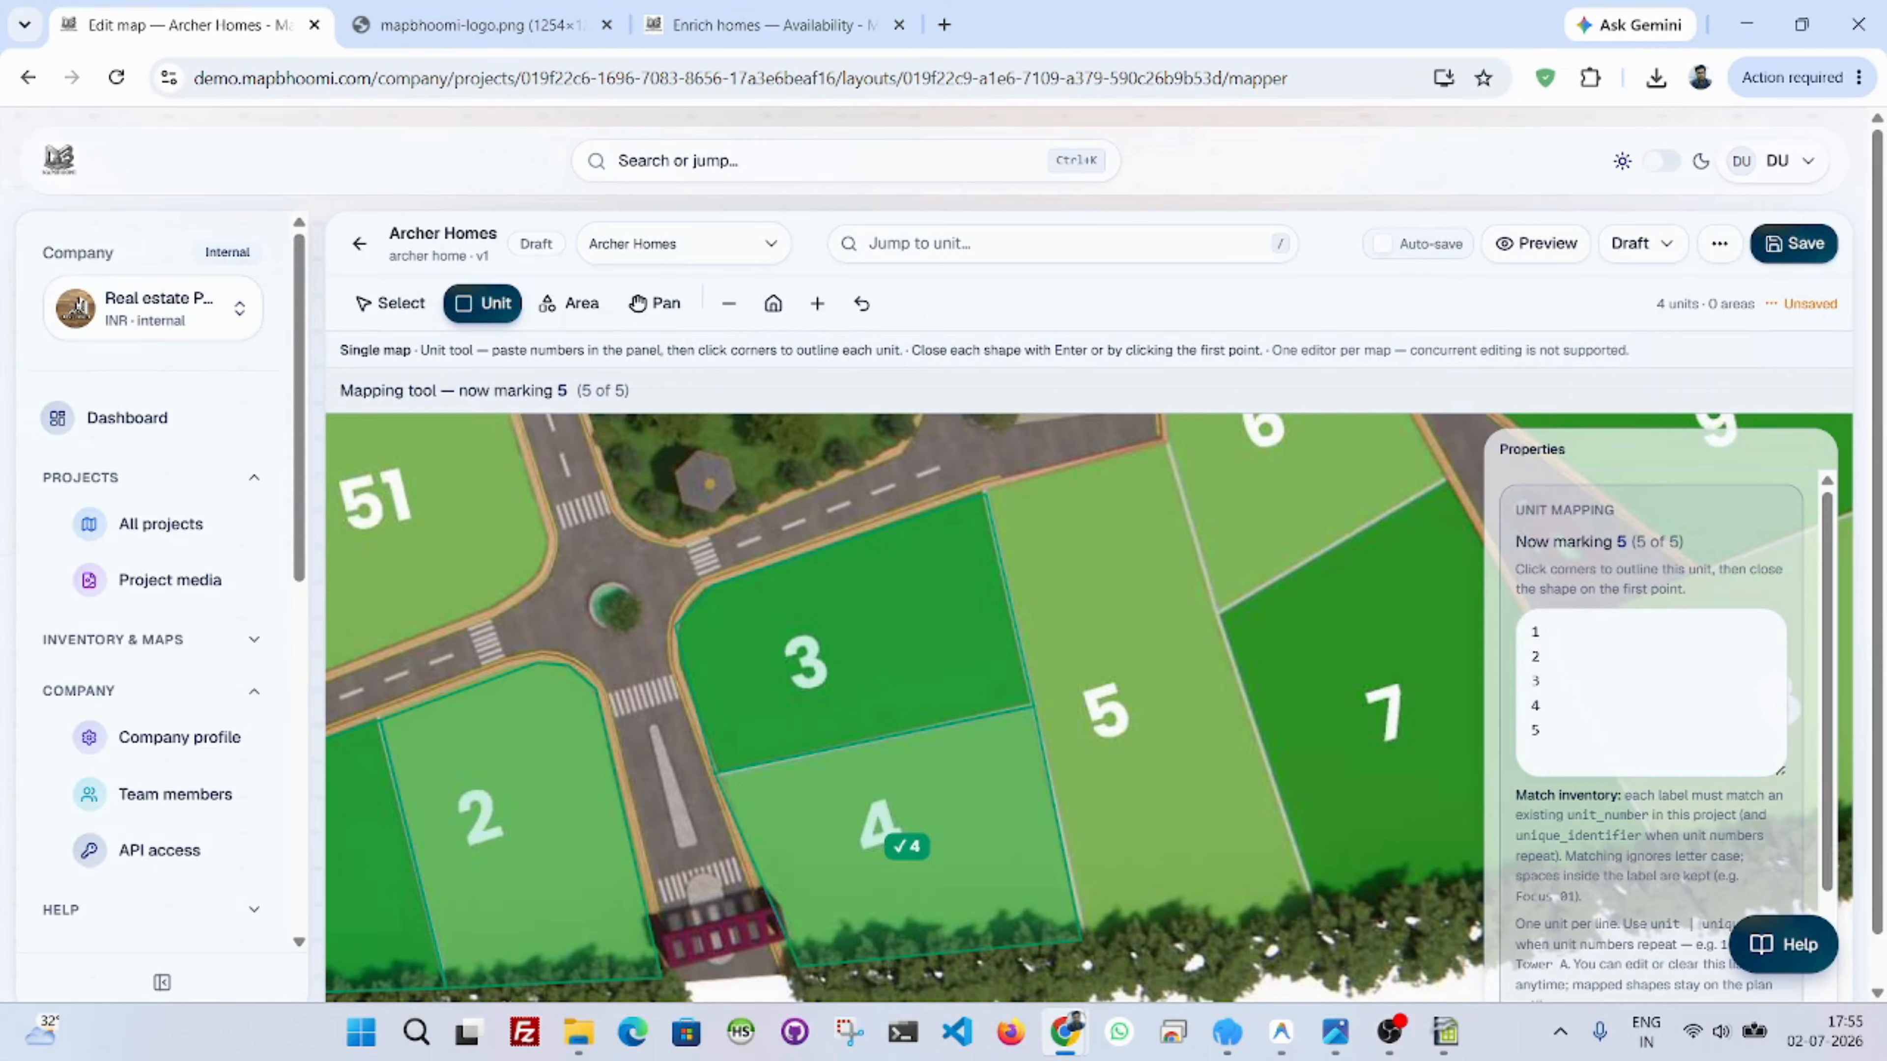
Outline plot 5 as a closed four-corner unit shape alongside plots 3 and 4, and save the map.
click(986, 494)
click(1167, 440)
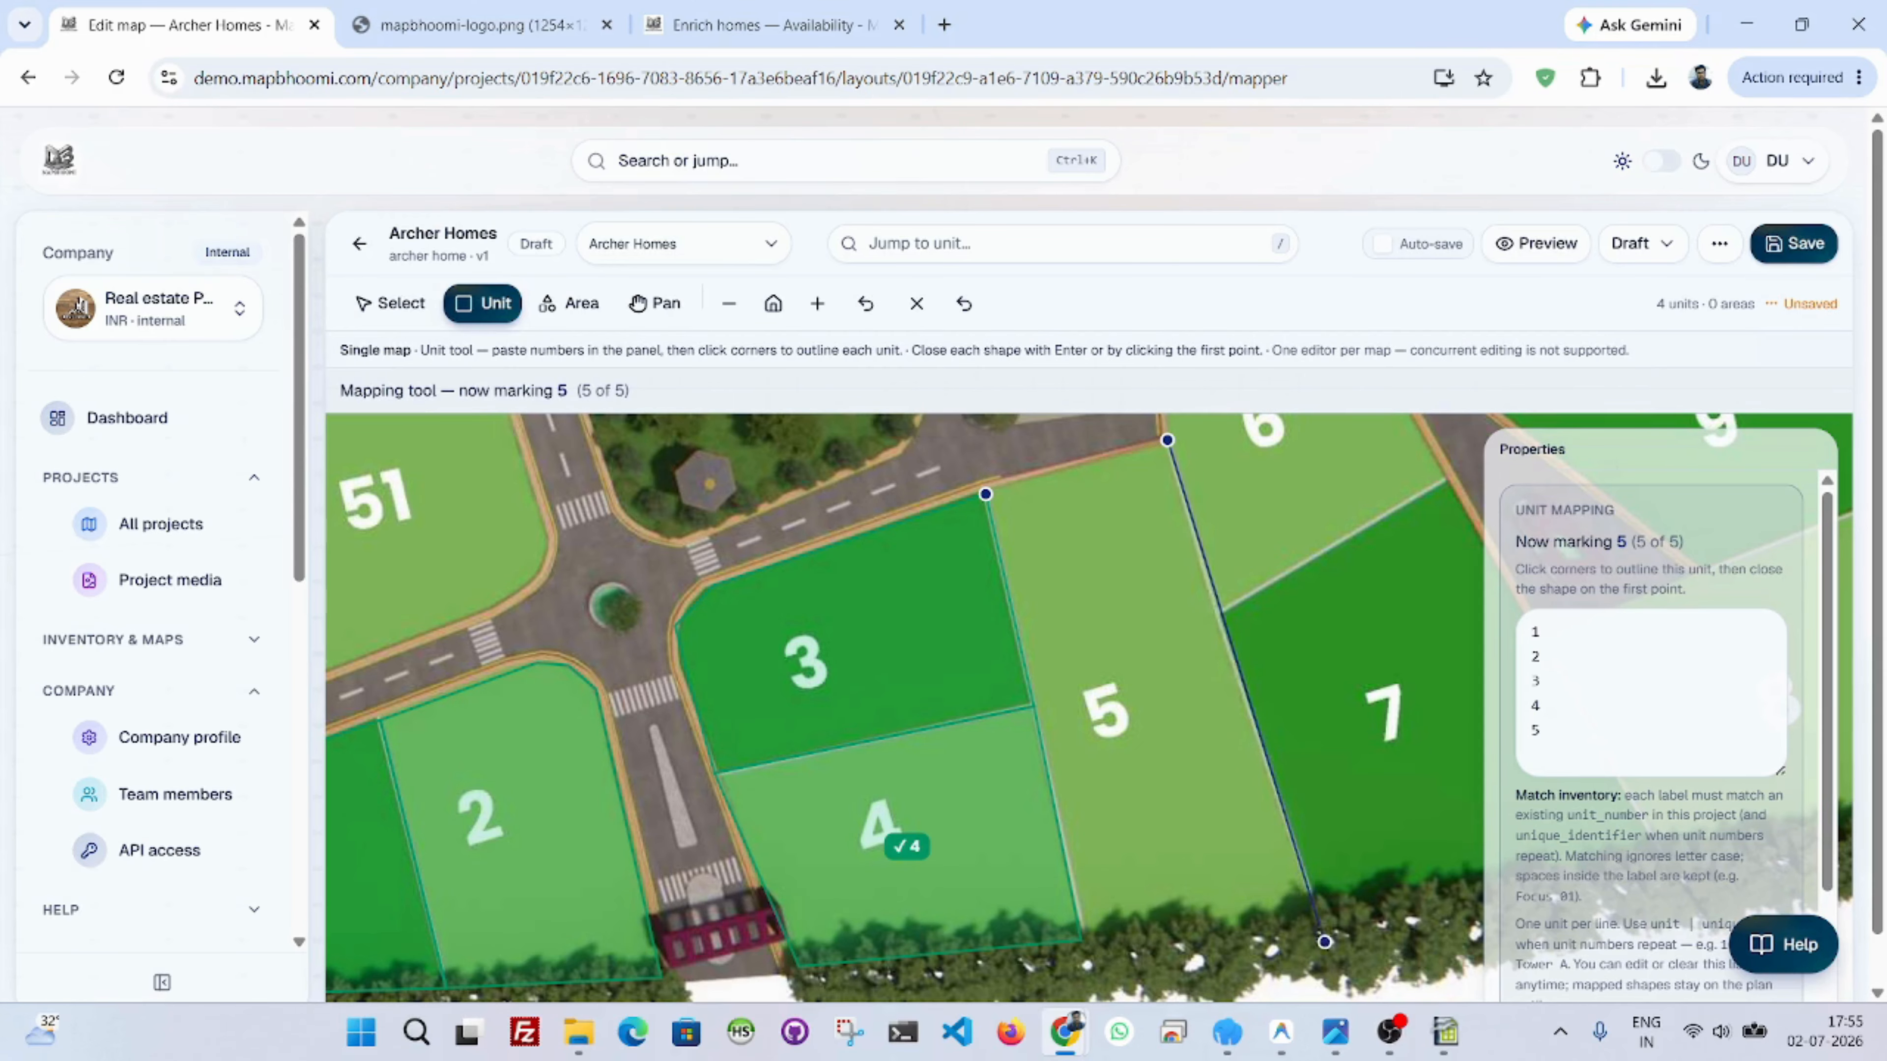
click(1322, 920)
click(1081, 937)
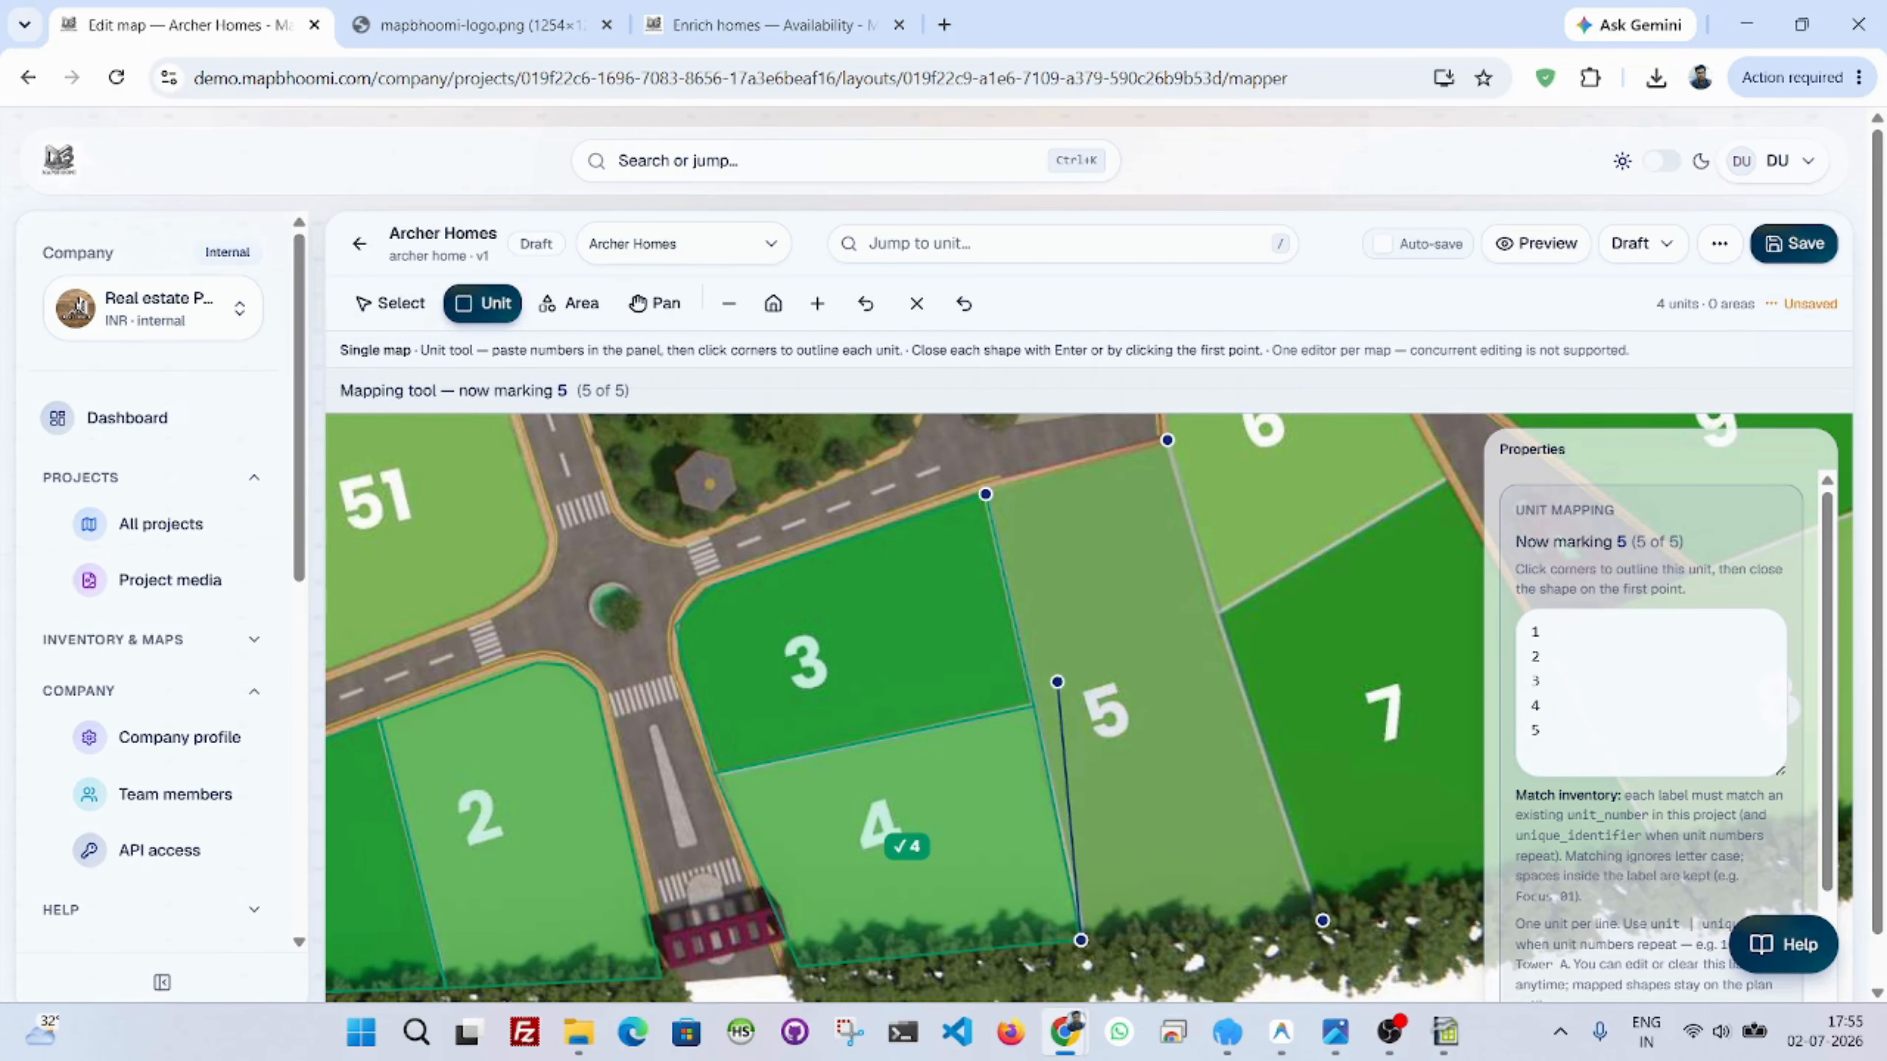
click(986, 494)
scroll(1073, 535, down, 3)
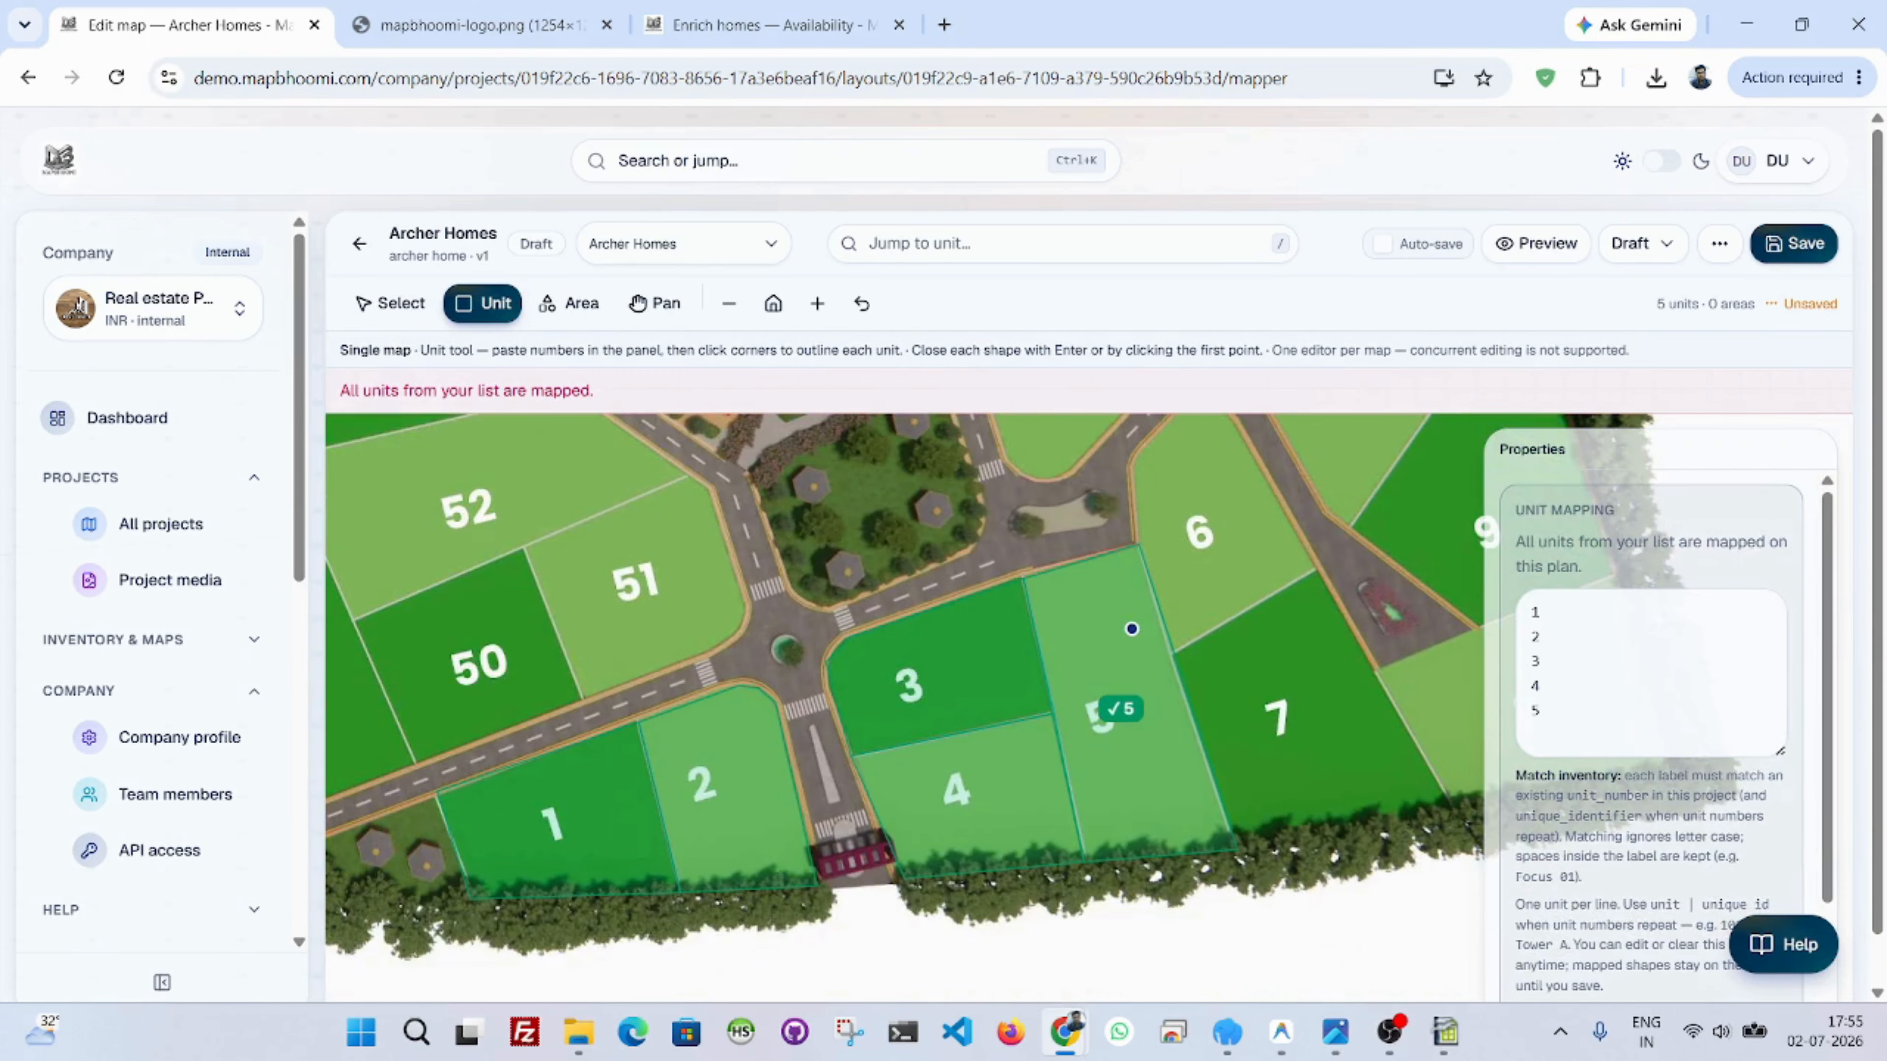
click(1796, 255)
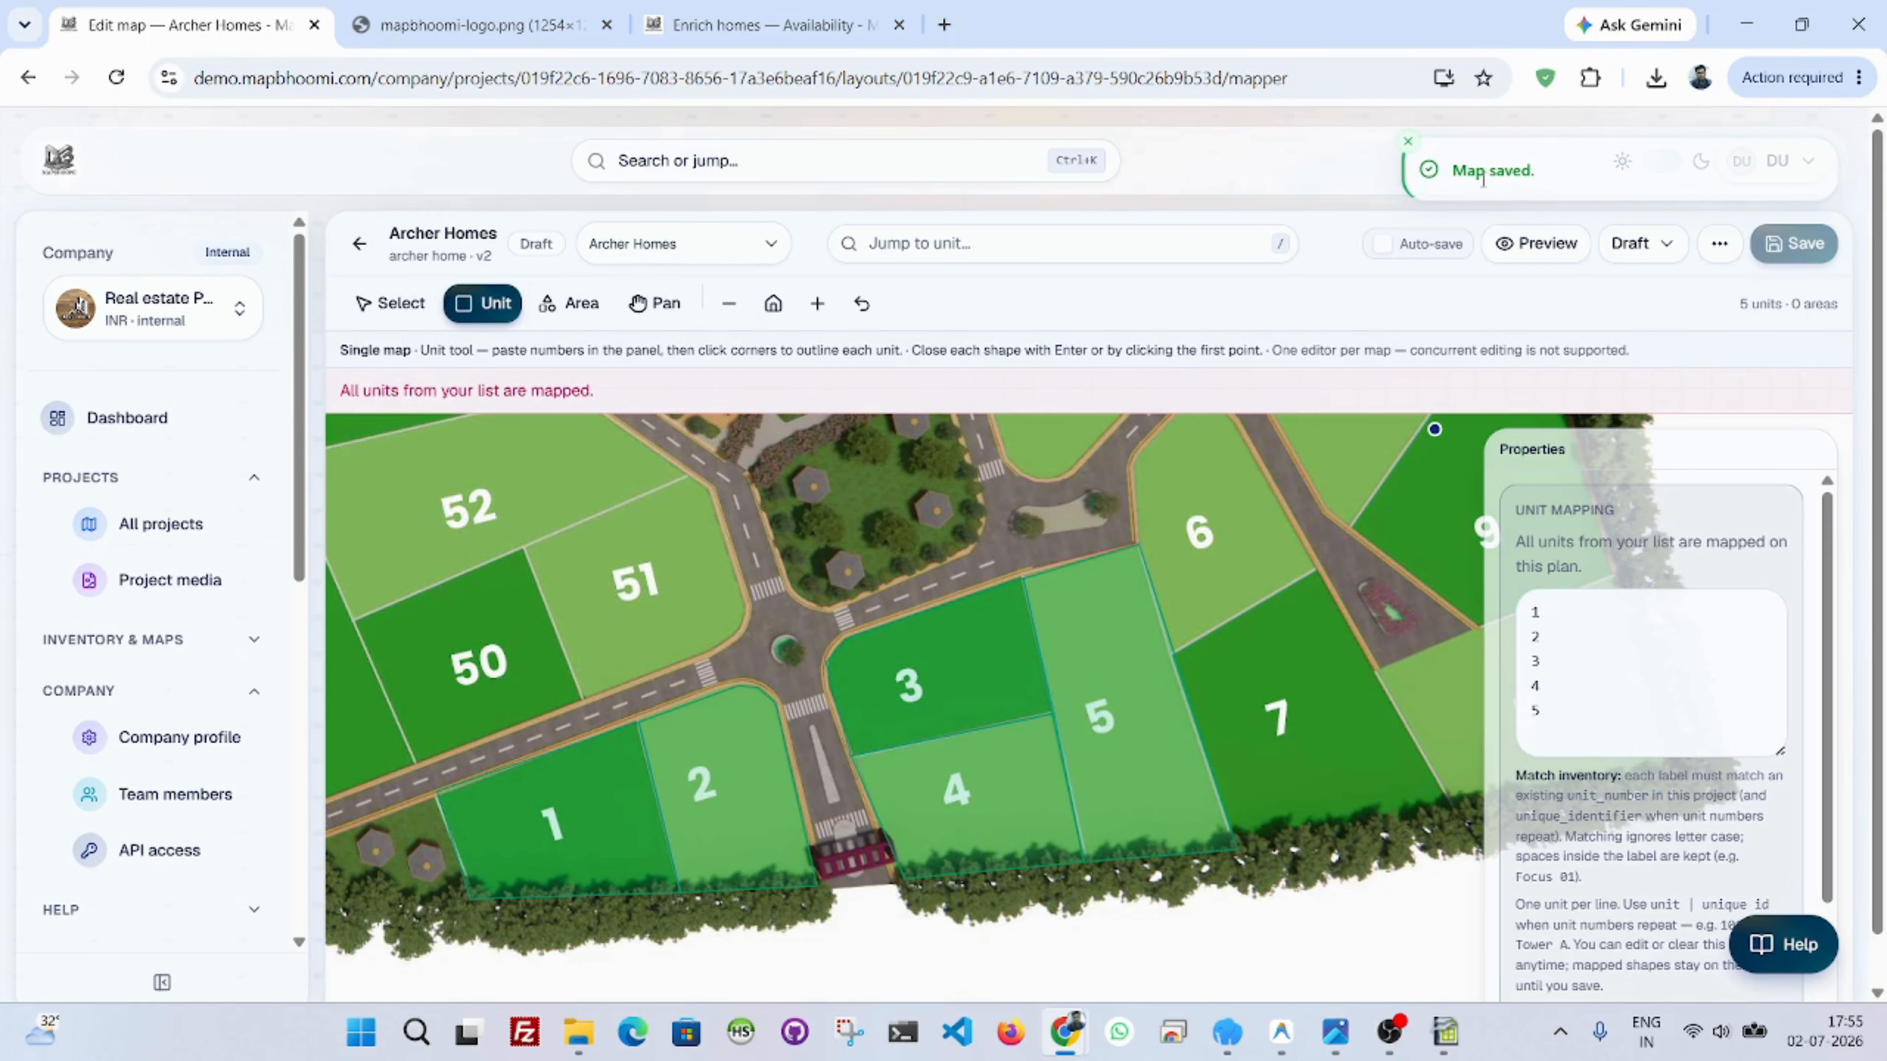
Preview the Archer Homes map and examine the outlines of units 1 to 5 up close and in the whole plan.
click(1547, 243)
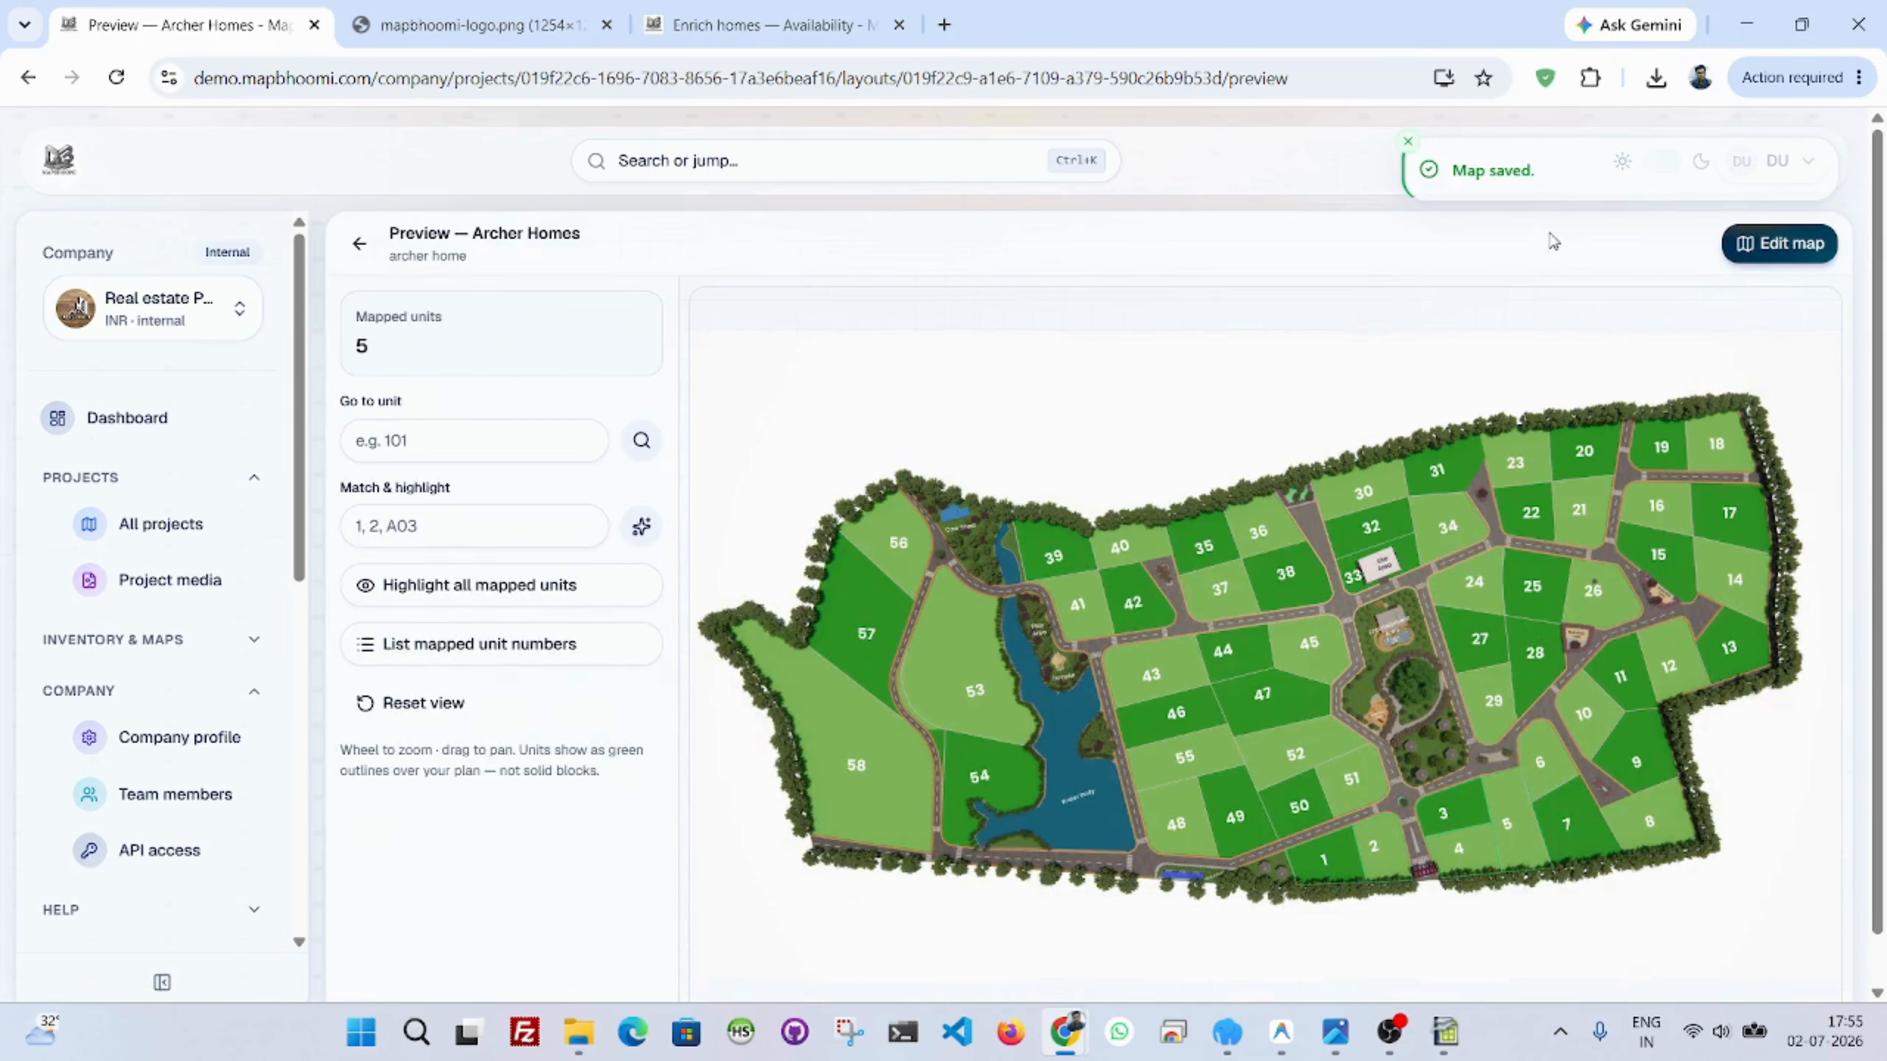
scroll(1388, 453, up, 3)
scroll(1389, 448, down, 3)
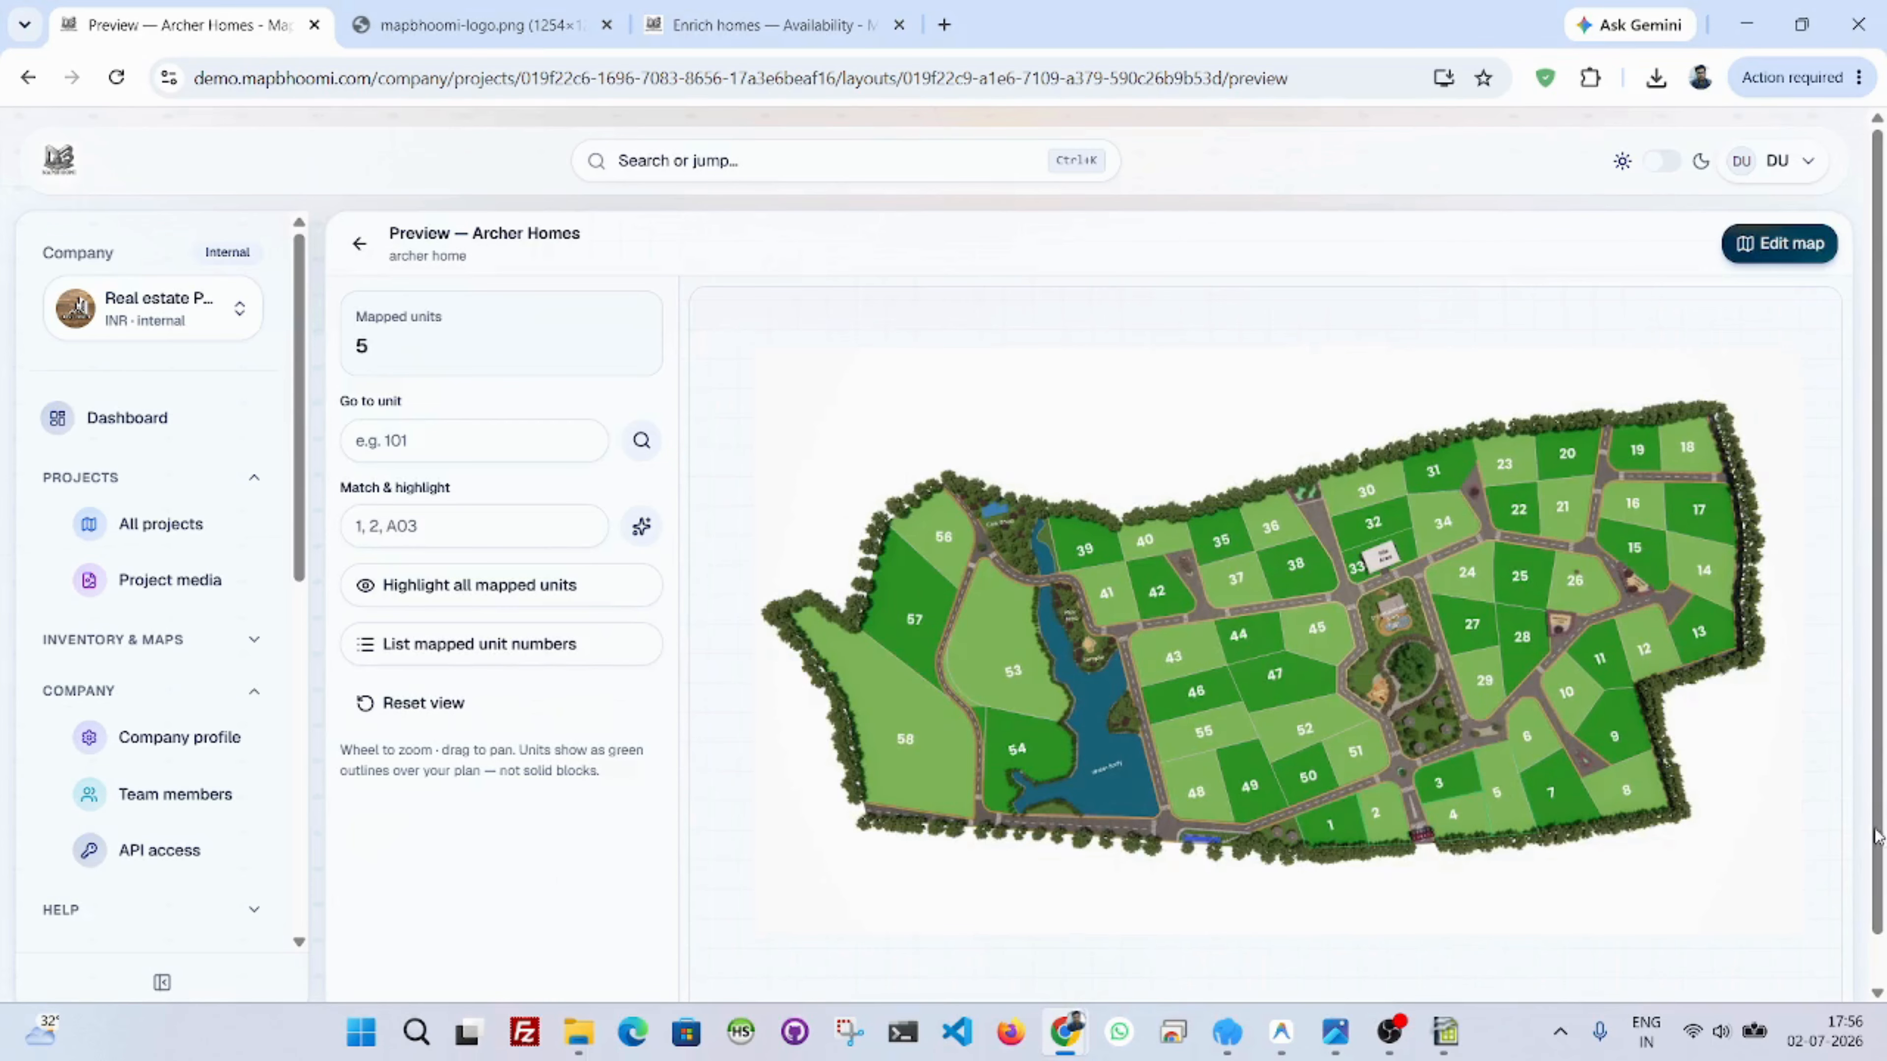
scroll(1659, 649, up, 4)
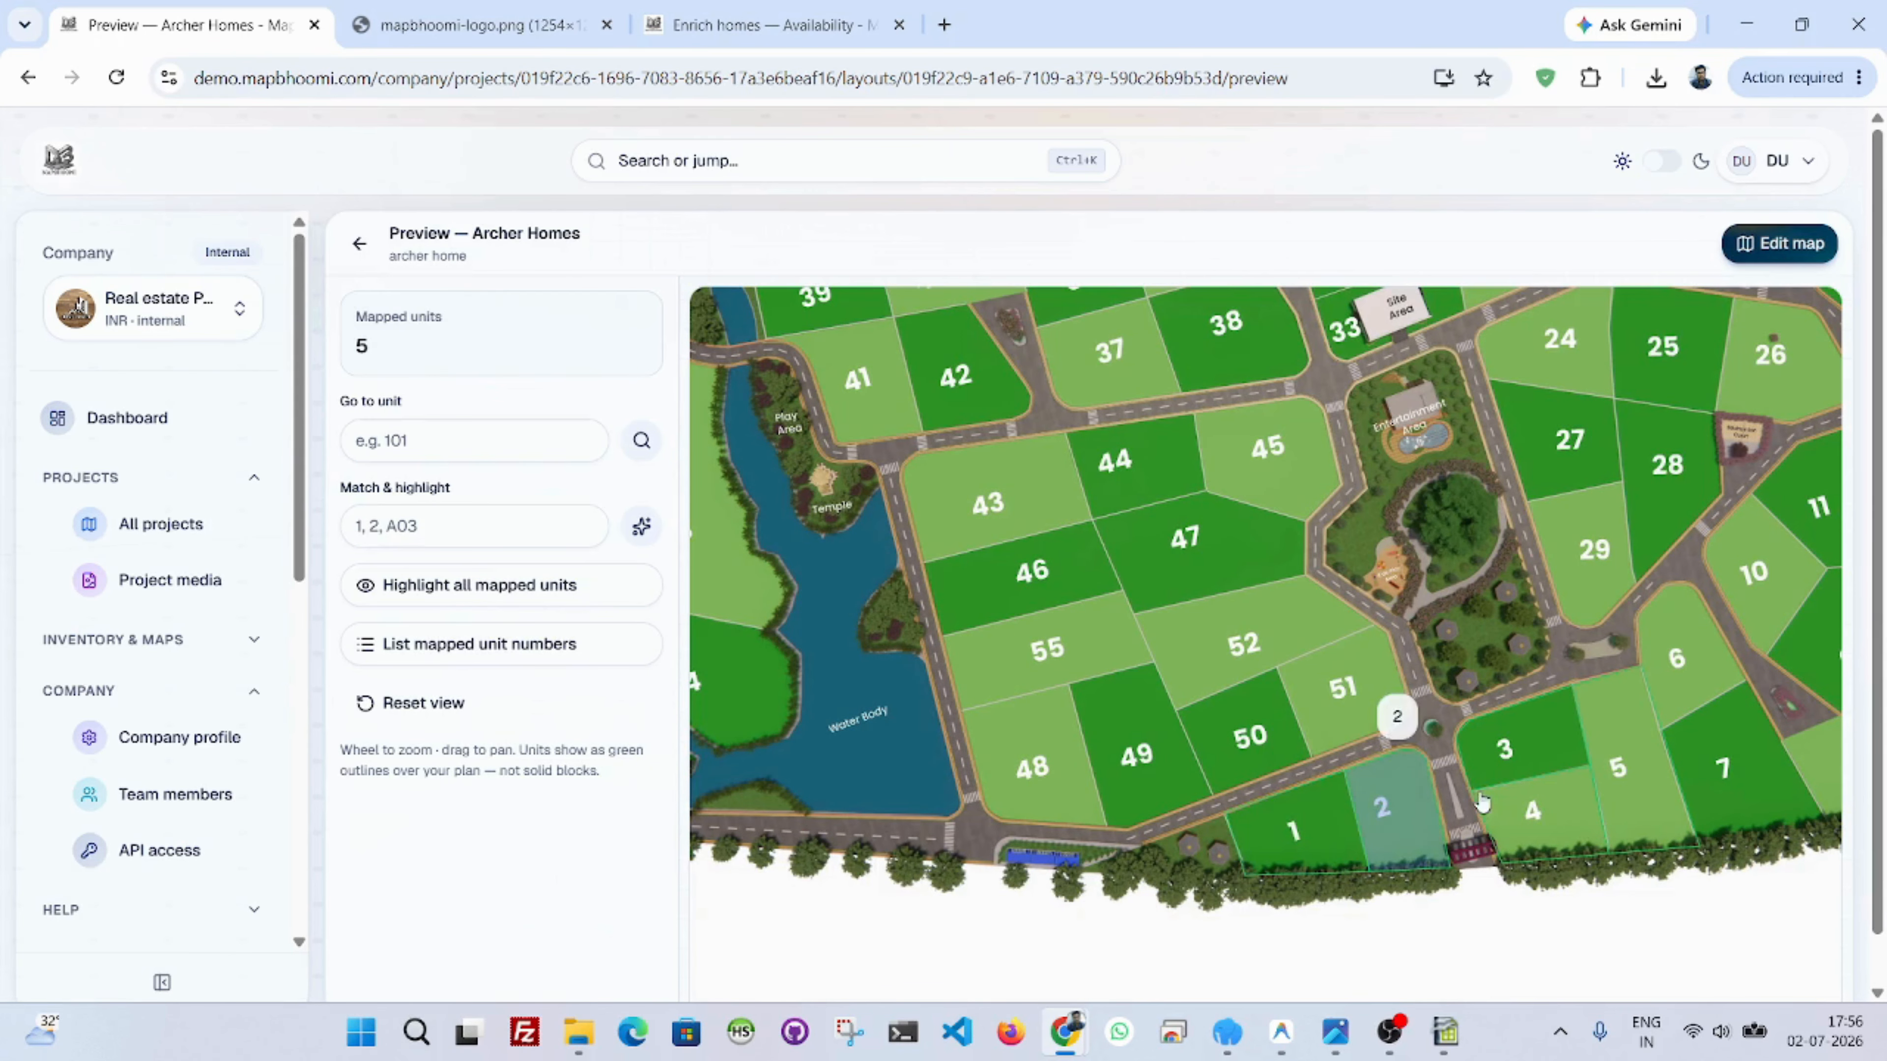
scroll(1646, 788, up, 2)
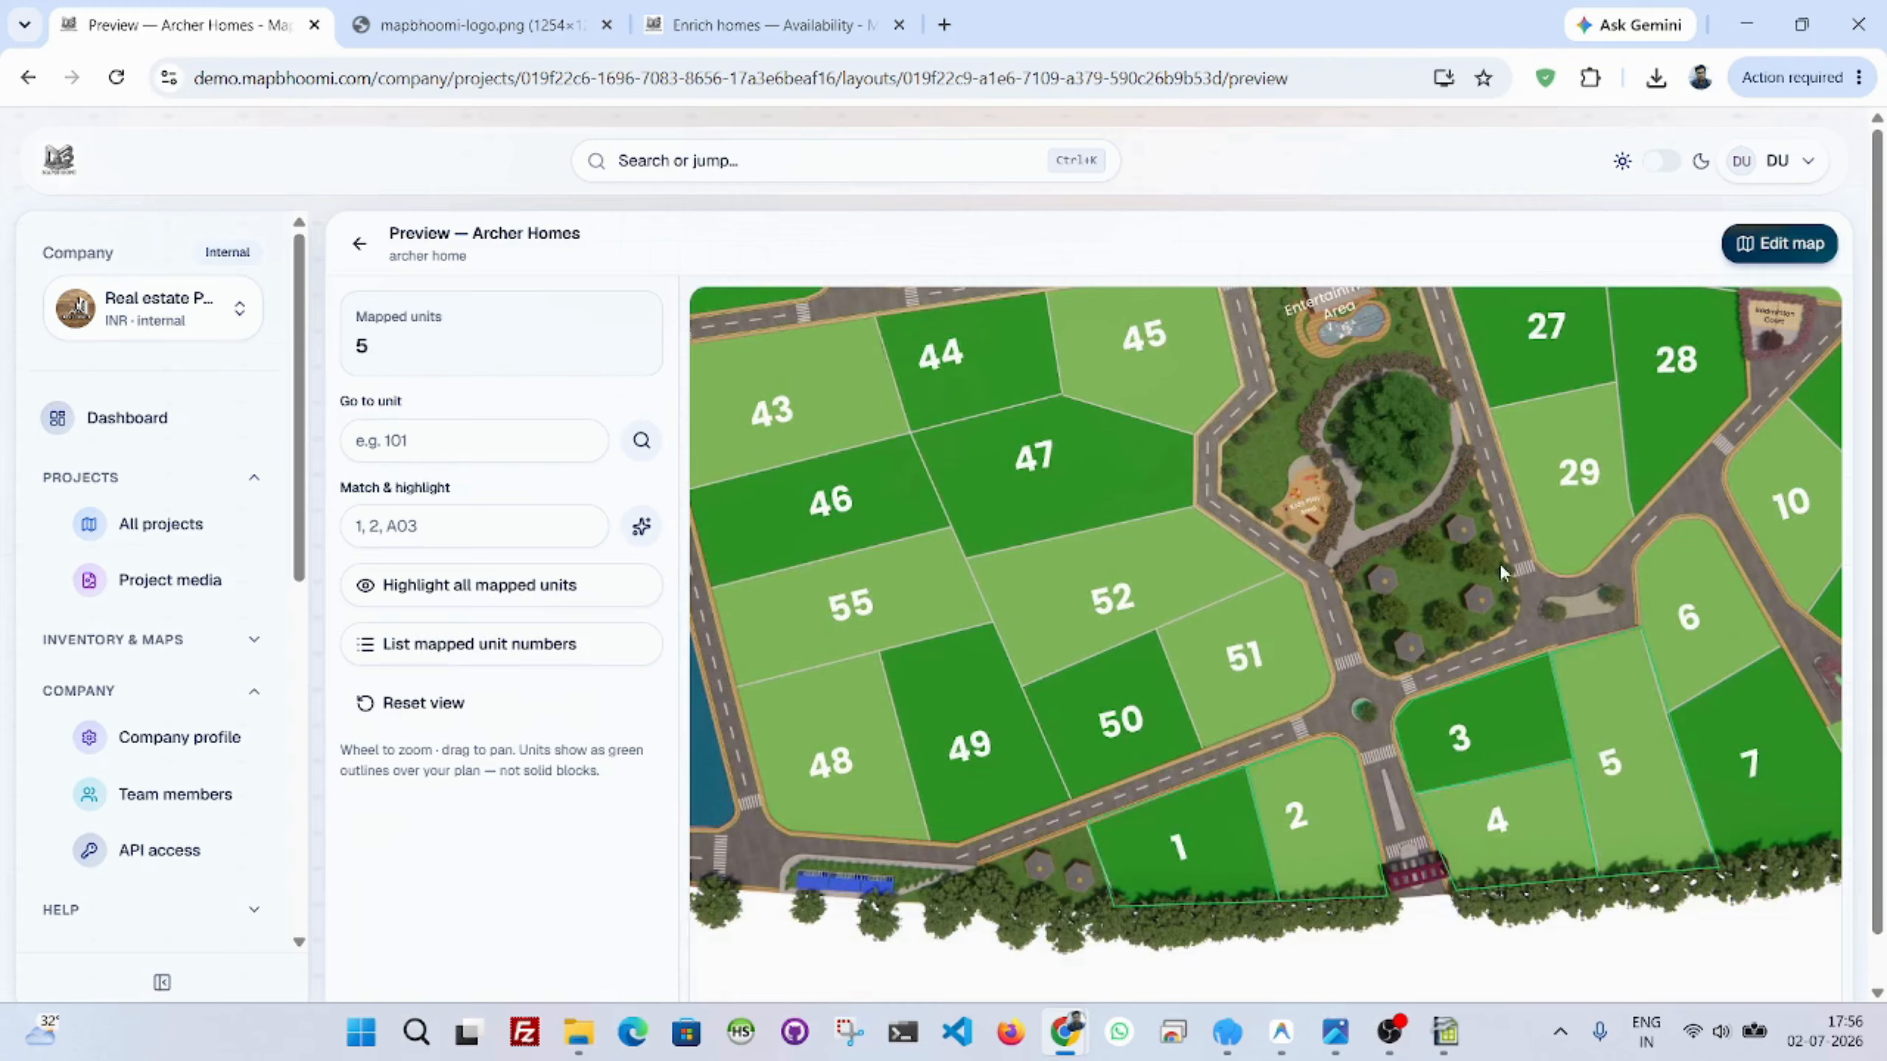
scroll(1156, 596, up, 3)
scroll(1156, 595, down, 6)
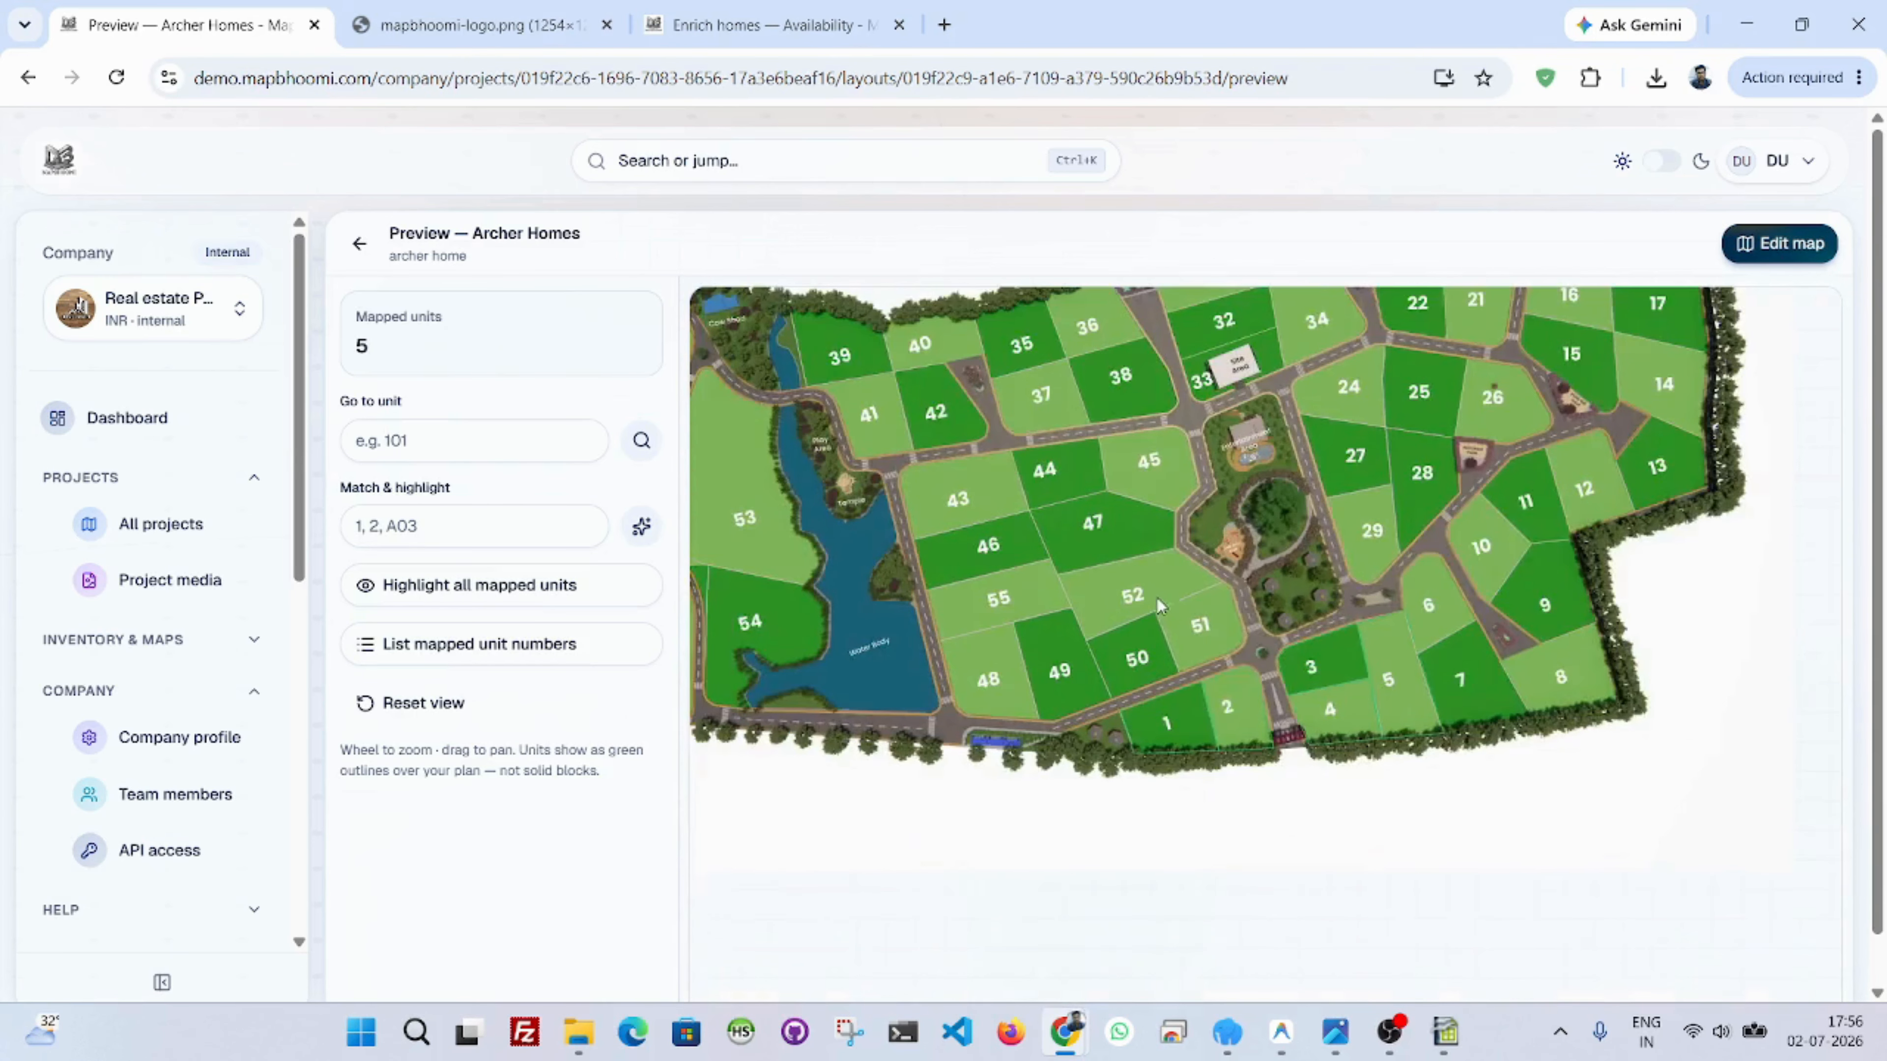
scroll(1226, 623, up, 2)
scroll(1150, 654, down, 2)
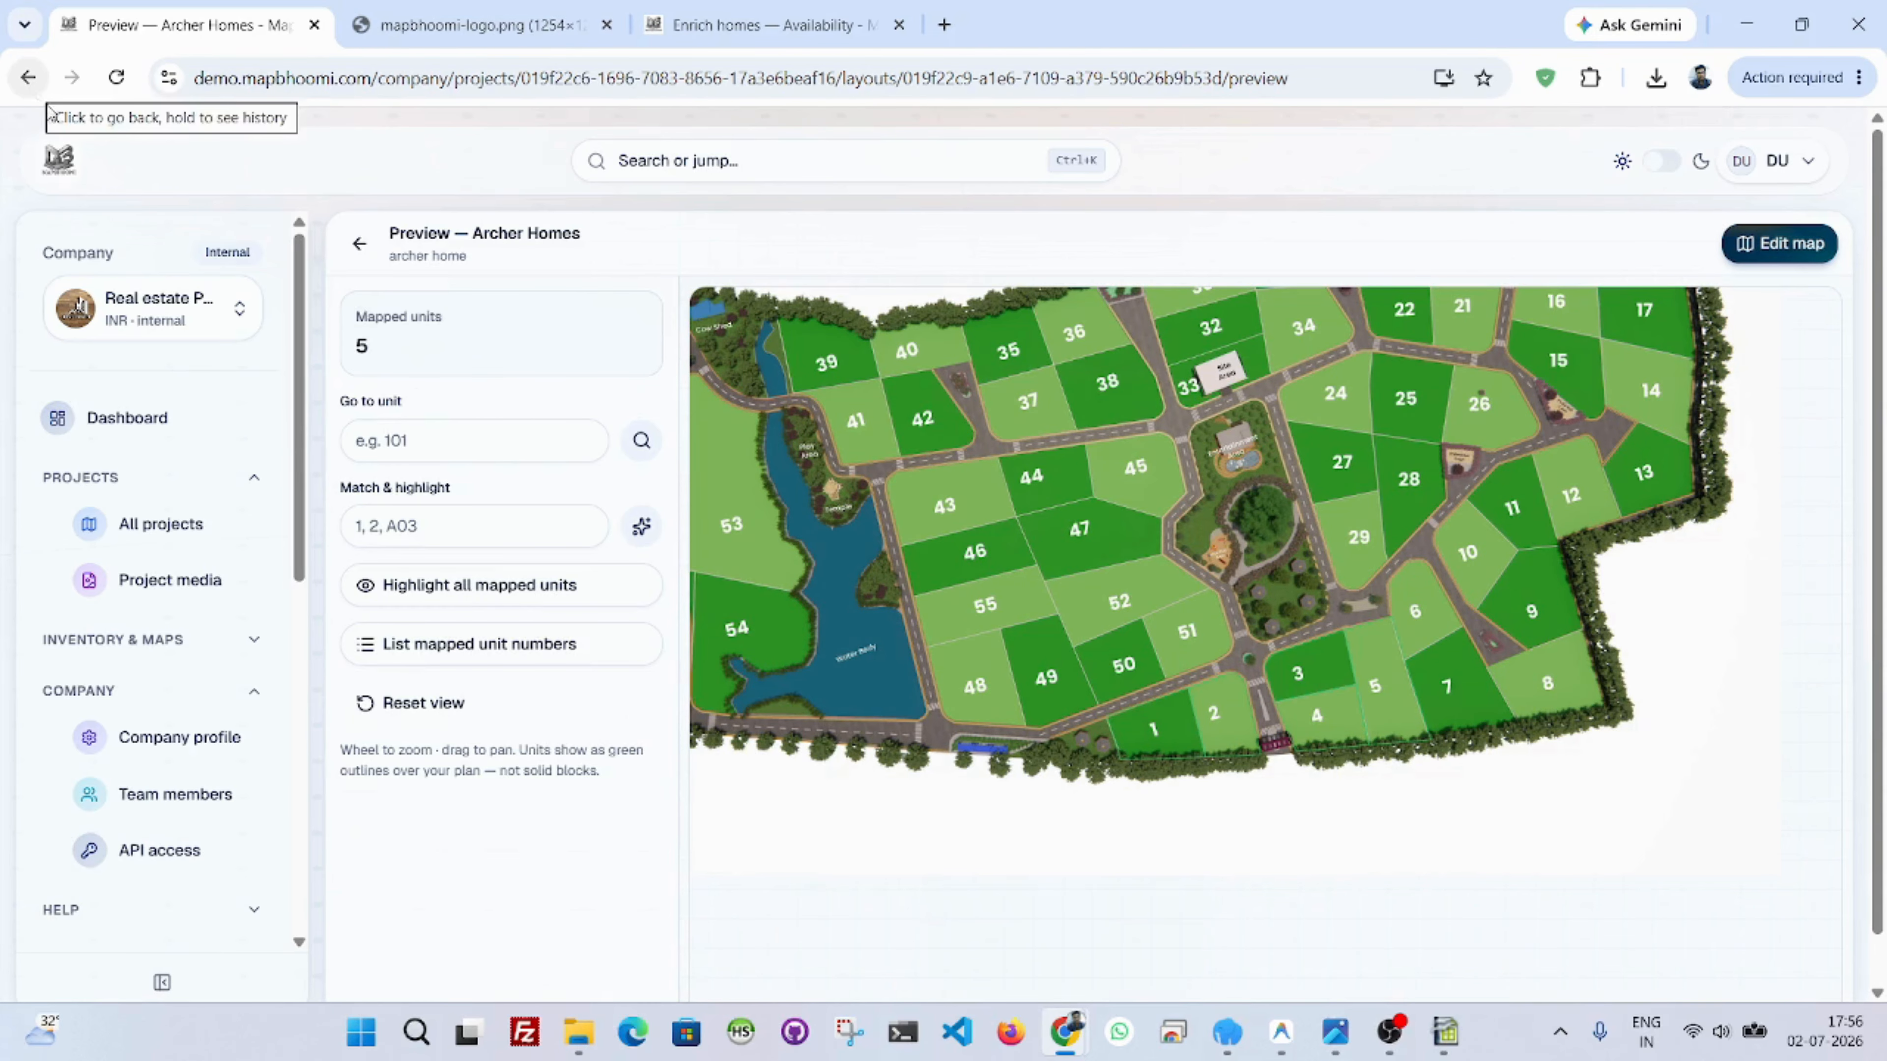
Return to the map editor and publish the Archer Homes map so it is live for visitors.
click(360, 243)
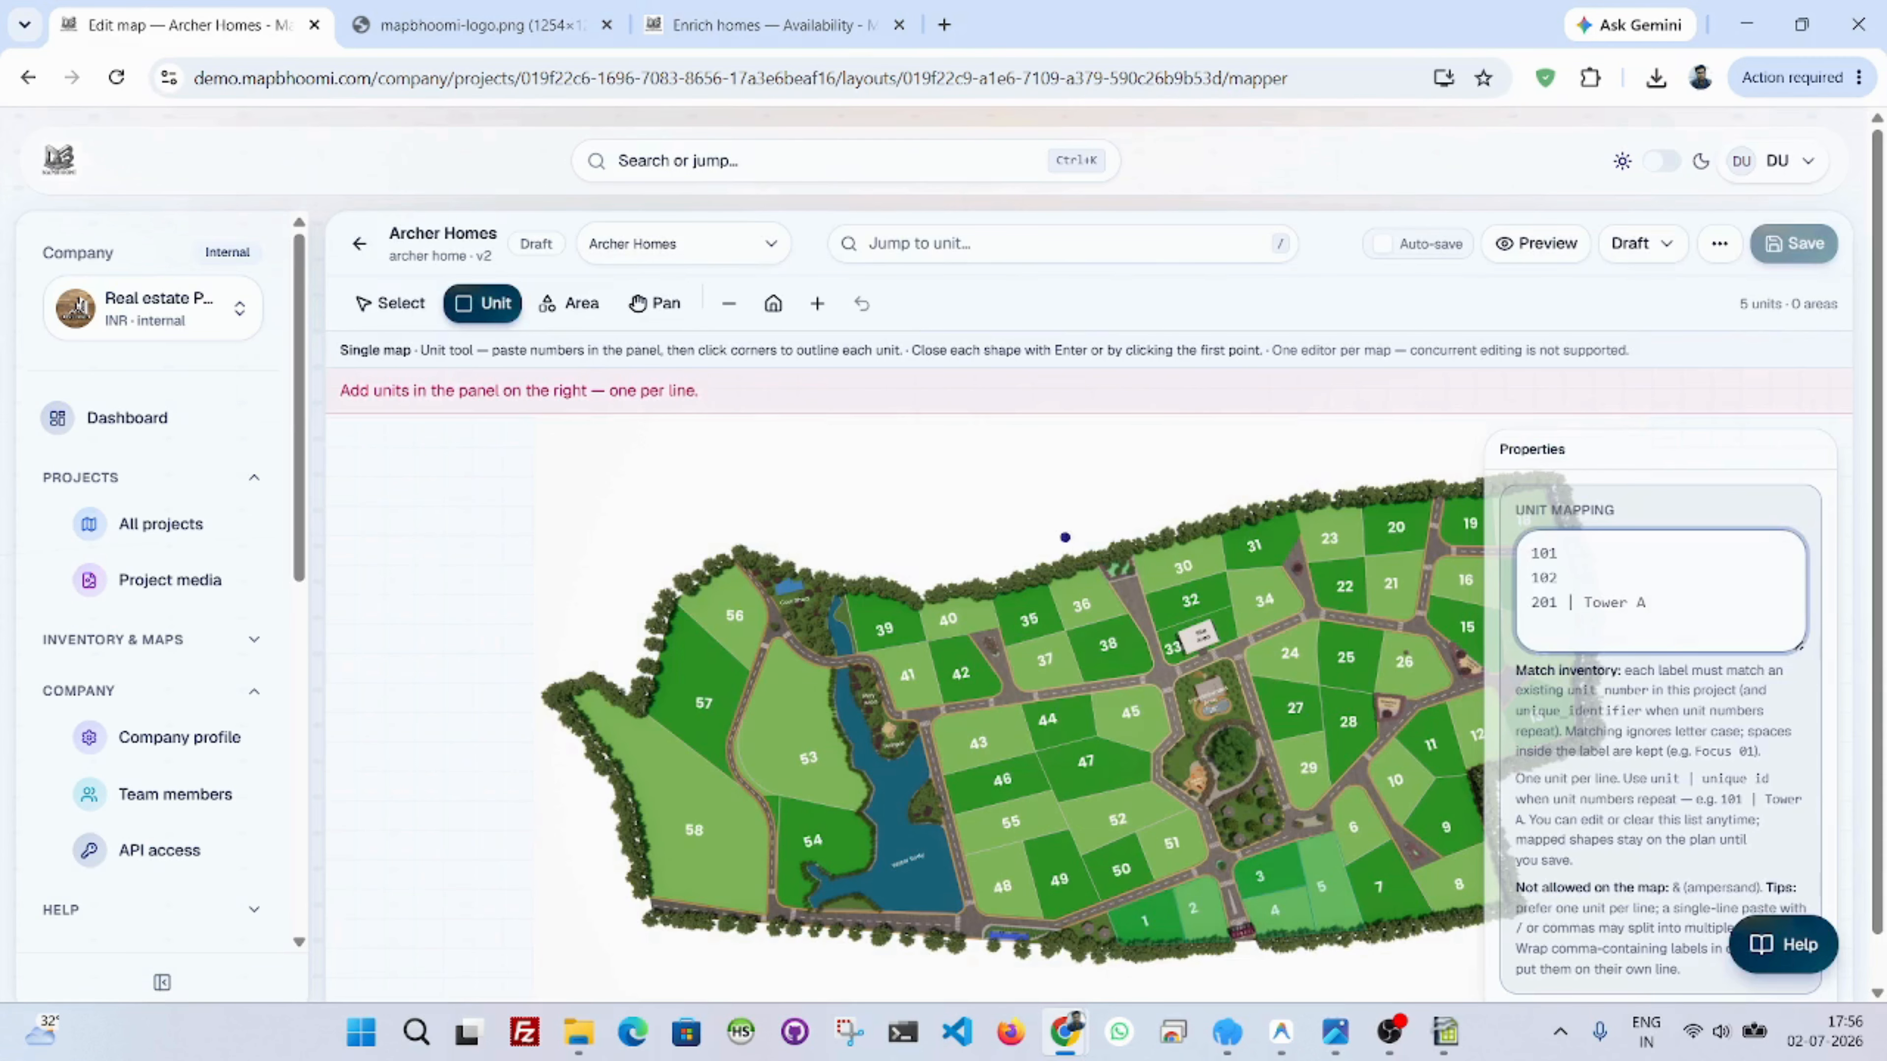
click(1643, 255)
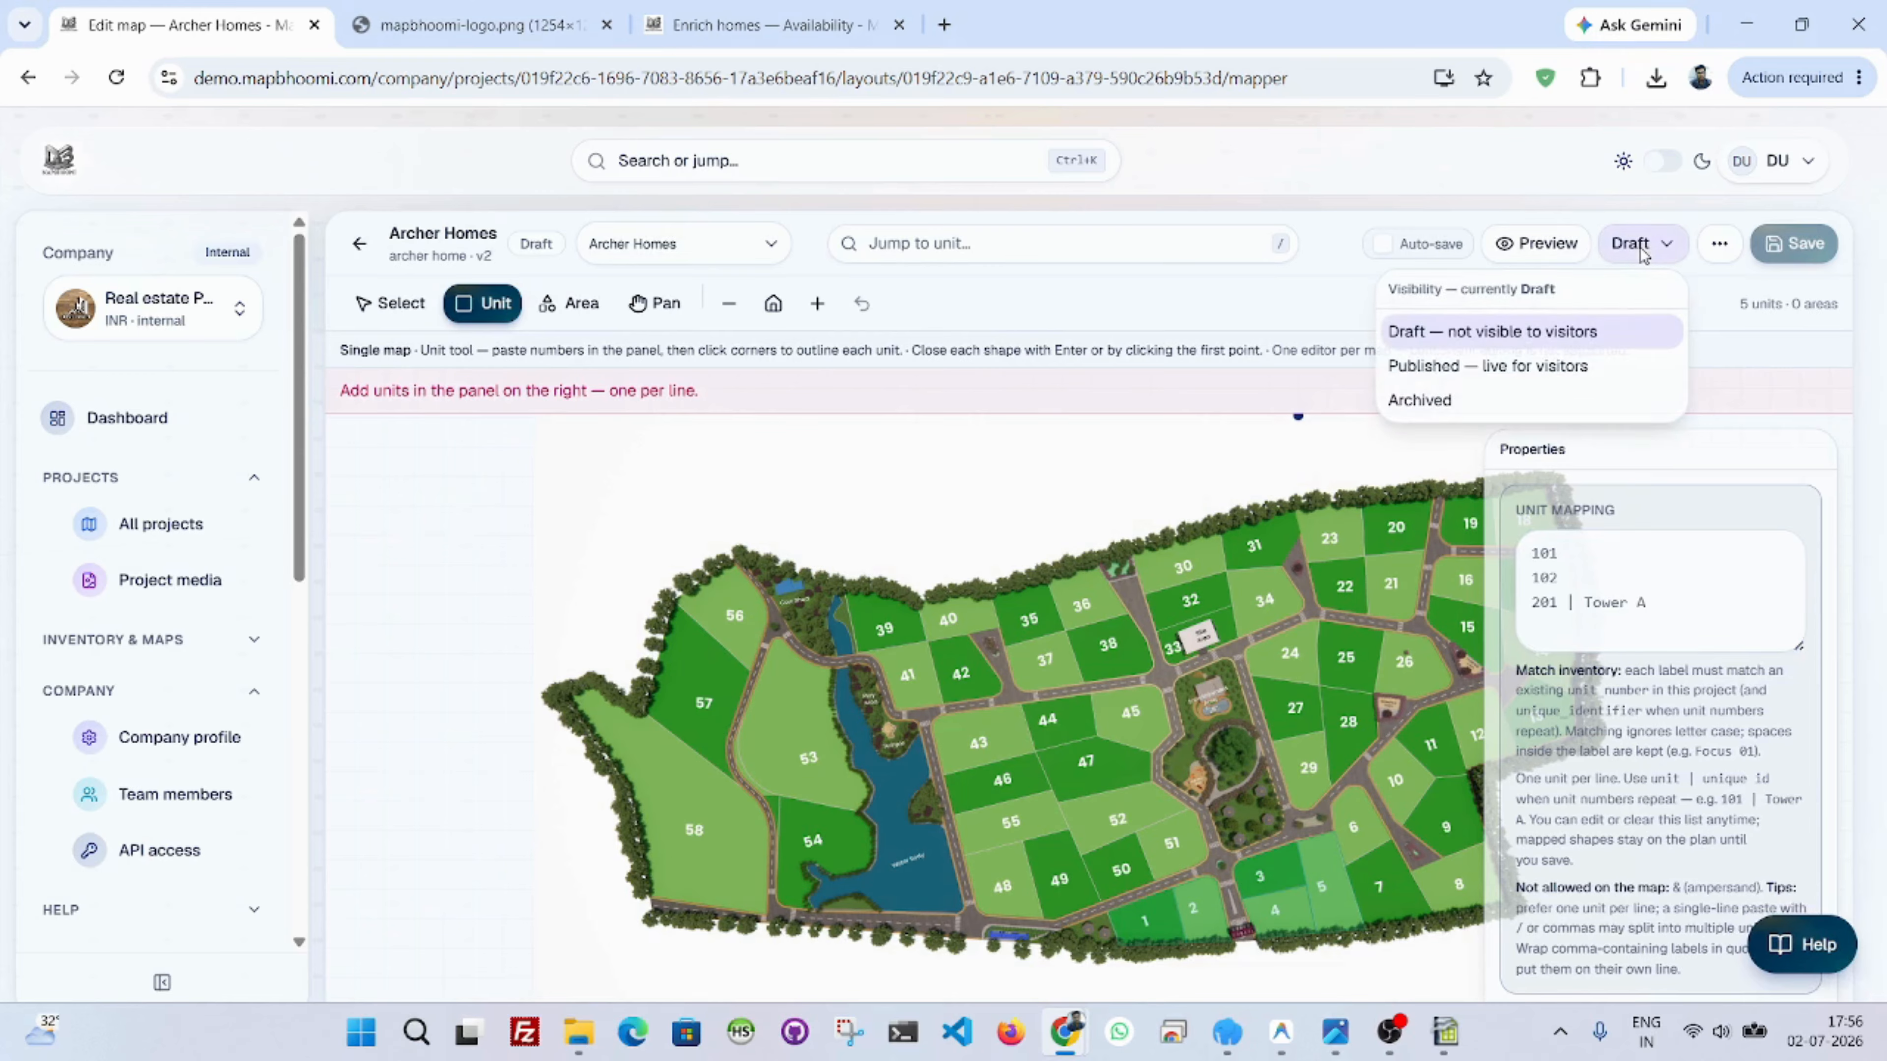
click(1555, 367)
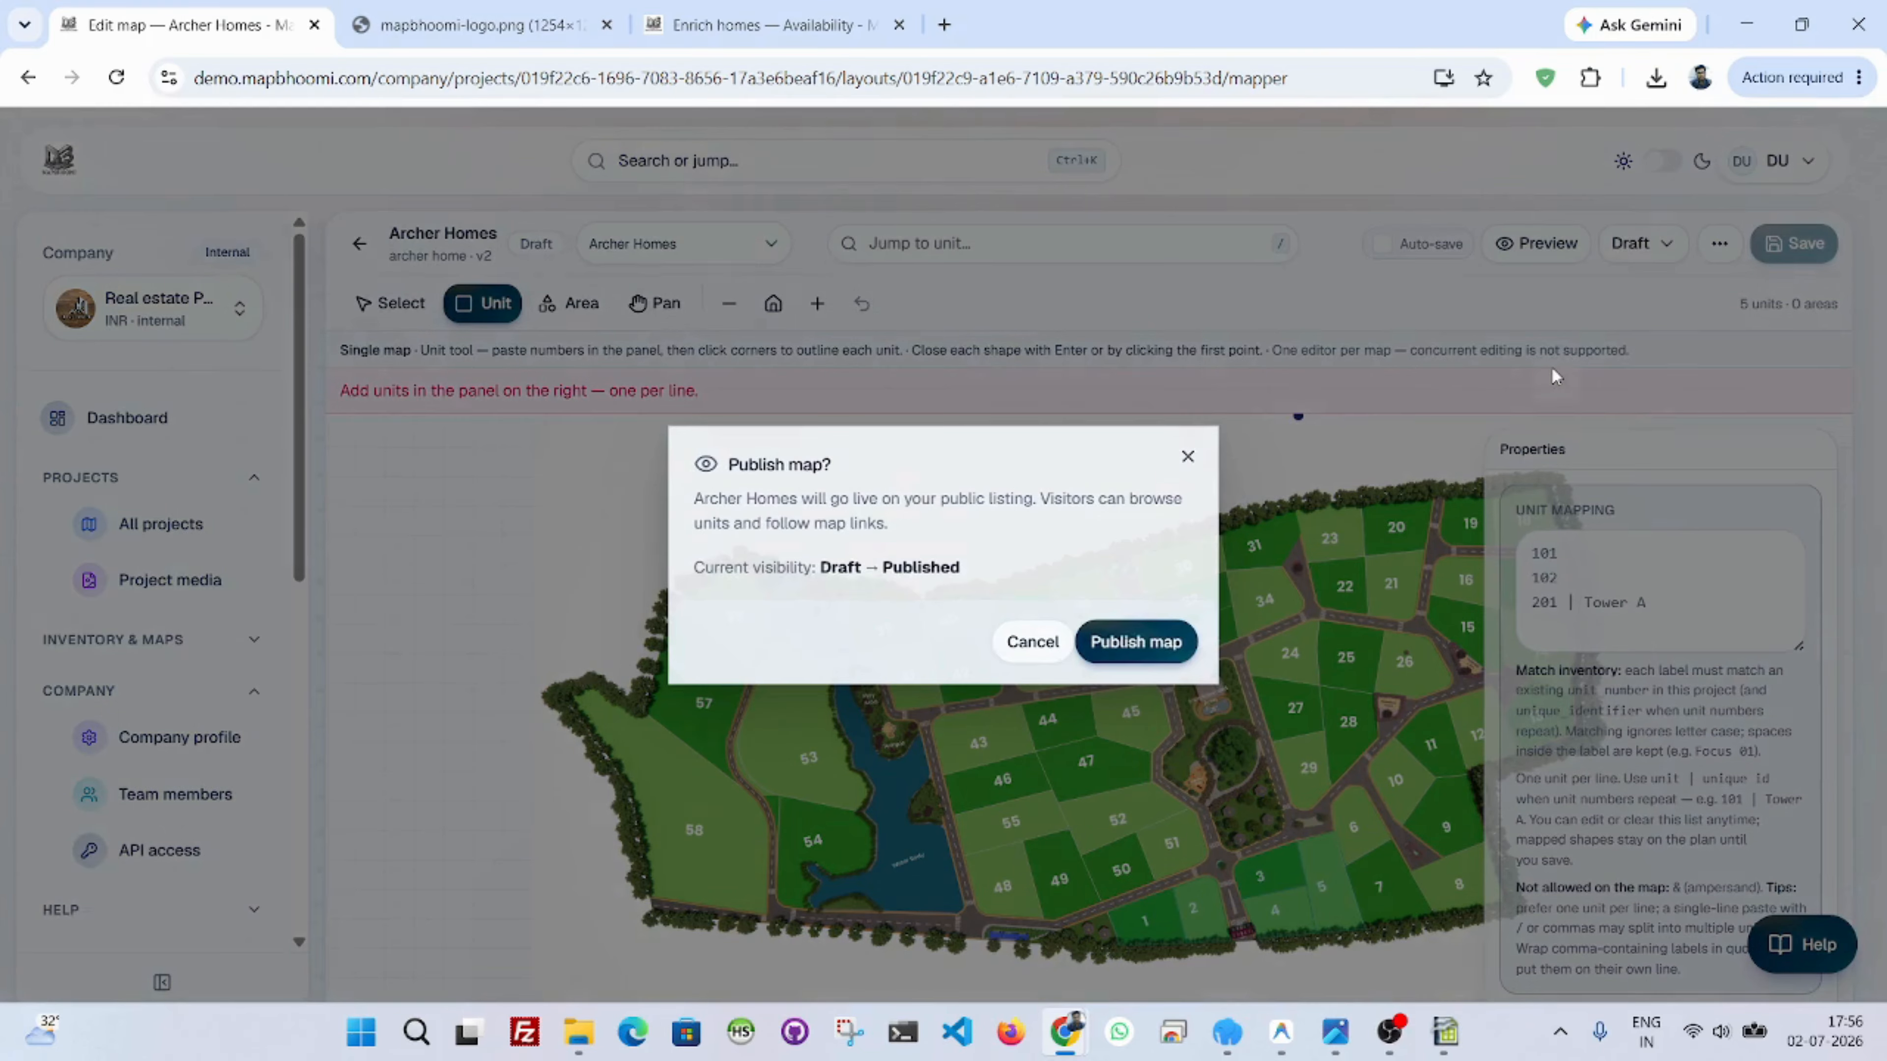
click(1143, 641)
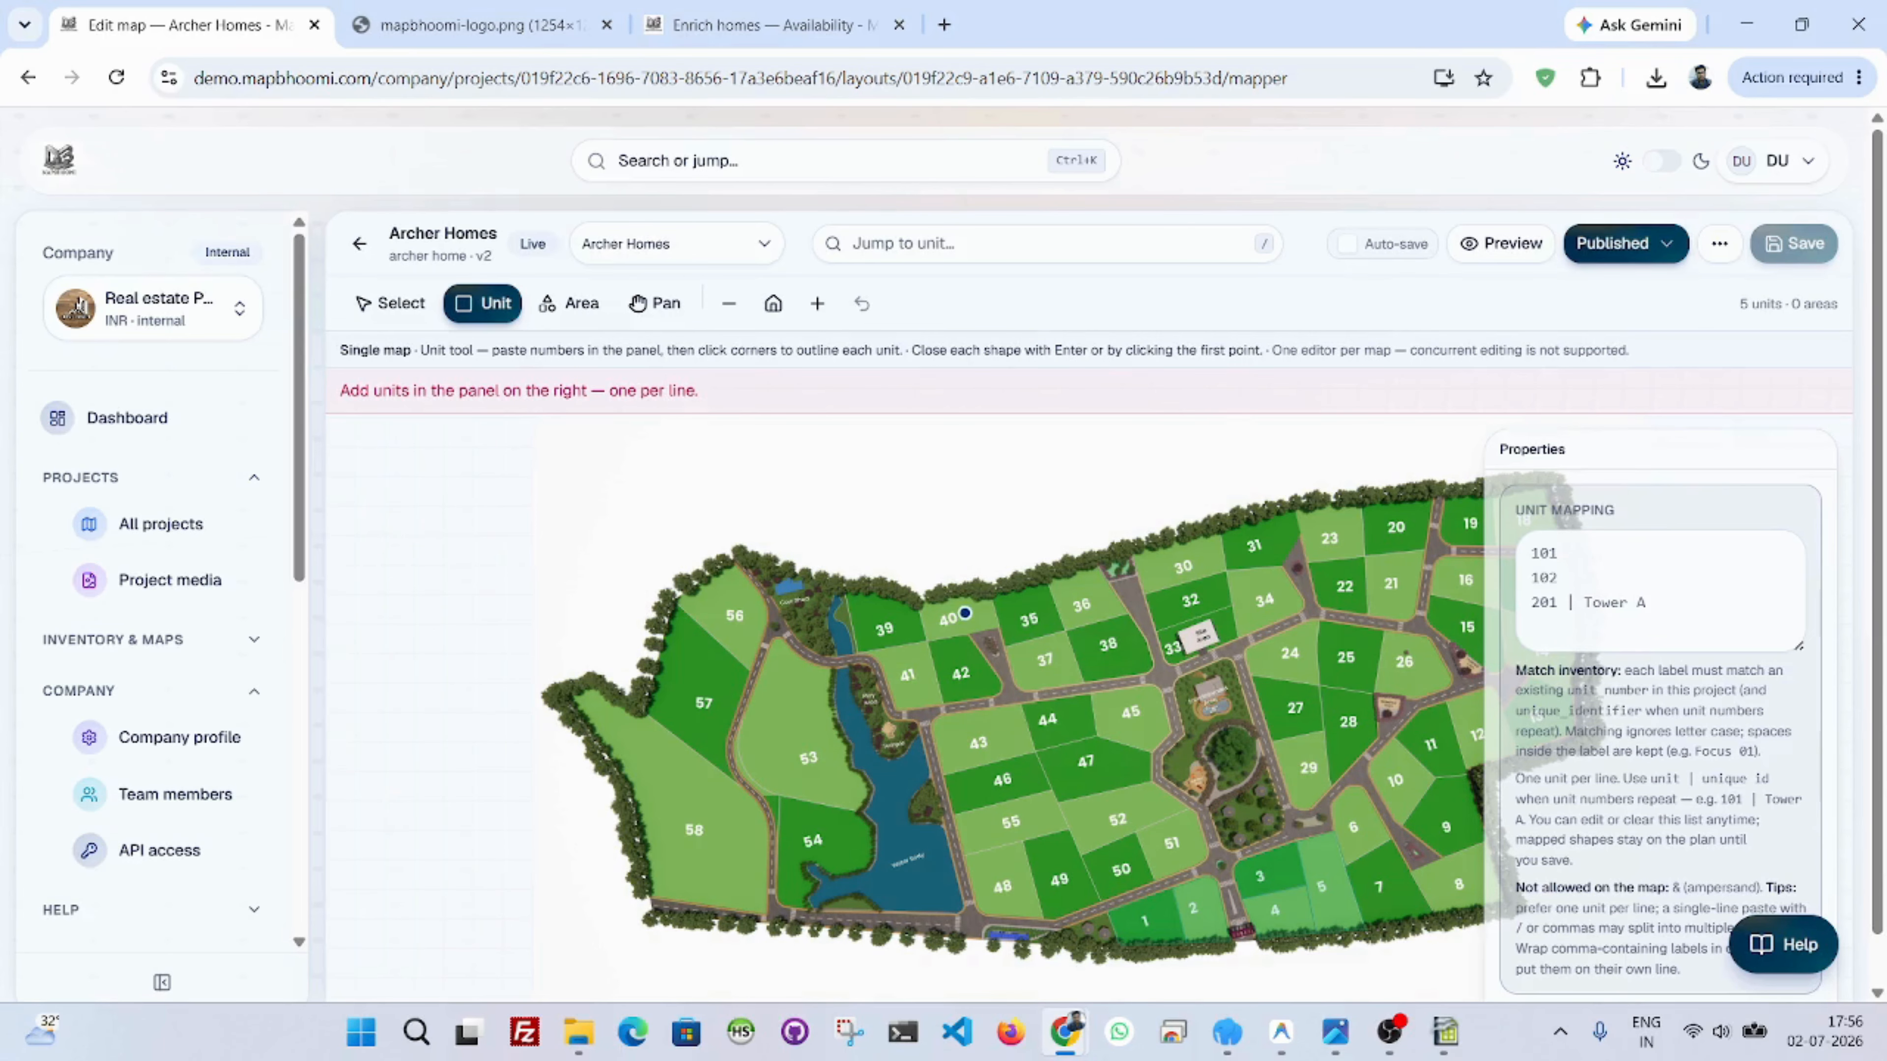
scroll(949, 615, down, 5)
scroll(988, 644, up, 5)
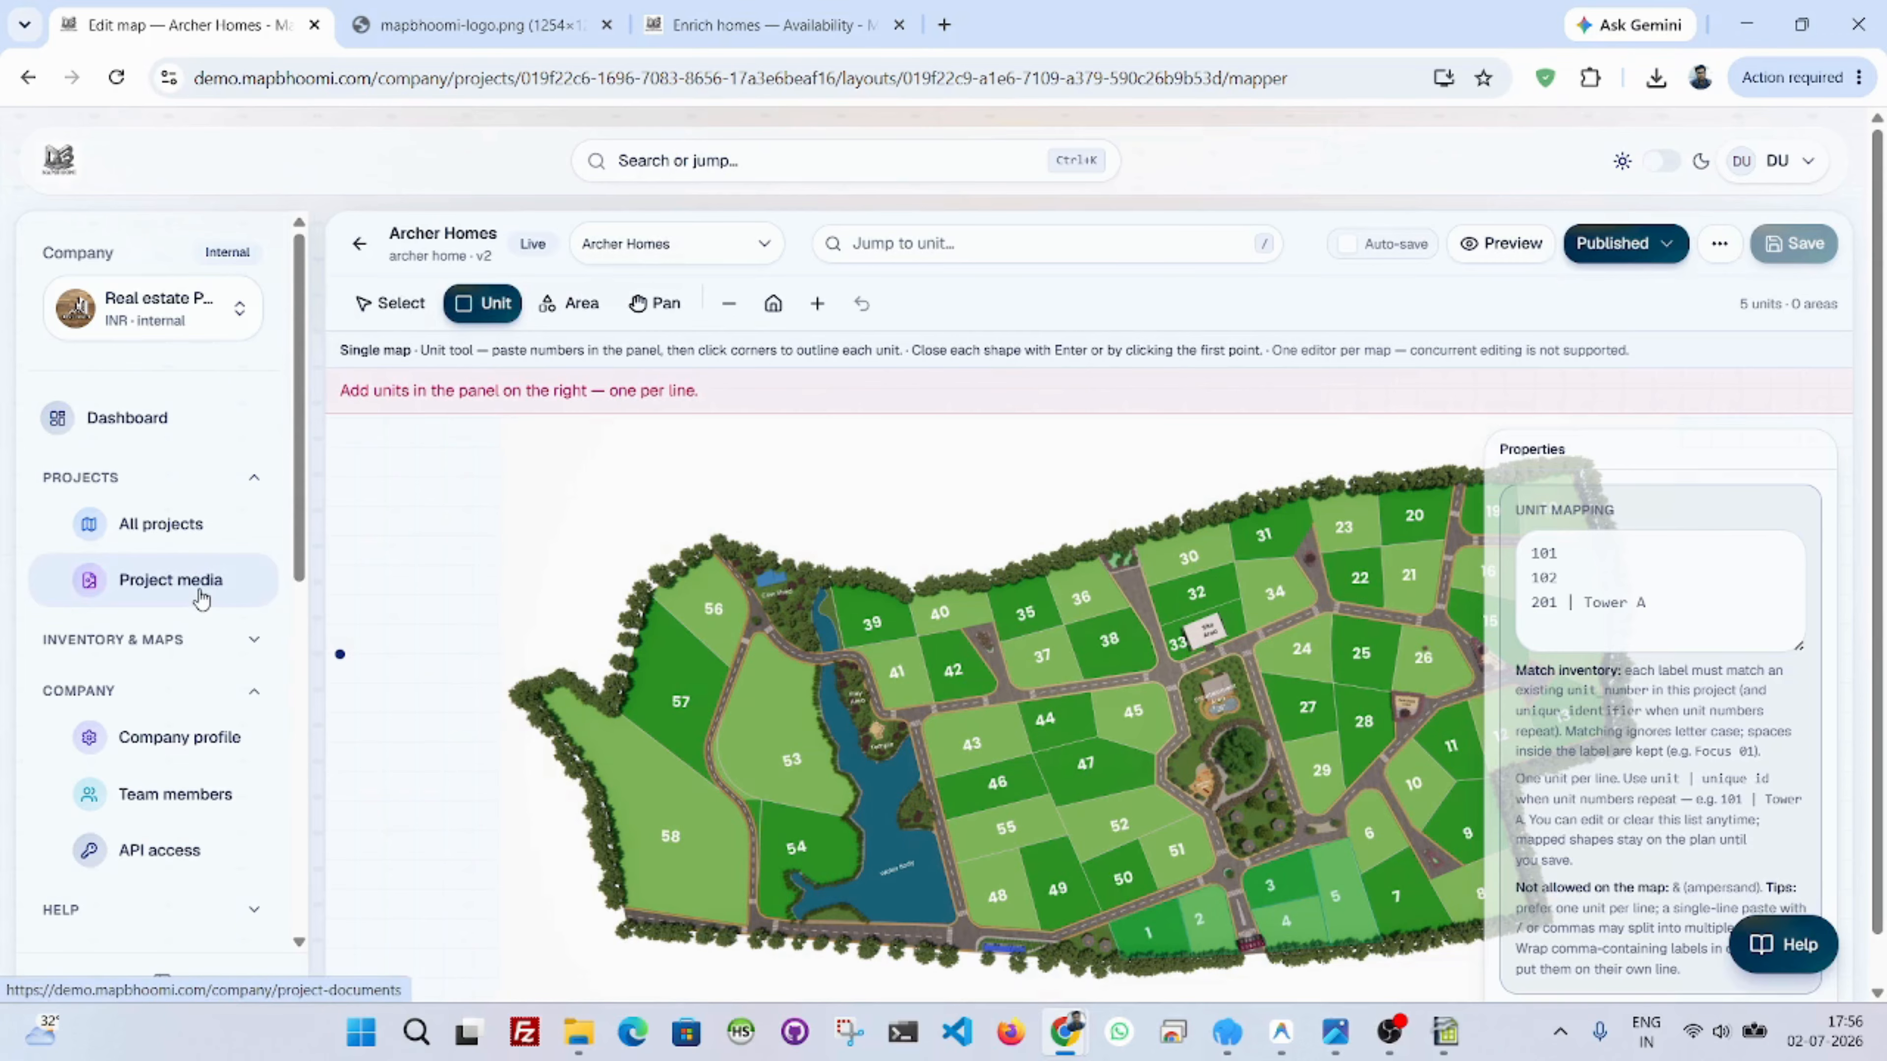
Open the media management page of the archer home project and keep Image as the upload's media type.
click(202, 599)
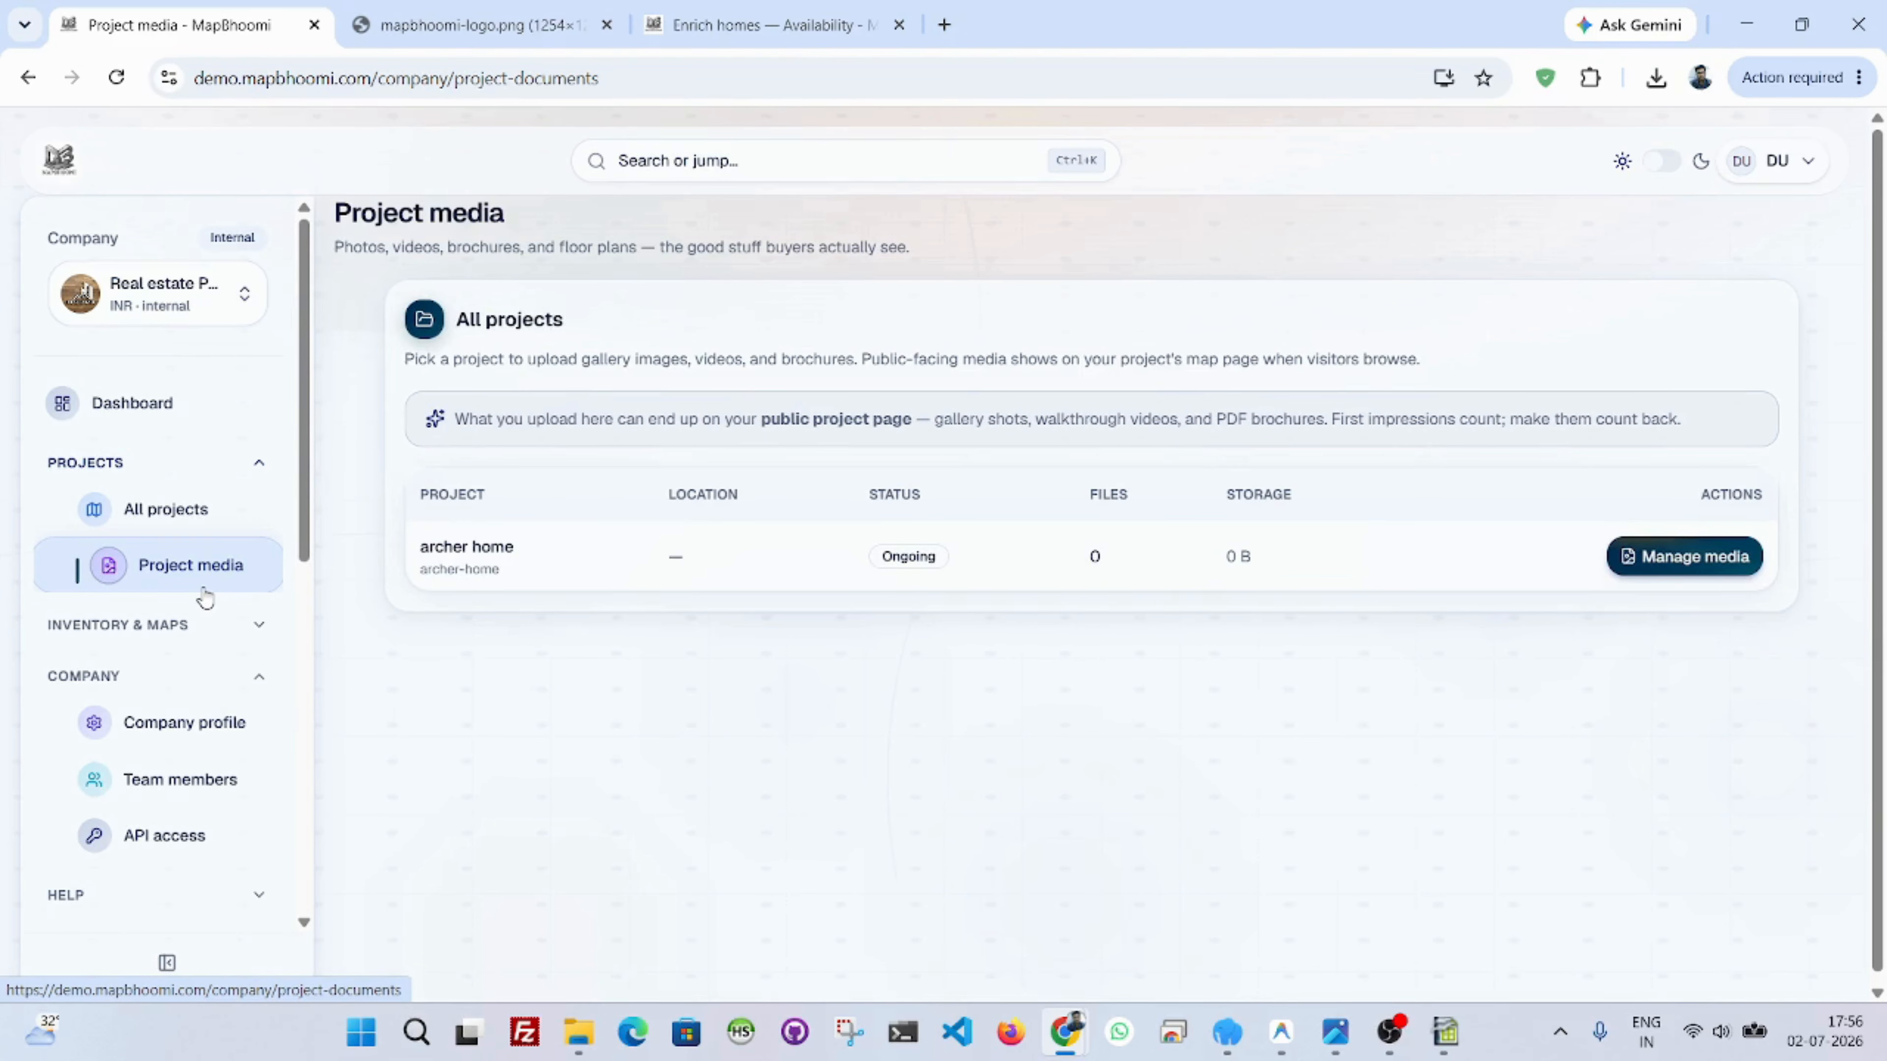
click(1684, 555)
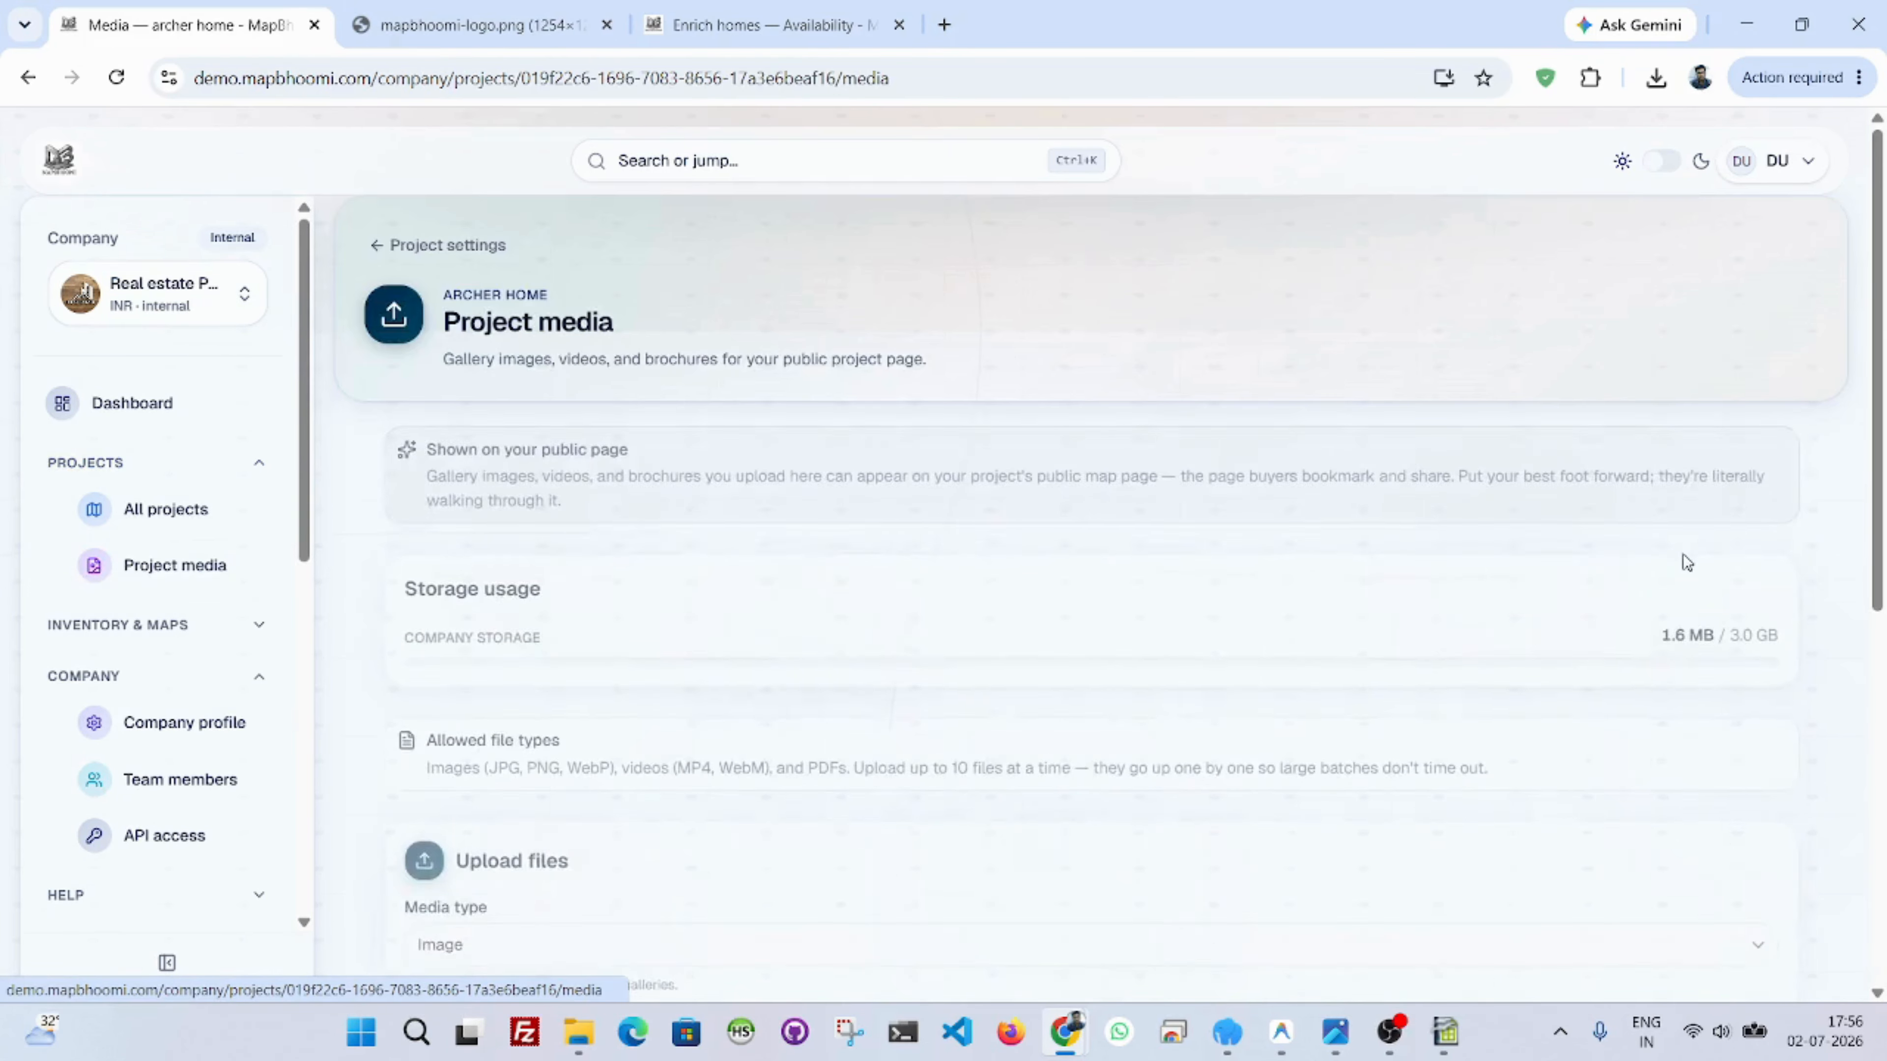
scroll(1106, 644, down, 5)
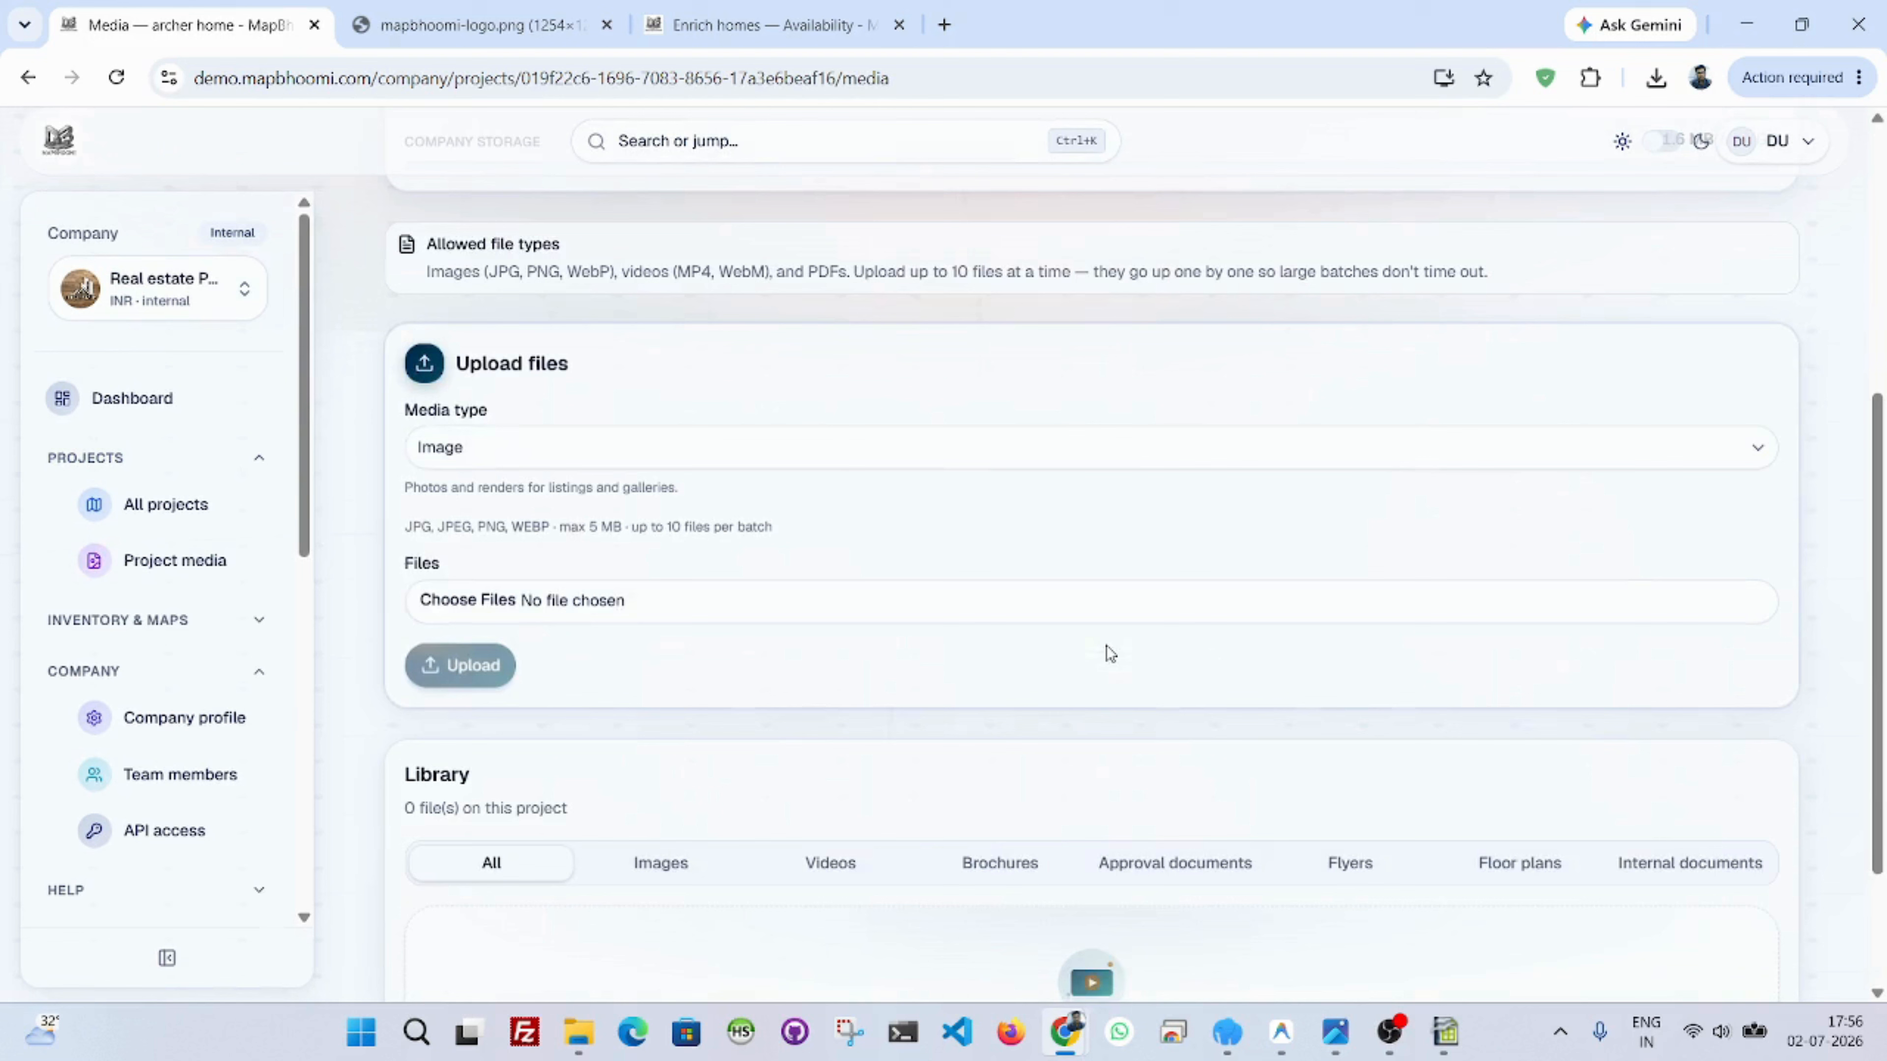
click(541, 454)
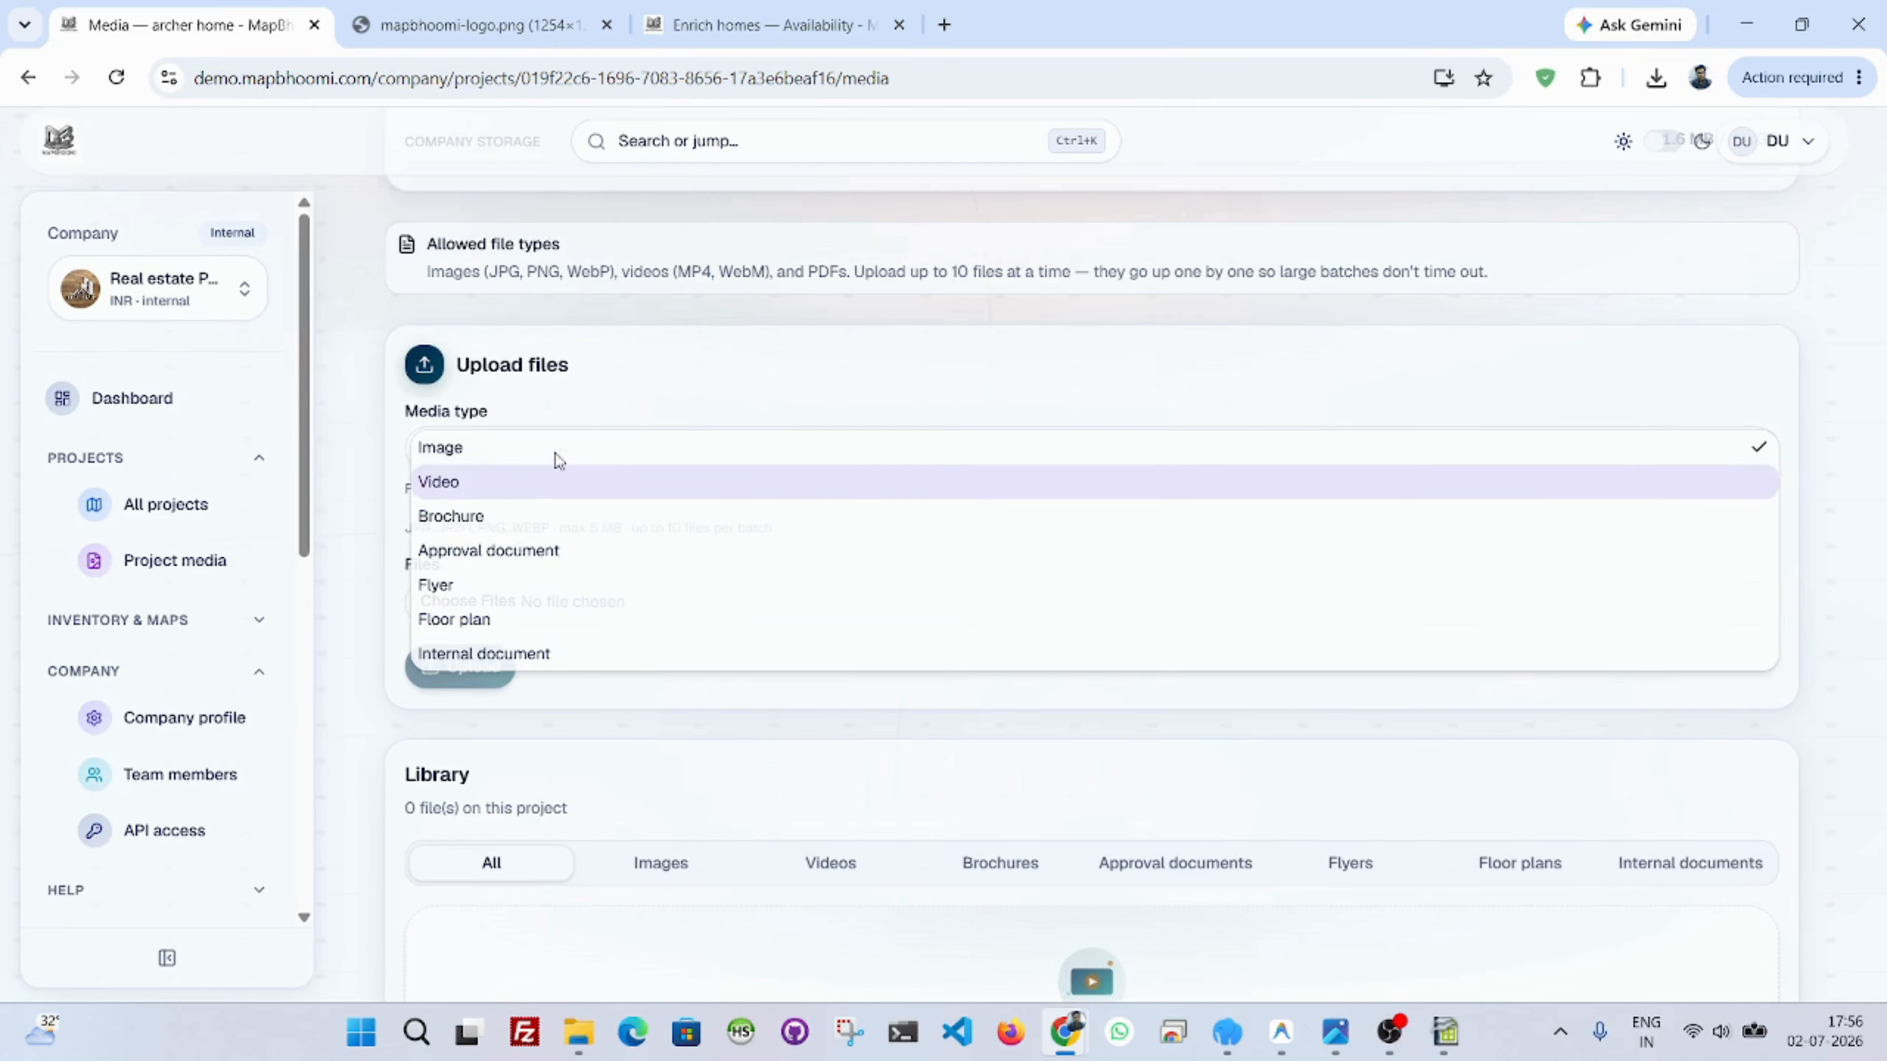
click(554, 453)
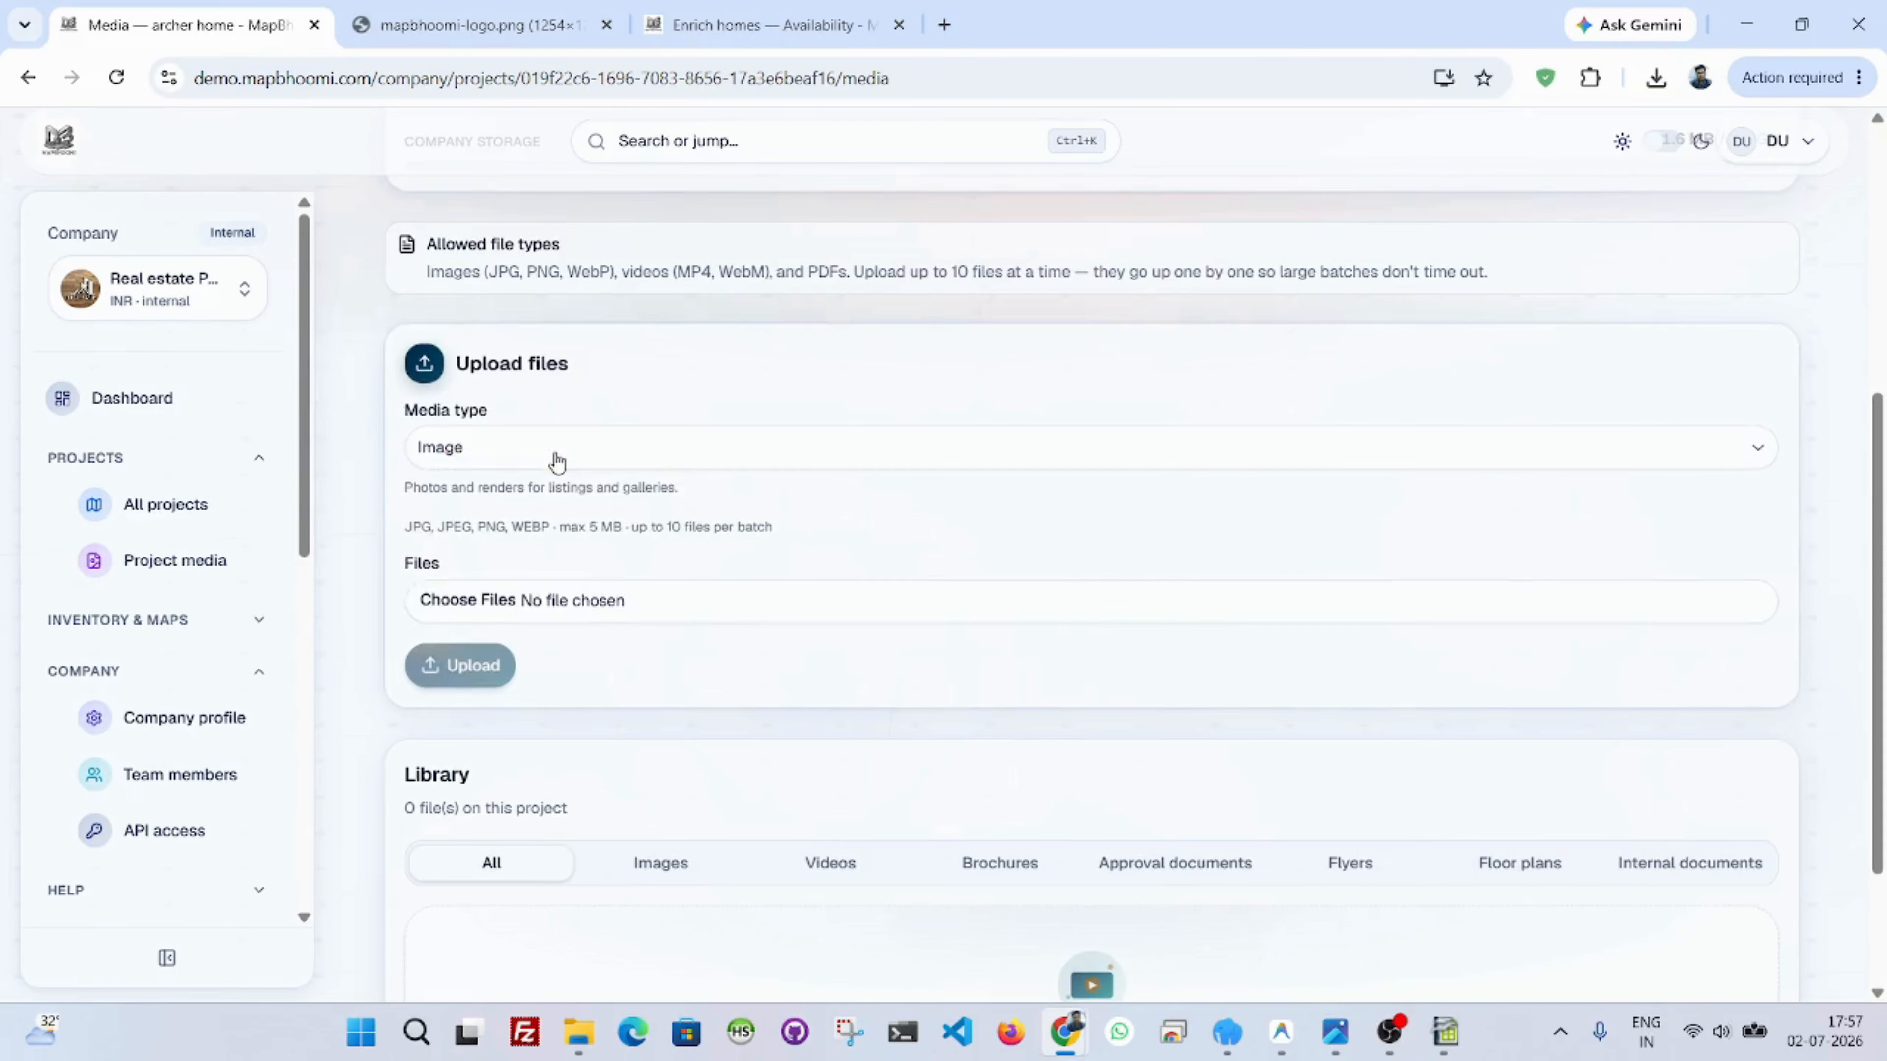
scroll(554, 452, down, 3)
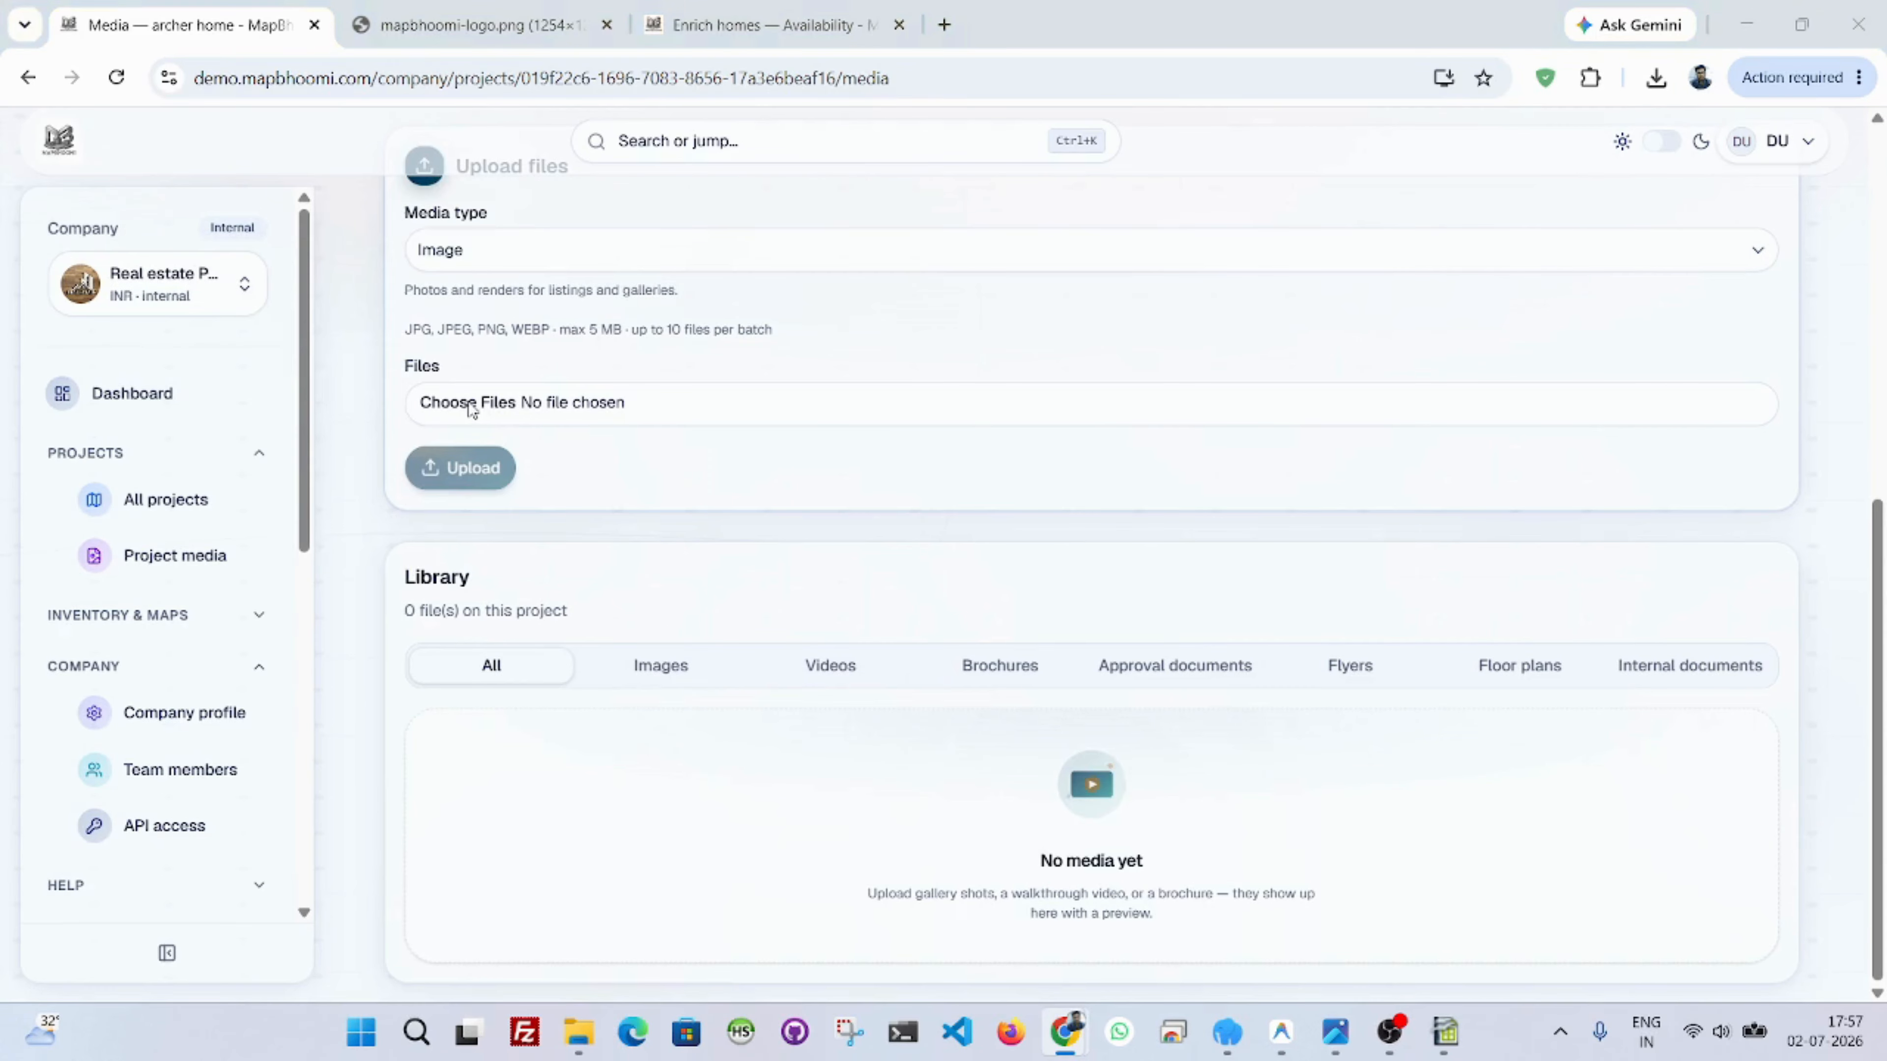
Upload "sample layput for mapbhoomi.jpeg" to the project's media library, leaving the optional title and description empty.
click(472, 405)
click(401, 341)
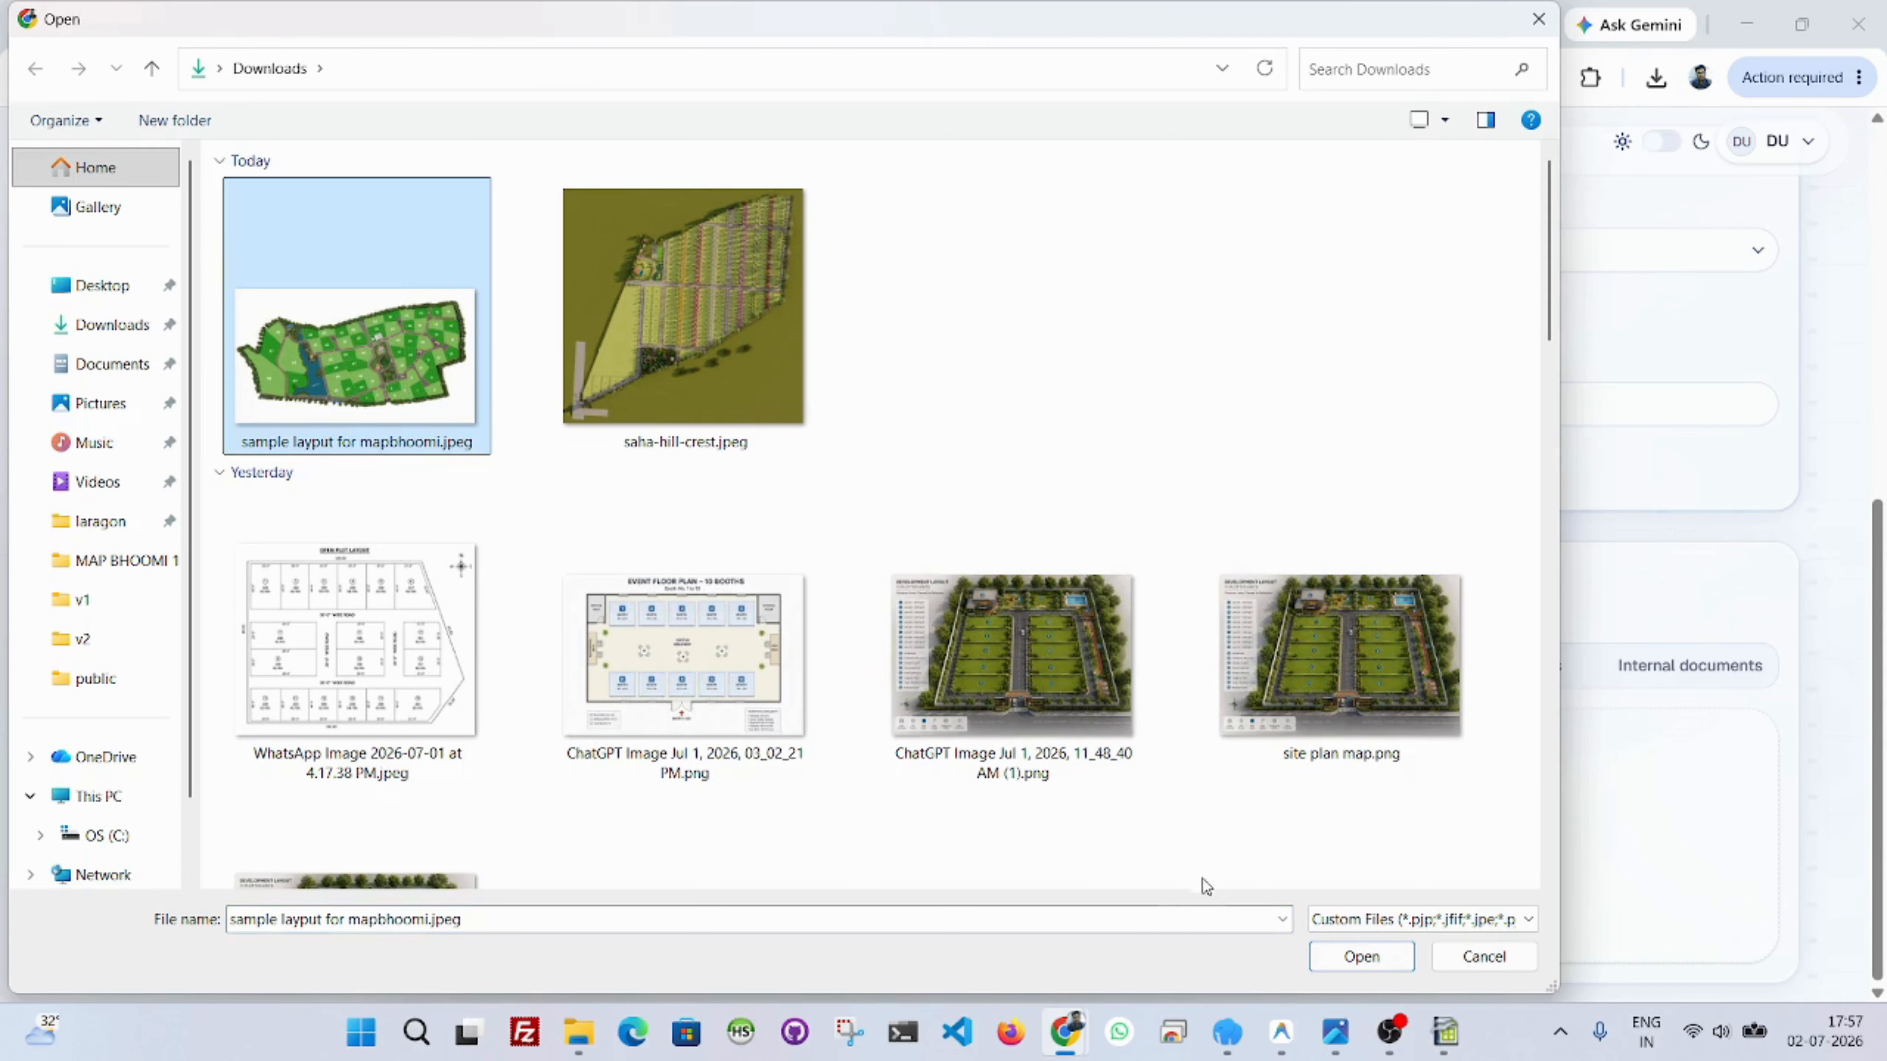
click(1359, 955)
scroll(995, 628, down, 4)
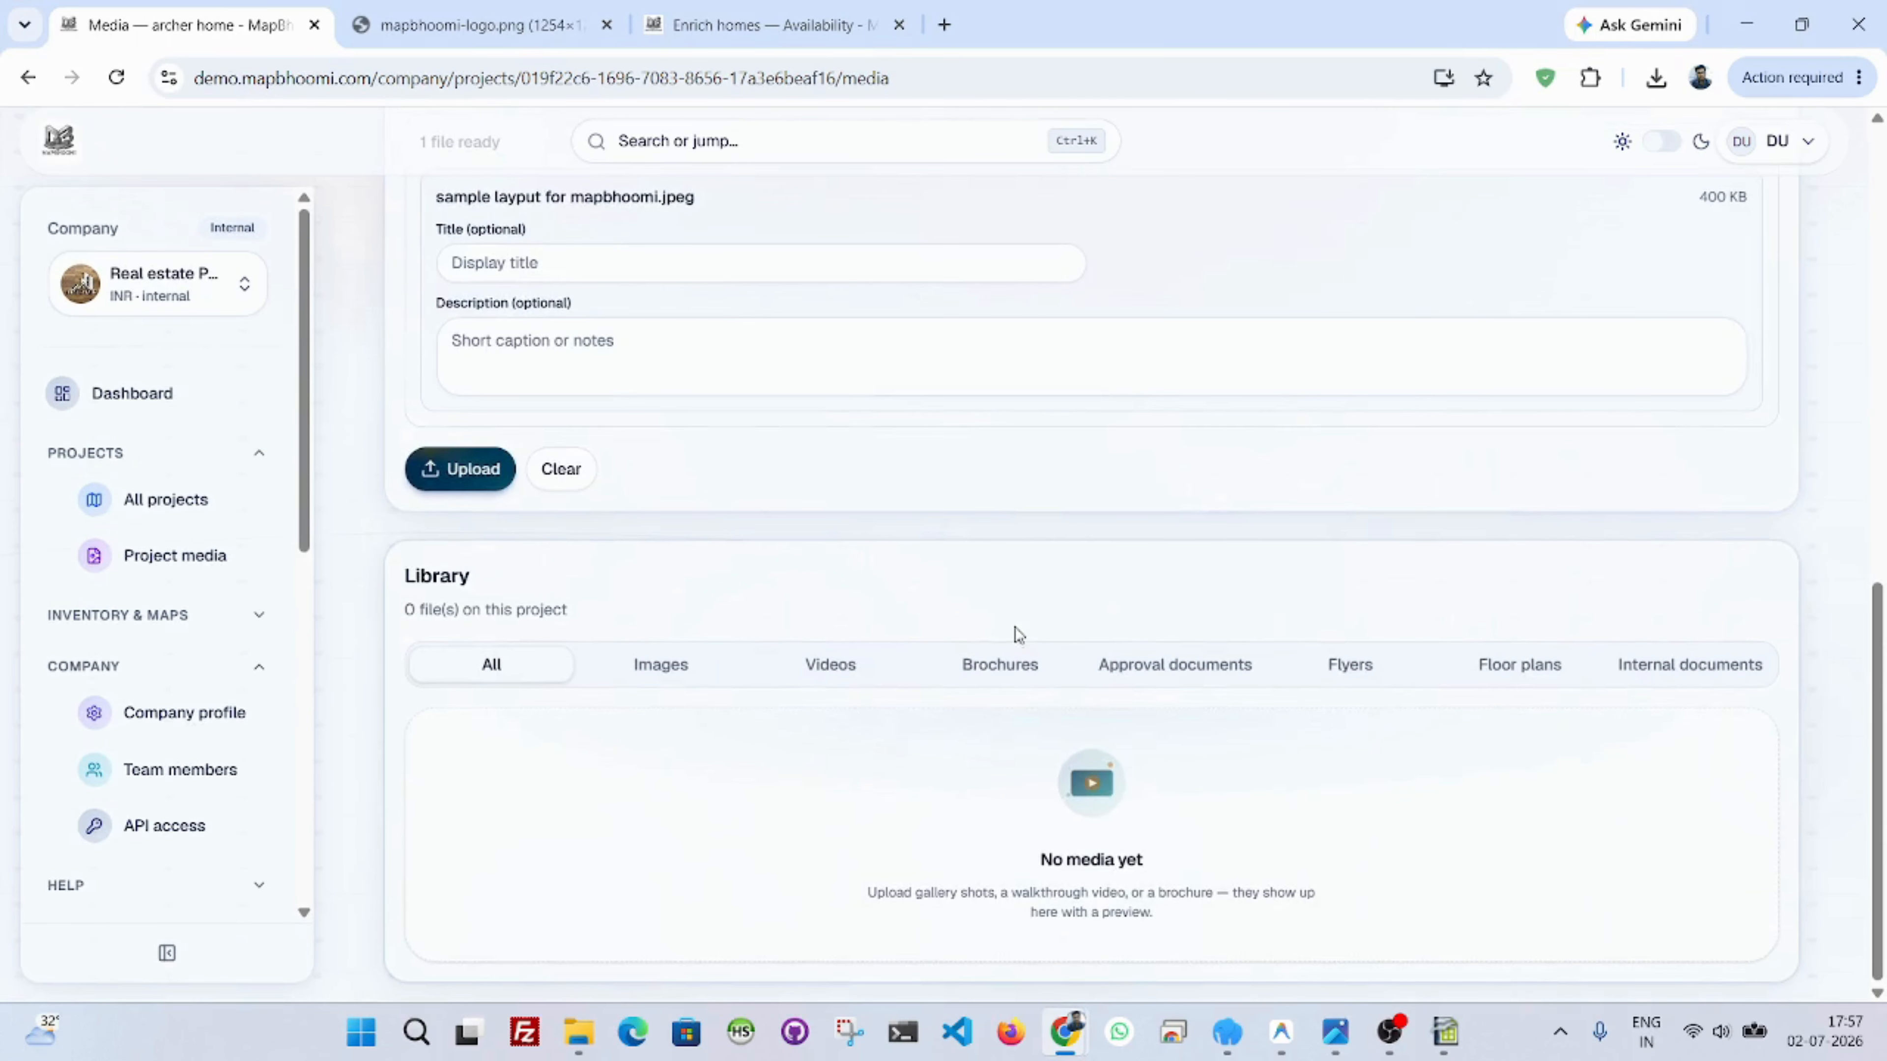
scroll(505, 520, up, 4)
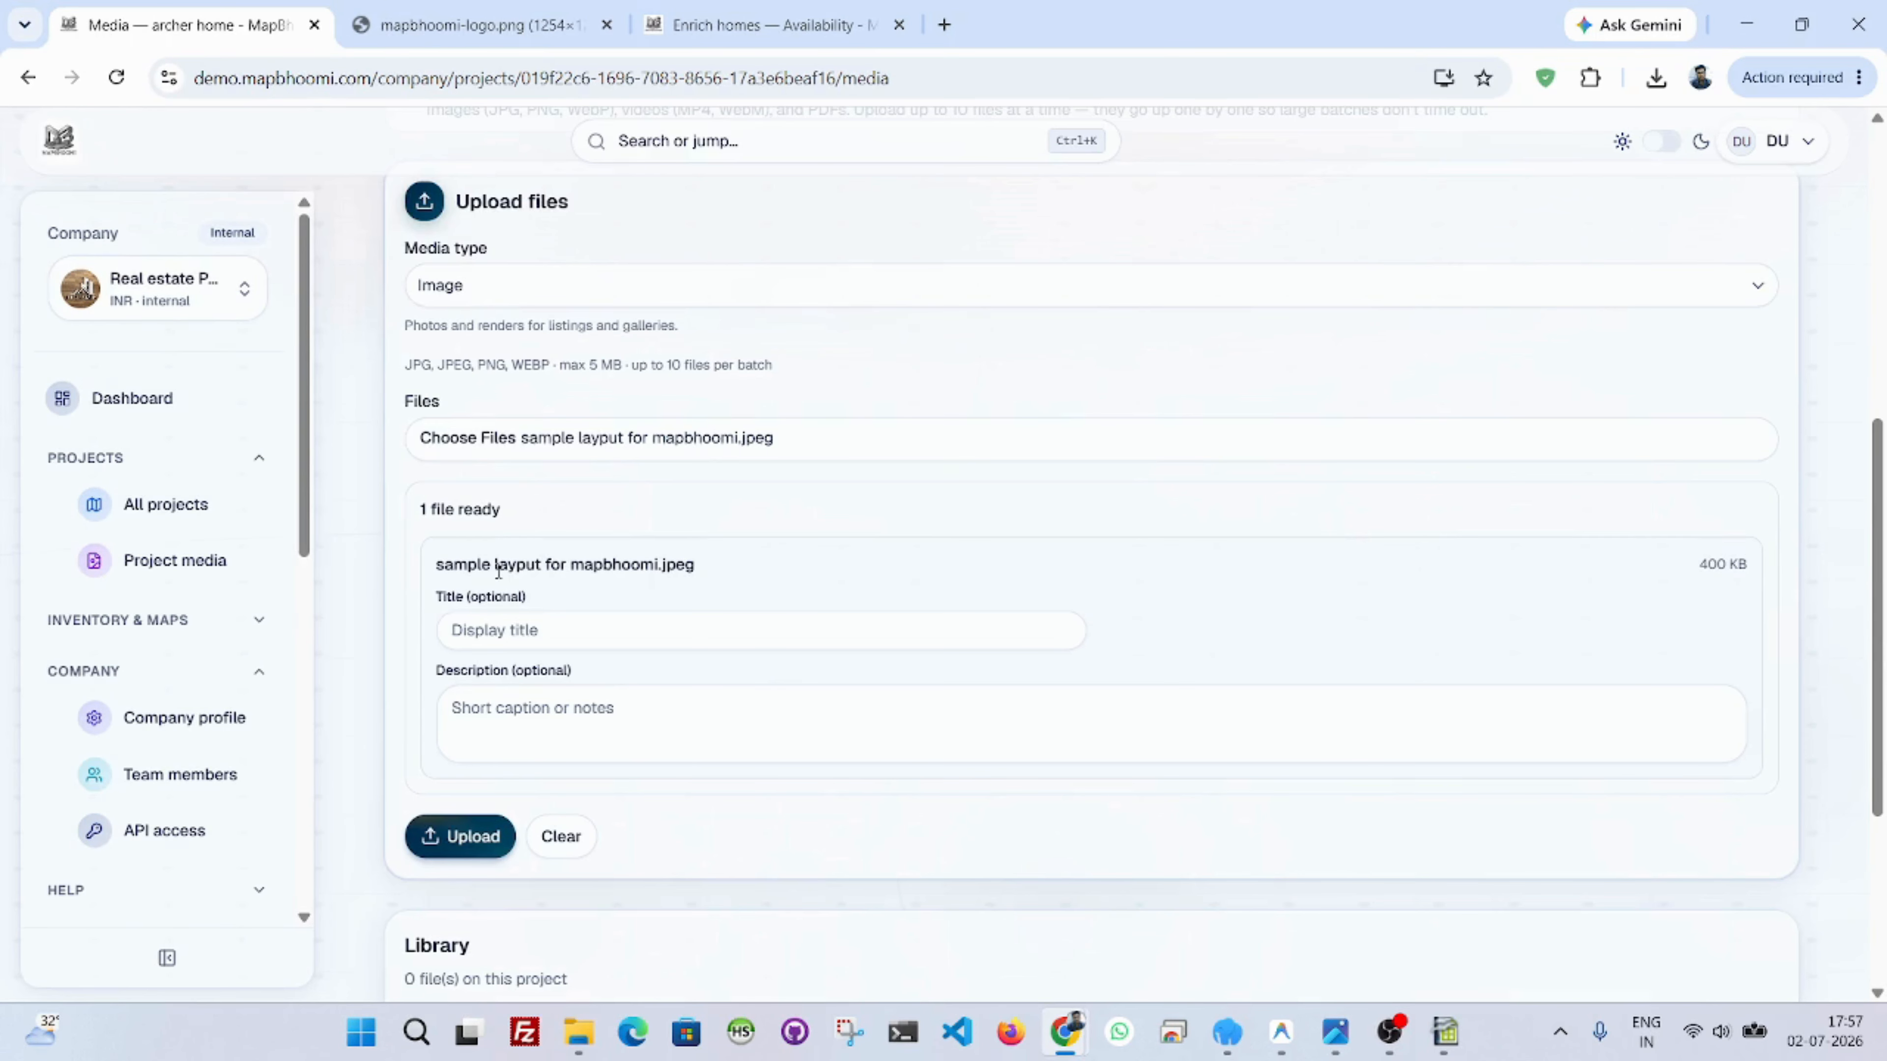
click(520, 629)
click(505, 706)
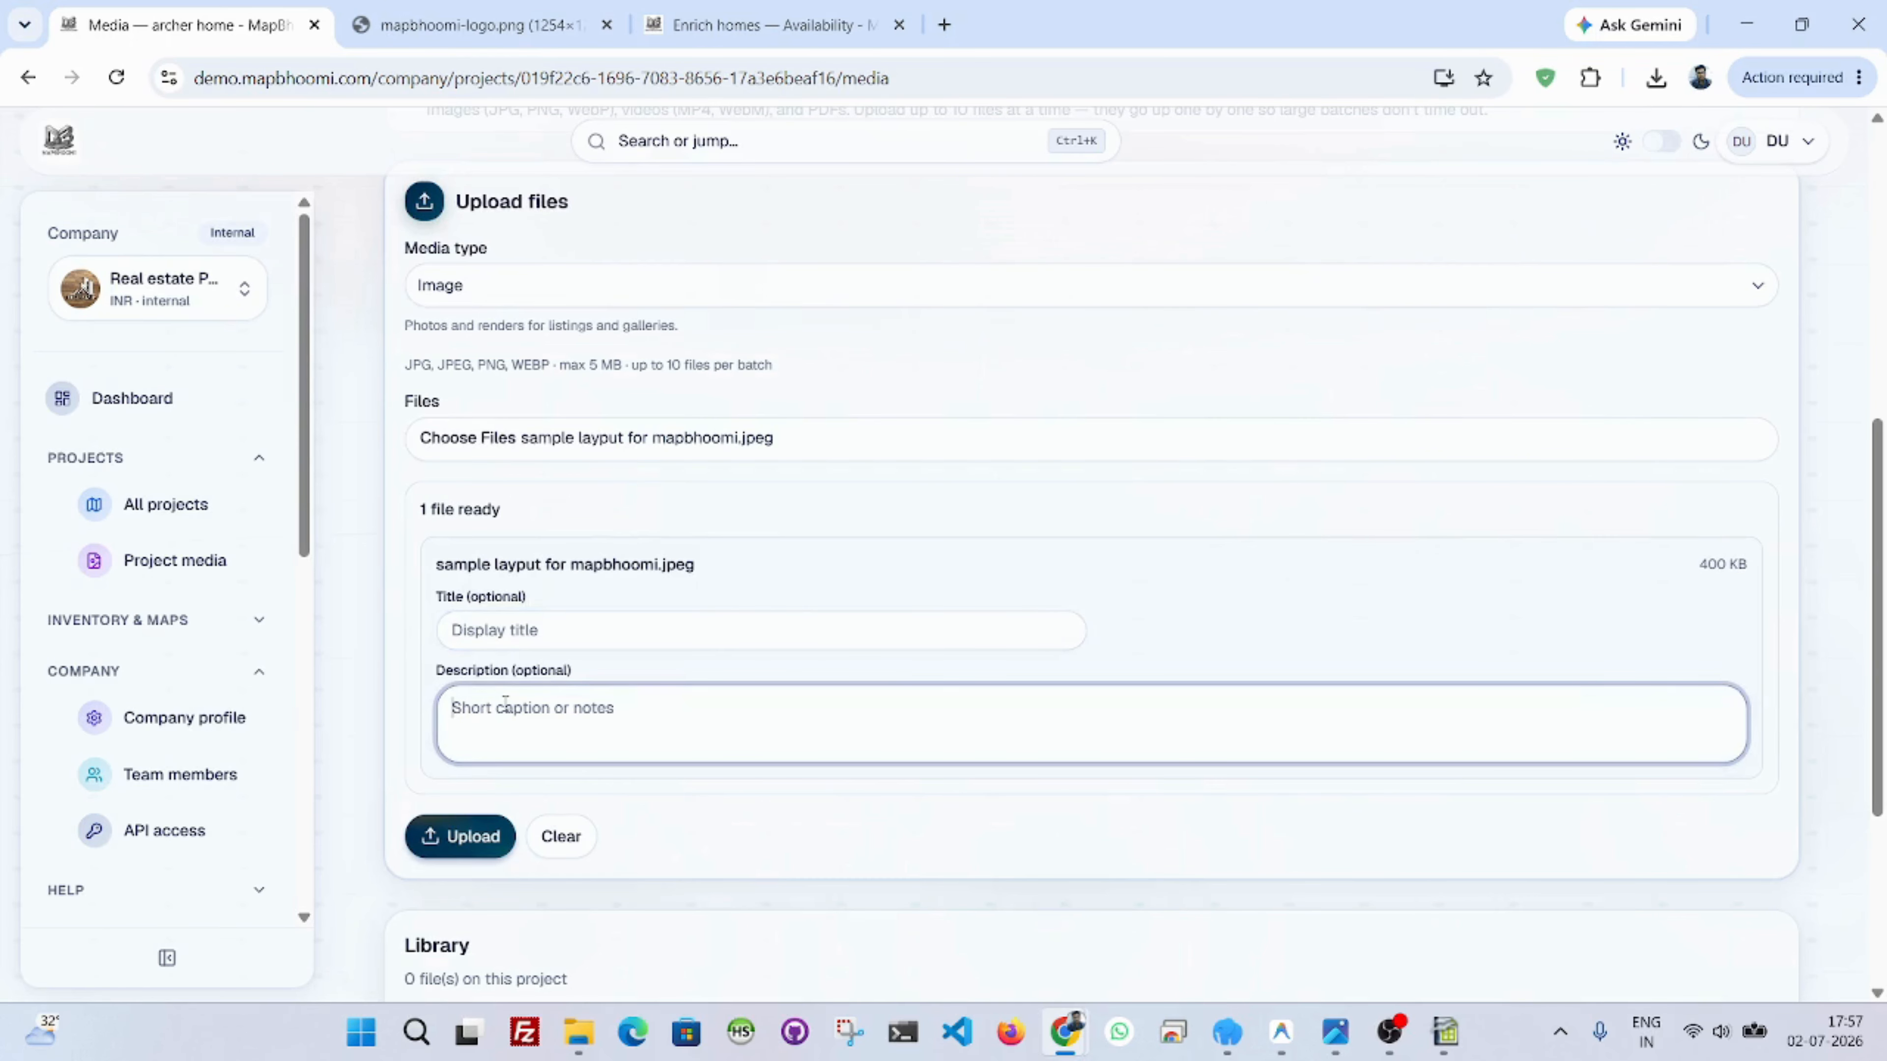
scroll(505, 702, down, 3)
click(443, 603)
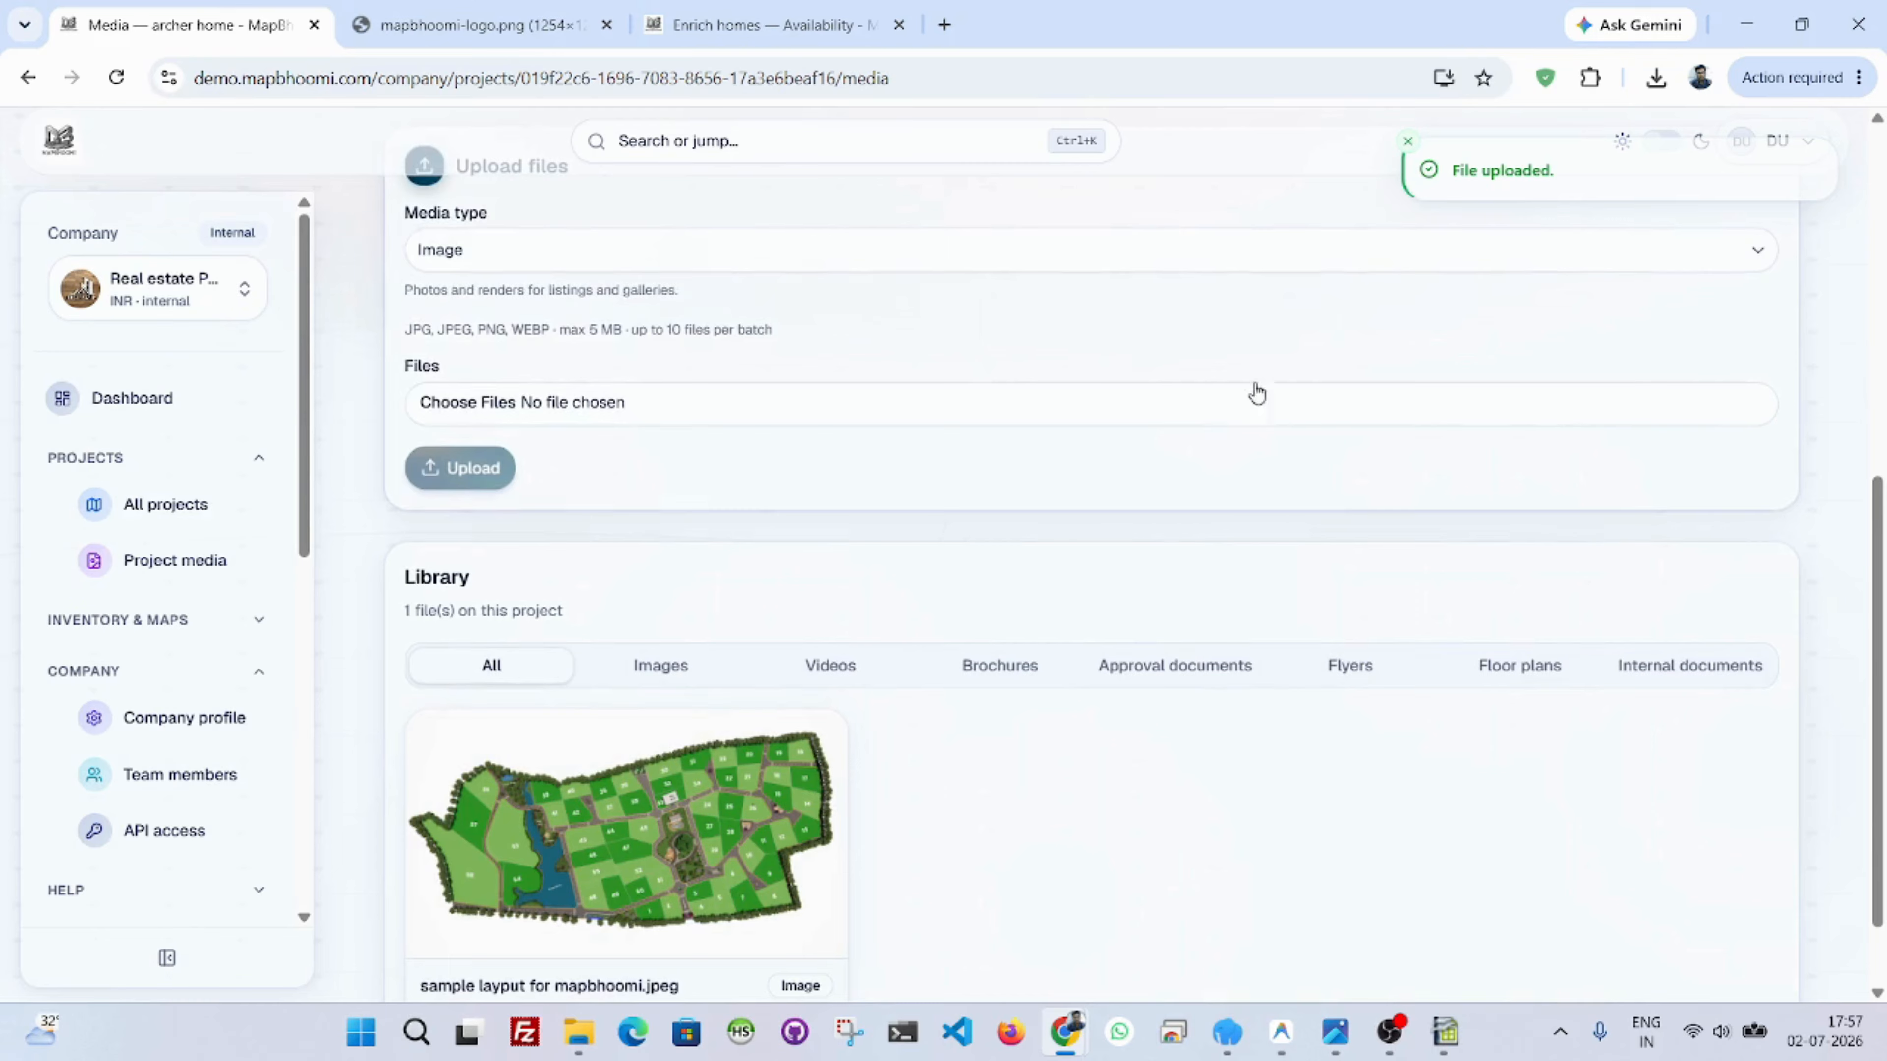
scroll(1126, 531, down, 1)
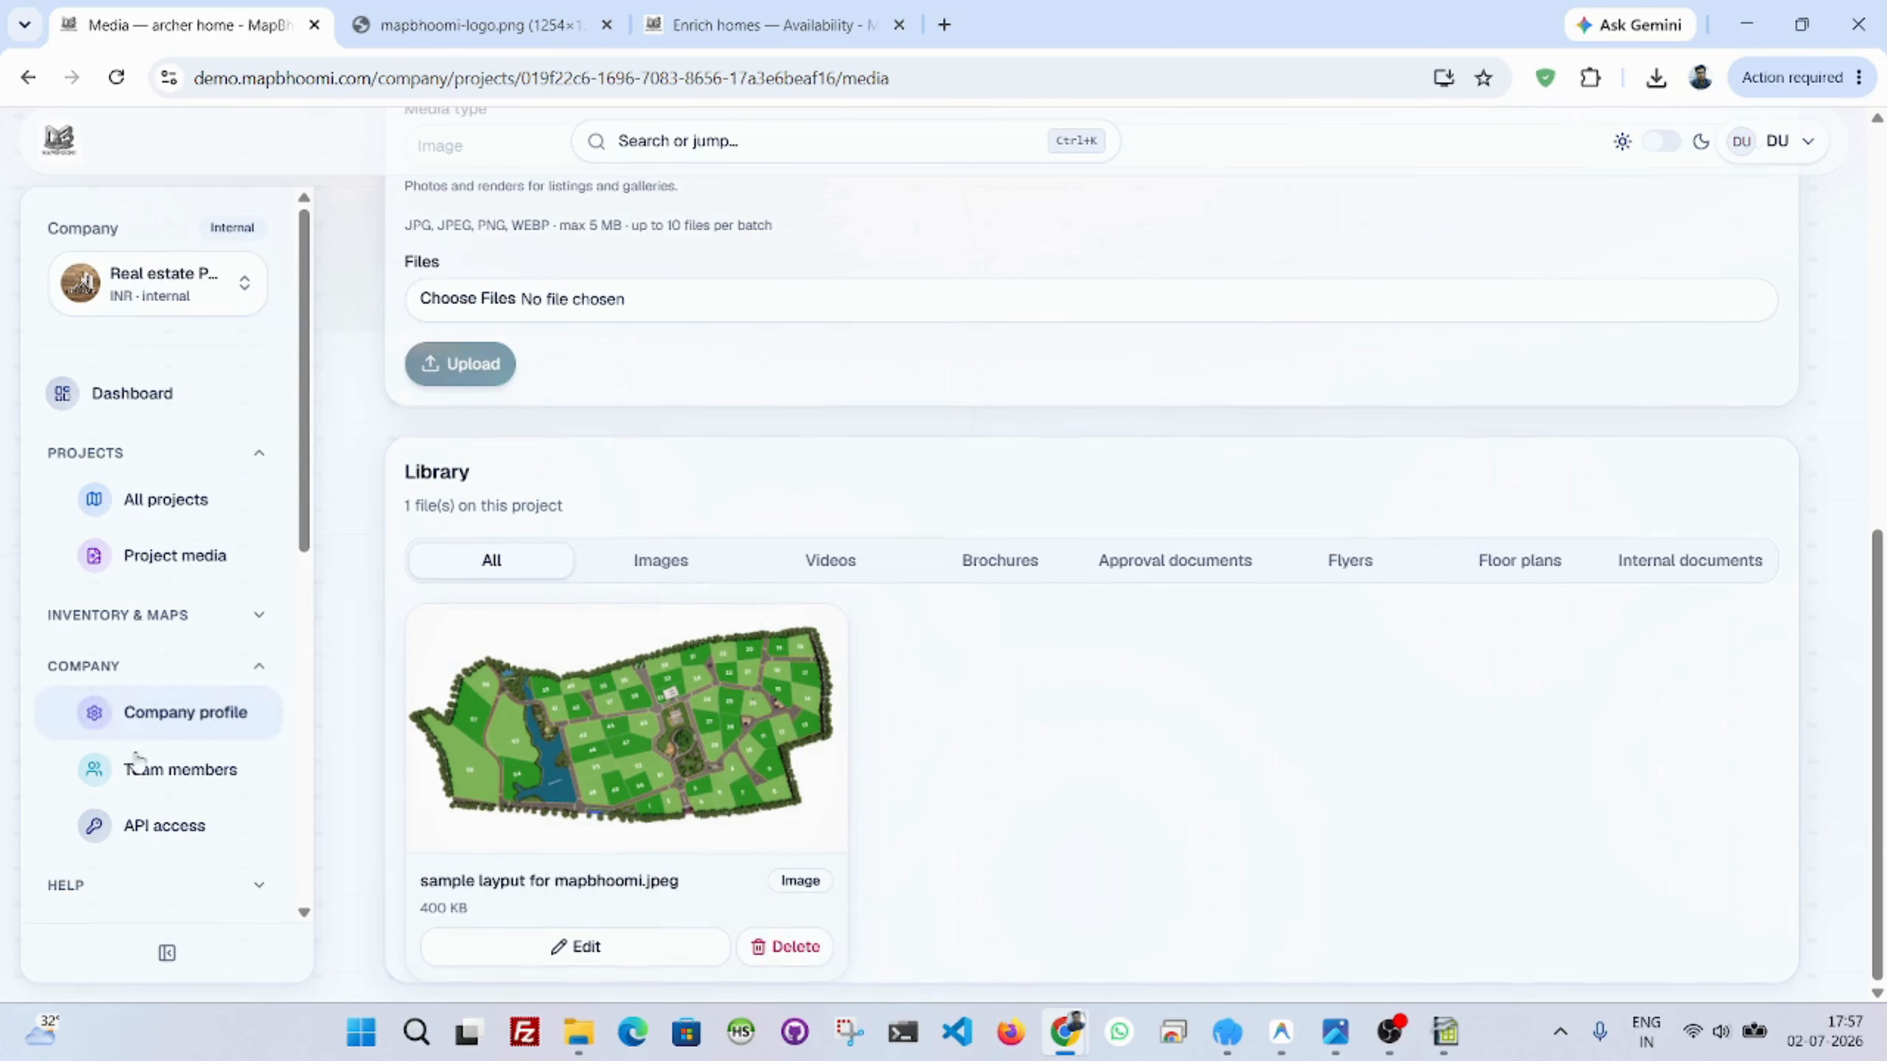
Open the sales layout of the archer home project to view its units on the Archer Homes plan.
scroll(148, 744, down, 5)
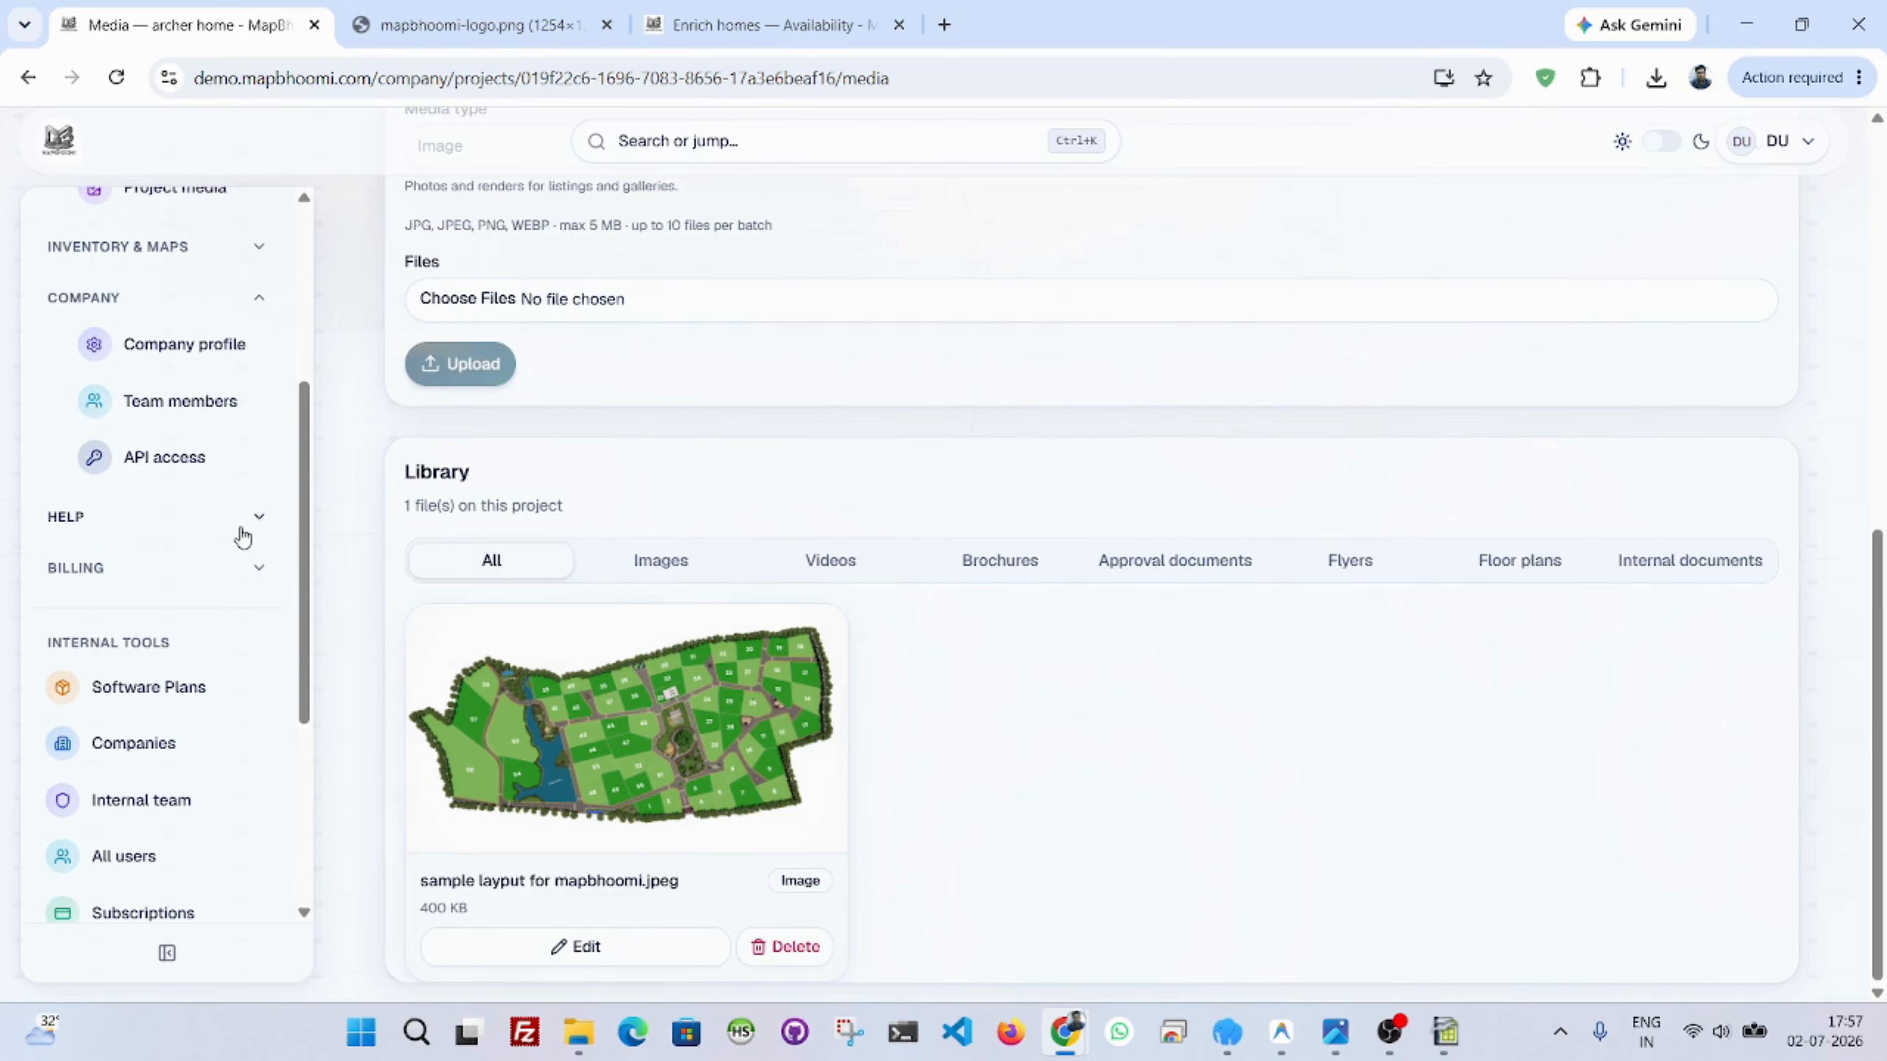
scroll(229, 692, down, 5)
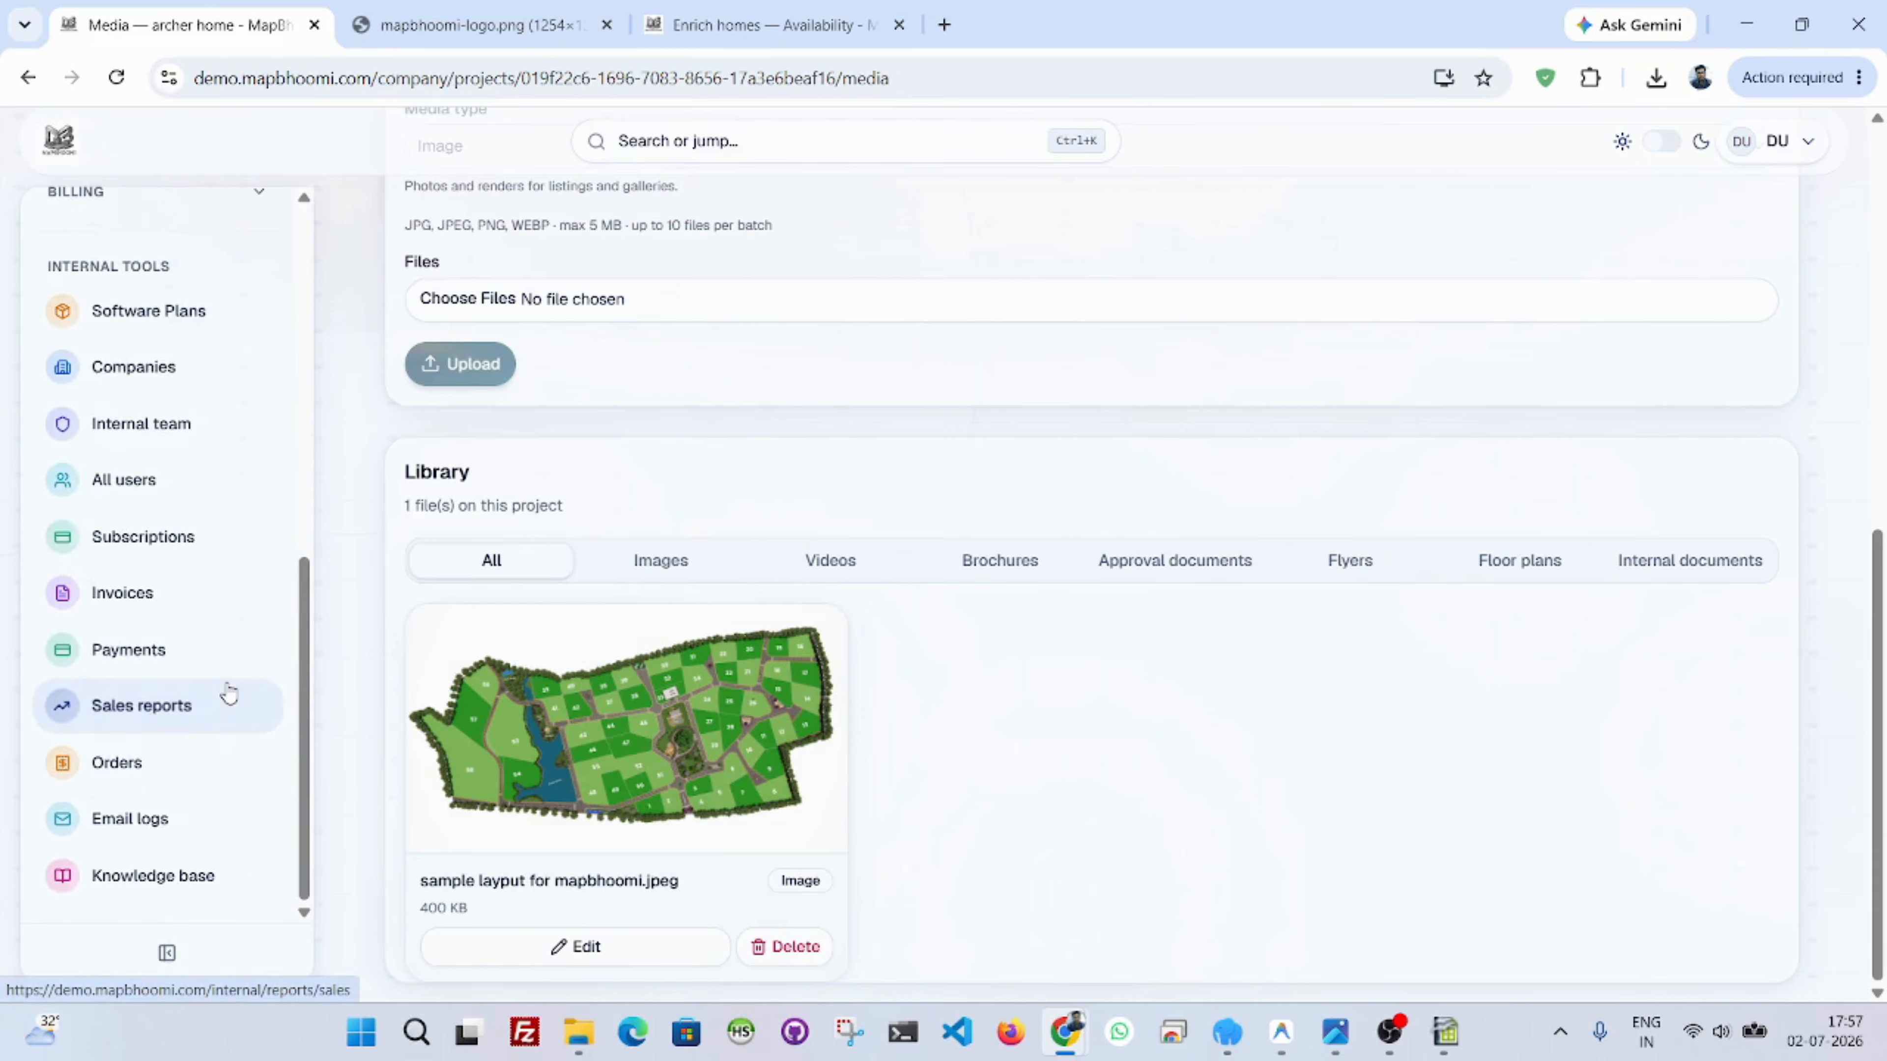
scroll(229, 692, up, 10)
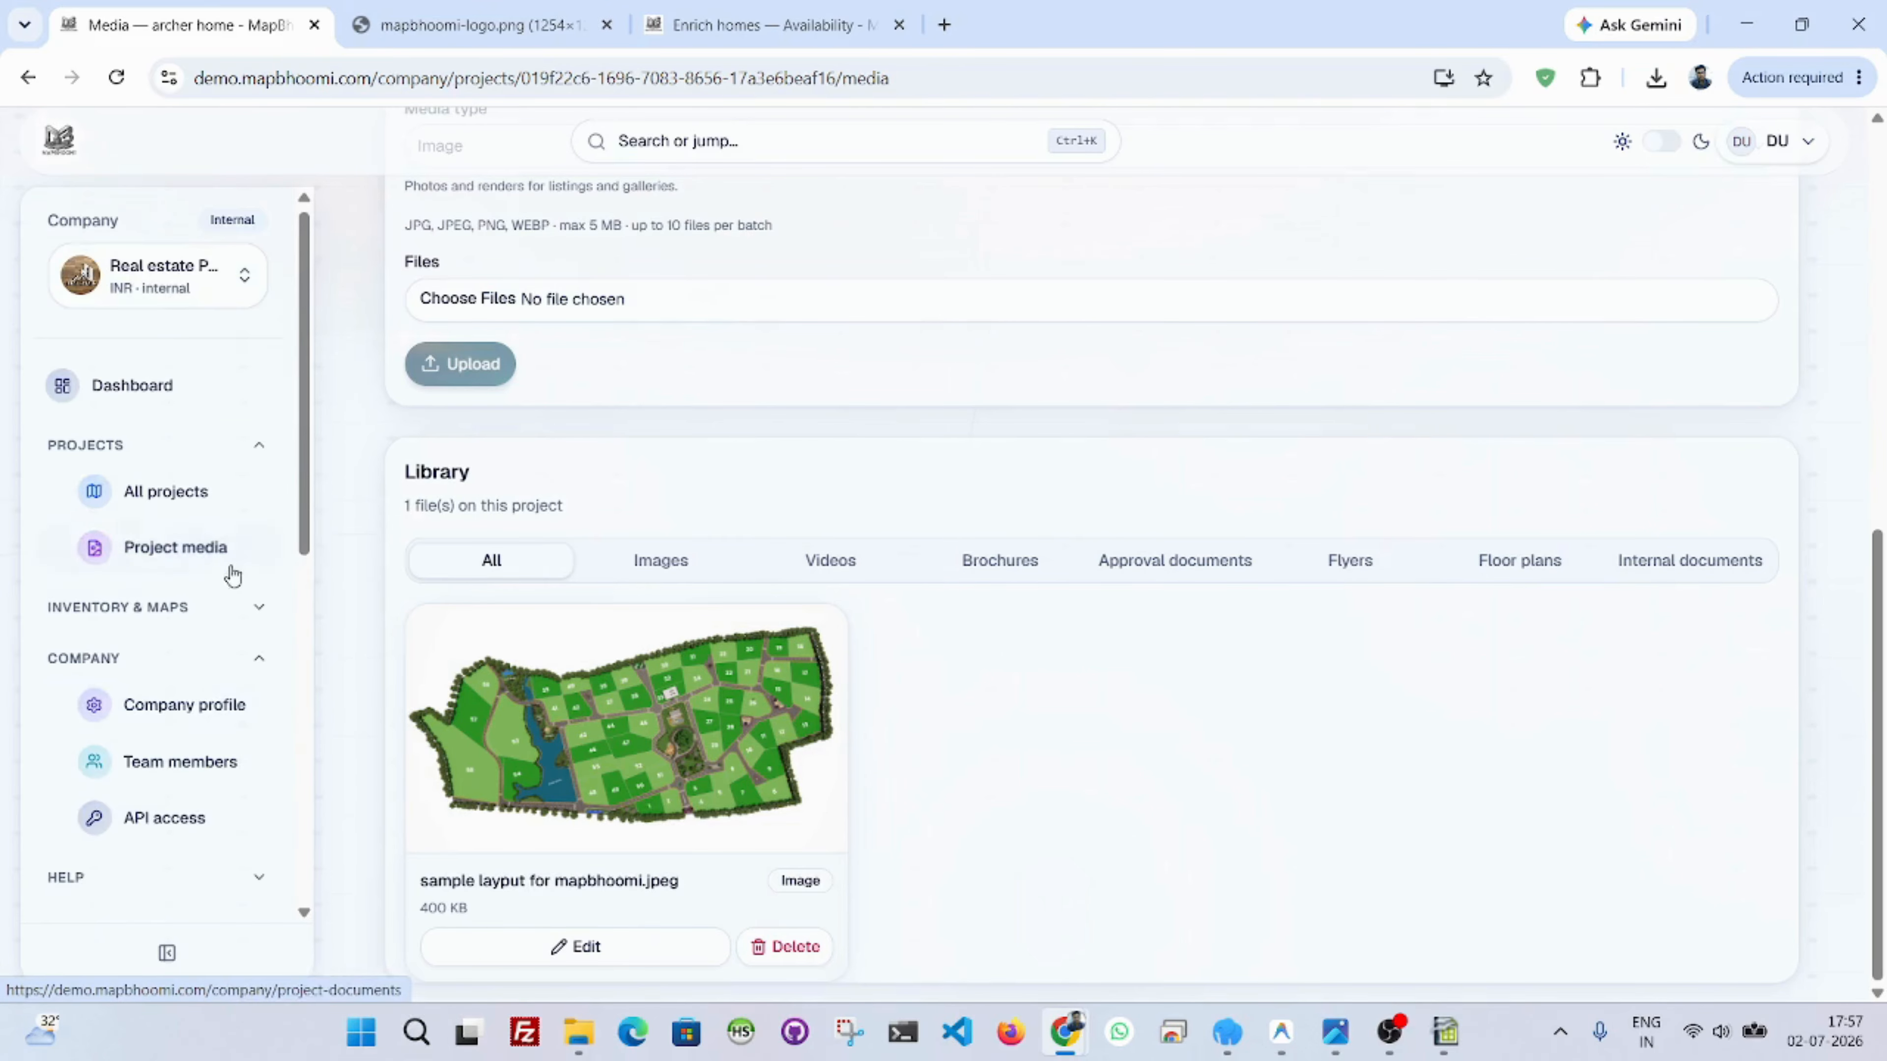
click(251, 615)
scroll(240, 623, down, 3)
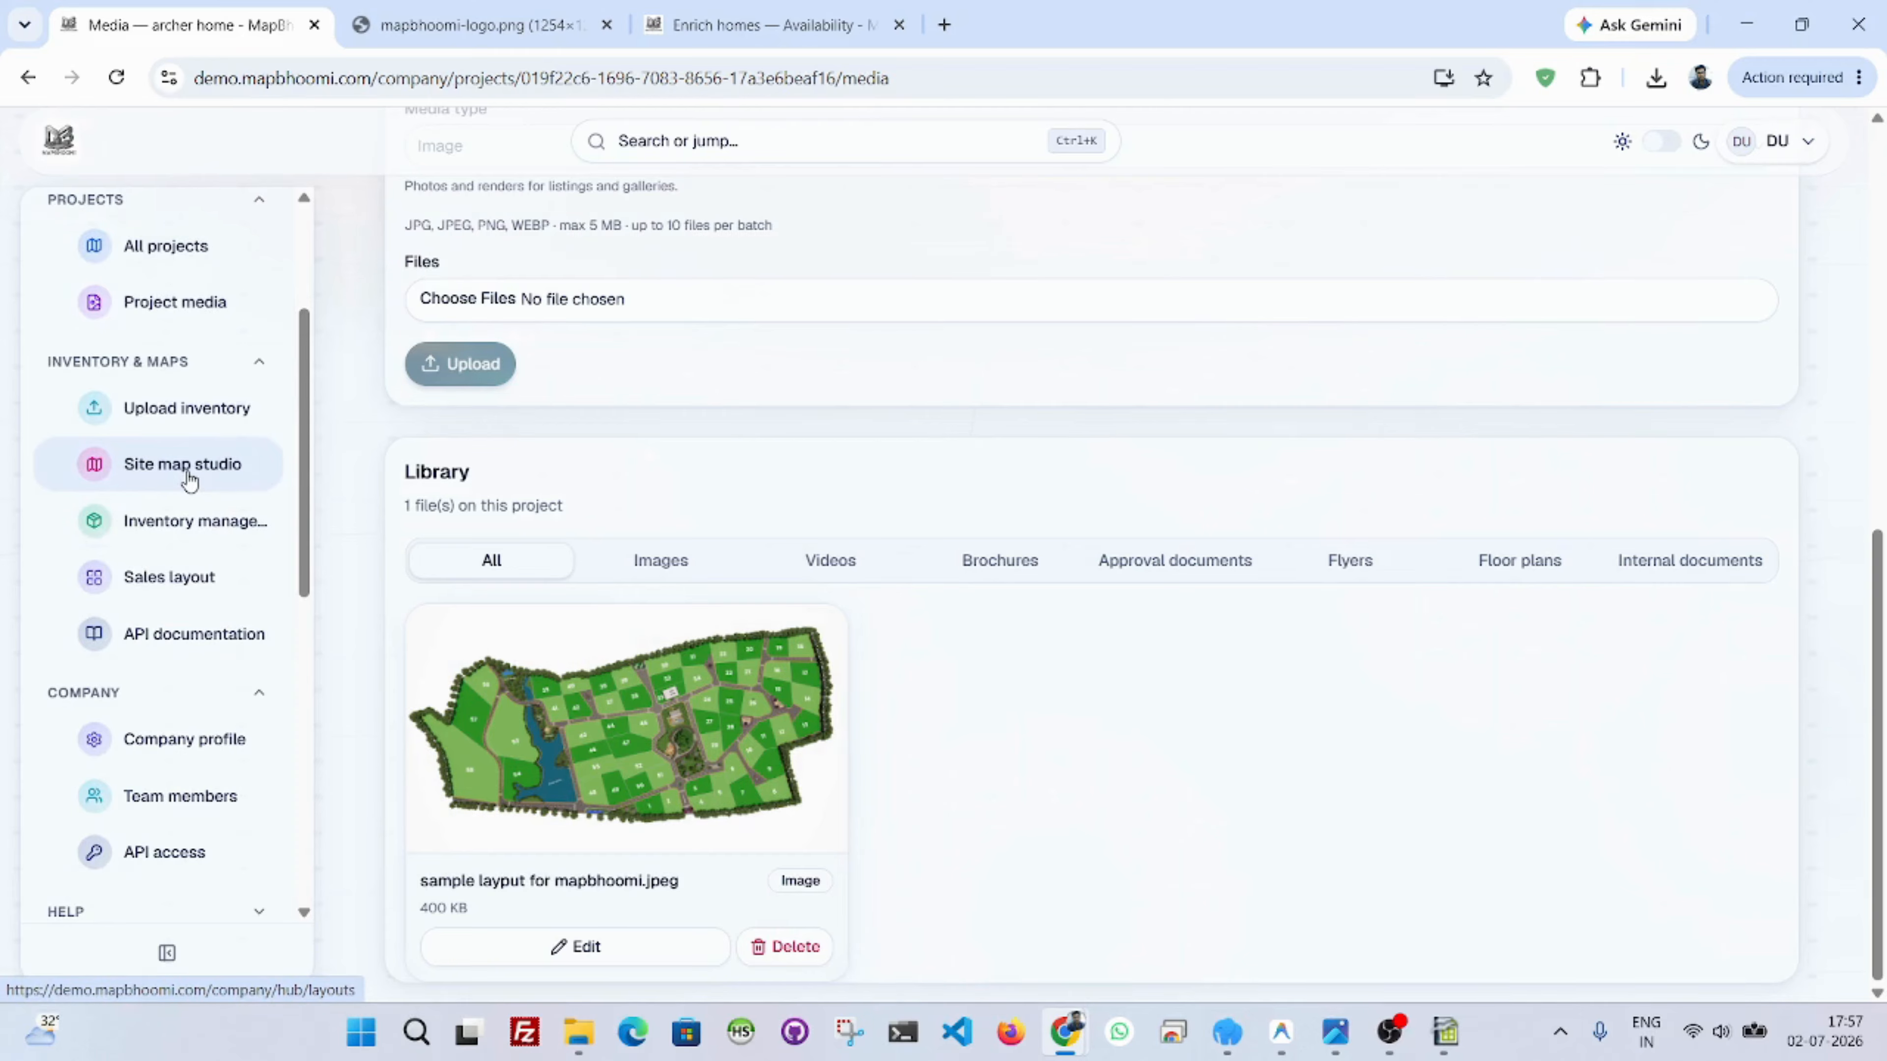
click(203, 591)
scroll(1144, 663, up, 3)
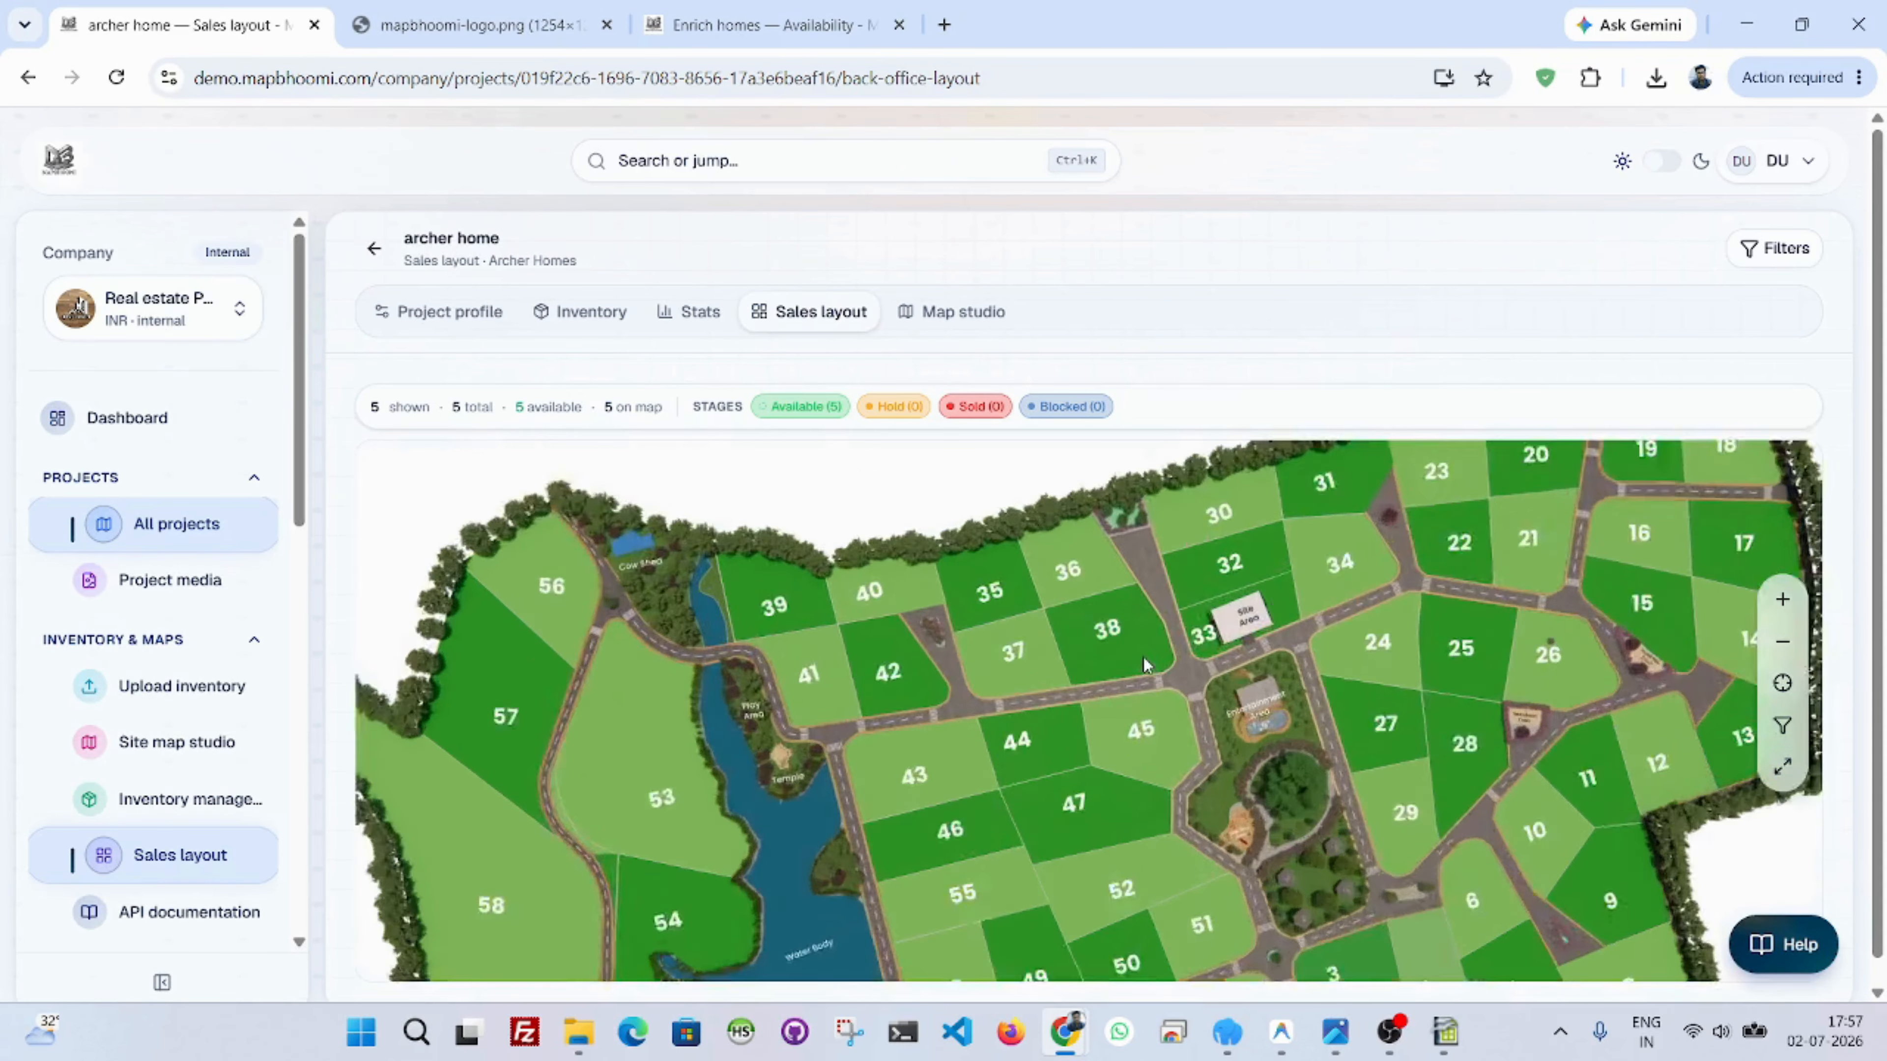
Set unit 2's inventory stage to Sold from the archer home sales layout.
scroll(1144, 664, up, 3)
drag(1323, 714, 1271, 532)
scroll(1271, 670, down, 2)
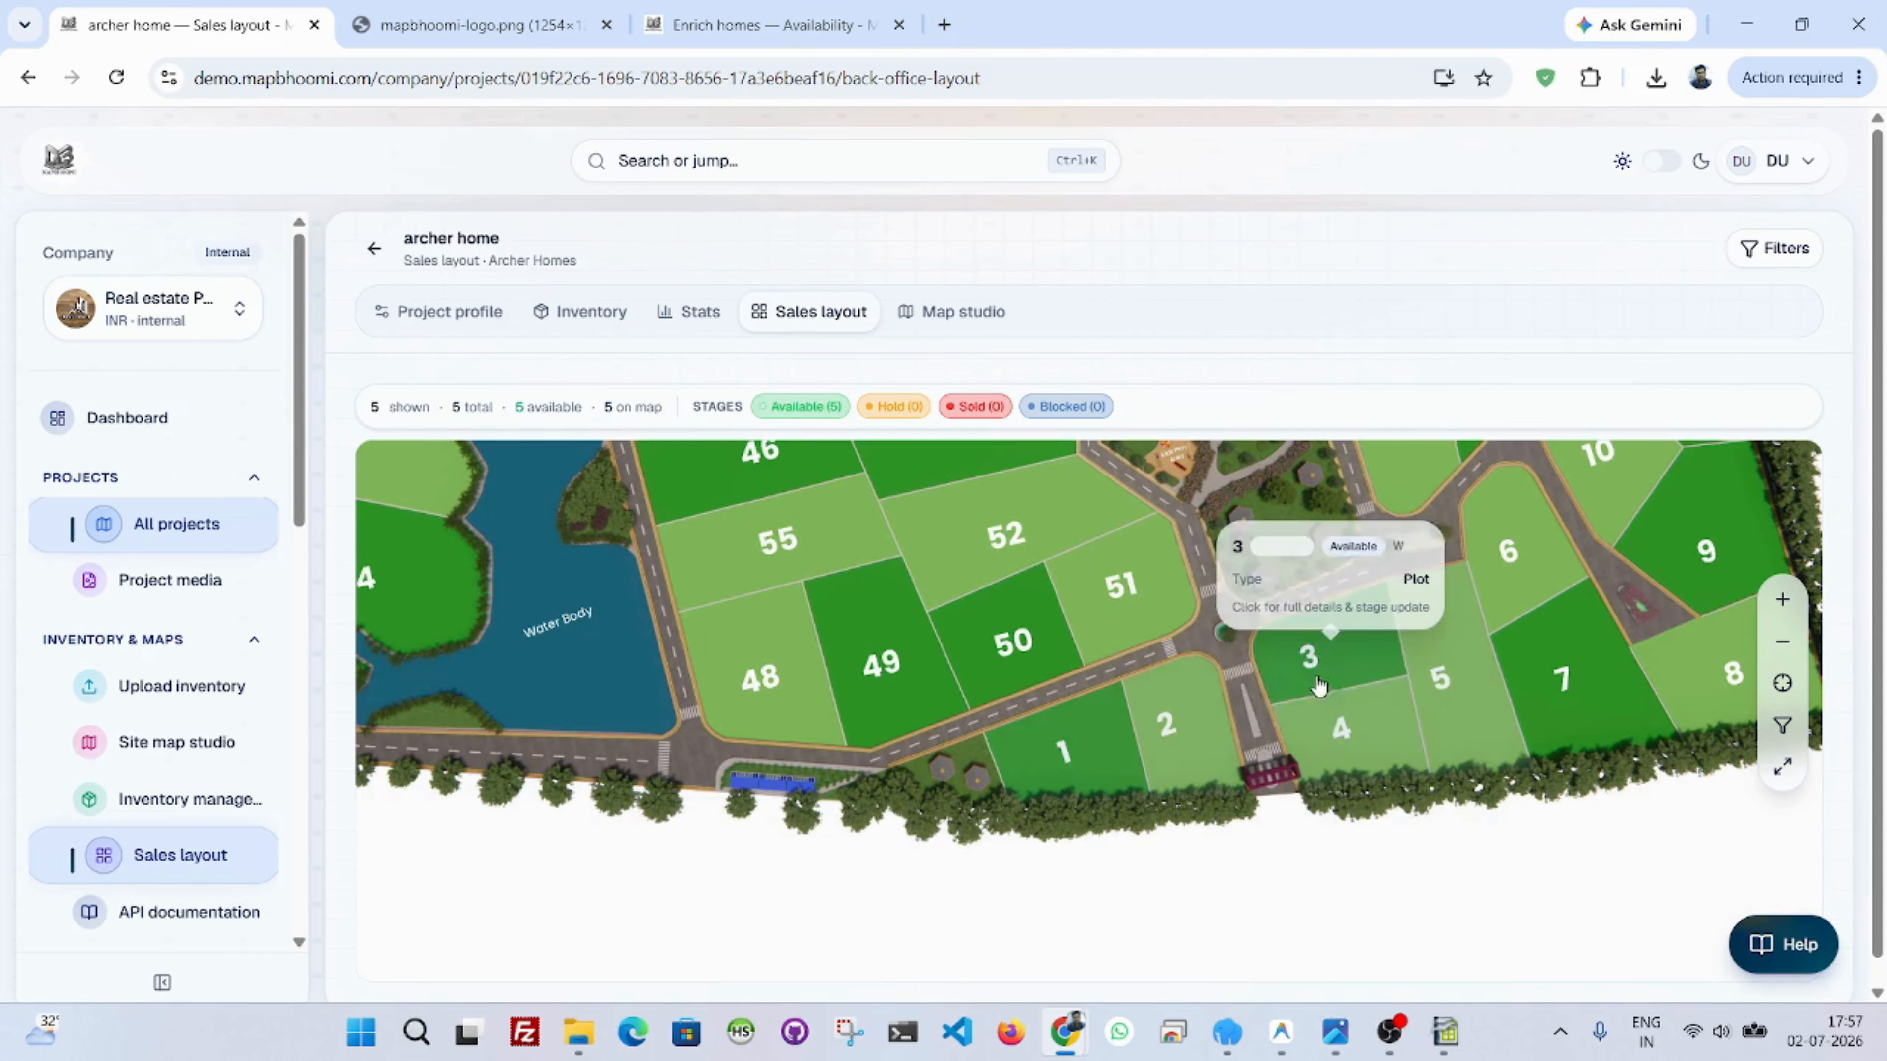
mouse_move(1154, 732)
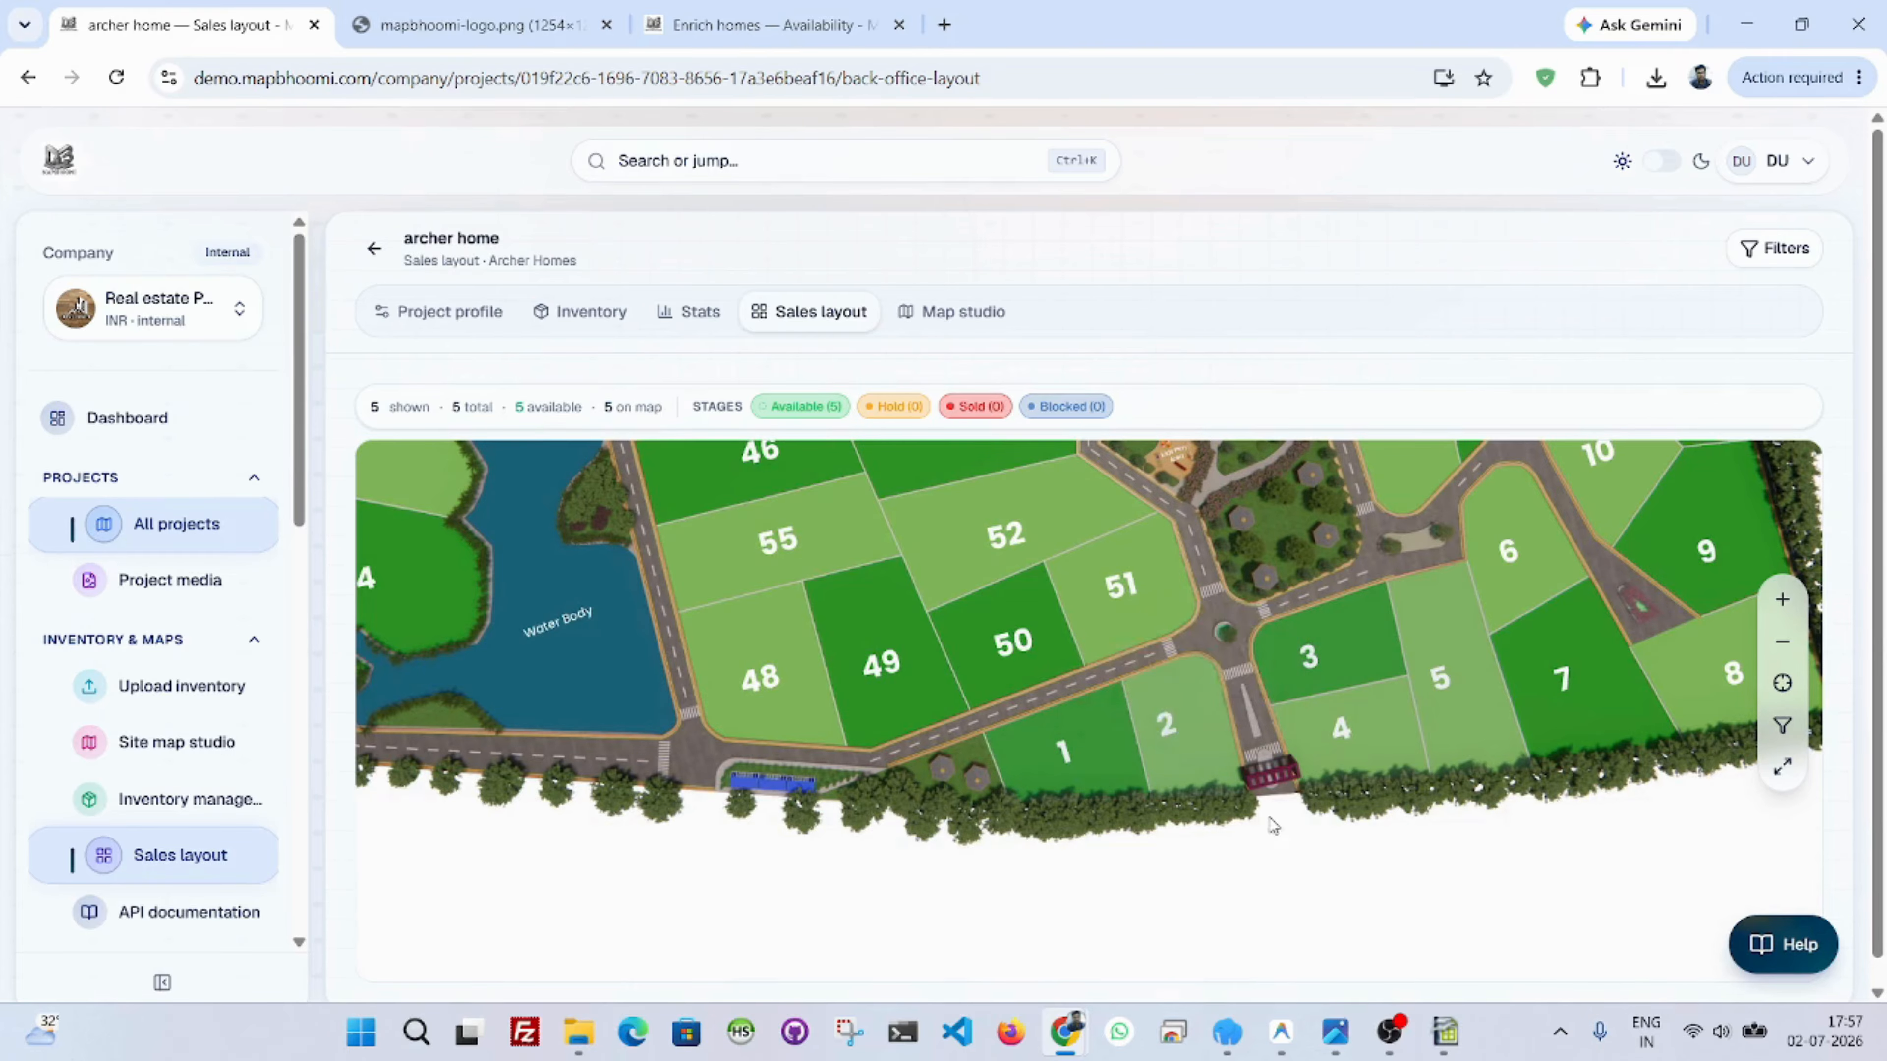
click(1171, 721)
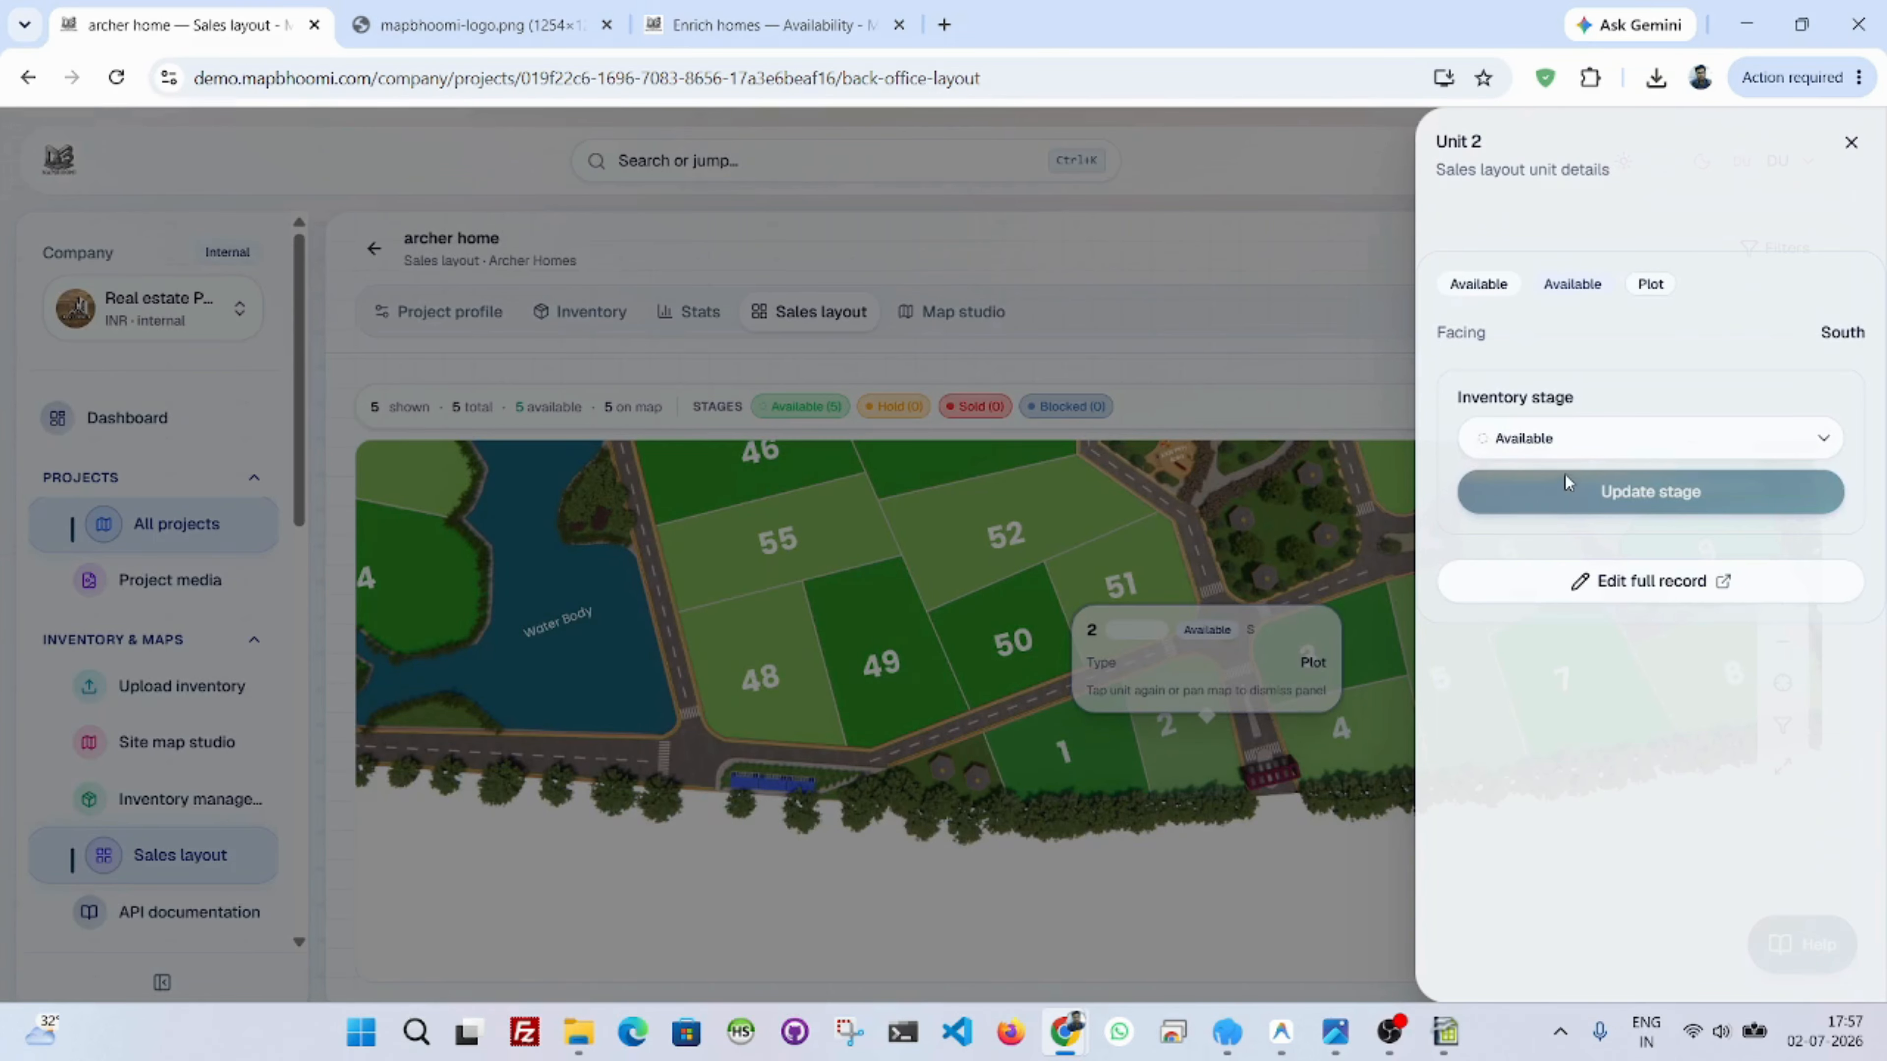
click(1573, 448)
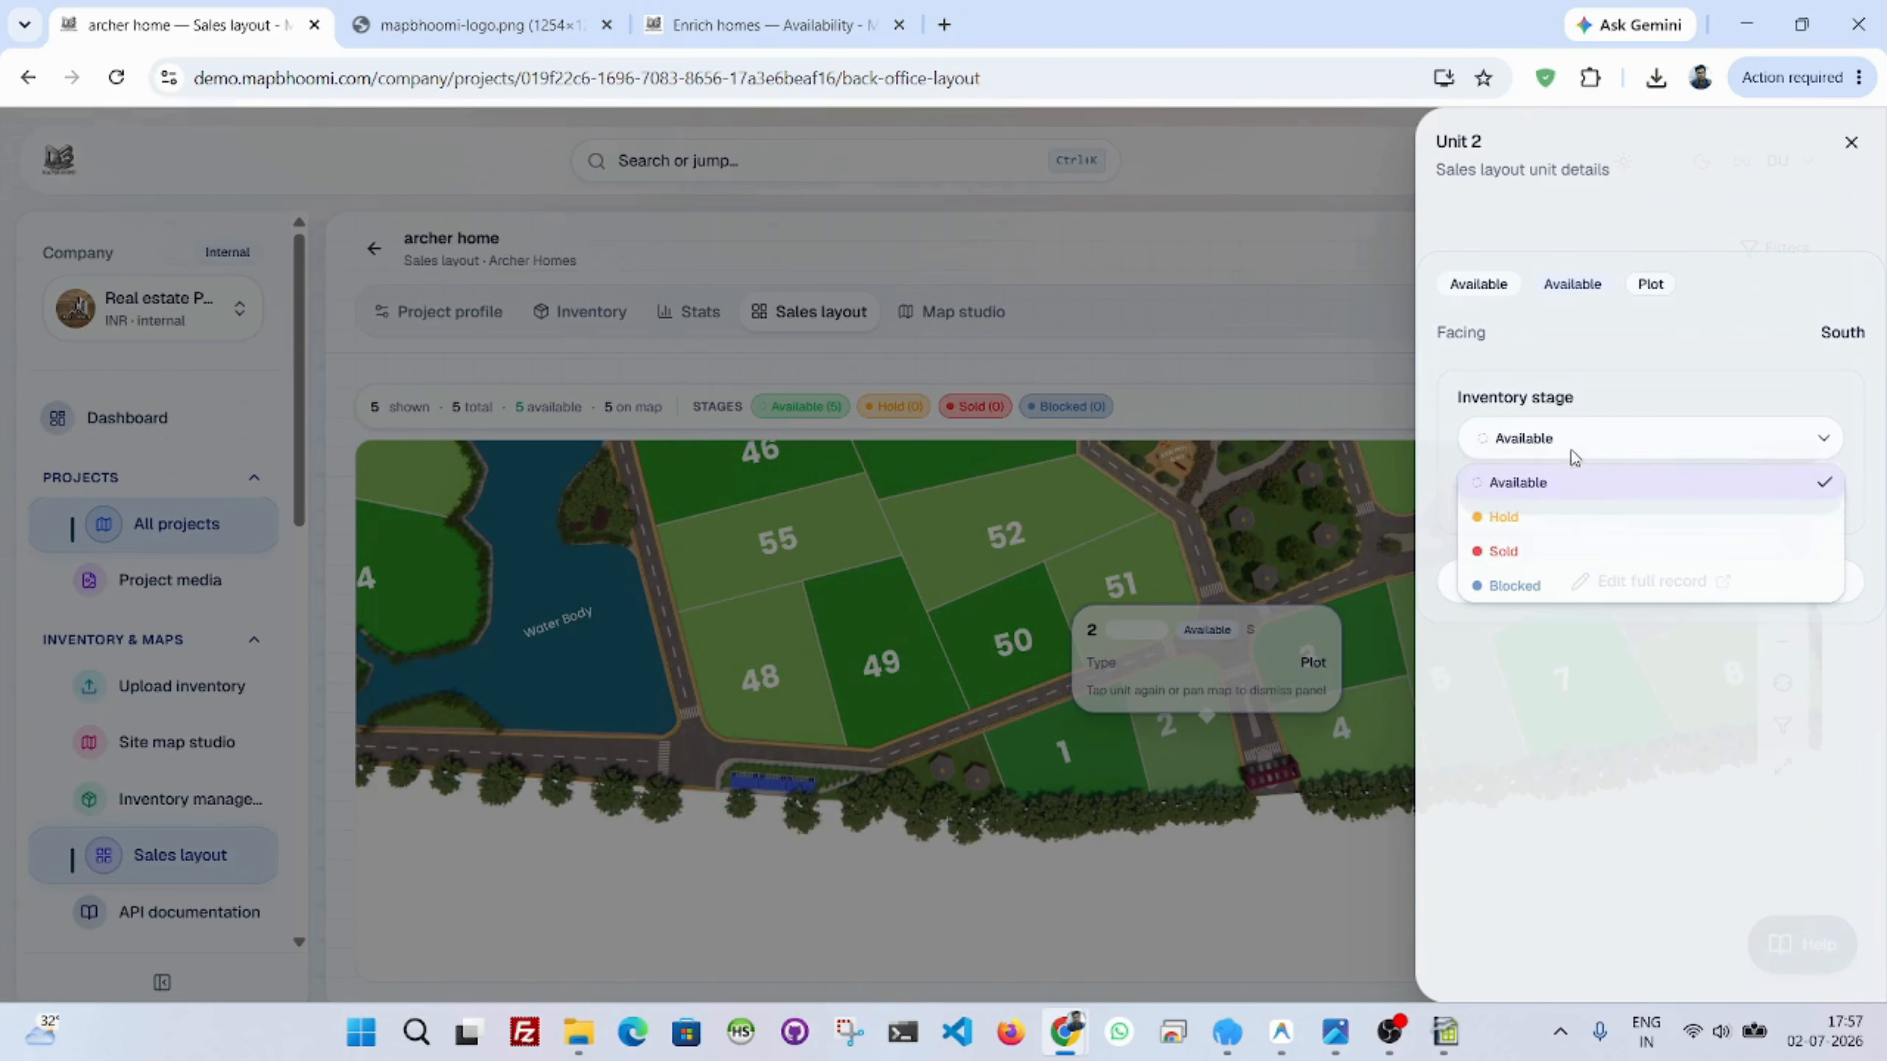
click(1552, 550)
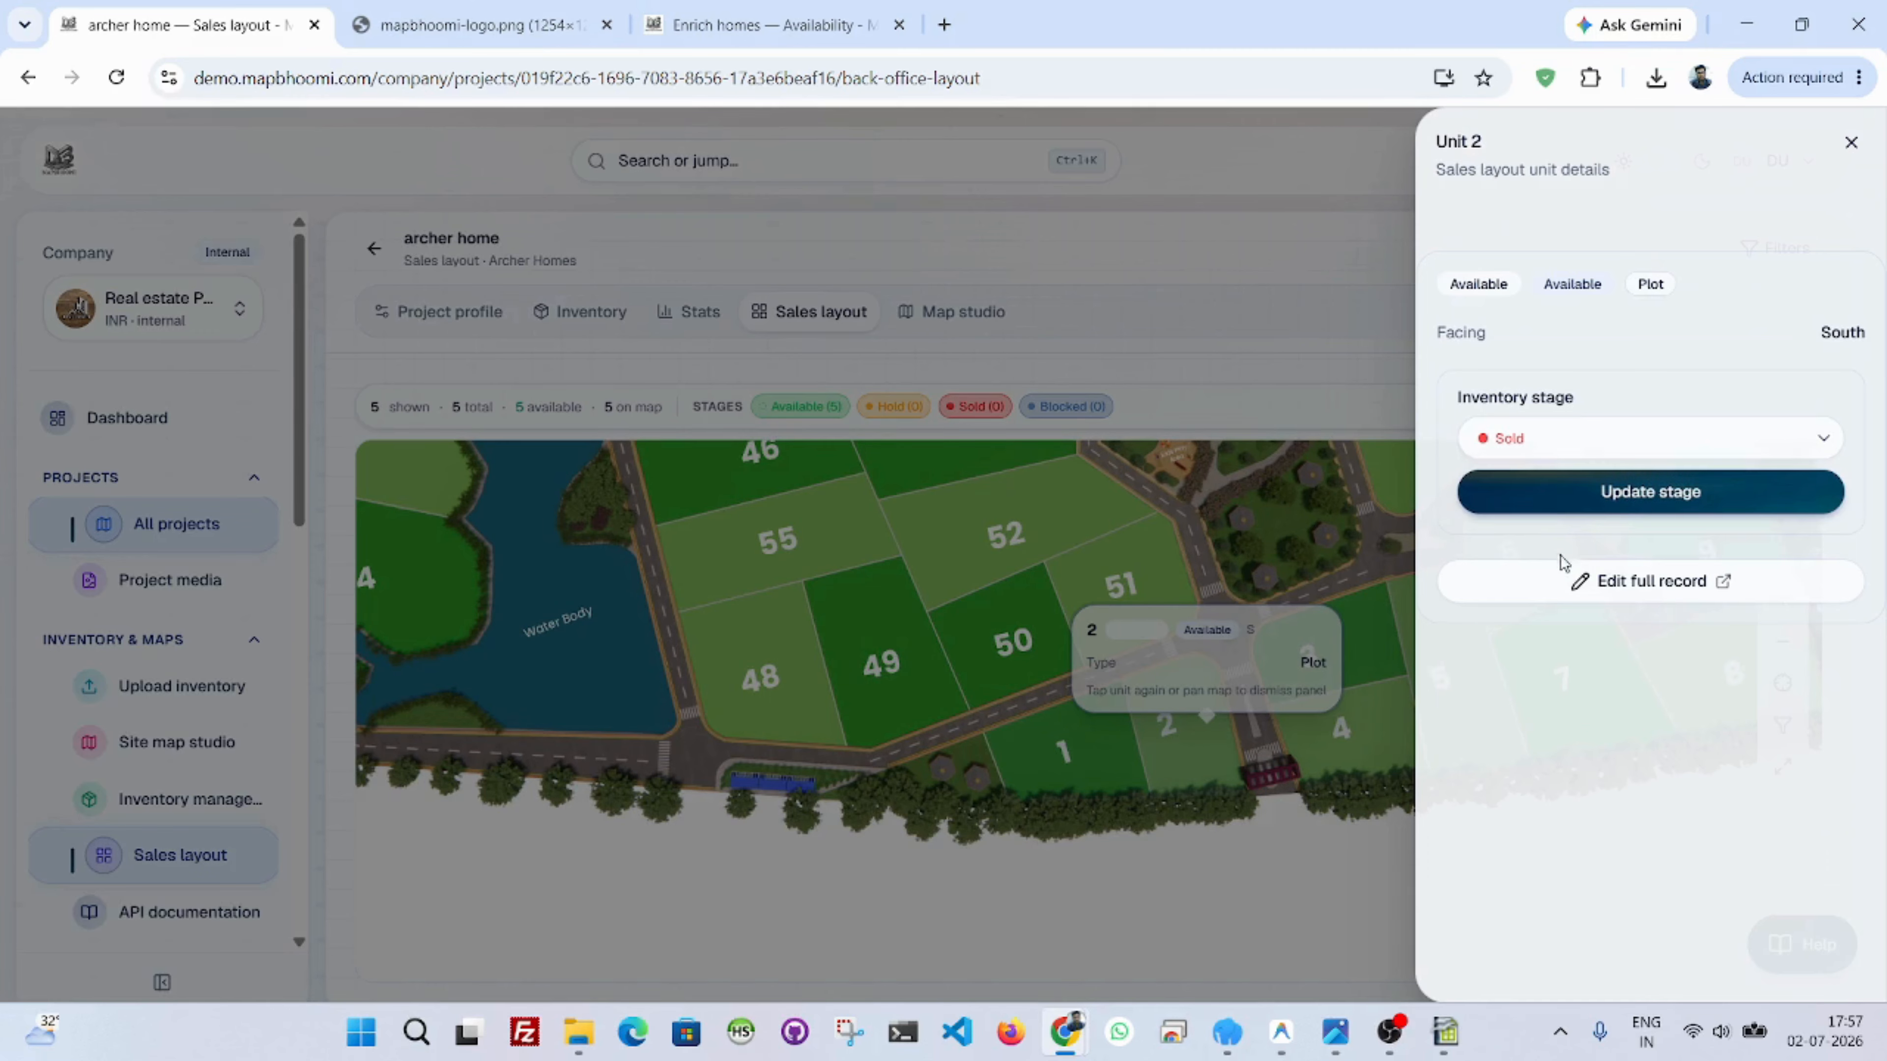
click(1616, 512)
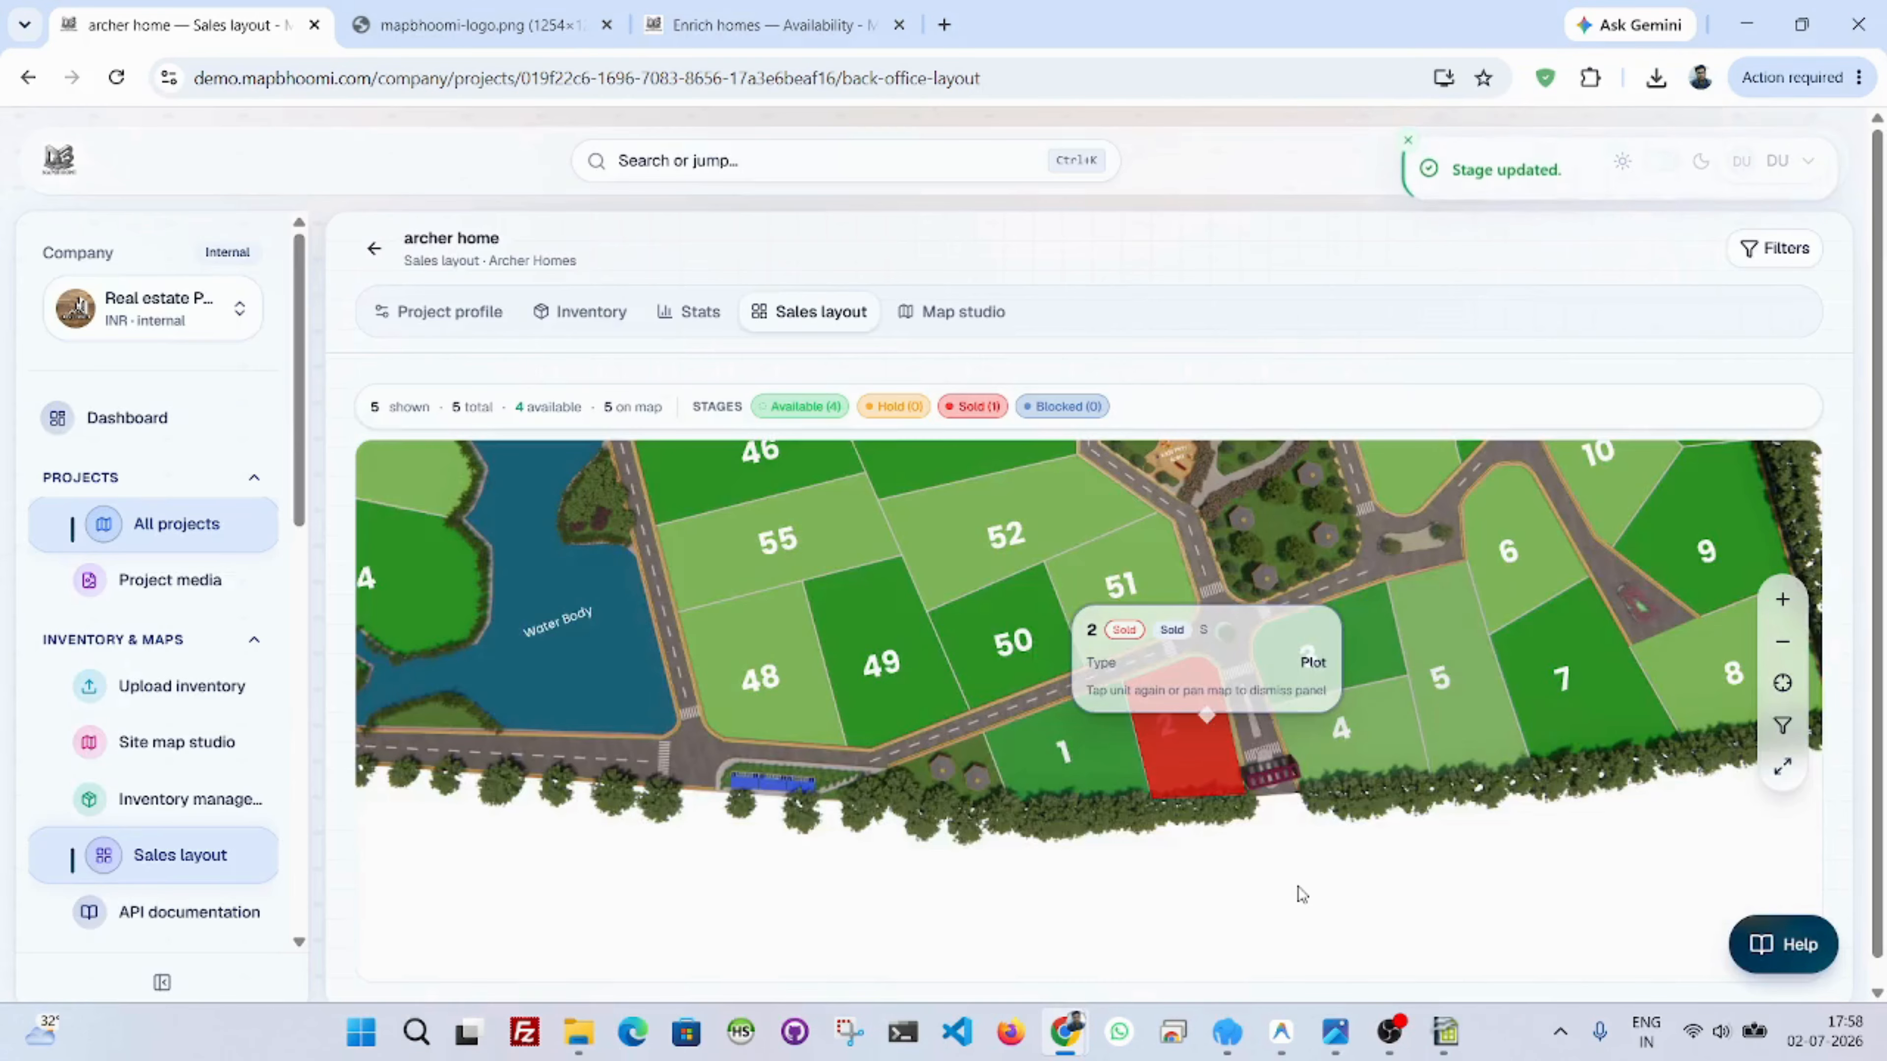
Open the public map of the archer home project, dismiss its welcome message and inspect unit 2's status.
scroll(1297, 887, up, 2)
scroll(1297, 887, down, 5)
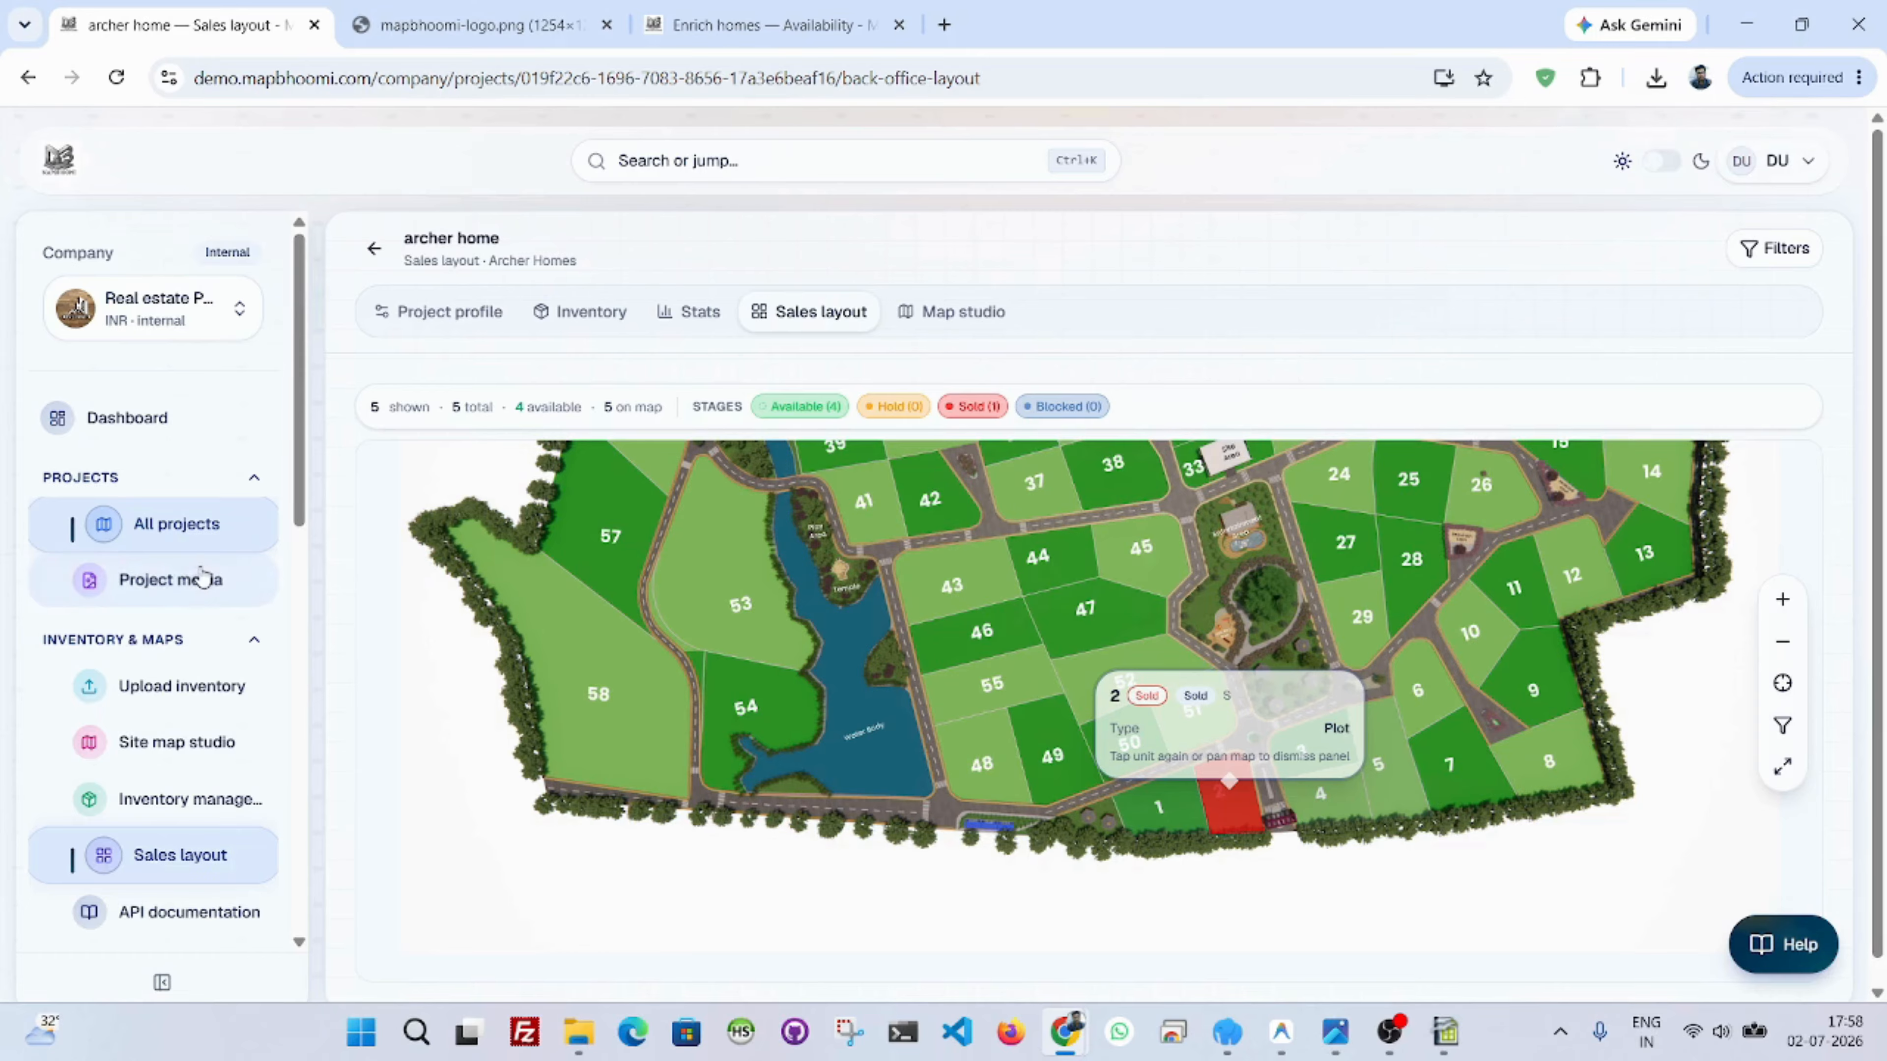
click(232, 732)
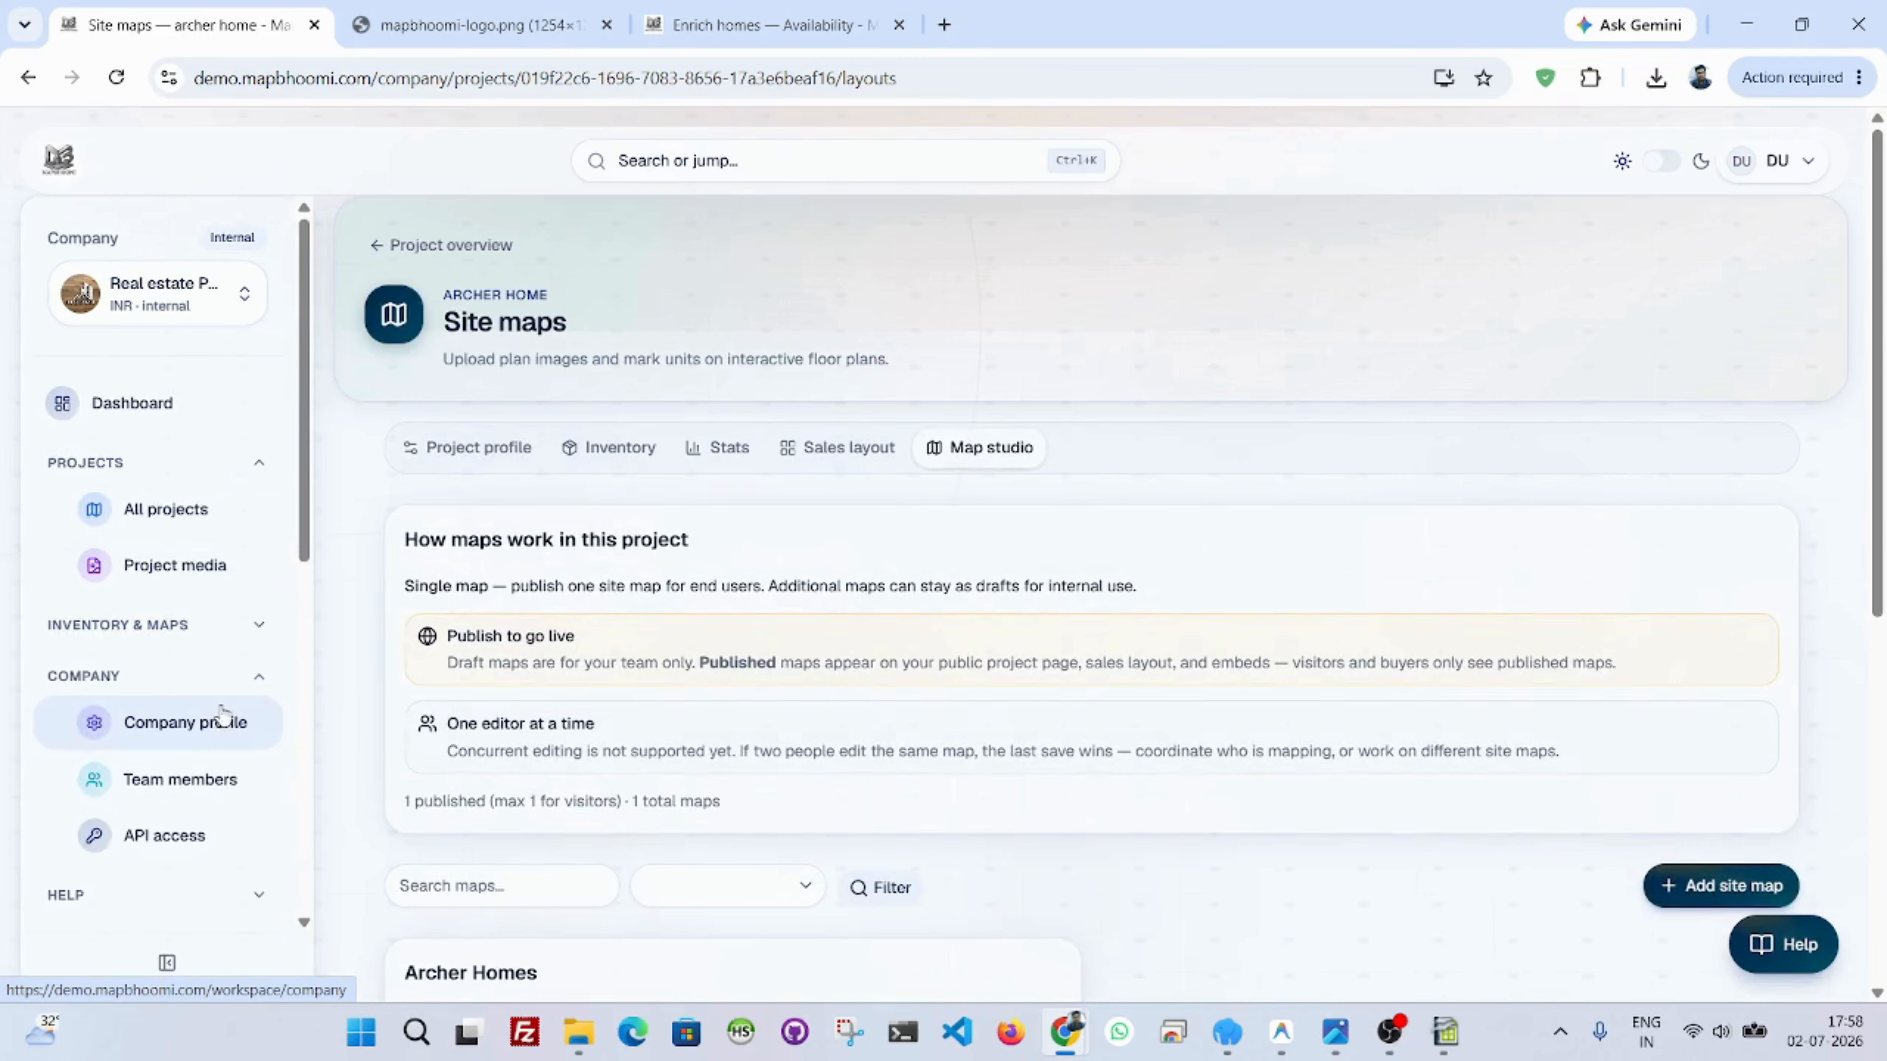
click(188, 520)
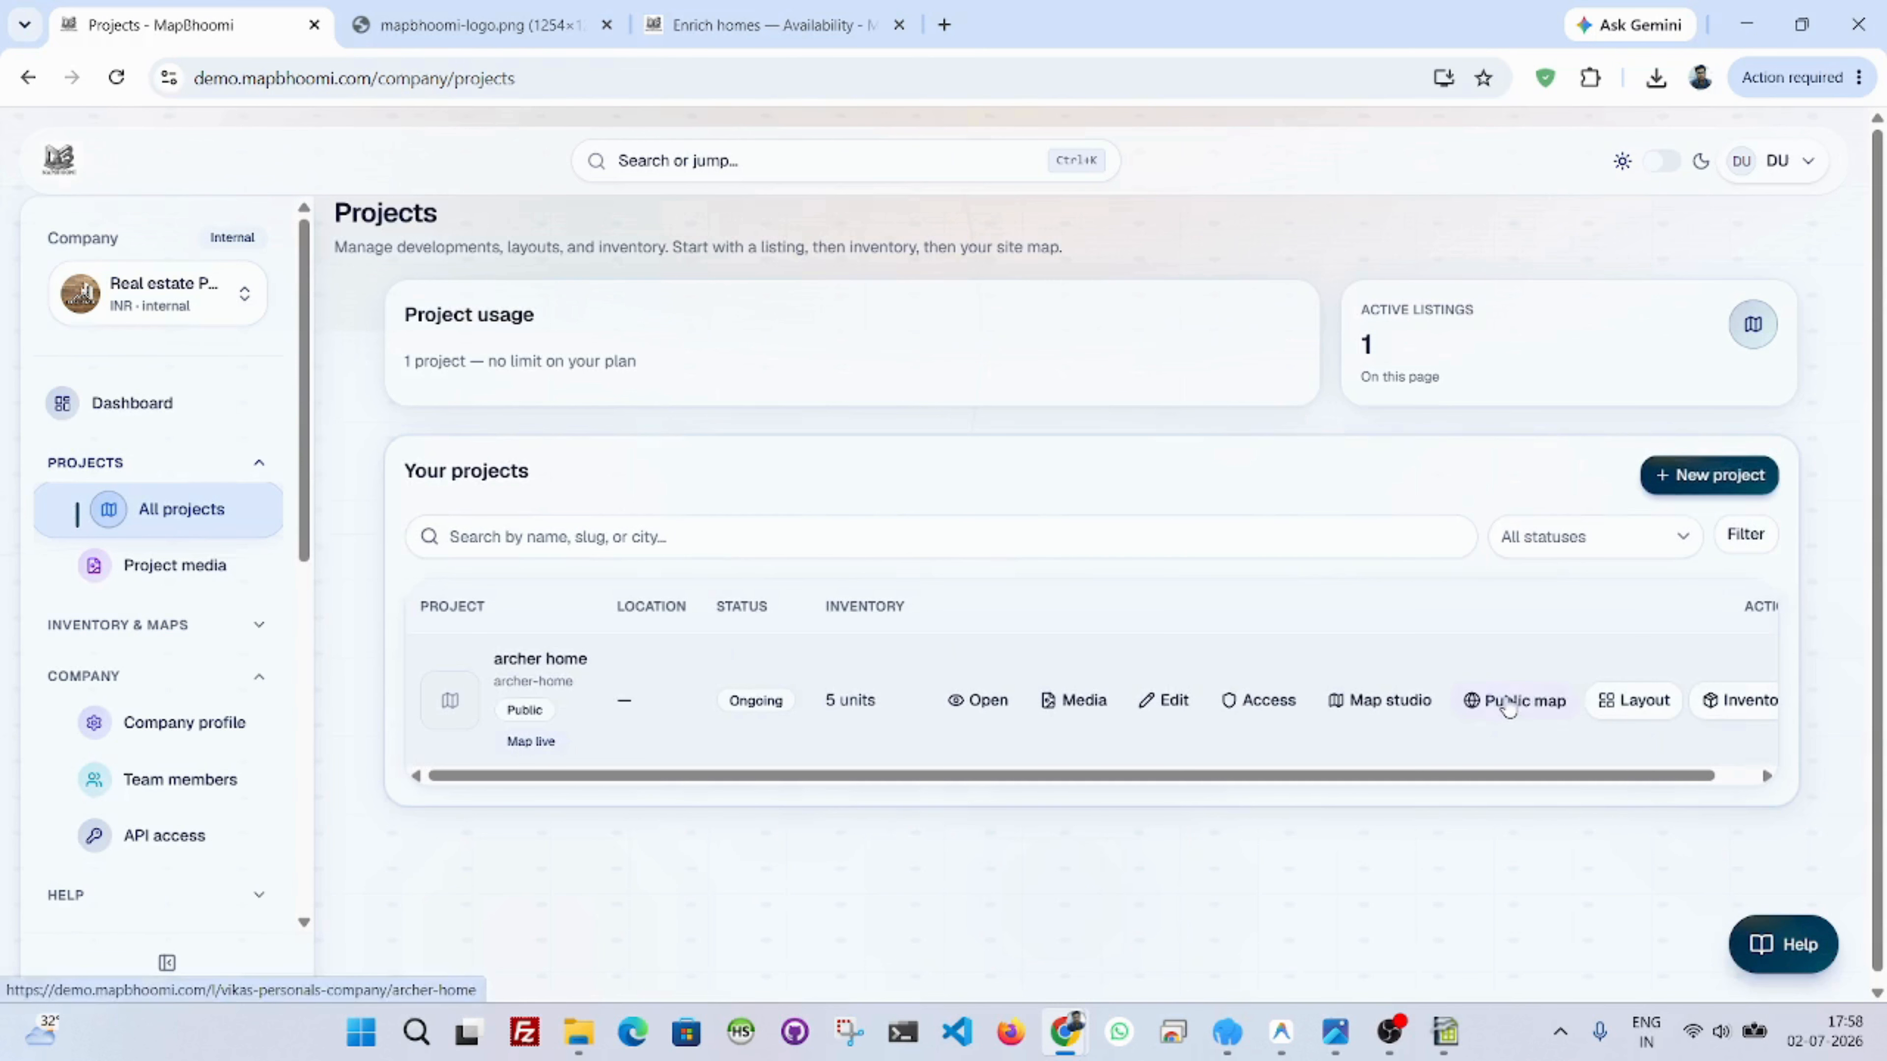
click(1508, 699)
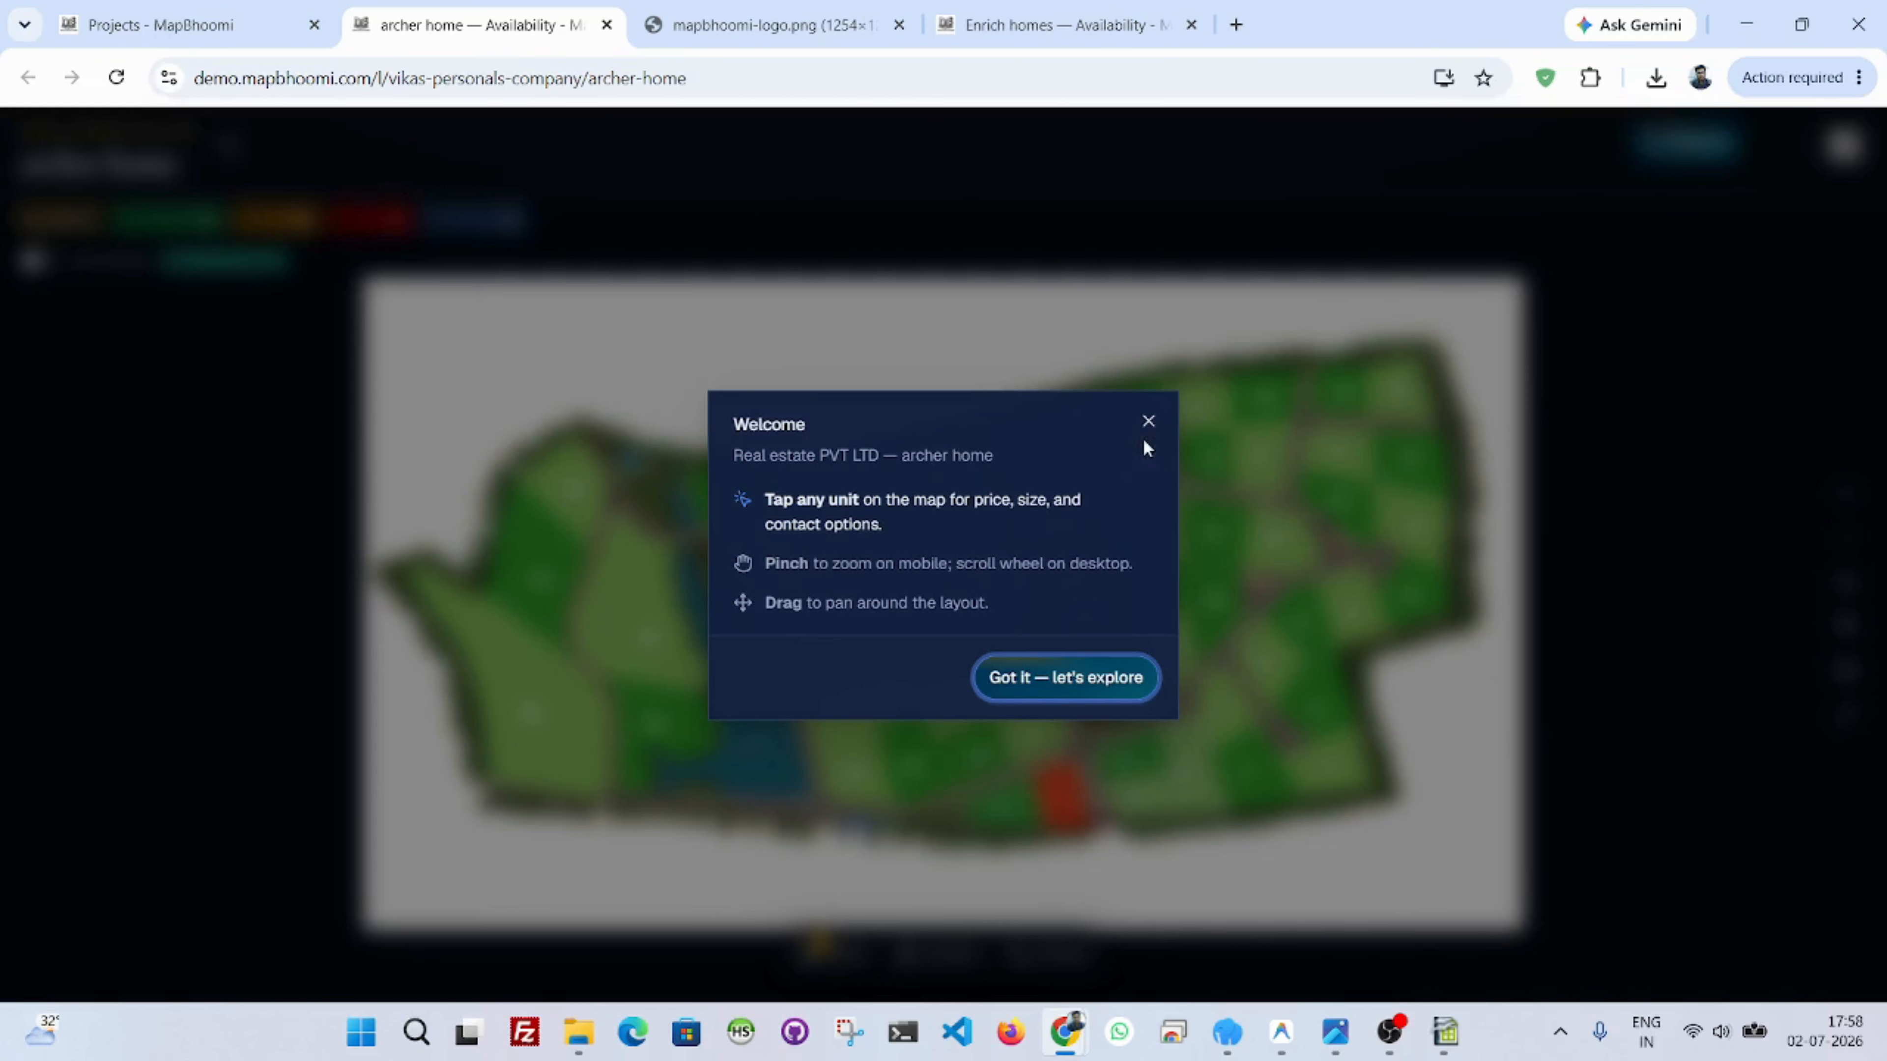
click(1149, 429)
scroll(1203, 881, up, 6)
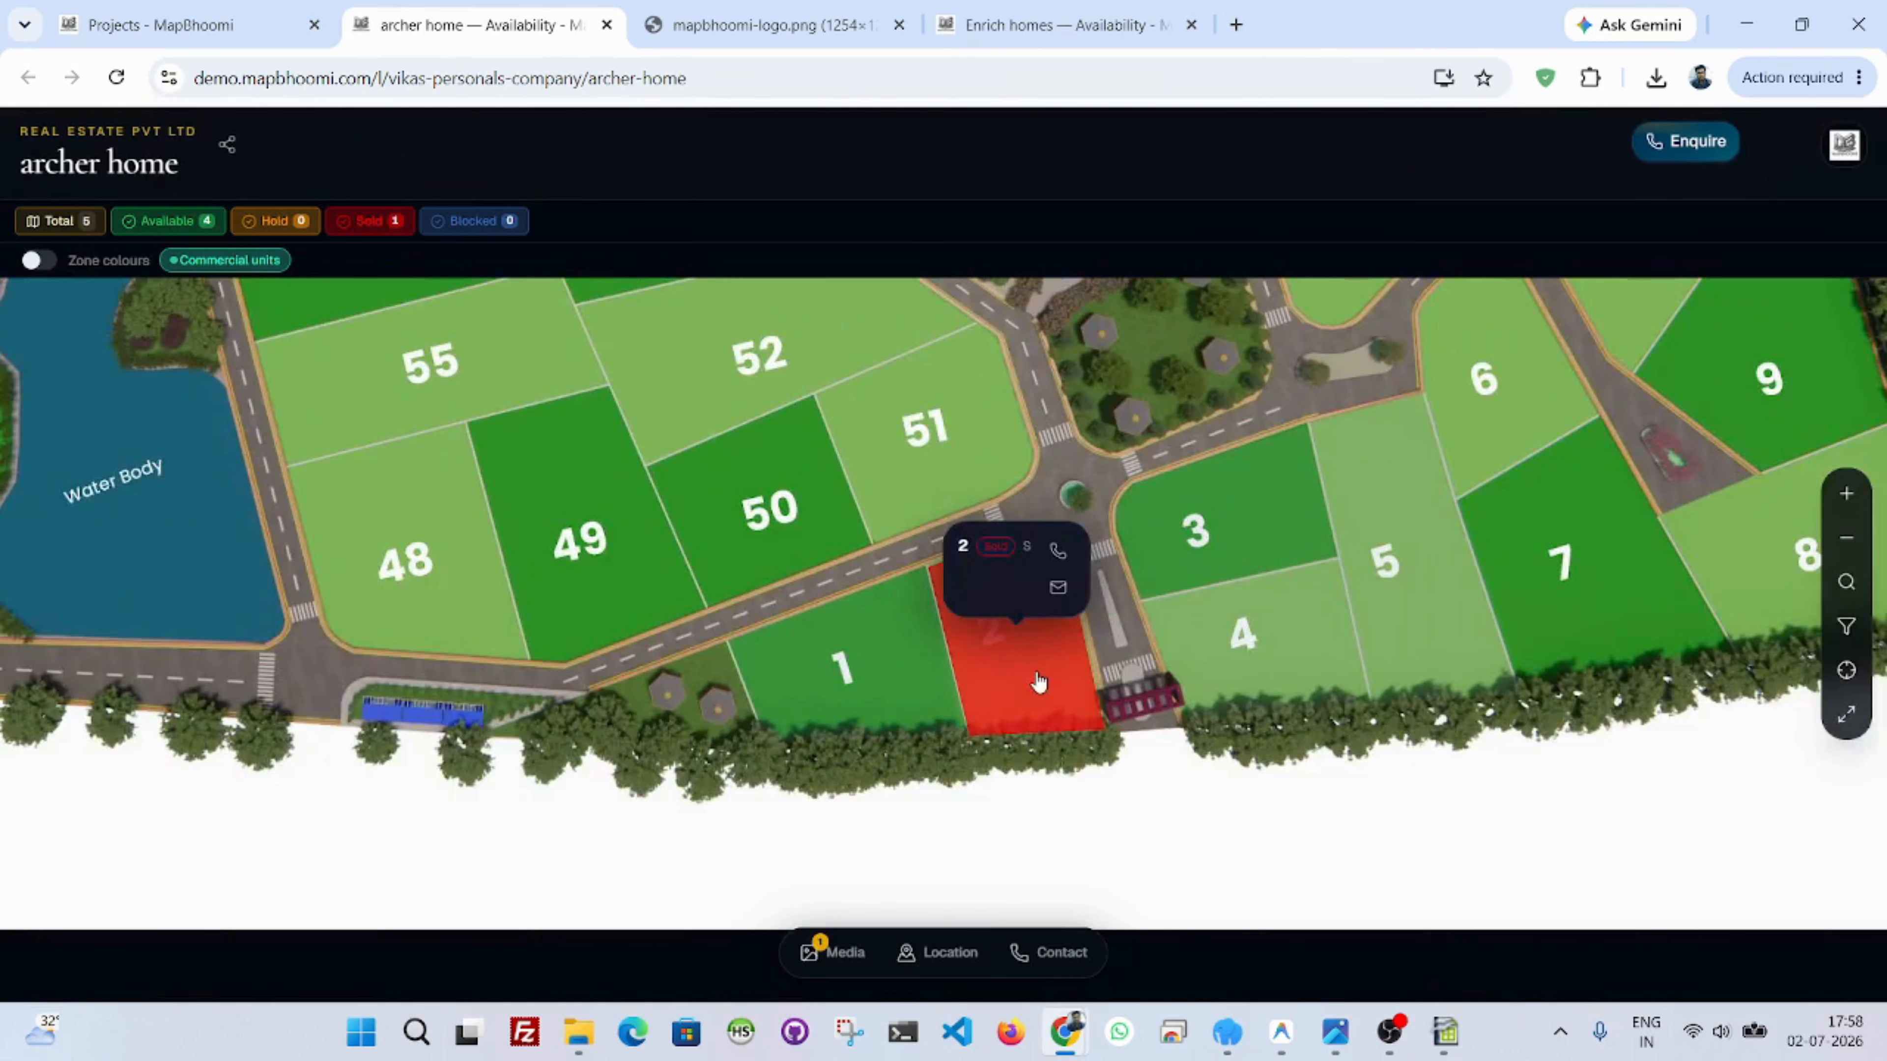
scroll(1040, 683, down, 4)
scroll(1042, 689, up, 3)
scroll(1108, 692, down, 3)
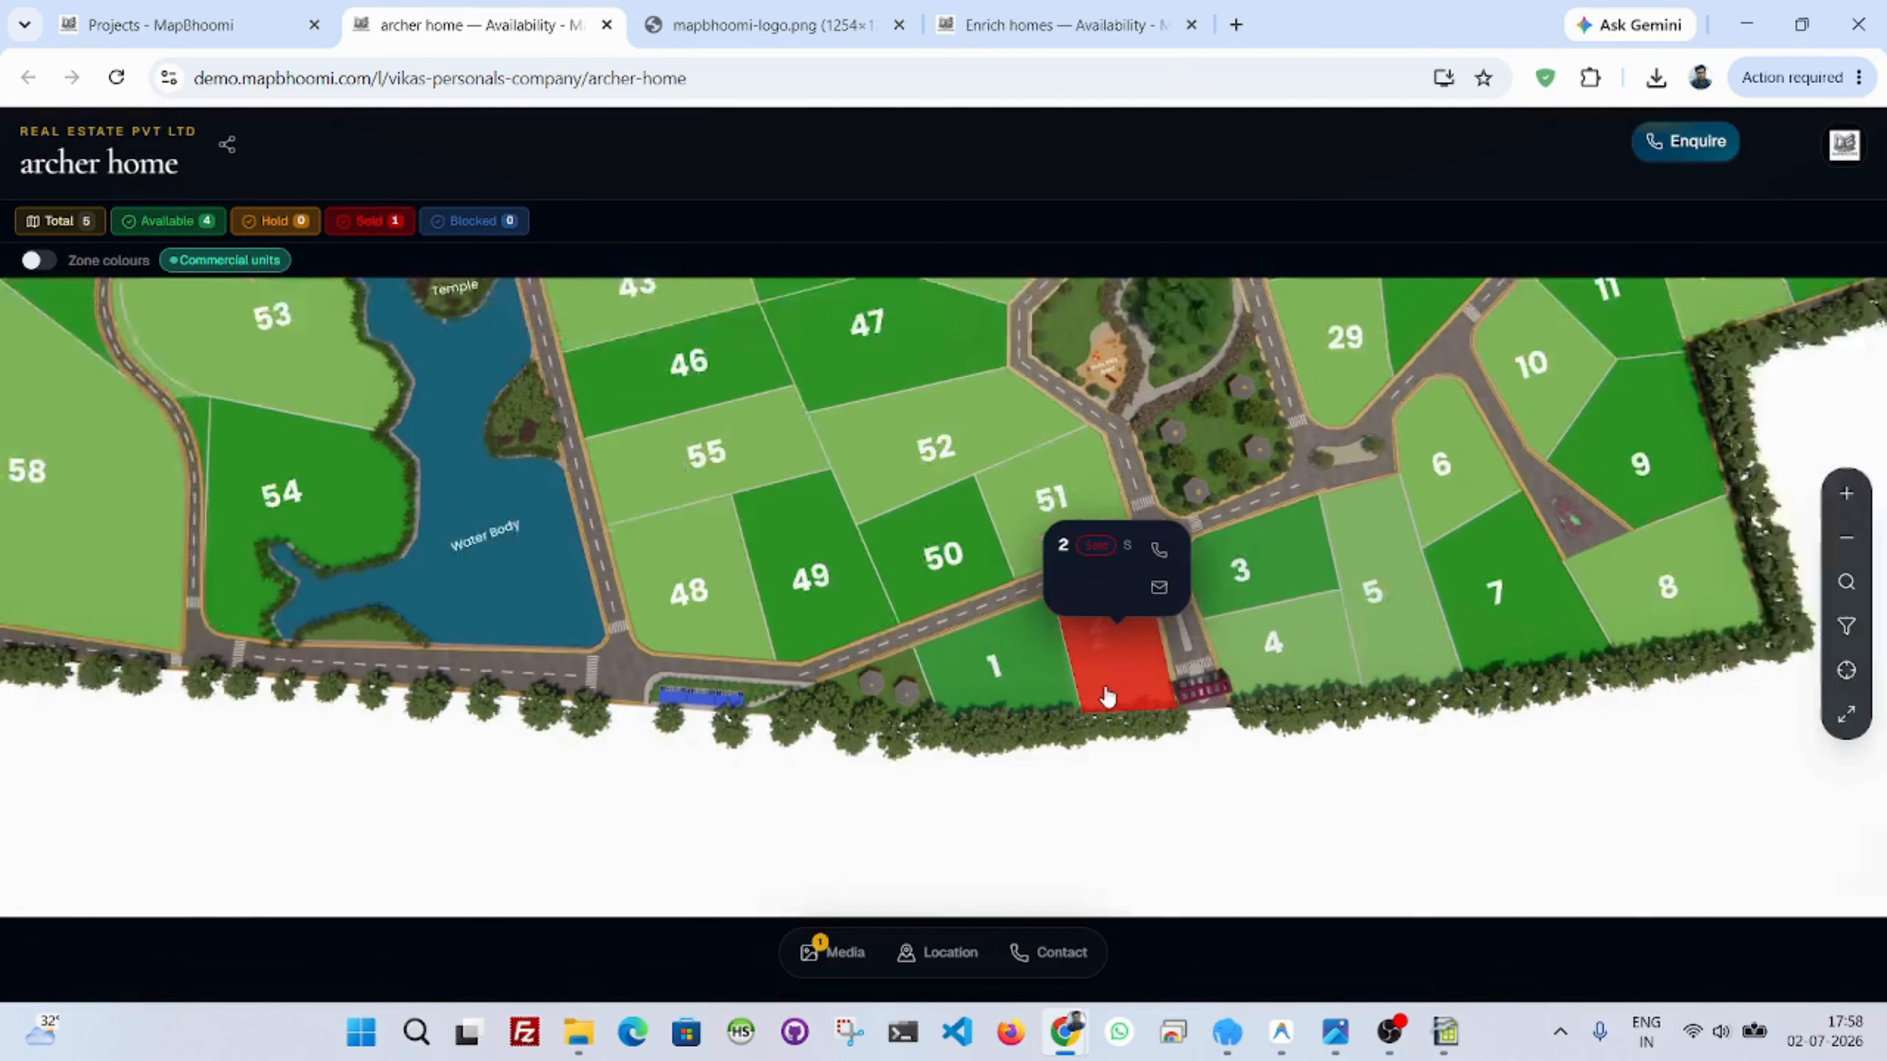
Return to the company workspace and reopen the sales layout of the archer home project.
click(296, 10)
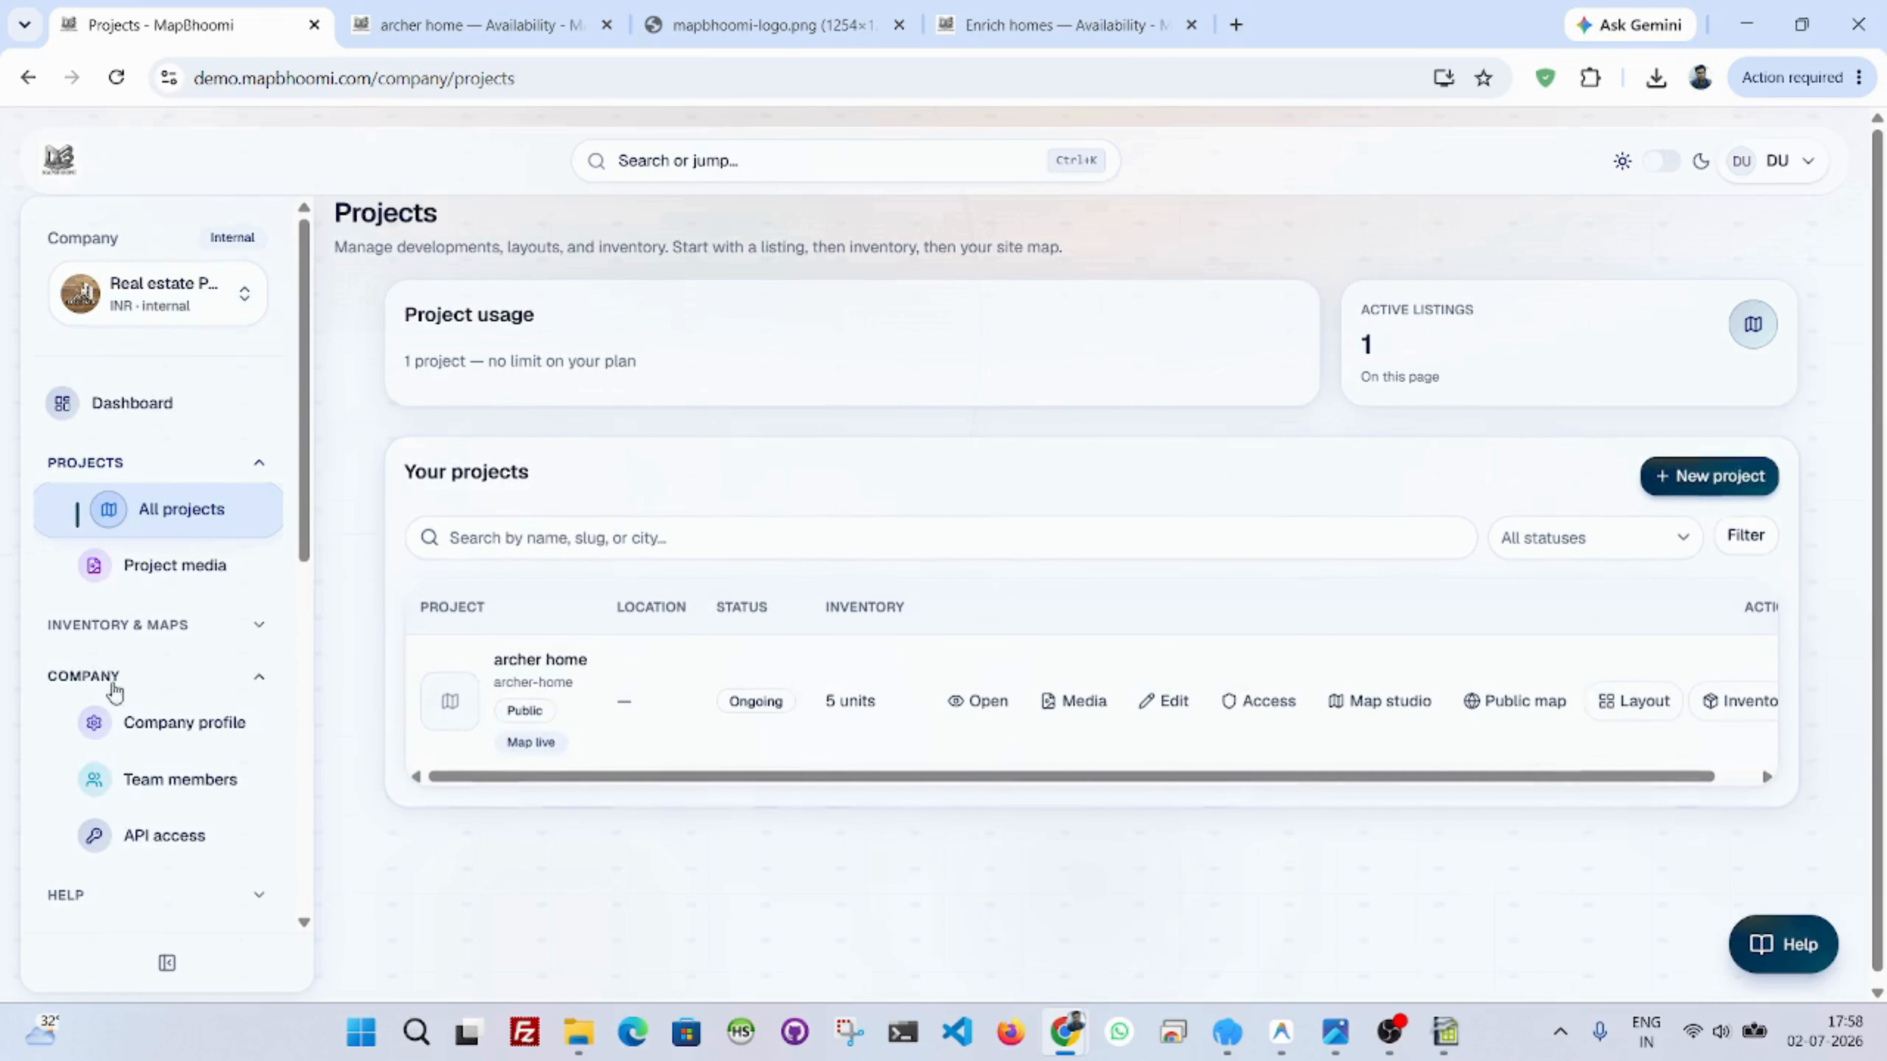
scroll(134, 713, down, 5)
scroll(156, 669, down, 2)
scroll(219, 489, up, 3)
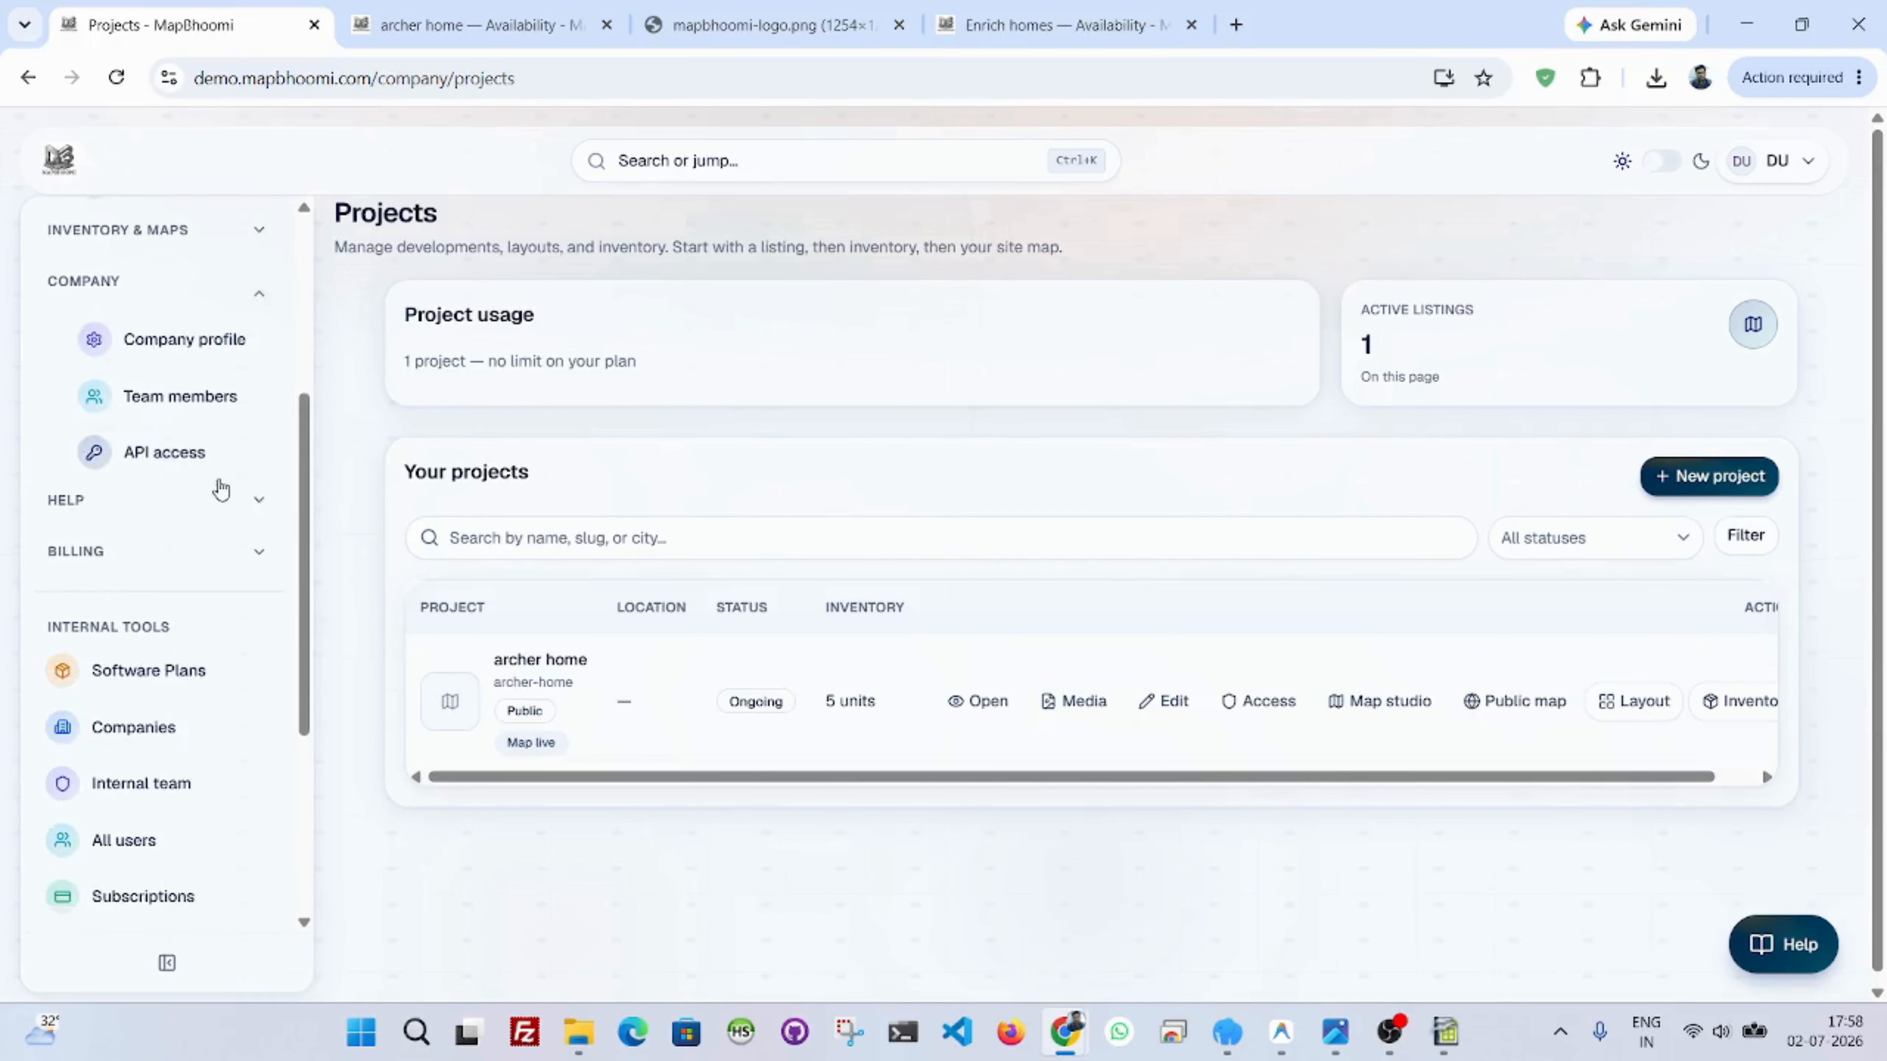
scroll(245, 513, up, 2)
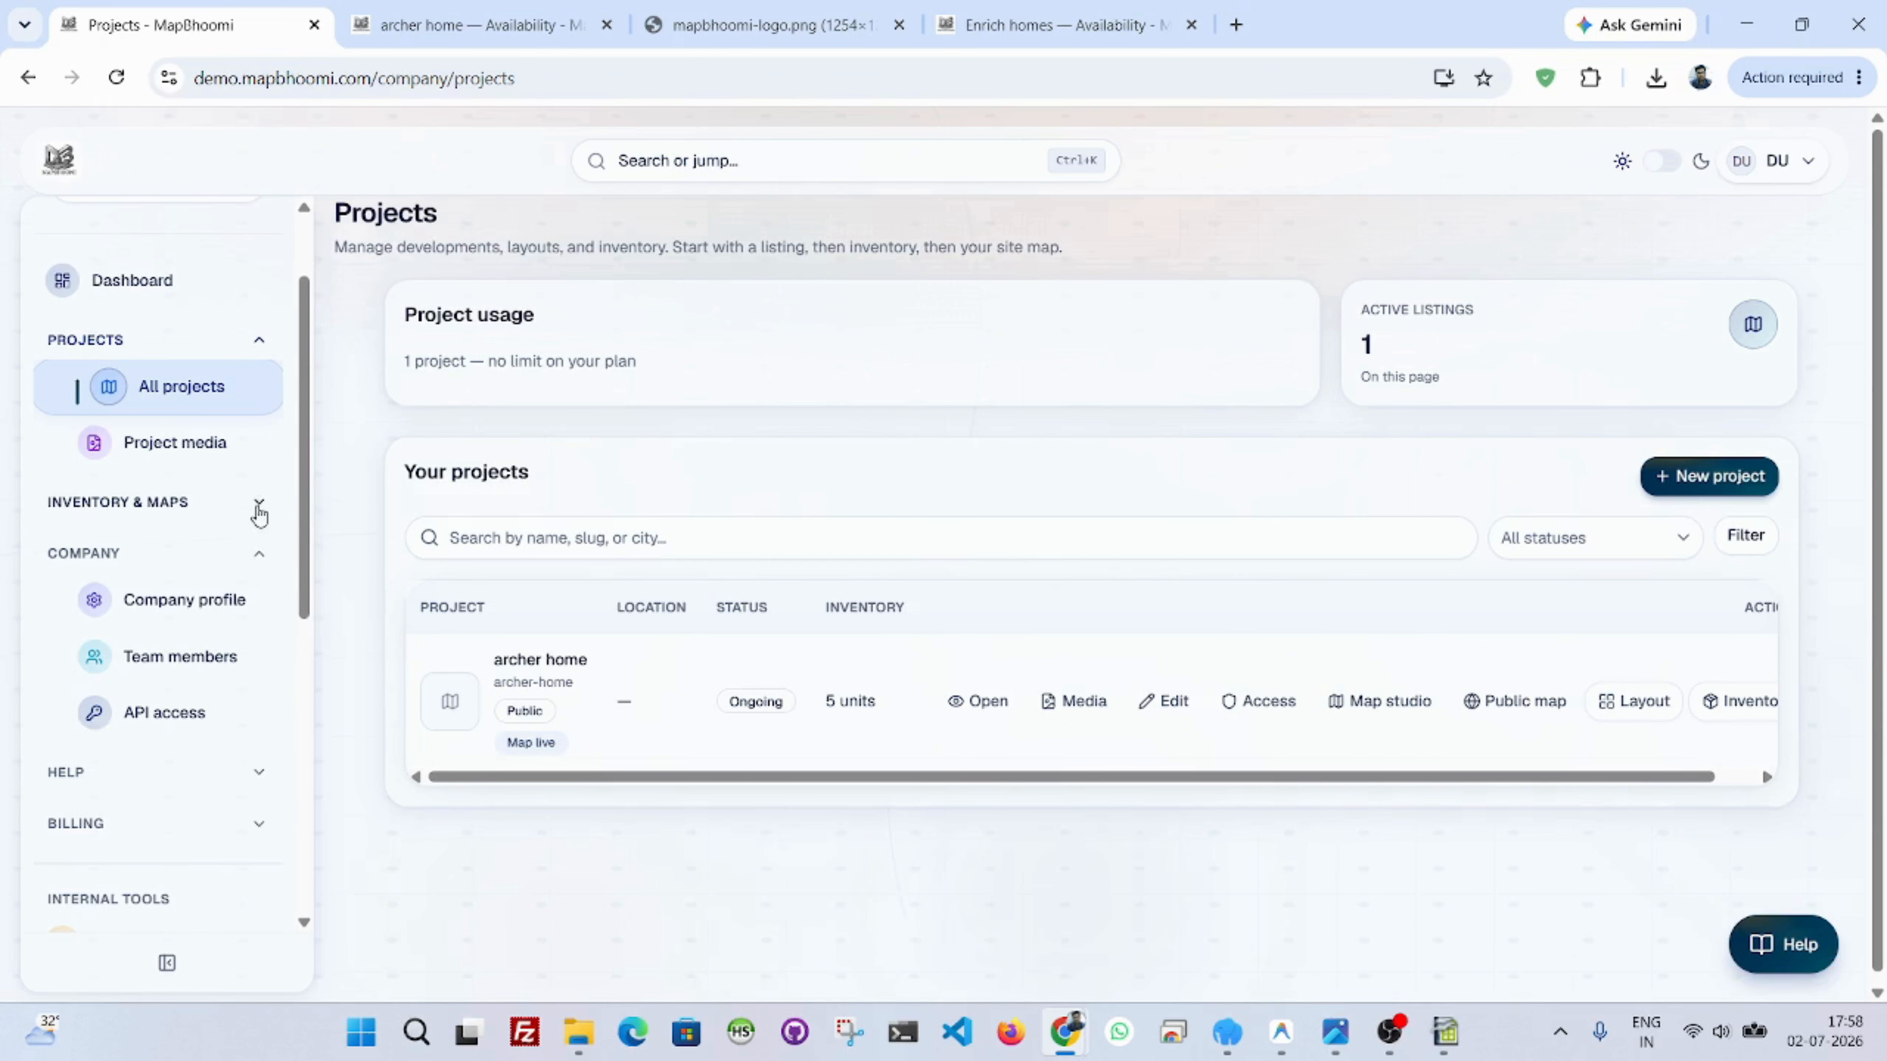
click(257, 503)
click(219, 718)
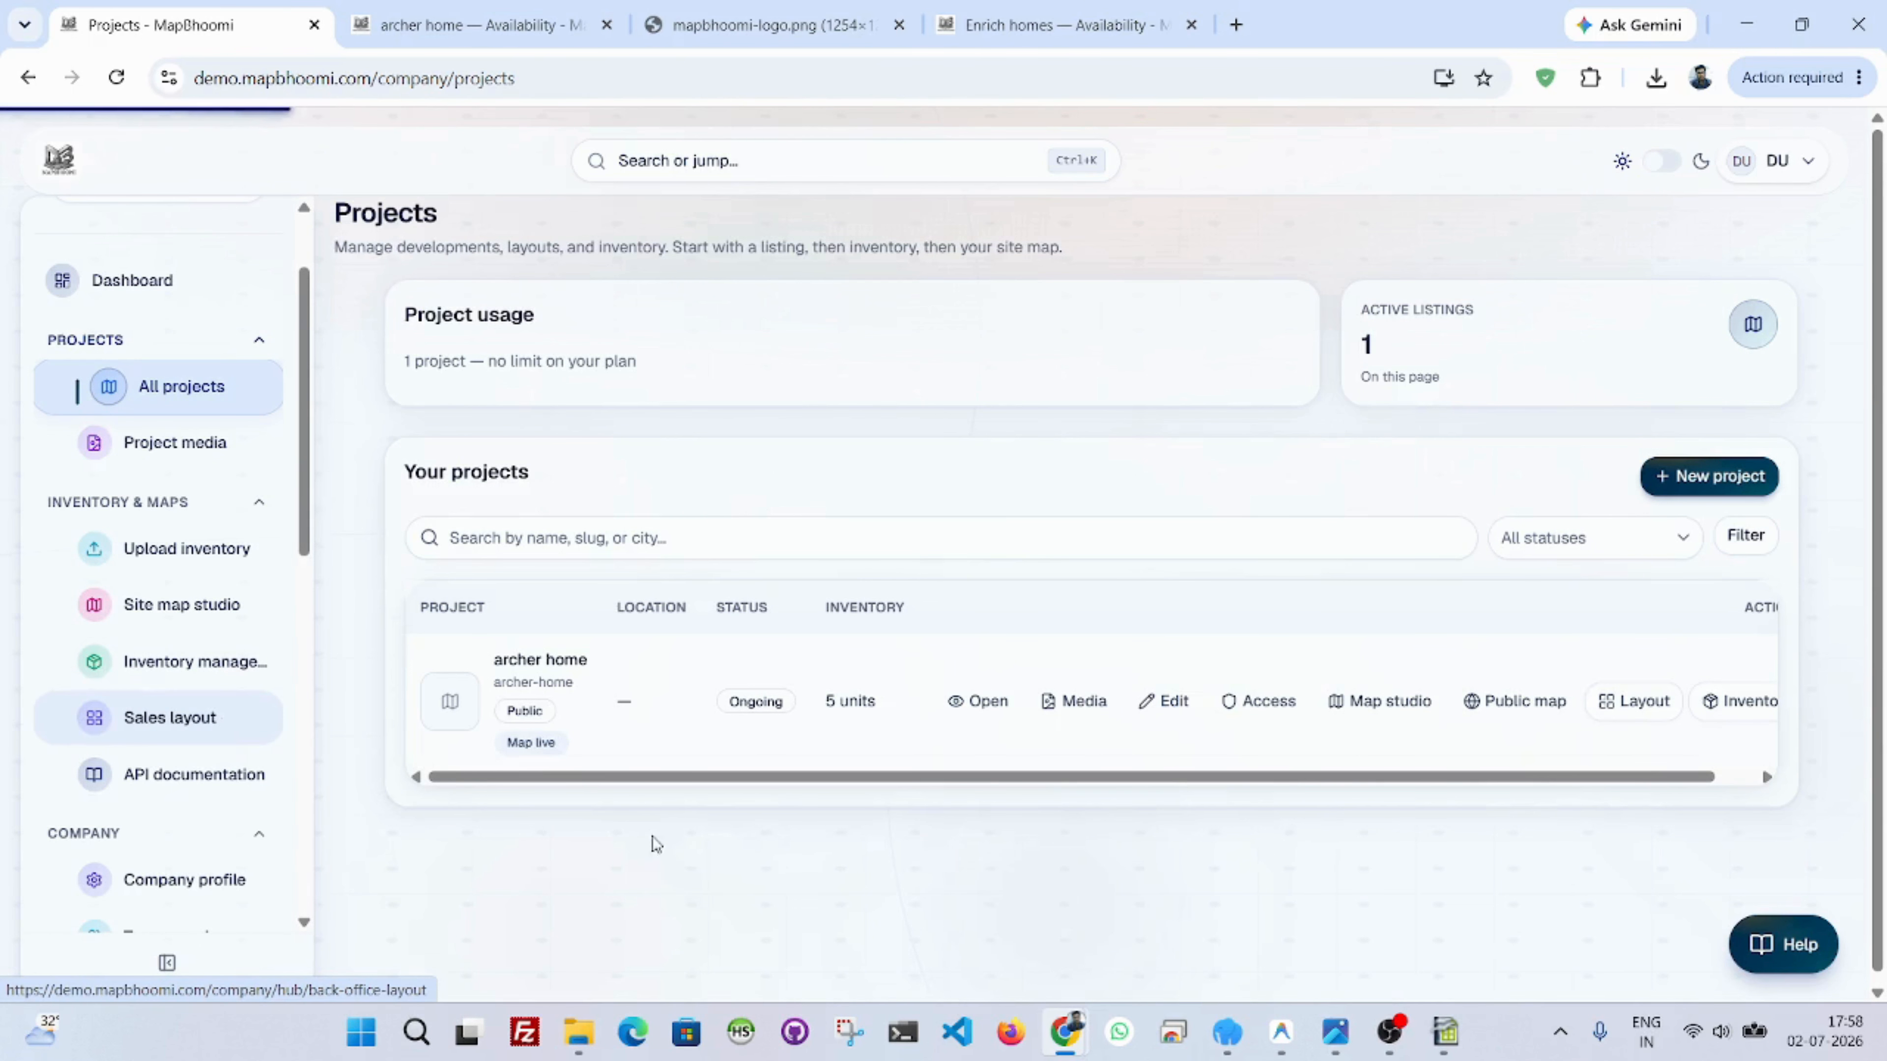
scroll(1206, 829, up, 3)
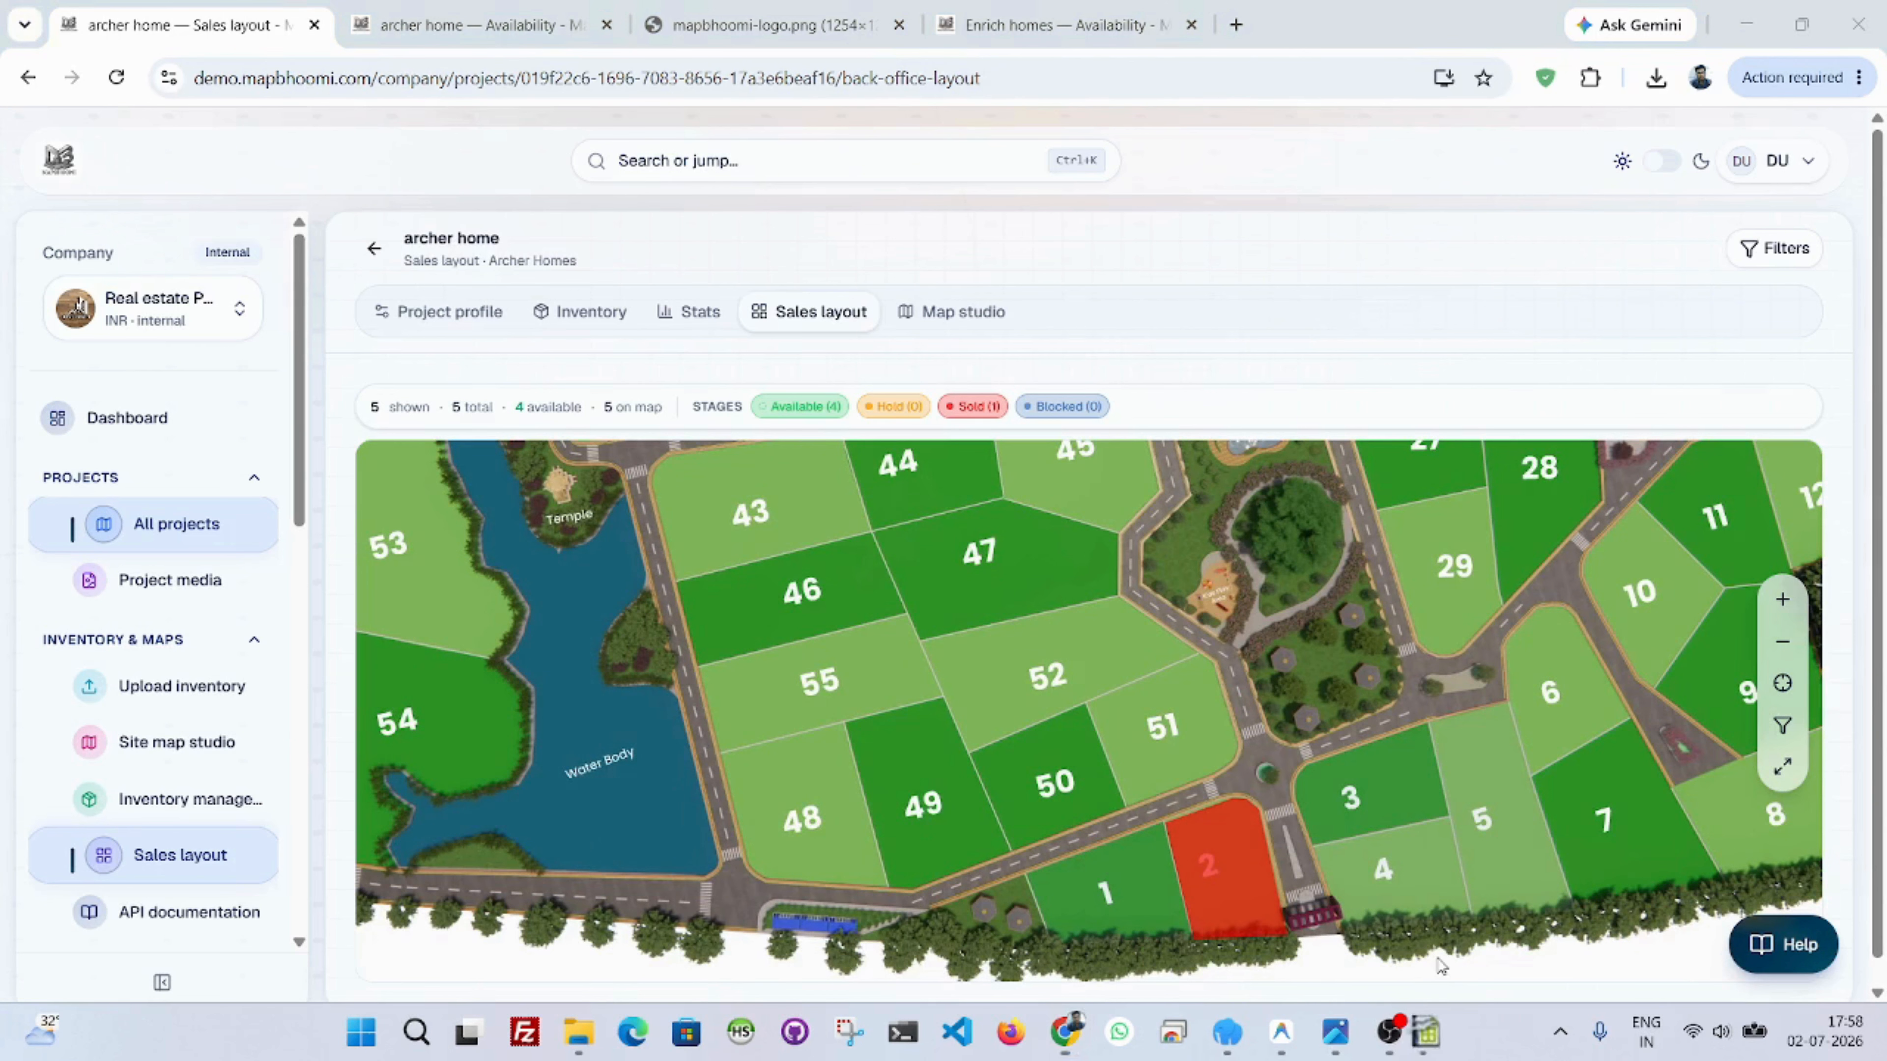
Set unit 5's inventory stage to Hold on the sales layout.
drag(1475, 987, 1329, 938)
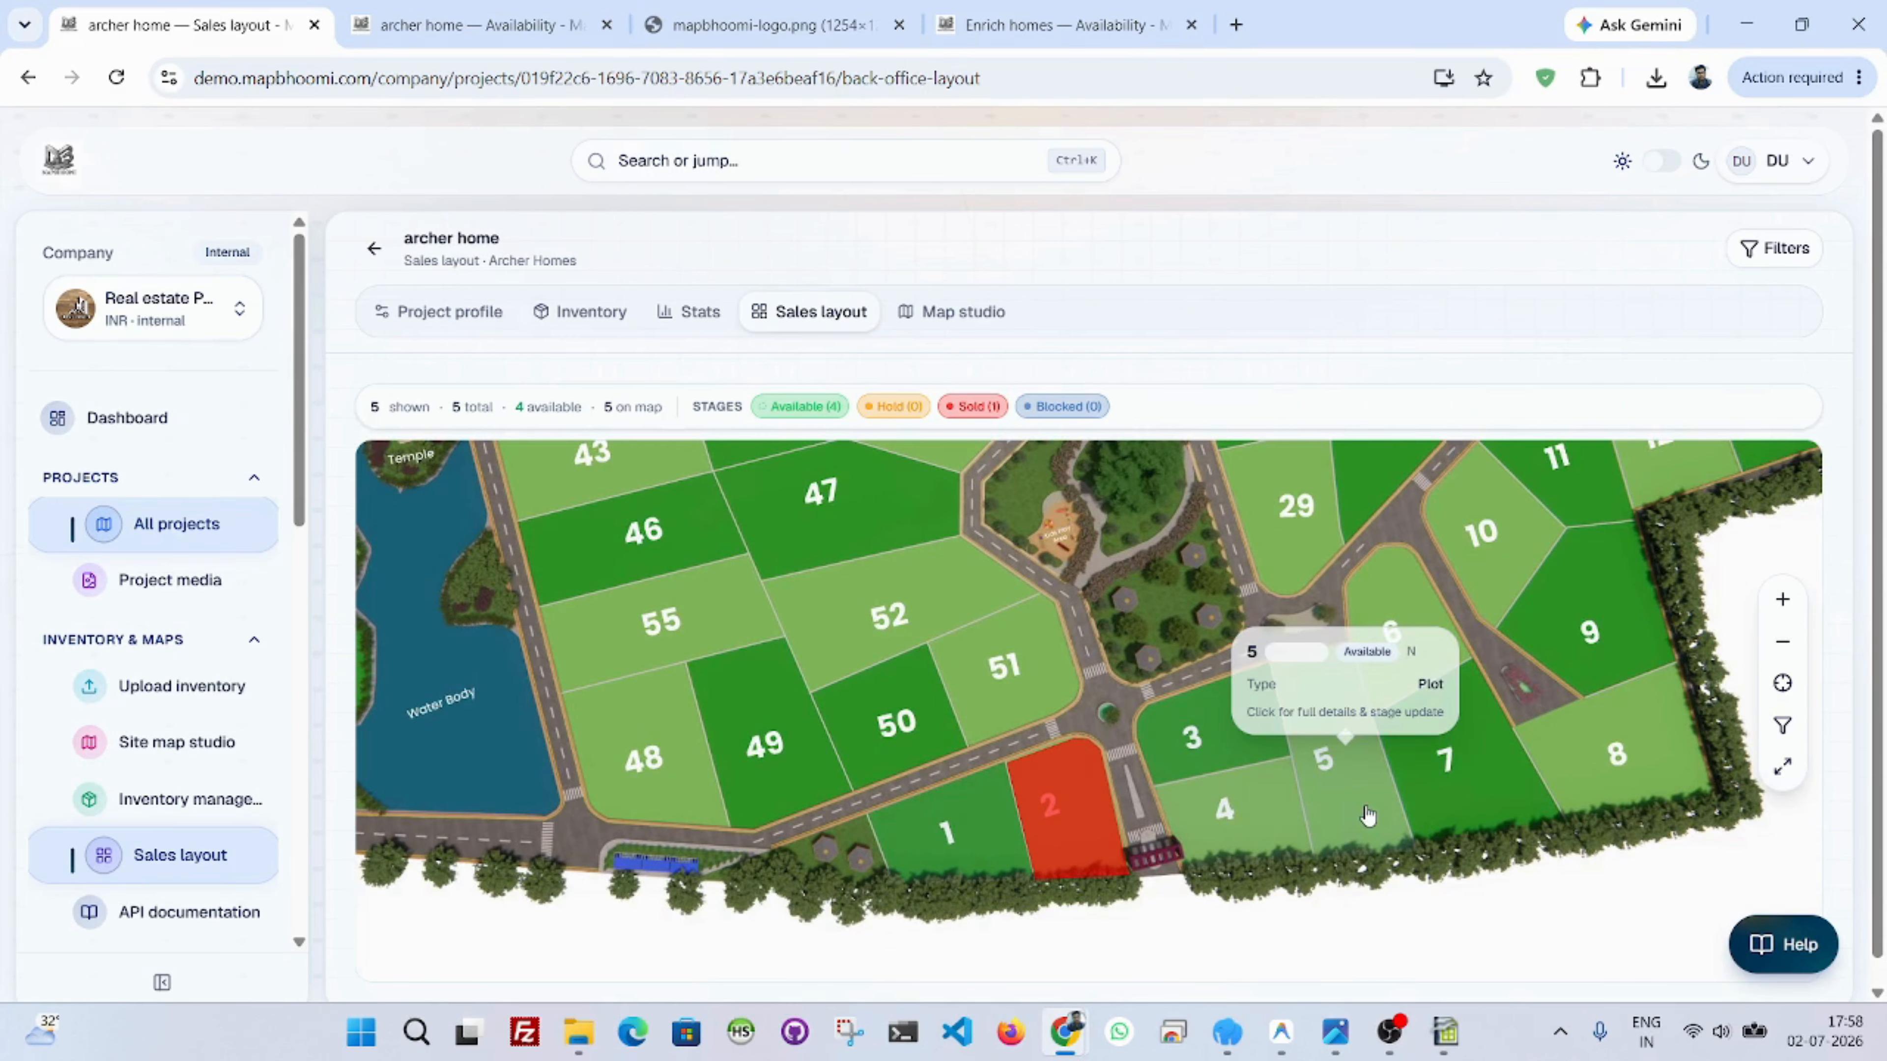
click(1341, 784)
click(1611, 448)
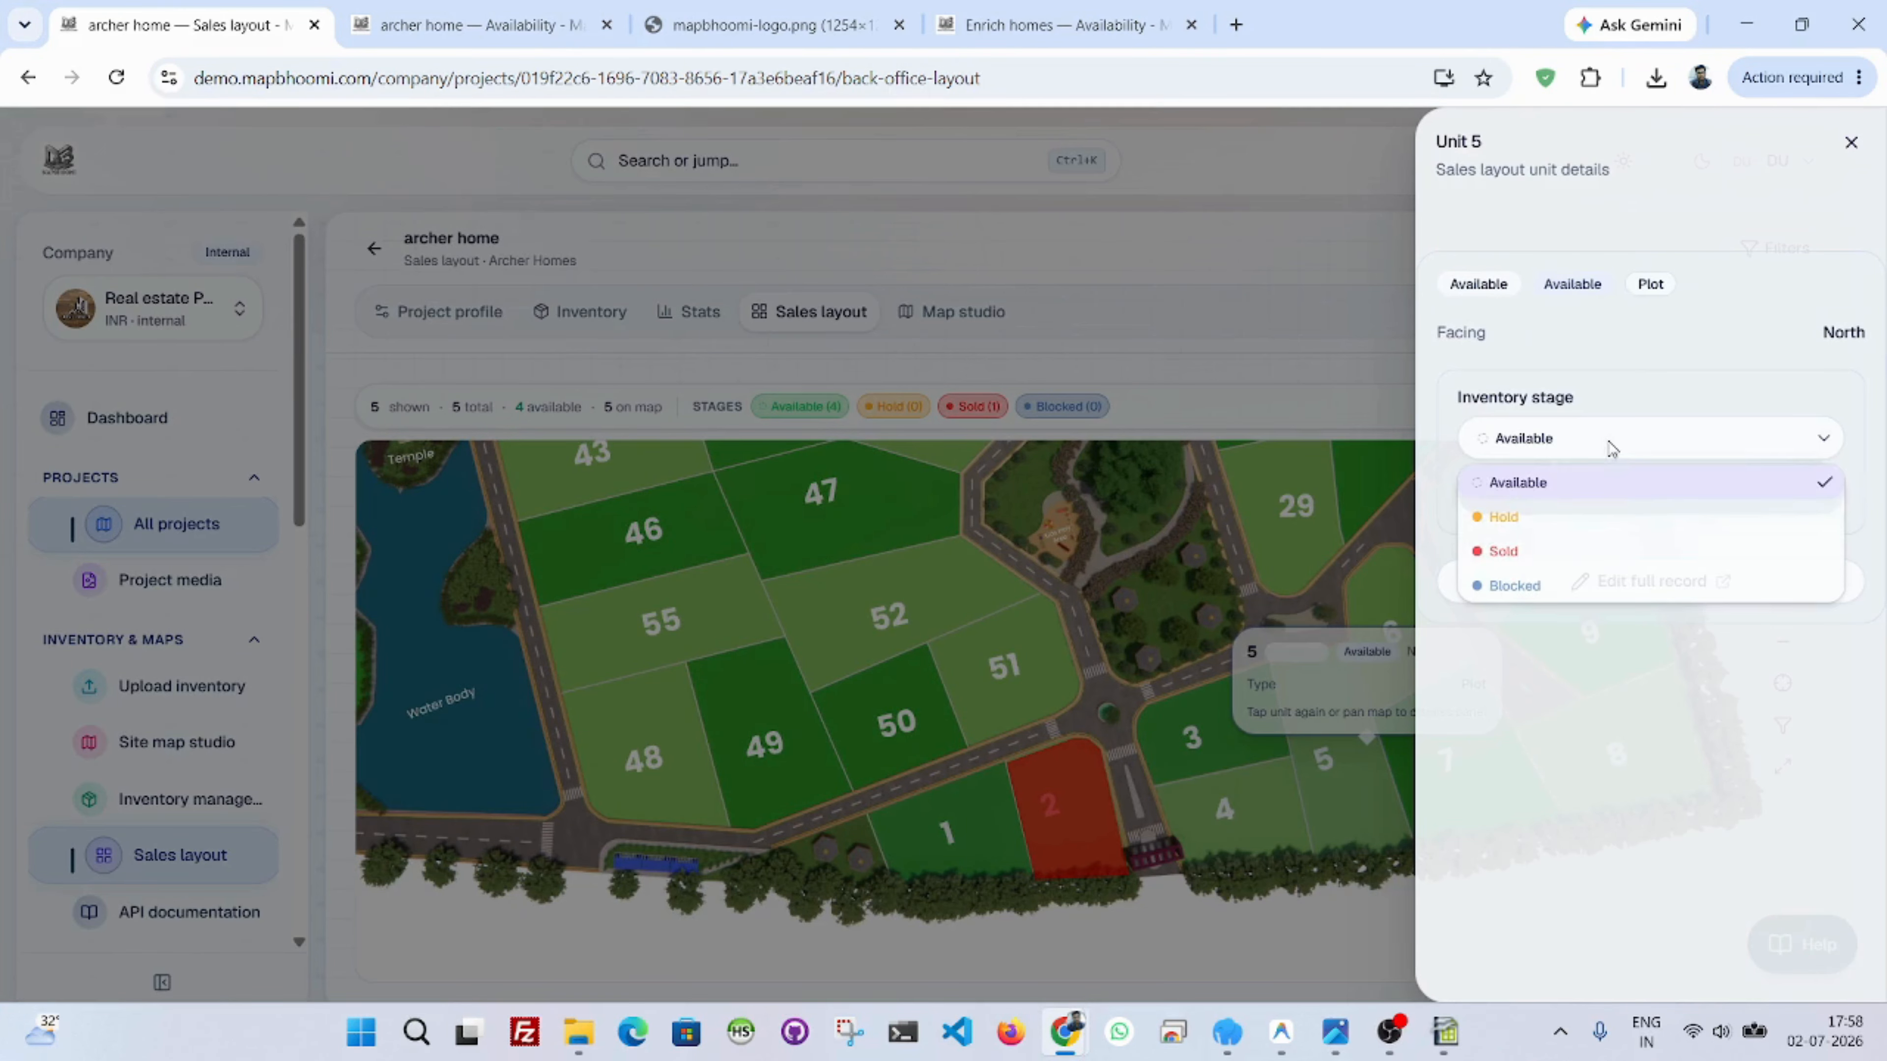
click(1585, 517)
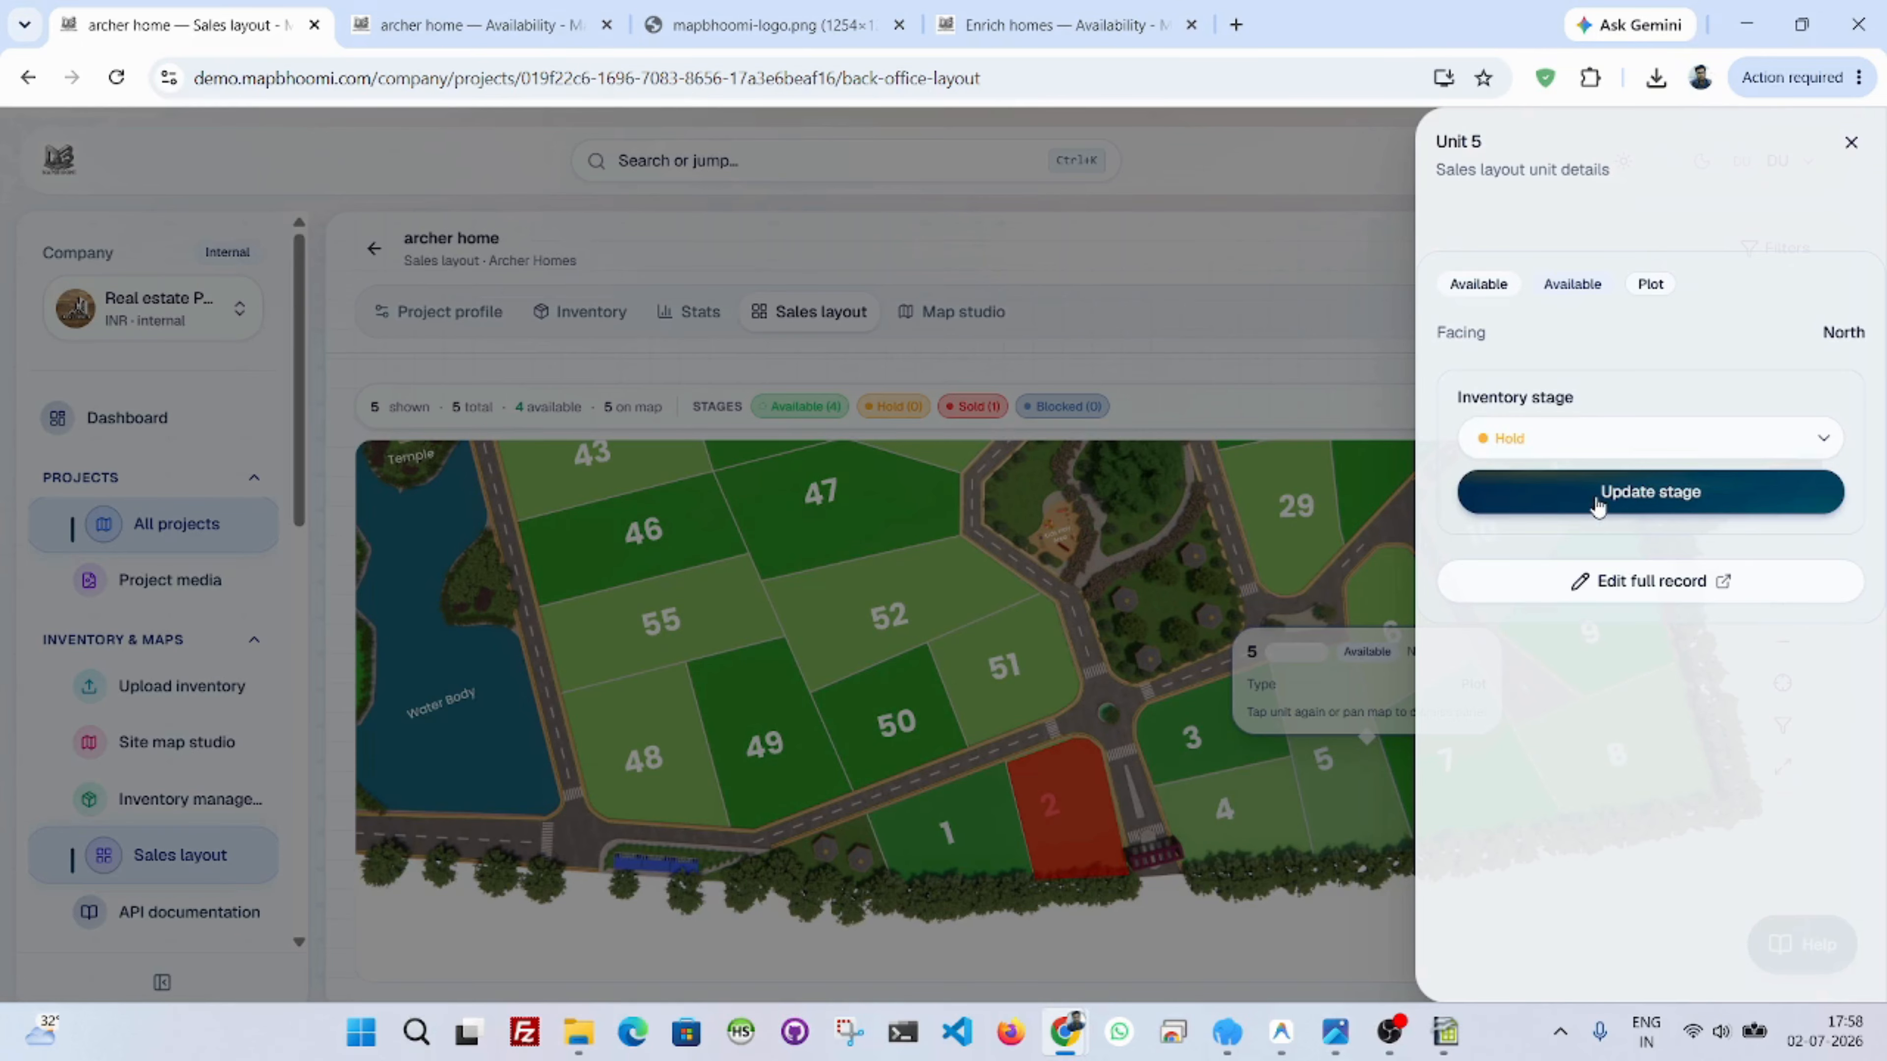
click(1595, 496)
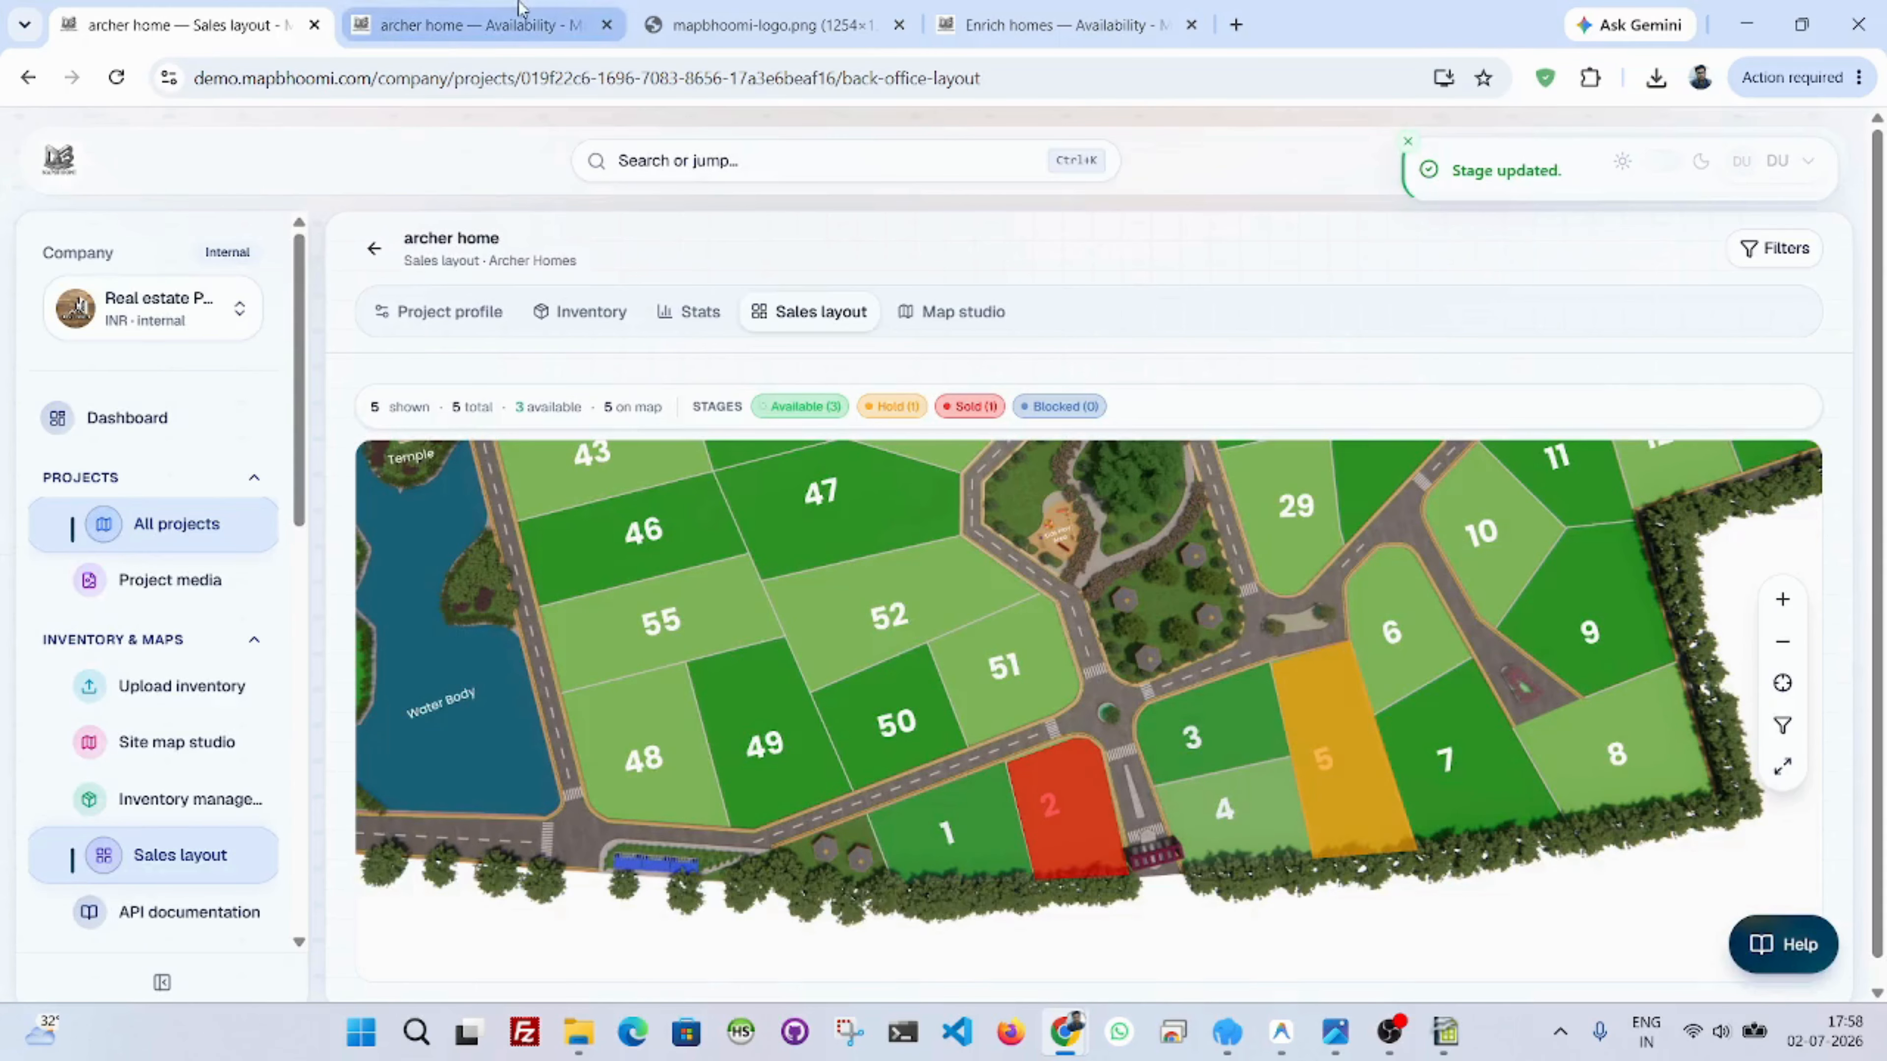
Reload the public archer home map to check unit 5's status, and return to the sales layout.
click(564, 25)
click(121, 93)
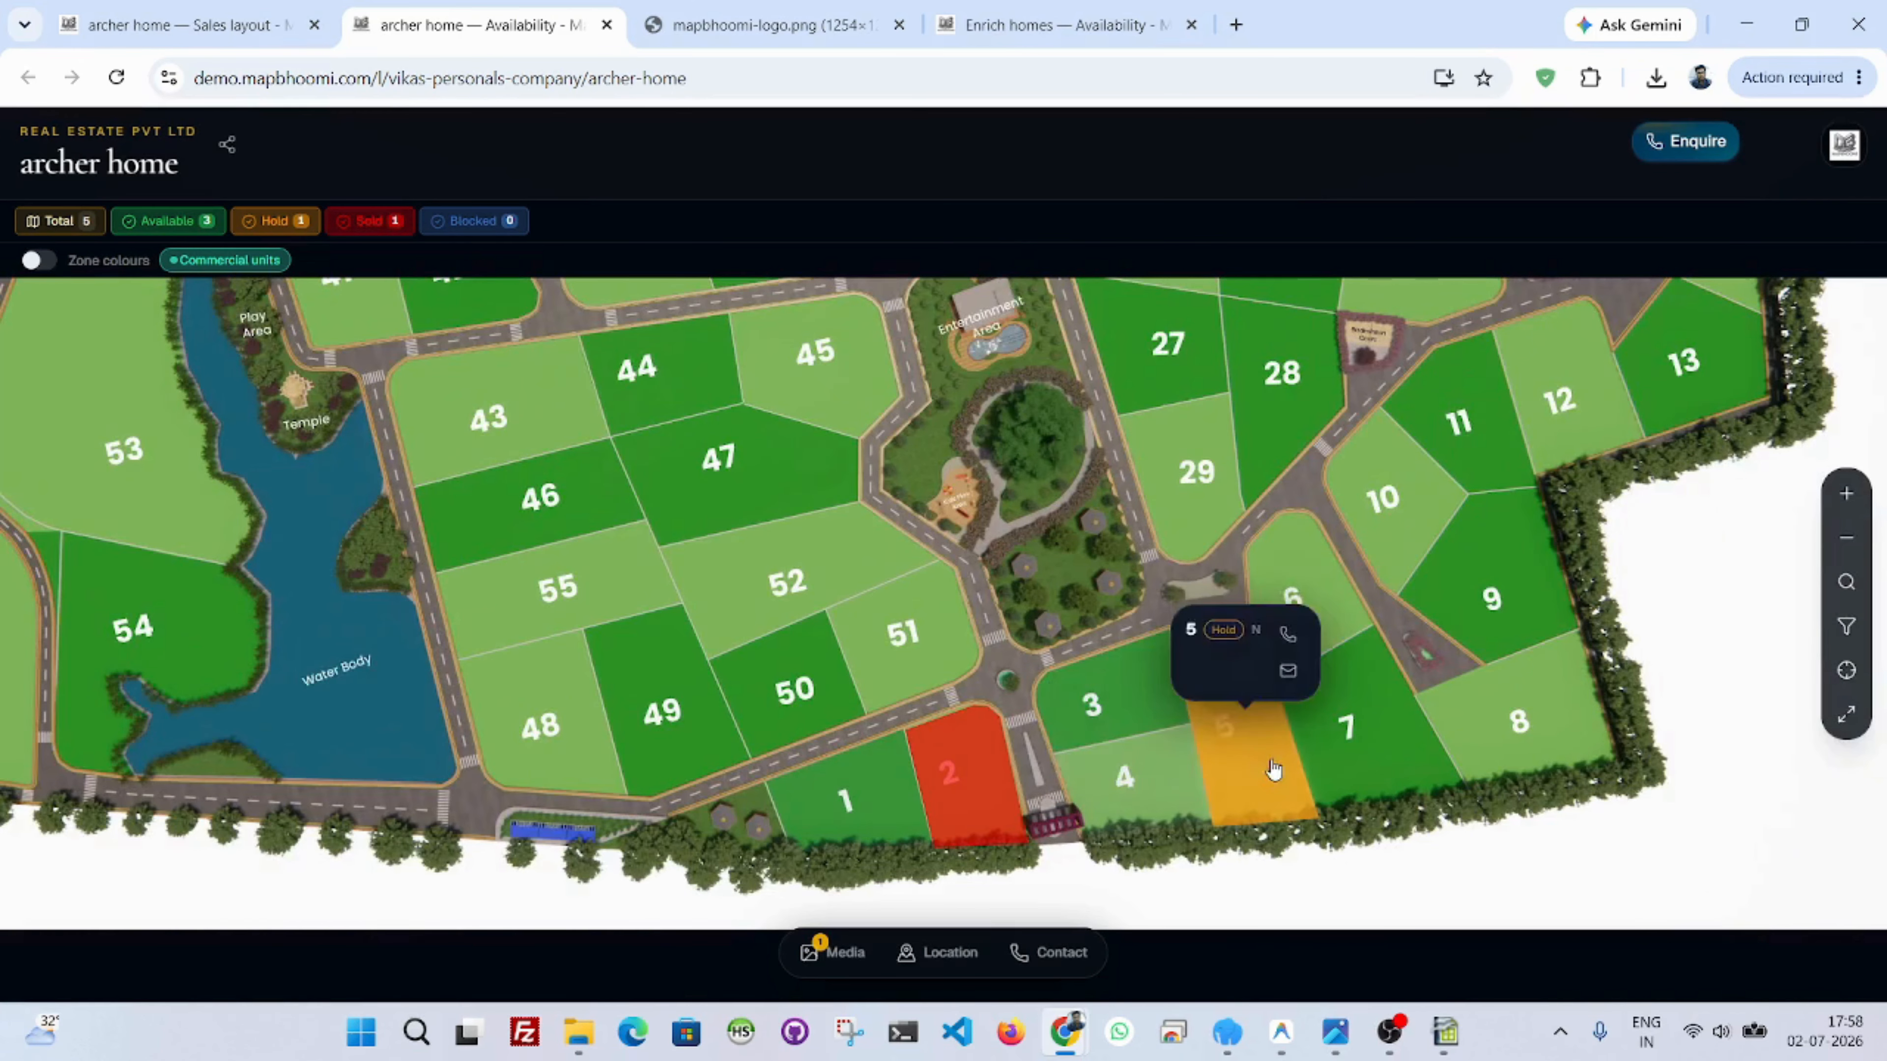
click(250, 9)
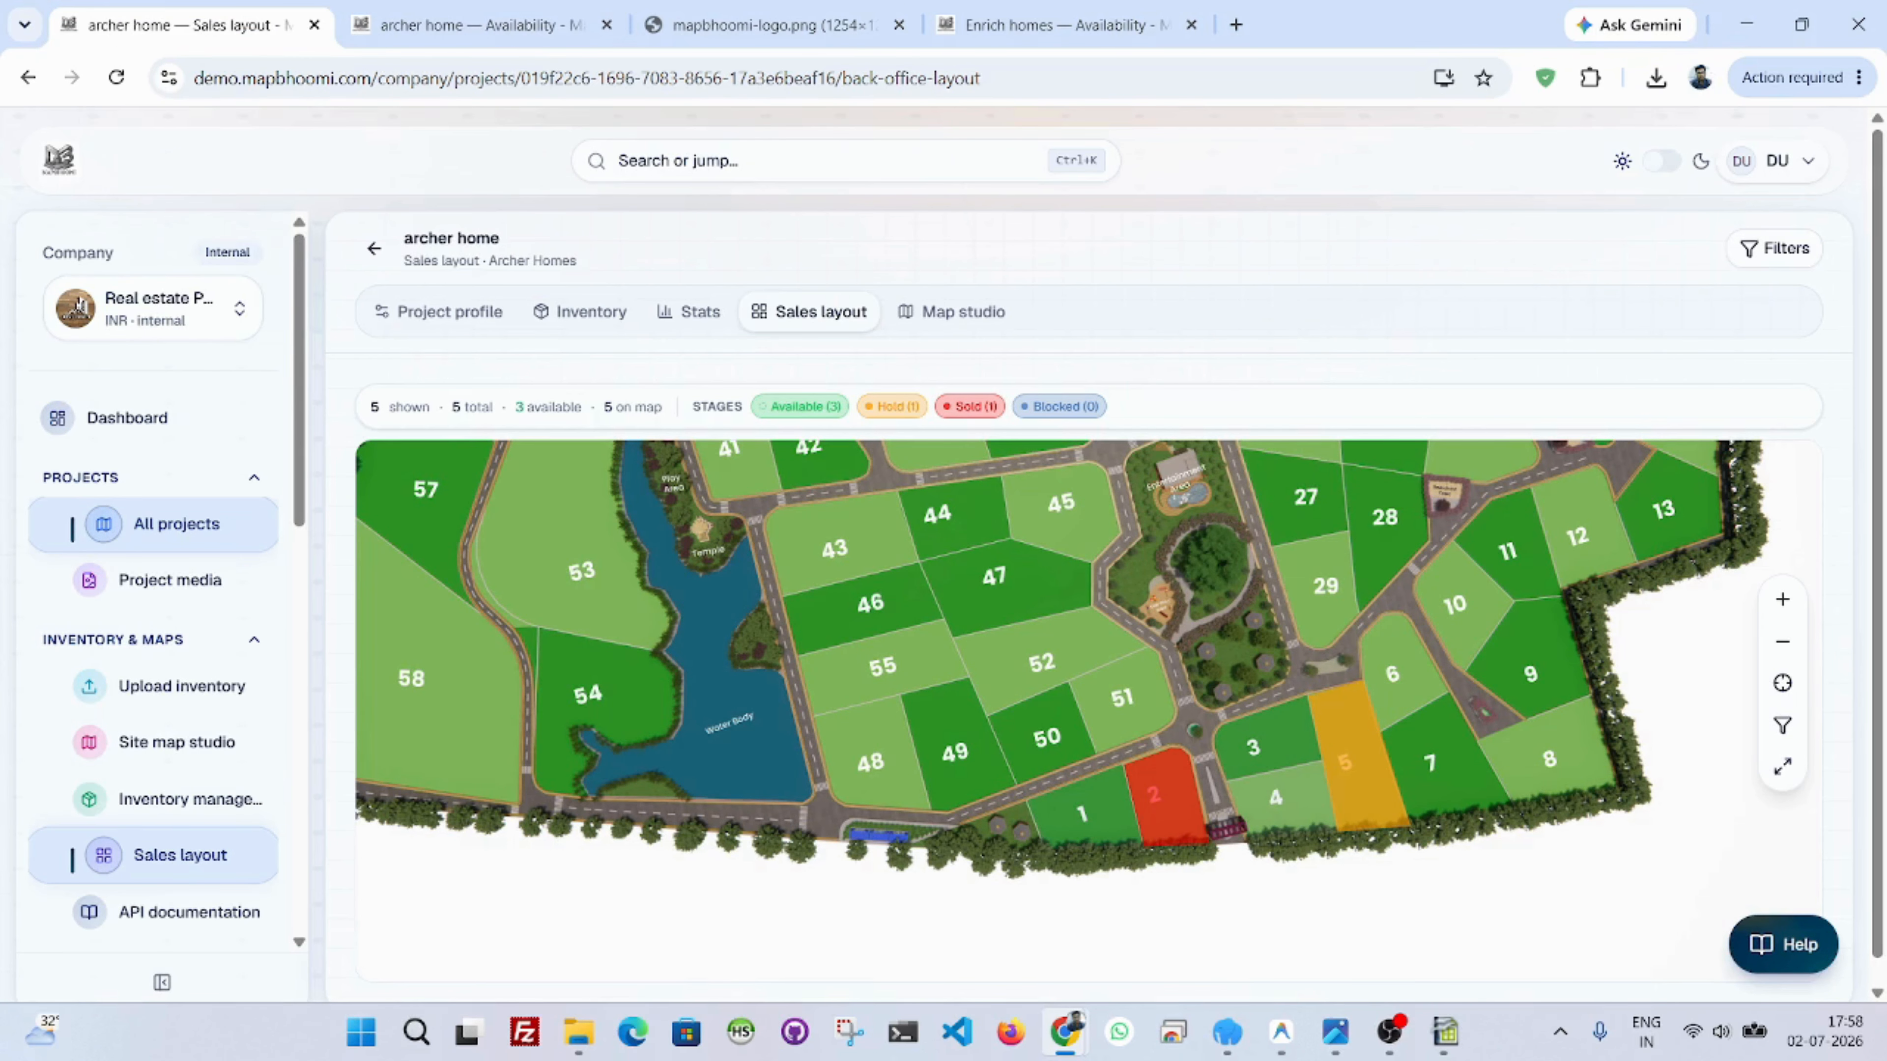
scroll(1296, 892, down, 2)
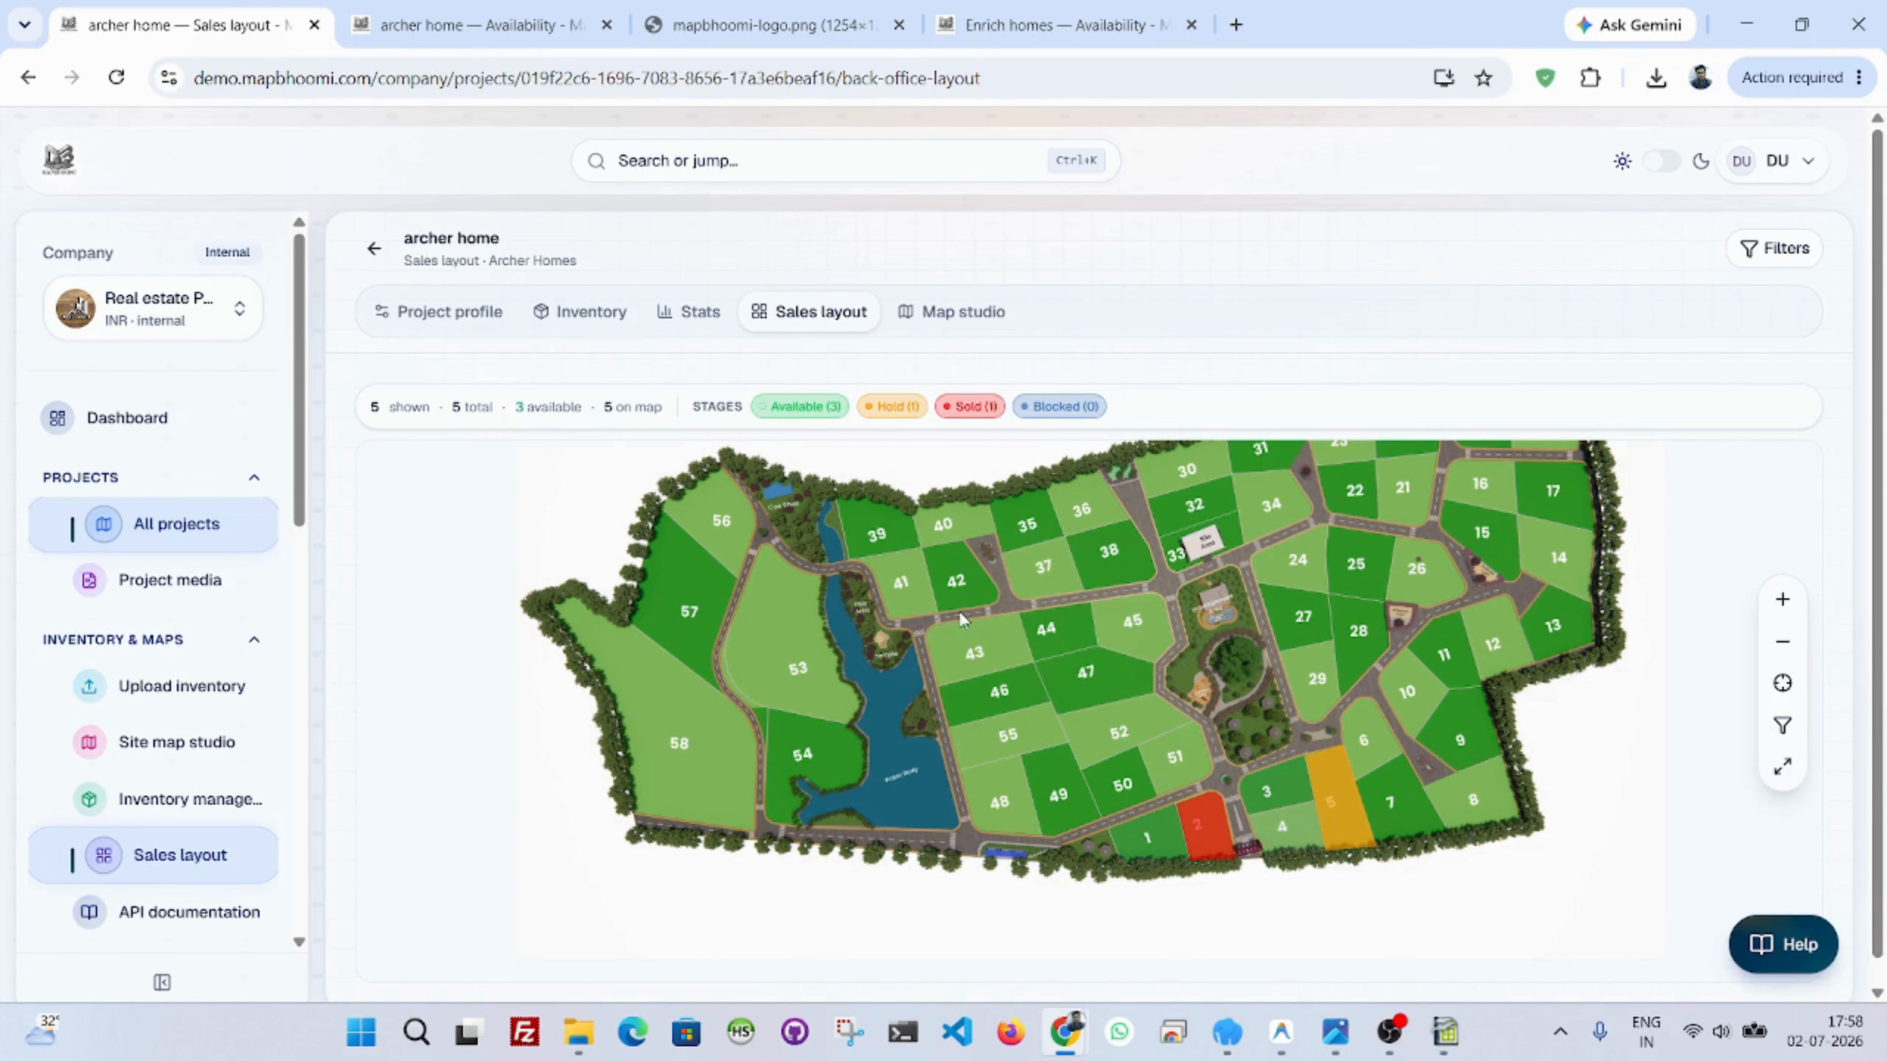
scroll(349, 639, down, 1)
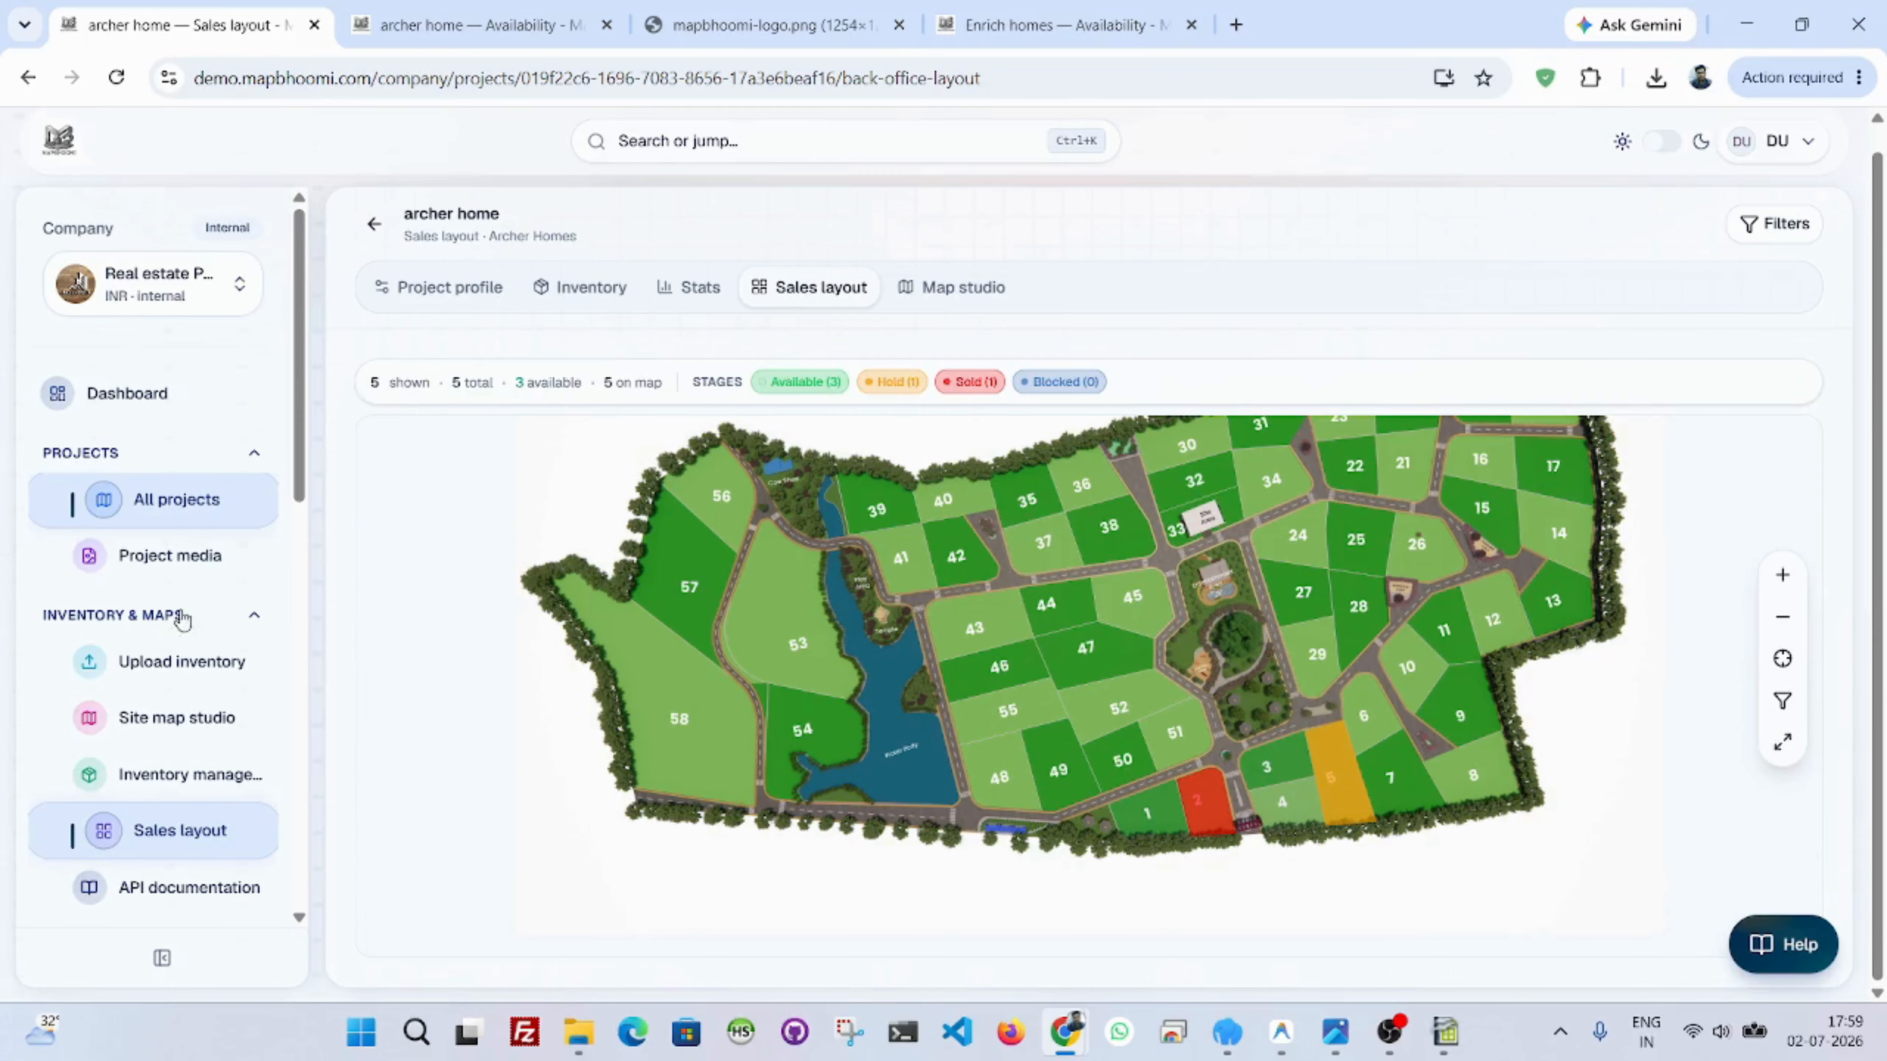
Open the inventory management page of the archer home project.
click(197, 516)
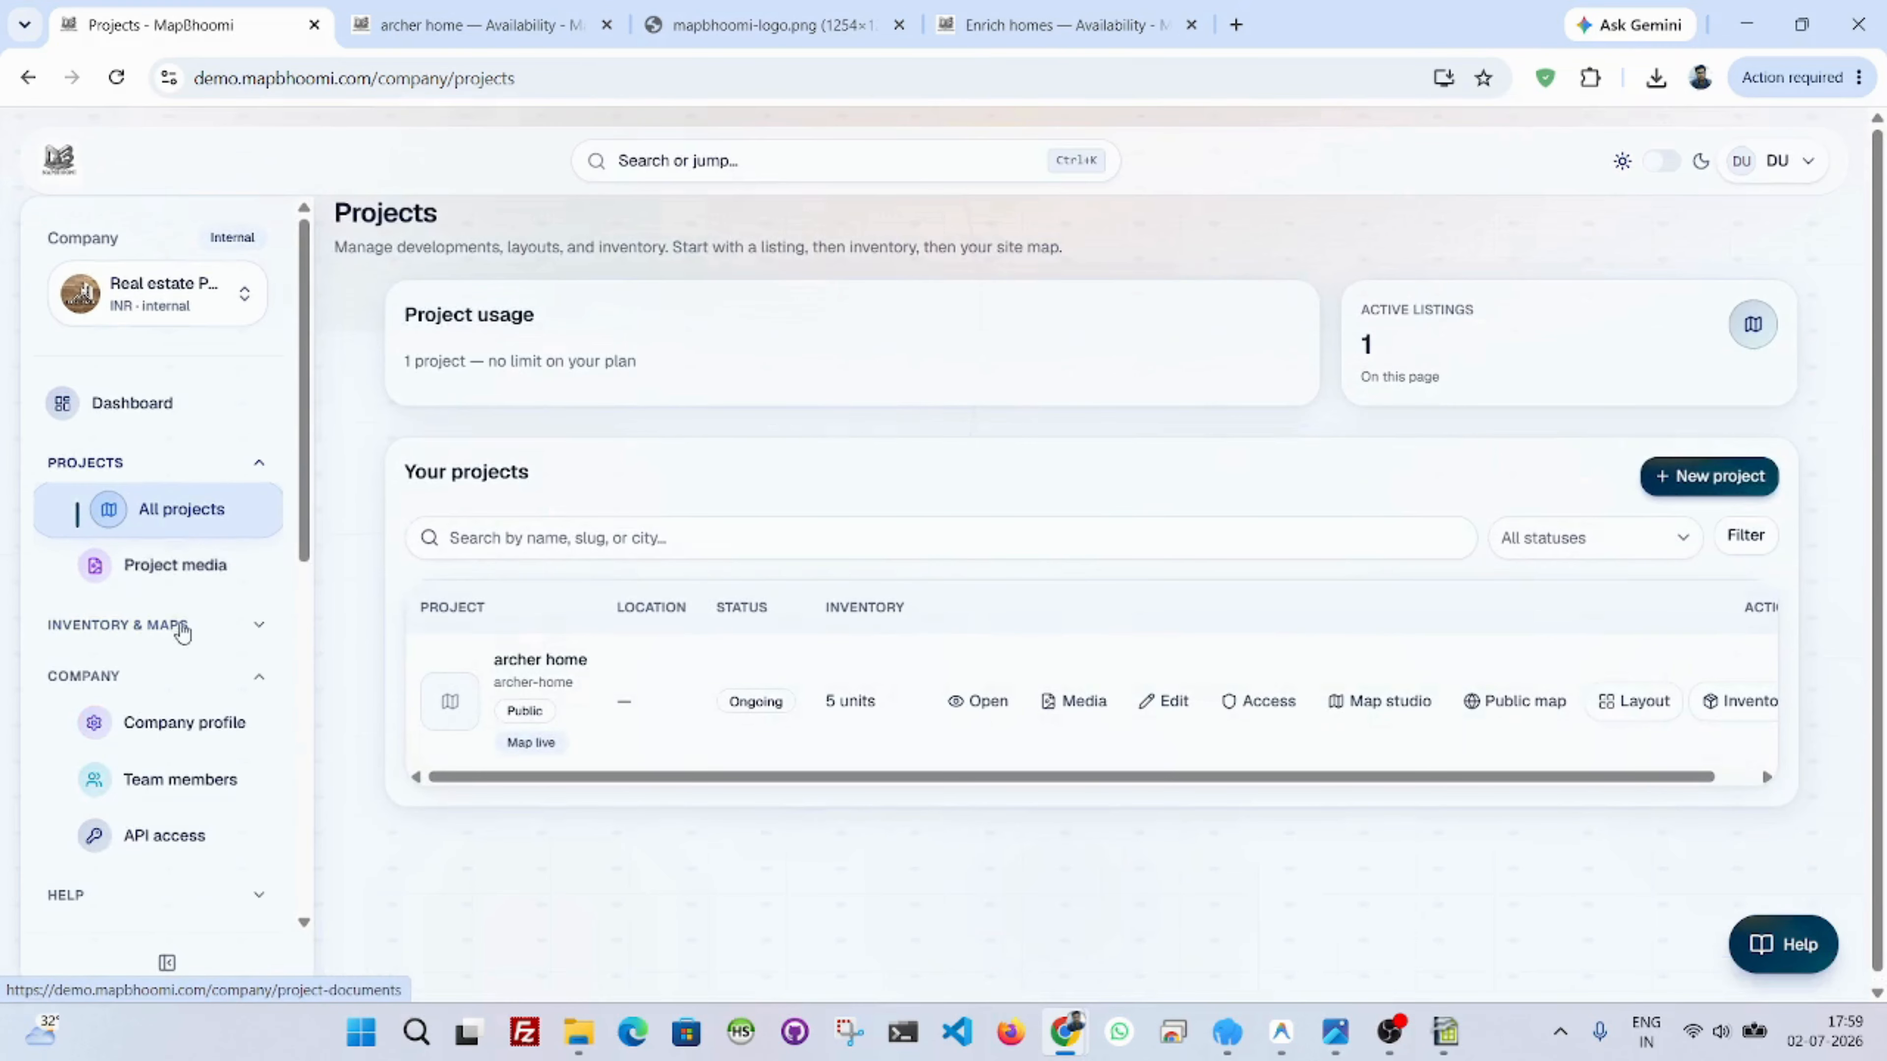
click(195, 625)
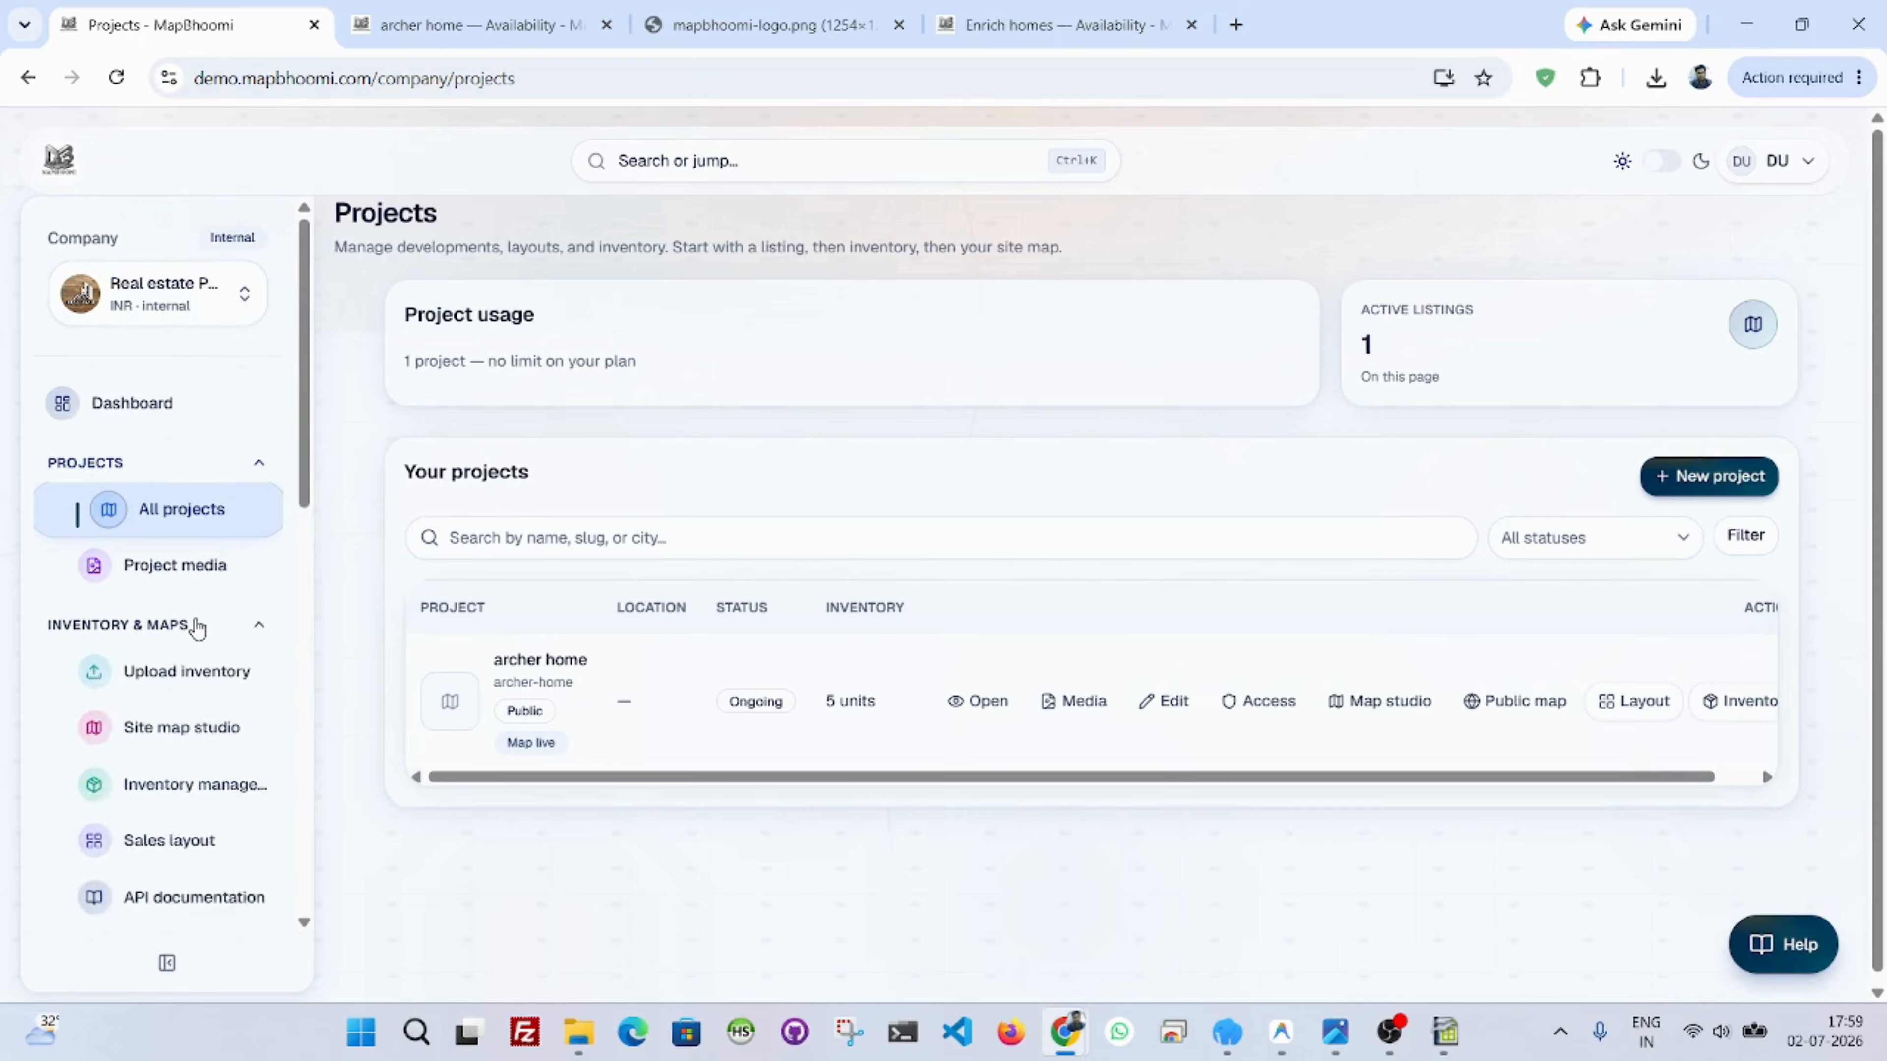
scroll(178, 565, down, 3)
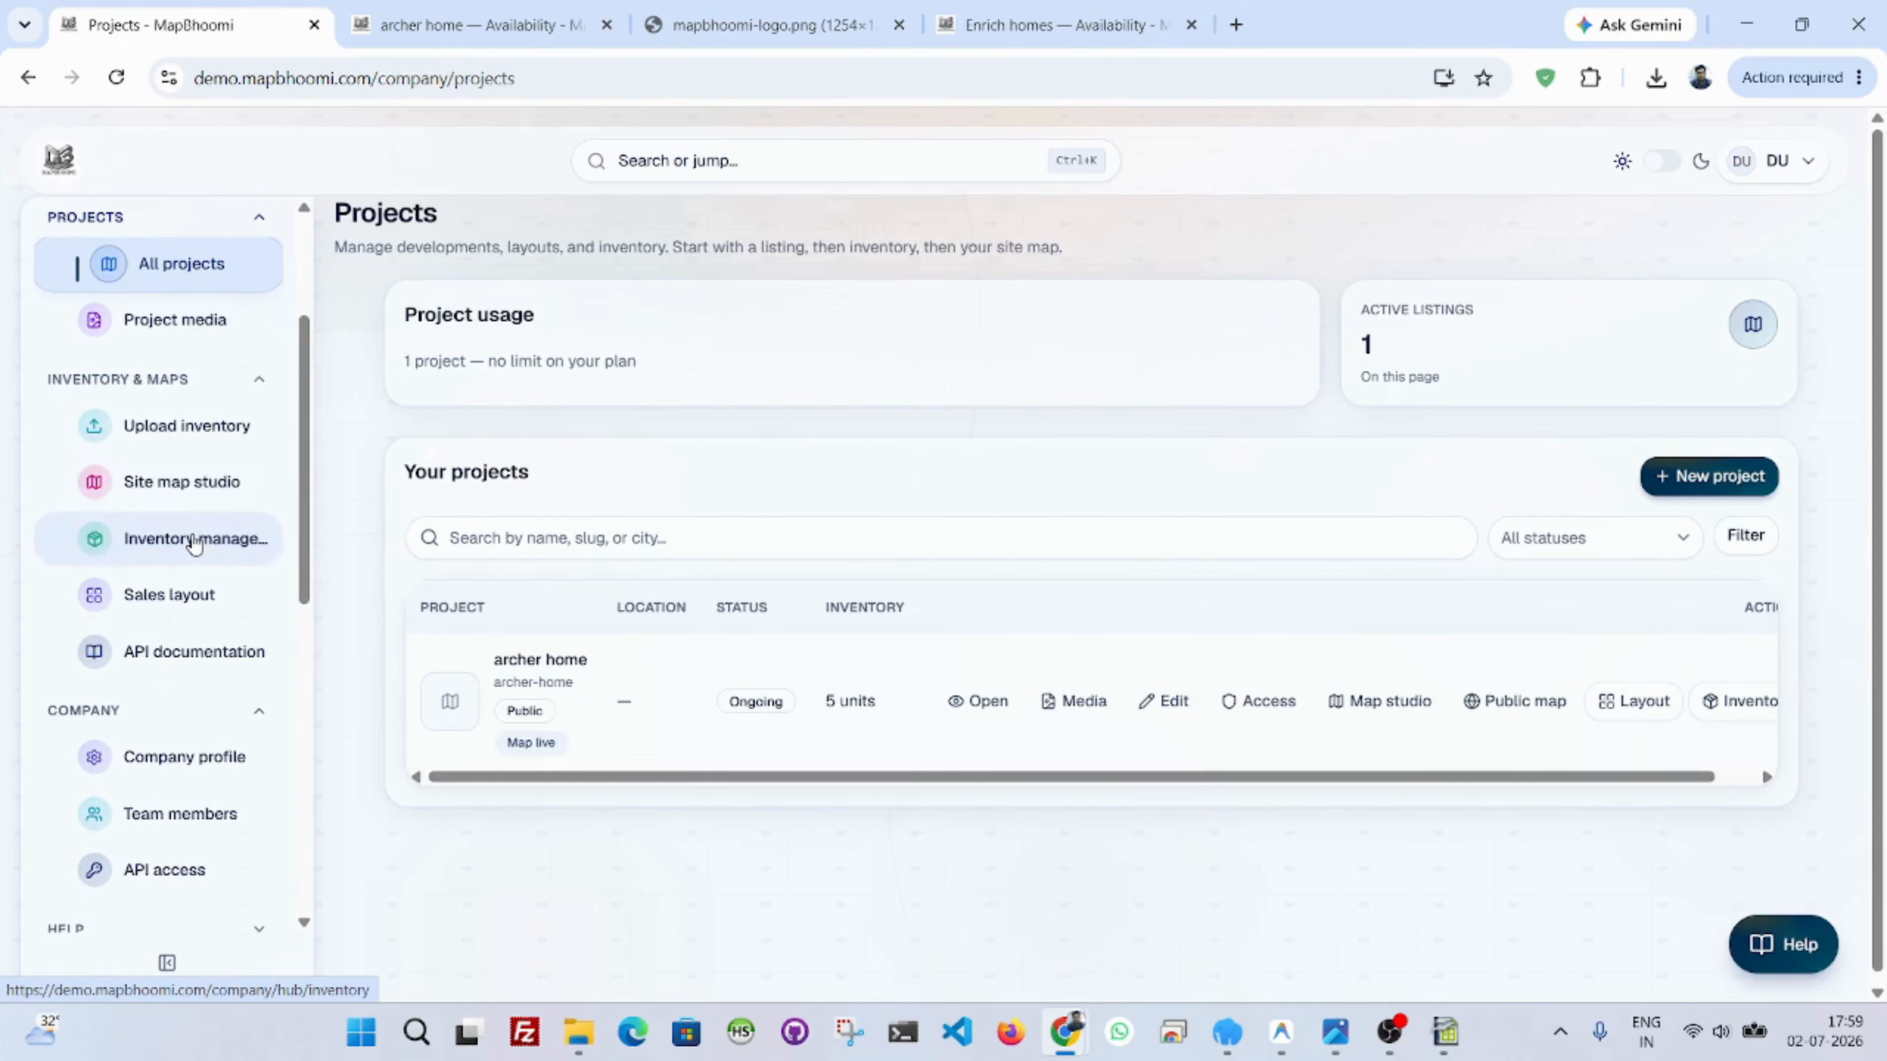
click(194, 541)
click(637, 671)
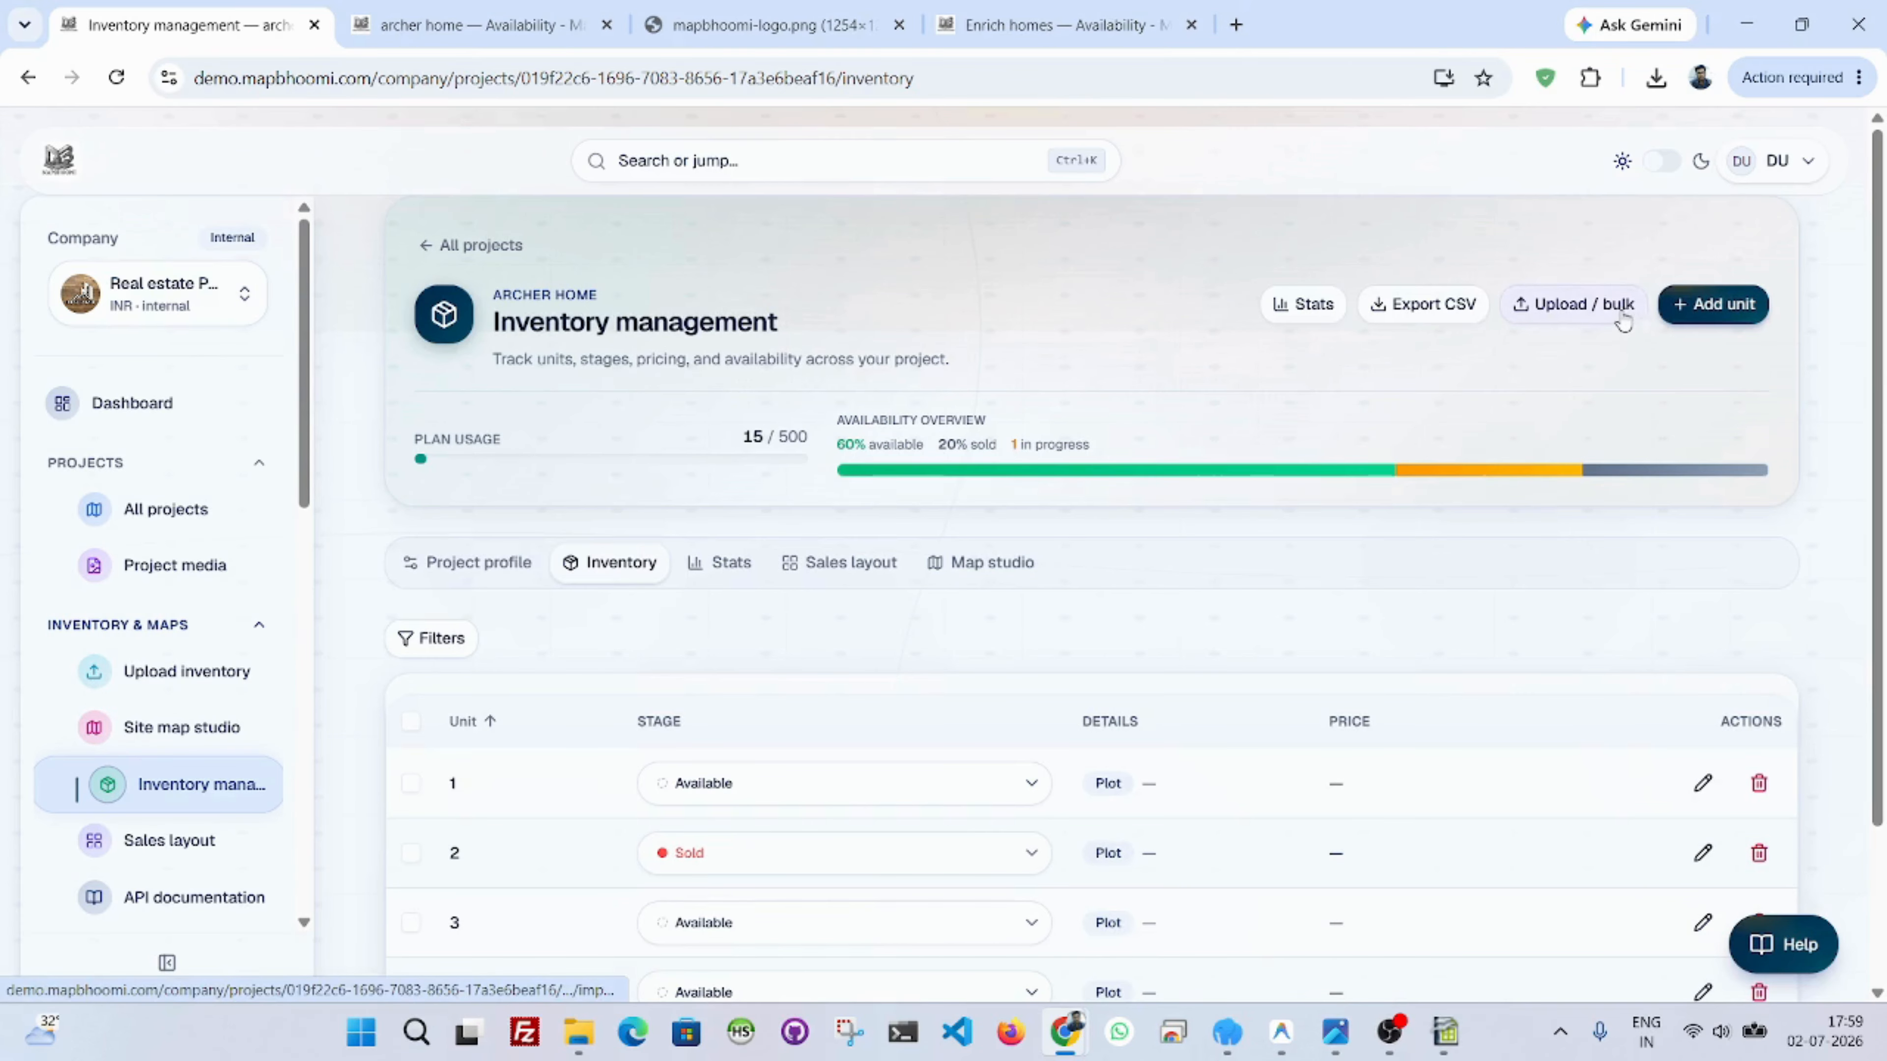
Open the project's bulk update form and enter unit numbers 1,2,3.
click(1578, 306)
scroll(1344, 518, down, 5)
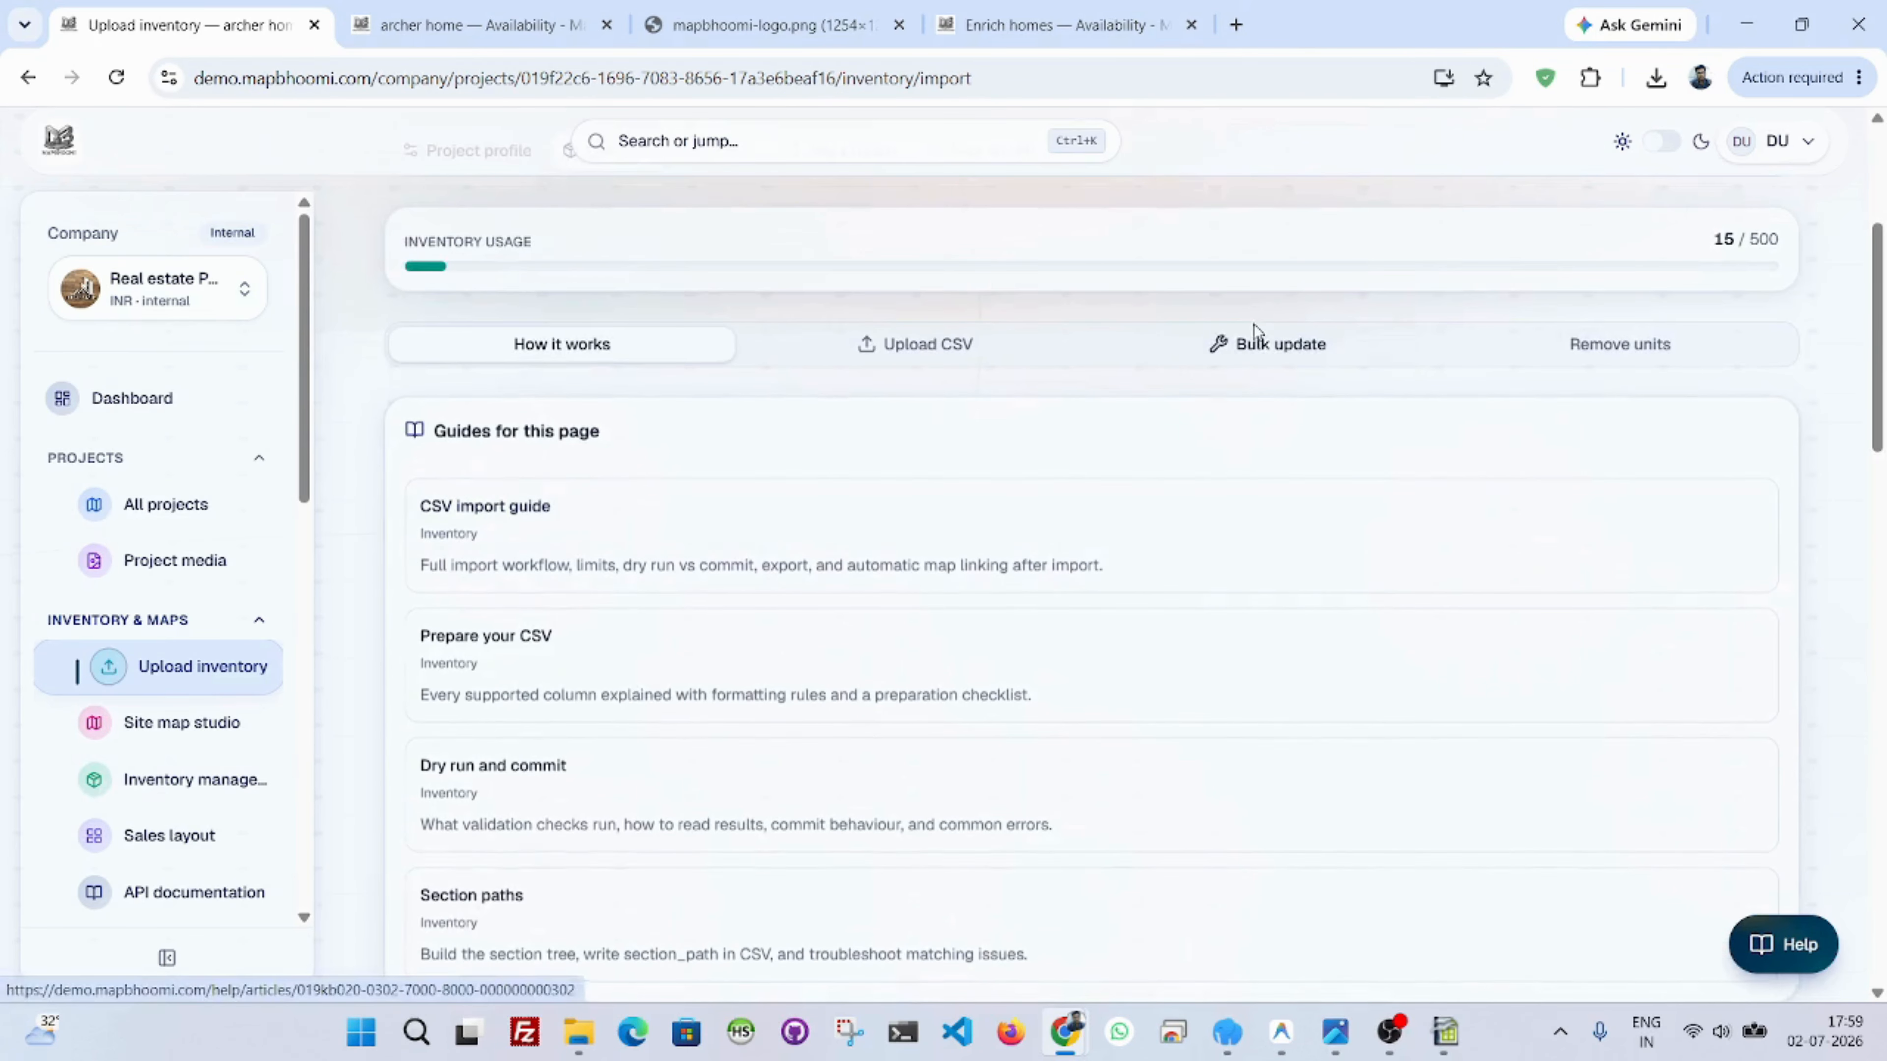
click(1259, 349)
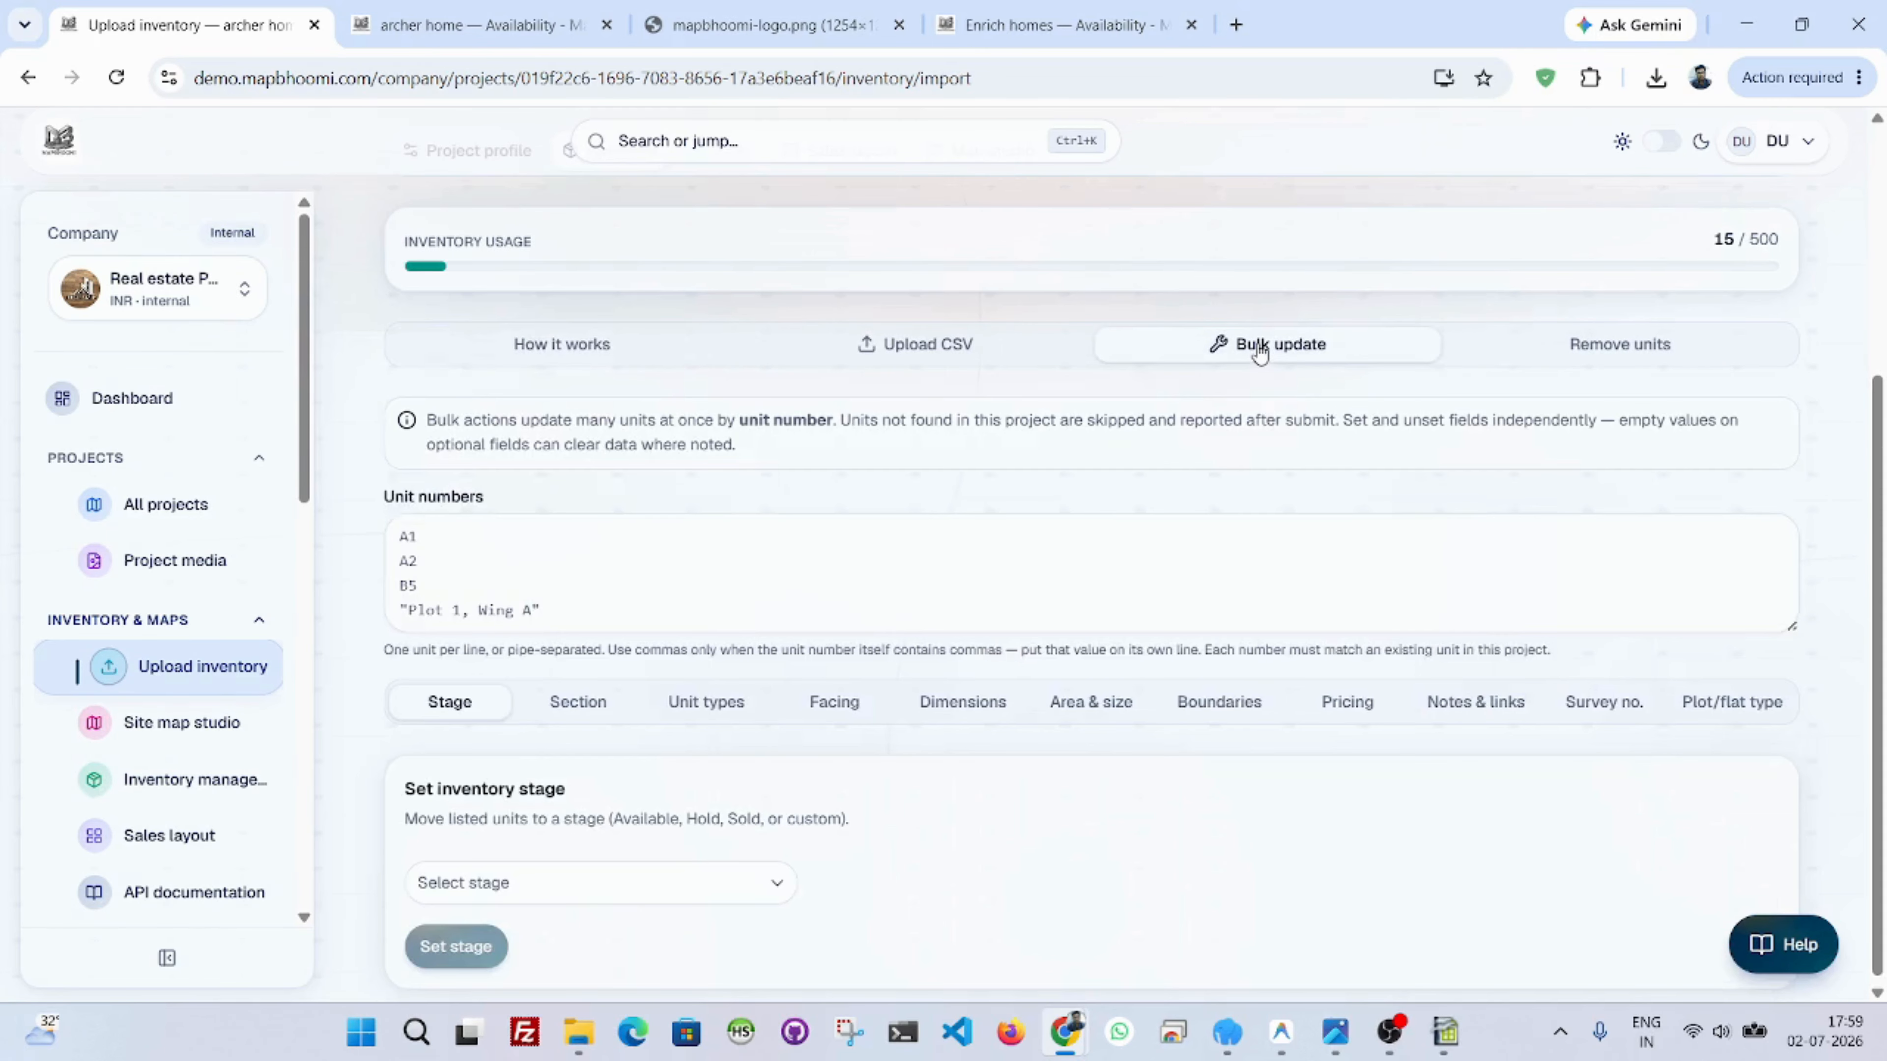
click(795, 536)
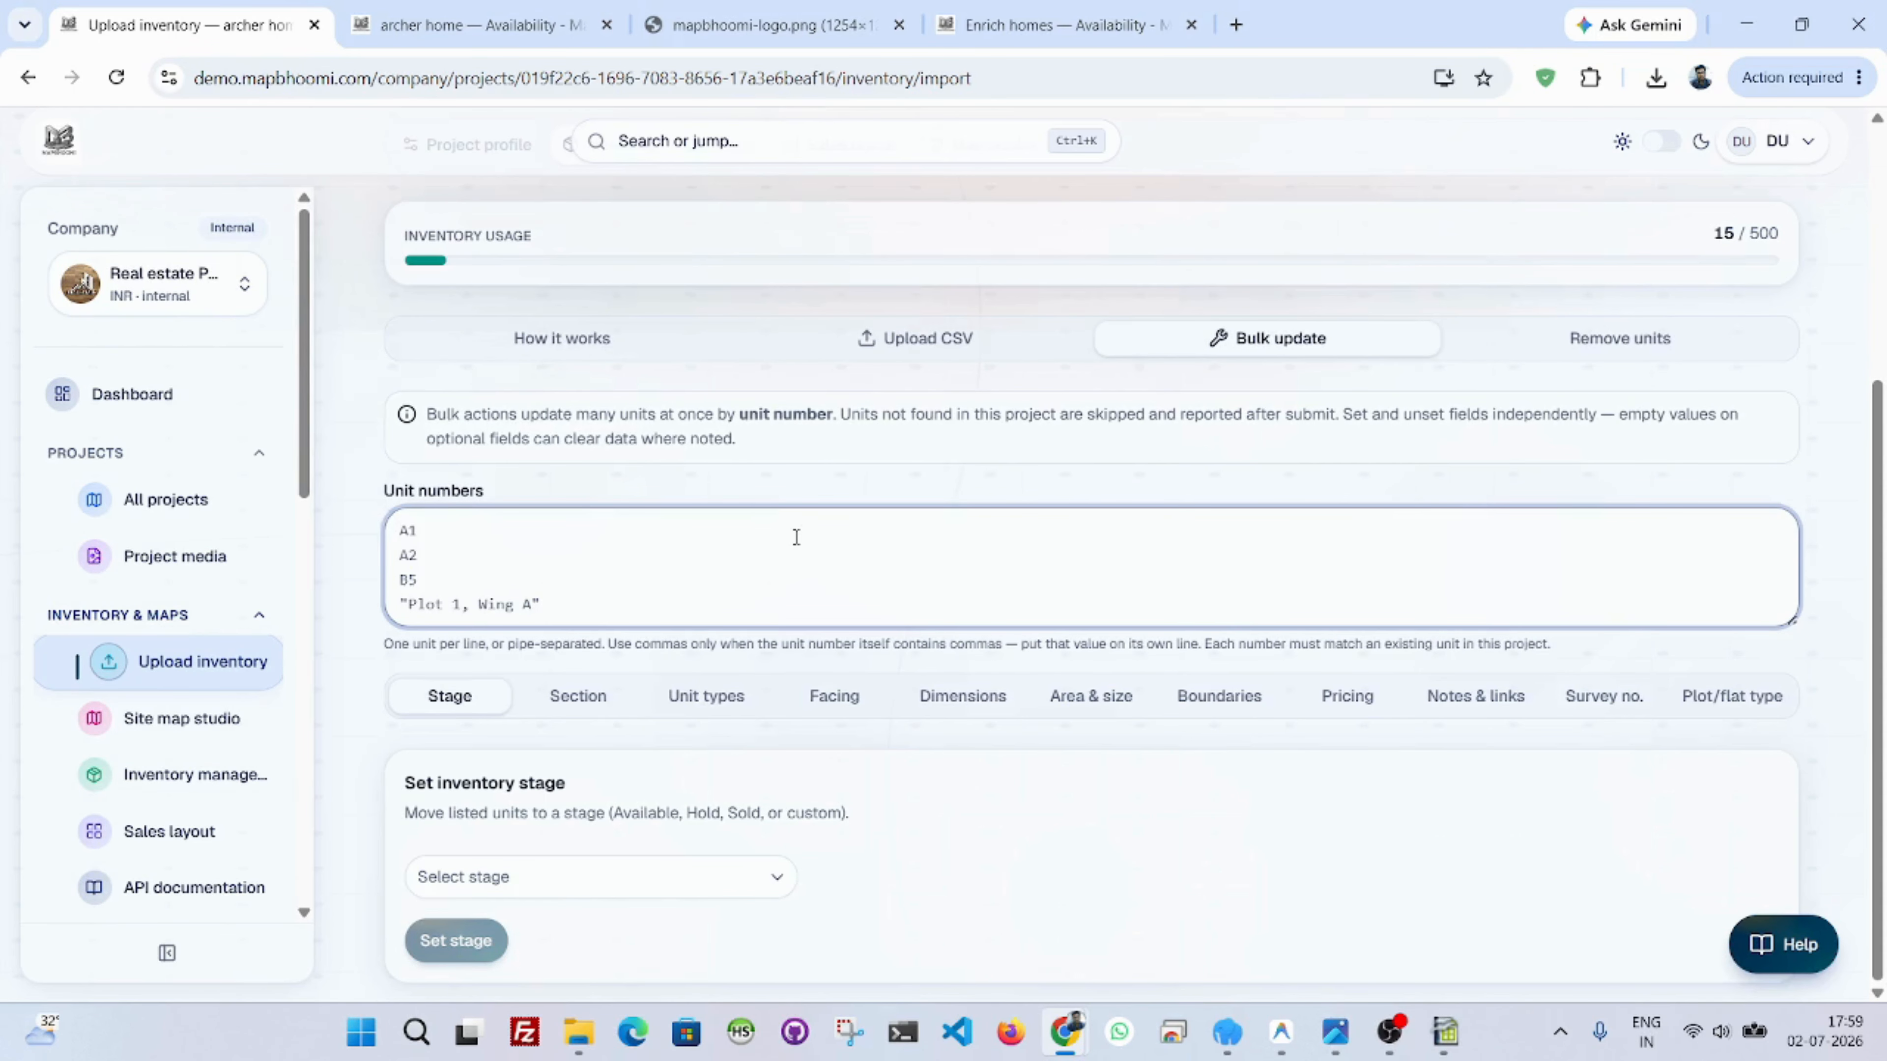
text(1,2,3)
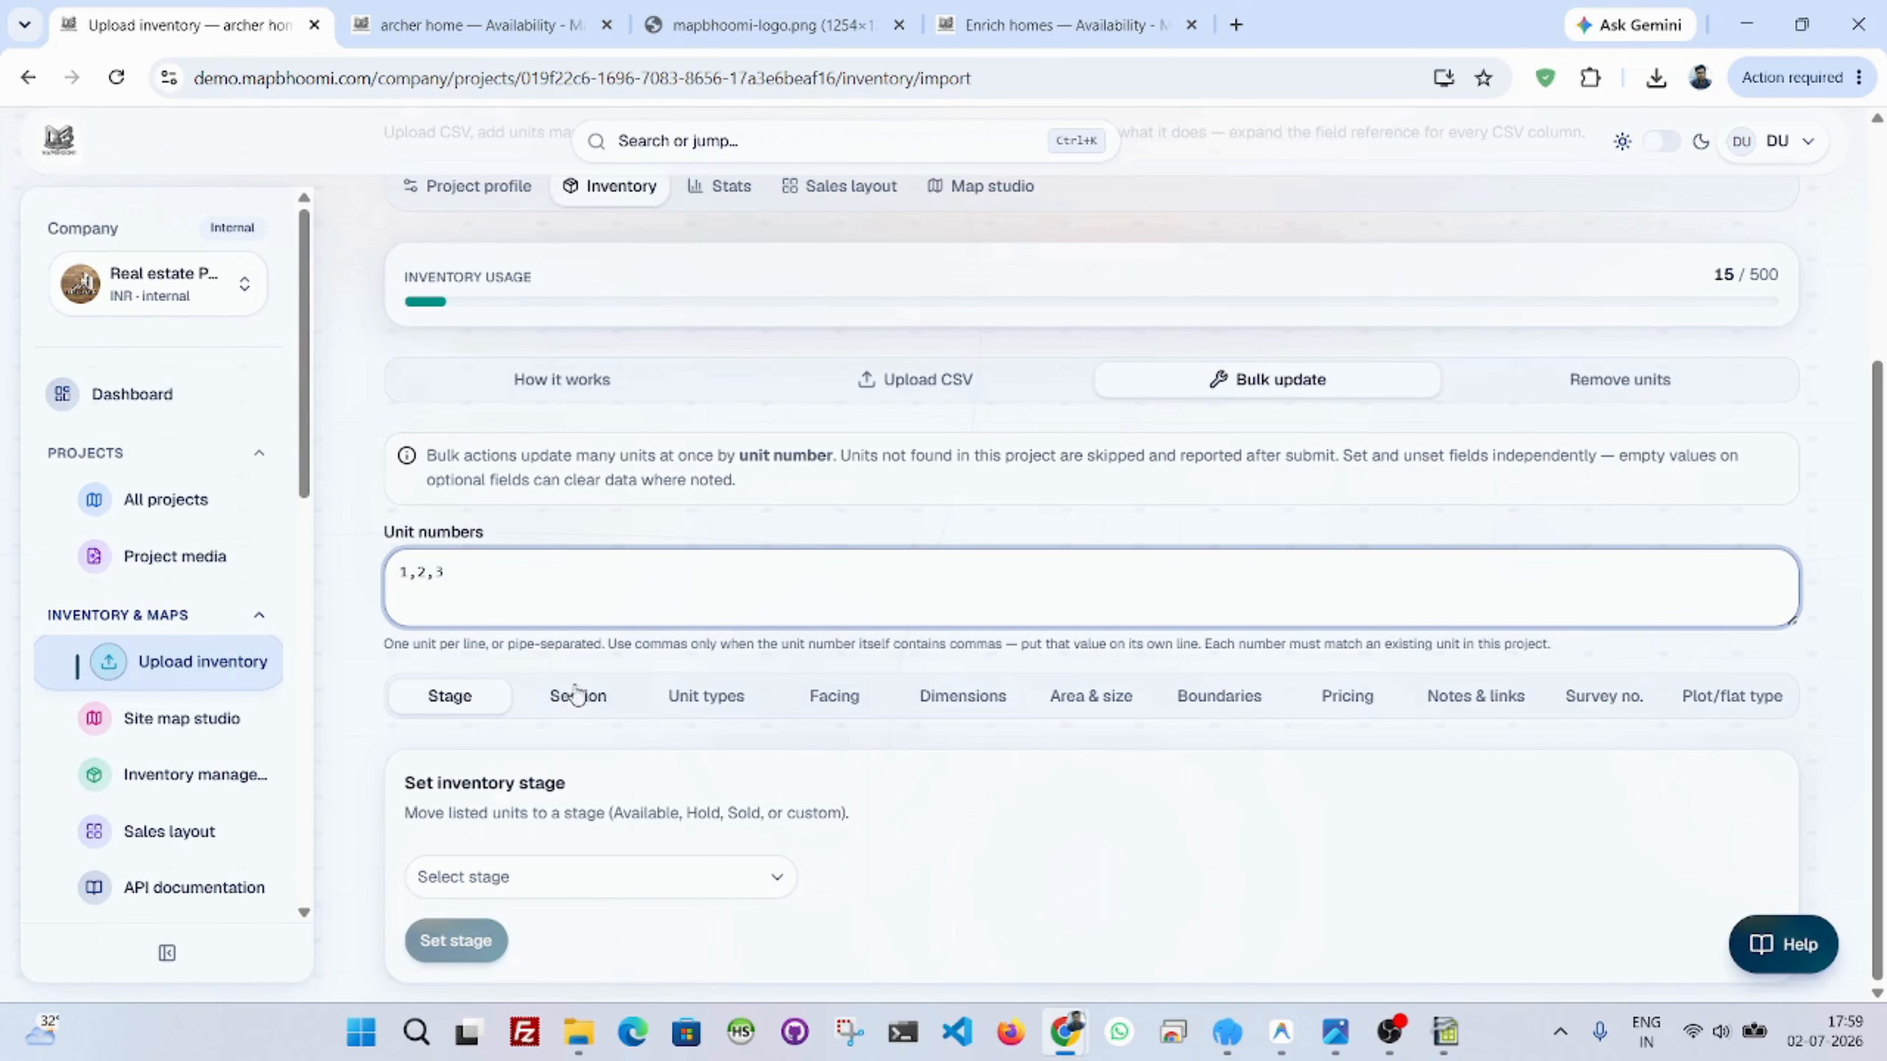
Bulk-add the Commercial units type to units 1, 2 and 3, keeping their existing types.
click(576, 697)
click(707, 661)
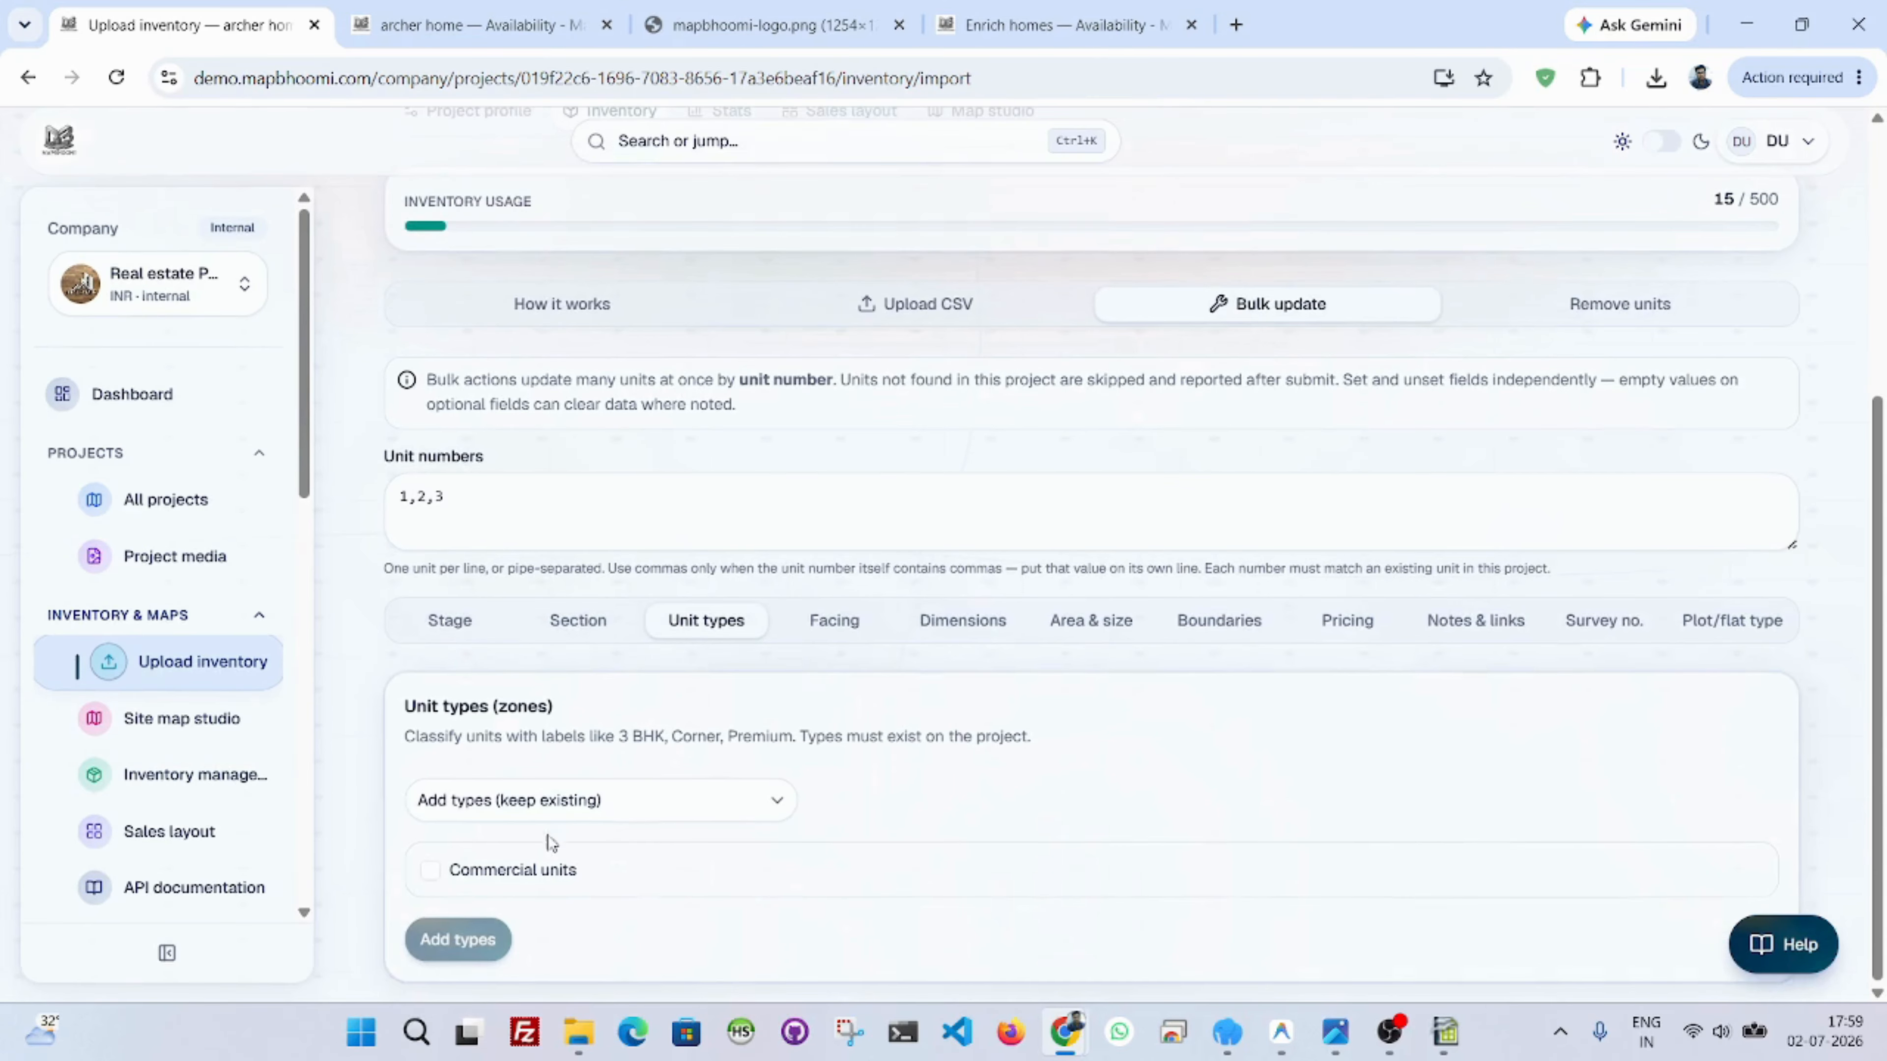
click(429, 871)
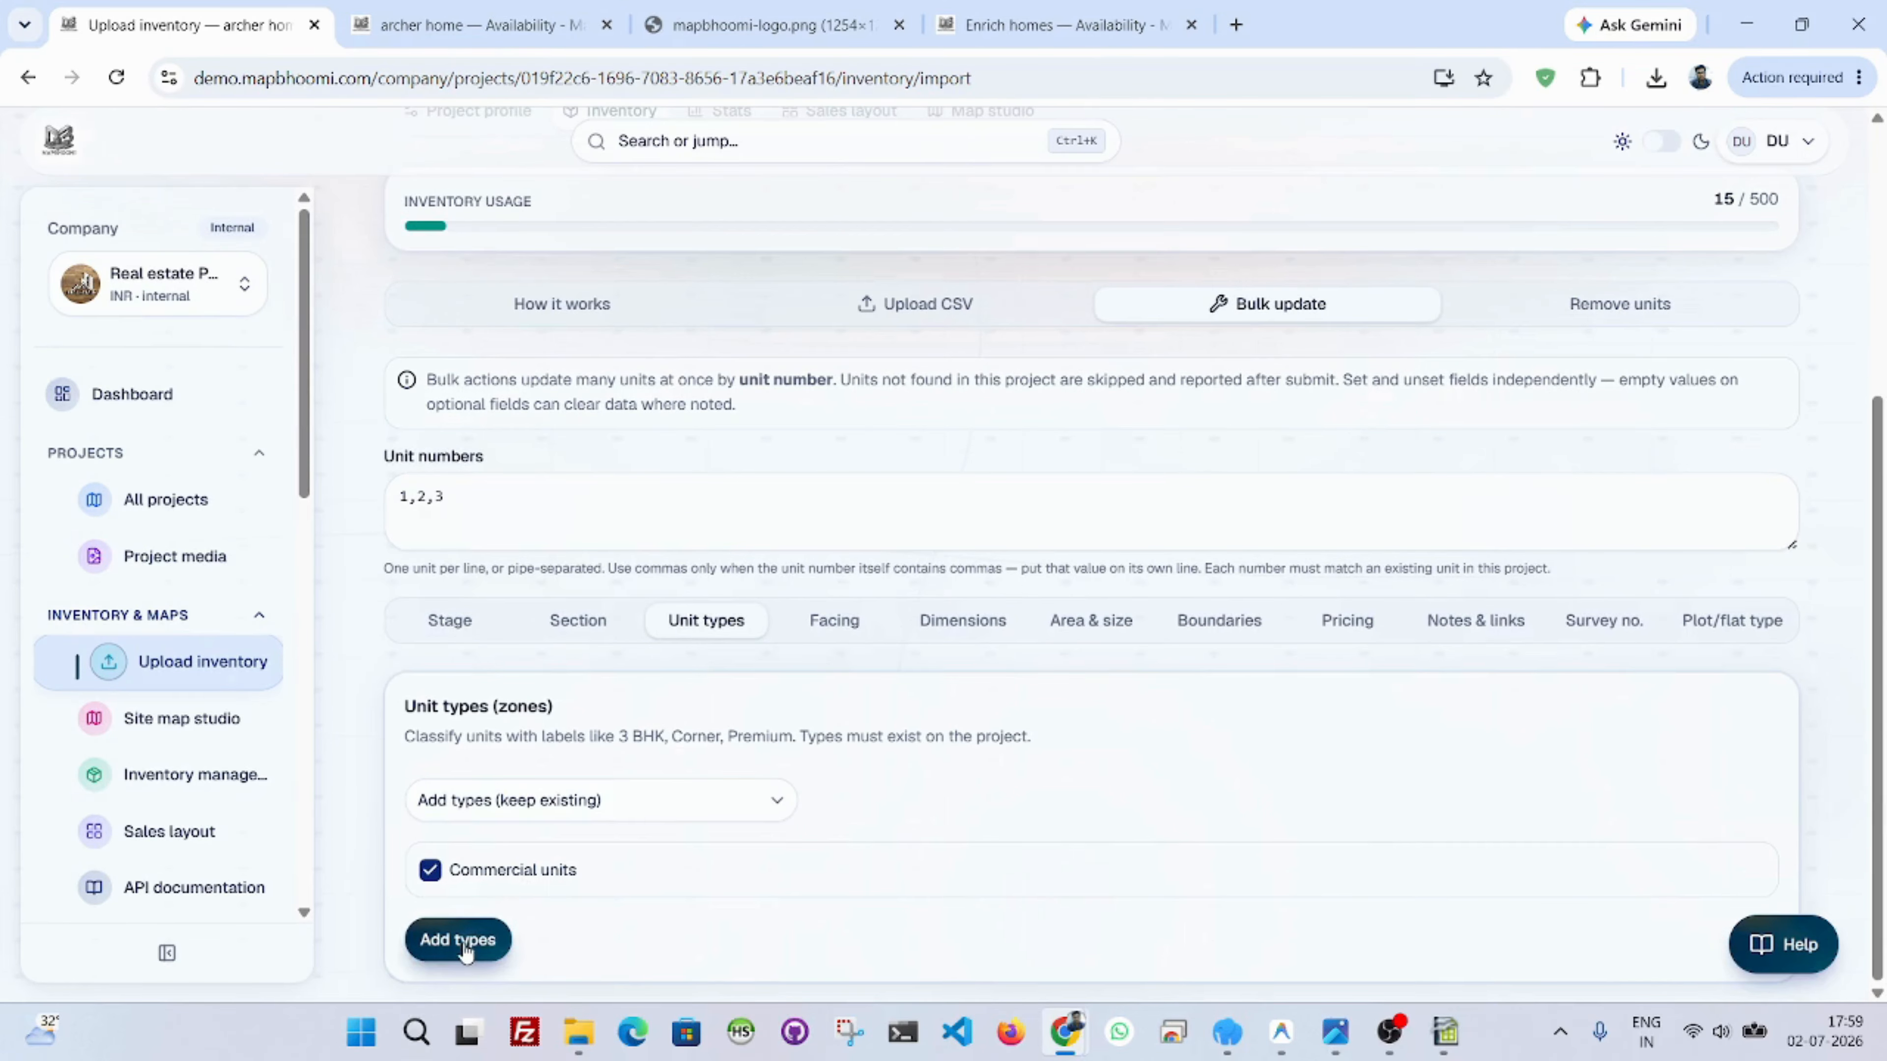
click(465, 945)
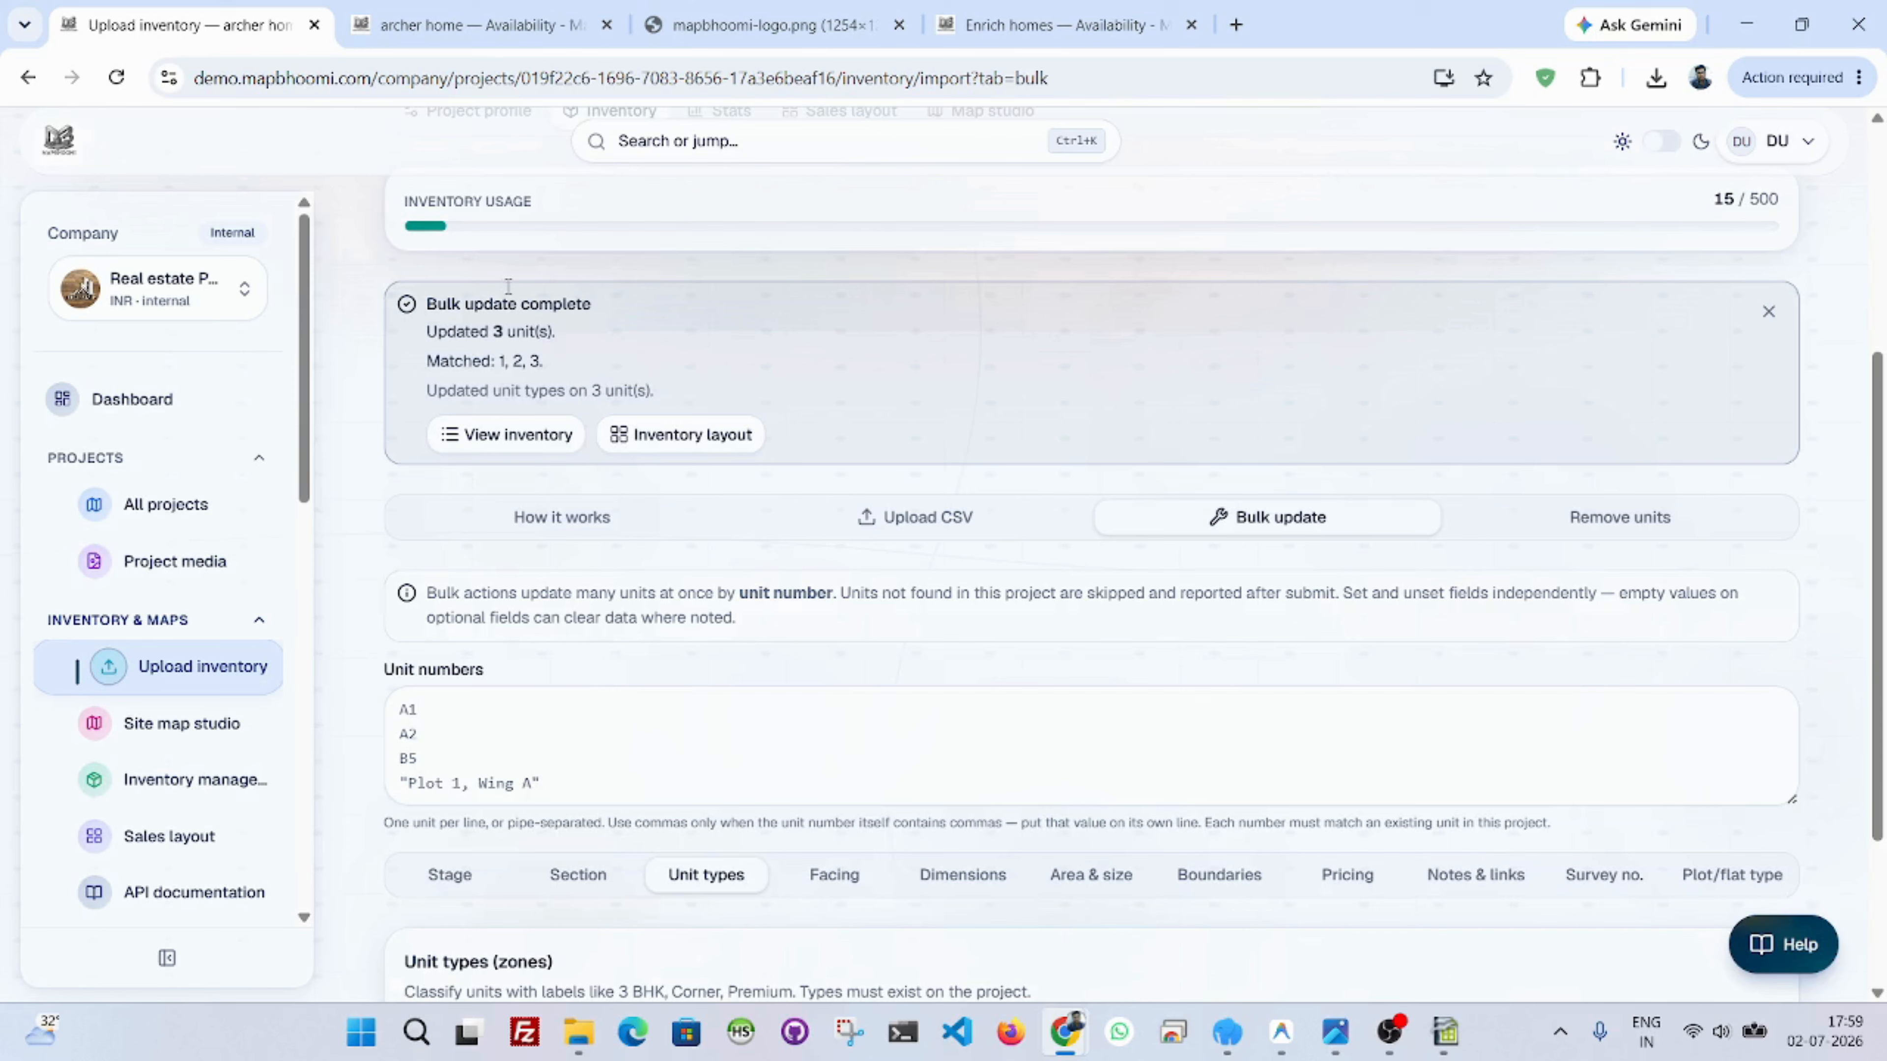
Filter the public archer home map by the Commercial units plot type and inspect unit 3's details.
click(488, 16)
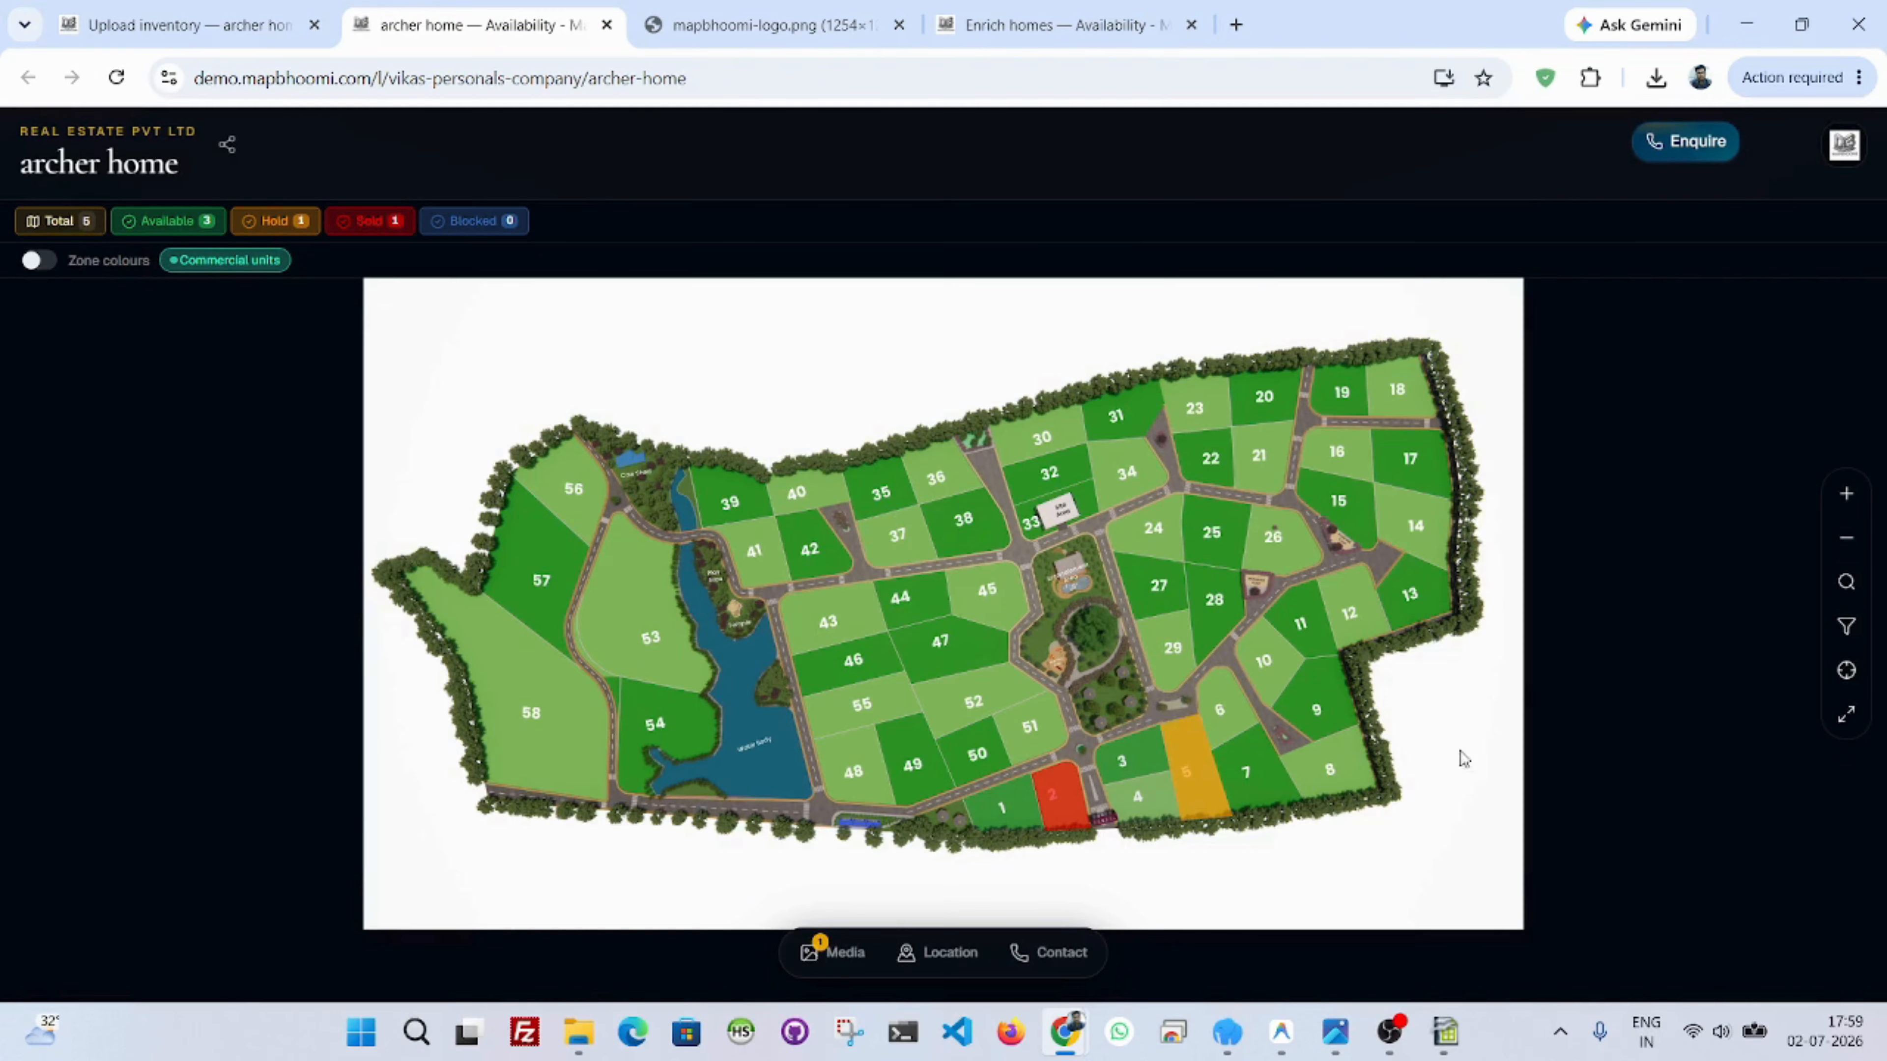
click(1846, 626)
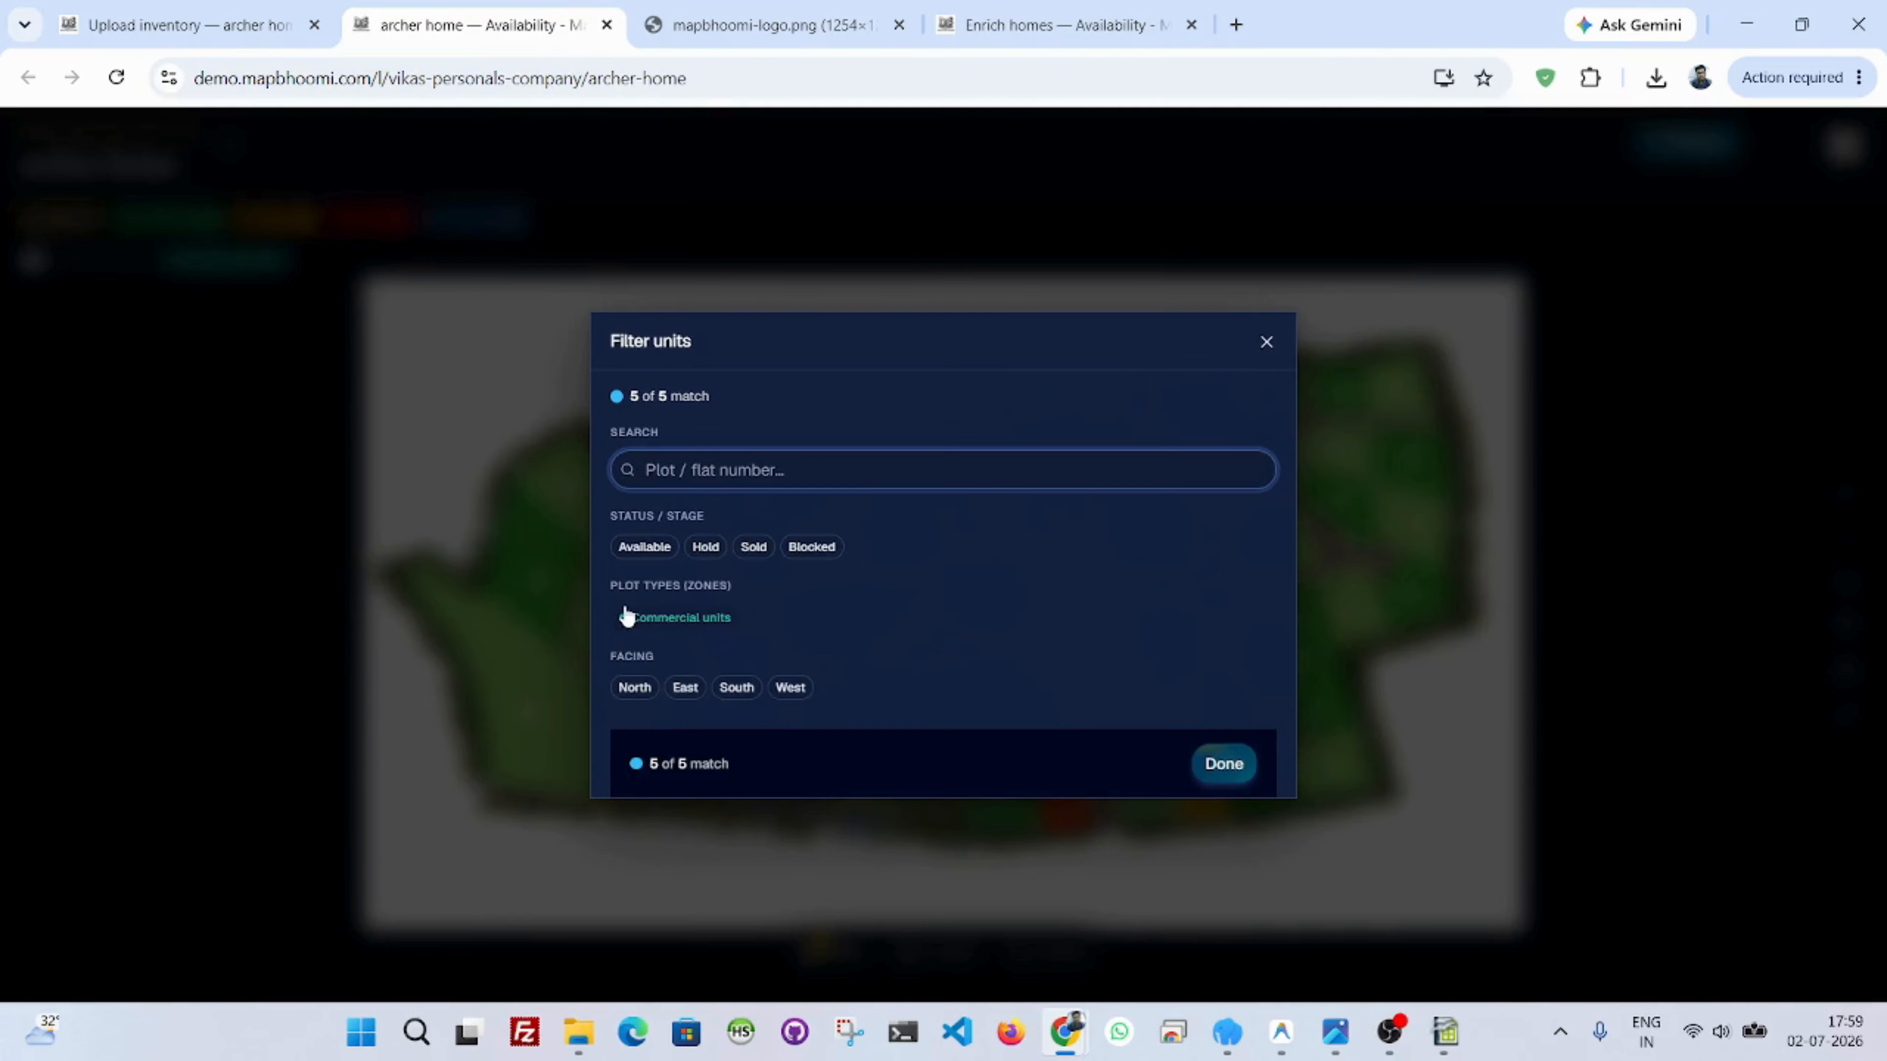
click(626, 615)
click(1240, 800)
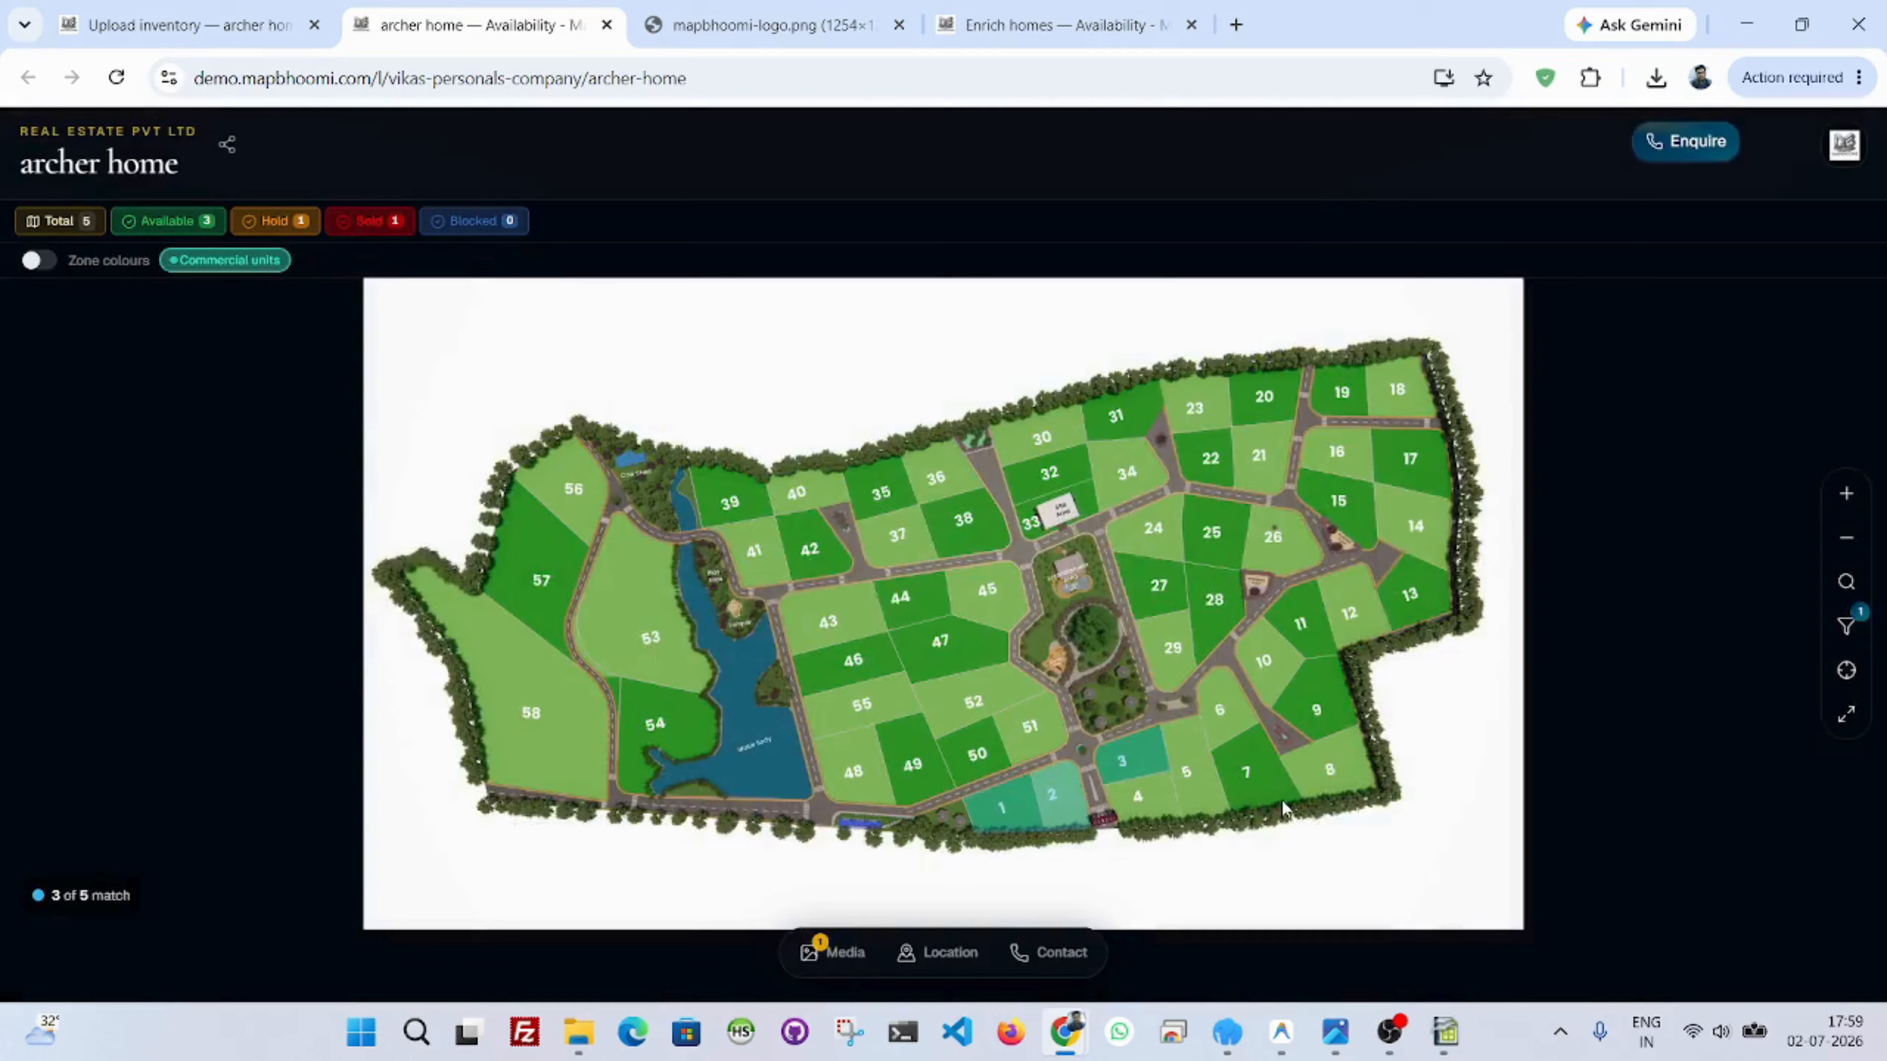
scroll(1281, 801, up, 3)
drag(1236, 876, 1223, 774)
mouse_move(1167, 650)
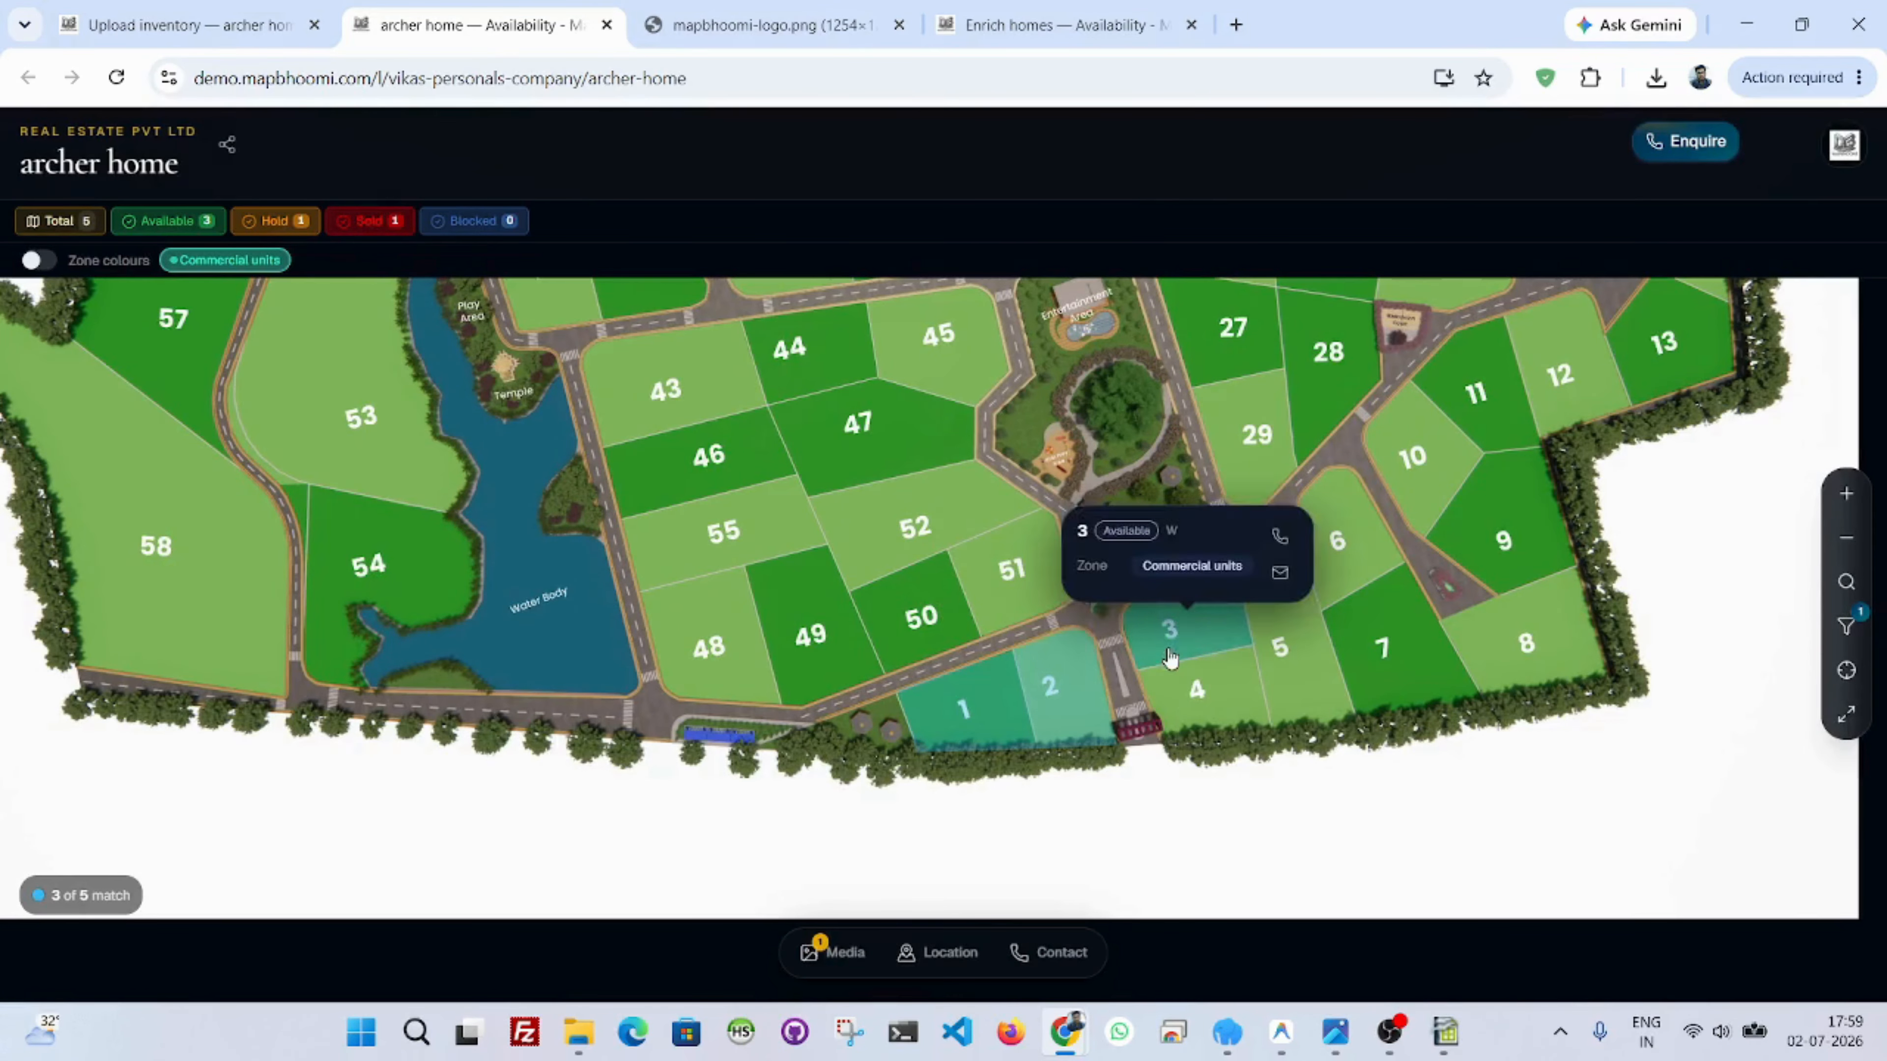
Return to the bulk update form and review its Stage, Section, Unit types, Facing, Dimensions, Area & size and Boundaries options.
click(271, 30)
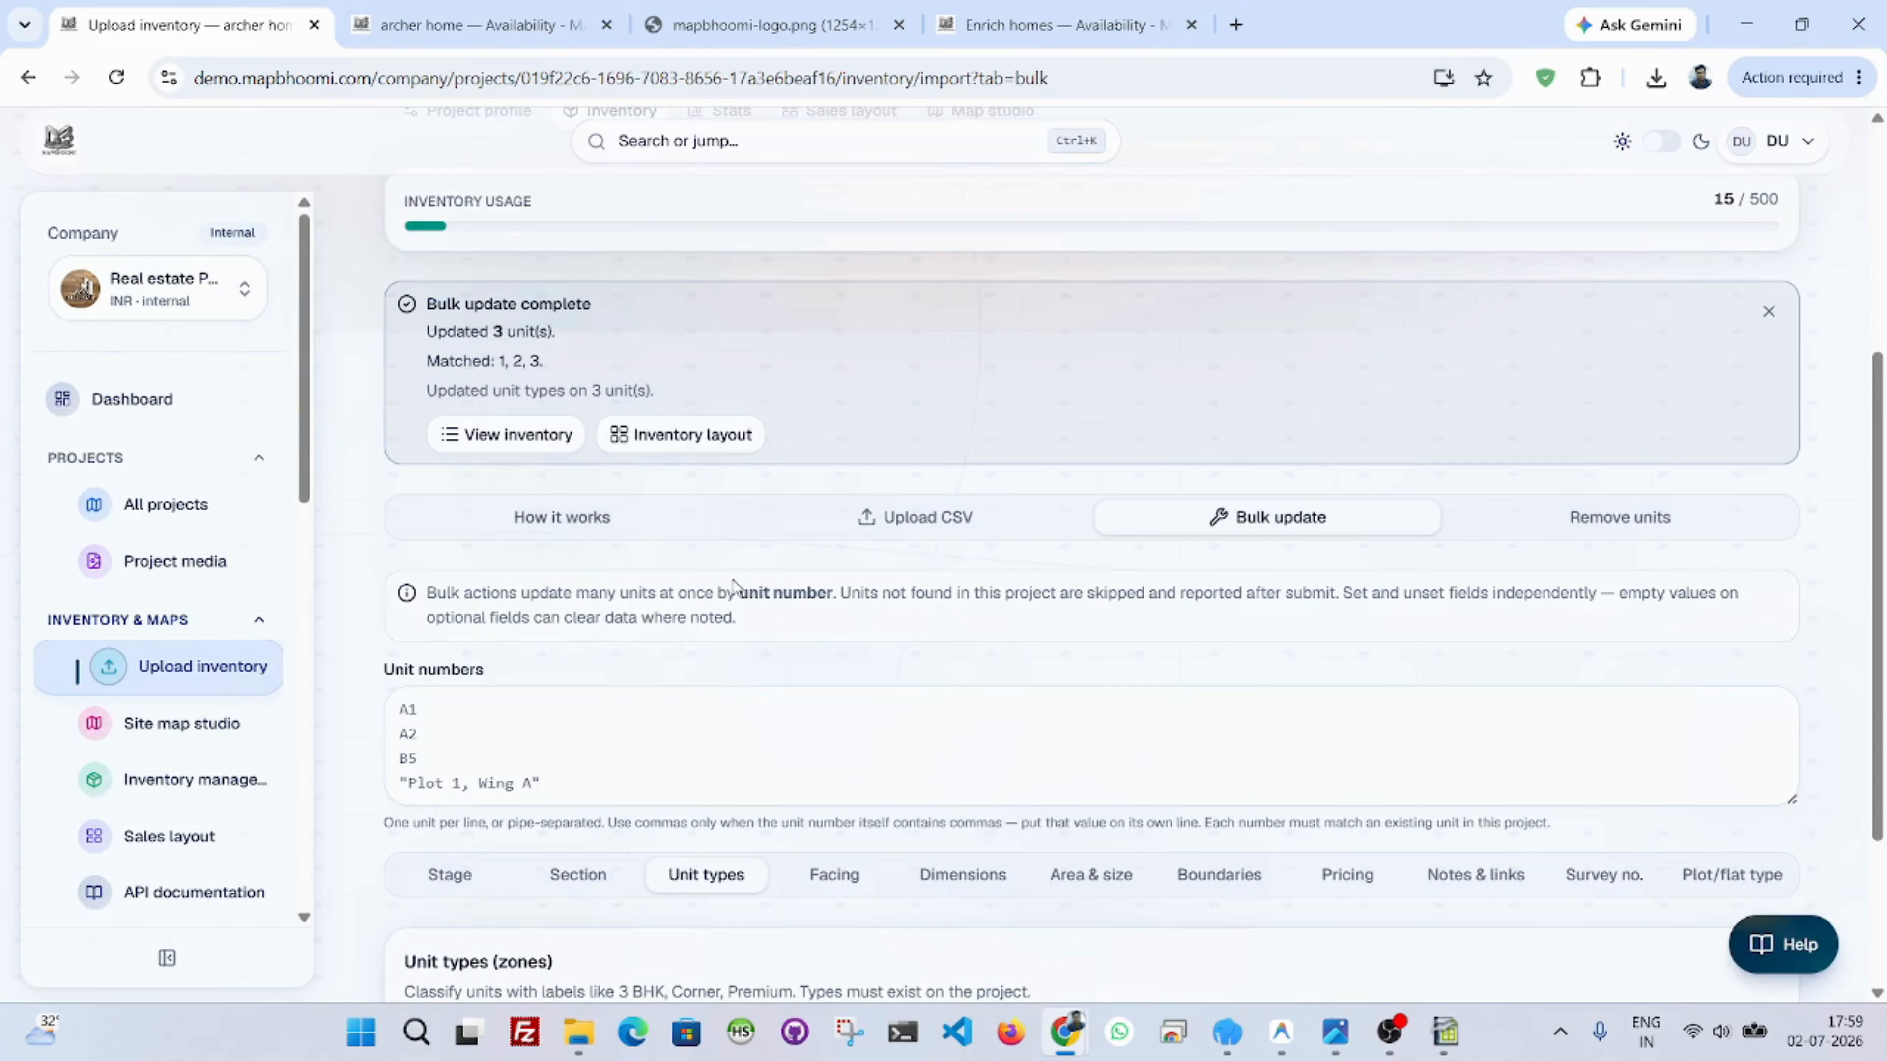
scroll(788, 627, down, 3)
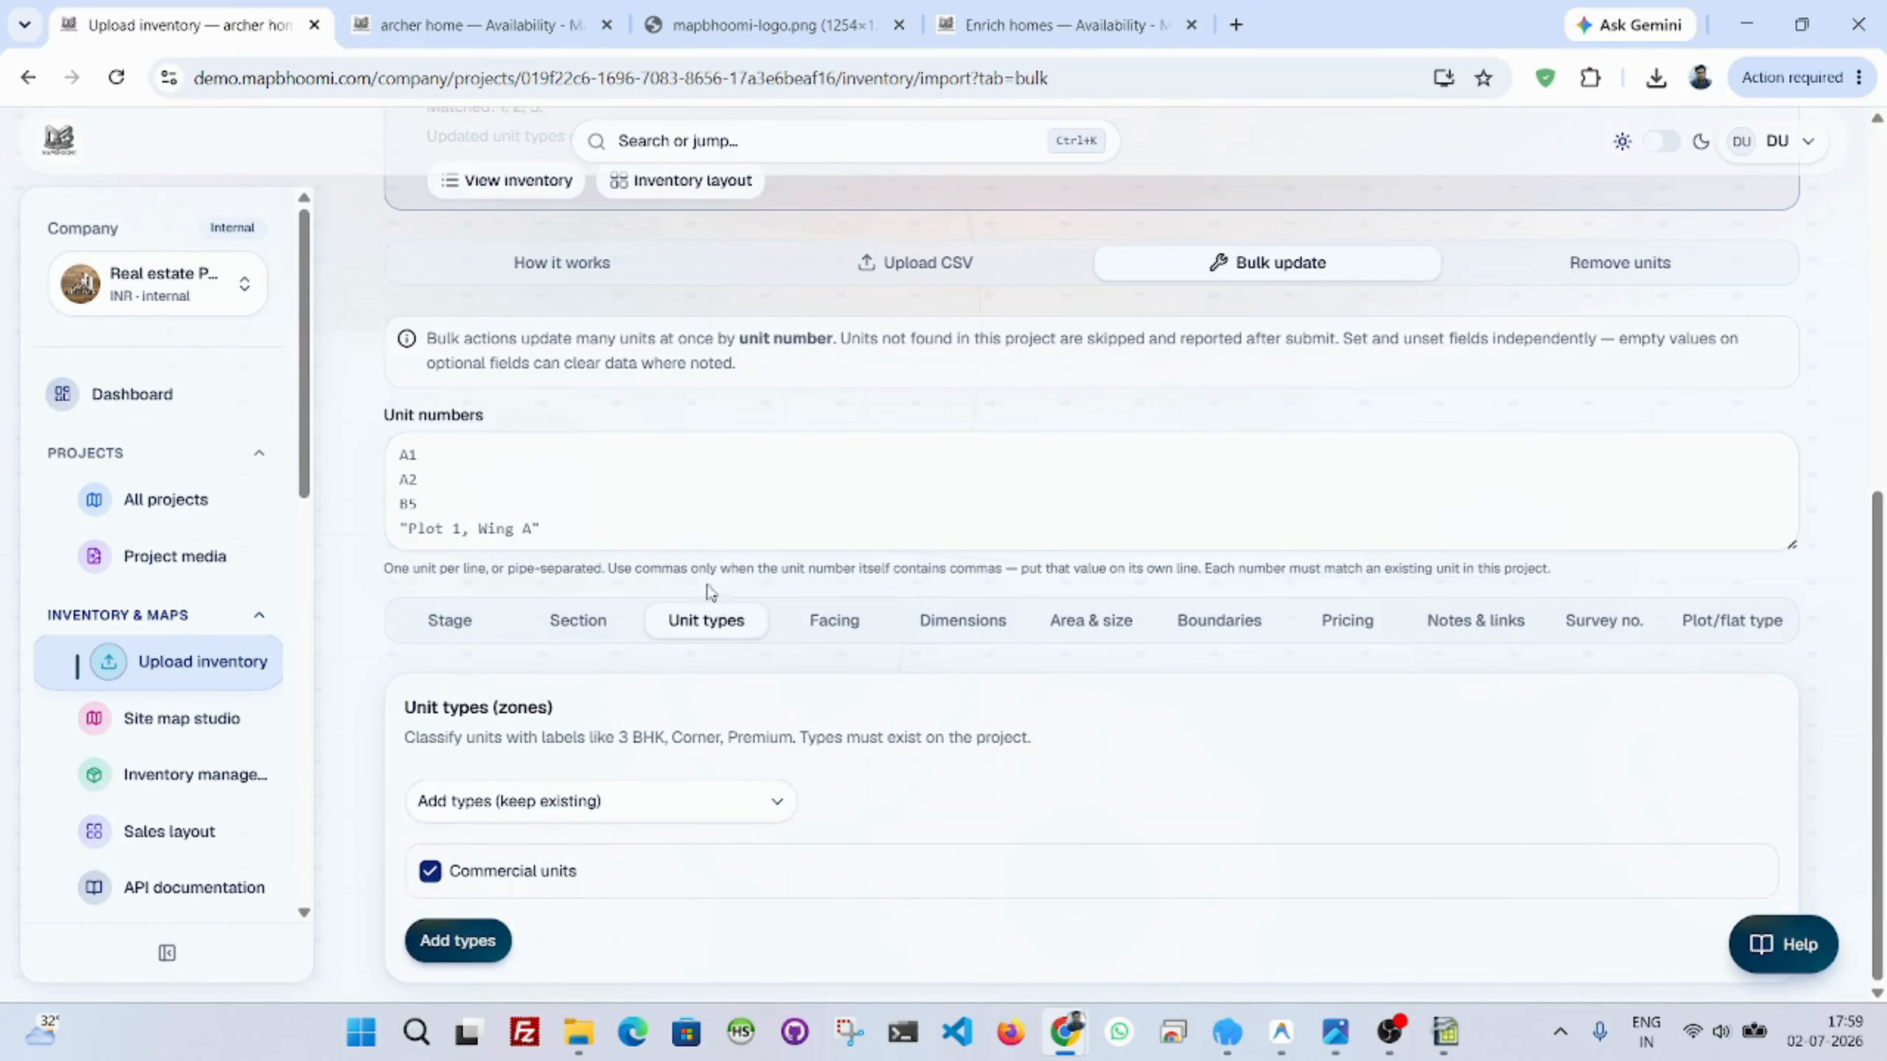
click(578, 620)
click(453, 620)
click(601, 694)
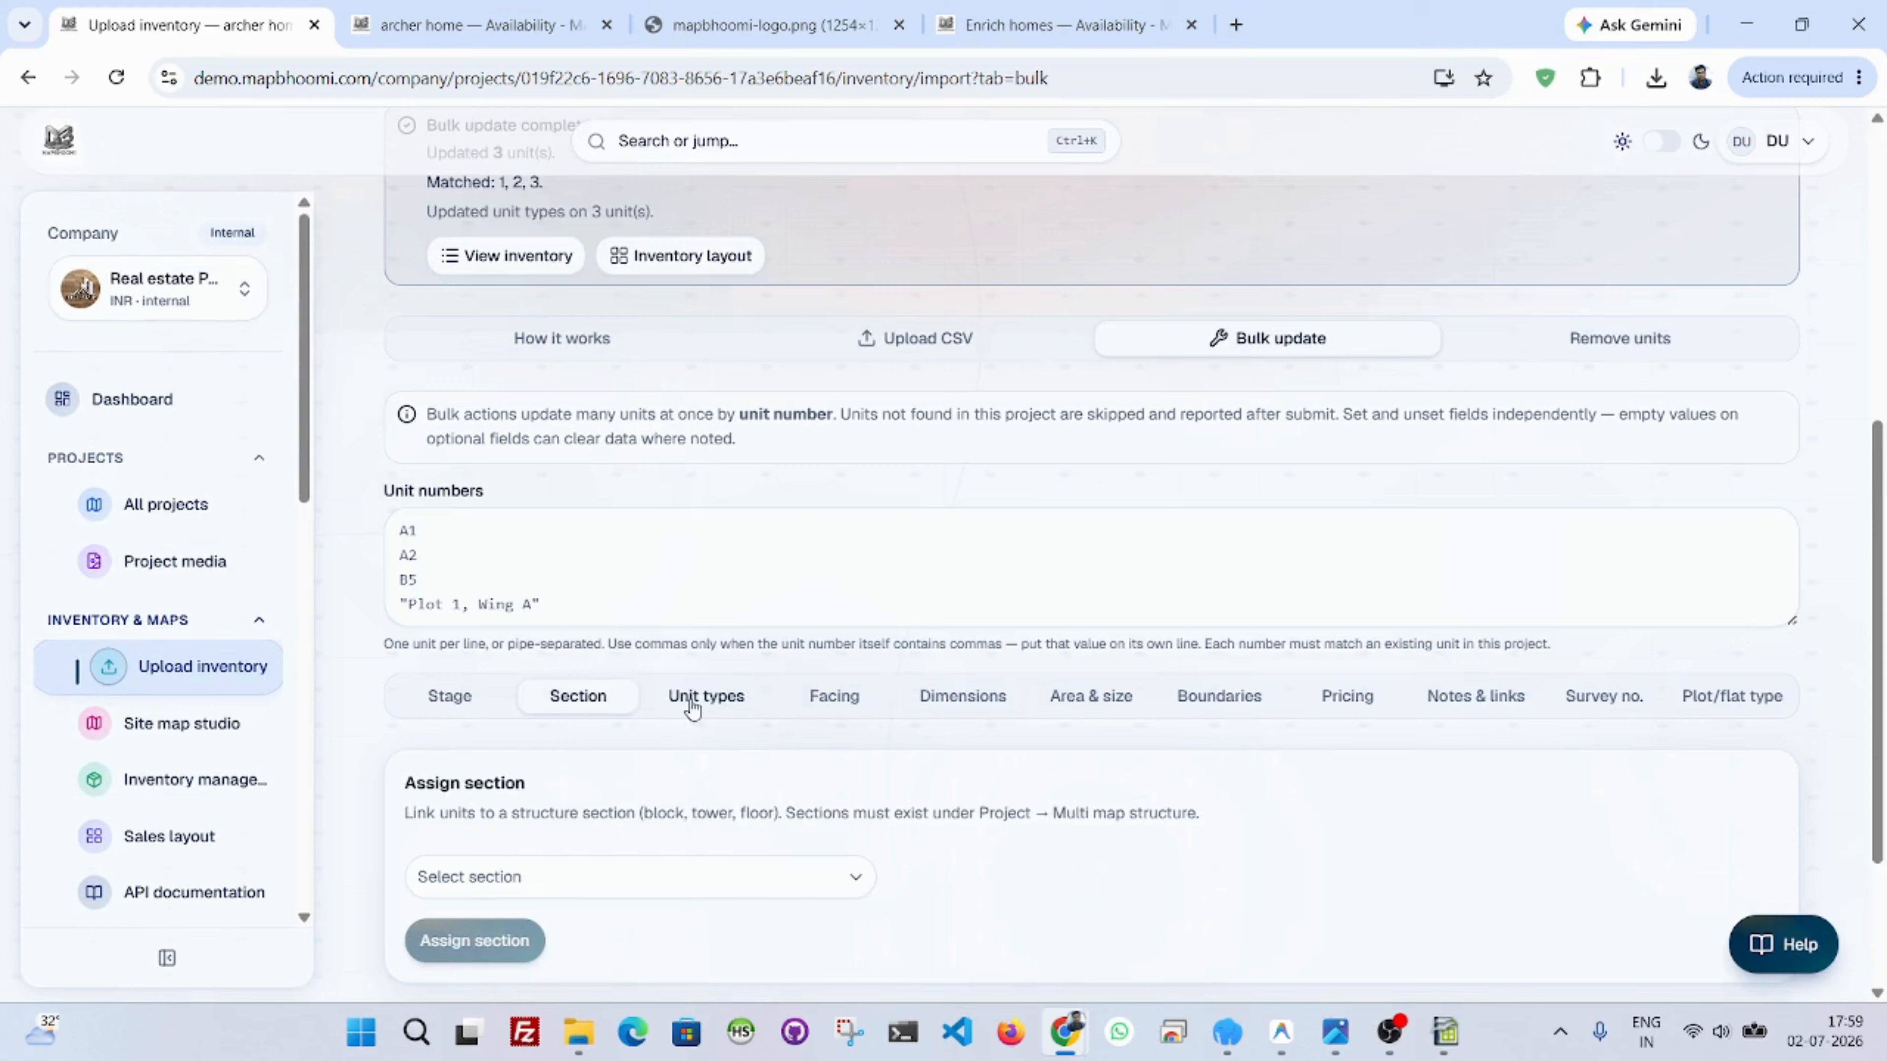
click(709, 697)
click(830, 702)
click(992, 706)
click(1091, 712)
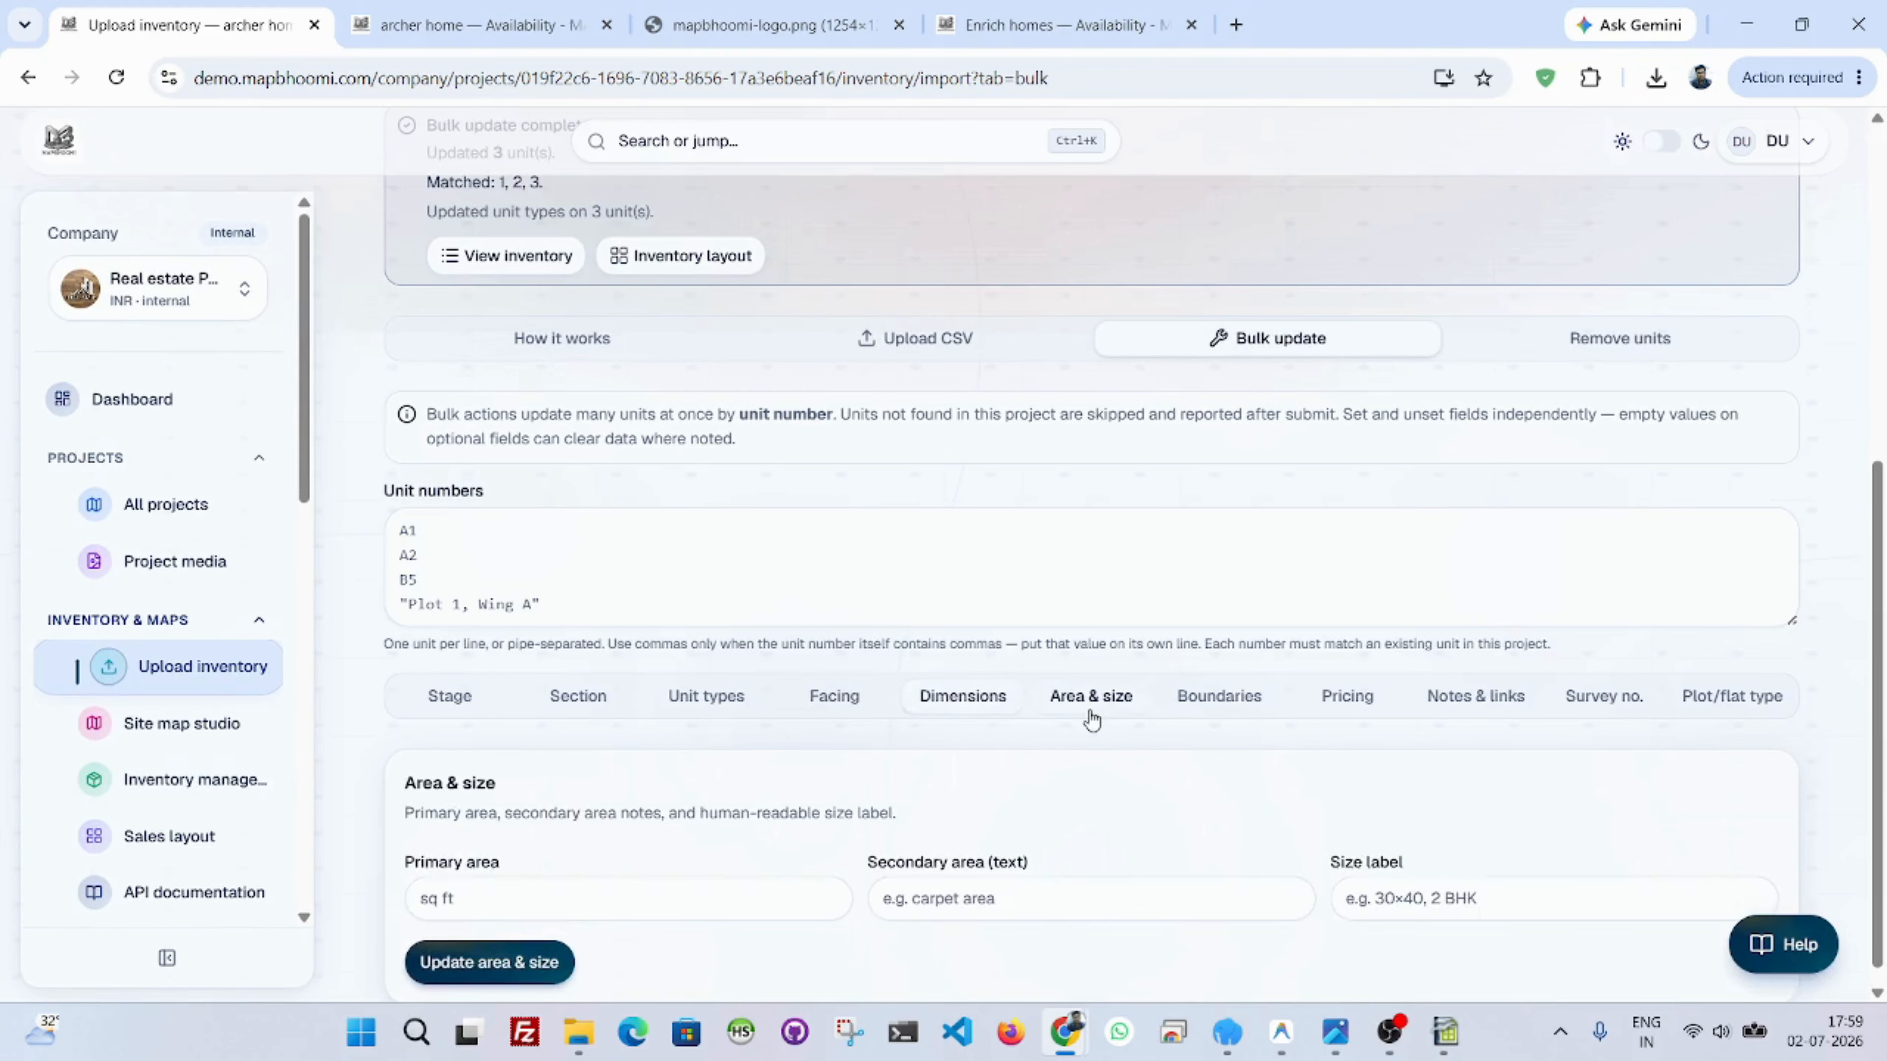
click(1227, 710)
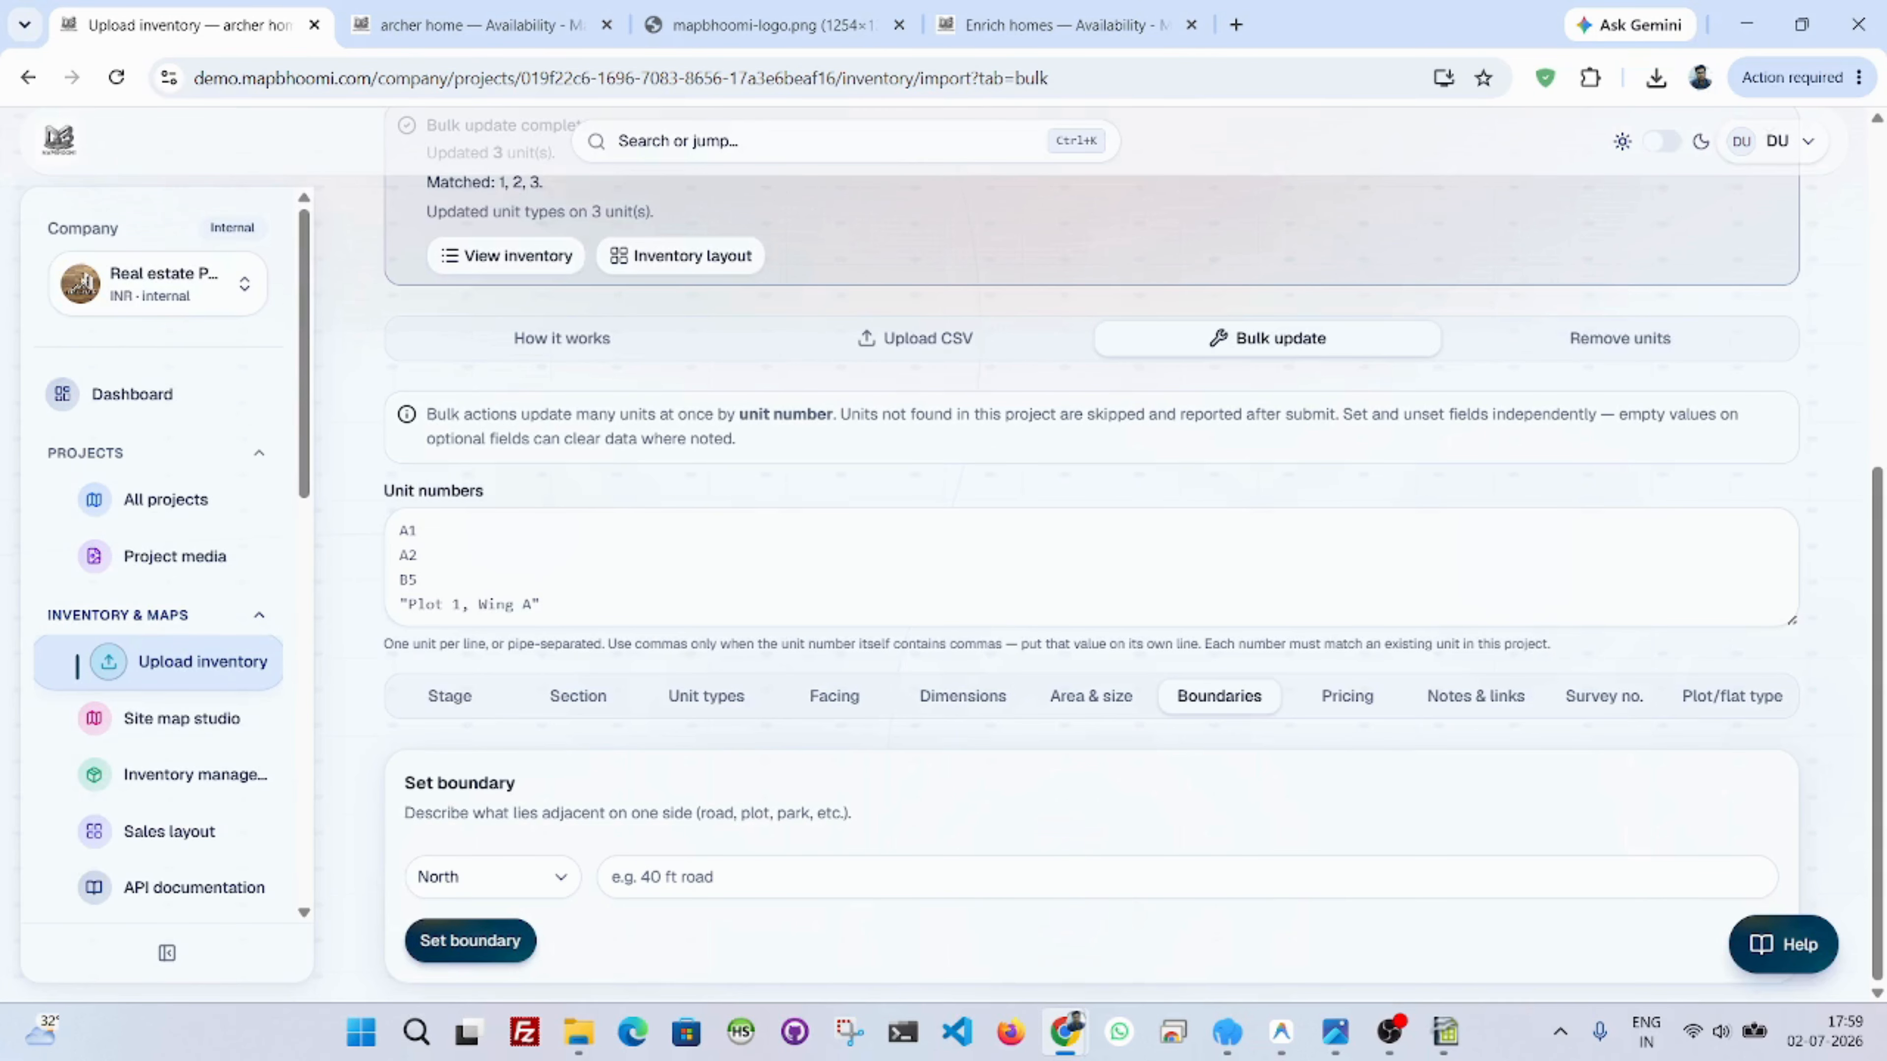
scroll(999, 729, up, 5)
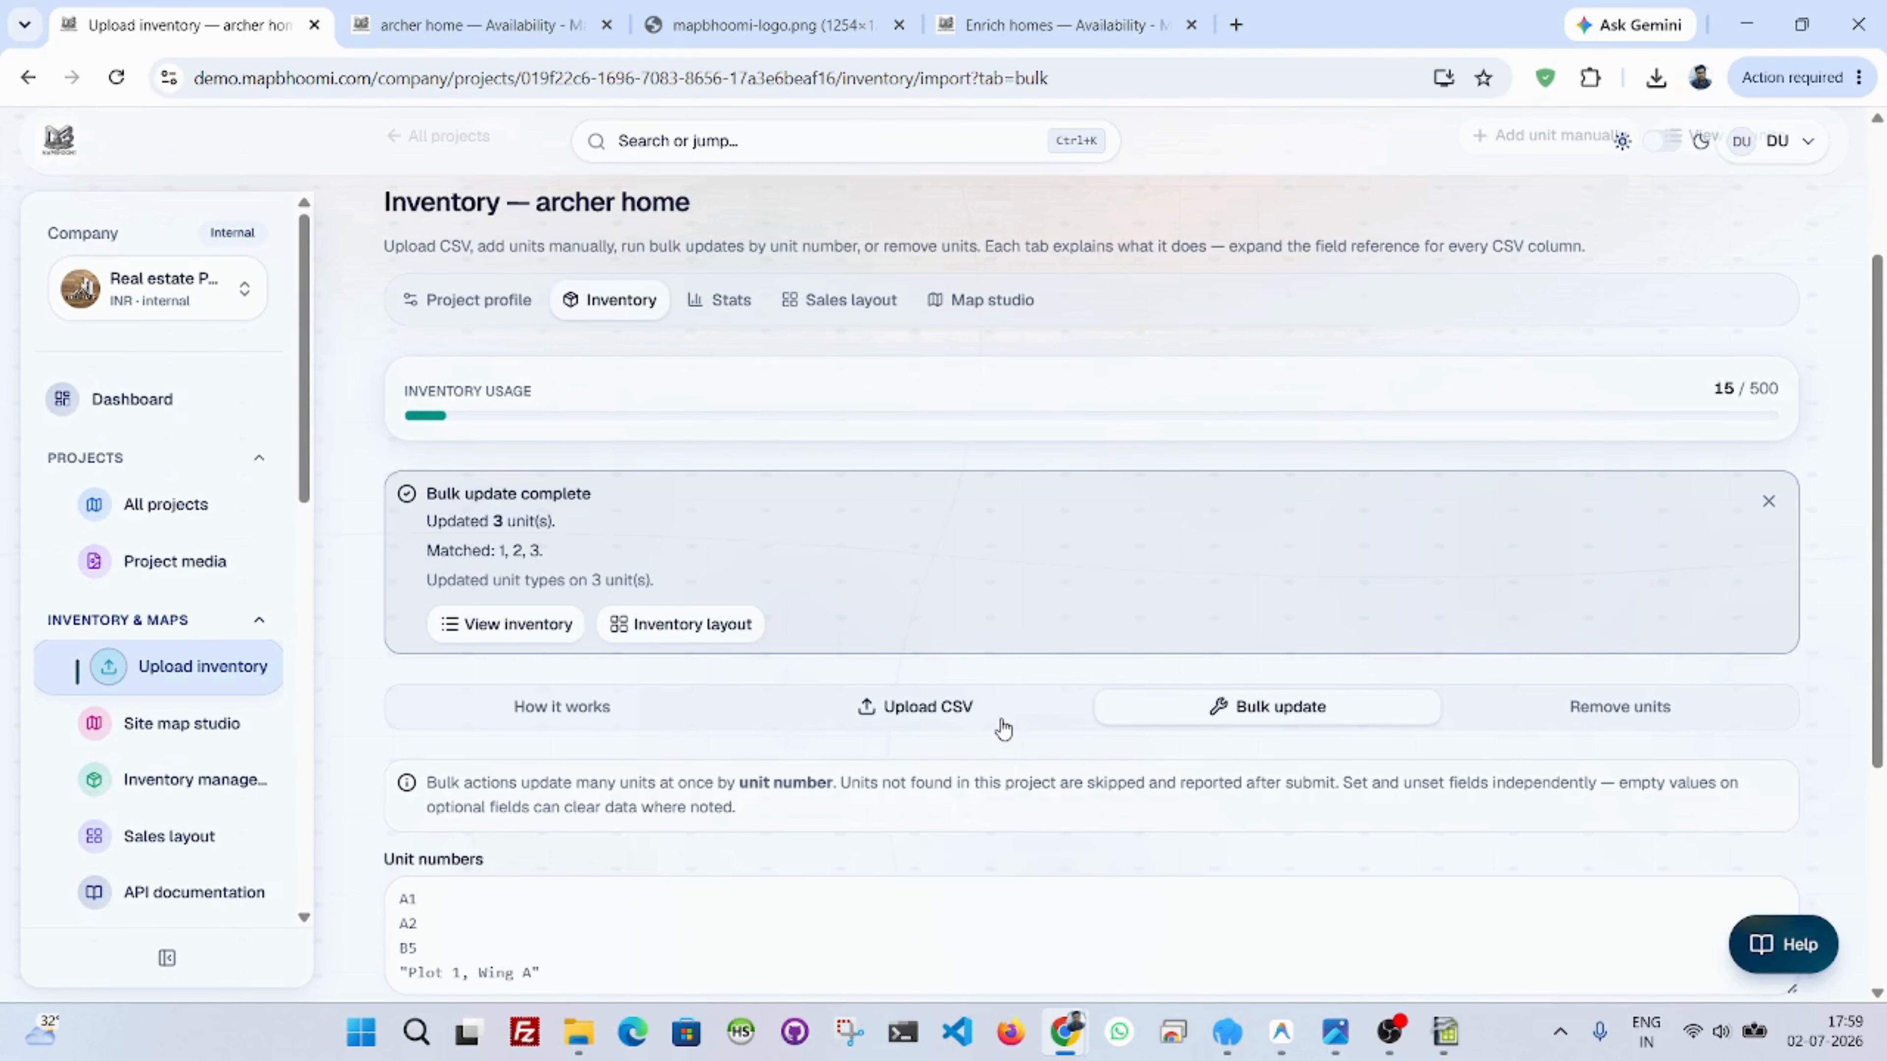
scroll(1034, 706, down, 5)
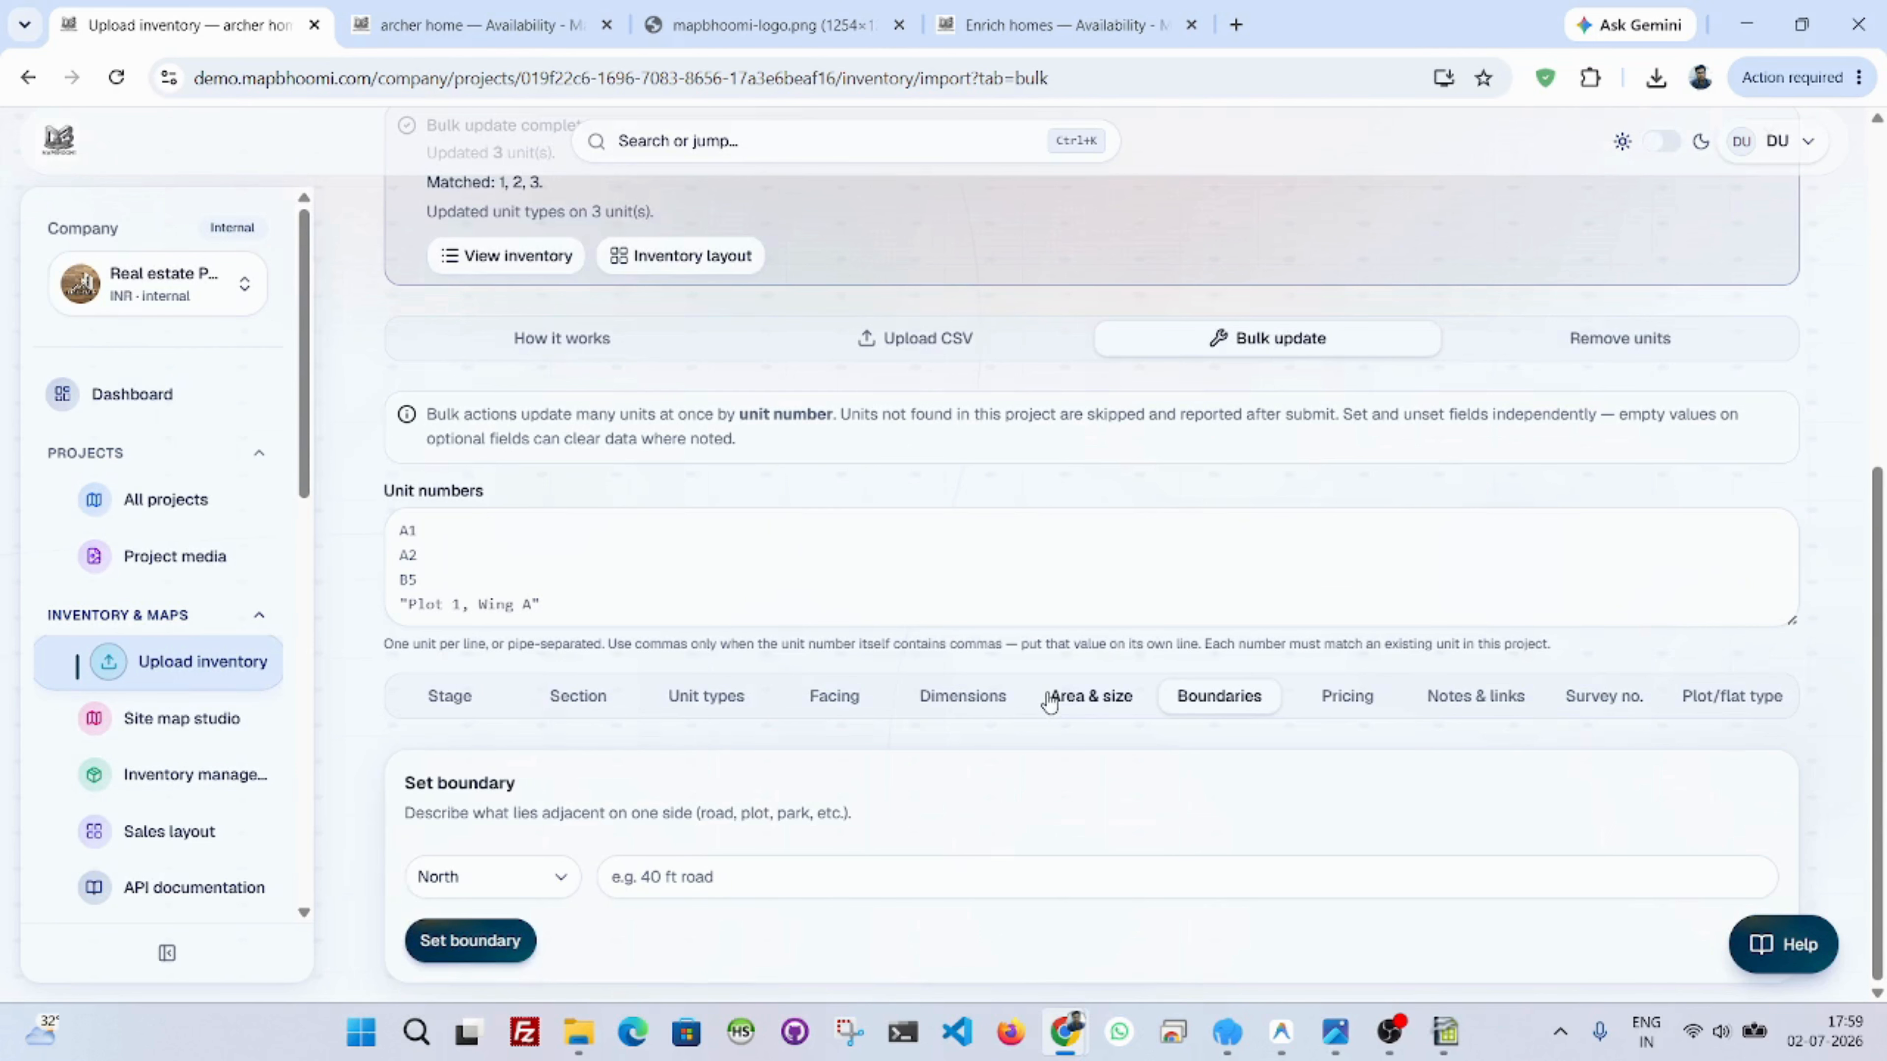
scroll(1008, 685, up, 5)
Go back to the public archer home map and look over the whole layout with the Commercial units filter applied.
click(513, 10)
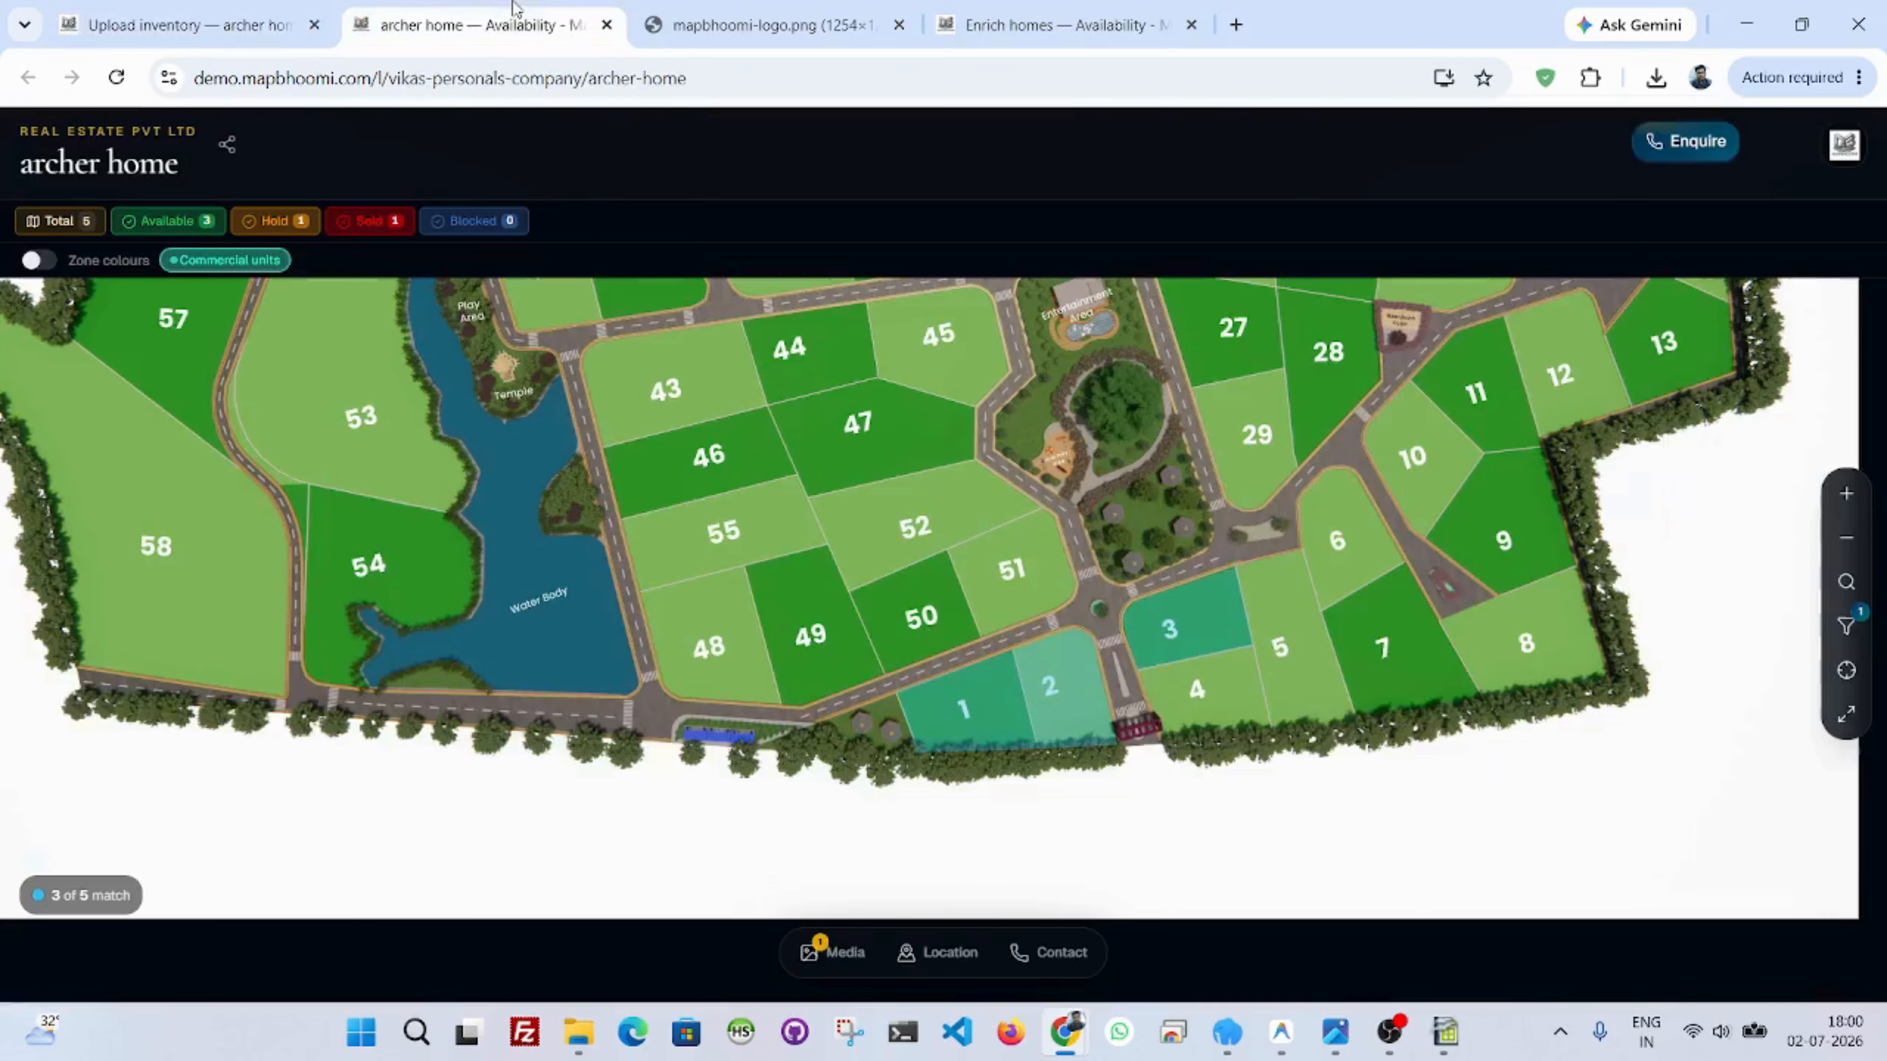
scroll(753, 516, down, 4)
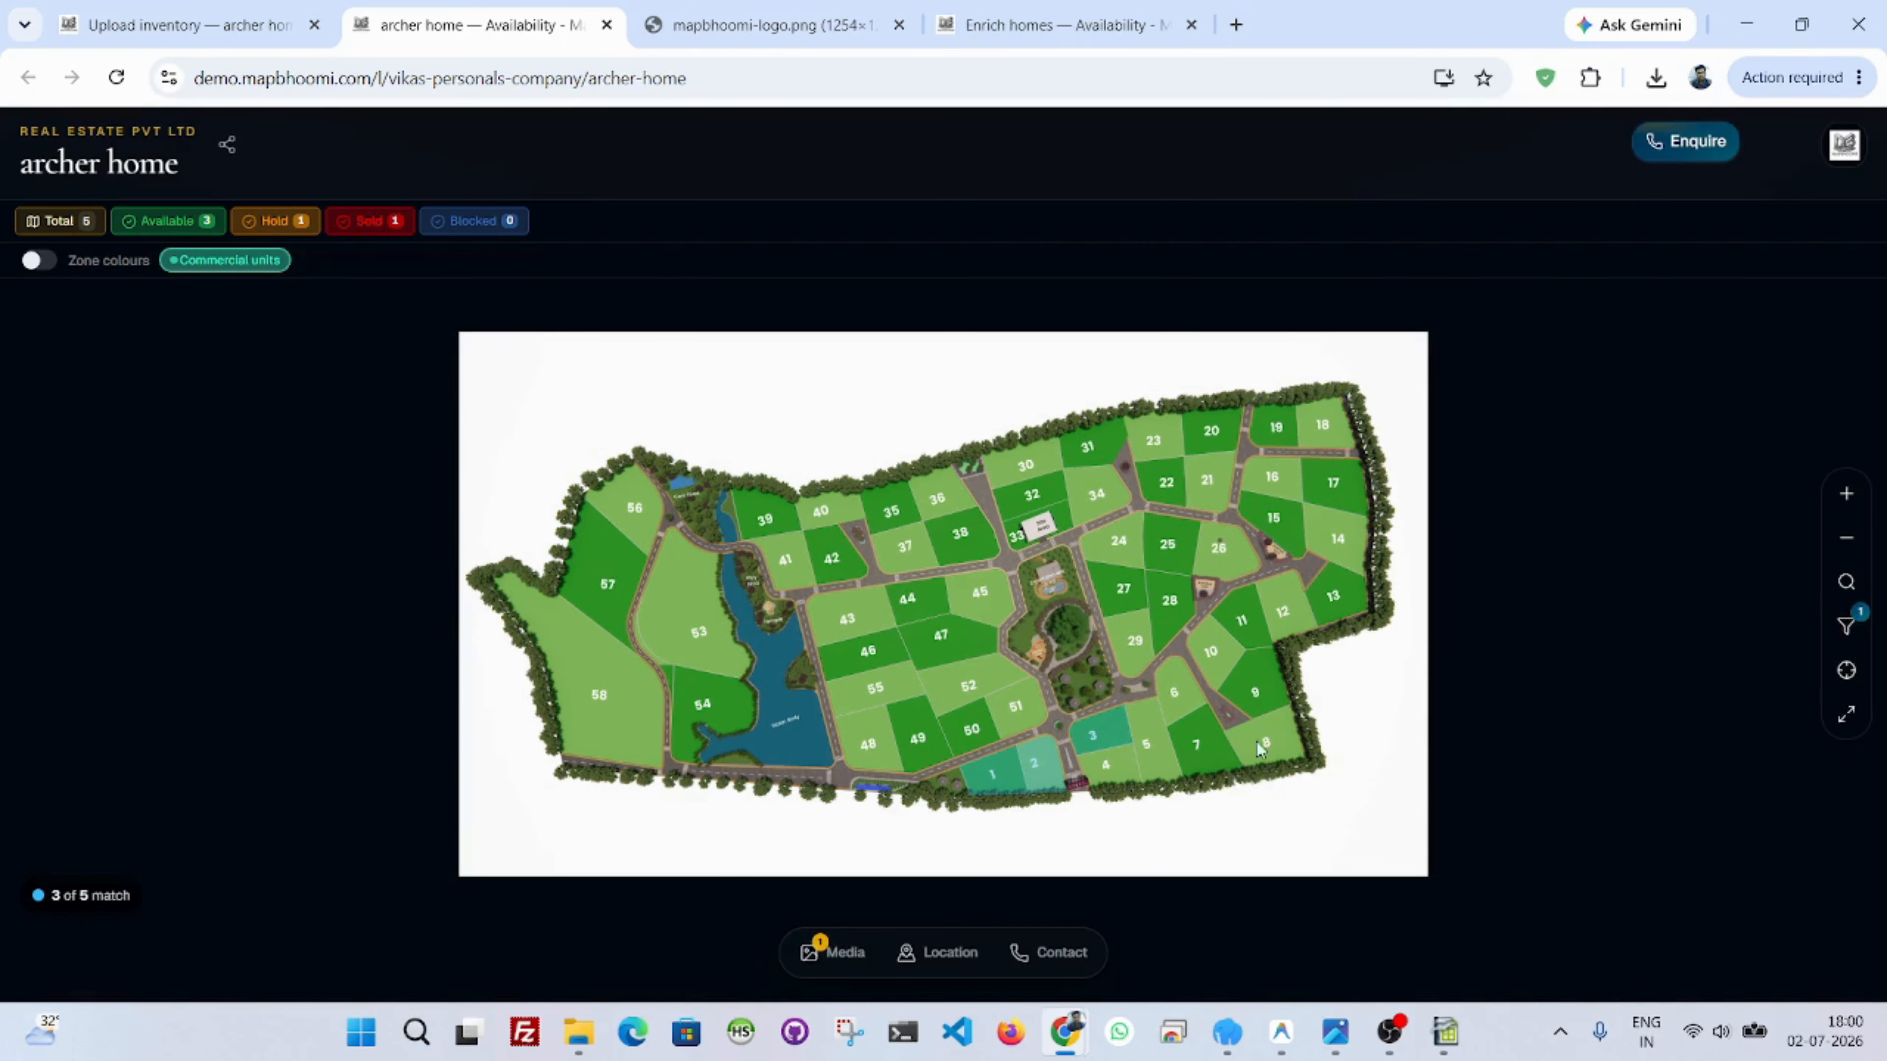
scroll(1456, 684, up, 3)
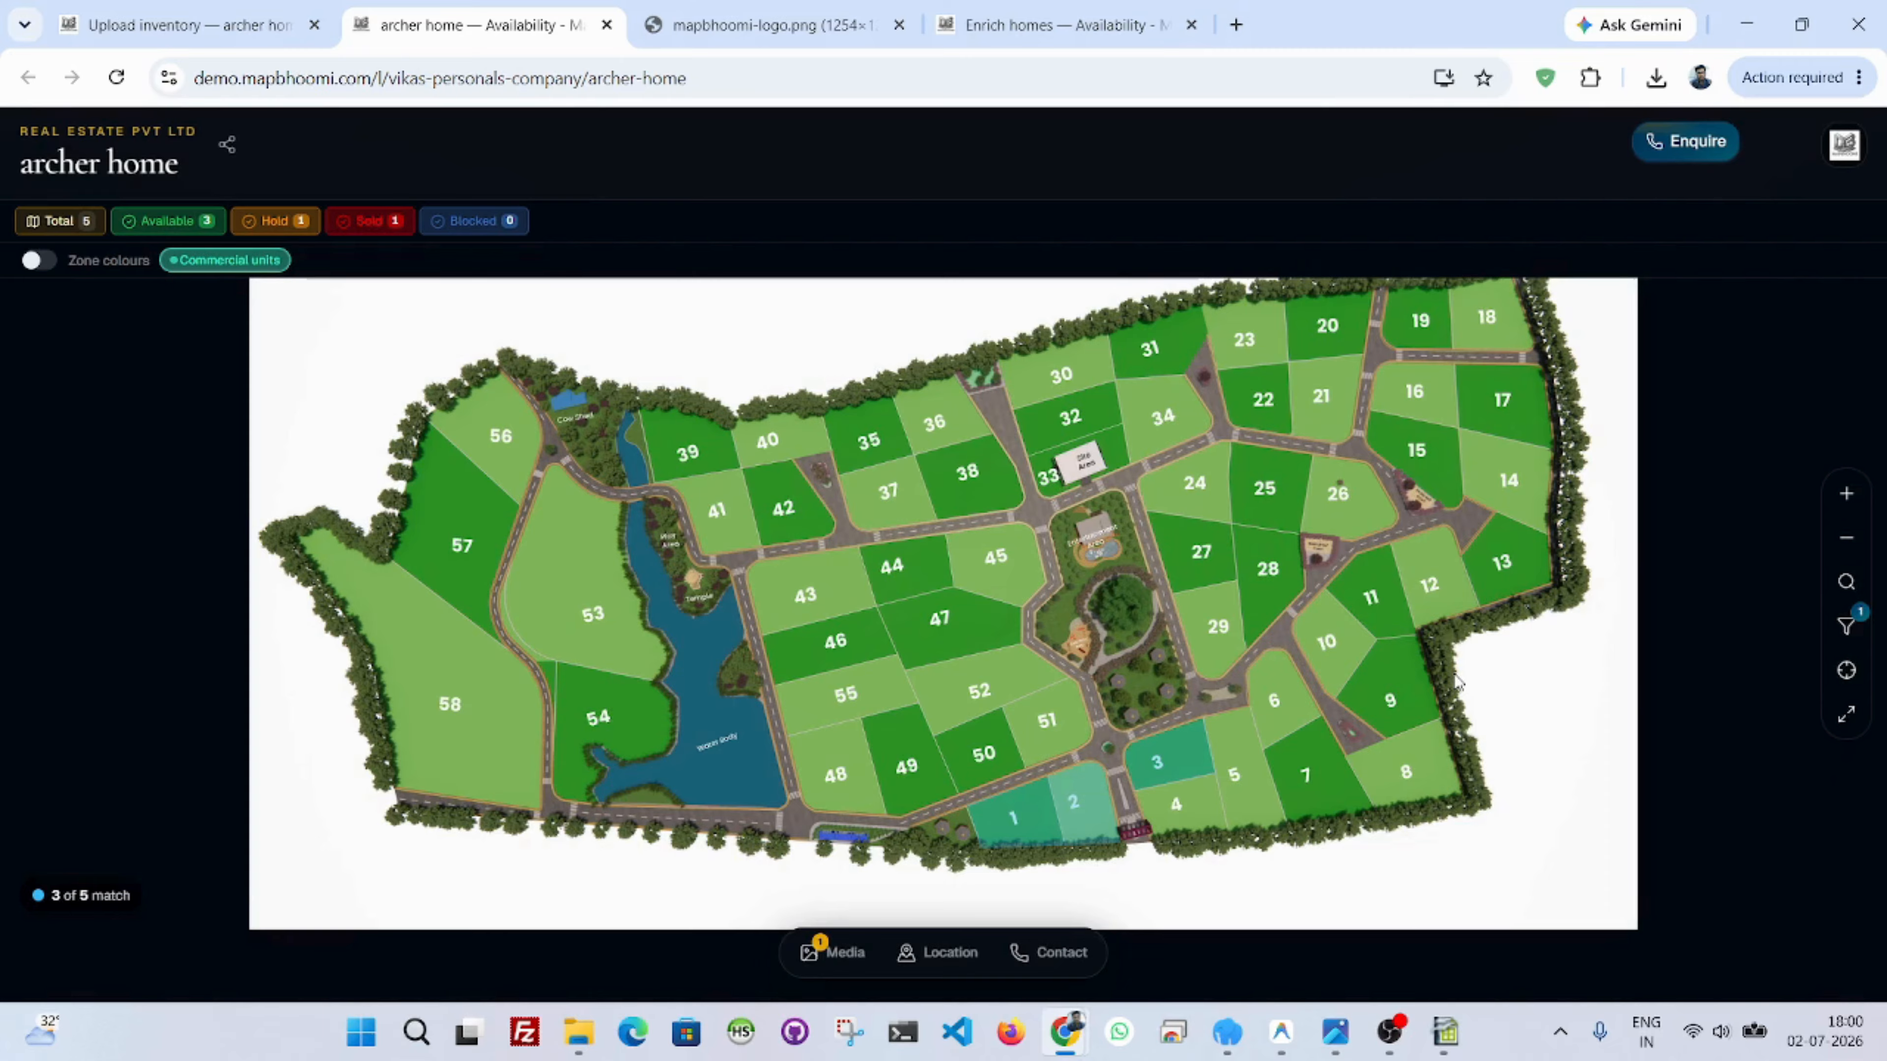
scroll(1458, 680, down, 3)
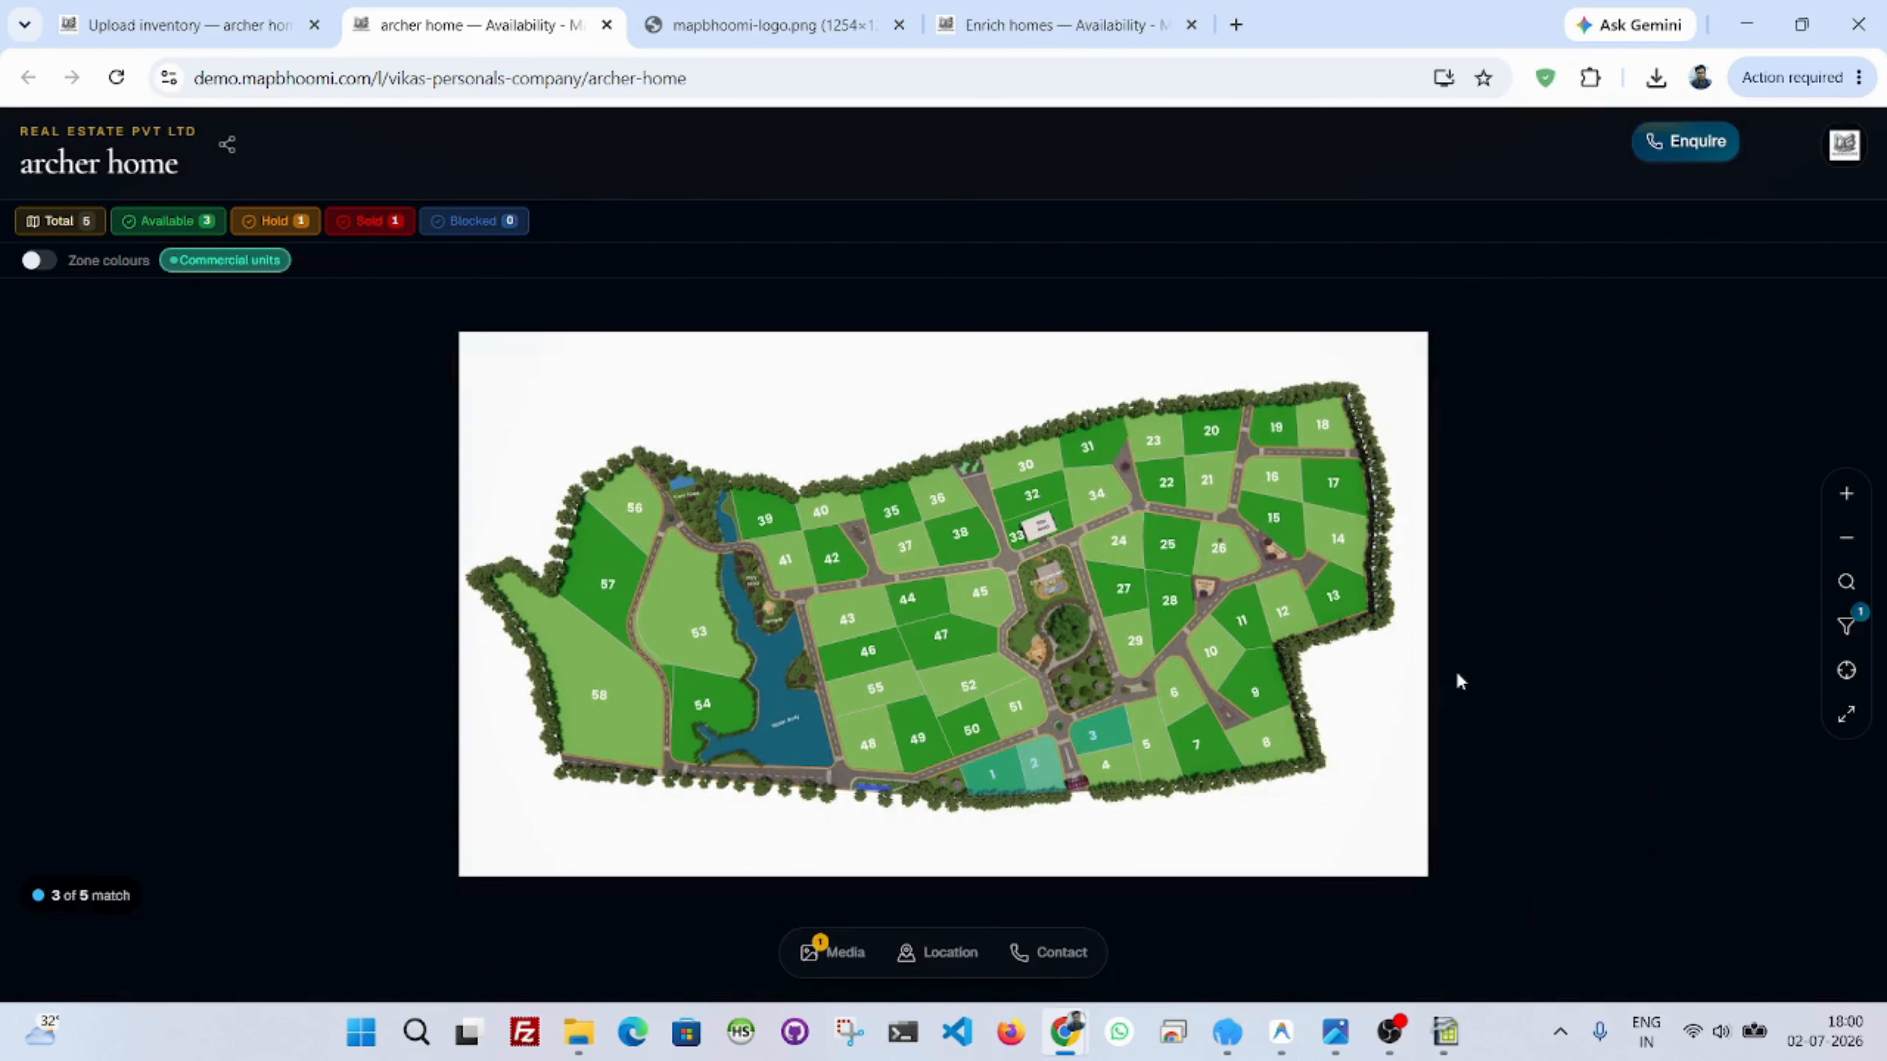